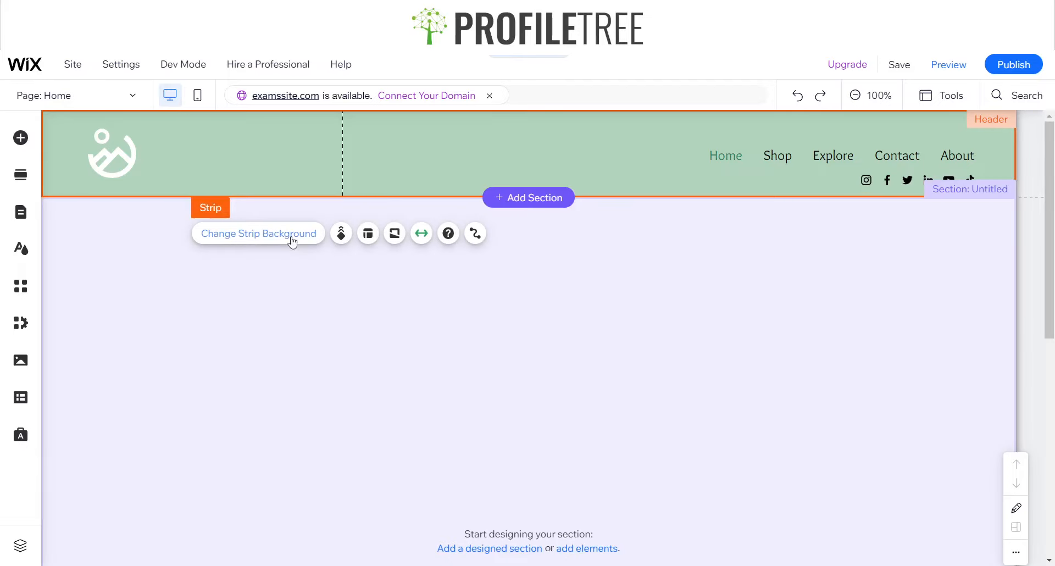
Set the header strip's background to the green custom colour #188167
{"action": "left_click", "coordinate": [291, 235]}
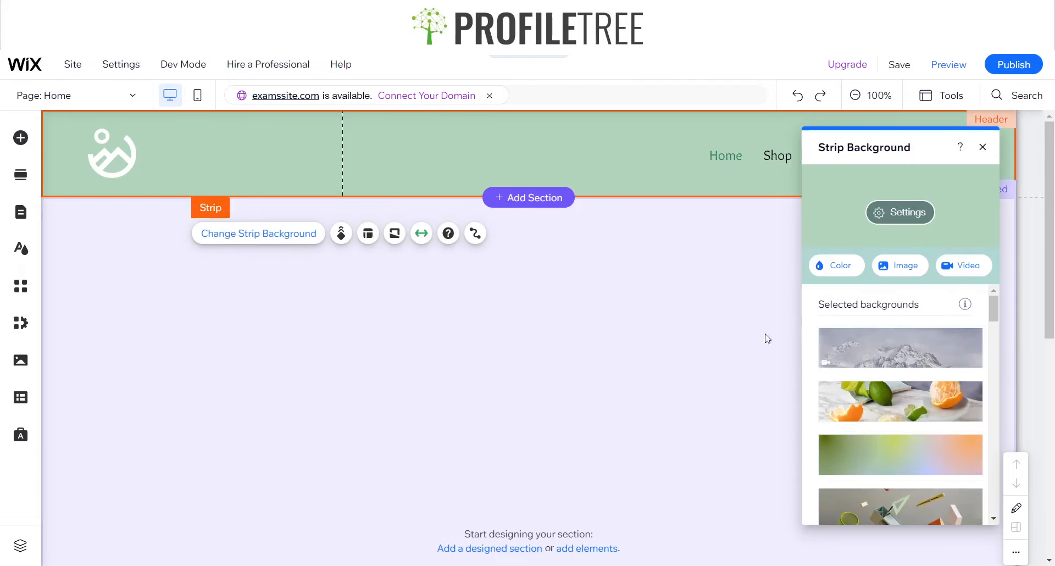
{"action": "left_click", "coordinate": [833, 268]}
{"action": "left_click", "coordinate": [854, 522]}
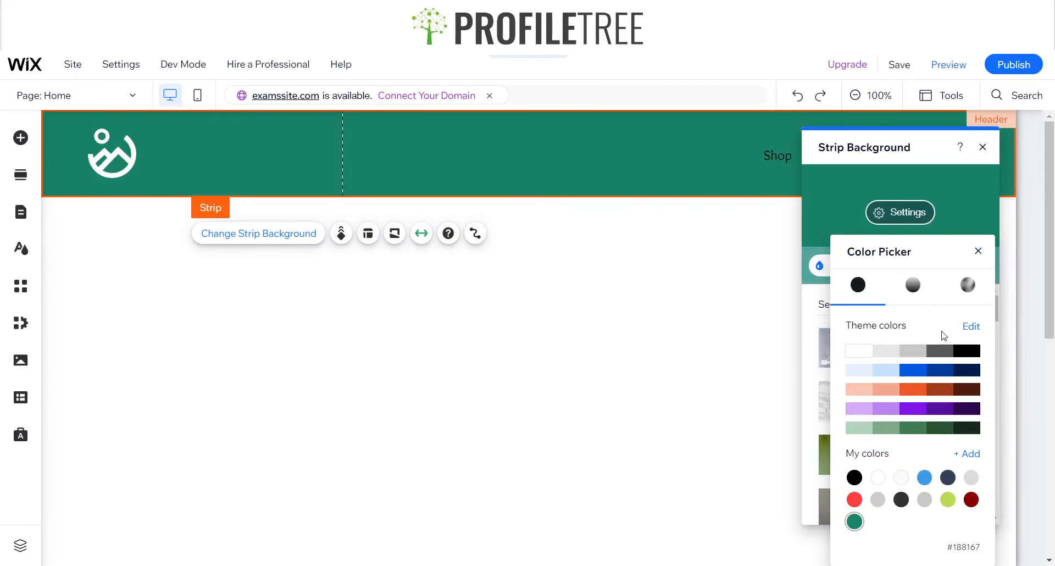
{"action": "left_click", "coordinate": [981, 149]}
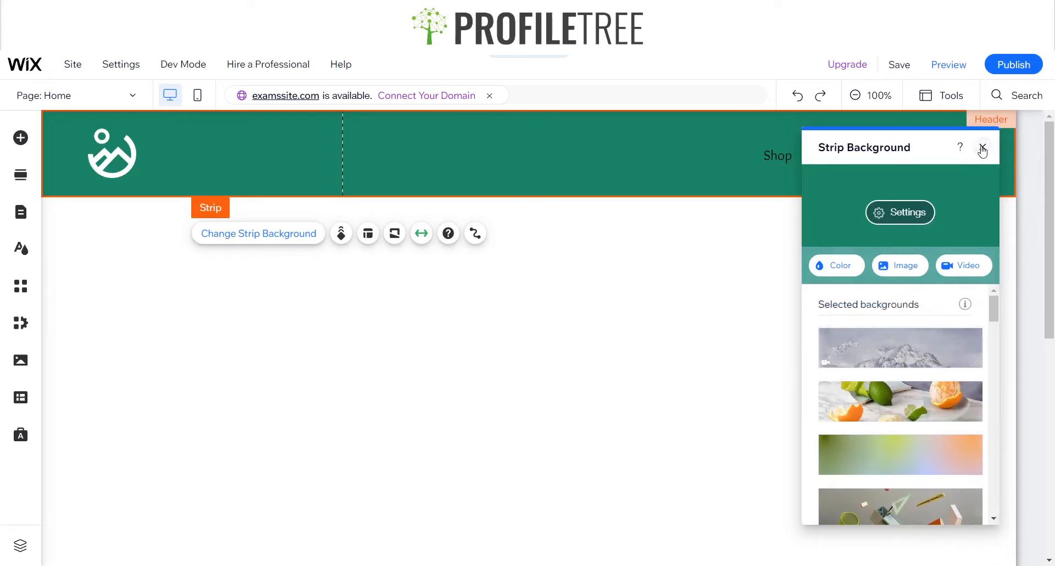
{"action": "left_click", "coordinate": [981, 148]}
Set the hover text colour of the header's horizontal menu to white
{"action": "left_click", "coordinate": [884, 155]}
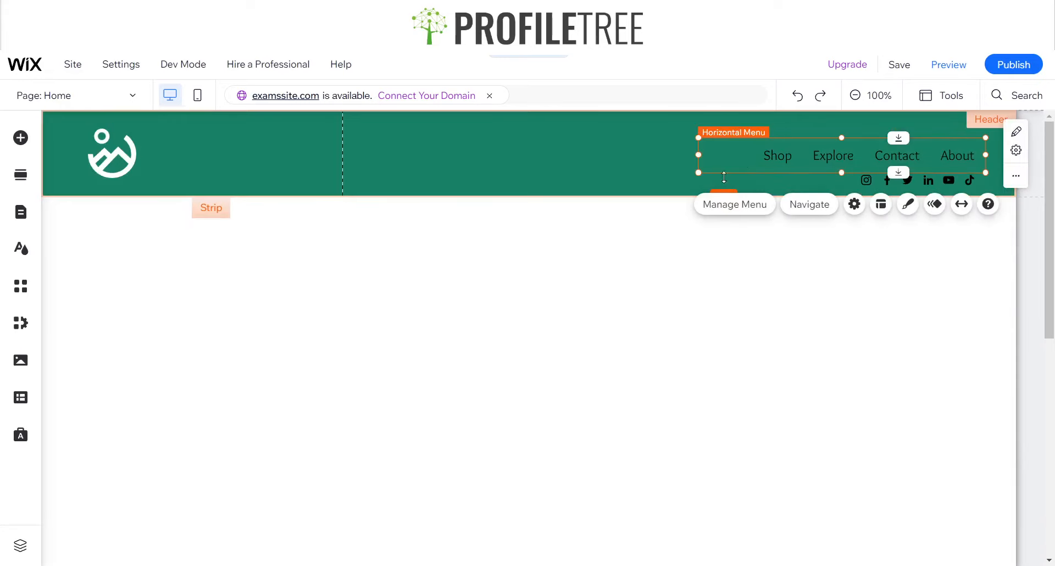
{"action": "left_click", "coordinate": [738, 204]}
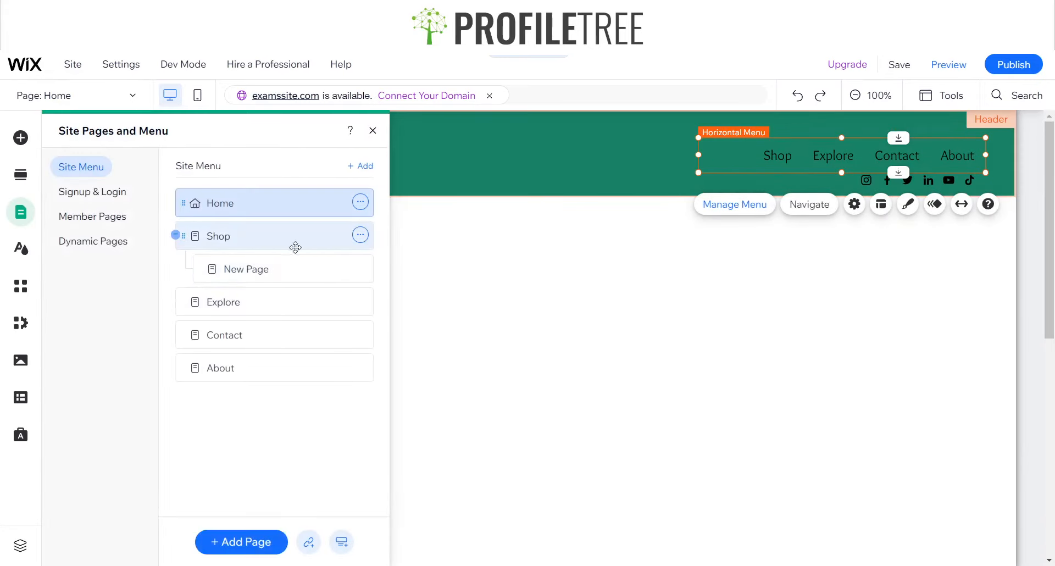
{"action": "left_click", "coordinate": [907, 205]}
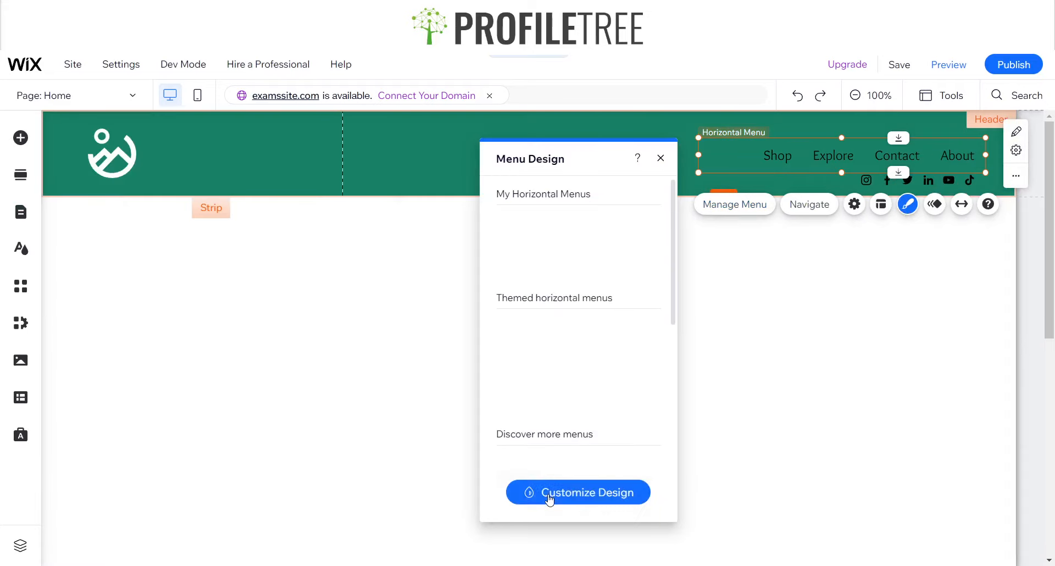
{"action": "left_click", "coordinate": [550, 492]}
{"action": "left_click", "coordinate": [575, 241]}
{"action": "left_click", "coordinate": [650, 311]}
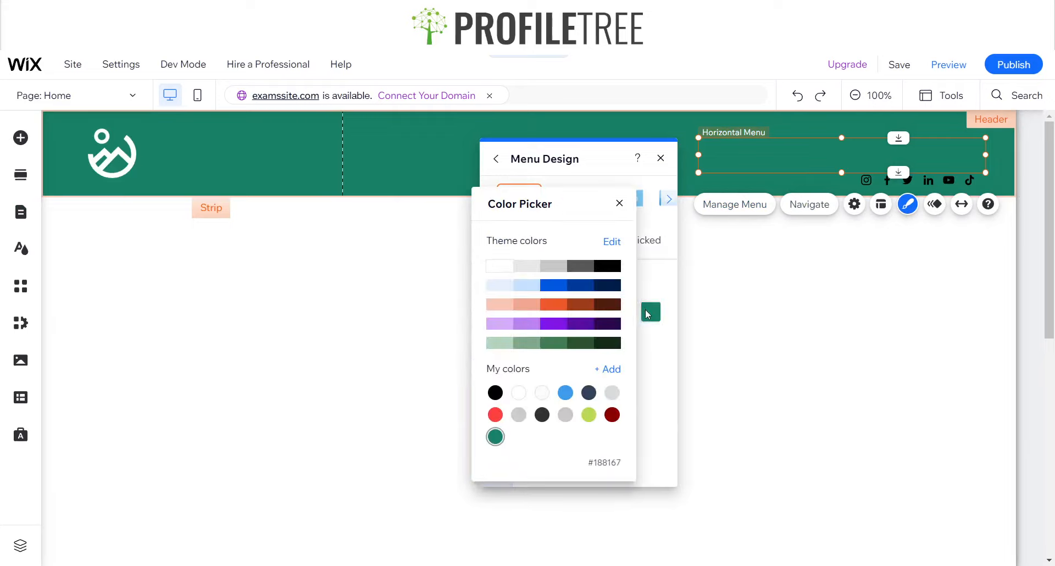
{"action": "left_click", "coordinate": [502, 267]}
{"action": "left_click", "coordinate": [619, 203]}
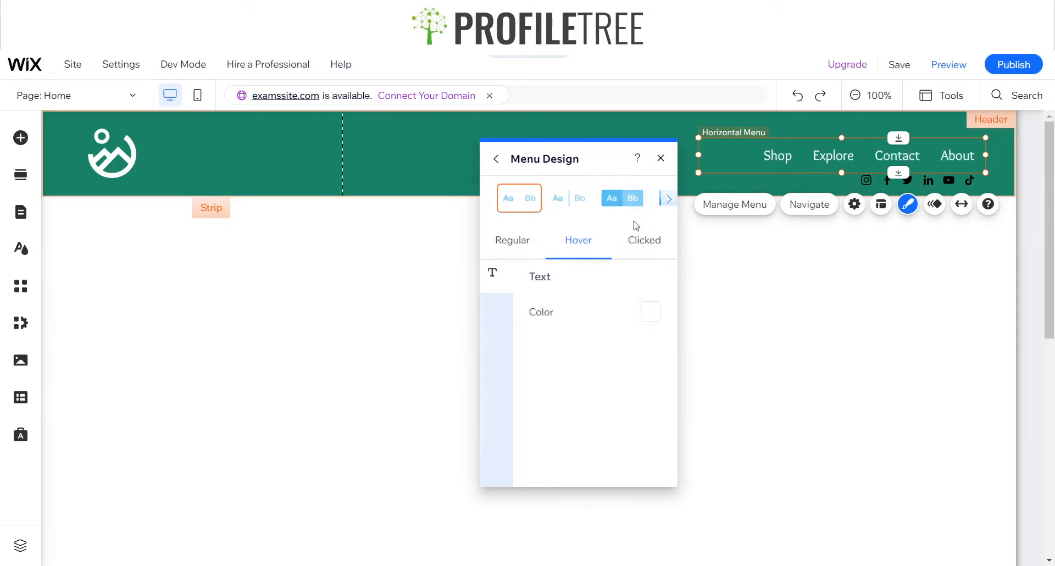
Set the clicked-state text colour of the horizontal menu to white (#FFFFFF) and close the menu design settings
{"action": "left_click", "coordinate": [648, 240]}
{"action": "left_click", "coordinate": [650, 311]}
{"action": "left_click", "coordinate": [503, 268]}
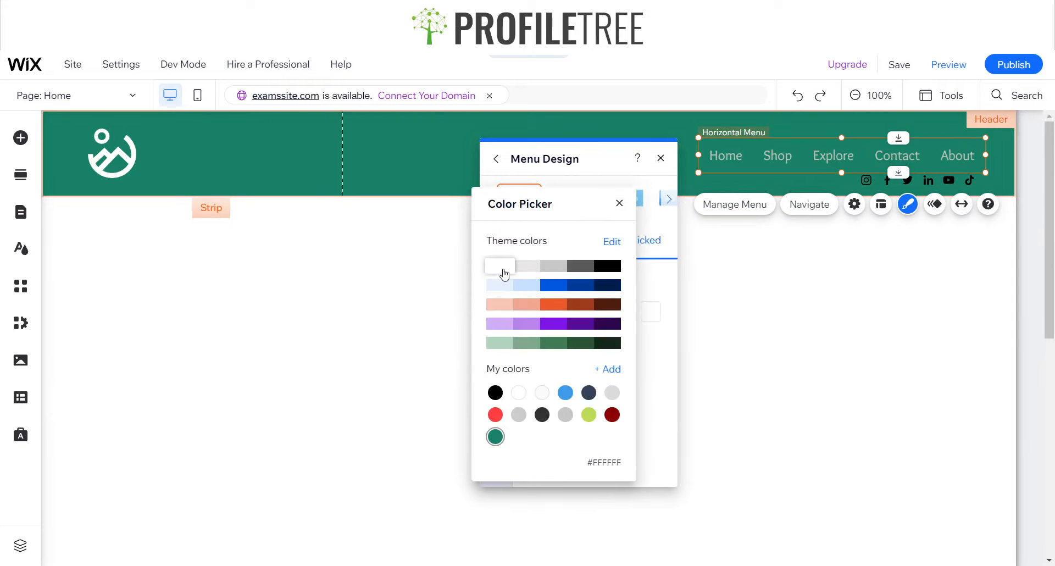
{"action": "left_click", "coordinate": [619, 203]}
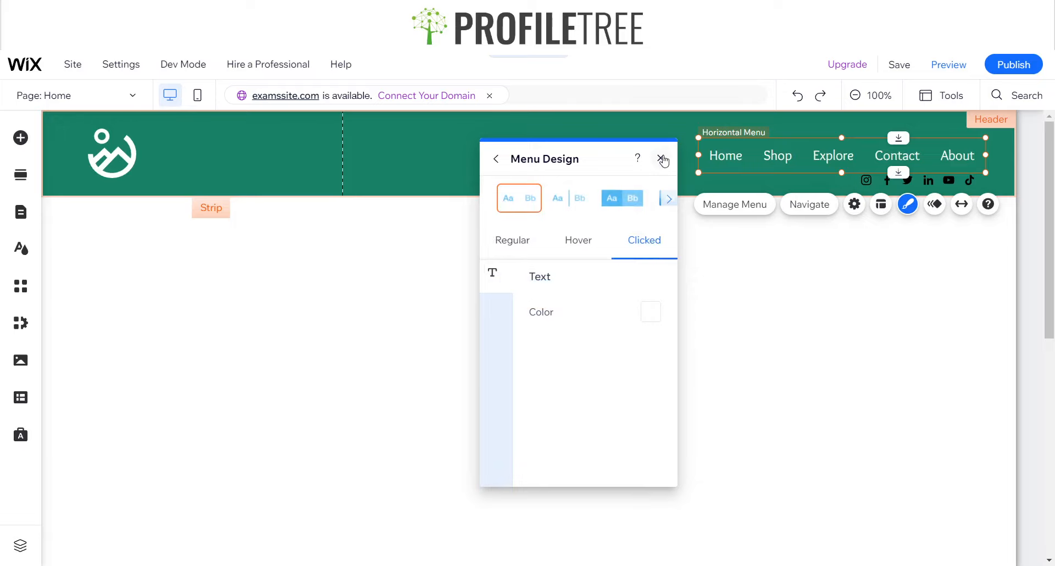
{"action": "left_click", "coordinate": [663, 159]}
{"action": "left_click", "coordinate": [802, 307]}
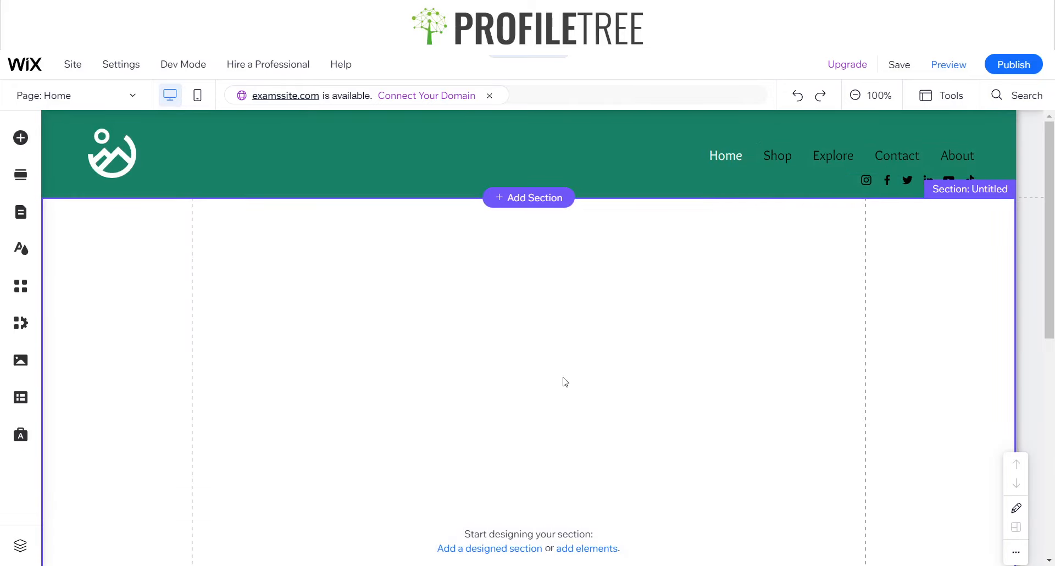
Add a blank section directly below the header
{"action": "left_click", "coordinate": [403, 191]}
{"action": "left_click", "coordinate": [526, 218]}
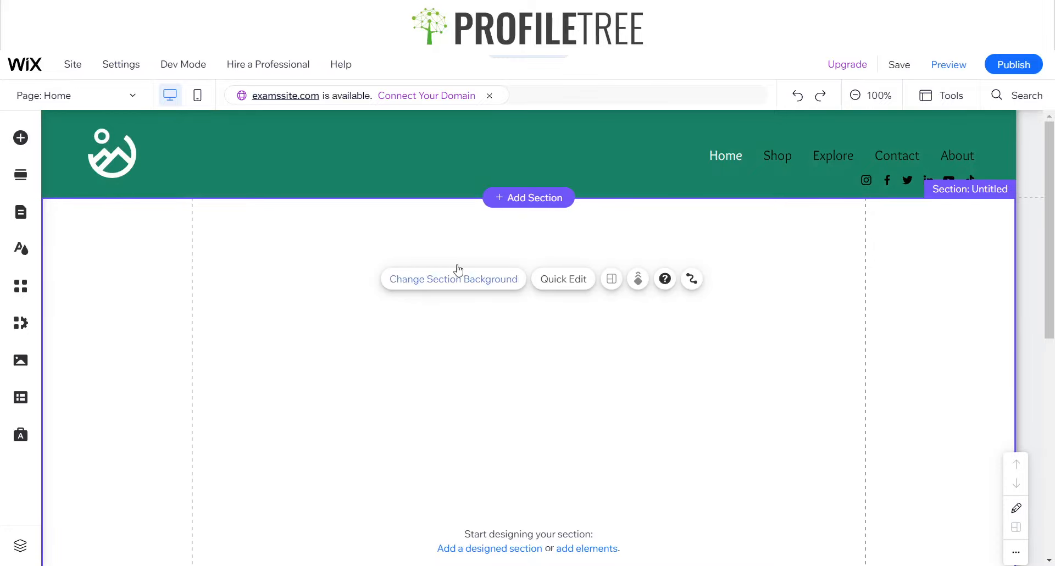
{"action": "left_click", "coordinate": [529, 197]}
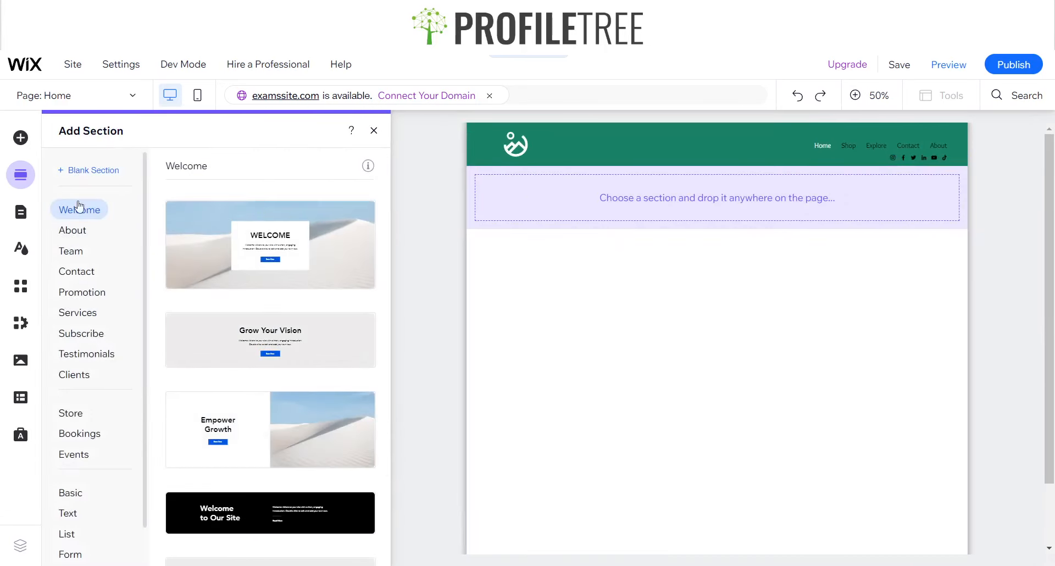
{"action": "left_click", "coordinate": [103, 174]}
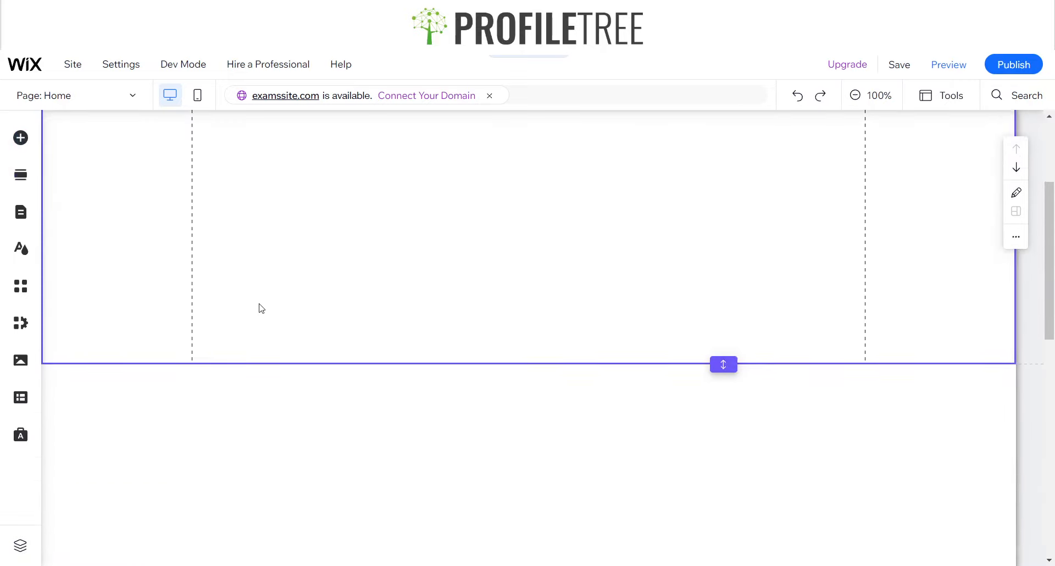
{"action": "scroll", "coordinate": [262, 308], "scroll_direction": "down", "scroll_amount": 3}
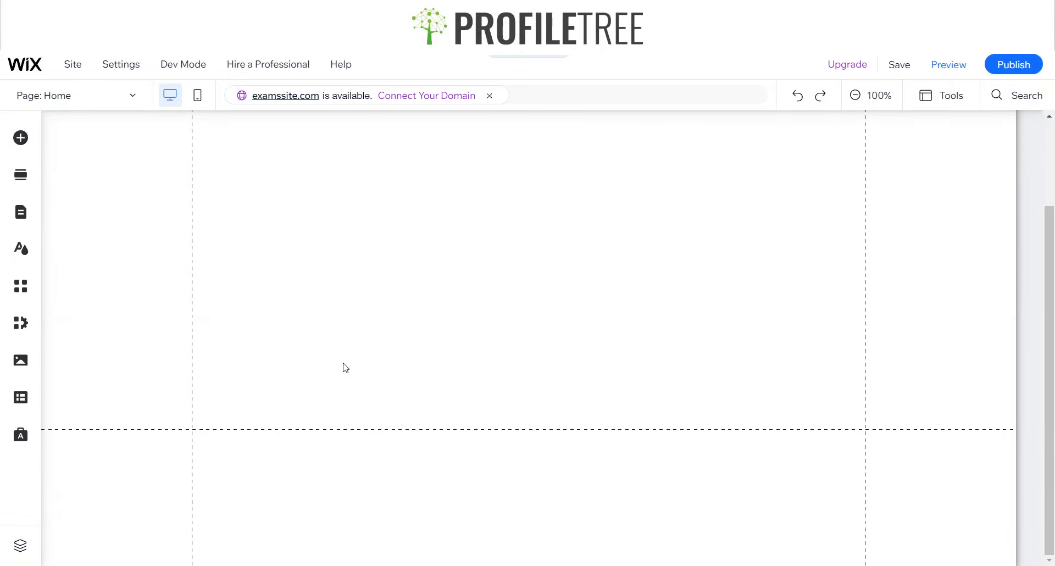
{"action": "scroll", "coordinate": [388, 254], "scroll_direction": "up", "scroll_amount": 4}
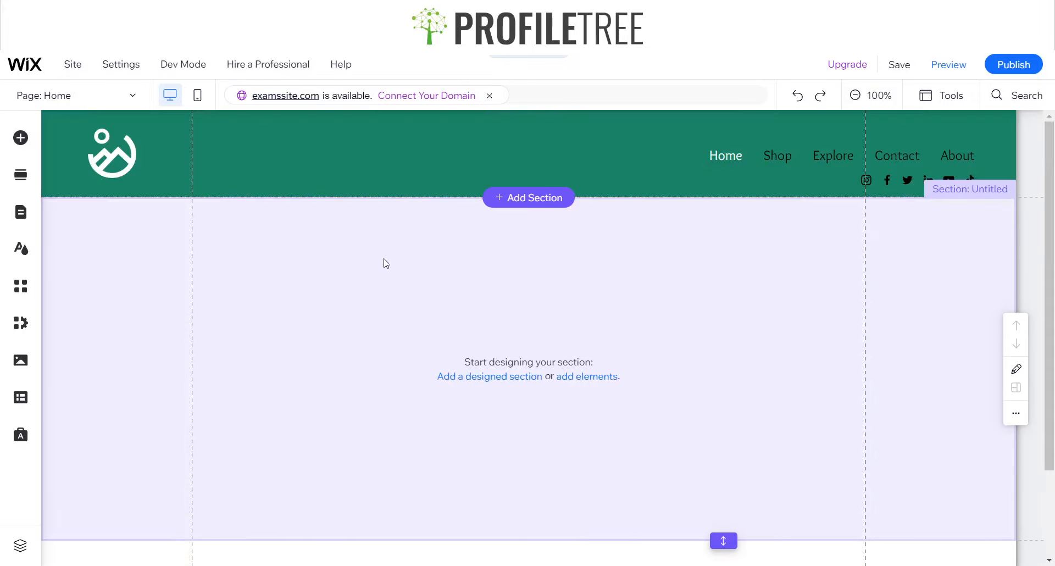
Try to place the blank white Classic strip in the empty section below the header
{"action": "left_click", "coordinate": [350, 321]}
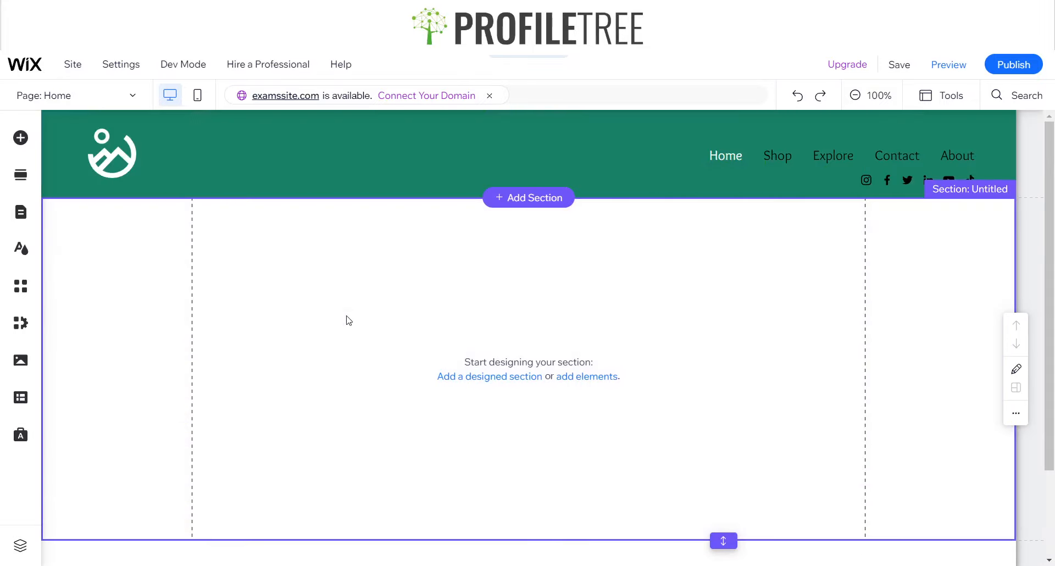
{"action": "left_click", "coordinate": [21, 139]}
{"action": "left_click", "coordinate": [69, 217]}
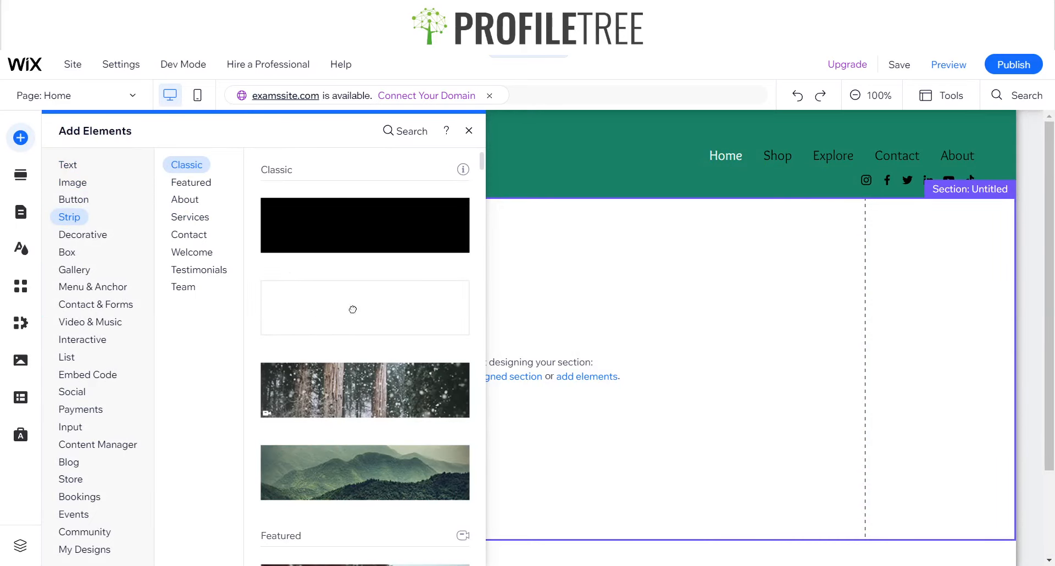
{"action": "left_click_drag", "start_coordinate": [353, 309], "coordinate": [594, 351]}
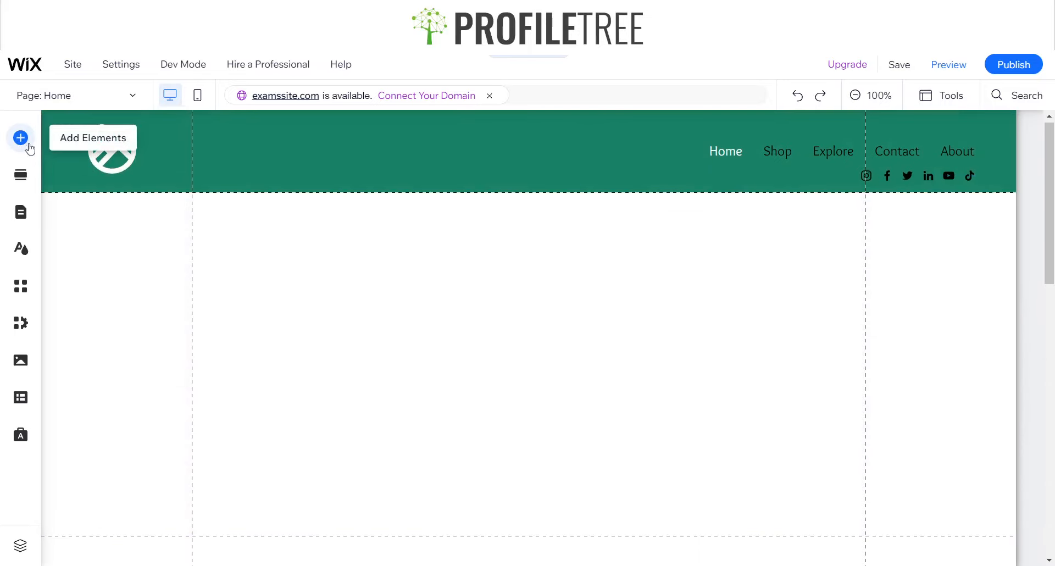
Add the Featured strip with the "GREETINGS" box to the section and move it flush against the header
{"action": "left_click", "coordinate": [21, 138]}
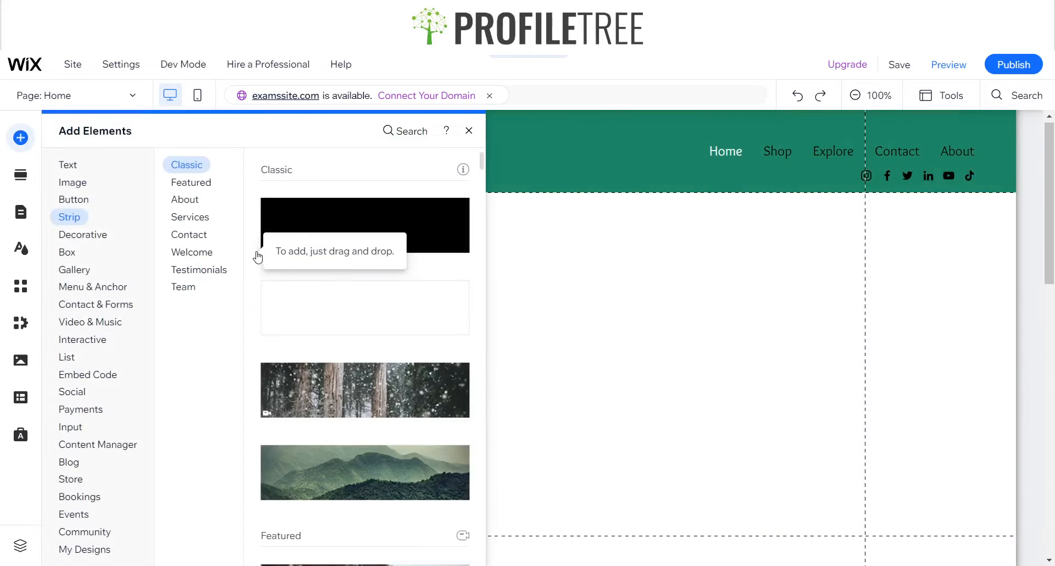
{"action": "left_click", "coordinate": [201, 182]}
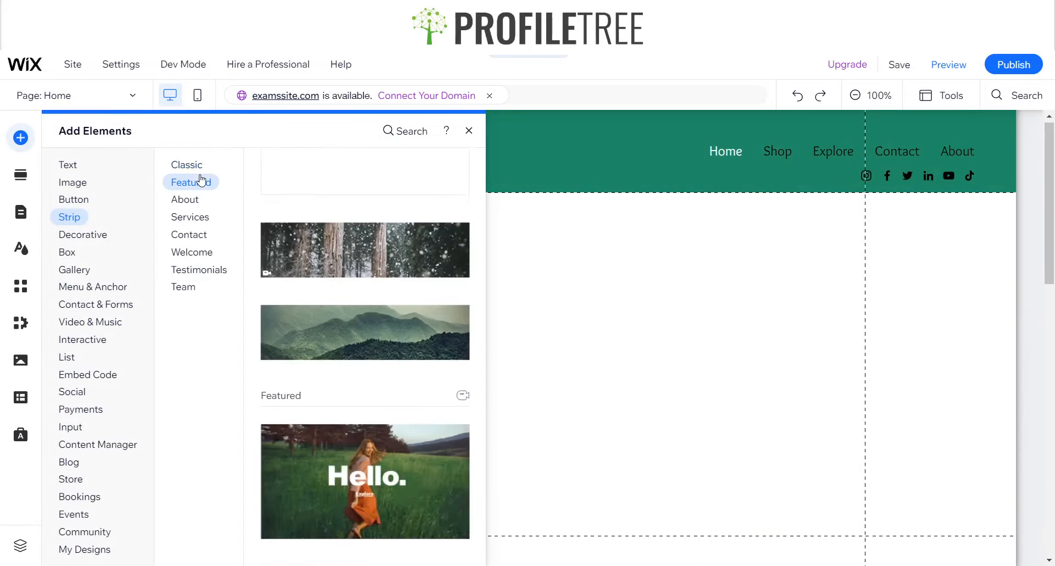
{"action": "scroll", "coordinate": [370, 334], "scroll_direction": "up", "scroll_amount": 6}
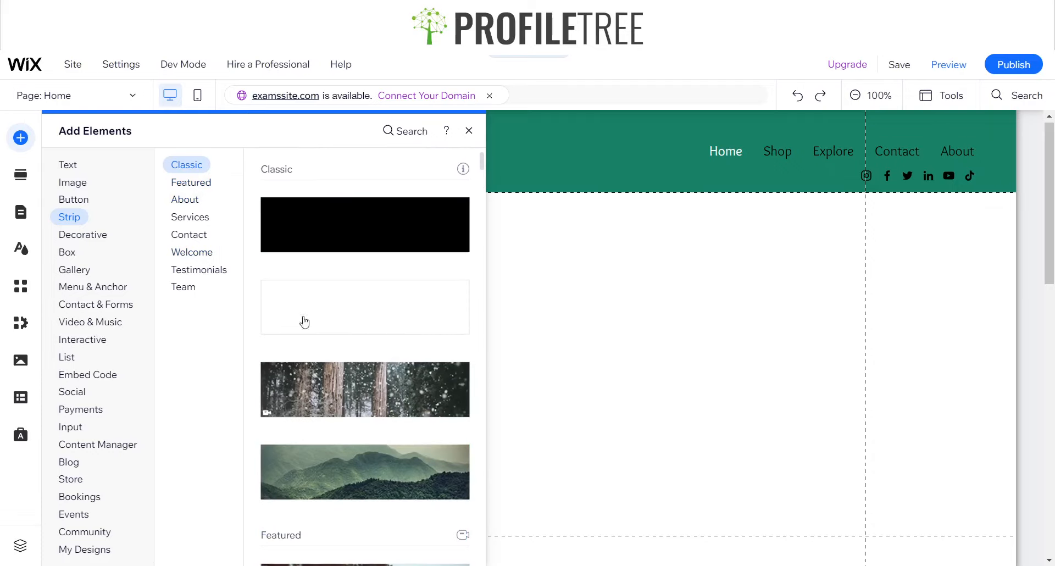
{"action": "scroll", "coordinate": [340, 491], "scroll_direction": "down", "scroll_amount": 3}
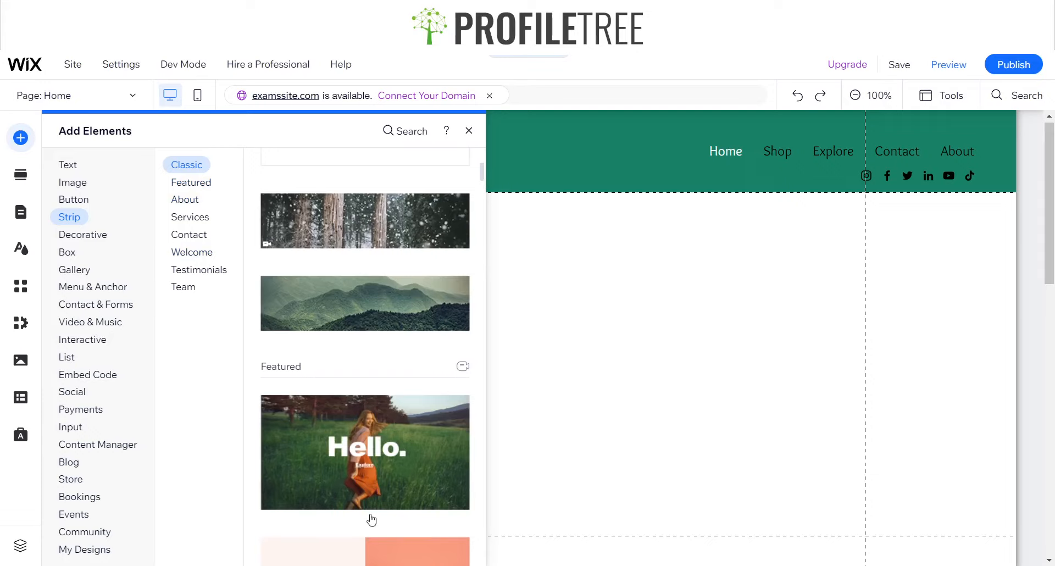
{"action": "scroll", "coordinate": [371, 516], "scroll_direction": "down", "scroll_amount": 6}
{"action": "scroll", "coordinate": [361, 237], "scroll_direction": "up", "scroll_amount": 2}
{"action": "scroll", "coordinate": [352, 357], "scroll_direction": "down", "scroll_amount": 6}
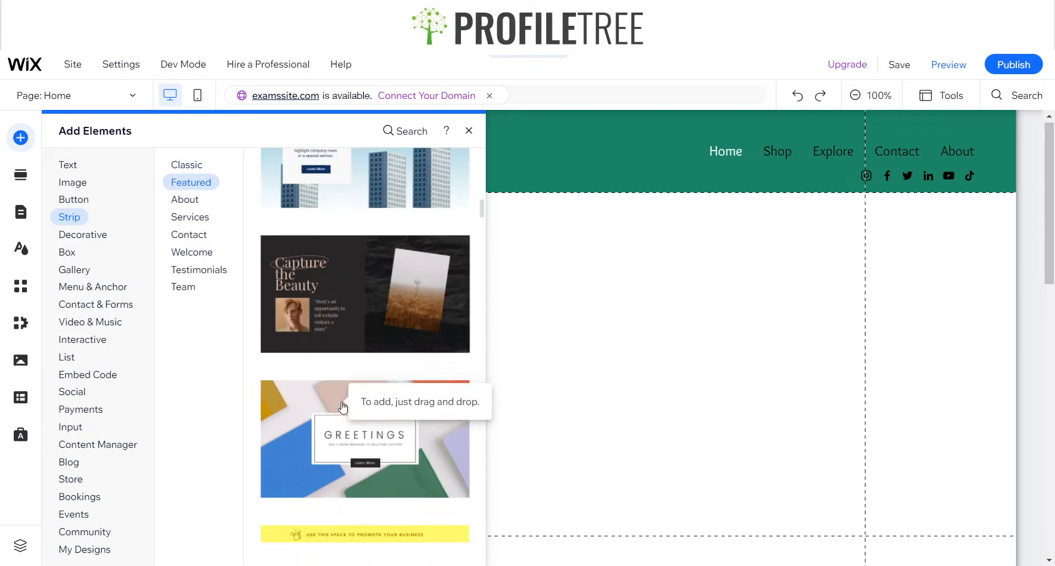
{"action": "scroll", "coordinate": [343, 407], "scroll_direction": "down", "scroll_amount": 4}
{"action": "scroll", "coordinate": [349, 384], "scroll_direction": "up", "scroll_amount": 2}
{"action": "scroll", "coordinate": [328, 451], "scroll_direction": "down", "scroll_amount": 1}
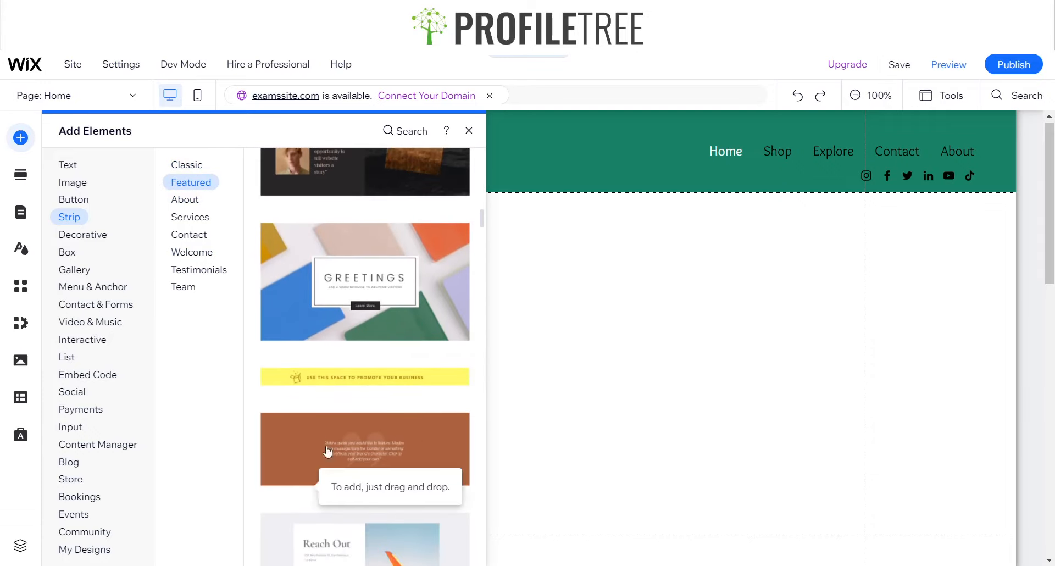
{"action": "scroll", "coordinate": [397, 396], "scroll_direction": "up", "scroll_amount": 1}
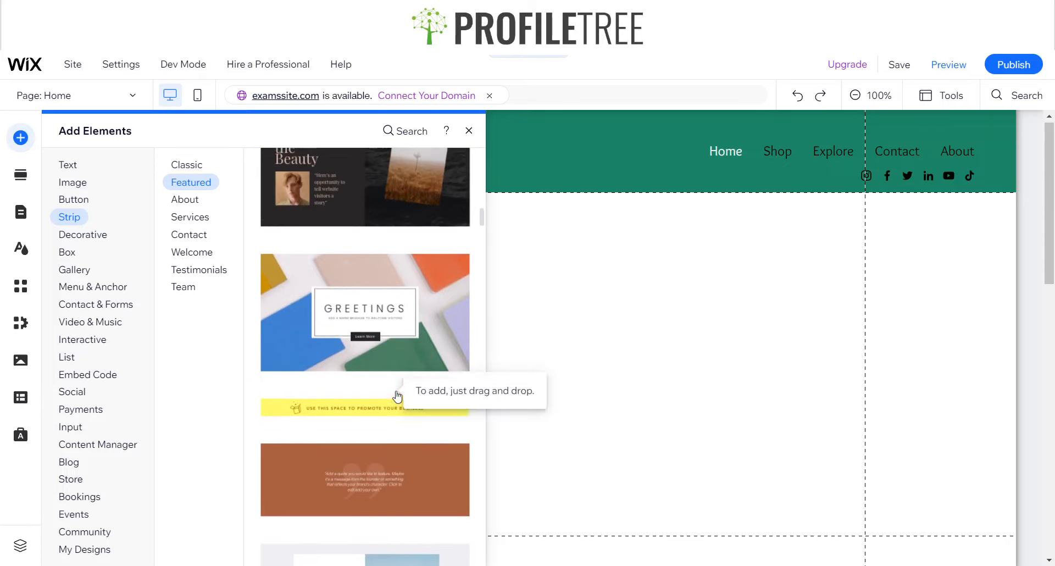
{"action": "left_click", "coordinate": [286, 313]}
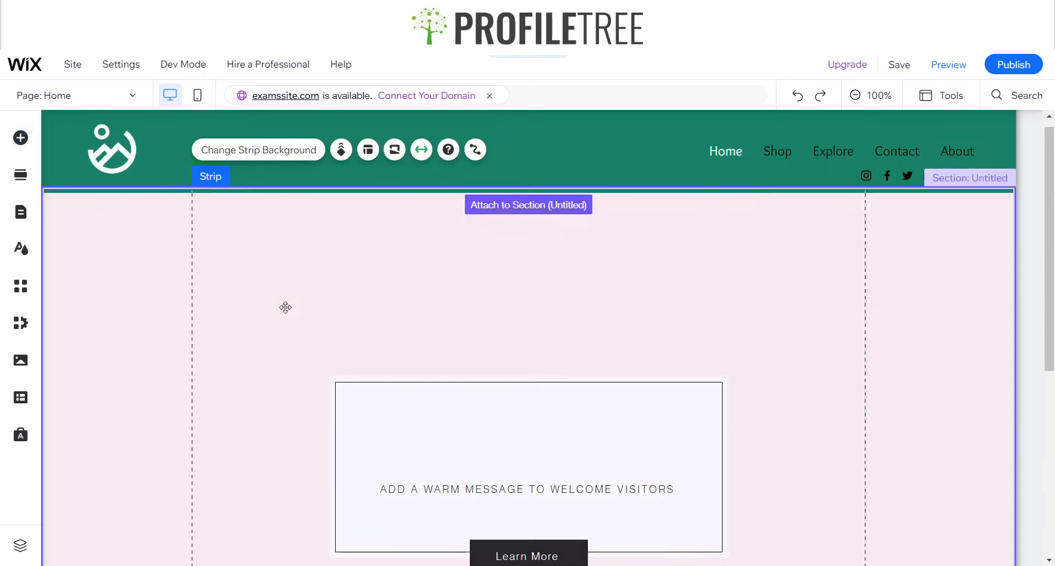
{"action": "scroll", "coordinate": [412, 275], "scroll_direction": "up", "scroll_amount": 1}
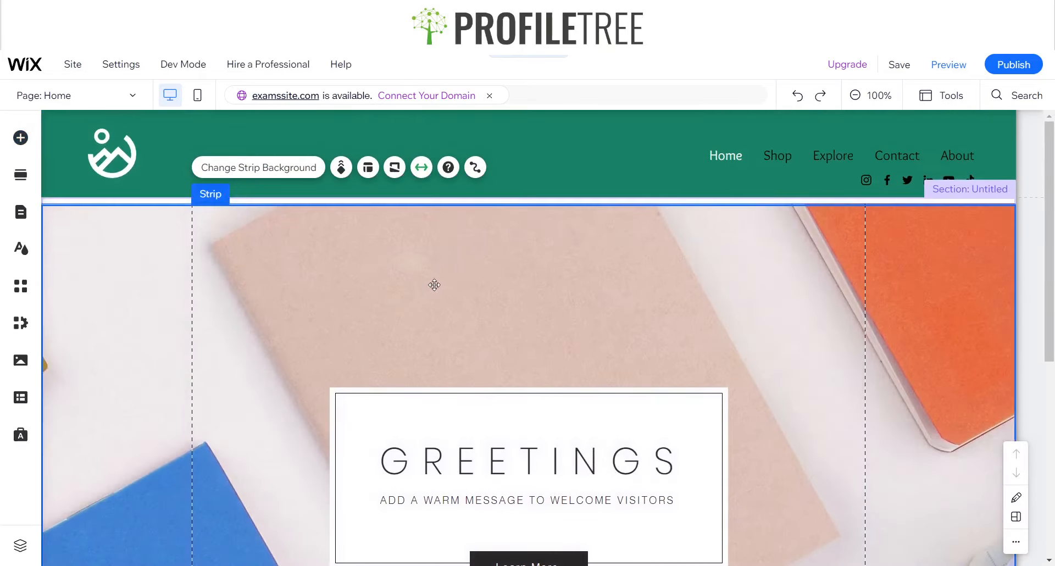
{"action": "left_click_drag", "start_coordinate": [415, 299], "coordinate": [415, 292]}
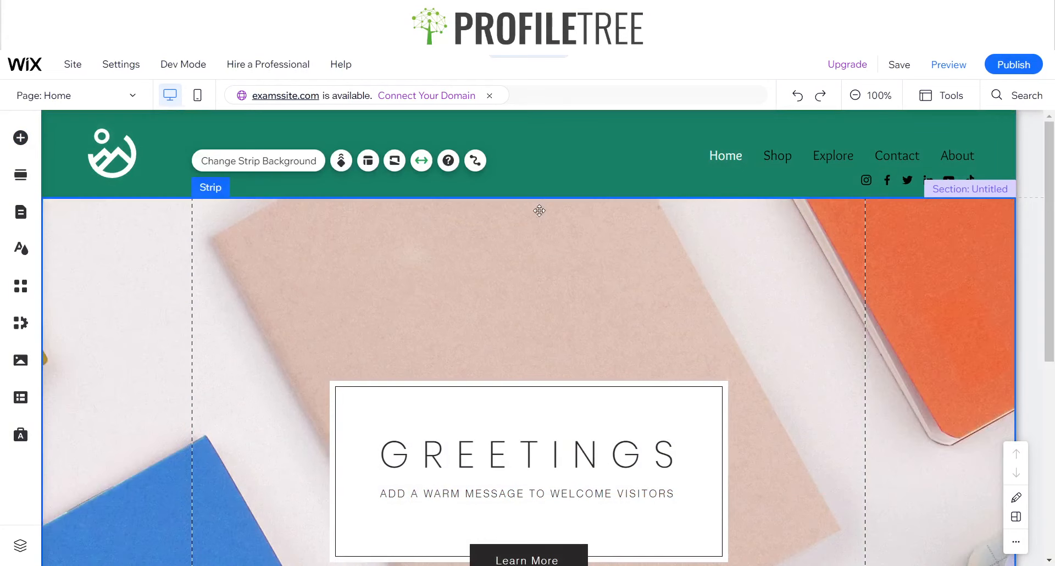
Set the Featured strip's background to the "Beautiful Nature" video, found by searching Media from Wix for "nature"
{"action": "left_click", "coordinate": [264, 171]}
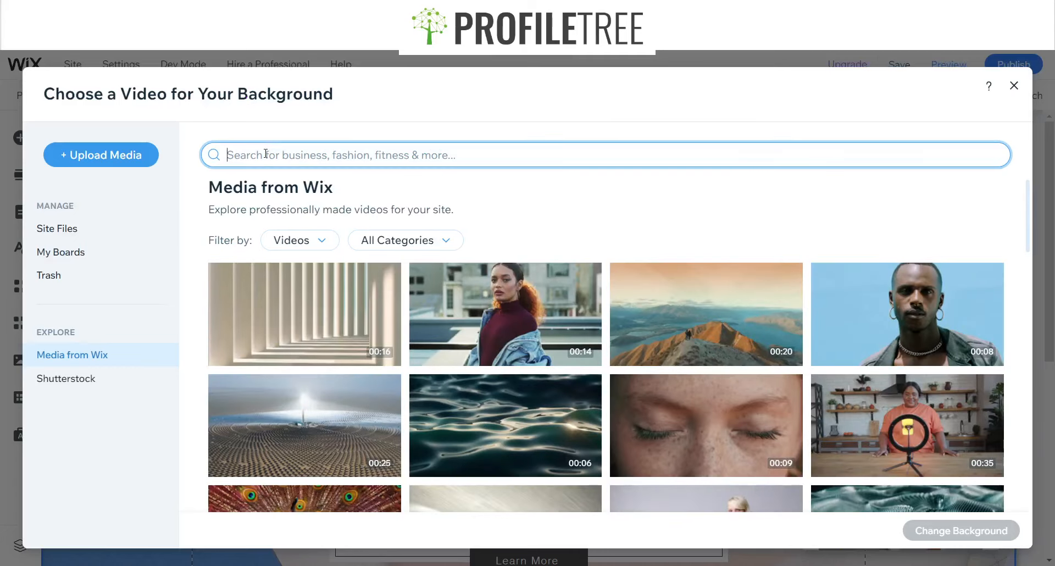
{"action": "type", "text": "nature"}
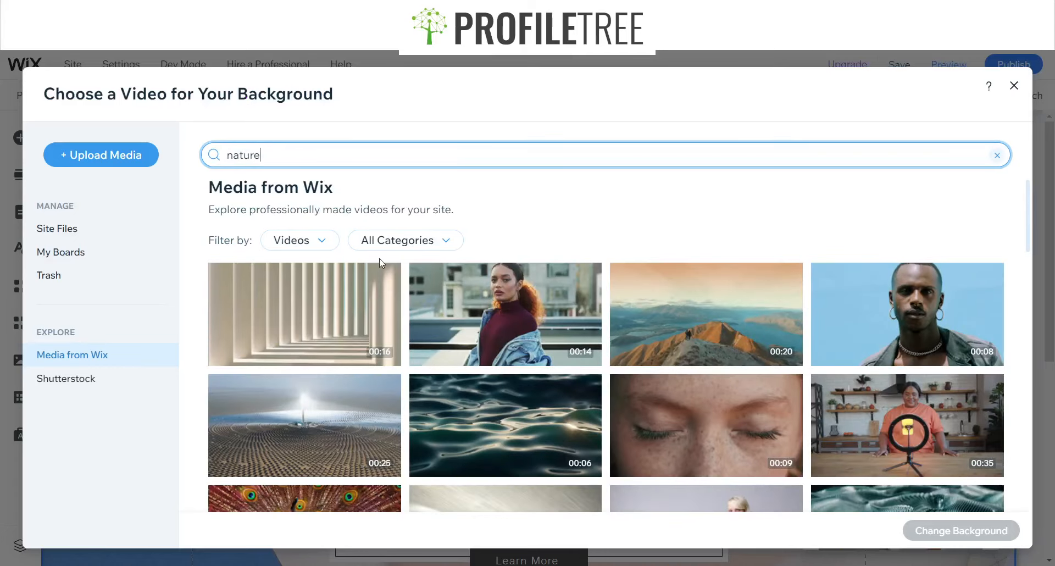
{"action": "key", "text": "Return"}
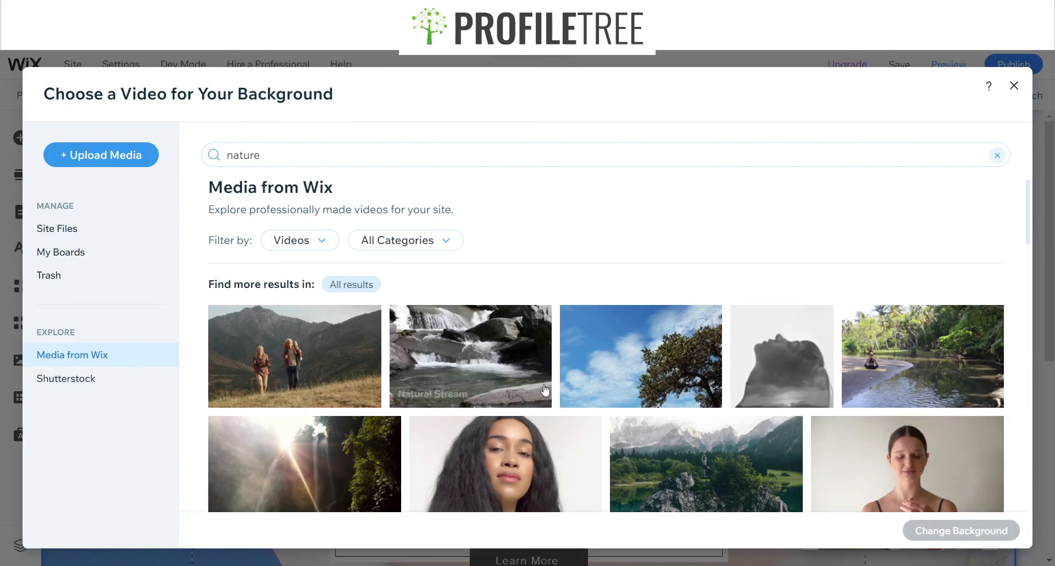
{"action": "scroll", "coordinate": [544, 390], "scroll_direction": "down", "scroll_amount": 2}
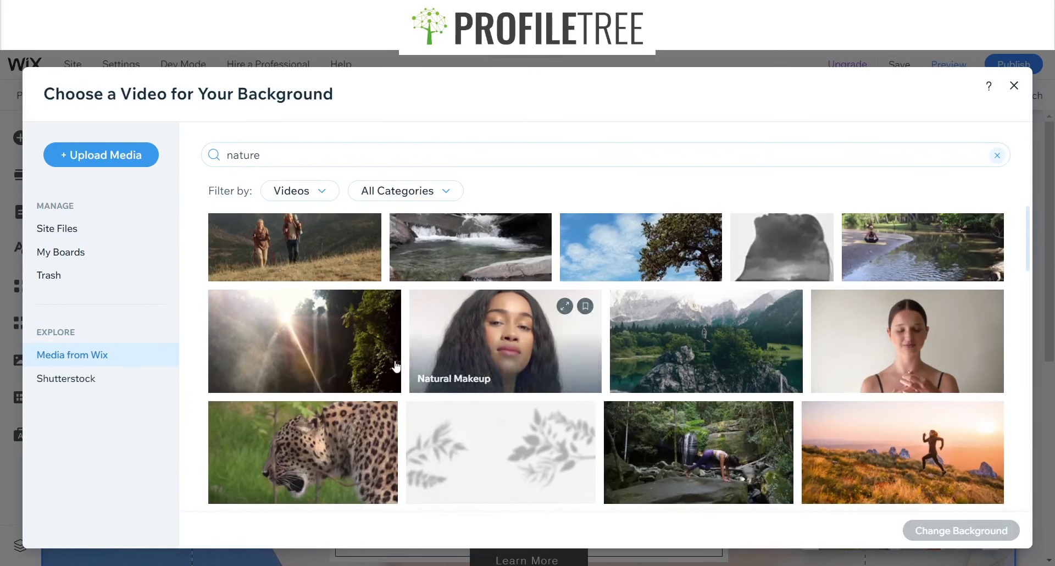
{"action": "left_click", "coordinate": [358, 348]}
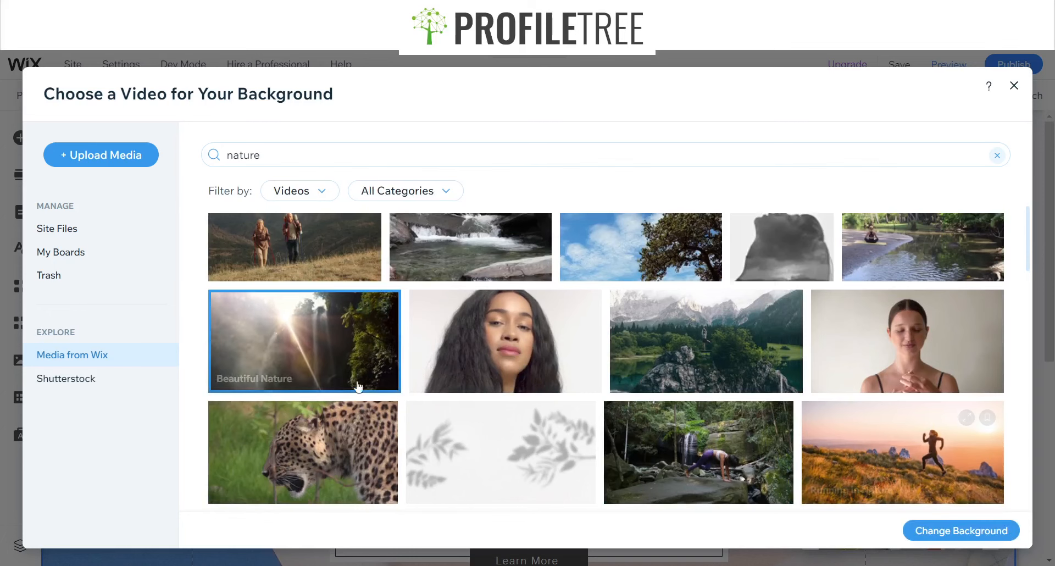
{"action": "scroll", "coordinate": [663, 422], "scroll_direction": "down", "scroll_amount": 4}
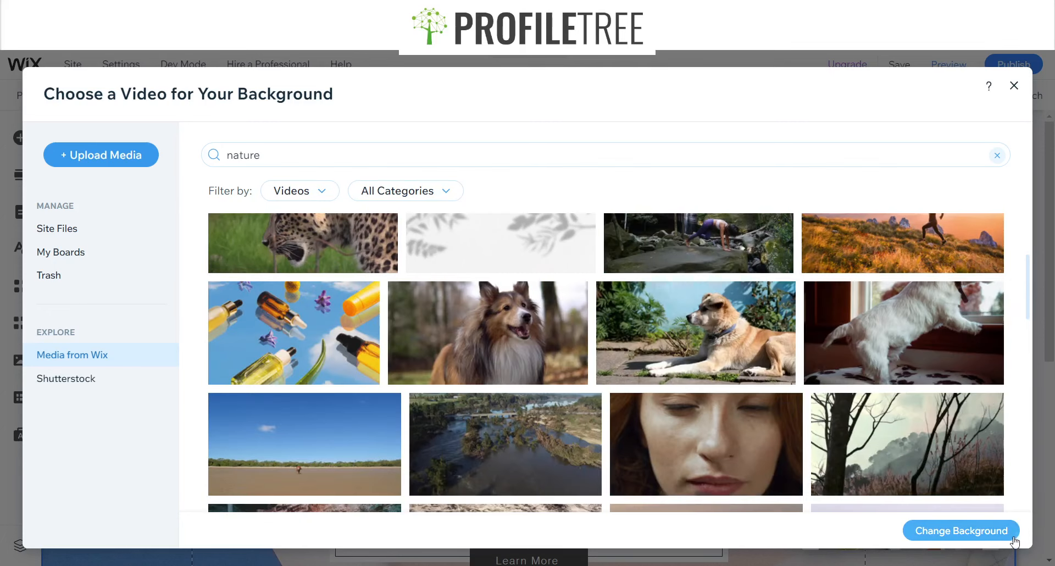
{"action": "left_click", "coordinate": [954, 530]}
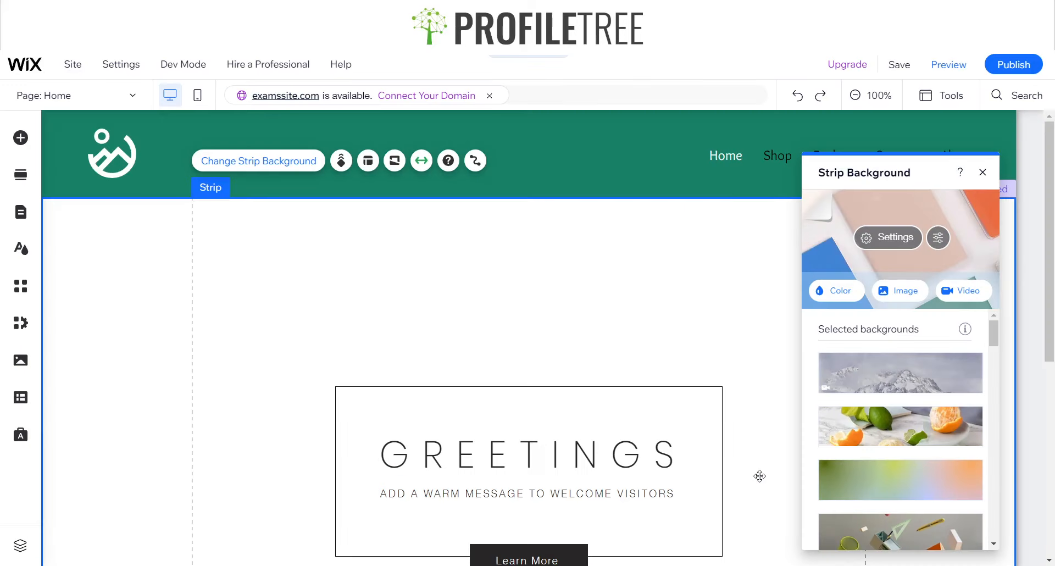
{"action": "left_click", "coordinate": [983, 173]}
{"action": "scroll", "coordinate": [635, 343], "scroll_direction": "down", "scroll_amount": 7}
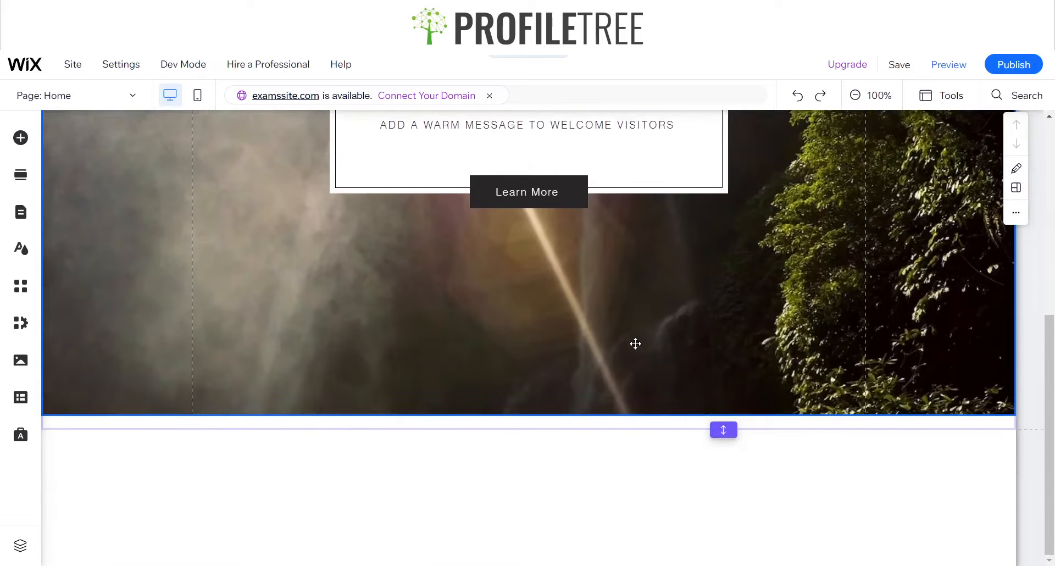
{"action": "scroll", "coordinate": [635, 343], "scroll_direction": "up", "scroll_amount": 3}
Bring up the image choices for the strip's background, search them for "nature" and look through the pictures
{"action": "left_click", "coordinate": [787, 391]}
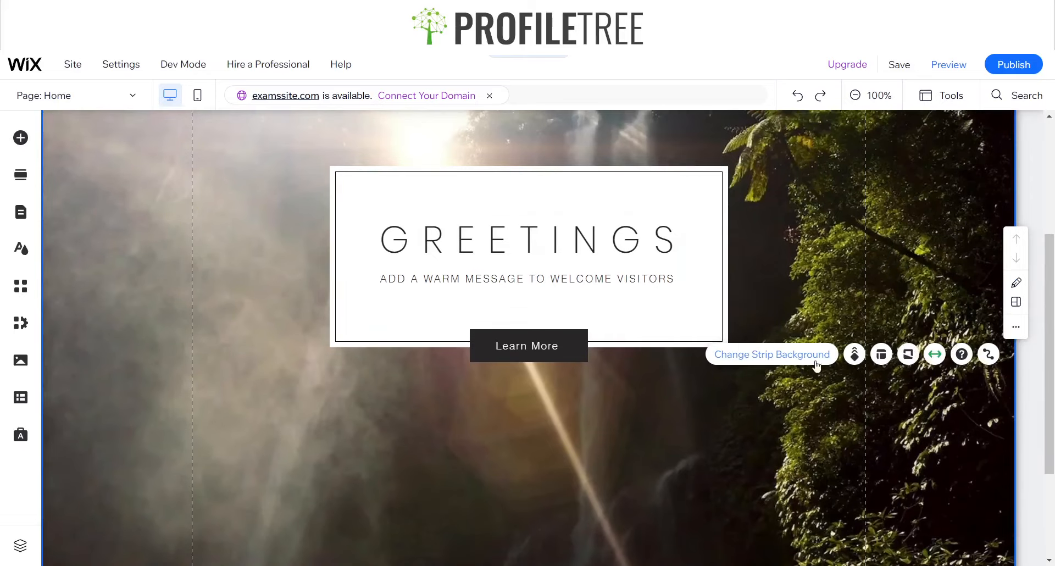
{"action": "left_click", "coordinate": [774, 357]}
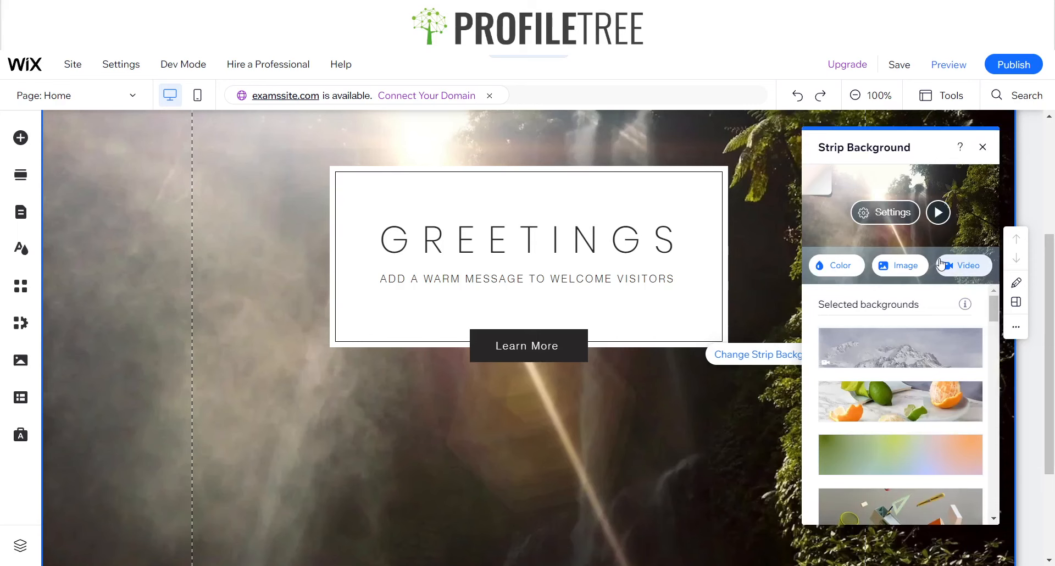
{"action": "left_click", "coordinate": [911, 266]}
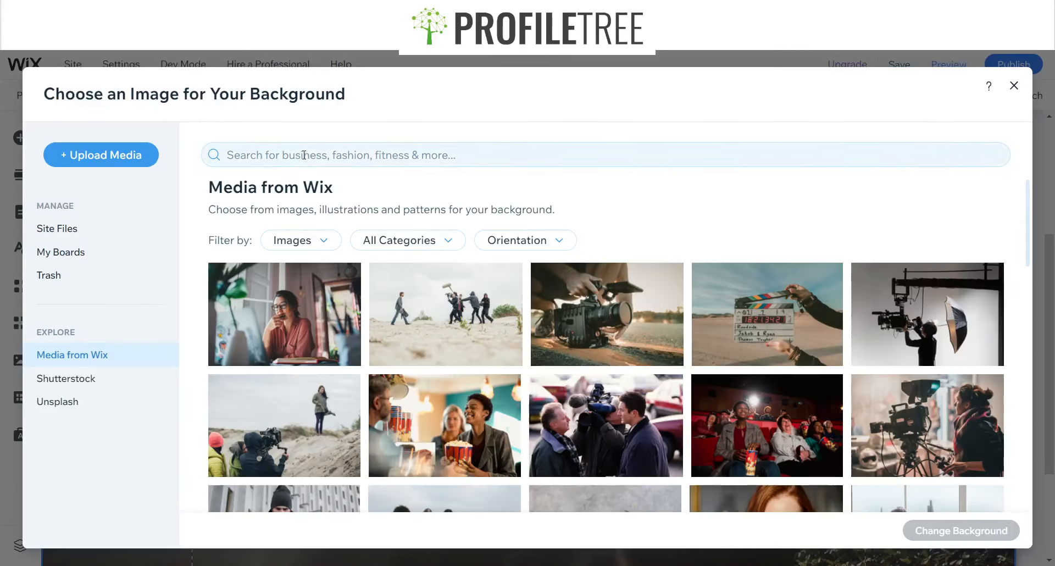
{"action": "left_click", "coordinate": [303, 155]}
{"action": "type", "text": "nature"}
{"action": "key", "text": "Return"}
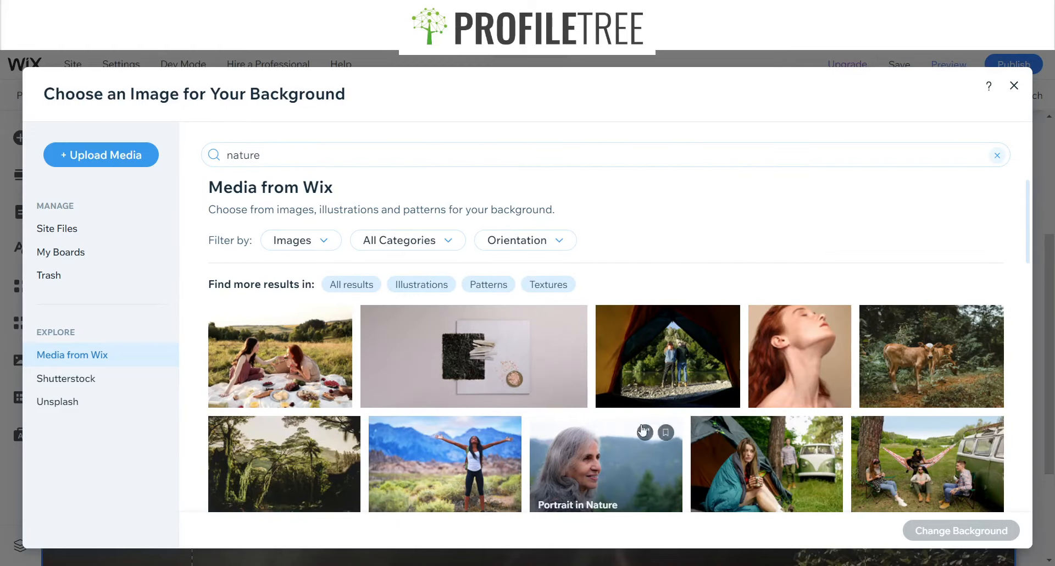
{"action": "scroll", "coordinate": [655, 434], "scroll_direction": "down", "scroll_amount": 4}
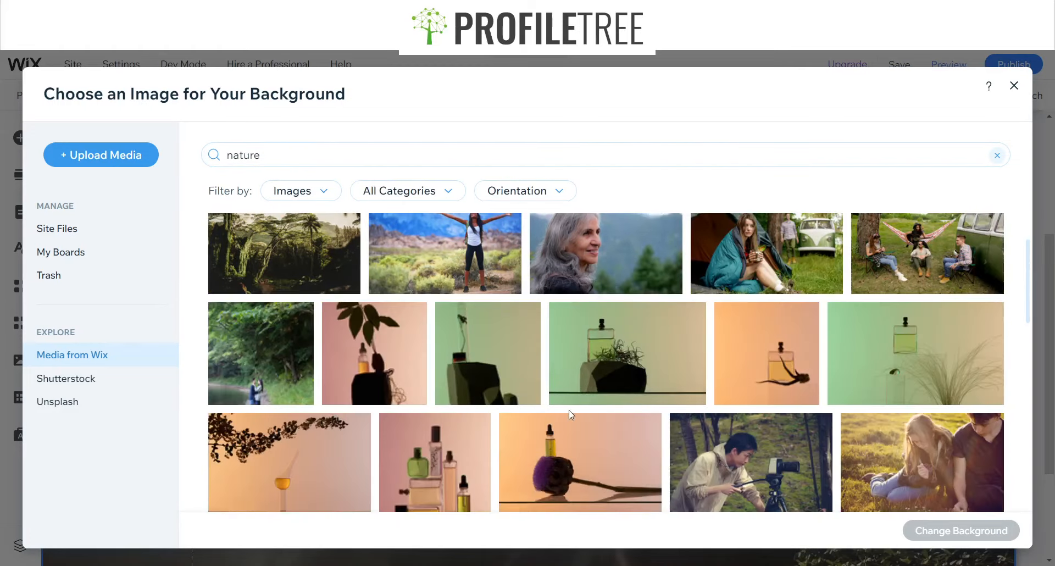
{"action": "scroll", "coordinate": [483, 446], "scroll_direction": "down", "scroll_amount": 5}
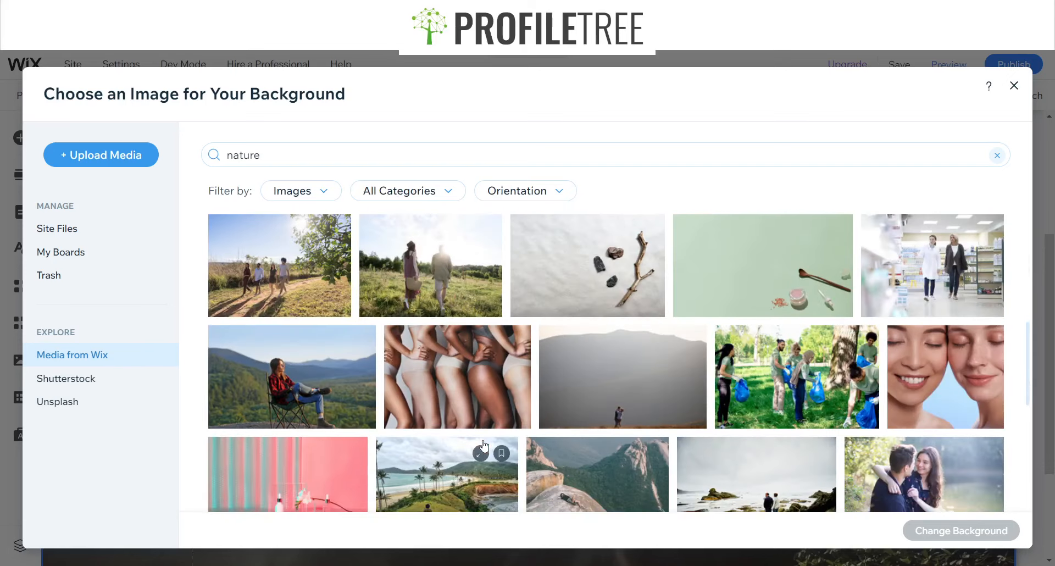
{"action": "scroll", "coordinate": [395, 358], "scroll_direction": "down", "scroll_amount": 6}
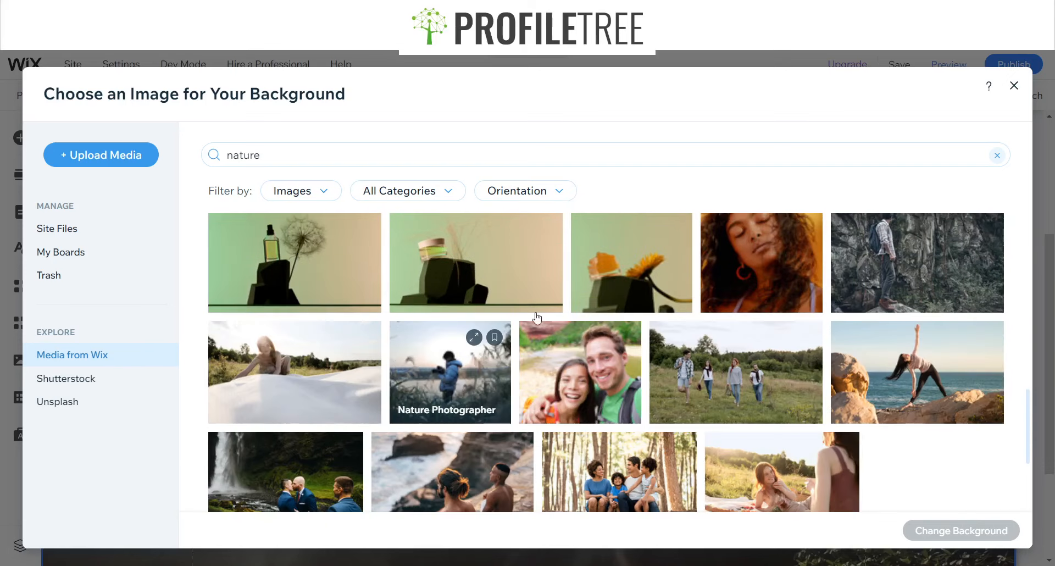
{"action": "scroll", "coordinate": [589, 298], "scroll_direction": "down", "scroll_amount": 5}
{"action": "scroll", "coordinate": [588, 298], "scroll_direction": "up", "scroll_amount": 3}
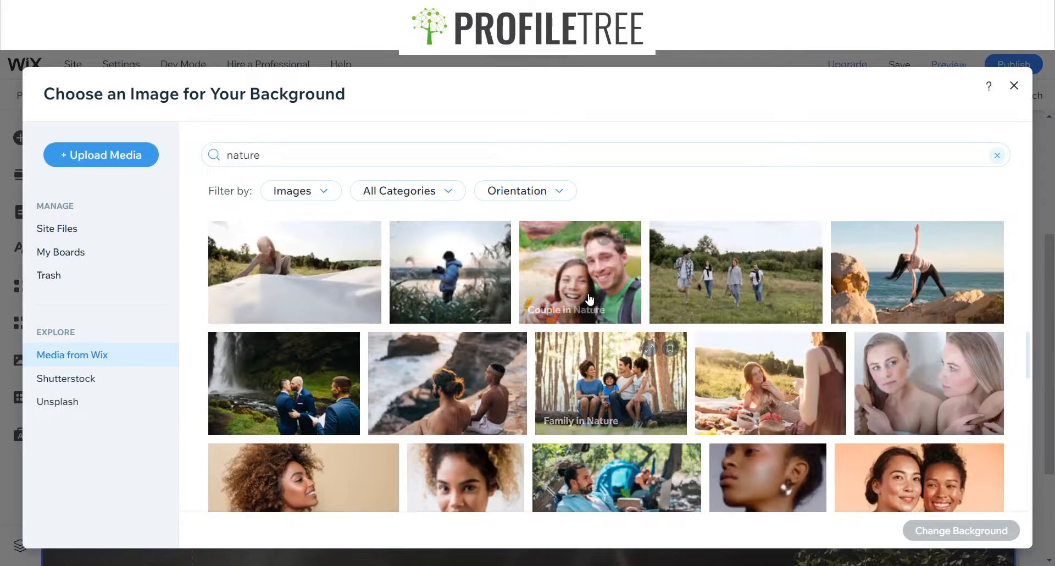
{"action": "scroll", "coordinate": [589, 299], "scroll_direction": "down", "scroll_amount": 6}
{"action": "scroll", "coordinate": [589, 298], "scroll_direction": "down", "scroll_amount": 4}
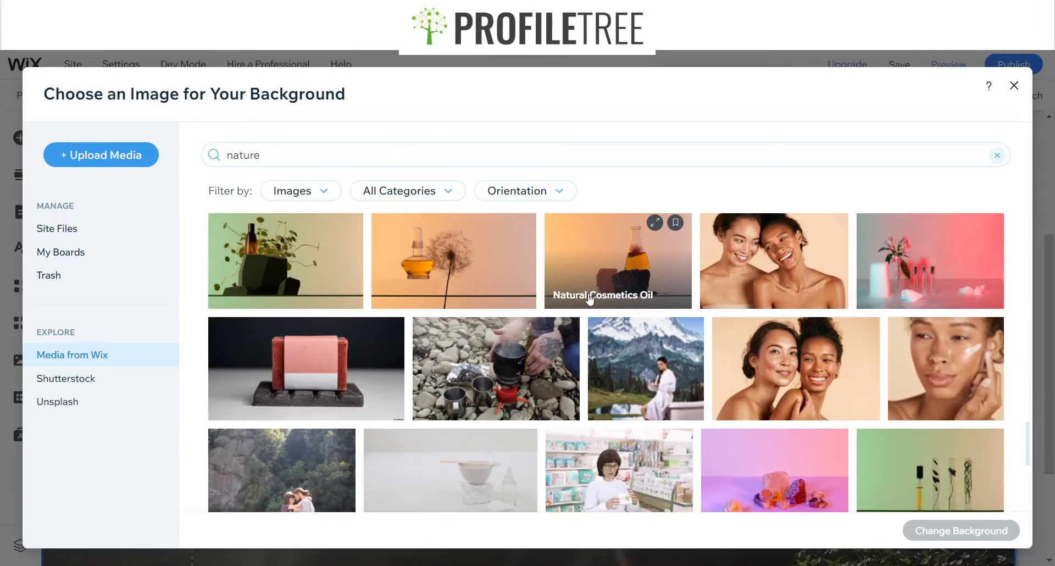
{"action": "scroll", "coordinate": [588, 298], "scroll_direction": "down", "scroll_amount": 3}
Search the background images for "outdoor natural" and set the "Fun Outdoors" picture as the strip's background
{"action": "left_click", "coordinate": [414, 154]}
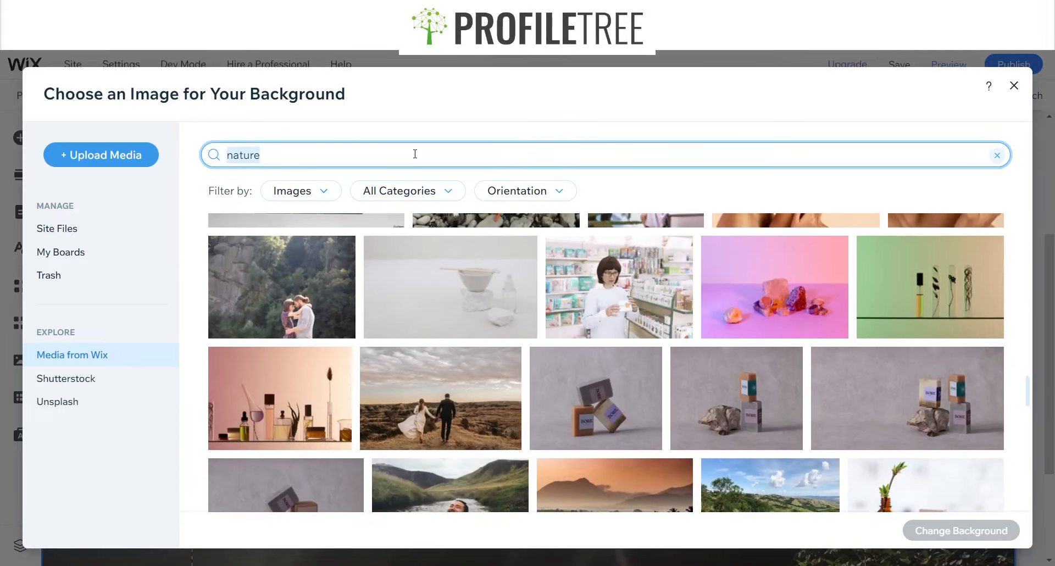
{"action": "scroll", "coordinate": [467, 360], "scroll_direction": "down", "scroll_amount": 5}
{"action": "type", "text": "outdoor"}
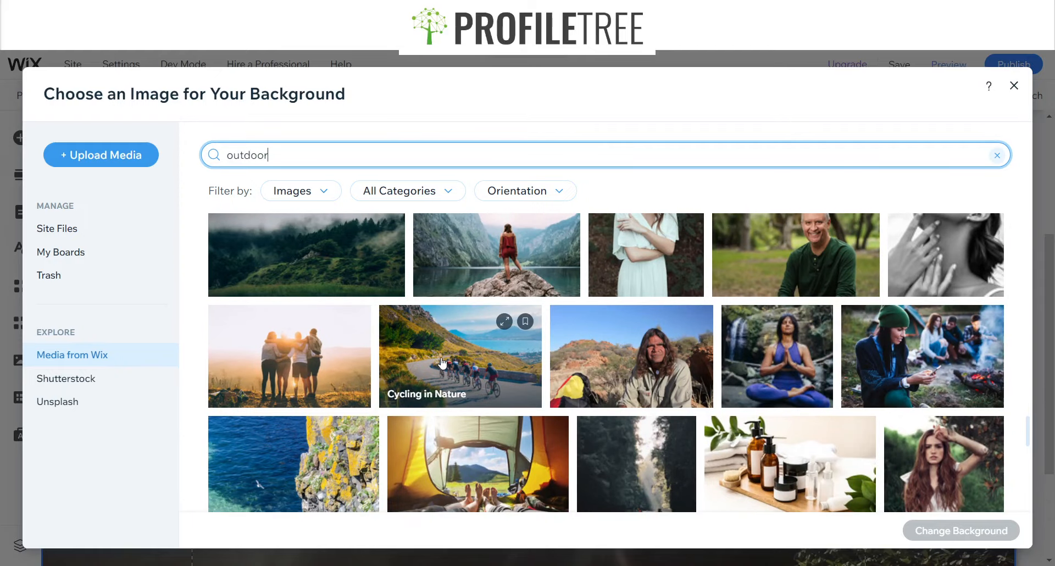
{"action": "key", "text": "Return"}
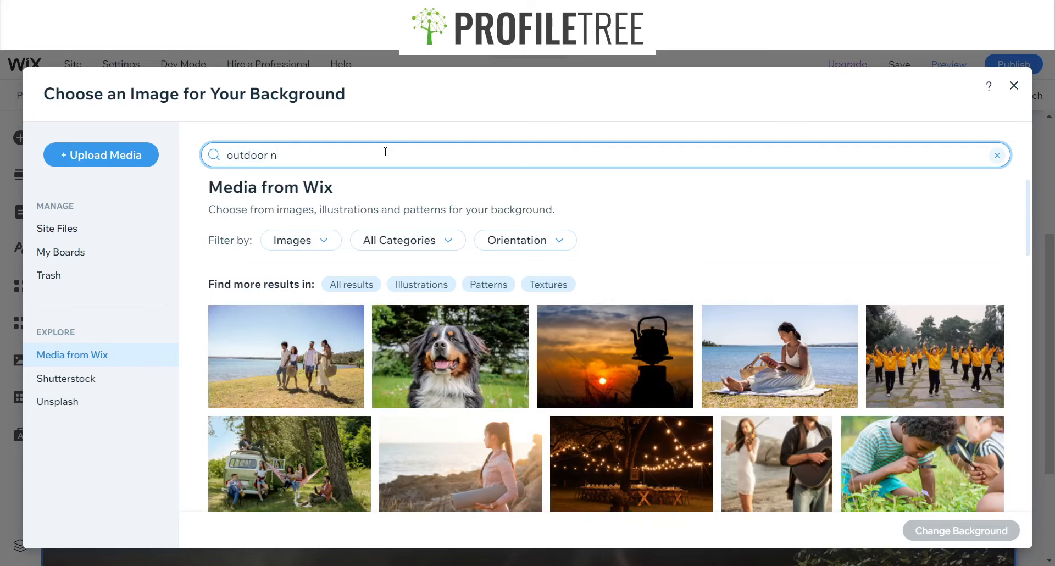
{"action": "type", "text": "natural"}
{"action": "key", "text": "Return"}
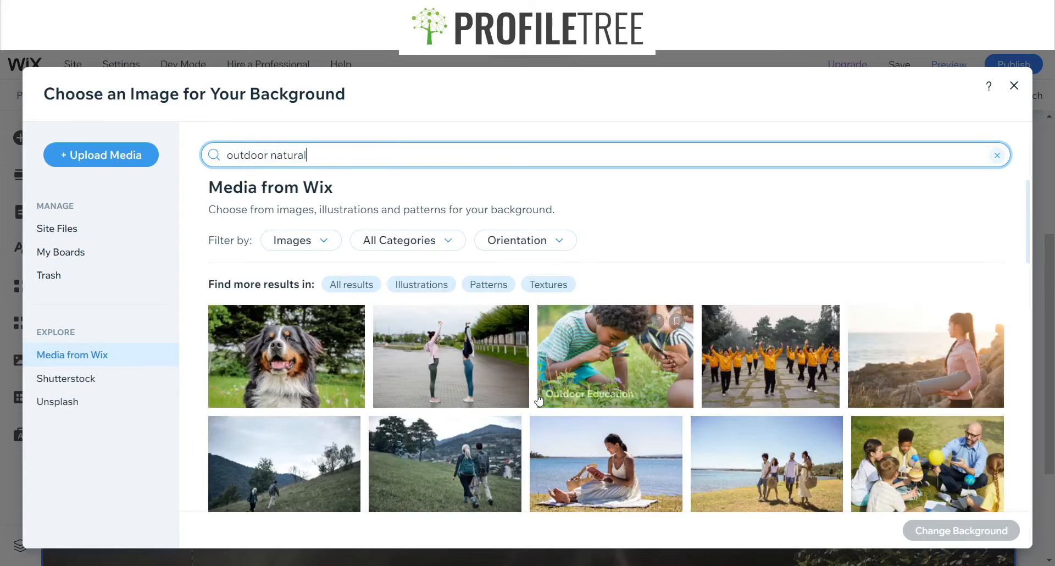
{"action": "scroll", "coordinate": [538, 399], "scroll_direction": "down", "scroll_amount": 4}
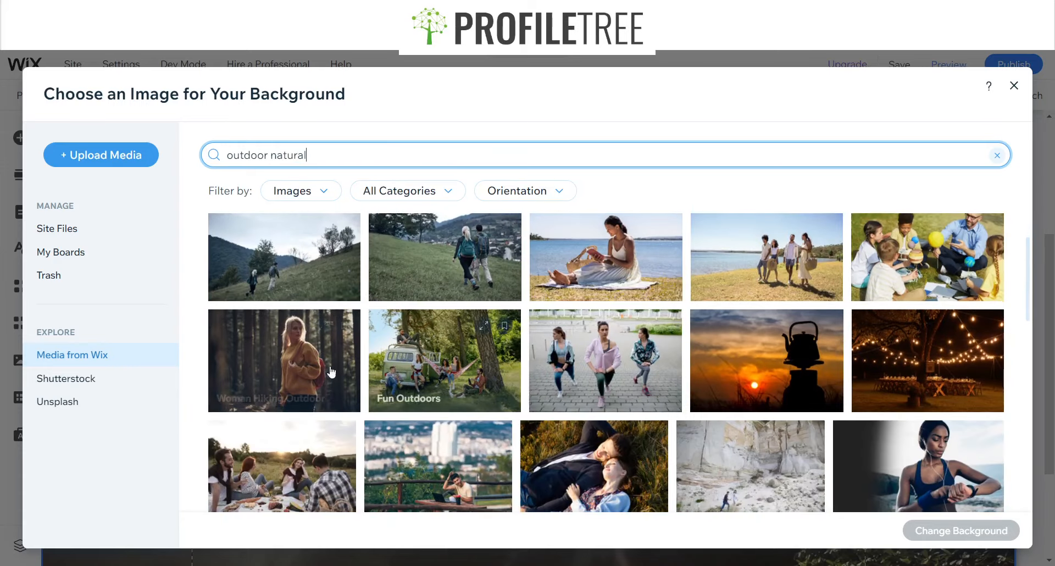
{"action": "left_click", "coordinate": [447, 368]}
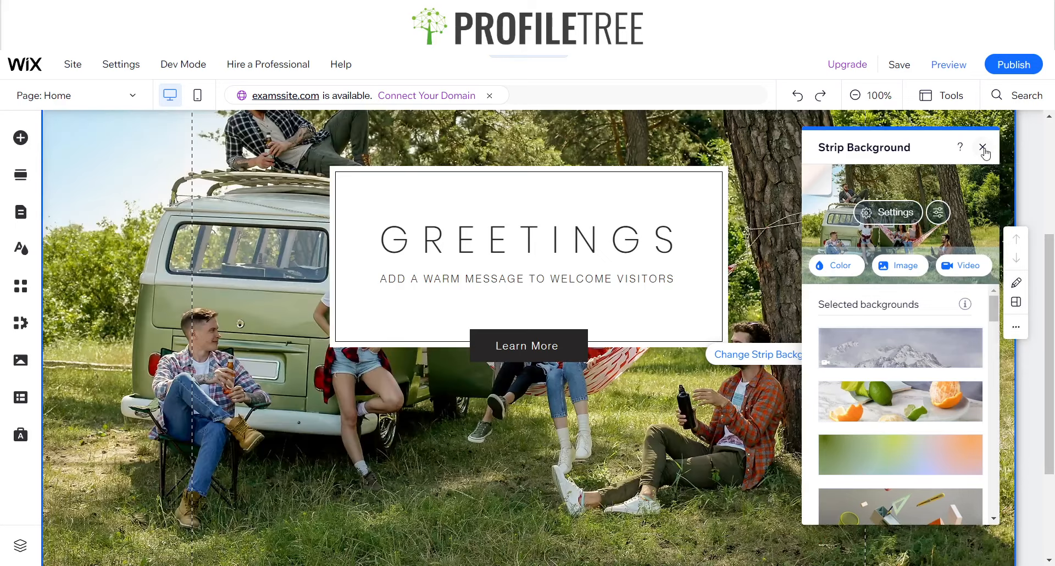
{"action": "left_click", "coordinate": [982, 147]}
Apply the Parallax scroll effect to the strip
{"action": "scroll", "coordinate": [637, 484], "scroll_direction": "down", "scroll_amount": 3}
{"action": "scroll", "coordinate": [638, 484], "scroll_direction": "up", "scroll_amount": 2}
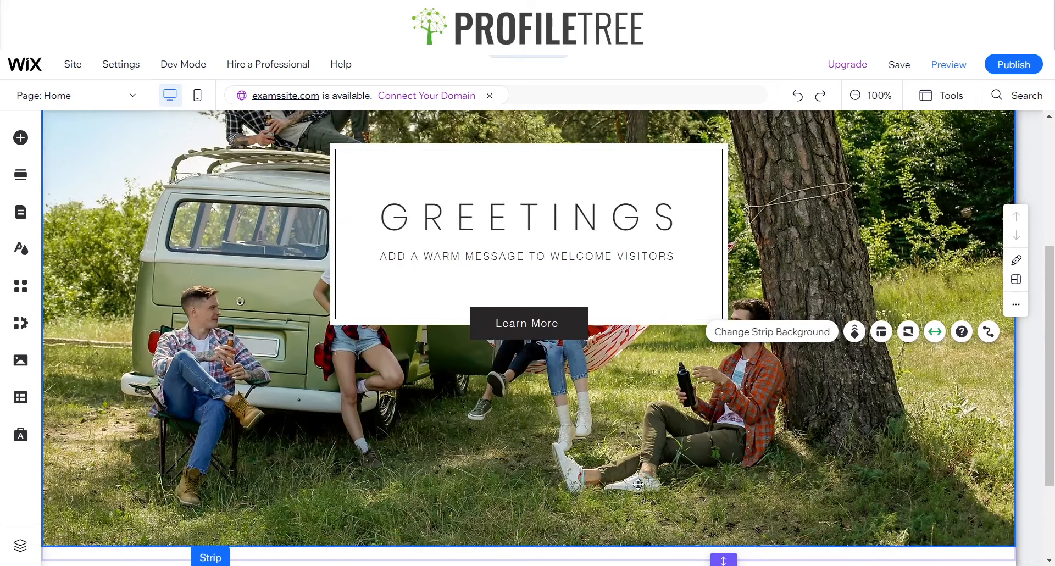
{"action": "scroll", "coordinate": [637, 485], "scroll_direction": "up", "scroll_amount": 4}
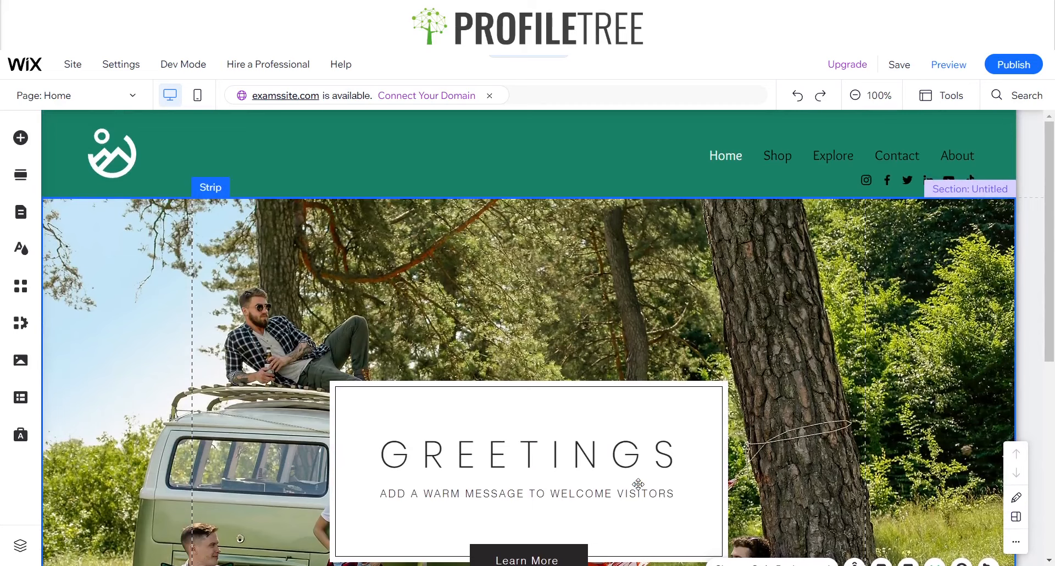
{"action": "scroll", "coordinate": [638, 483], "scroll_direction": "down", "scroll_amount": 5}
{"action": "scroll", "coordinate": [638, 484], "scroll_direction": "up", "scroll_amount": 4}
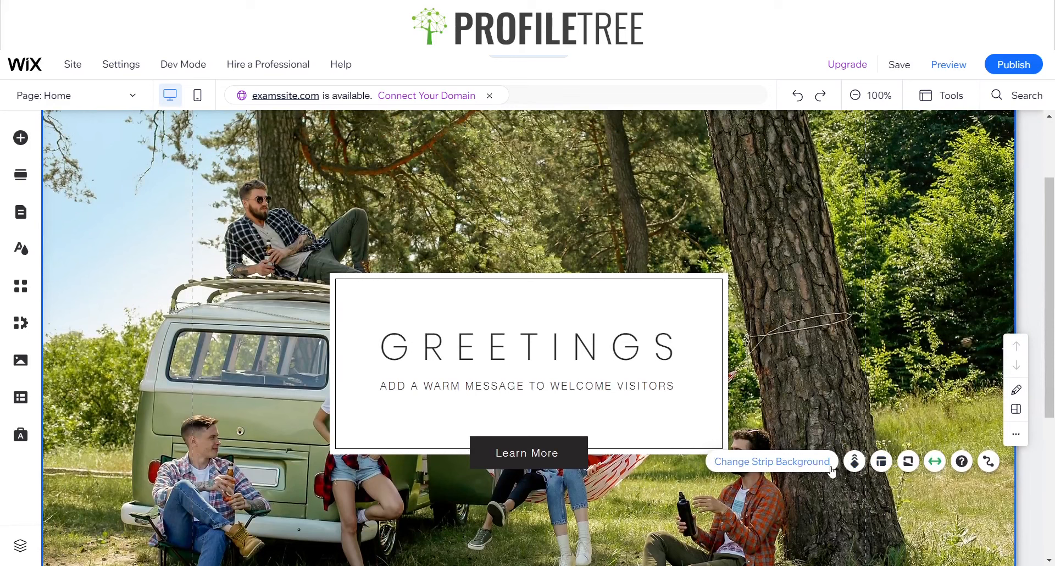
{"action": "left_click", "coordinate": [853, 461]}
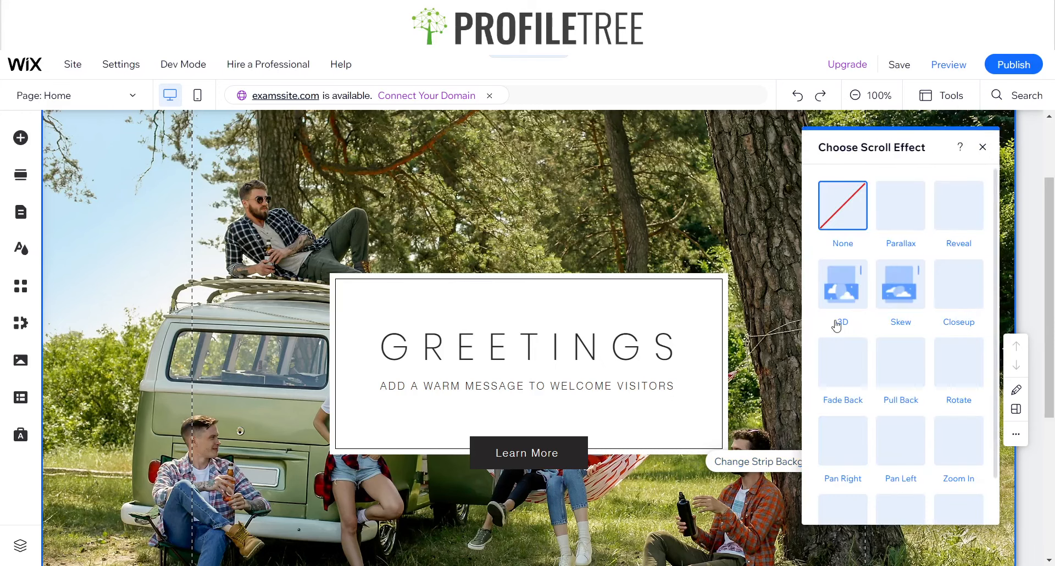
{"action": "left_click", "coordinate": [899, 218]}
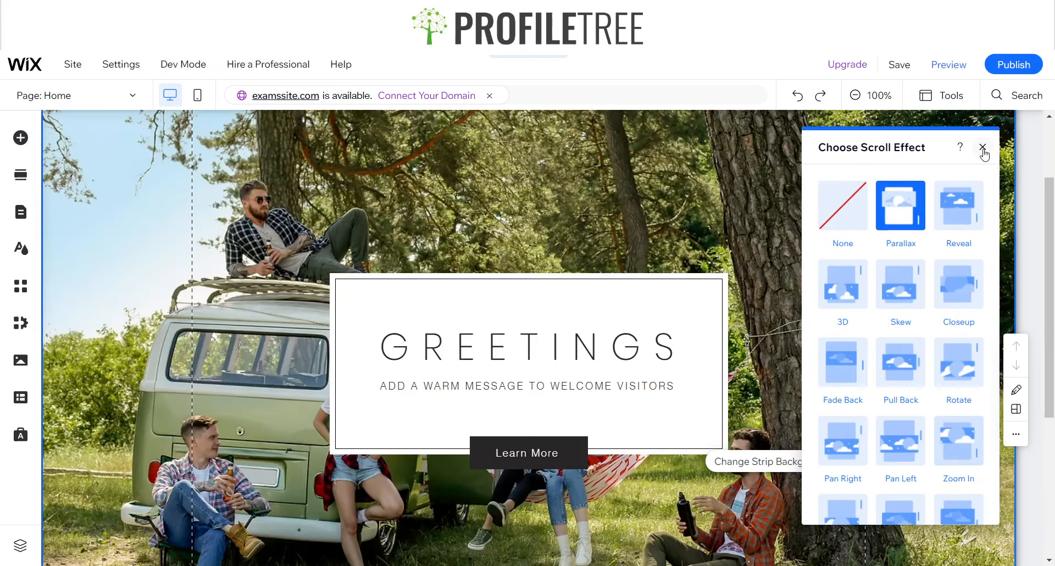
{"action": "left_click", "coordinate": [982, 147]}
Shorten the strip from its lower edge and move the "GREETINGS" container box higher within it
{"action": "scroll", "coordinate": [715, 445], "scroll_direction": "down", "scroll_amount": 4}
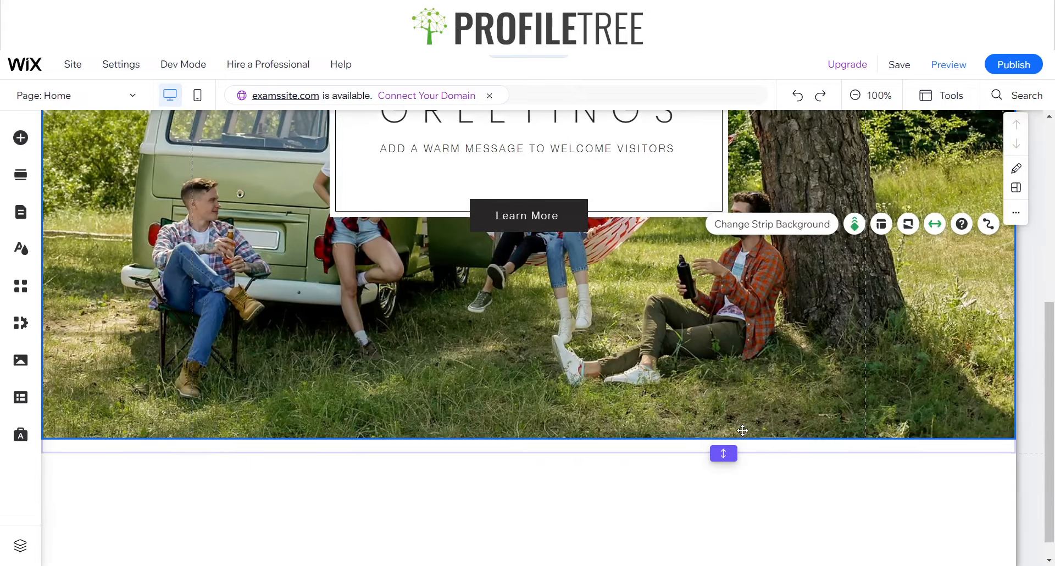
{"action": "left_click_drag", "start_coordinate": [716, 439], "coordinate": [709, 514]}
{"action": "scroll", "coordinate": [641, 383], "scroll_direction": "up", "scroll_amount": 2}
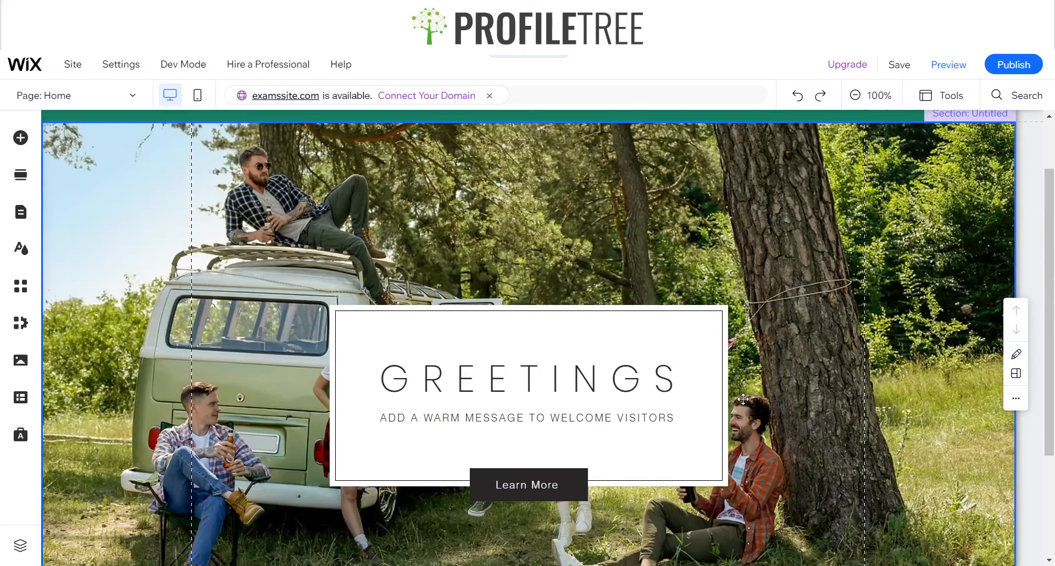
{"action": "left_click", "coordinate": [616, 346]}
{"action": "left_click_drag", "start_coordinate": [616, 347], "coordinate": [616, 299]}
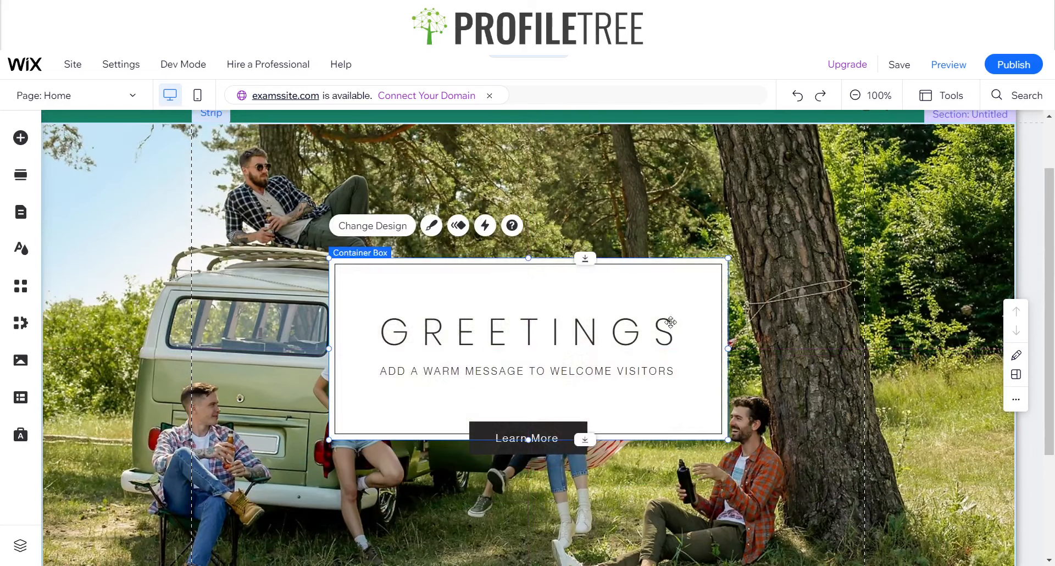
{"action": "left_click", "coordinate": [838, 373]}
{"action": "scroll", "coordinate": [796, 351], "scroll_direction": "up", "scroll_amount": 2}
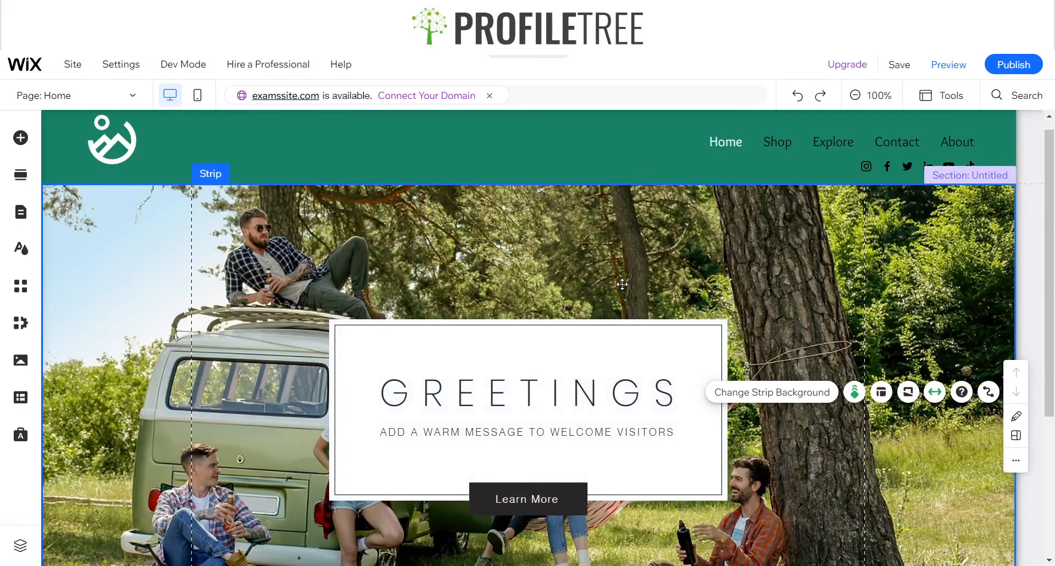
{"action": "scroll", "coordinate": [727, 311], "scroll_direction": "down", "scroll_amount": 4}
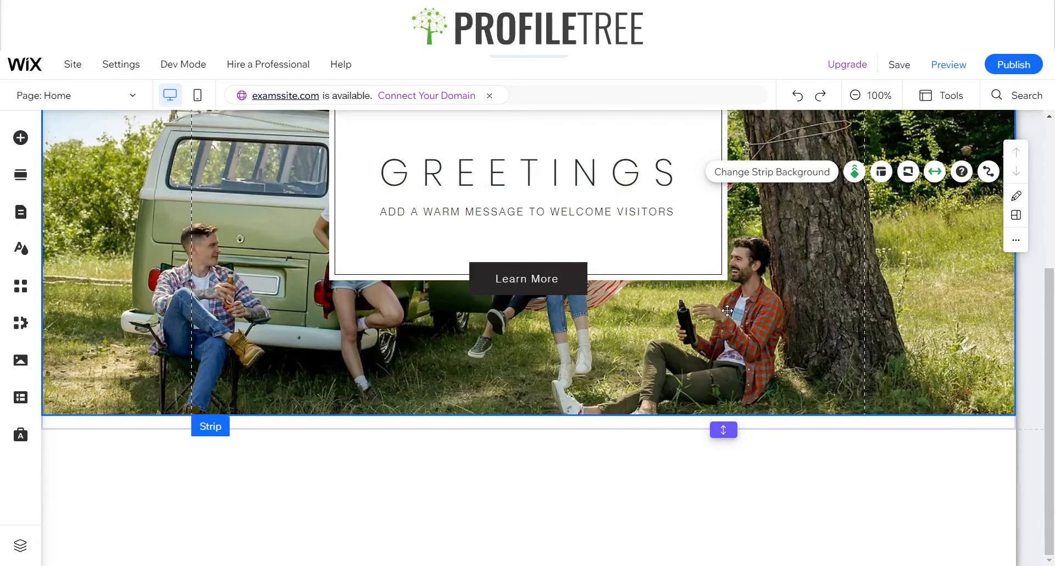
{"action": "scroll", "coordinate": [541, 402], "scroll_direction": "up", "scroll_amount": 3}
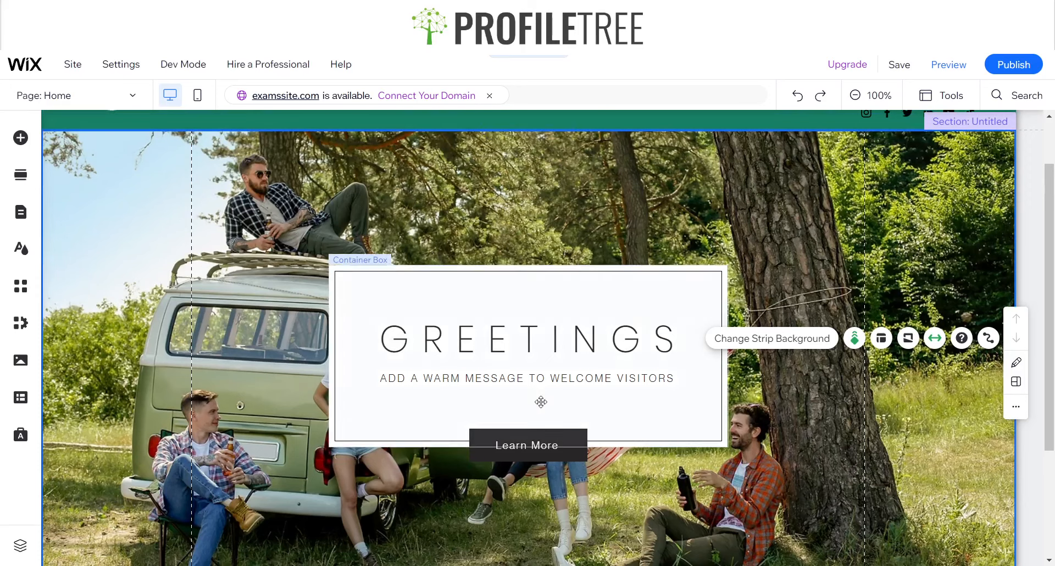
{"action": "scroll", "coordinate": [476, 443], "scroll_direction": "down", "scroll_amount": 3}
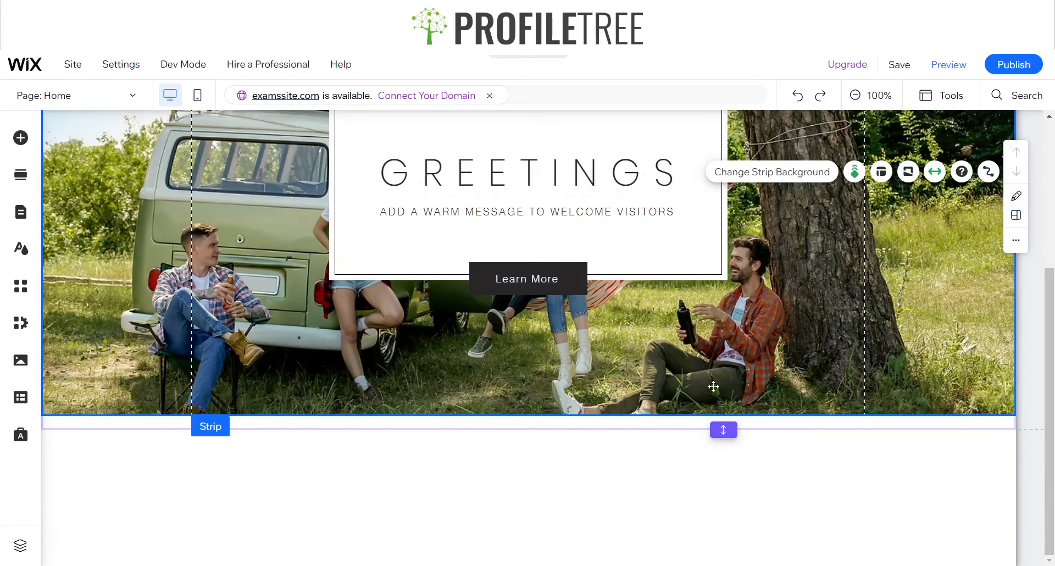
Preview the home page, check the strip's parallax effect and the header while scrolling, and return to the editor
{"action": "scroll", "coordinate": [587, 430], "scroll_direction": "up", "scroll_amount": 4}
{"action": "left_click", "coordinate": [947, 66]}
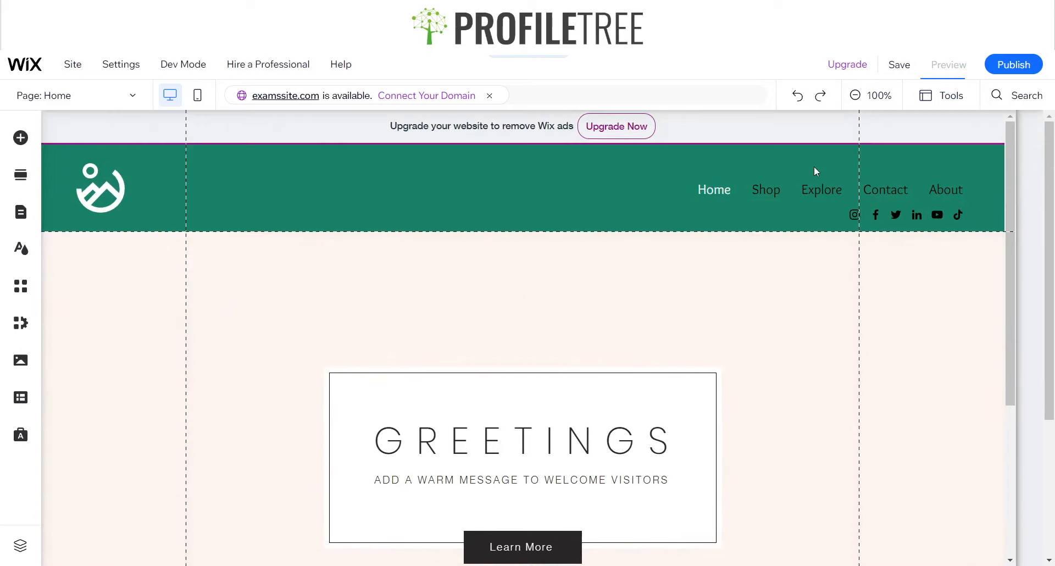
{"action": "scroll", "coordinate": [769, 336], "scroll_direction": "down", "scroll_amount": 3}
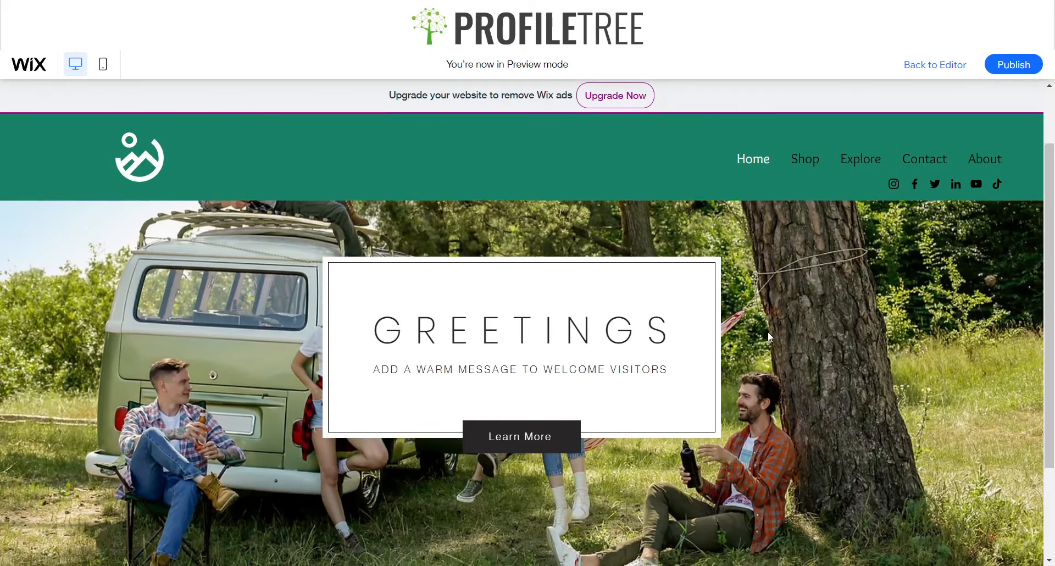
{"action": "scroll", "coordinate": [769, 337], "scroll_direction": "up", "scroll_amount": 3}
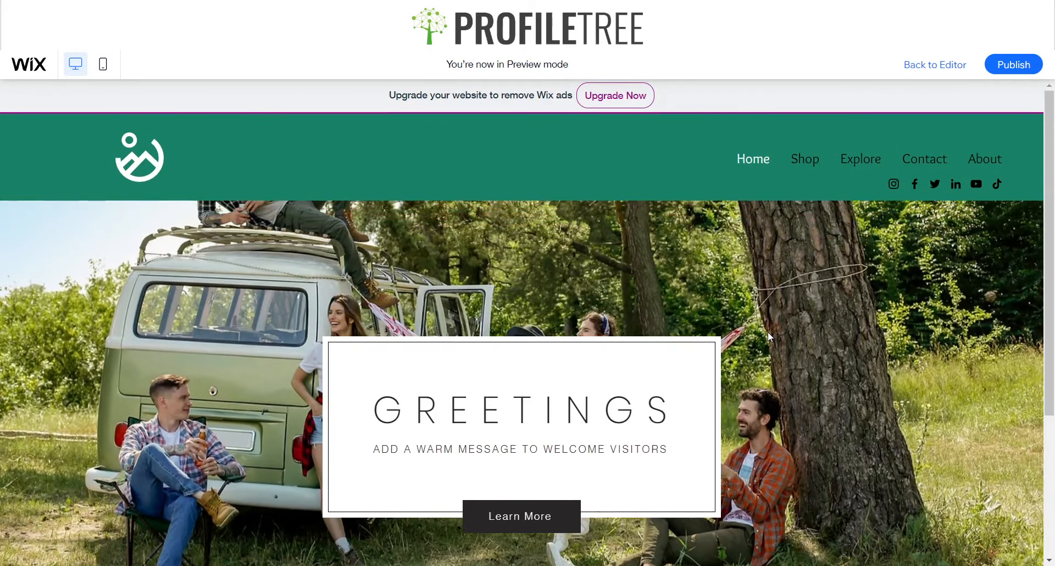
{"action": "scroll", "coordinate": [769, 337], "scroll_direction": "down", "scroll_amount": 3}
{"action": "scroll", "coordinate": [769, 336], "scroll_direction": "up", "scroll_amount": 3}
{"action": "scroll", "coordinate": [695, 238], "scroll_direction": "down", "scroll_amount": 3}
{"action": "scroll", "coordinate": [694, 238], "scroll_direction": "up", "scroll_amount": 3}
{"action": "scroll", "coordinate": [694, 236], "scroll_direction": "down", "scroll_amount": 3}
{"action": "scroll", "coordinate": [693, 236], "scroll_direction": "up", "scroll_amount": 3}
{"action": "scroll", "coordinate": [694, 236], "scroll_direction": "down", "scroll_amount": 1}
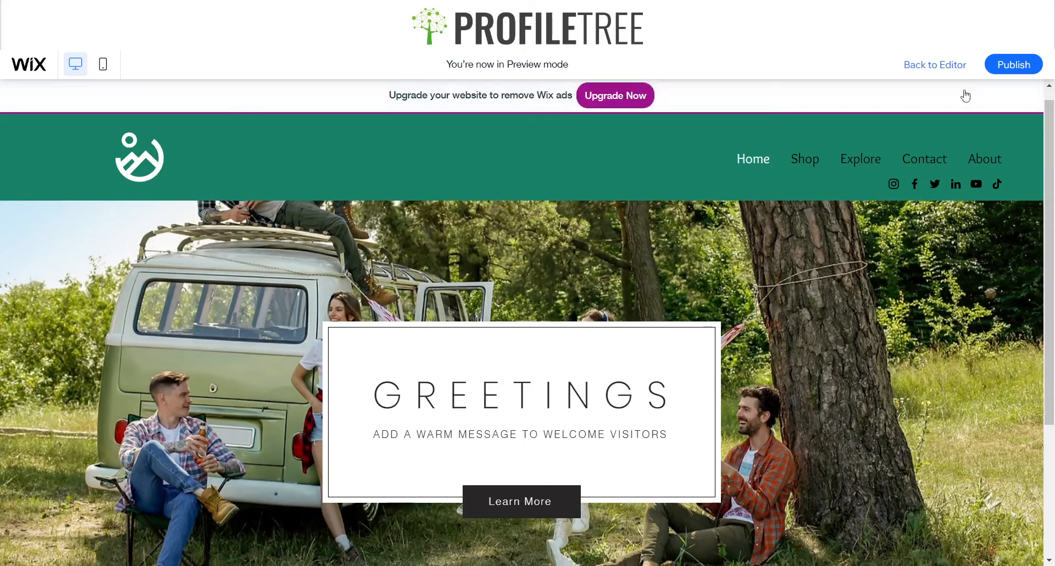
{"action": "left_click", "coordinate": [936, 67]}
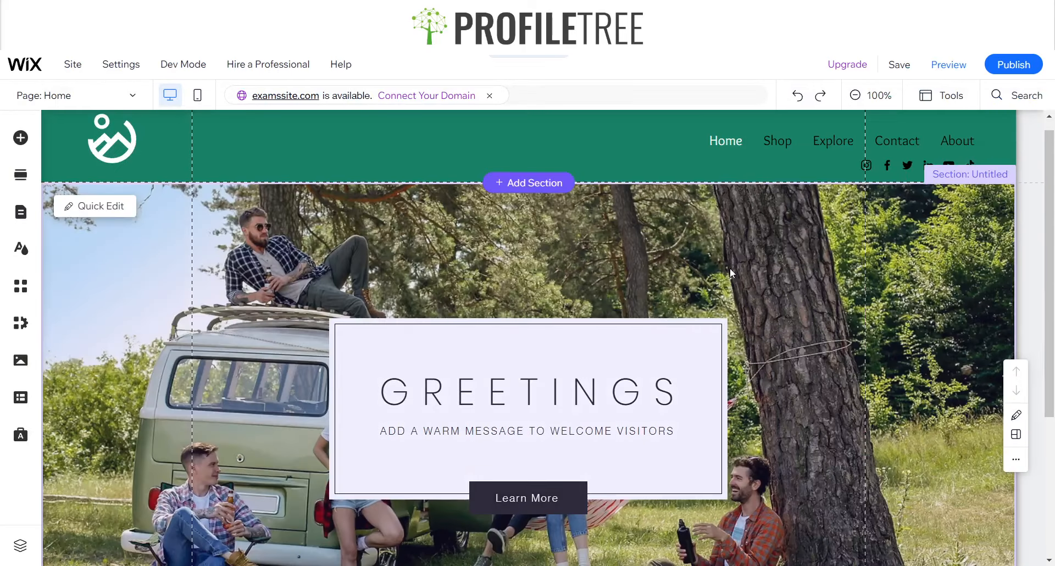
Change the header's scroll setting to "Scrolls with site"
{"action": "scroll", "coordinate": [730, 269], "scroll_direction": "up", "scroll_amount": 1}
{"action": "left_click", "coordinate": [659, 151]}
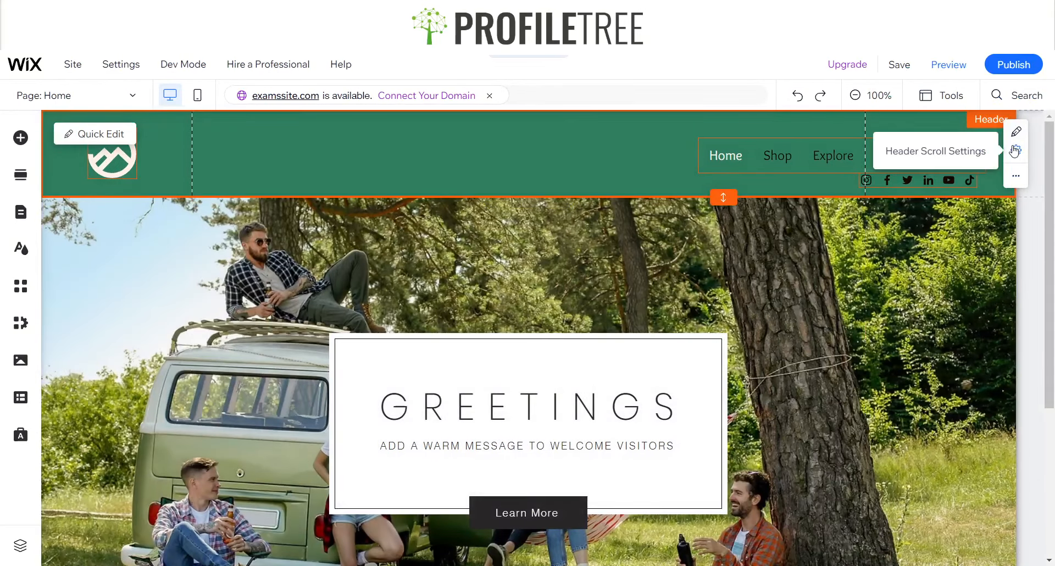
{"action": "left_click", "coordinate": [1015, 150]}
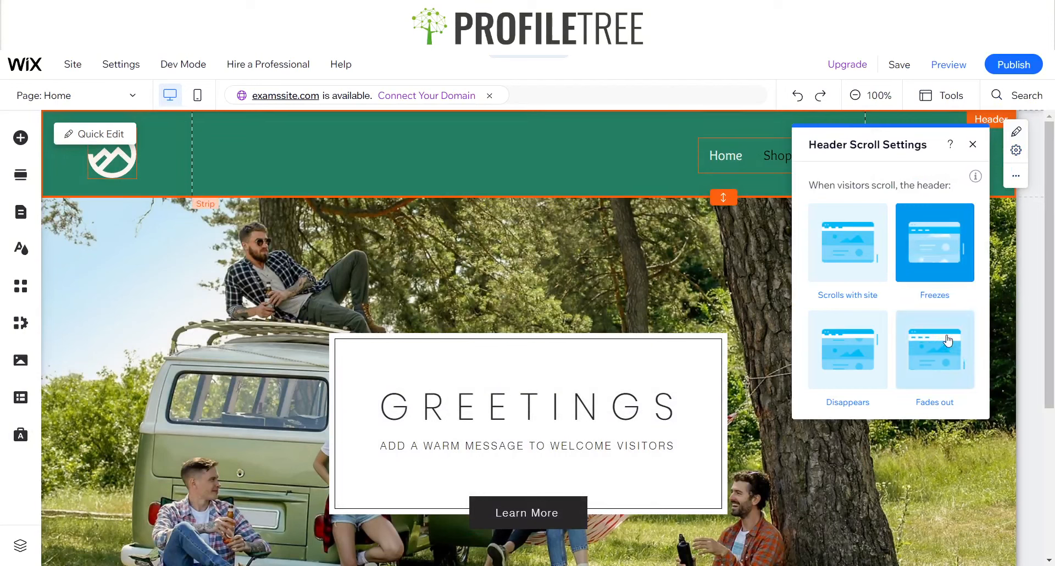
{"action": "left_click", "coordinate": [862, 267]}
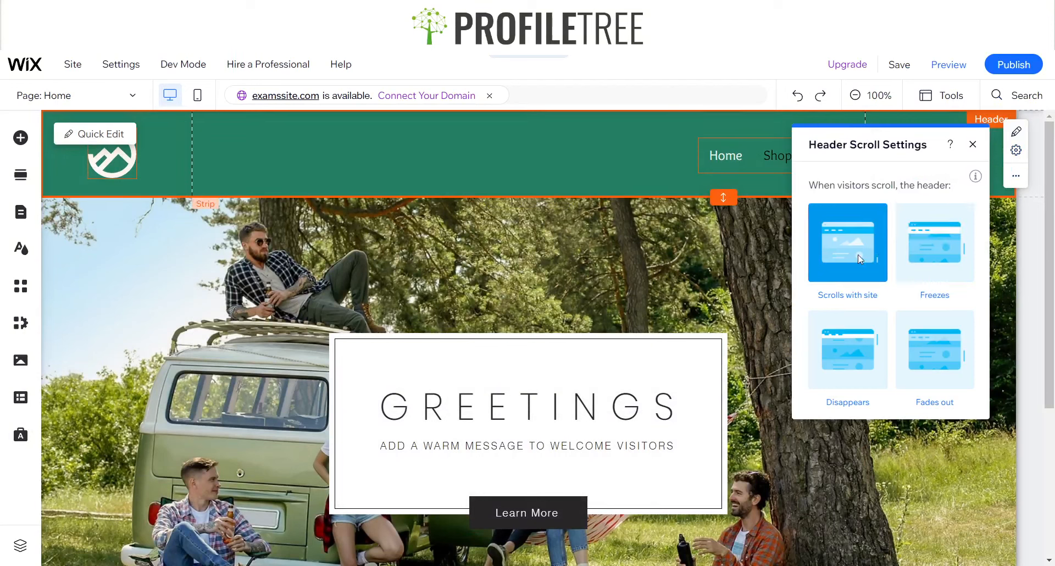
{"action": "left_click", "coordinate": [971, 146]}
Make the welcome strip slightly taller by extending its lower edge
{"action": "scroll", "coordinate": [443, 325], "scroll_direction": "down", "scroll_amount": 4}
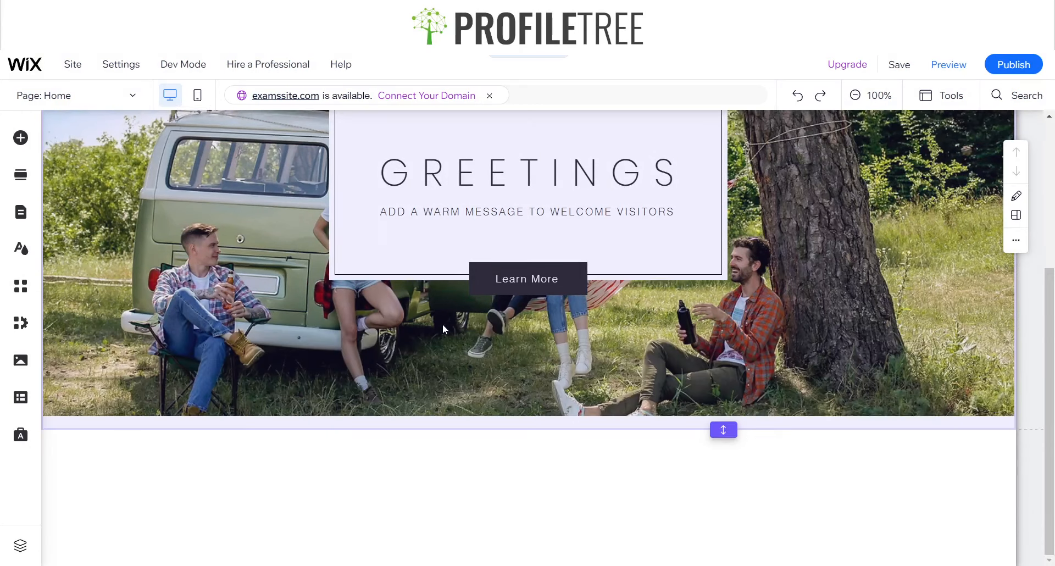
{"action": "scroll", "coordinate": [444, 327], "scroll_direction": "up", "scroll_amount": 2}
{"action": "mouse_move", "coordinate": [599, 526]}
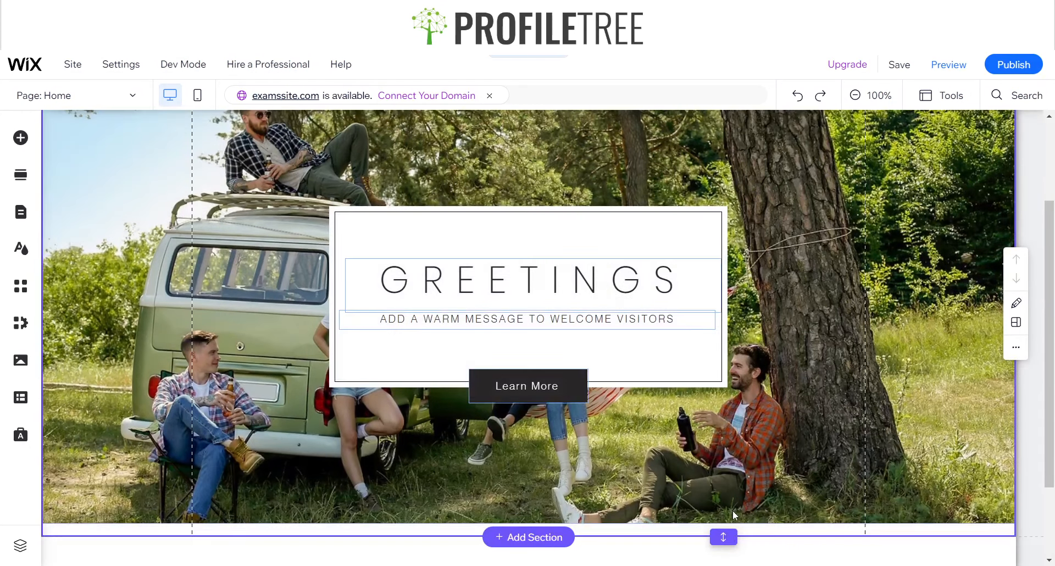
{"action": "scroll", "coordinate": [739, 510], "scroll_direction": "down", "scroll_amount": 2}
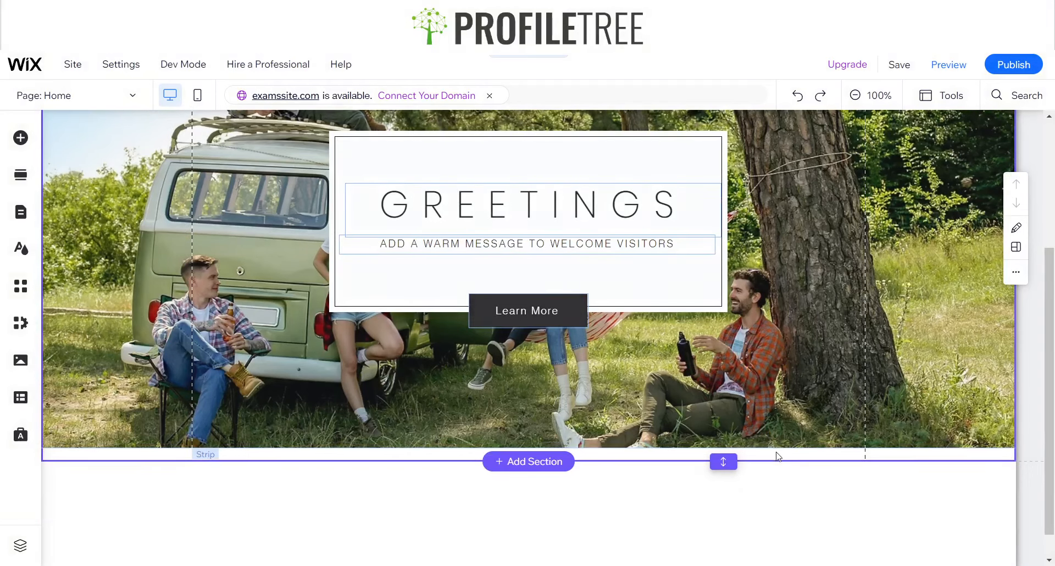
{"action": "left_click", "coordinate": [728, 426]}
{"action": "left_click_drag", "start_coordinate": [721, 460], "coordinate": [720, 468]}
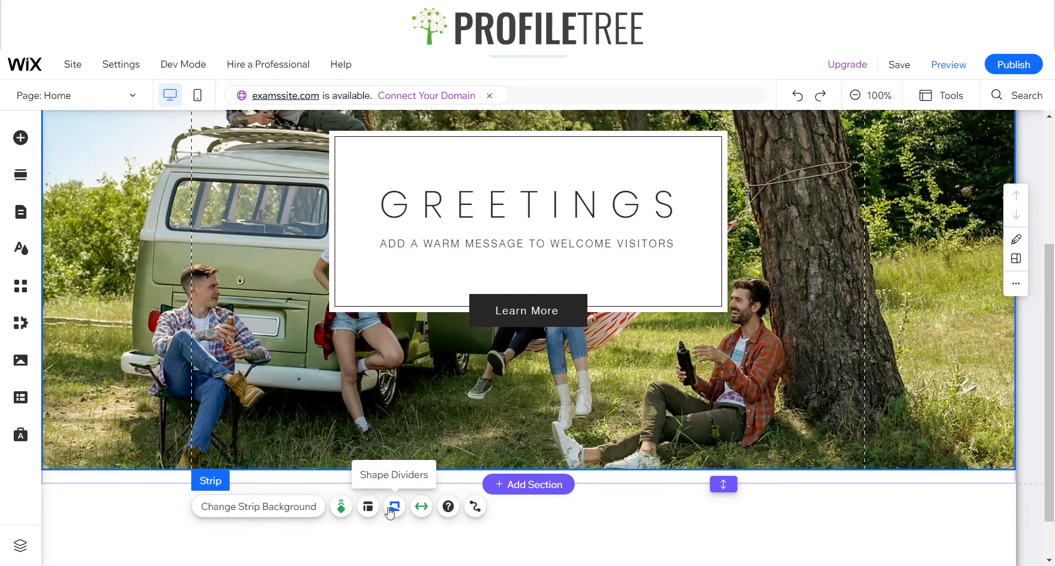
Add a shape divider to the strip's bottom edge, trying Dunes before settling on Ellipse
{"action": "left_click", "coordinate": [393, 507]}
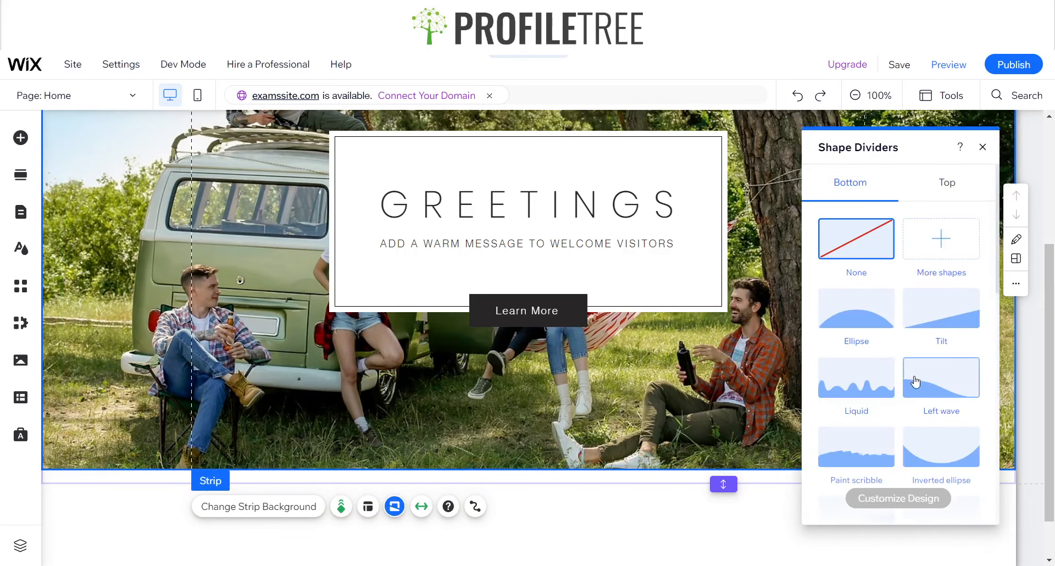
{"action": "scroll", "coordinate": [879, 401], "scroll_direction": "down", "scroll_amount": 3}
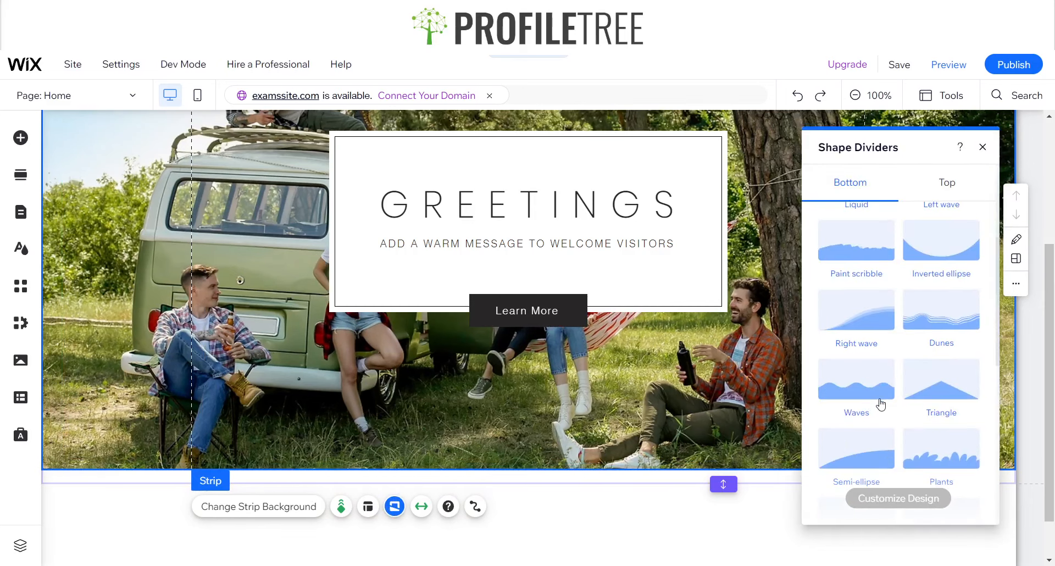
{"action": "left_click", "coordinate": [942, 332]}
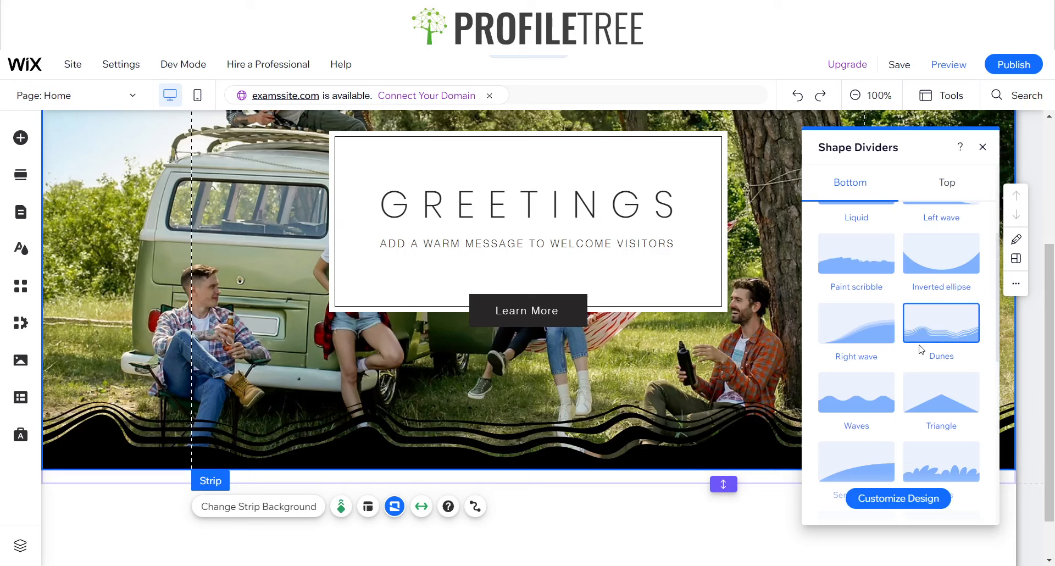
{"action": "scroll", "coordinate": [910, 439], "scroll_direction": "down", "scroll_amount": 3}
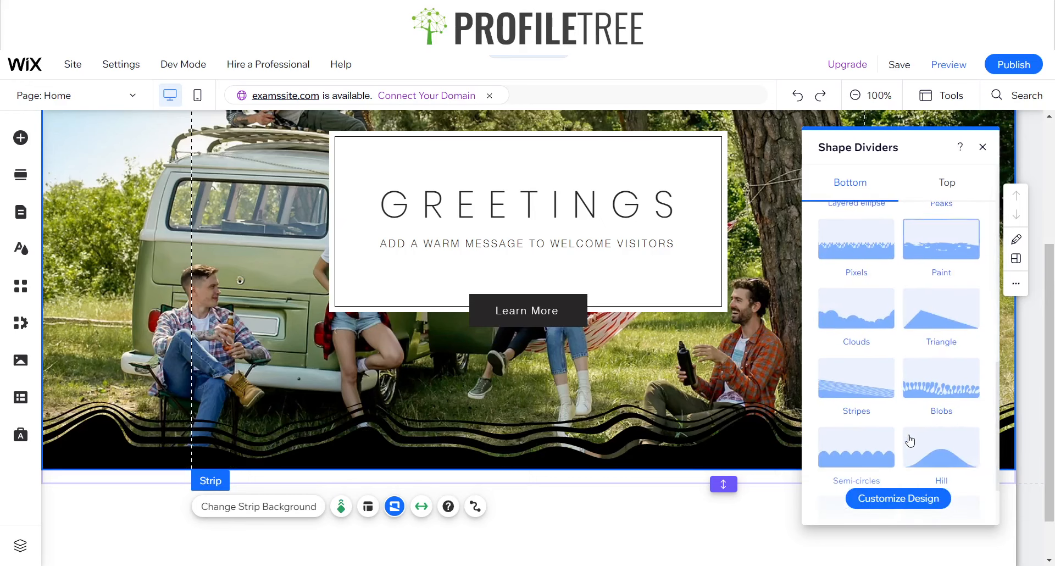
{"action": "scroll", "coordinate": [911, 439], "scroll_direction": "up", "scroll_amount": 5}
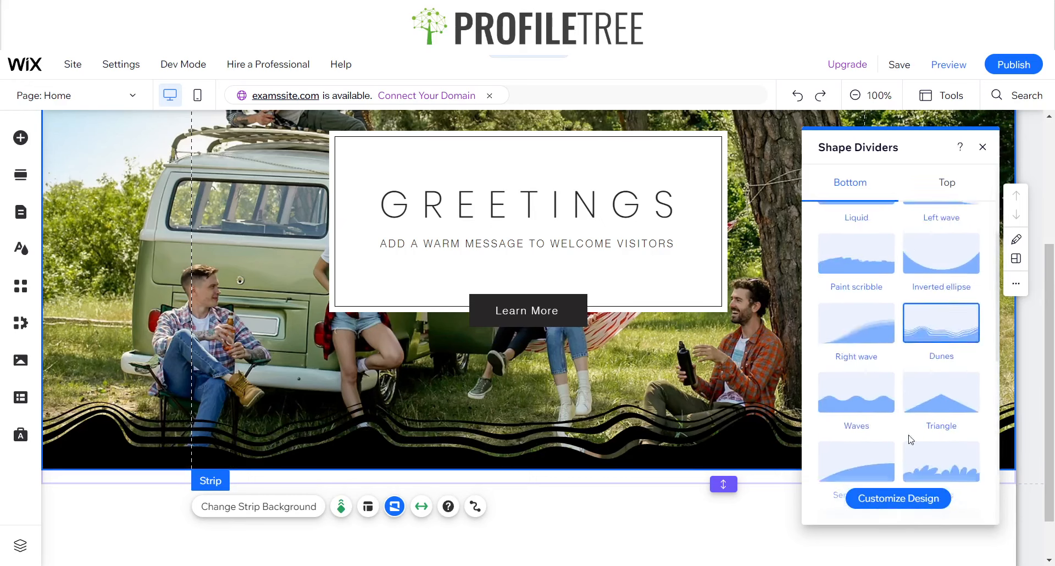
{"action": "left_click", "coordinate": [865, 329]}
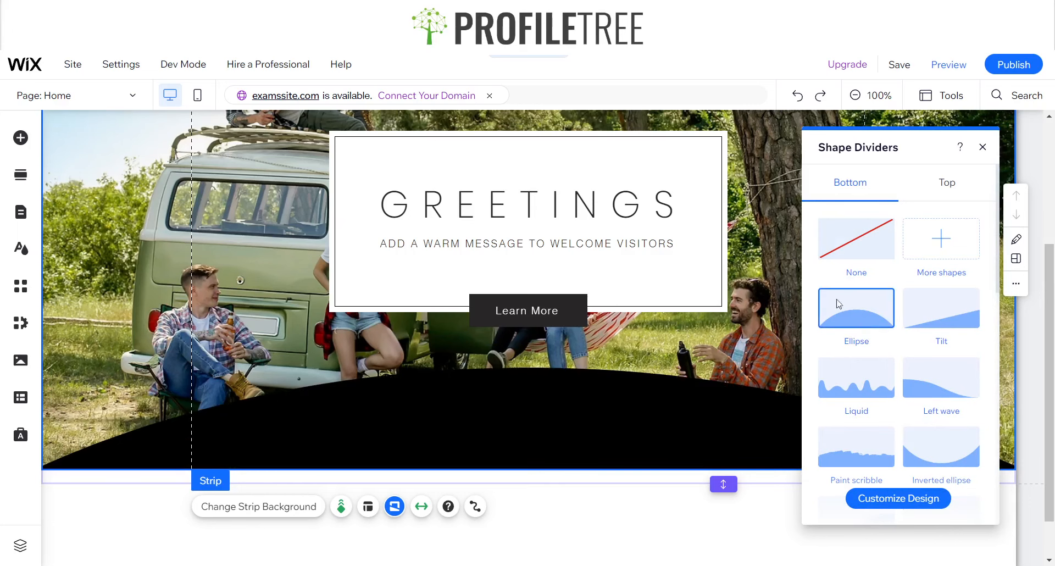
Customize the Ellipse divider's design by setting its color to white (#FFFFFF)
{"action": "left_click", "coordinate": [909, 500]}
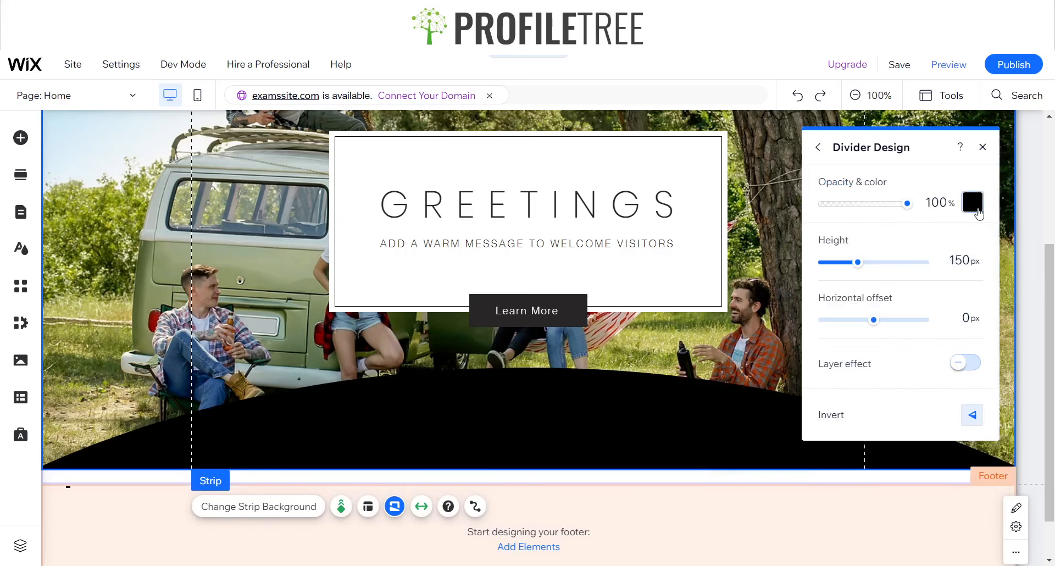
{"action": "left_click", "coordinate": [973, 201]}
{"action": "left_click", "coordinate": [877, 287]}
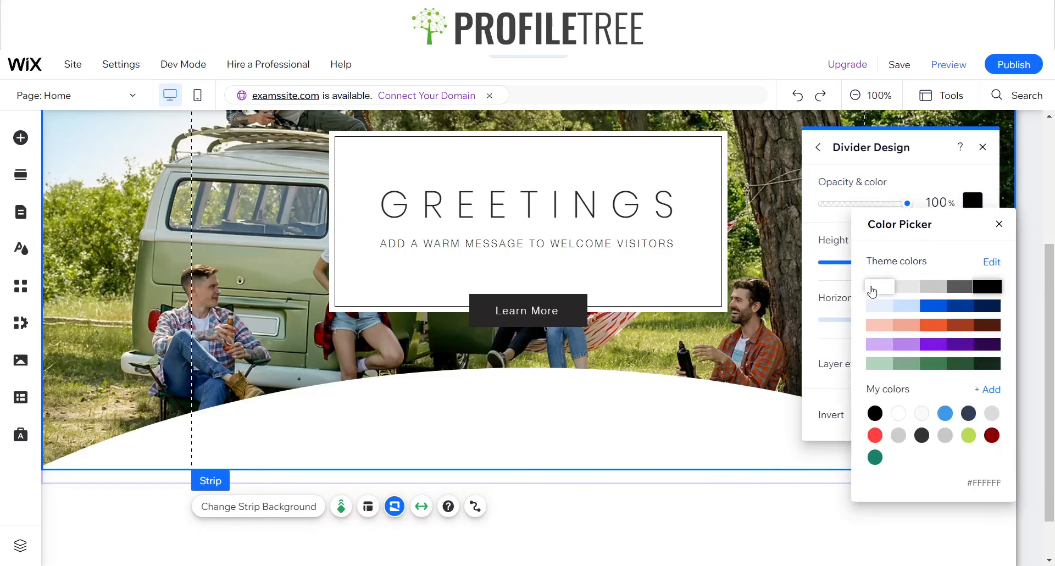
{"action": "left_click", "coordinate": [998, 224]}
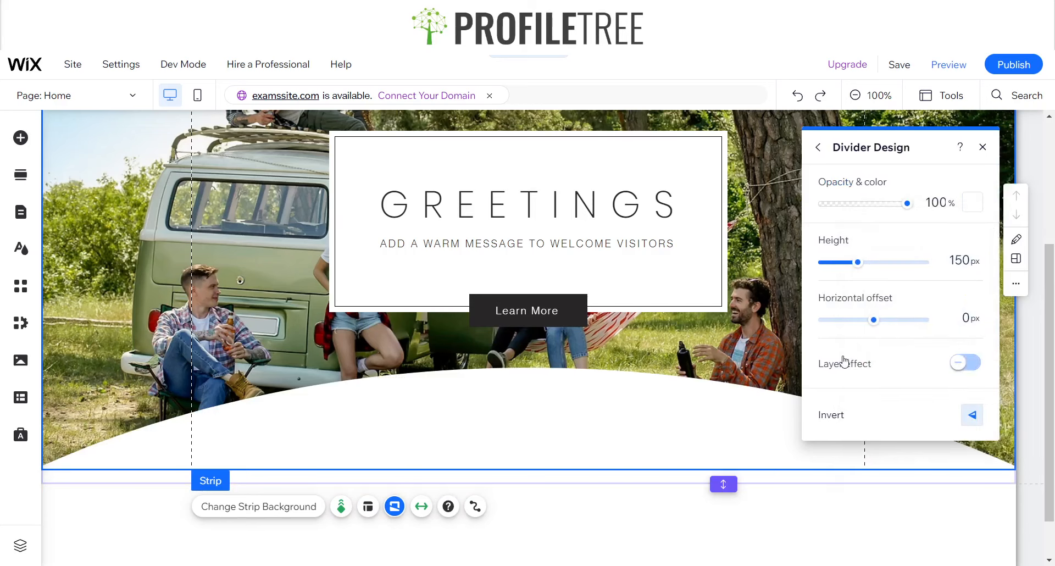
Try a height of 20 px for the strip's bottom divider
{"action": "left_click", "coordinate": [958, 258]}
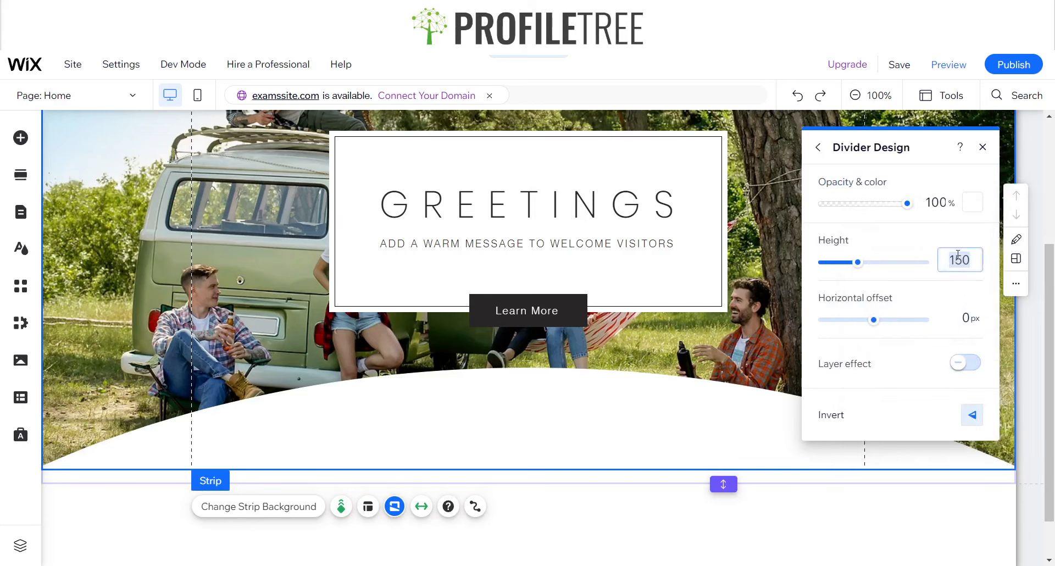
{"action": "type", "text": "20"}
{"action": "key", "text": "Return"}
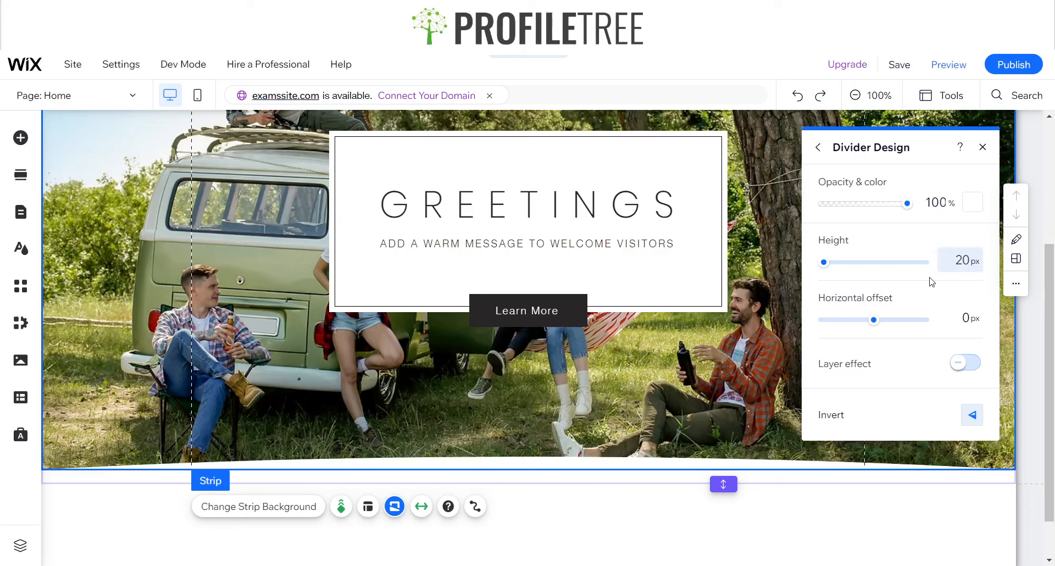
Set the divider's height to 50 px and invert it vertically
{"action": "left_click", "coordinate": [961, 259]}
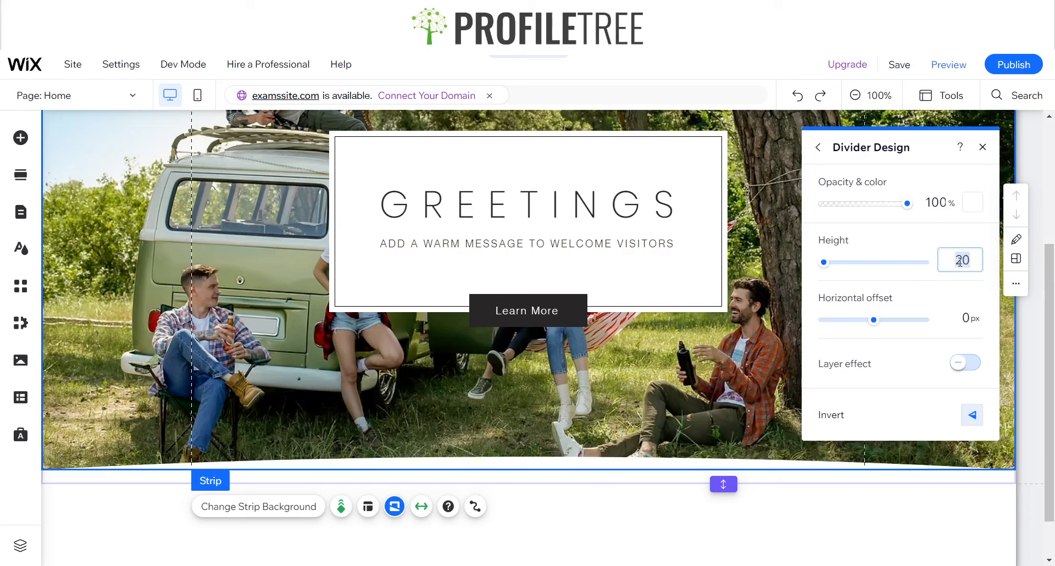
{"action": "type", "text": "50"}
{"action": "key", "text": "Return"}
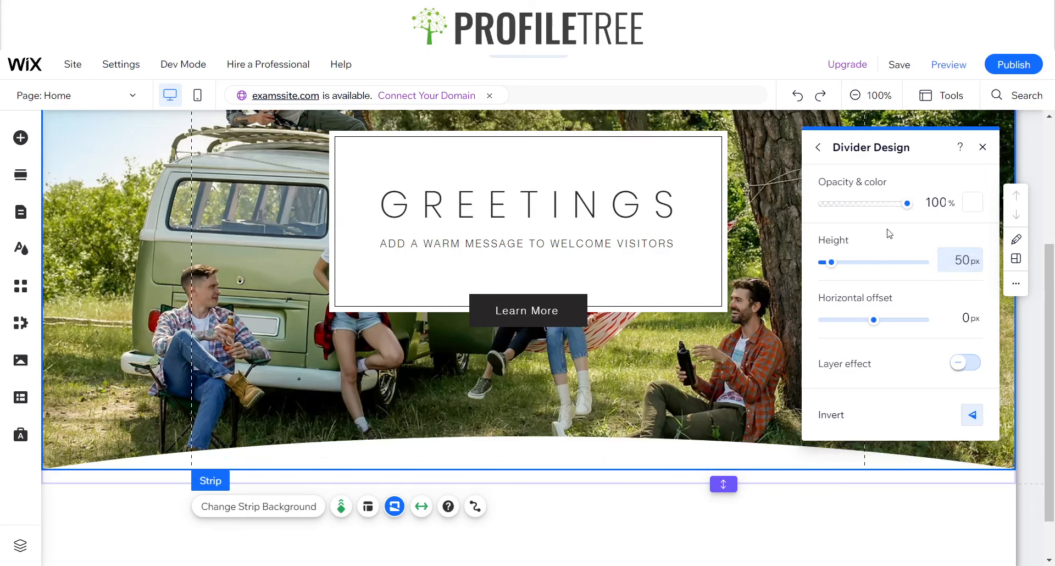
{"action": "left_click", "coordinate": [971, 416]}
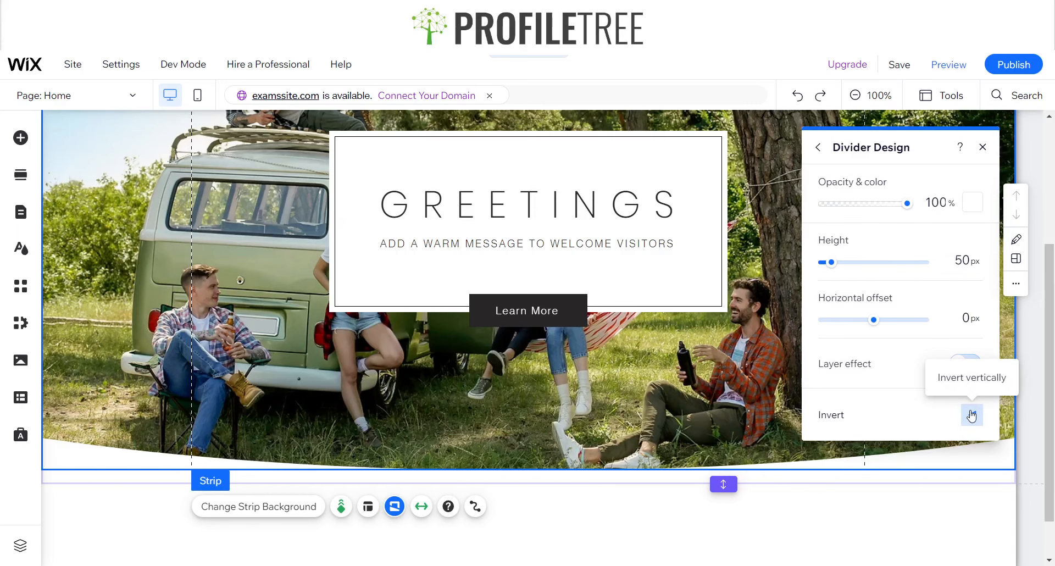
{"action": "left_click", "coordinate": [691, 549]}
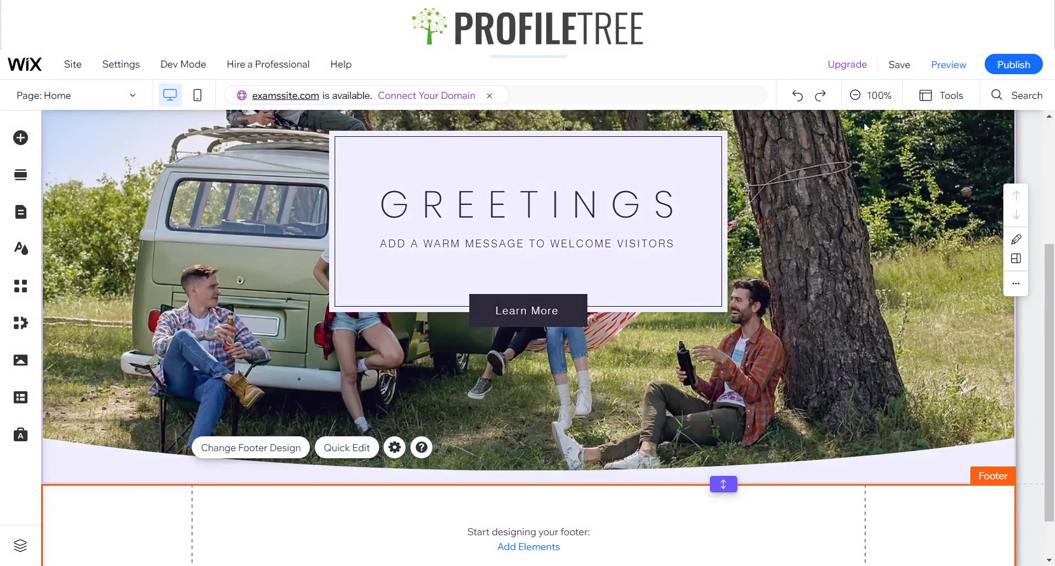
Preview the page to check the curved divider and scrolling header, and return to the editor
{"action": "left_click", "coordinate": [946, 65]}
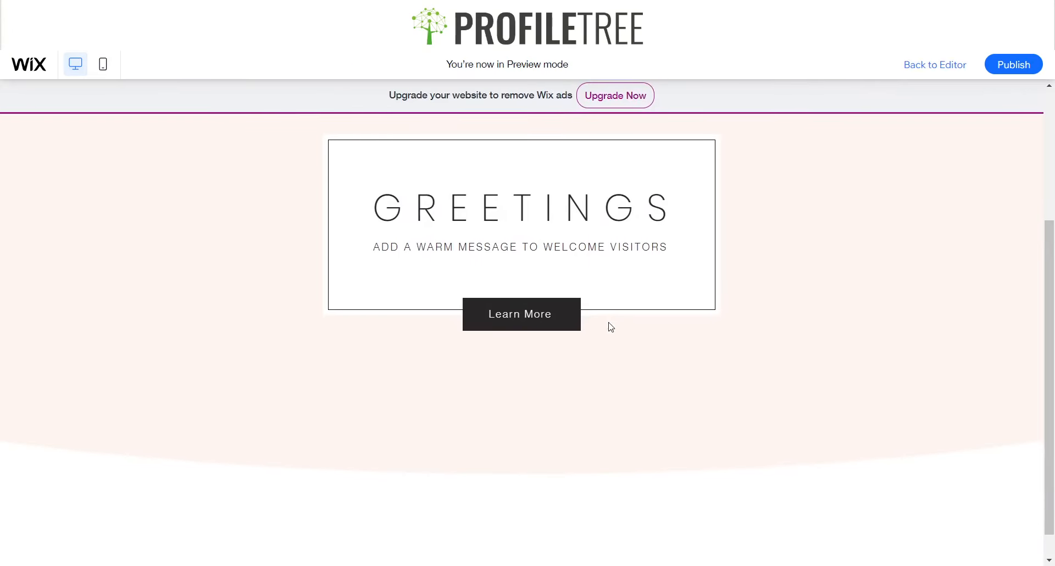
{"action": "scroll", "coordinate": [608, 325], "scroll_direction": "down", "scroll_amount": 4}
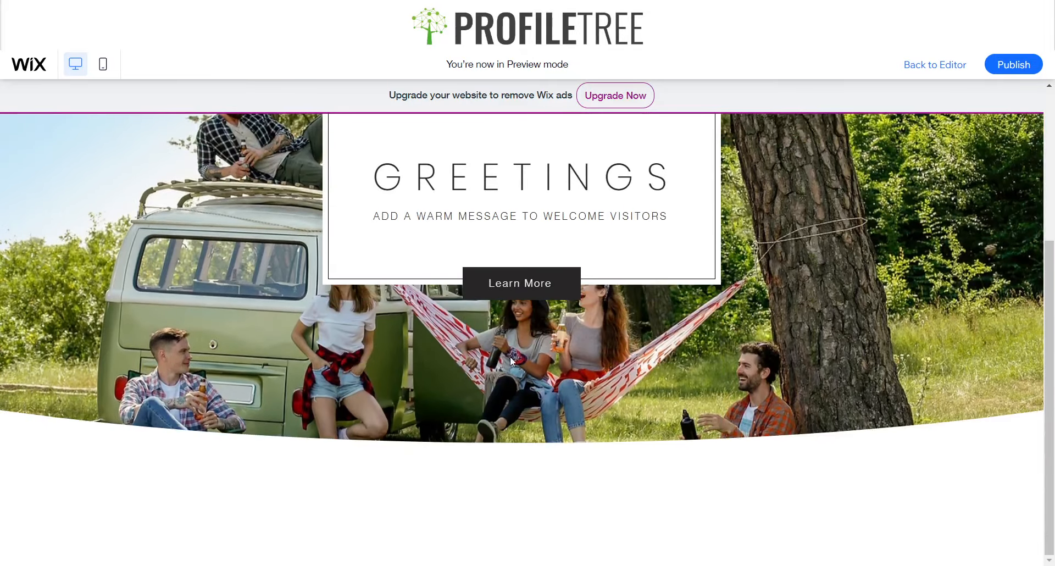
{"action": "scroll", "coordinate": [552, 282], "scroll_direction": "up", "scroll_amount": 5}
{"action": "scroll", "coordinate": [552, 282], "scroll_direction": "down", "scroll_amount": 1}
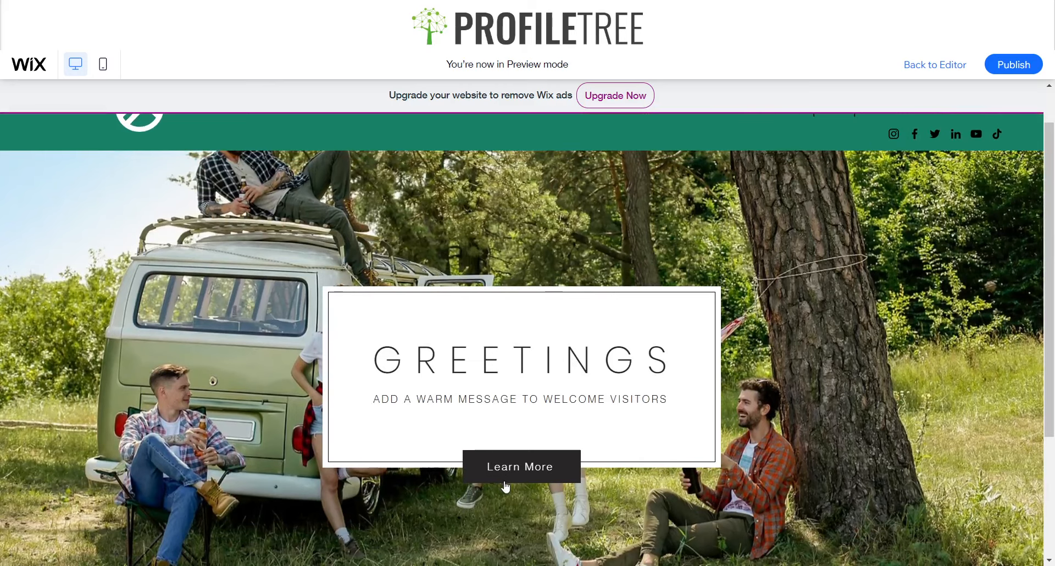
{"action": "left_click", "coordinate": [938, 67]}
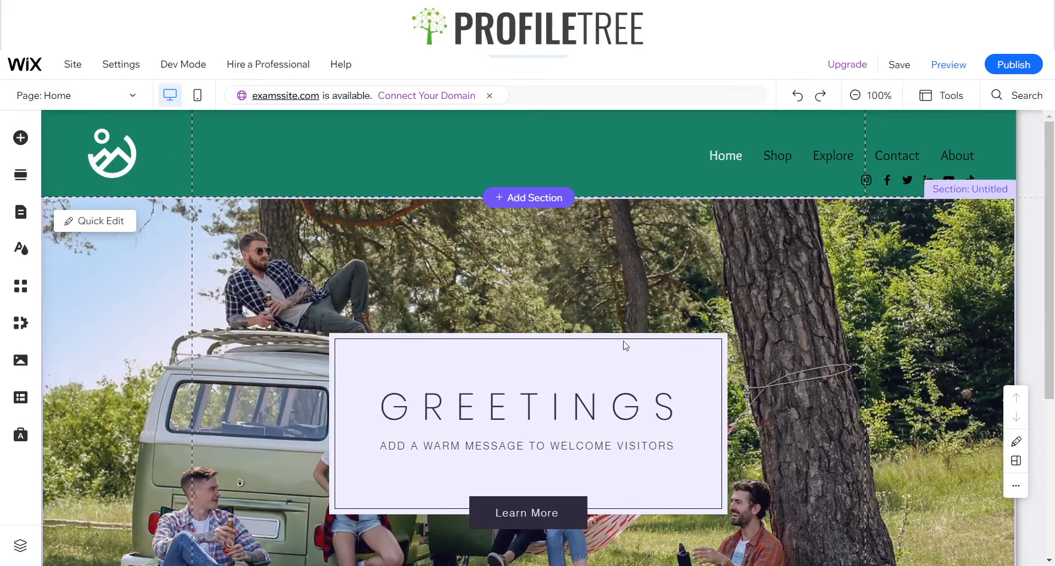
Nudge the greeting container box up slightly and recolor its inner border with the saved dark green that matches the header
{"action": "left_click", "coordinate": [565, 353]}
{"action": "left_click_drag", "start_coordinate": [558, 359], "coordinate": [556, 354]}
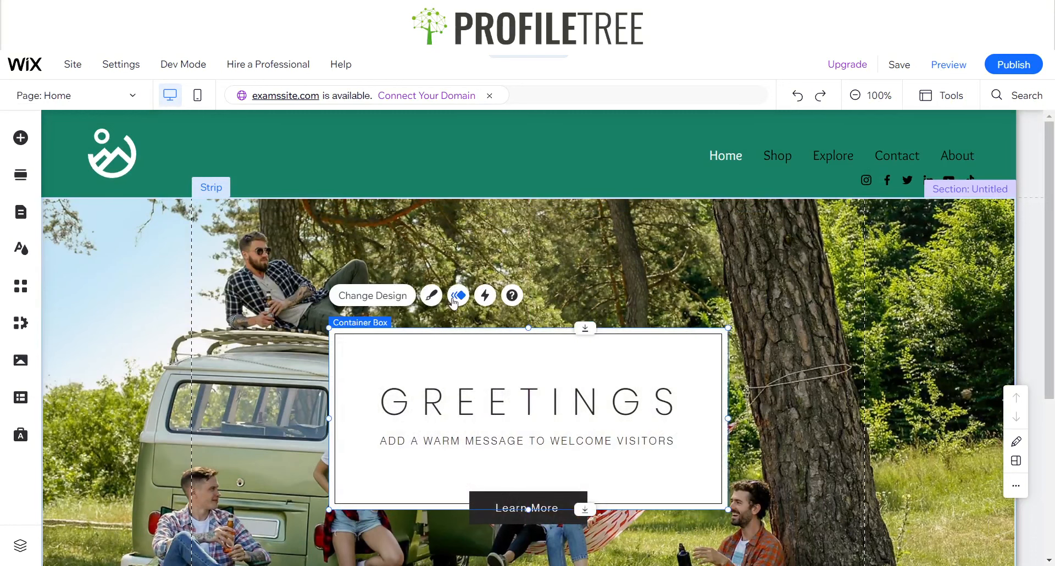
{"action": "left_click", "coordinate": [432, 296]}
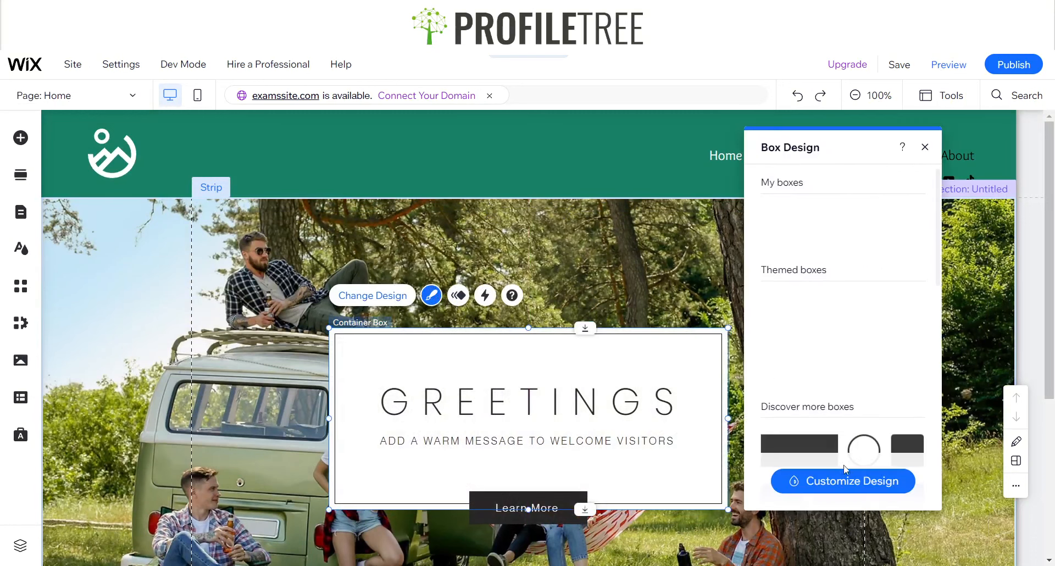
{"action": "left_click", "coordinate": [840, 481]}
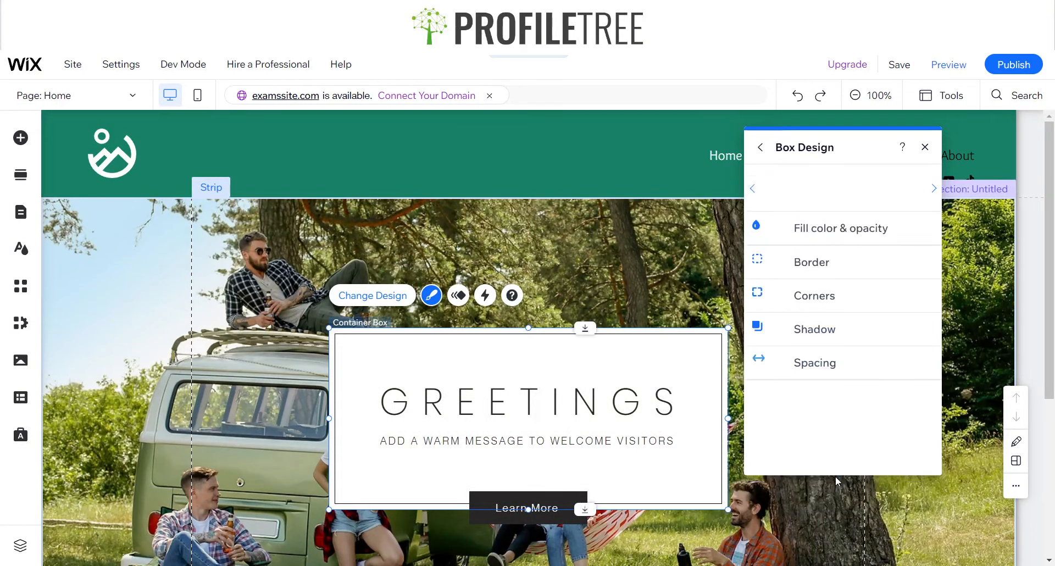
{"action": "left_click", "coordinate": [804, 273]}
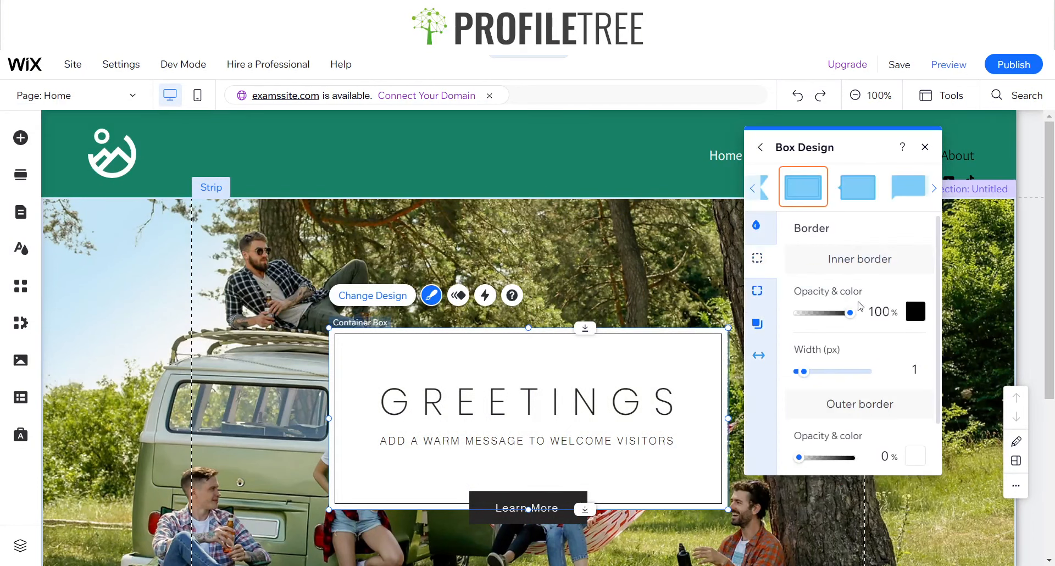
{"action": "left_click", "coordinate": [916, 311]}
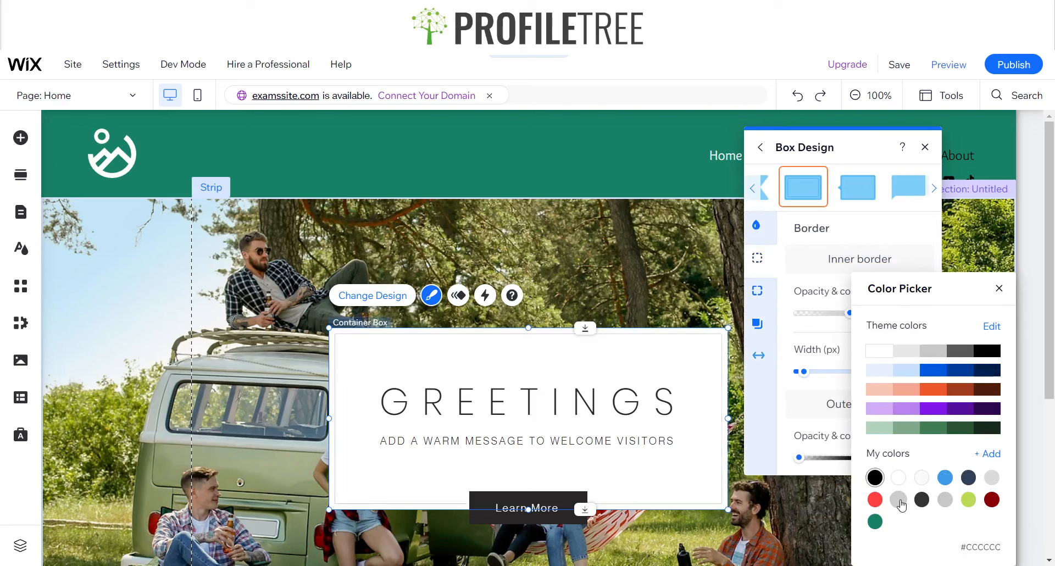
{"action": "left_click", "coordinate": [879, 522]}
{"action": "left_click", "coordinate": [998, 288]}
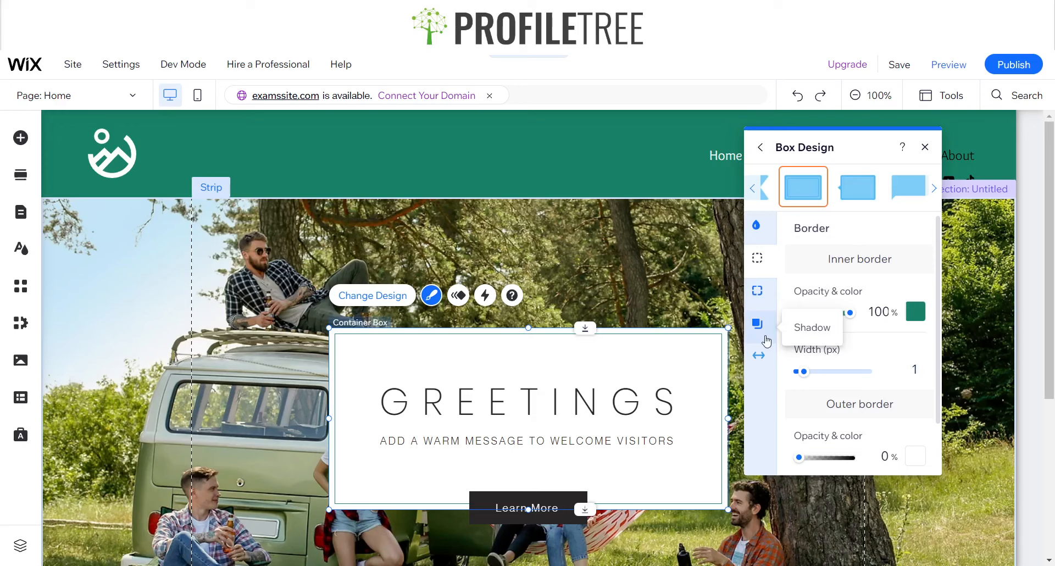
Round all corners of the greeting box and of its Learn More button with a 5 px radius
{"action": "left_click", "coordinate": [757, 291]}
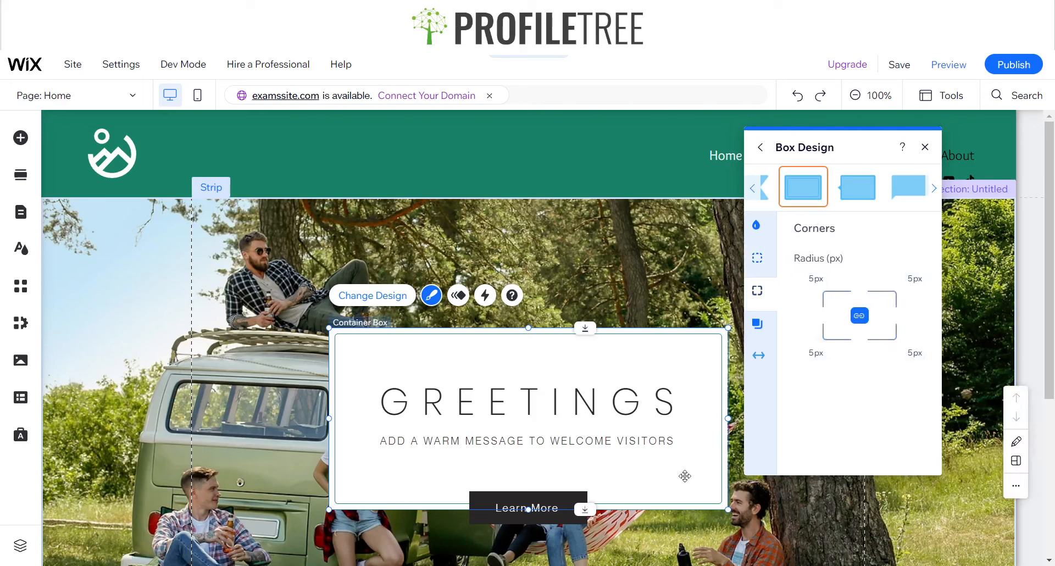
{"action": "left_click", "coordinate": [549, 505]}
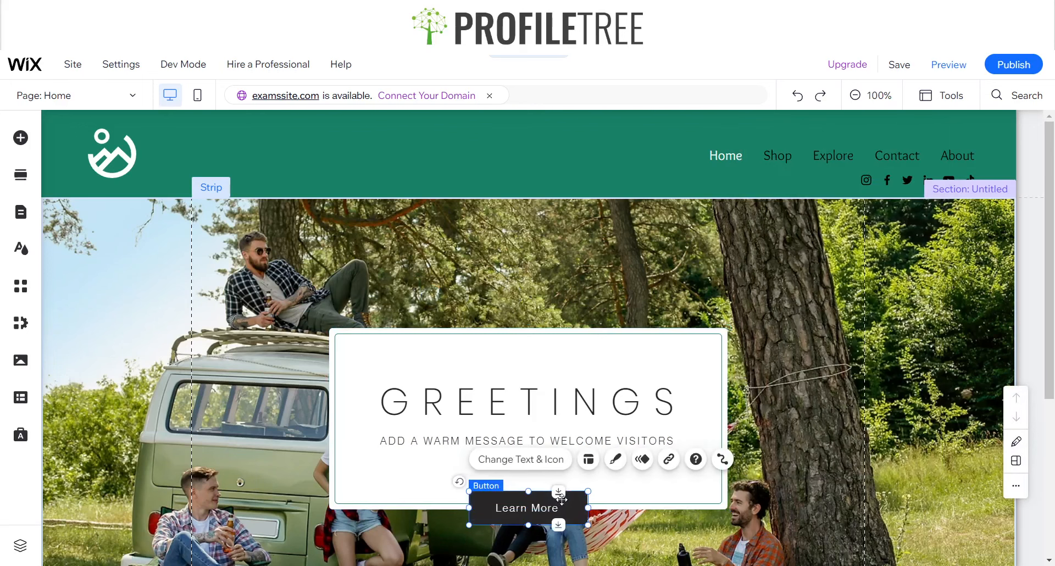
{"action": "left_click", "coordinate": [589, 461]}
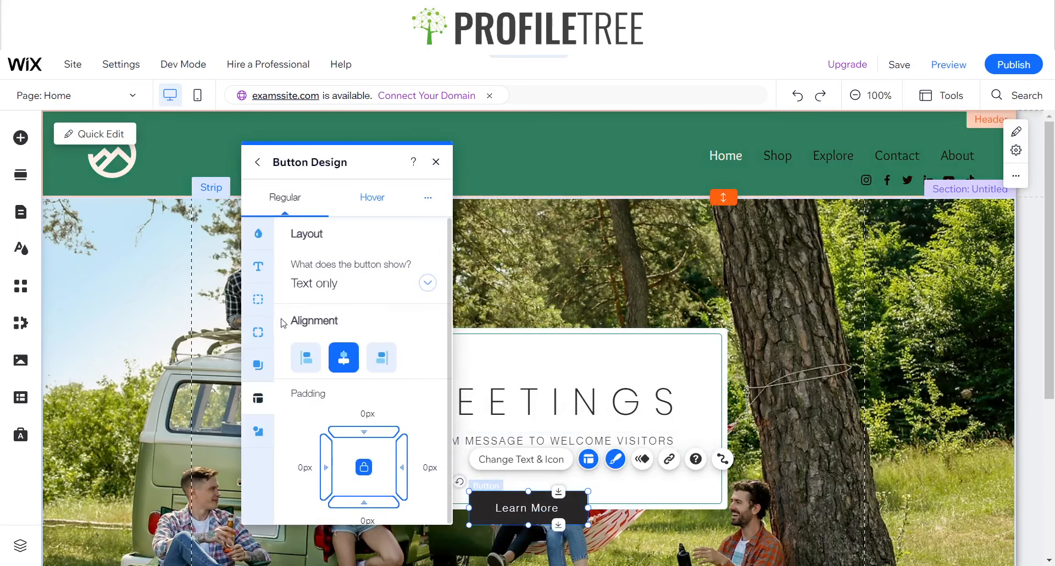
{"action": "left_click", "coordinate": [258, 332]}
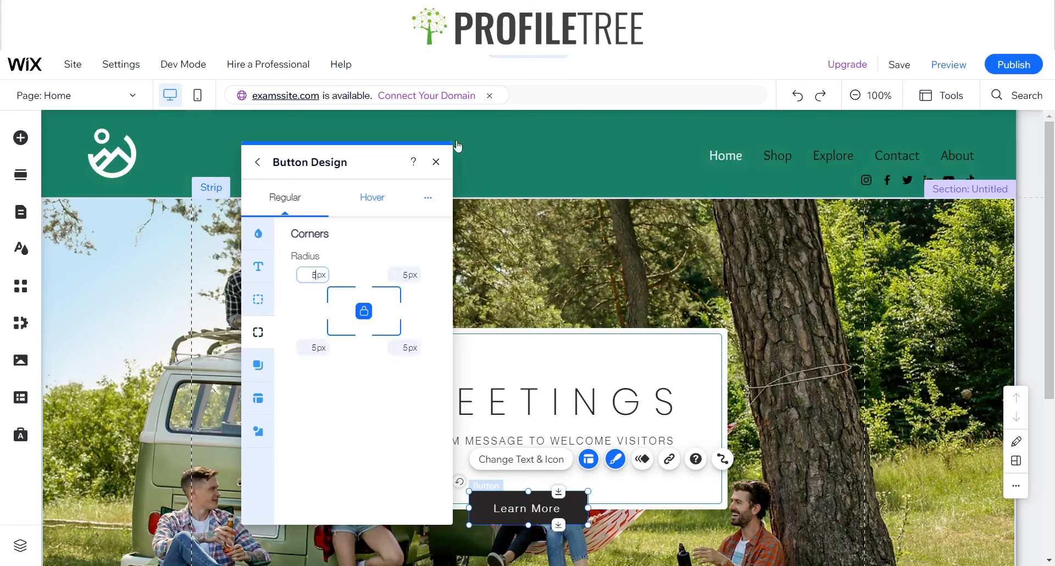
{"action": "left_click", "coordinate": [436, 161]}
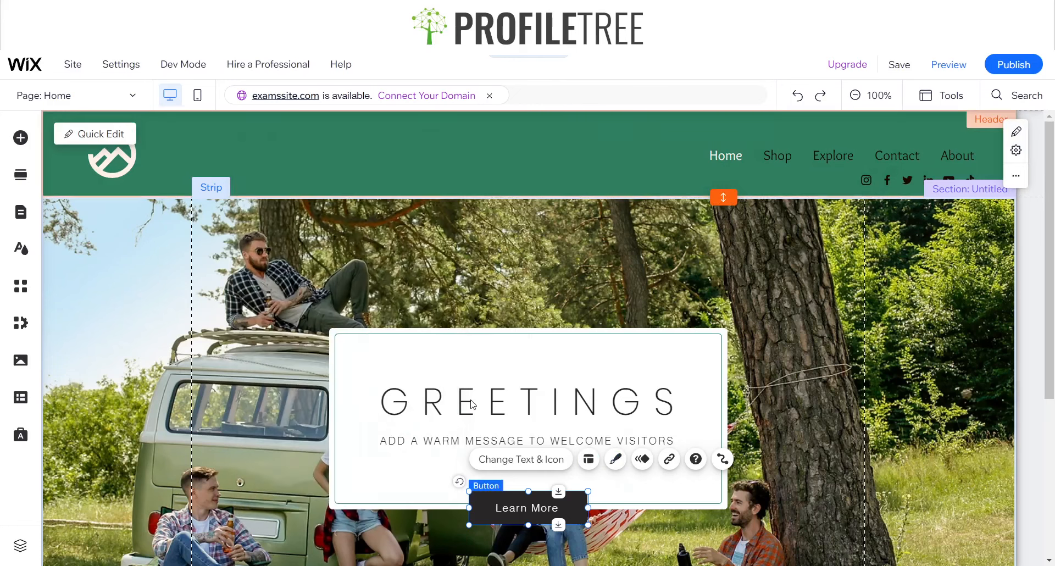
{"action": "left_click", "coordinate": [616, 459]}
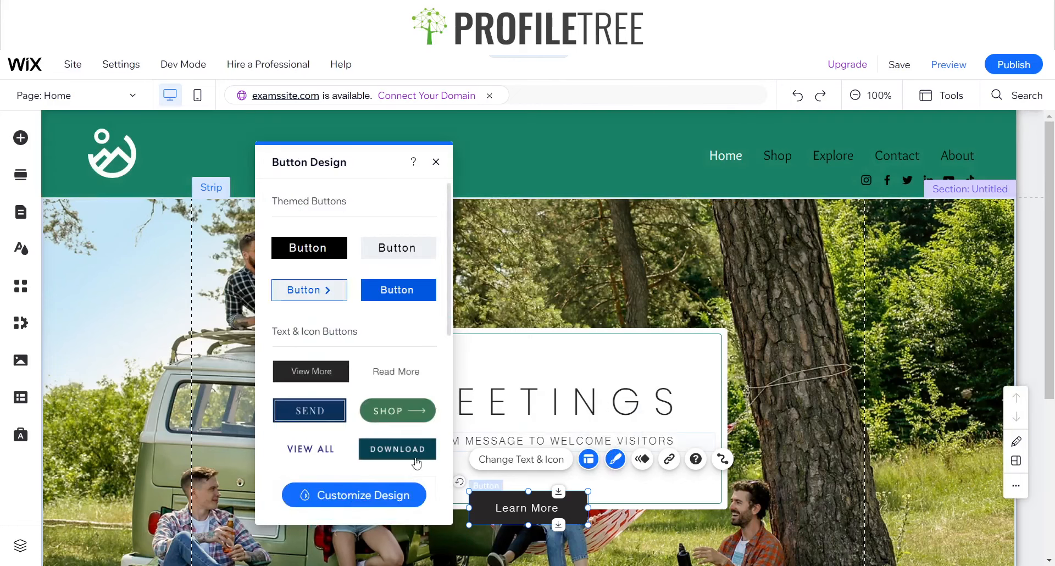
{"action": "left_click", "coordinate": [356, 493]}
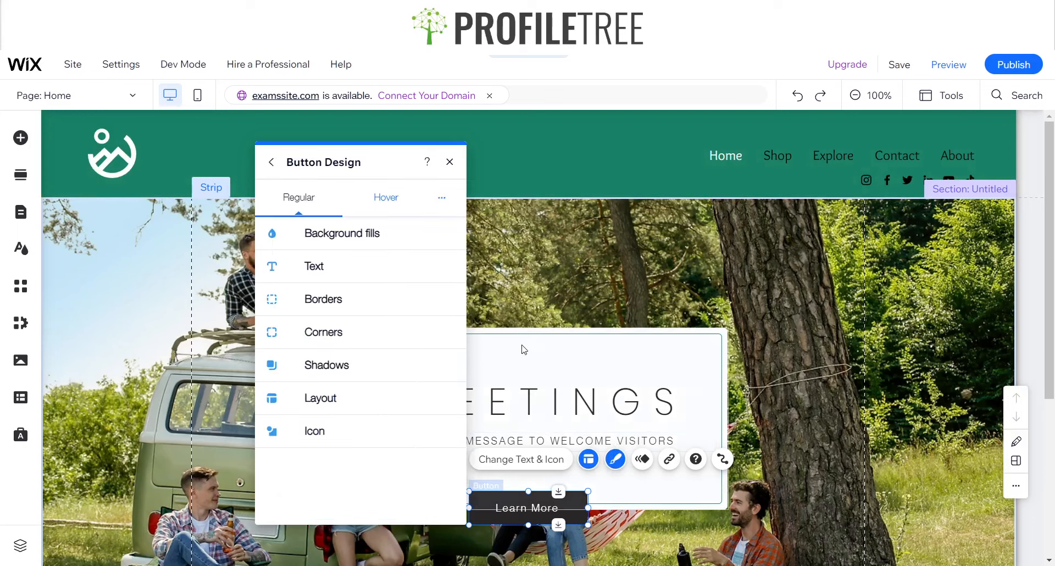
{"action": "left_click", "coordinate": [308, 273]}
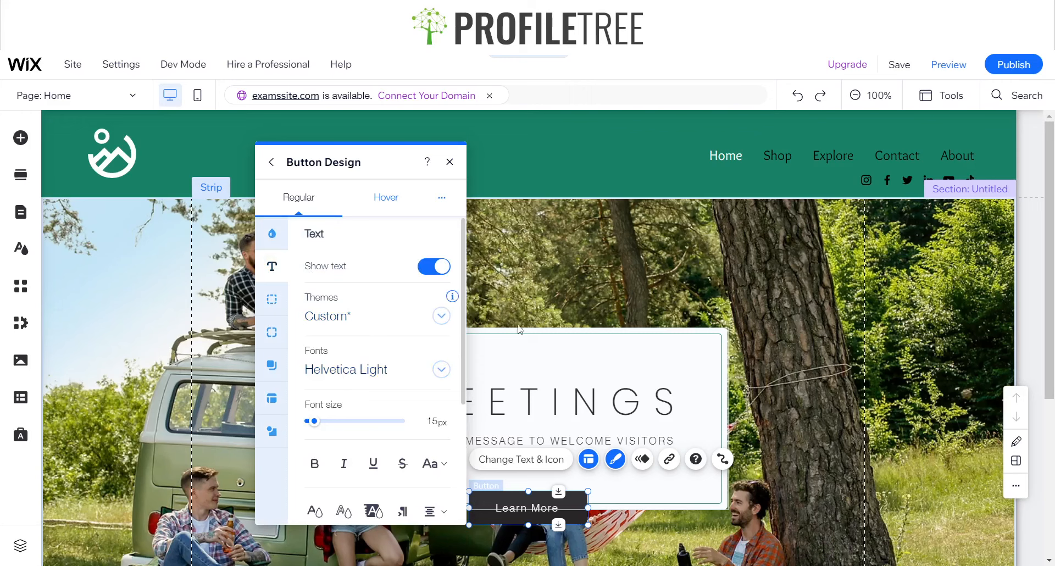
{"action": "left_click", "coordinate": [506, 402]}
{"action": "left_click_drag", "start_coordinate": [504, 402], "coordinate": [746, 159]}
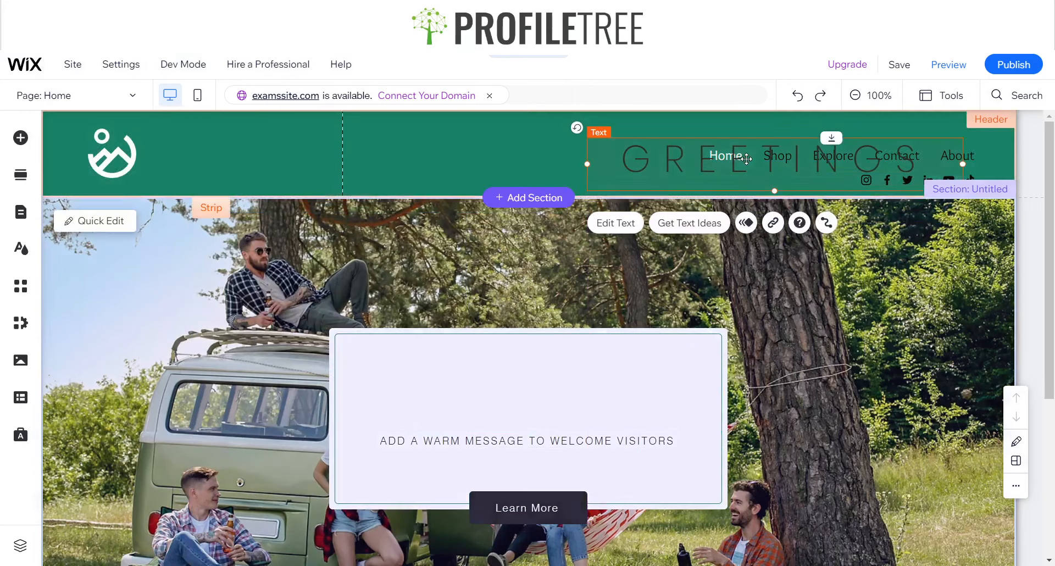
{"action": "key", "text": "ctrl+z"}
Check the text design settings of the header's horizontal menu to identify its font
{"action": "left_click", "coordinate": [746, 159]}
{"action": "left_click", "coordinate": [727, 164]}
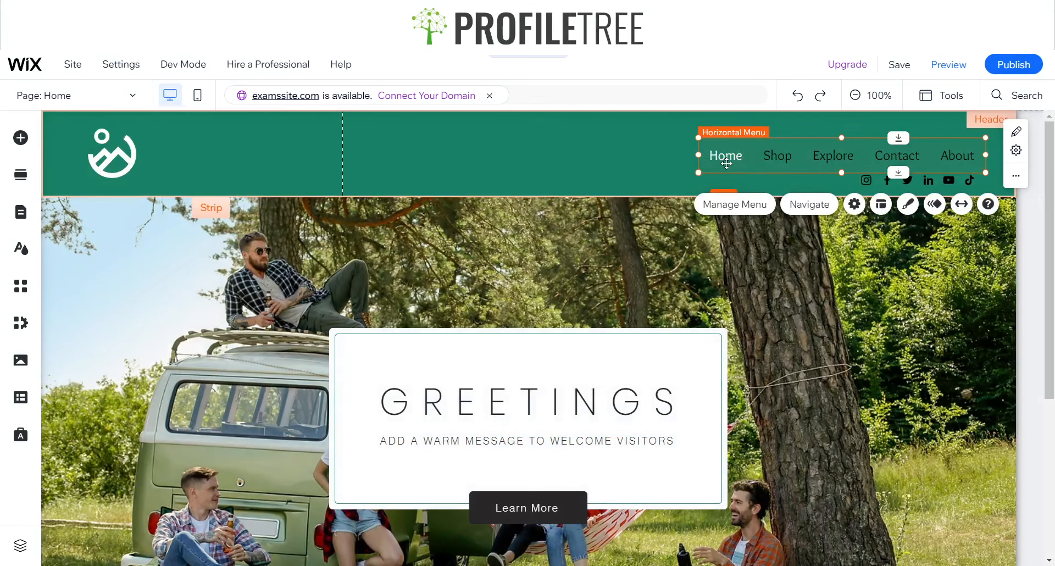
{"action": "left_click", "coordinate": [908, 204]}
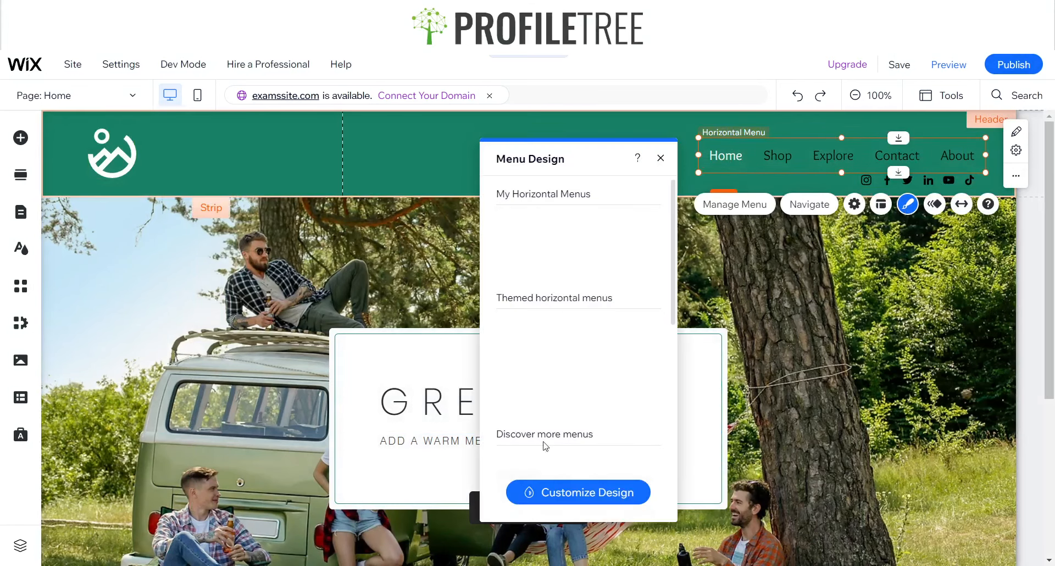
{"action": "left_click", "coordinate": [543, 490]}
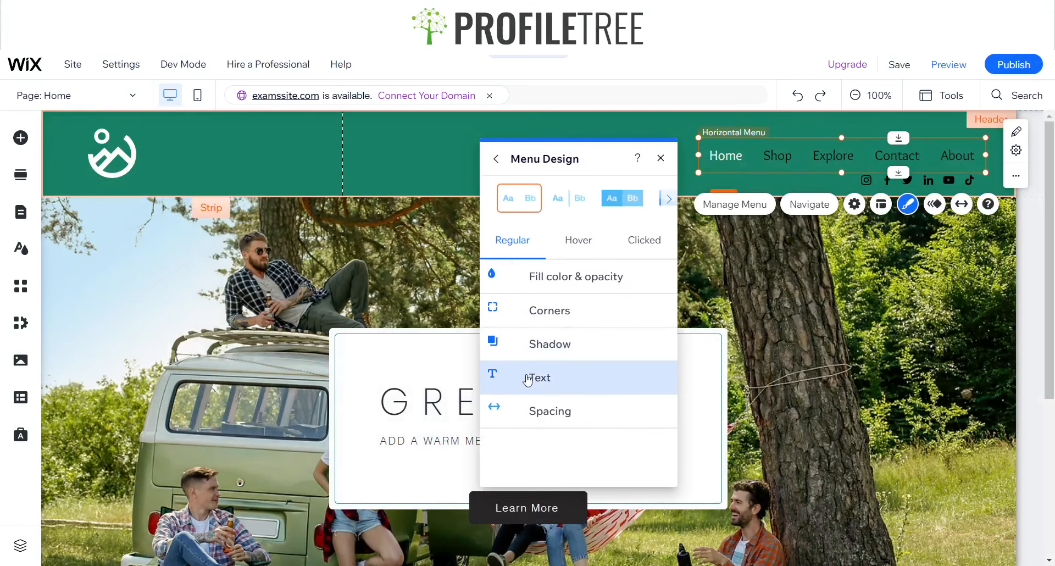
{"action": "left_click", "coordinate": [529, 375]}
{"action": "left_click", "coordinate": [660, 158]}
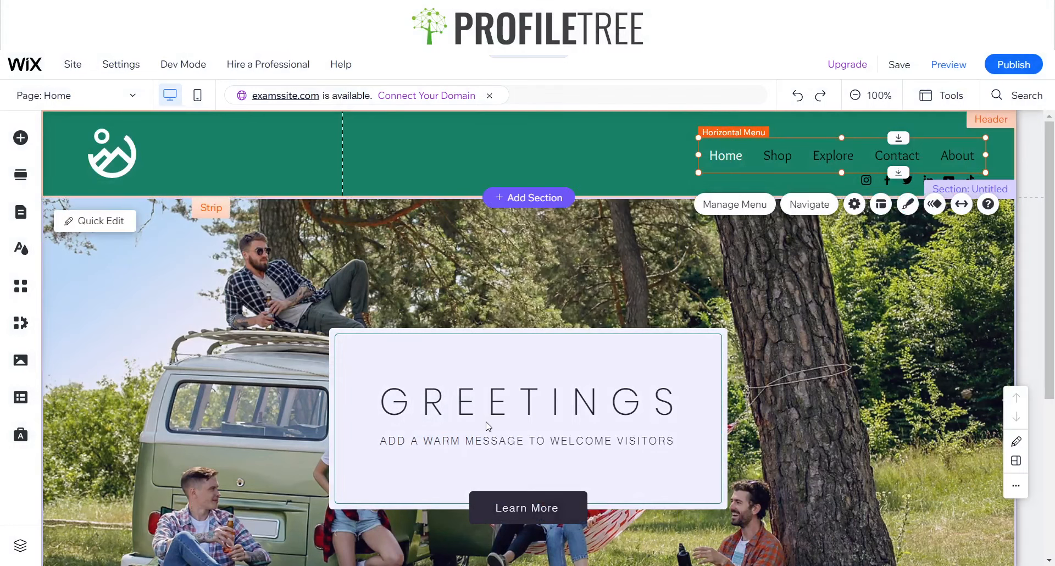
{"action": "left_click", "coordinate": [471, 440]}
{"action": "left_click", "coordinate": [521, 503]}
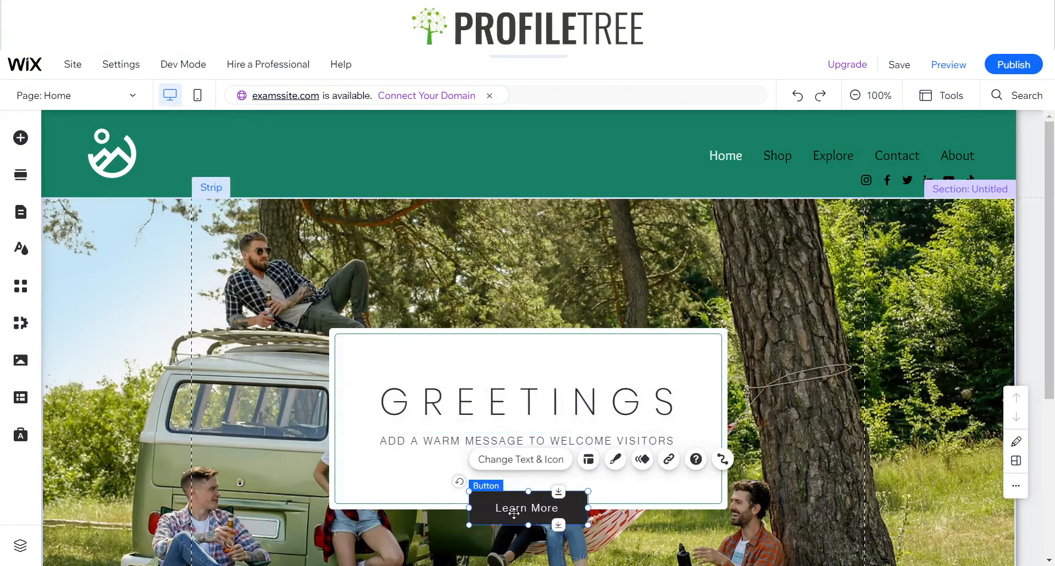
{"action": "left_click", "coordinate": [551, 468]}
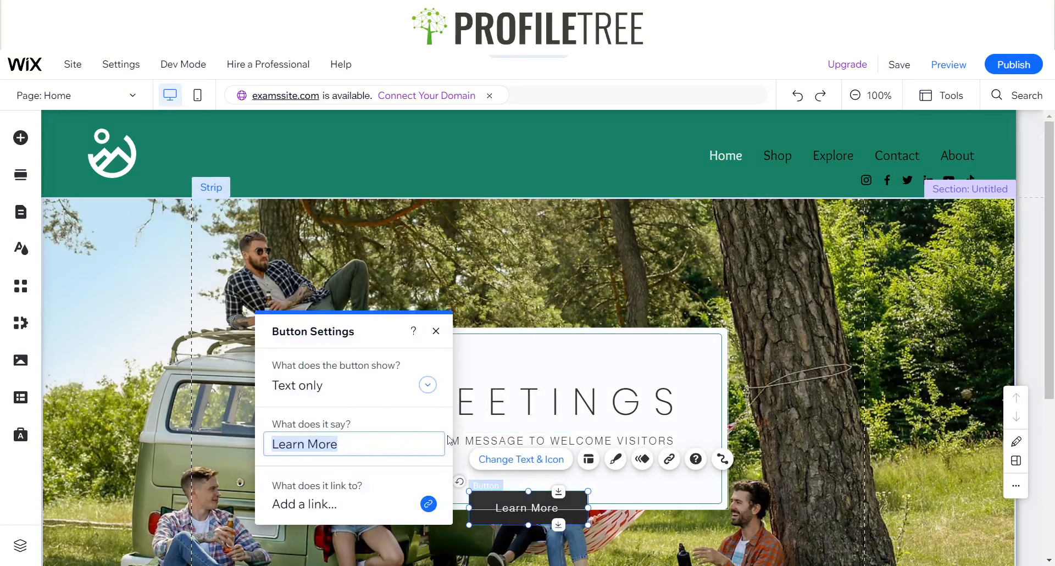
{"action": "left_click", "coordinate": [435, 331]}
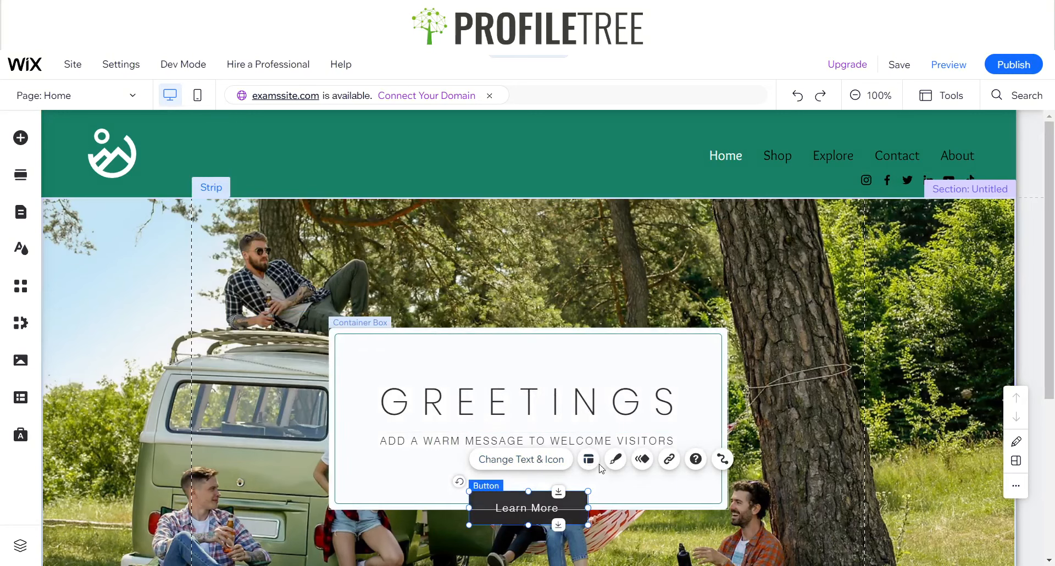
{"action": "left_click", "coordinate": [615, 459]}
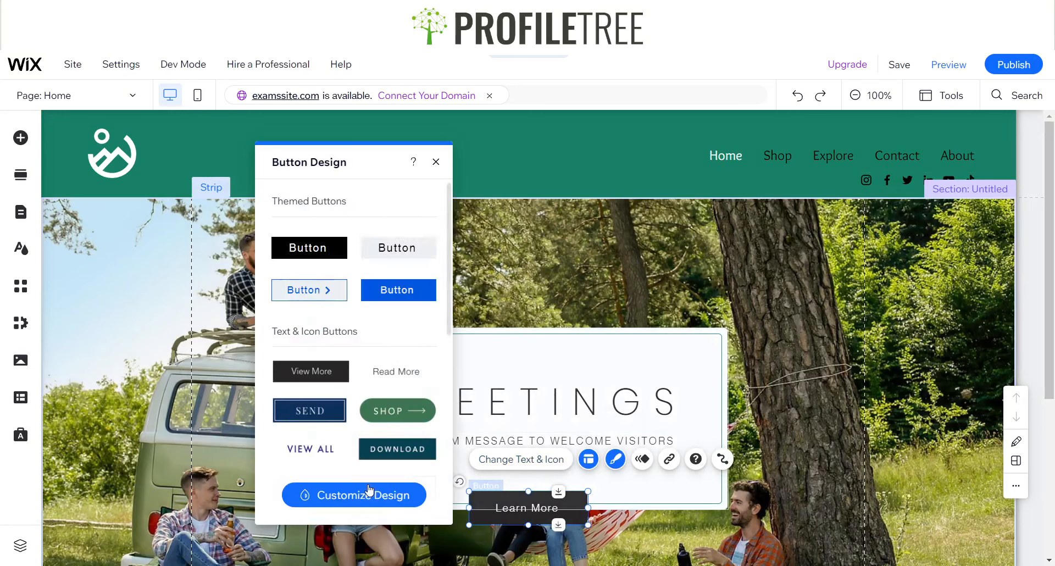
{"action": "left_click", "coordinate": [354, 494]}
{"action": "left_click", "coordinate": [332, 271]}
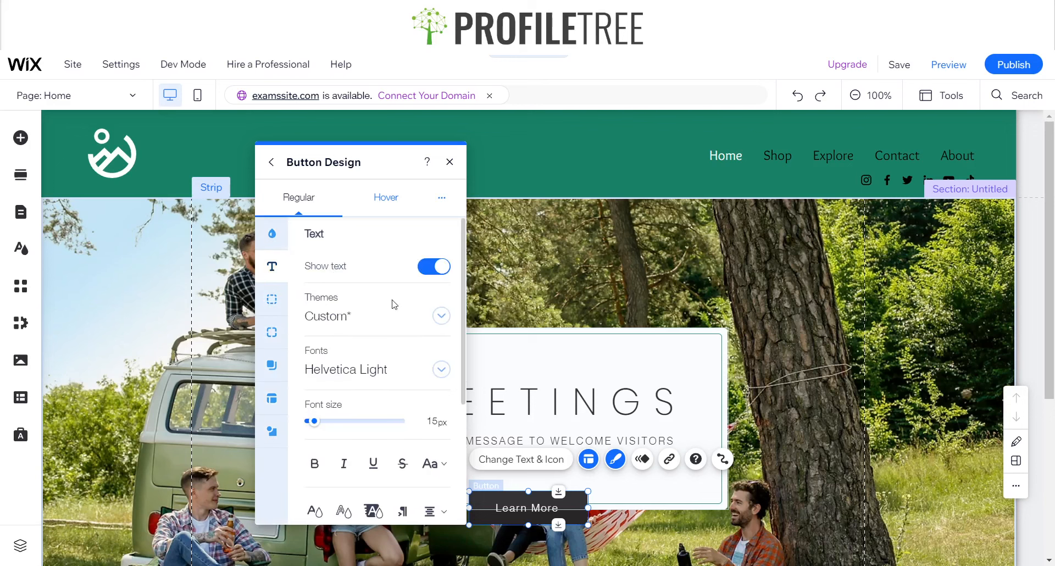
{"action": "left_click", "coordinate": [368, 377]}
{"action": "scroll", "coordinate": [373, 379], "scroll_direction": "down", "scroll_amount": 10}
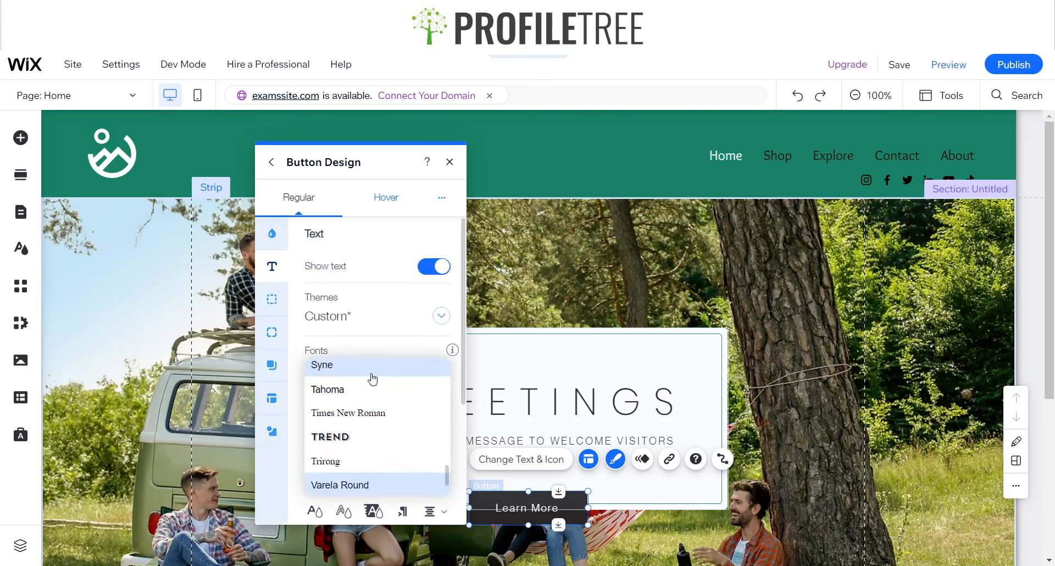
{"action": "scroll", "coordinate": [373, 379], "scroll_direction": "up", "scroll_amount": 3}
{"action": "scroll", "coordinate": [373, 379], "scroll_direction": "up", "scroll_amount": 3}
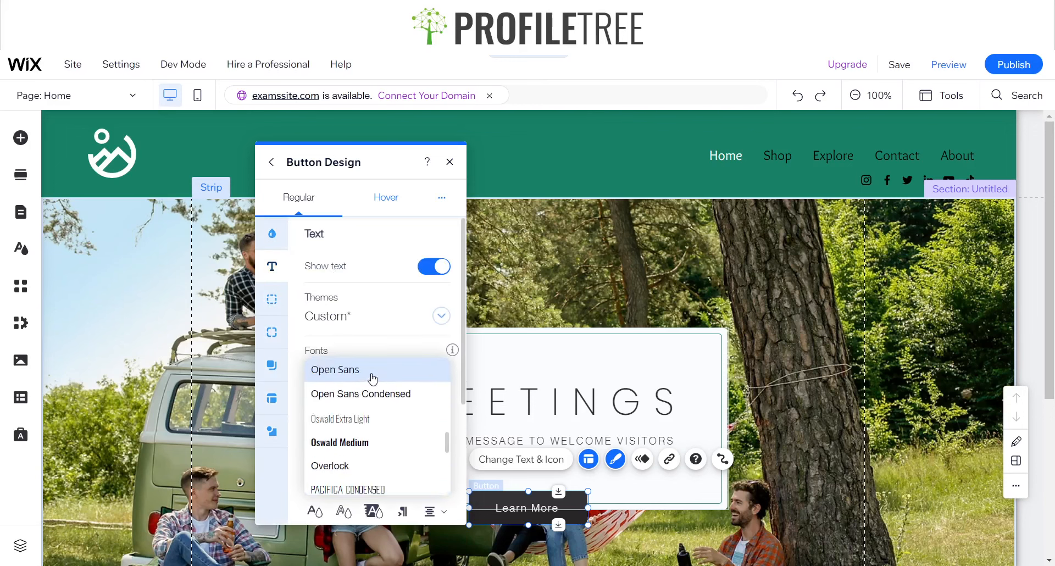
{"action": "scroll", "coordinate": [373, 379], "scroll_direction": "down", "scroll_amount": 6}
{"action": "key", "text": "Delete"}
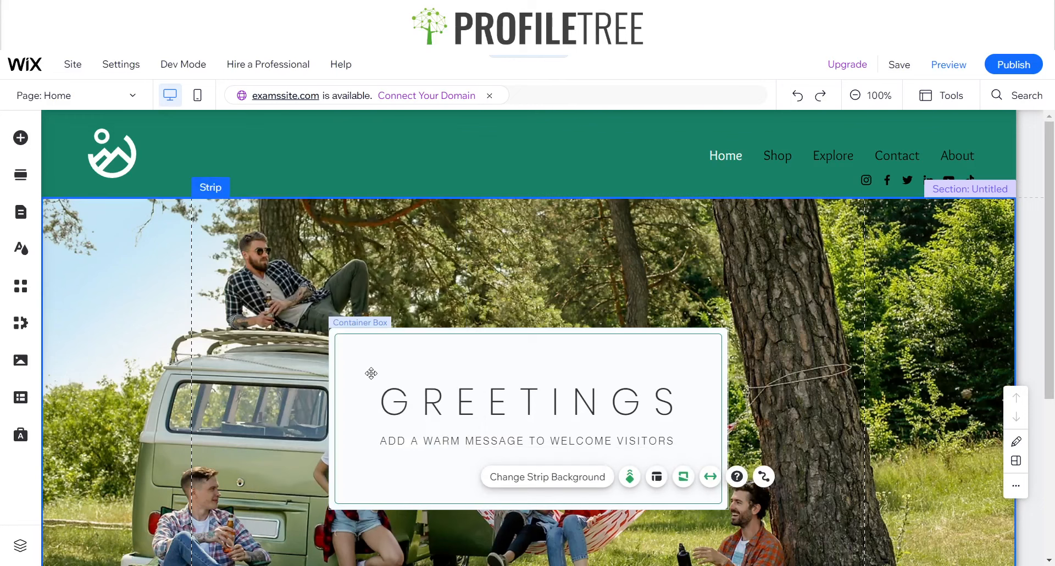
{"action": "key", "text": "ctrl+z"}
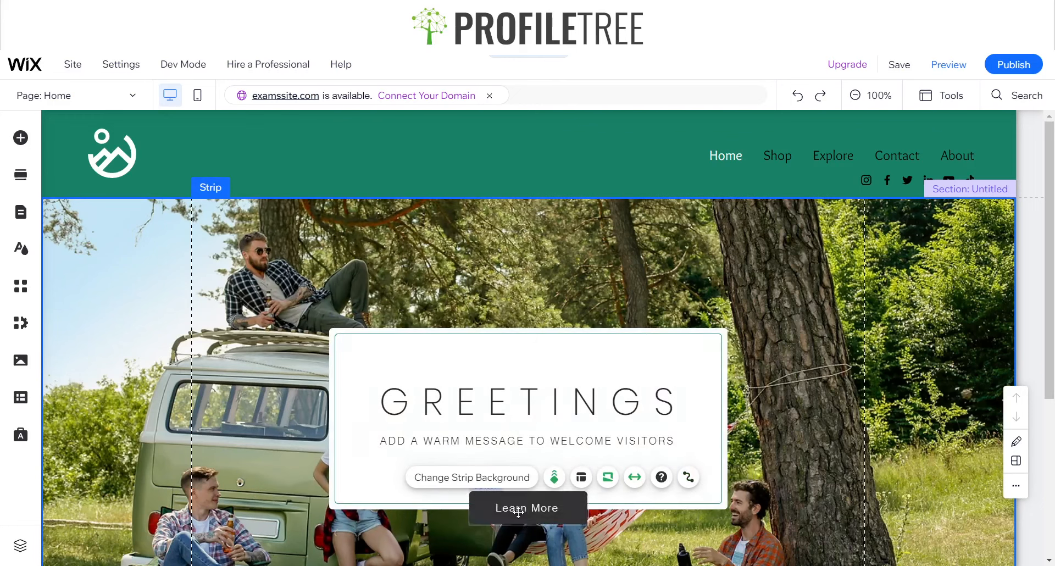
Change the Learn More button's text font to Overlock, keeping it without bold
{"action": "left_click", "coordinate": [518, 512]}
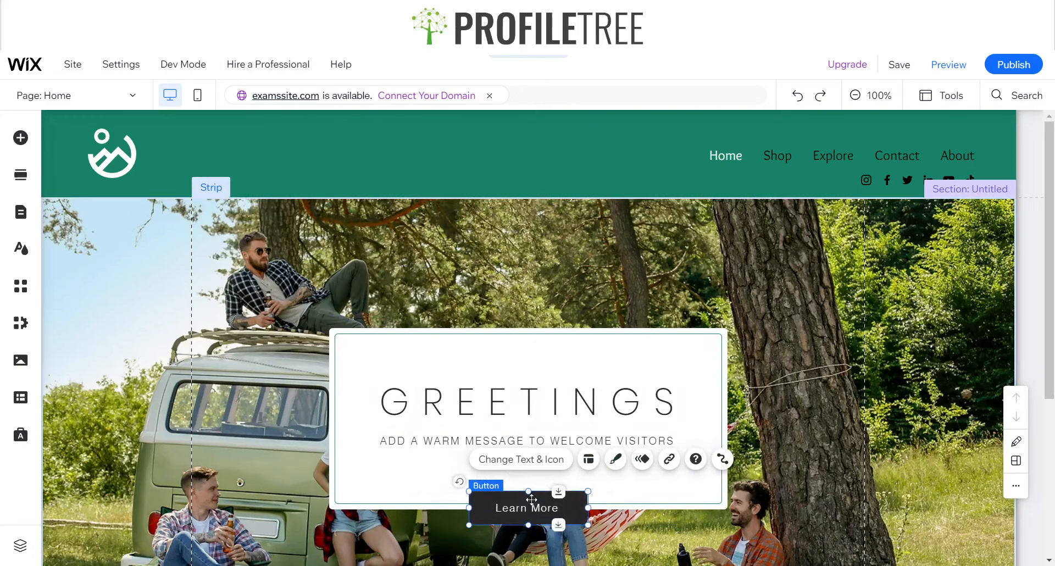
{"action": "left_click", "coordinate": [615, 459]}
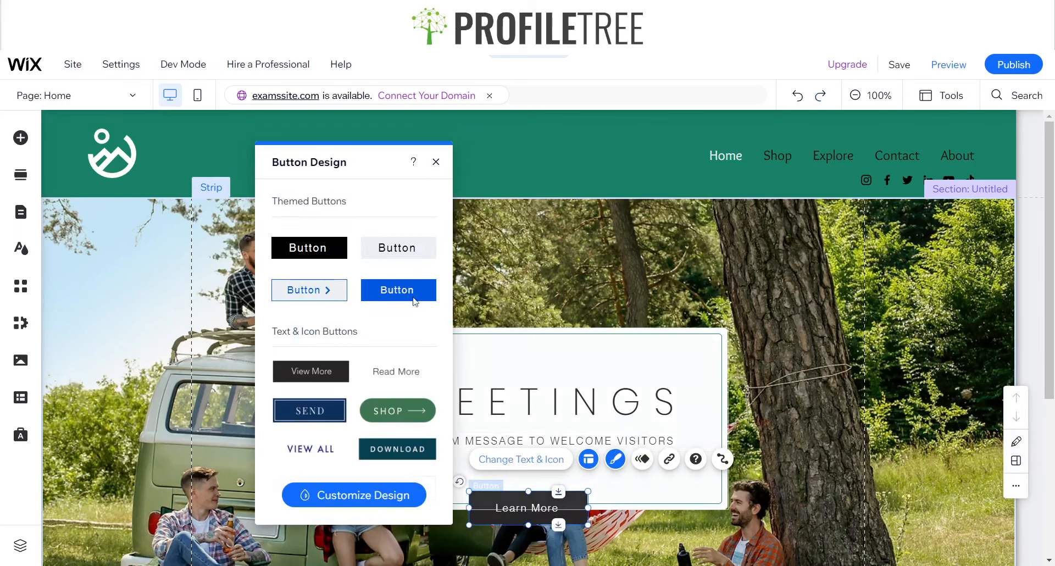
{"action": "left_click", "coordinate": [539, 464]}
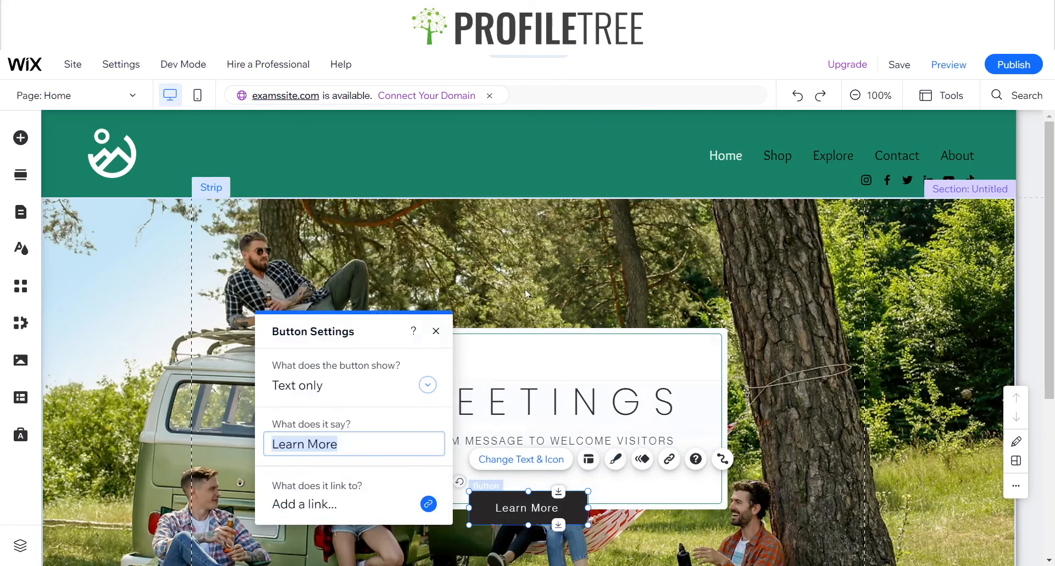
{"action": "left_click", "coordinate": [435, 332]}
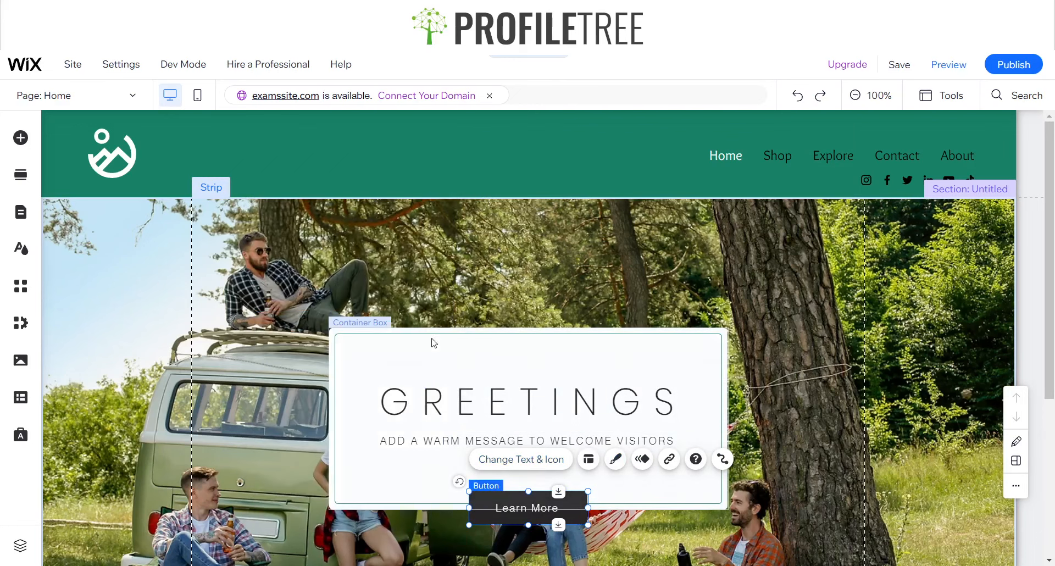
{"action": "left_click", "coordinate": [615, 458]}
{"action": "left_click", "coordinate": [328, 511]}
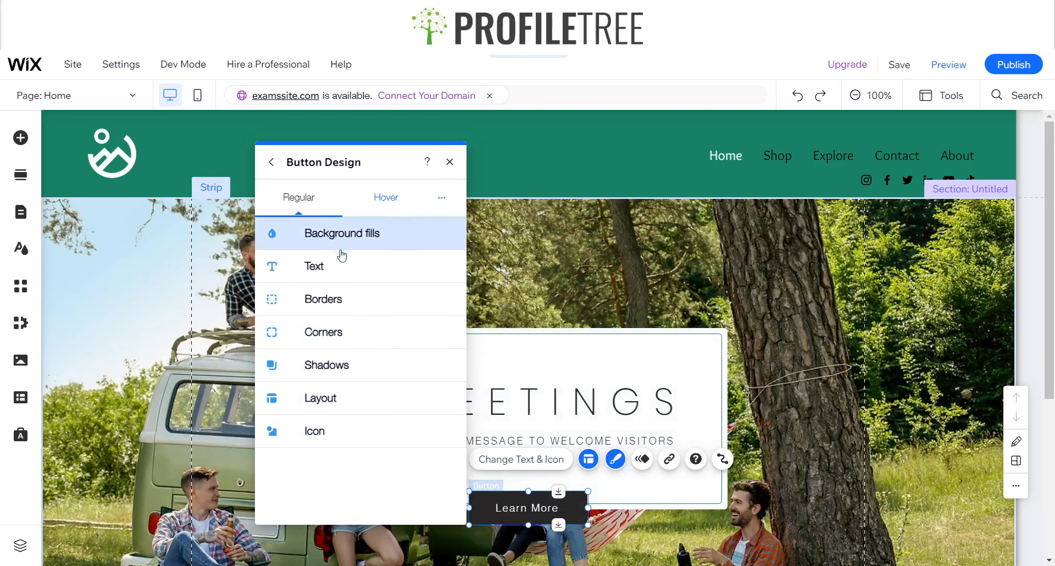
{"action": "left_click", "coordinate": [341, 266]}
{"action": "left_click", "coordinate": [344, 378]}
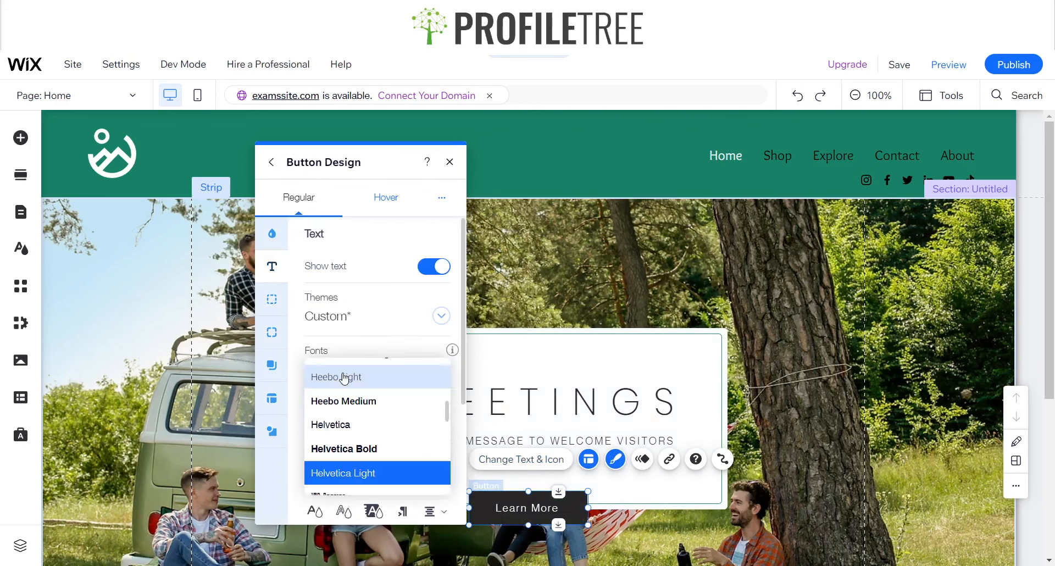
{"action": "scroll", "coordinate": [341, 374], "scroll_direction": "down", "scroll_amount": 10}
{"action": "scroll", "coordinate": [336, 467], "scroll_direction": "down", "scroll_amount": 3}
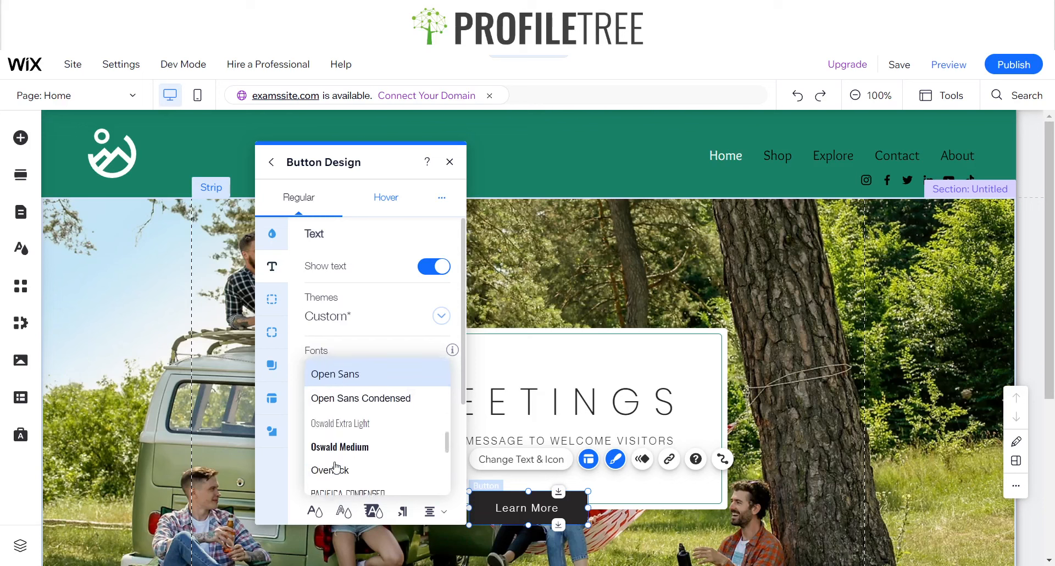
{"action": "left_click", "coordinate": [335, 460]}
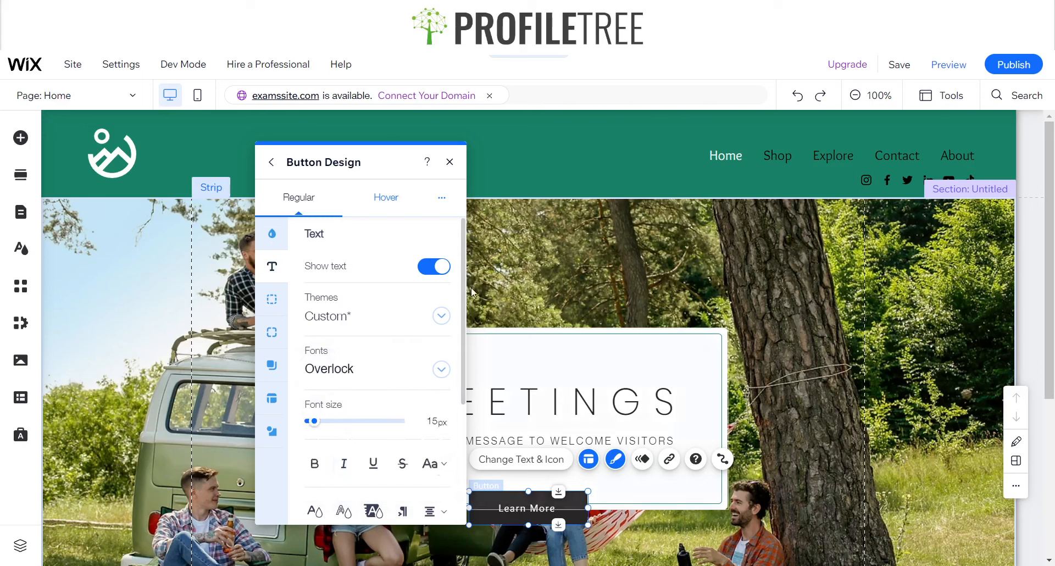
{"action": "left_click", "coordinate": [316, 464]}
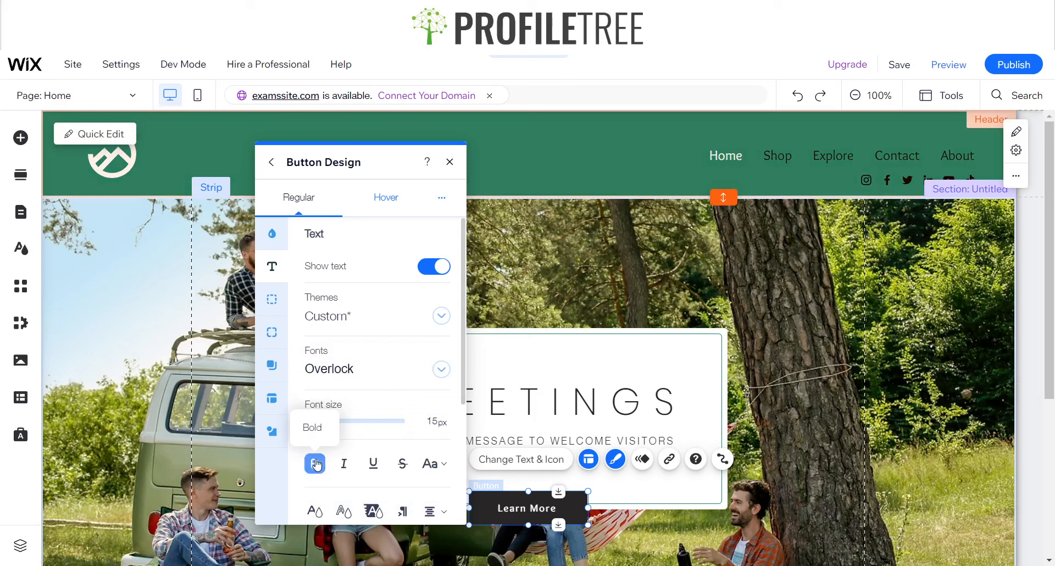
{"action": "left_click", "coordinate": [316, 464]}
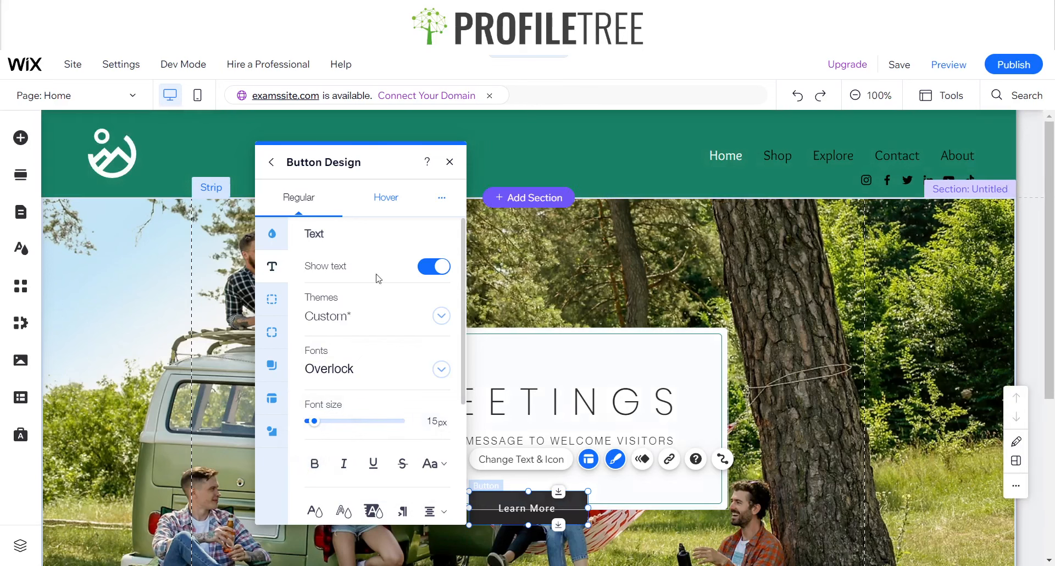
Fill the Learn More button's background with the saved custom green #188167 that matches the header
{"action": "left_click", "coordinate": [279, 241]}
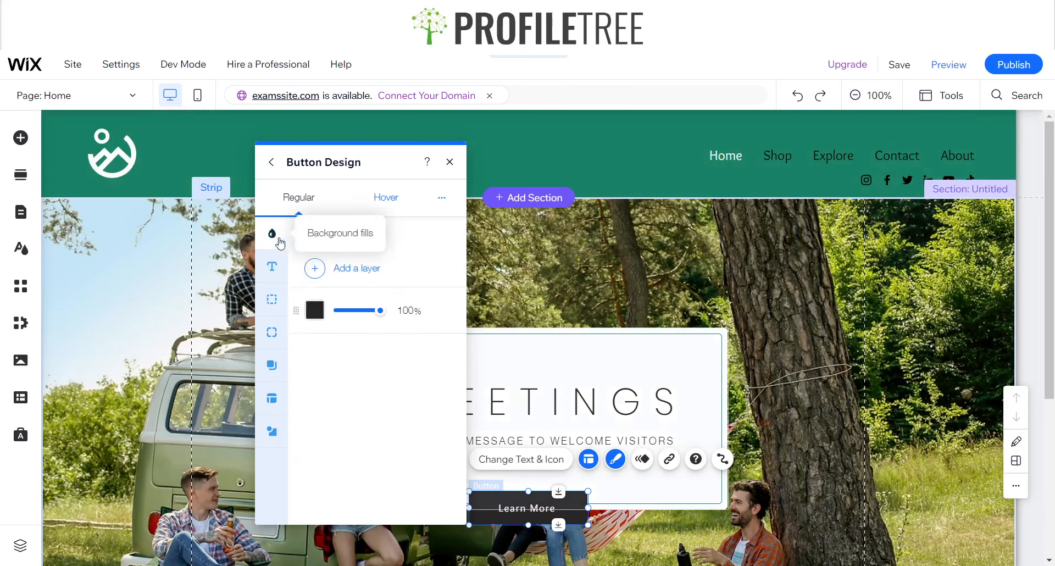
{"action": "left_click", "coordinate": [315, 310]}
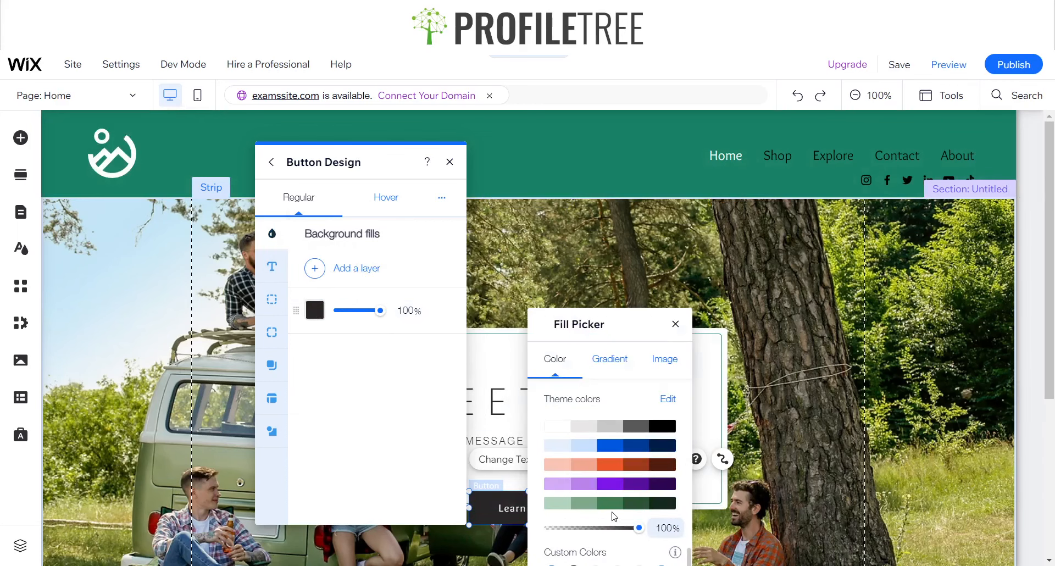
{"action": "left_click_drag", "start_coordinate": [591, 323], "coordinate": [604, 189]}
{"action": "scroll", "coordinate": [601, 444], "scroll_direction": "down", "scroll_amount": 1}
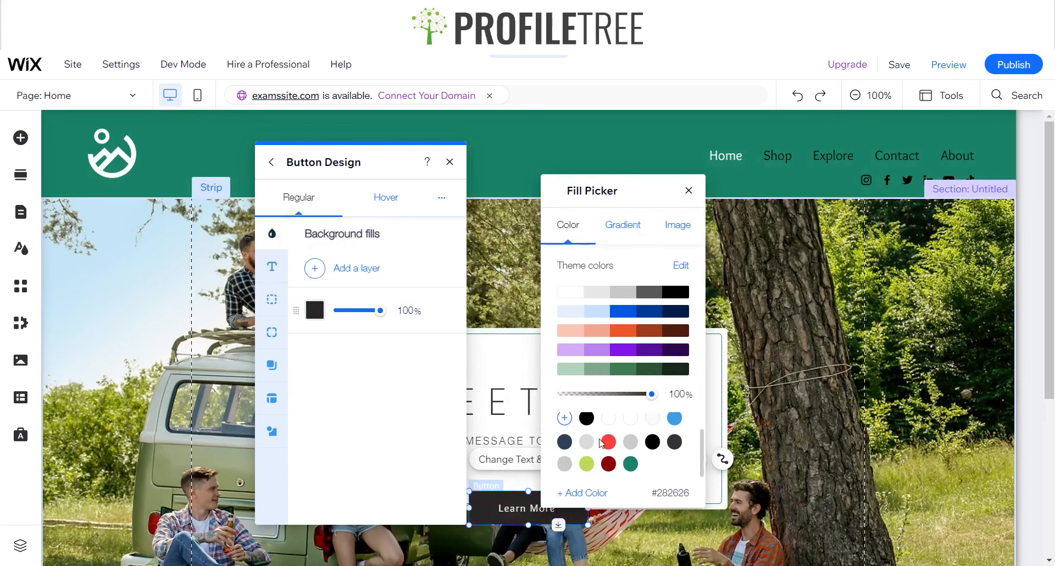
{"action": "left_click", "coordinate": [630, 463]}
{"action": "left_click", "coordinate": [630, 464]}
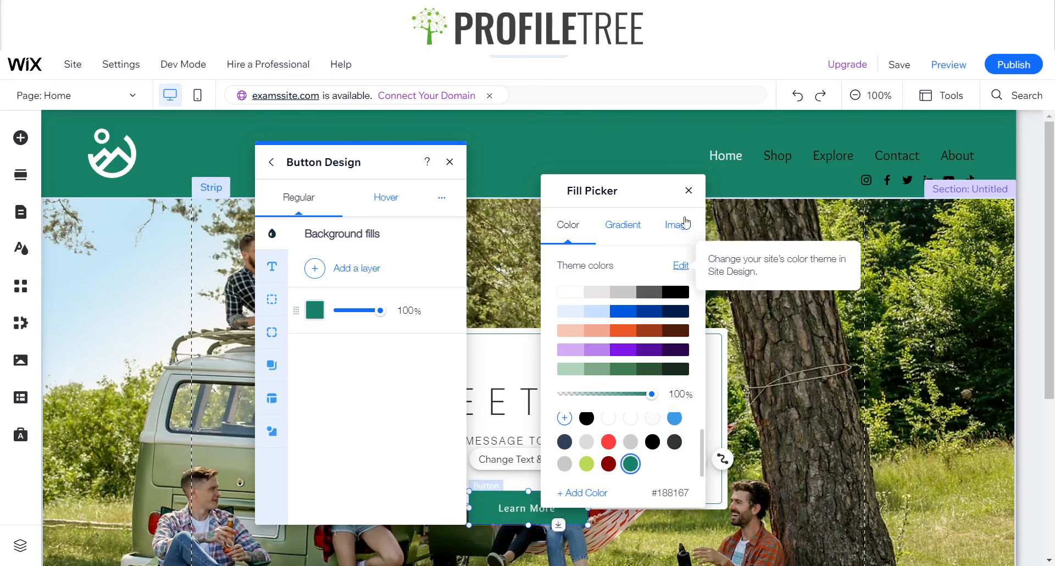
{"action": "left_click", "coordinate": [689, 191]}
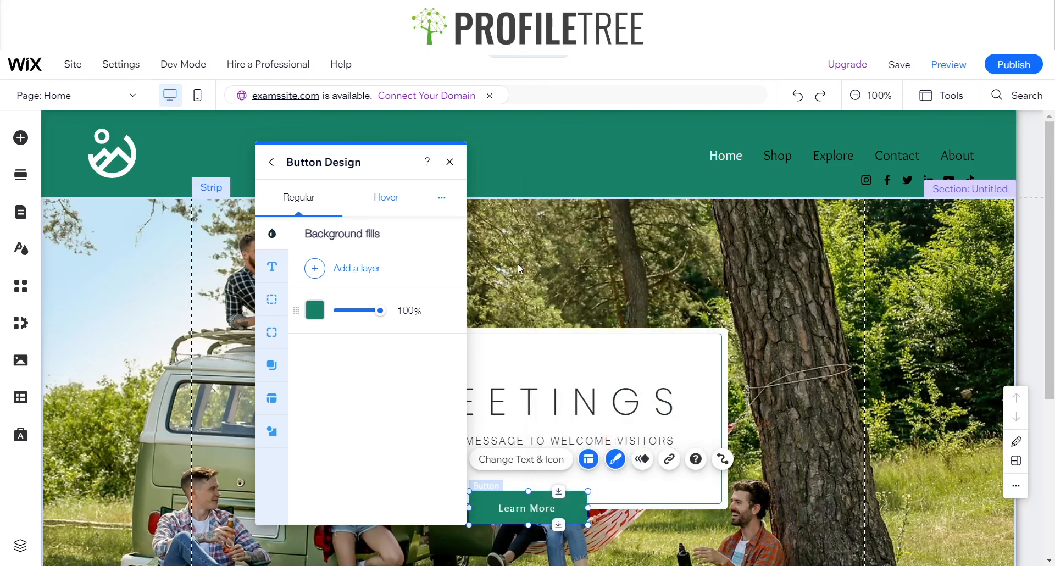
{"action": "left_click", "coordinate": [449, 162]}
{"action": "left_click", "coordinate": [136, 339]}
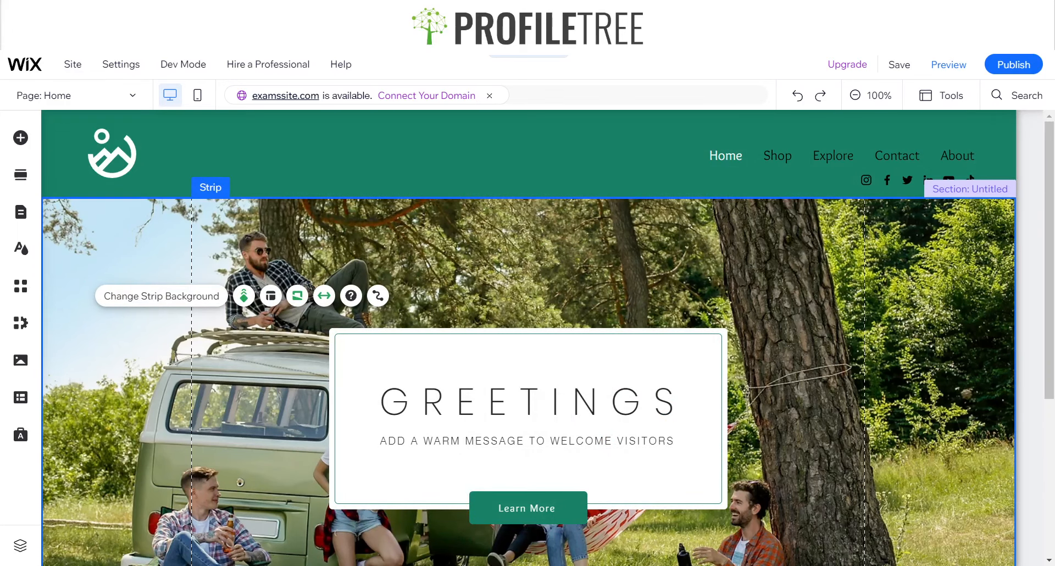
Name the untitled section that holds the greeting strip "Hero"
{"action": "scroll", "coordinate": [273, 378], "scroll_direction": "down", "scroll_amount": 5}
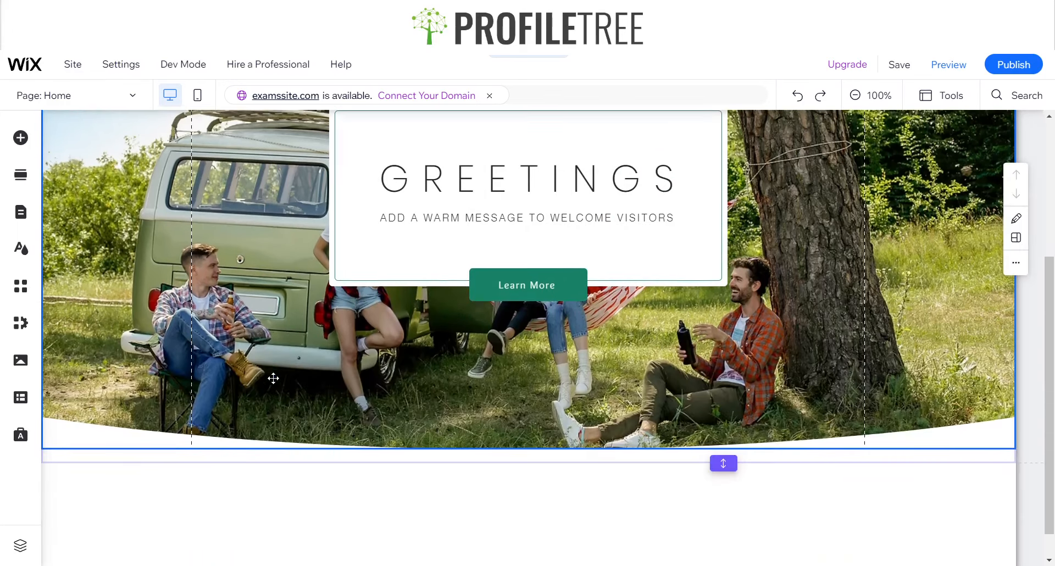
{"action": "scroll", "coordinate": [402, 404], "scroll_direction": "up", "scroll_amount": 5}
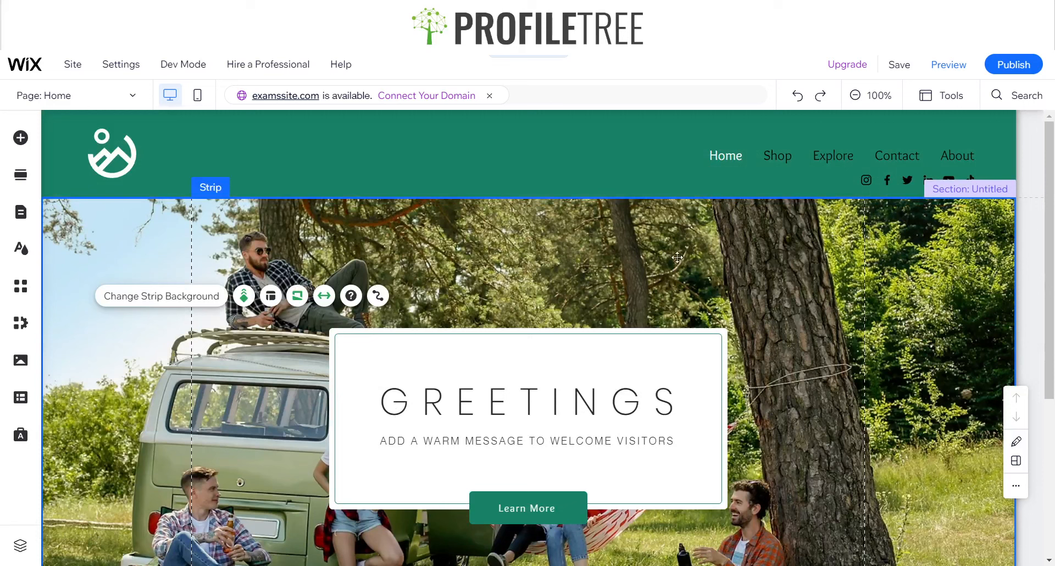
{"action": "left_click", "coordinate": [982, 192]}
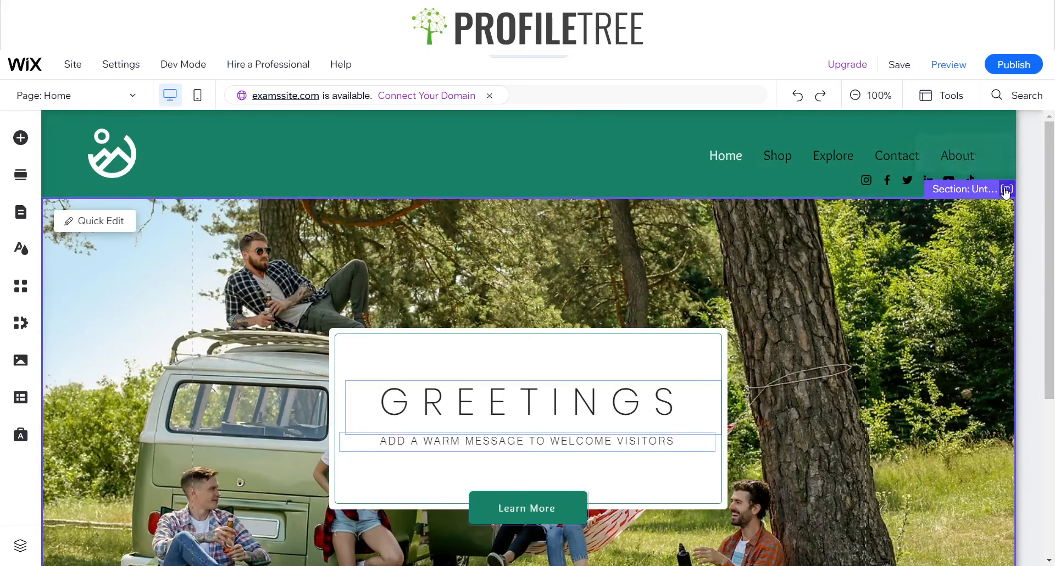
{"action": "left_click", "coordinate": [1006, 189]}
{"action": "type", "text": "Hero"}
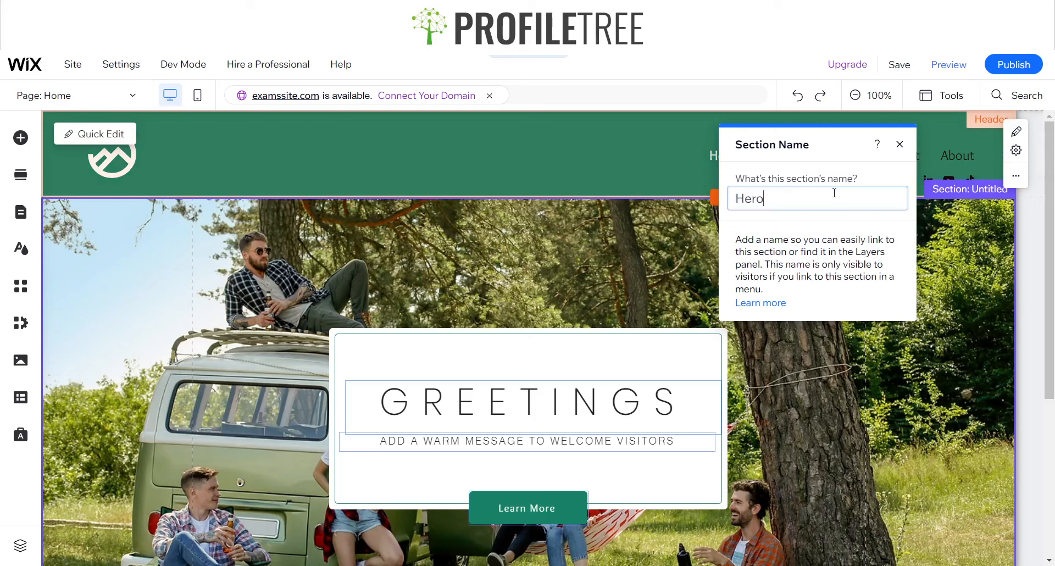
{"action": "key", "text": "Return"}
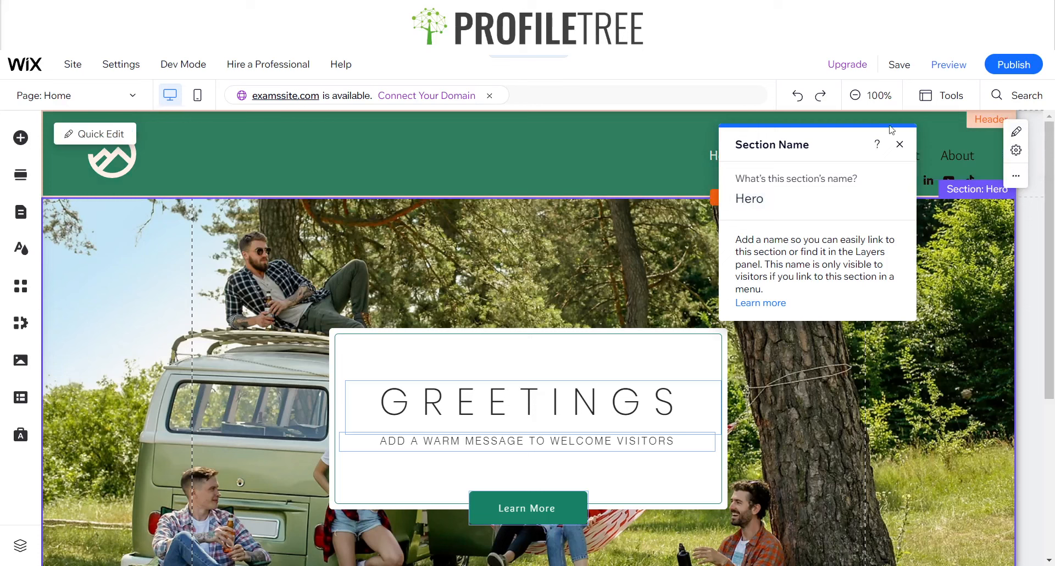
{"action": "left_click", "coordinate": [897, 146]}
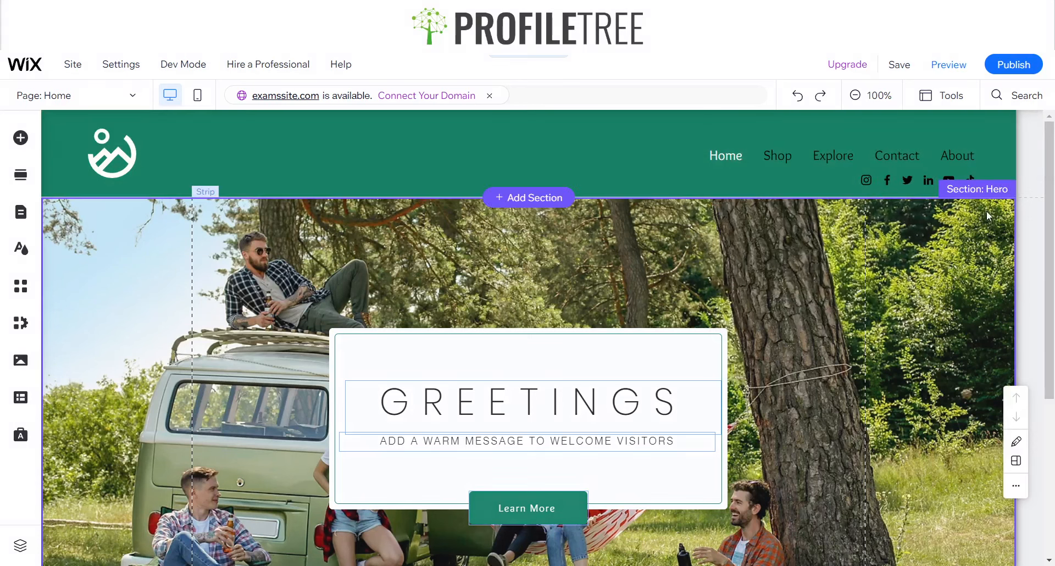
Look through the Promotion section templates for content to place below the Hero section
{"action": "scroll", "coordinate": [594, 285], "scroll_direction": "down", "scroll_amount": 5}
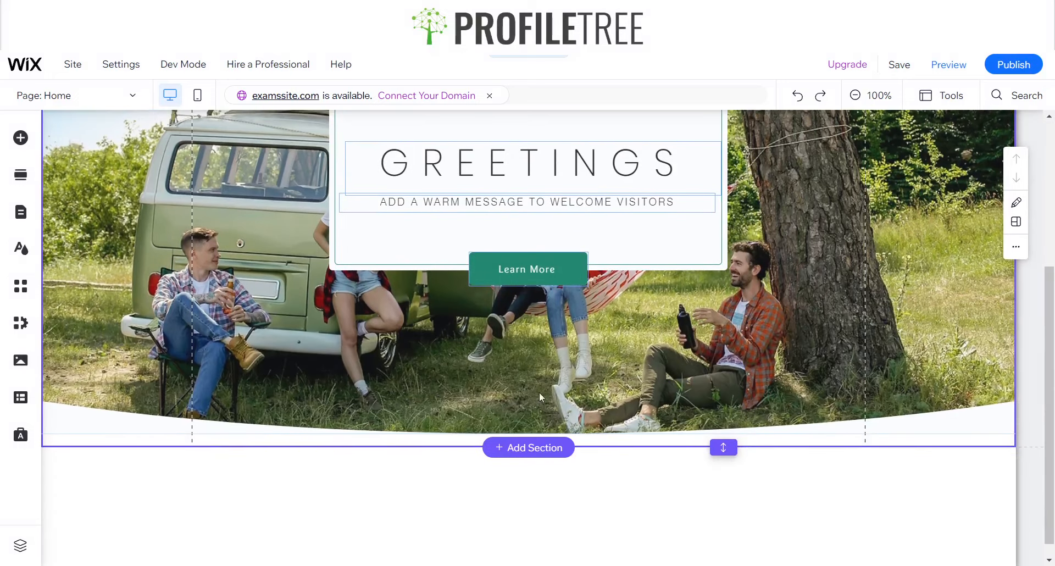
{"action": "left_click", "coordinate": [511, 446]}
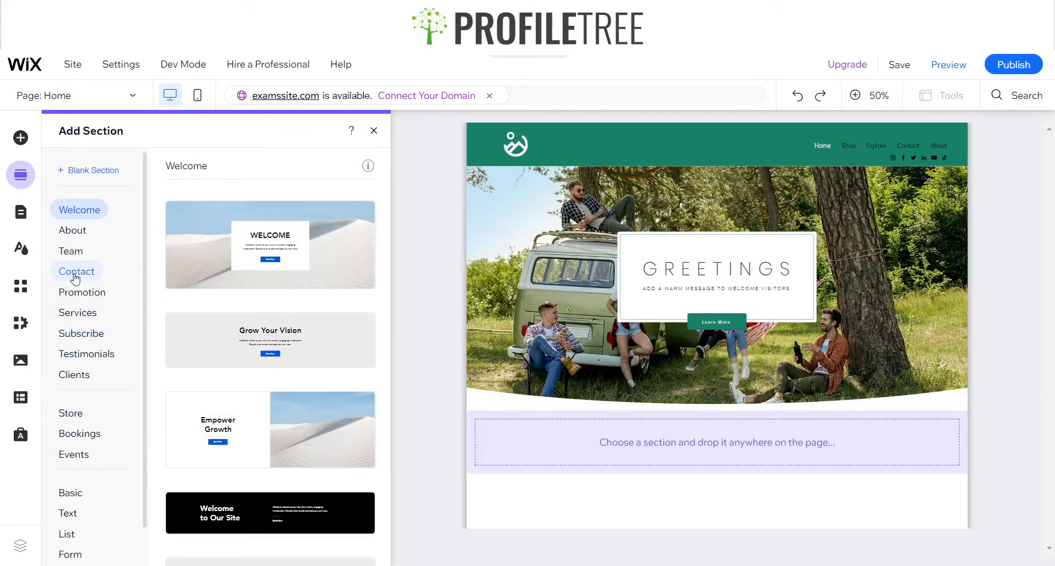
{"action": "left_click", "coordinate": [72, 292]}
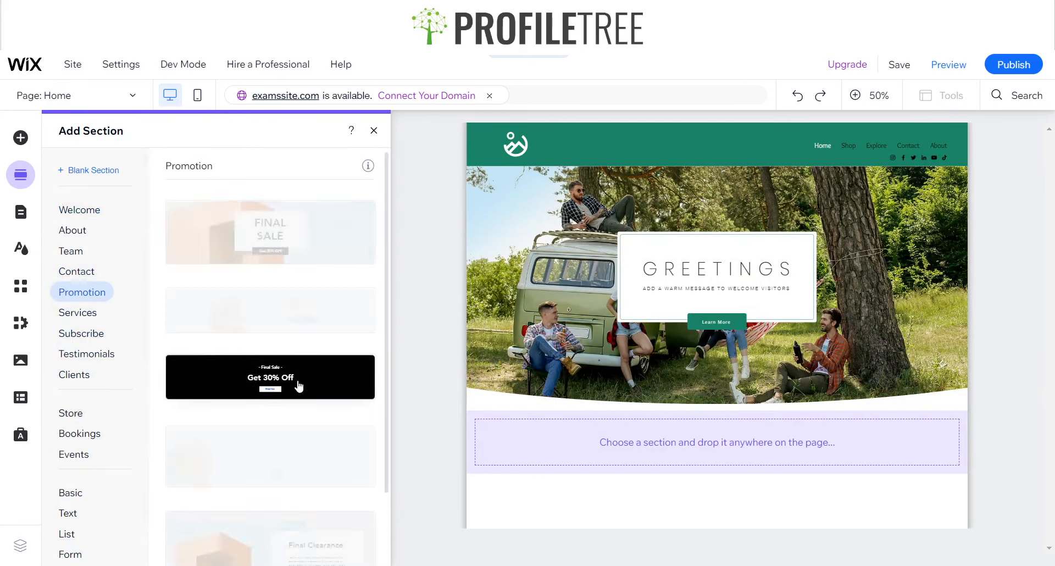
{"action": "scroll", "coordinate": [299, 386], "scroll_direction": "down", "scroll_amount": 2}
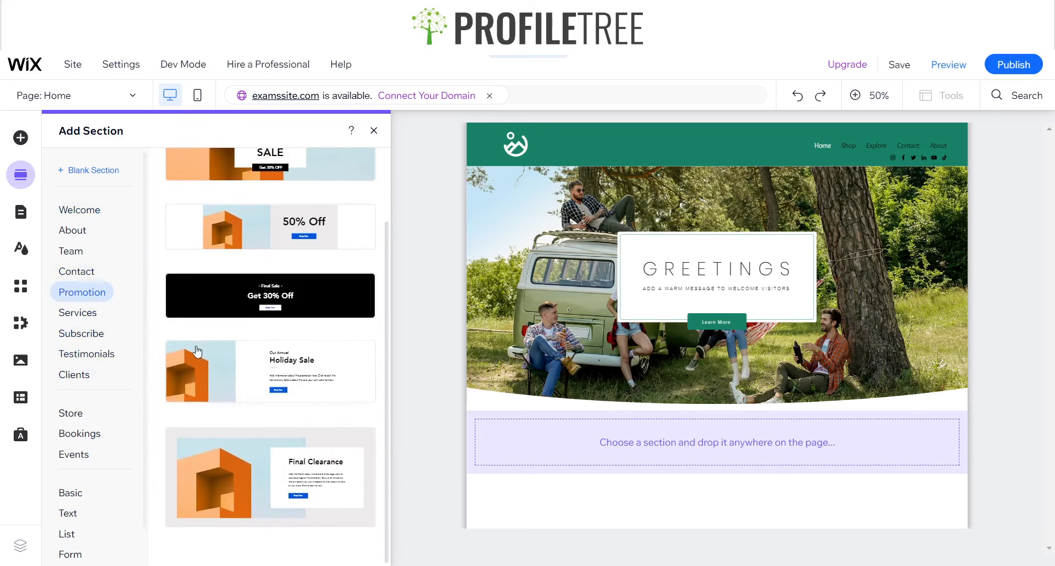
{"action": "scroll", "coordinate": [289, 360], "scroll_direction": "up", "scroll_amount": 2}
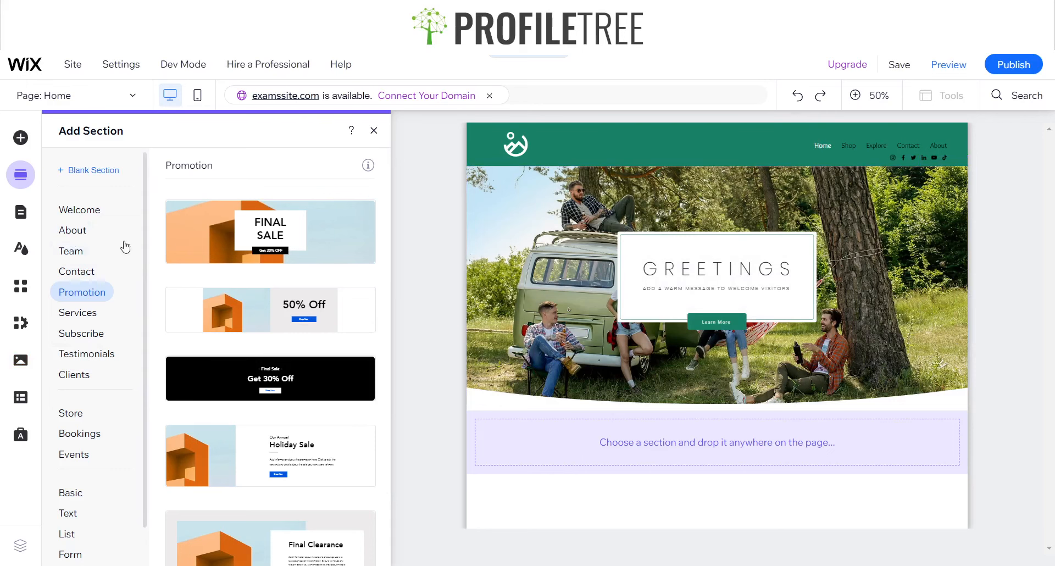
Try to place the featured three-column service strip with the tool photos directly below the Hero section
{"action": "left_click", "coordinate": [22, 138]}
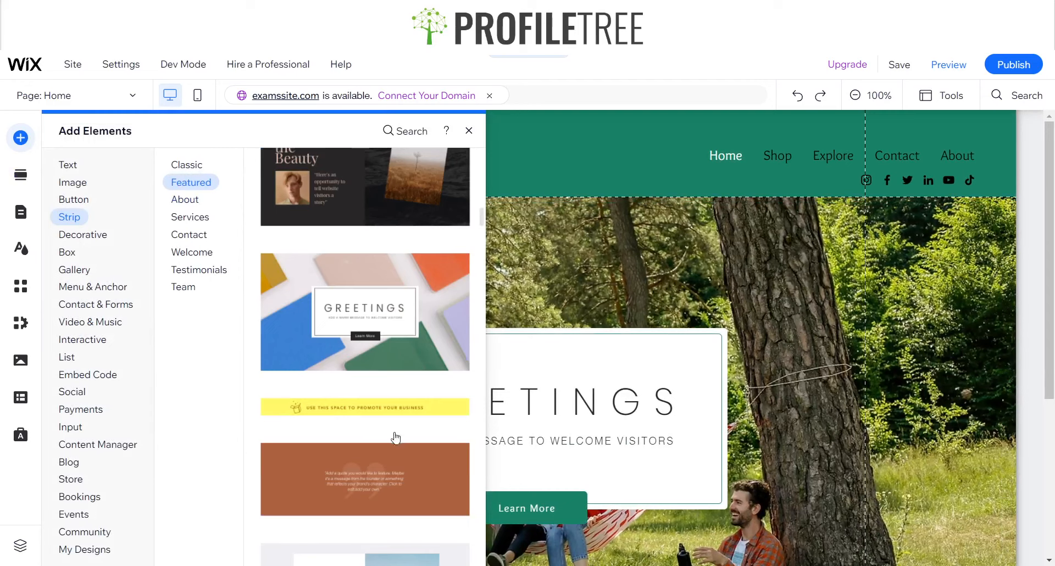
{"action": "scroll", "coordinate": [395, 433], "scroll_direction": "down", "scroll_amount": 6}
{"action": "scroll", "coordinate": [666, 391], "scroll_direction": "down", "scroll_amount": 5}
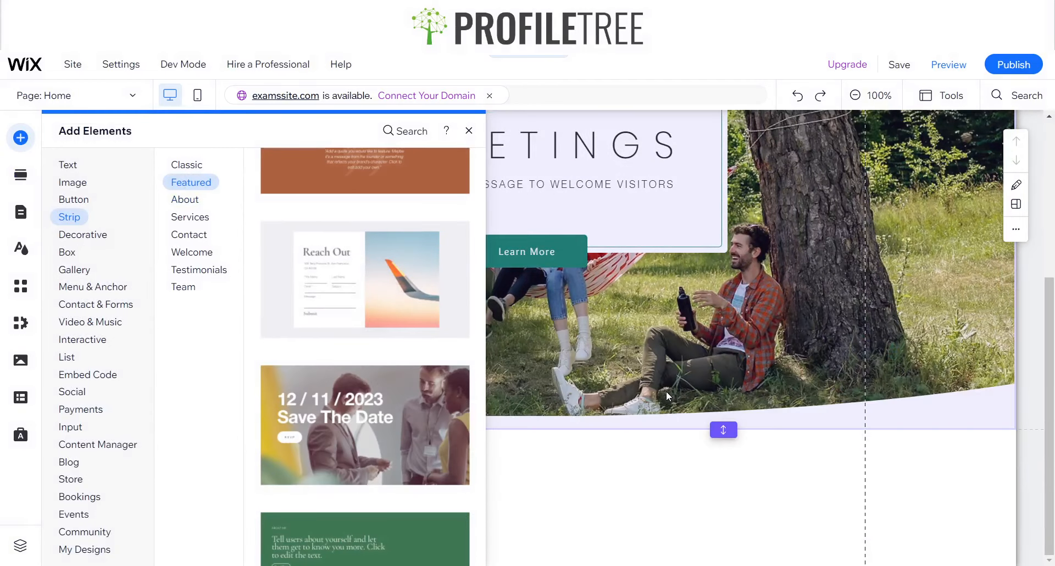
{"action": "scroll", "coordinate": [386, 408], "scroll_direction": "down", "scroll_amount": 10}
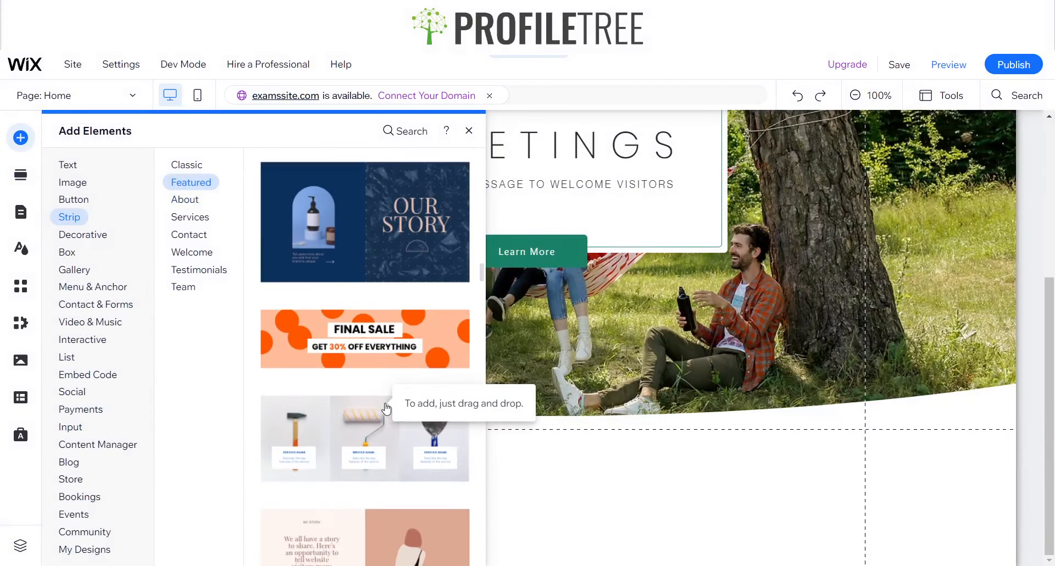
{"action": "scroll", "coordinate": [387, 408], "scroll_direction": "down", "scroll_amount": 3}
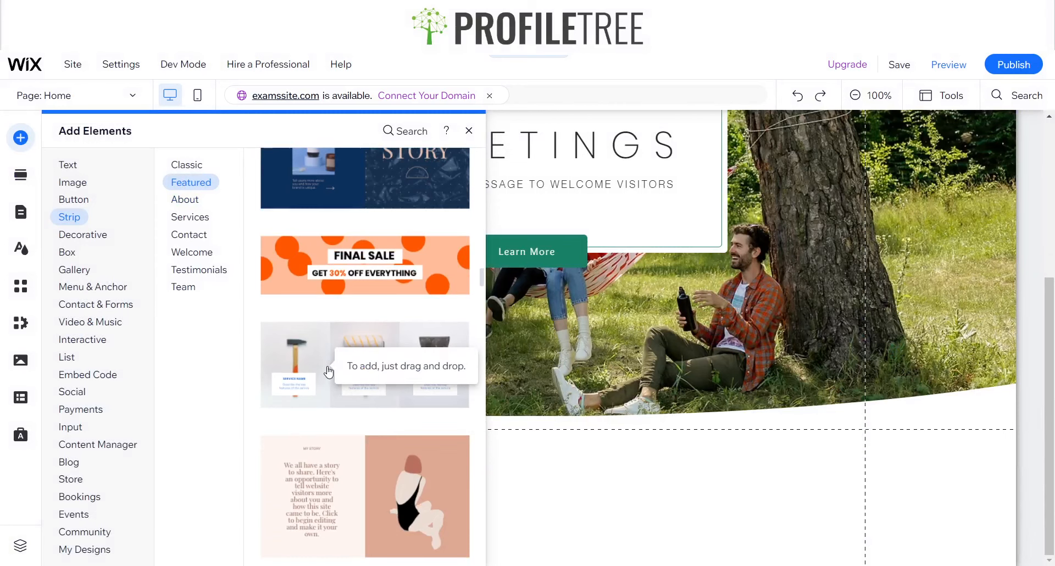
{"action": "left_click_drag", "start_coordinate": [328, 371], "coordinate": [596, 523]}
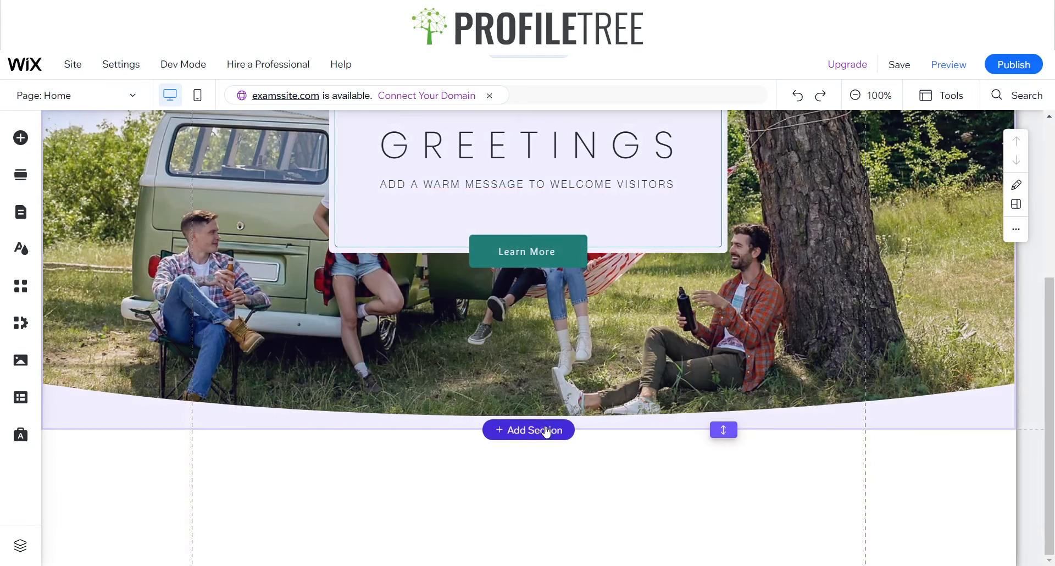
Add a blank section below the Hero section and place the featured three-column service strip with the tool photos in it
{"action": "left_click", "coordinate": [542, 431]}
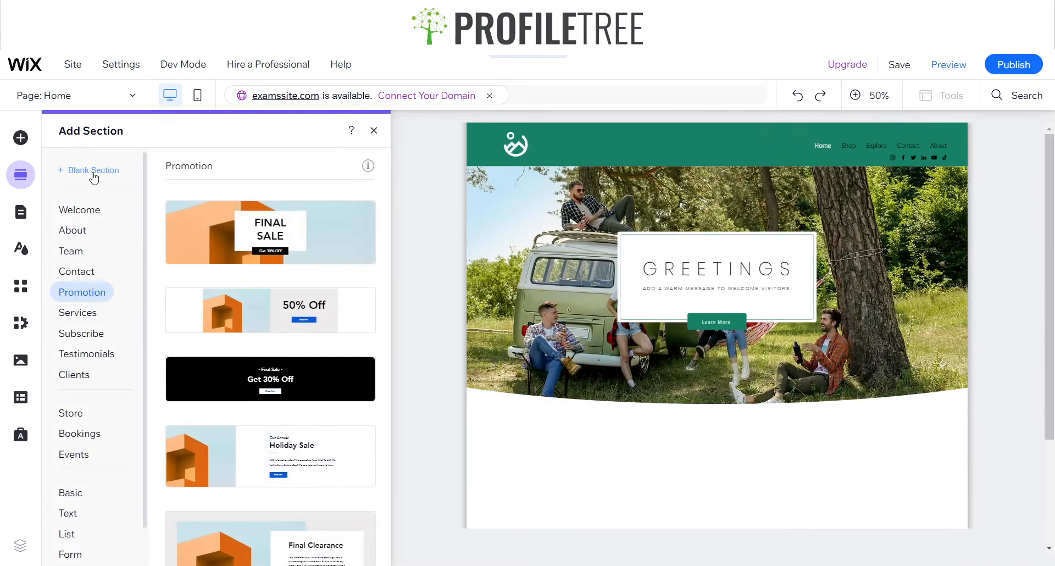
{"action": "left_click", "coordinate": [93, 170]}
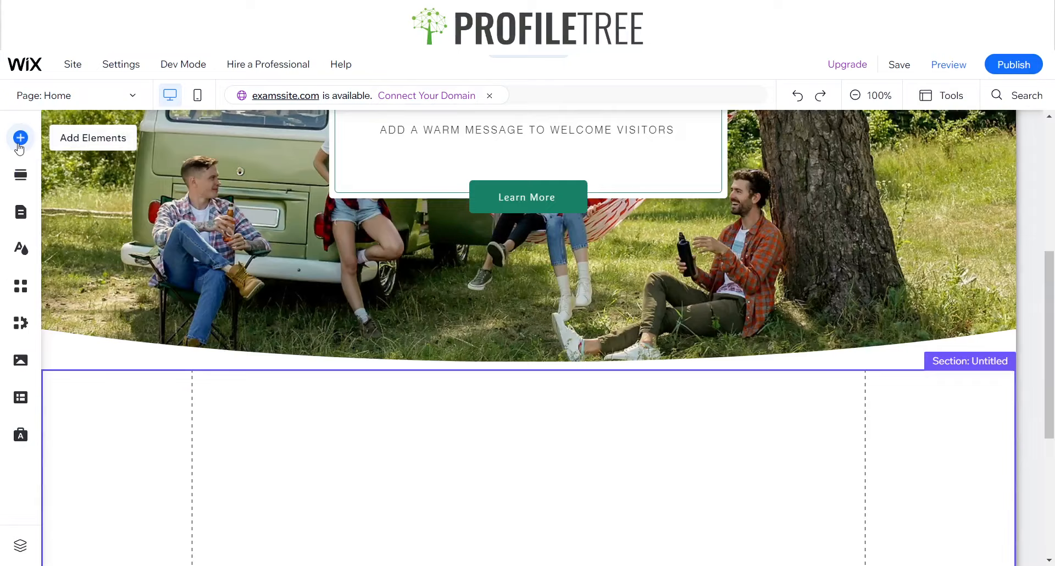
{"action": "left_click", "coordinate": [22, 139]}
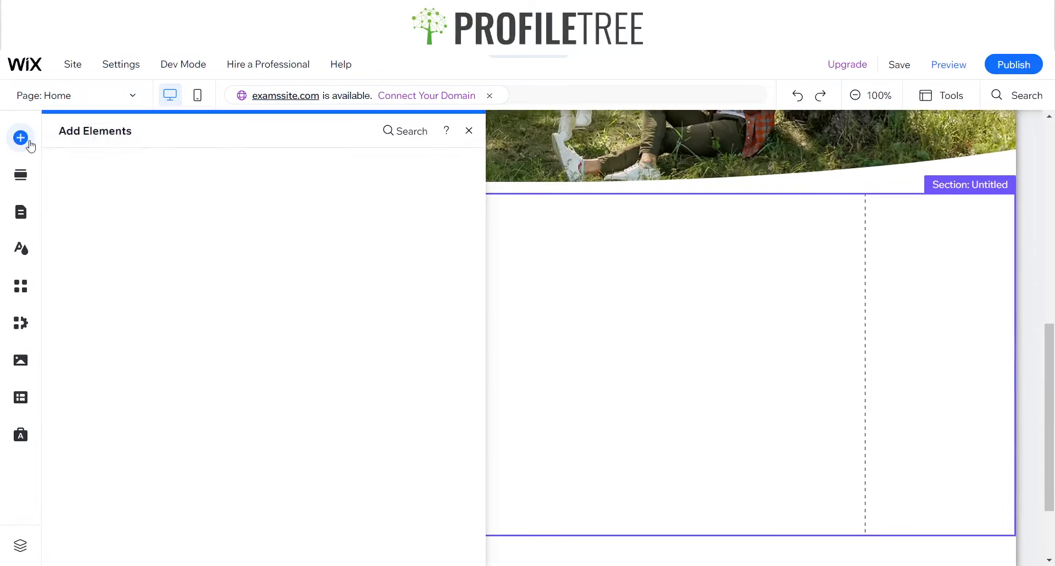
{"action": "left_click_drag", "start_coordinate": [332, 381], "coordinate": [597, 376]}
{"action": "left_click", "coordinate": [500, 381]}
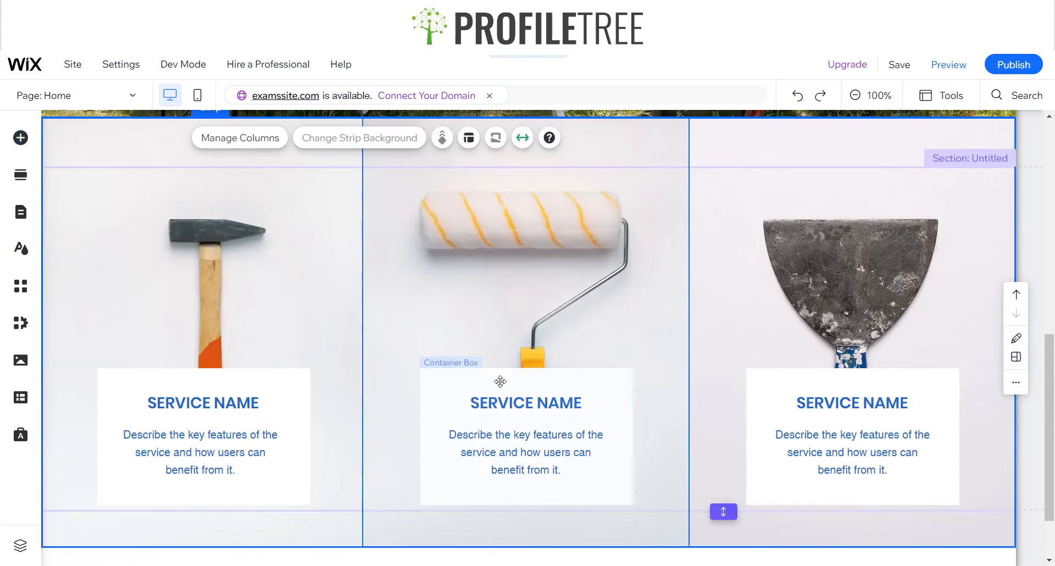
Move the three-column service strip down within its section, leaving a small gap below the Hero's curved divider
{"action": "scroll", "coordinate": [500, 382], "scroll_direction": "up", "scroll_amount": 5}
{"action": "scroll", "coordinate": [484, 417], "scroll_direction": "down", "scroll_amount": 2}
{"action": "scroll", "coordinate": [480, 430], "scroll_direction": "down", "scroll_amount": 3}
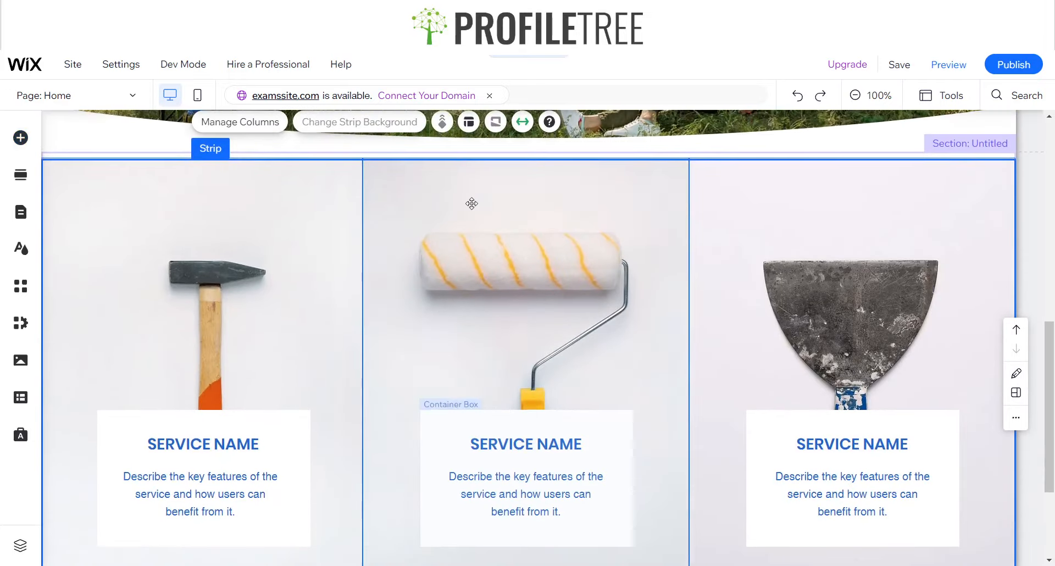
{"action": "left_click_drag", "start_coordinate": [472, 158], "coordinate": [492, 306]}
{"action": "left_click_drag", "start_coordinate": [523, 359], "coordinate": [515, 251]}
{"action": "scroll", "coordinate": [454, 336], "scroll_direction": "down", "scroll_amount": 1}
{"action": "scroll", "coordinate": [455, 336], "scroll_direction": "down", "scroll_amount": 2}
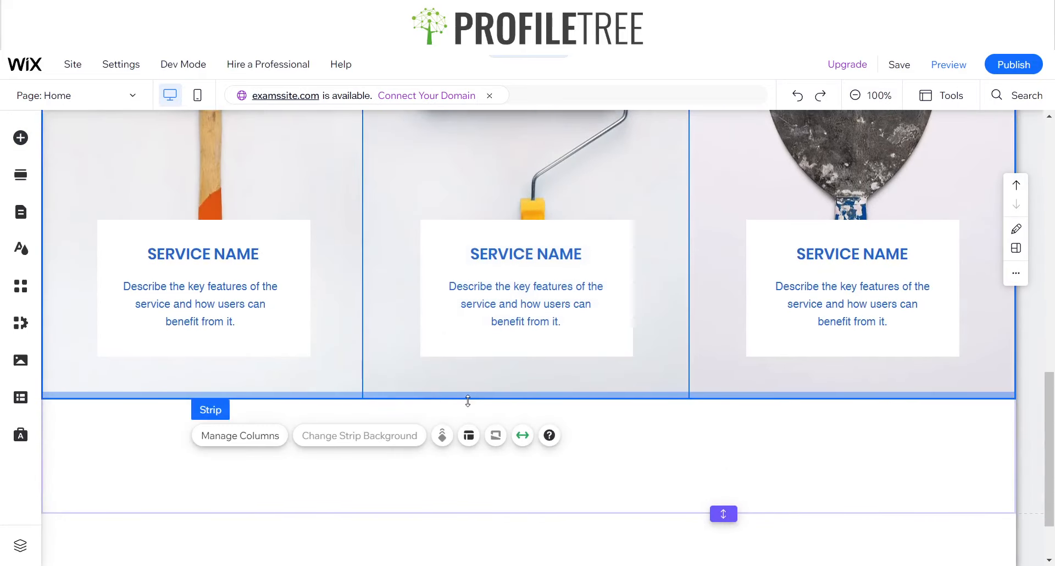
Shorten the service strip to end at the bottom of the white text boxes and remove the section's extra space below it
{"action": "left_click_drag", "start_coordinate": [467, 384], "coordinate": [465, 356]}
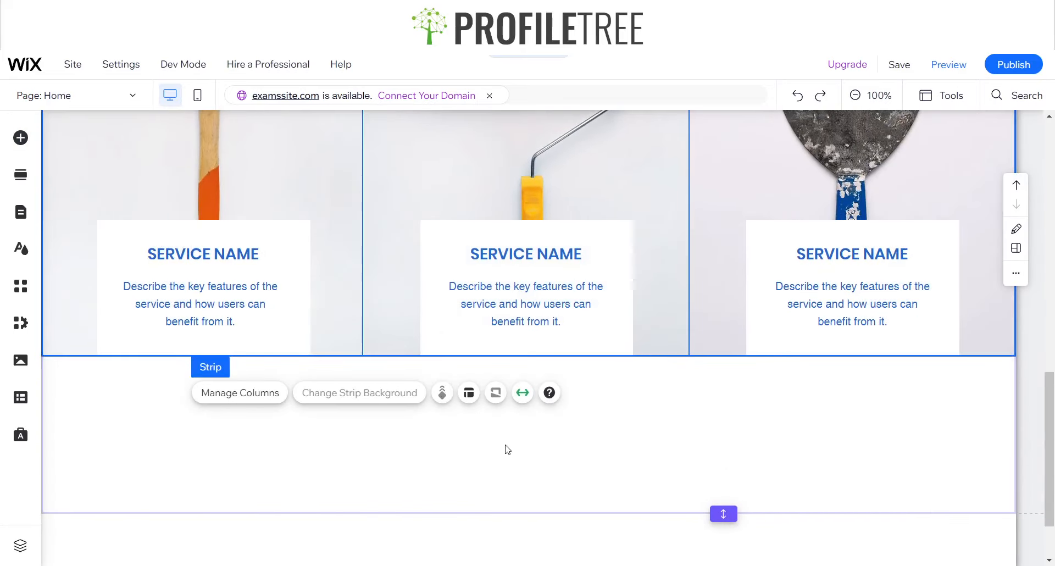
{"action": "scroll", "coordinate": [507, 447], "scroll_direction": "up", "scroll_amount": 1}
{"action": "scroll", "coordinate": [502, 440], "scroll_direction": "up", "scroll_amount": 2}
{"action": "scroll", "coordinate": [632, 418], "scroll_direction": "down", "scroll_amount": 3}
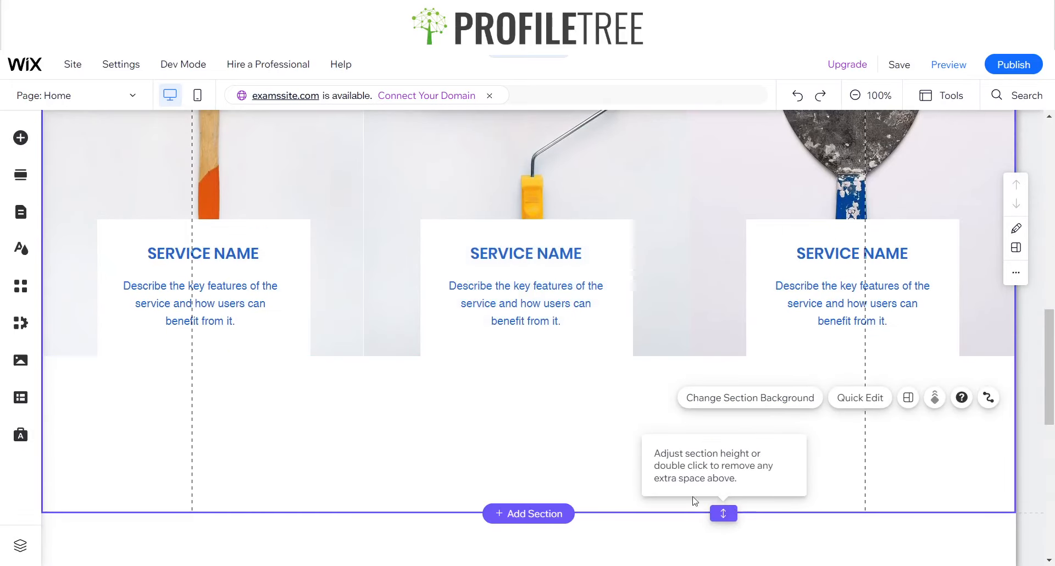
{"action": "double_click", "coordinate": [724, 510]}
{"action": "left_click", "coordinate": [582, 387]}
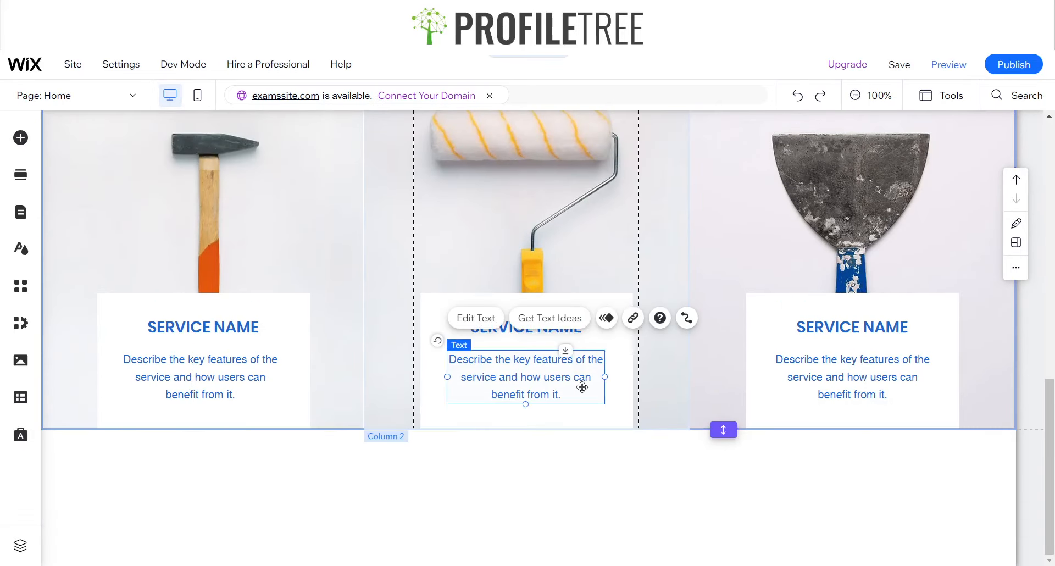
Search Wix media for "Nature" and set the "Camping in Nature" tent photo as the first column's background
{"action": "left_click", "coordinate": [267, 307]}
{"action": "scroll", "coordinate": [267, 312], "scroll_direction": "up", "scroll_amount": 4}
{"action": "left_click", "coordinate": [325, 301]}
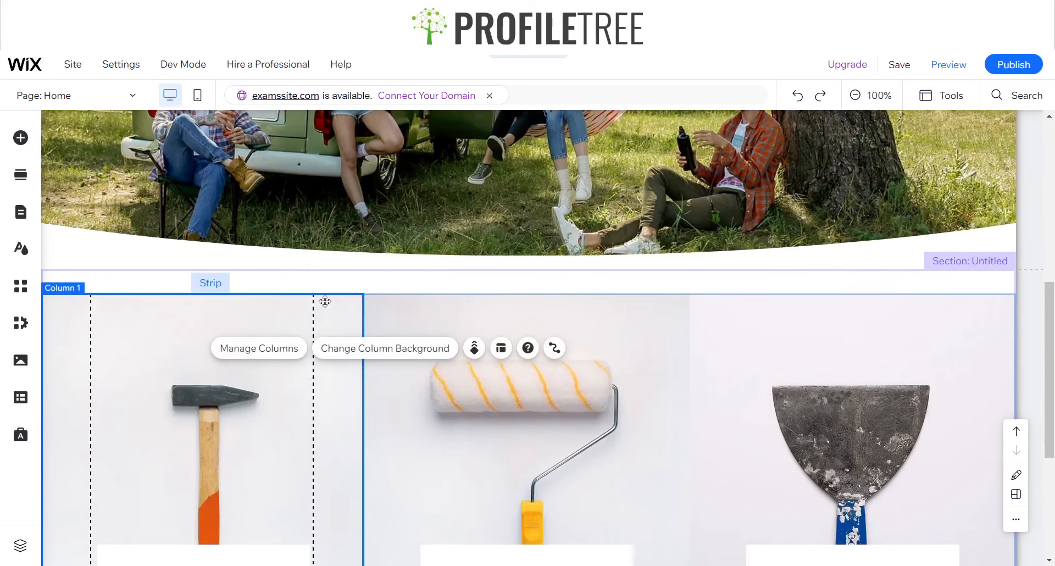
{"action": "left_click", "coordinate": [356, 348]}
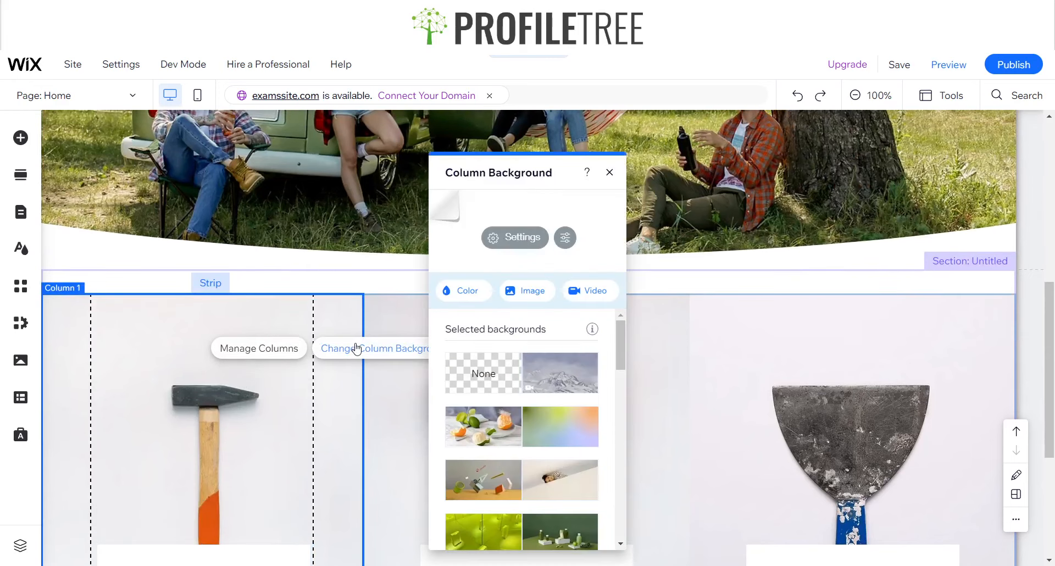
{"action": "left_click", "coordinate": [506, 297]}
{"action": "left_click", "coordinate": [290, 157]}
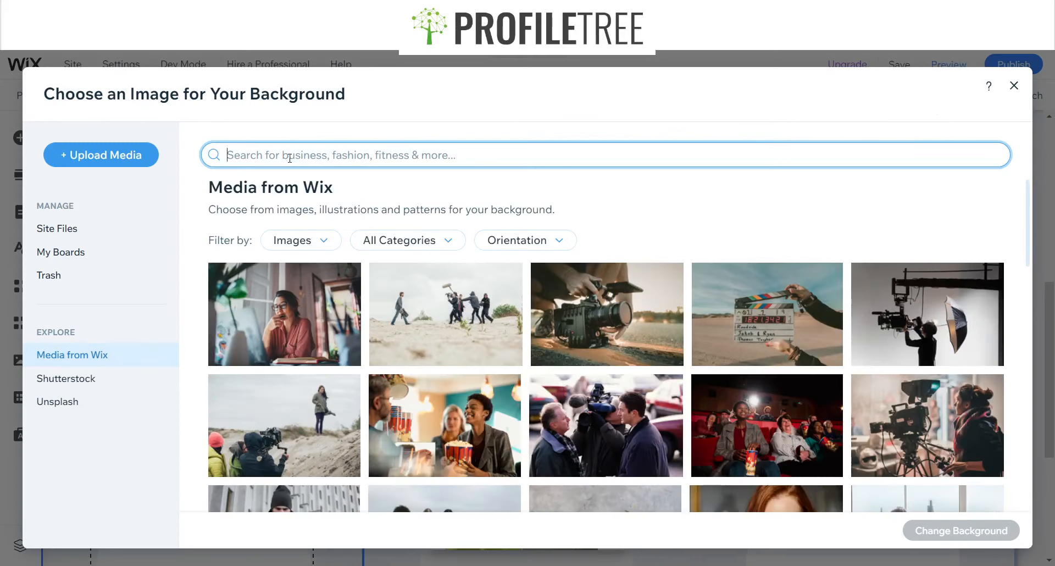
{"action": "type", "text": "Nature"}
{"action": "key", "text": "Return"}
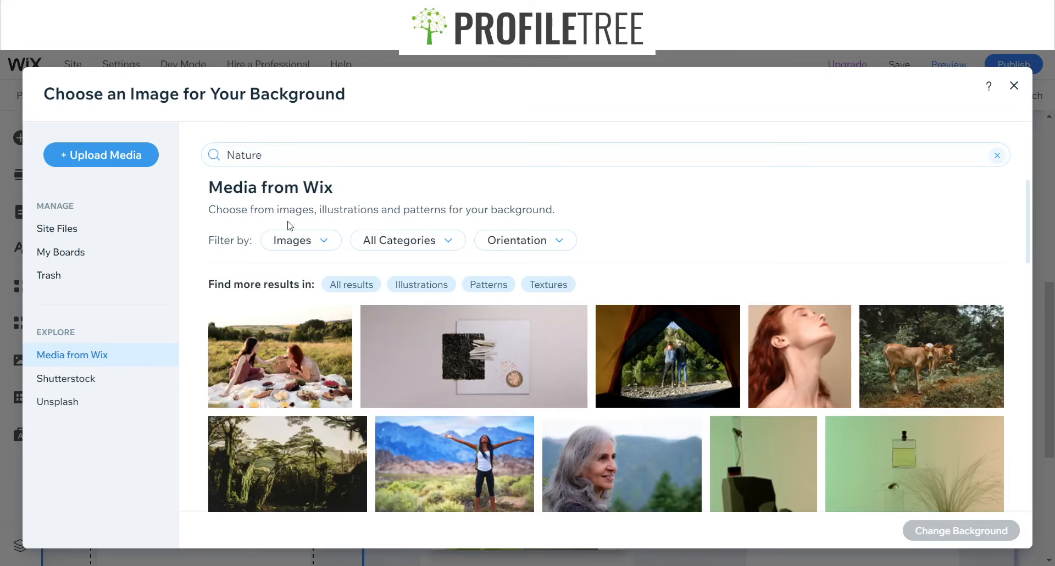
{"action": "left_click", "coordinate": [659, 362]}
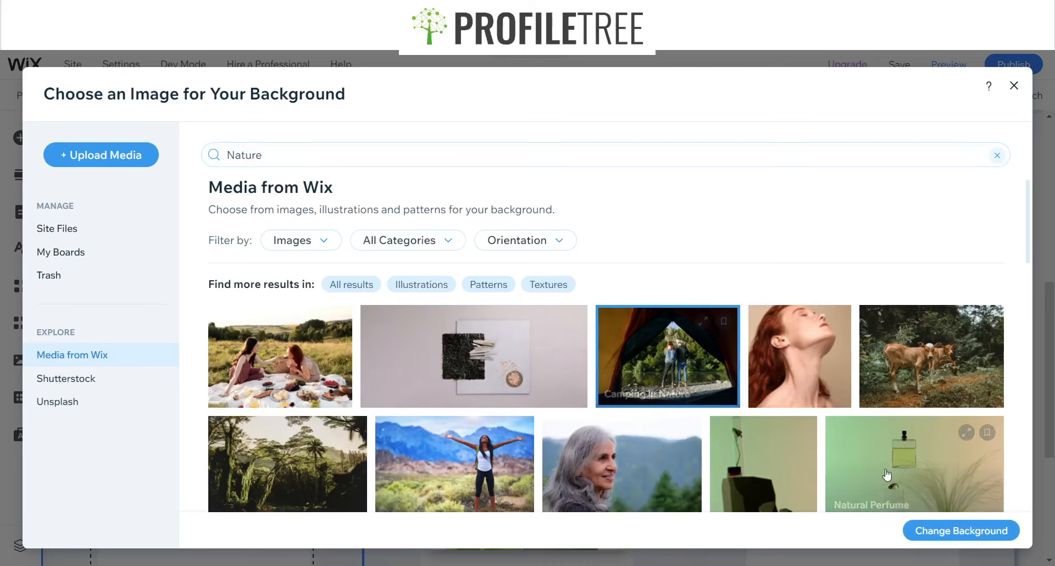
{"action": "left_click", "coordinate": [914, 535]}
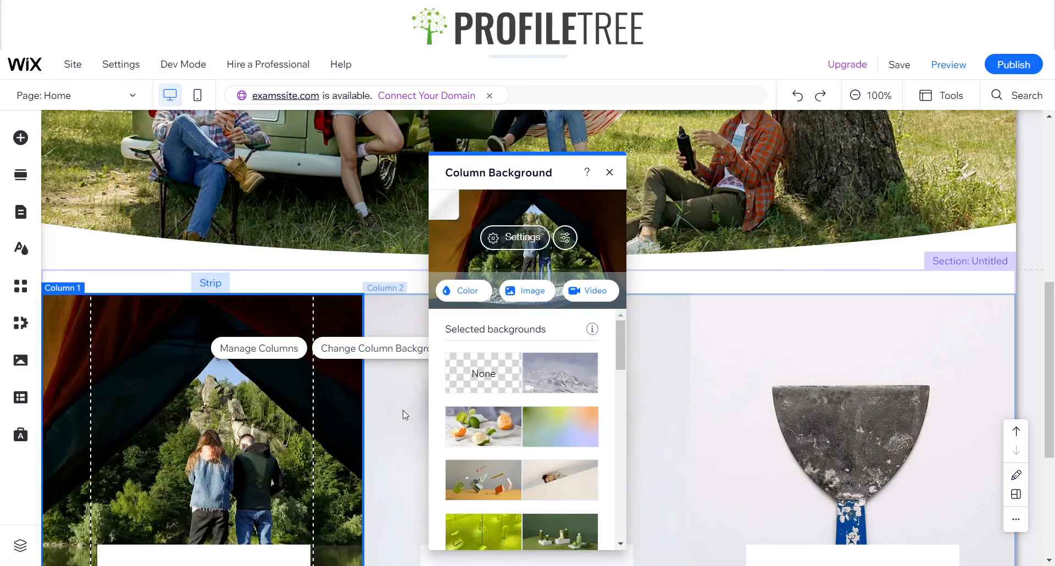
Search Wix media for "nature" and set the photo of brown calves in the forest as the middle column's background
{"action": "left_click", "coordinate": [408, 417]}
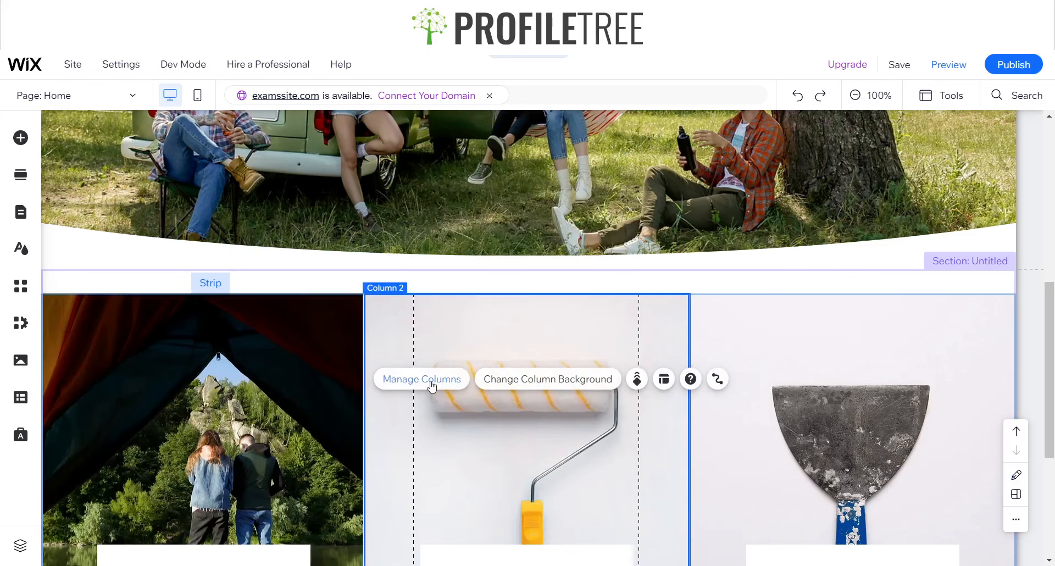
{"action": "left_click", "coordinate": [511, 384]}
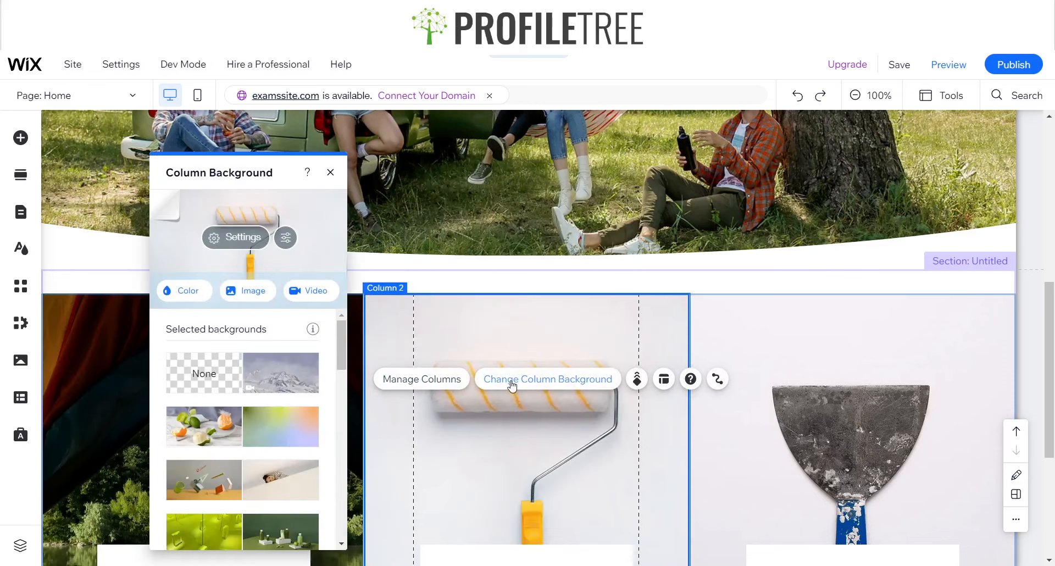
{"action": "left_click", "coordinate": [257, 295]}
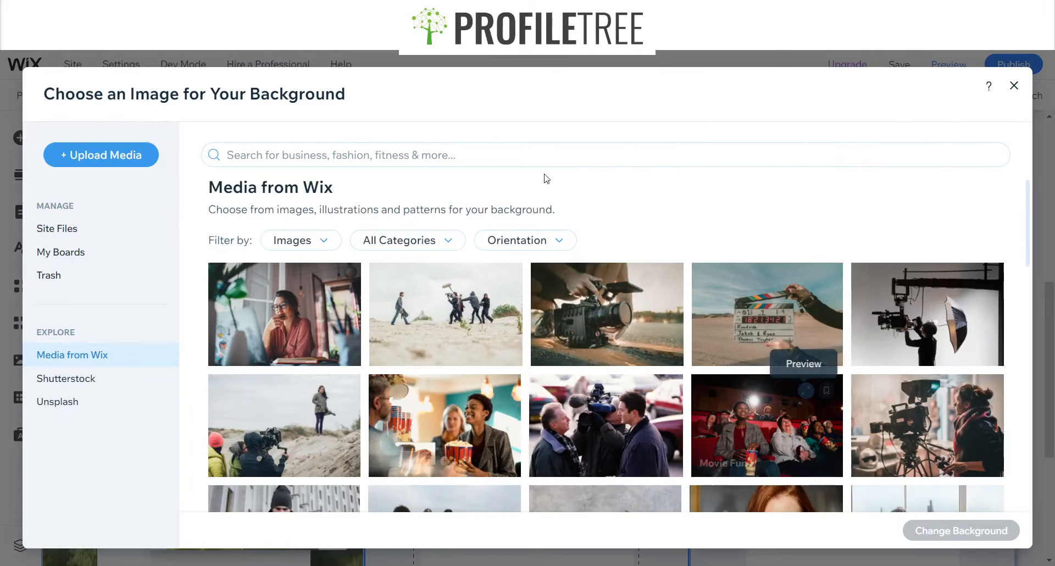
{"action": "left_click", "coordinate": [463, 153]}
{"action": "type", "text": "nature"}
{"action": "key", "text": "Return"}
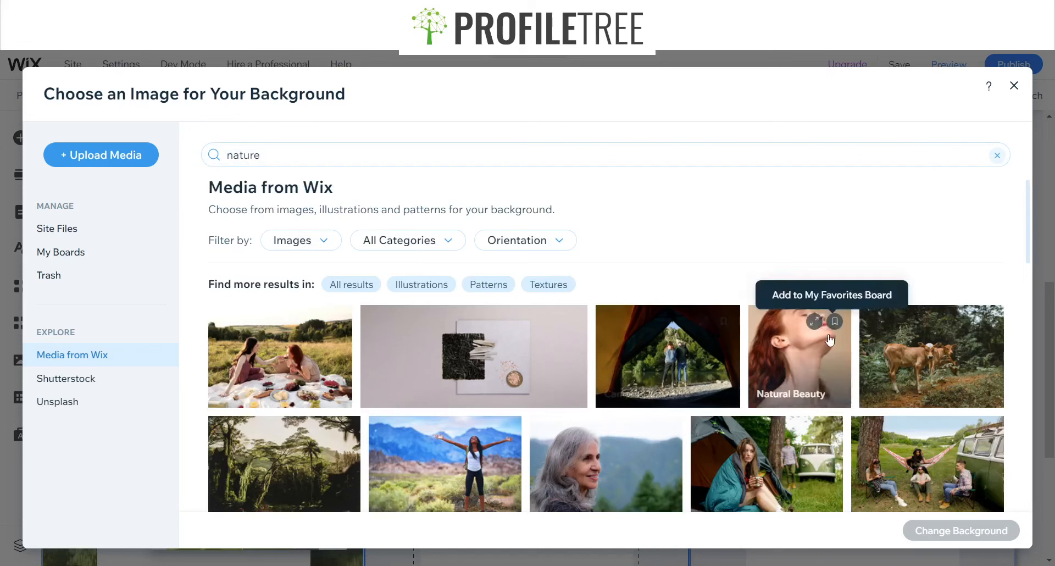
{"action": "left_click", "coordinate": [939, 380]}
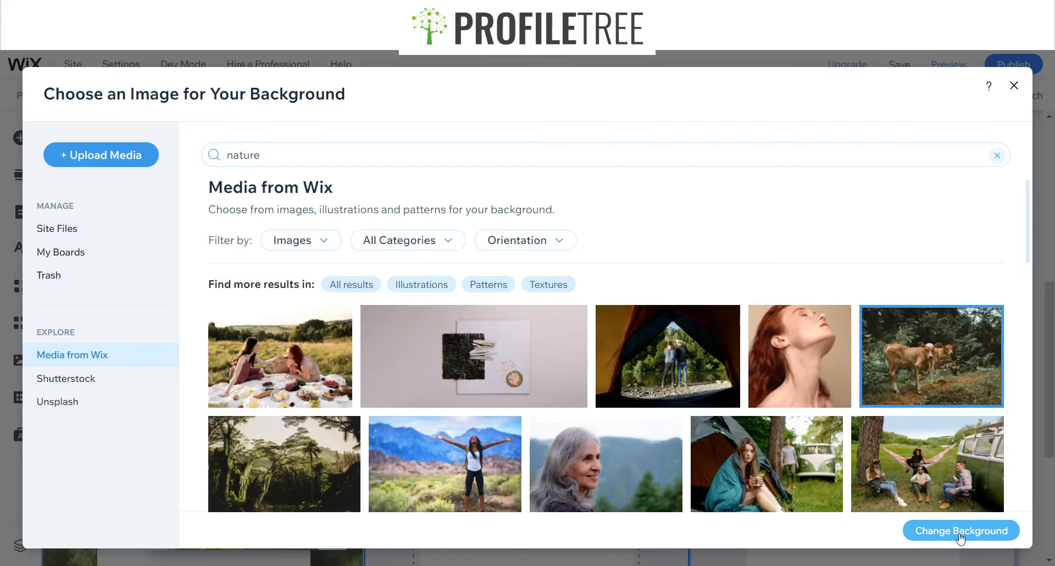
{"action": "left_click", "coordinate": [961, 531]}
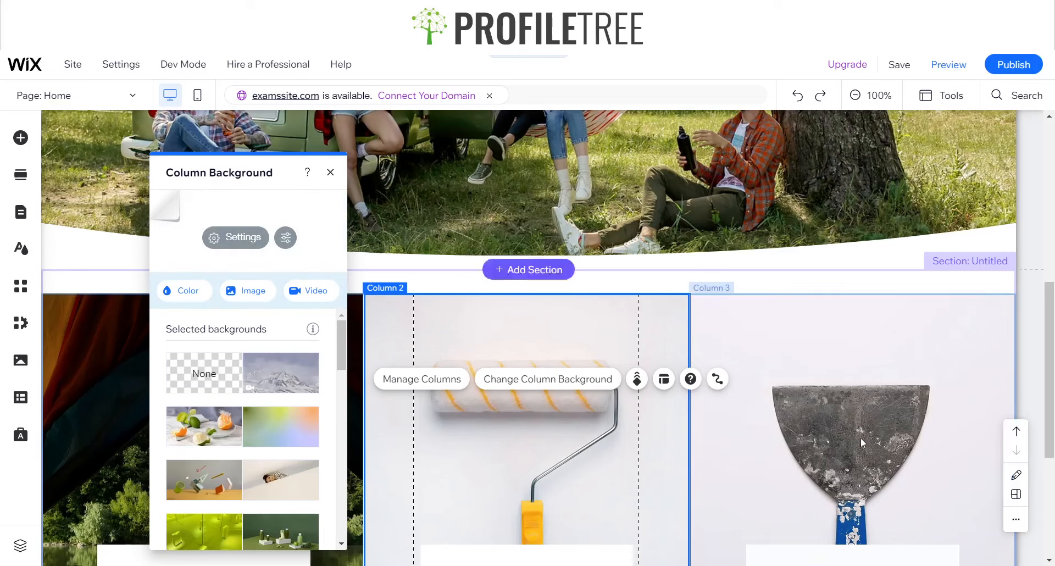
Search Wix media for "nature" and set the "Picnic in Nature" photo as the third column's background
{"action": "left_click", "coordinate": [802, 343]}
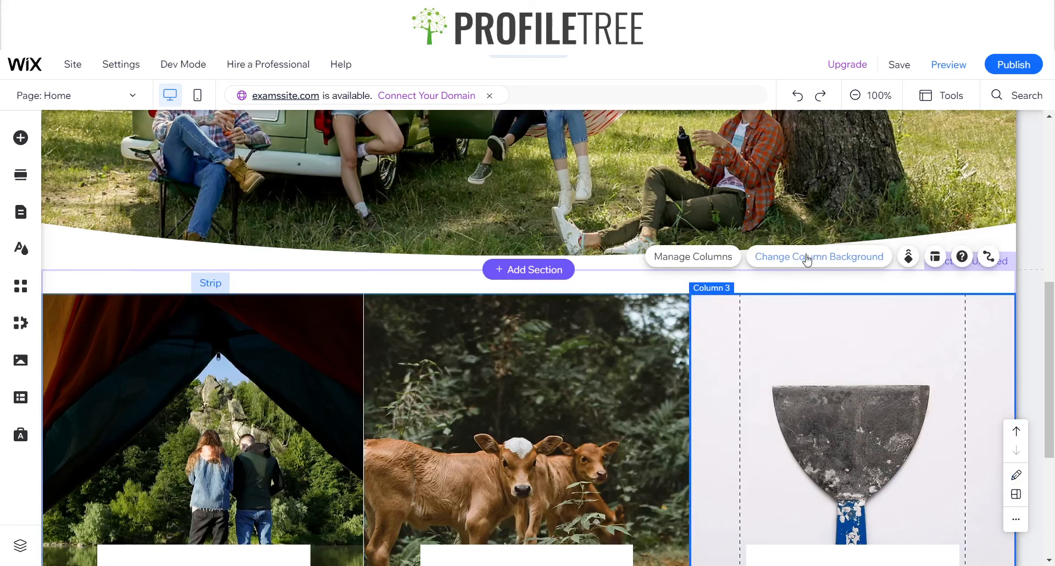
{"action": "left_click", "coordinate": [806, 258]}
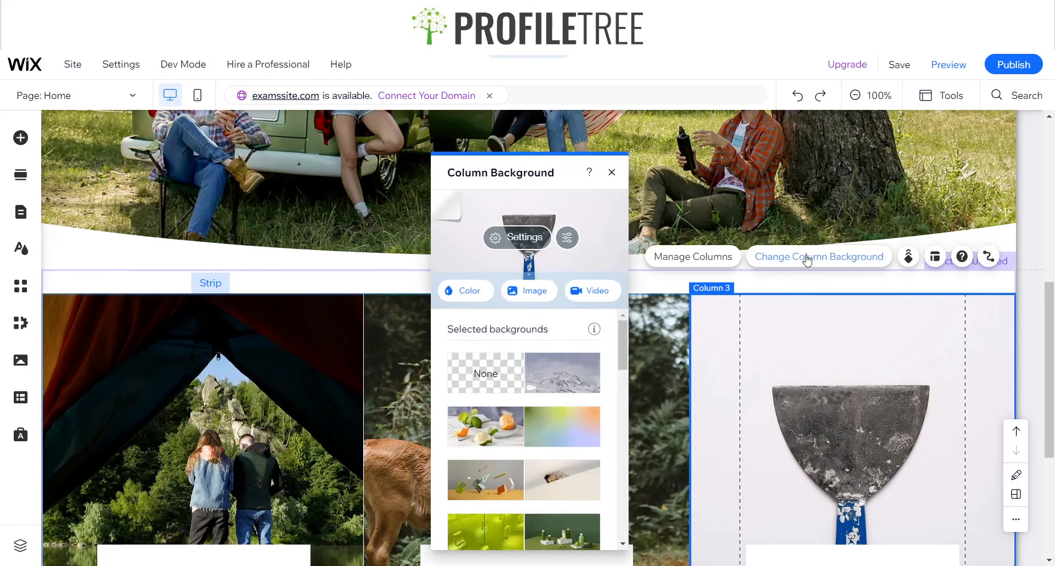
{"action": "left_click", "coordinate": [535, 294]}
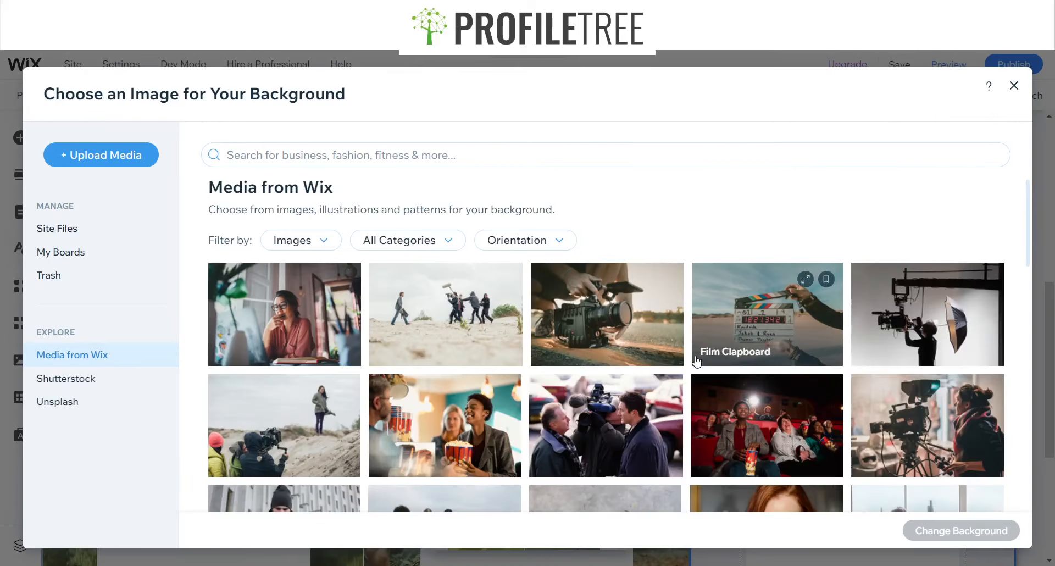
{"action": "left_click", "coordinate": [304, 159]}
{"action": "type", "text": "nature"}
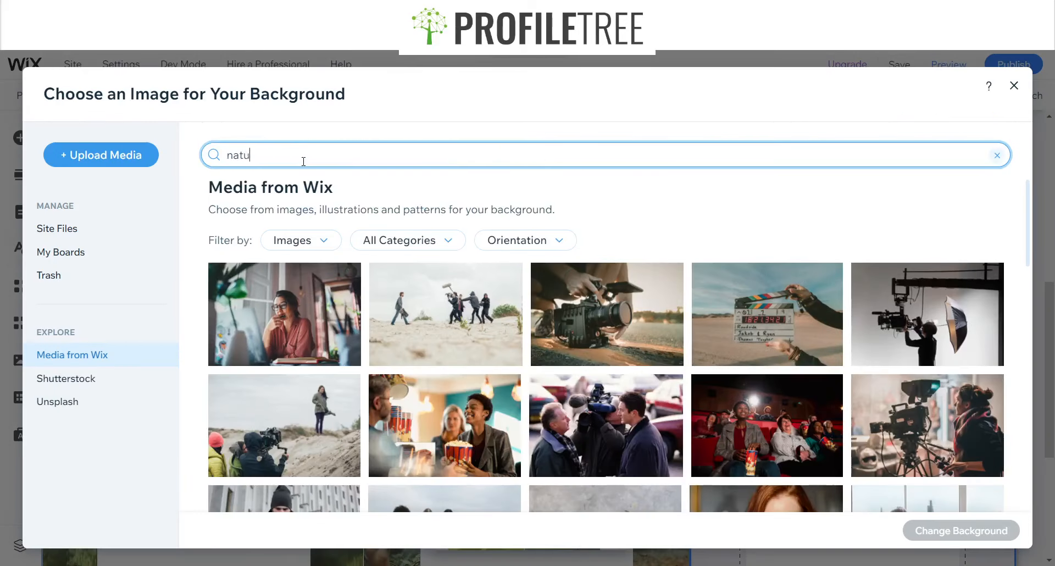
{"action": "key", "text": "Return"}
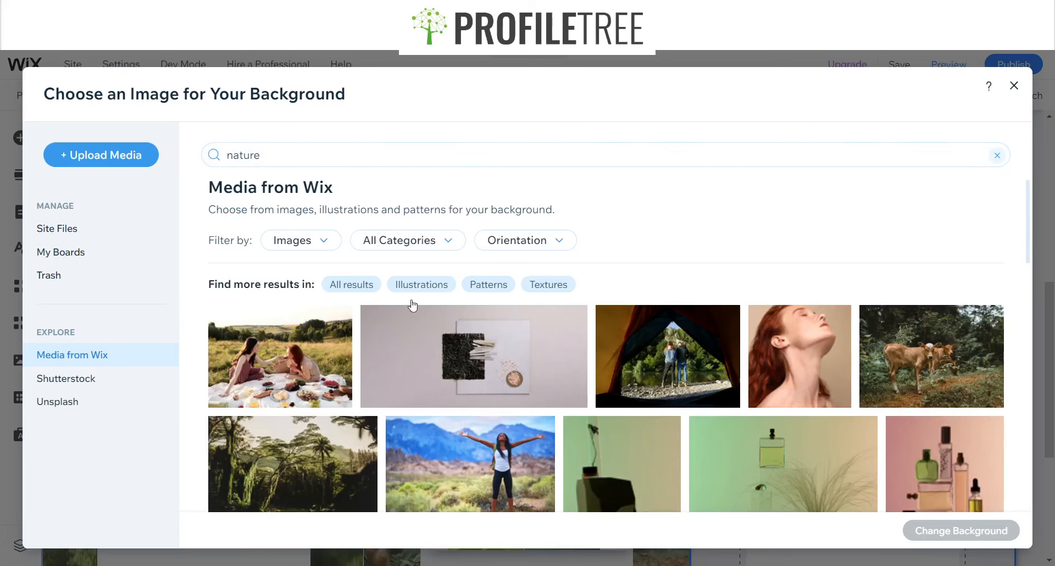
{"action": "scroll", "coordinate": [522, 330], "scroll_direction": "down", "scroll_amount": 3}
{"action": "scroll", "coordinate": [714, 341], "scroll_direction": "up", "scroll_amount": 3}
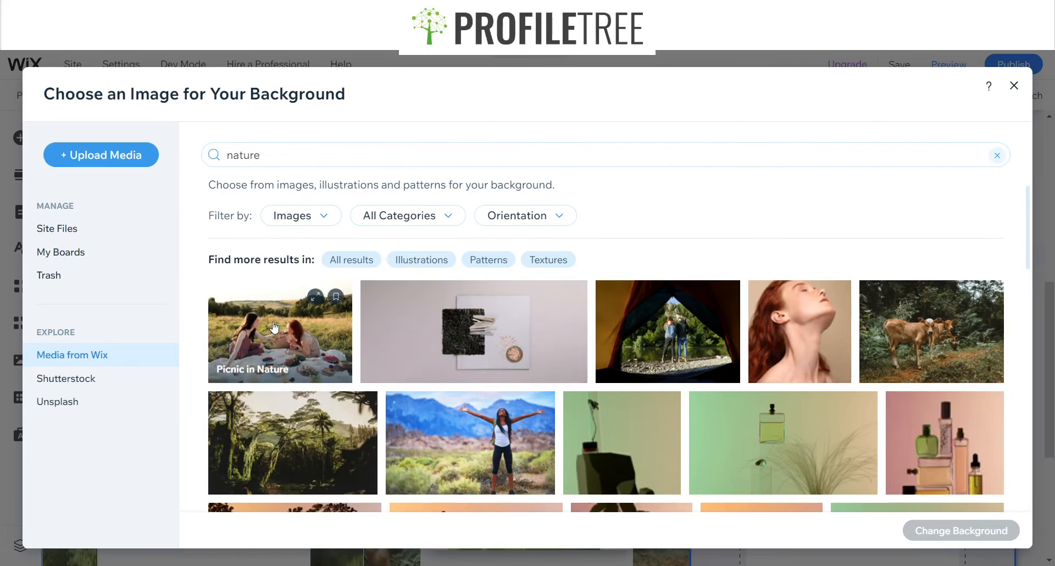
{"action": "scroll", "coordinate": [539, 467], "scroll_direction": "down", "scroll_amount": 5}
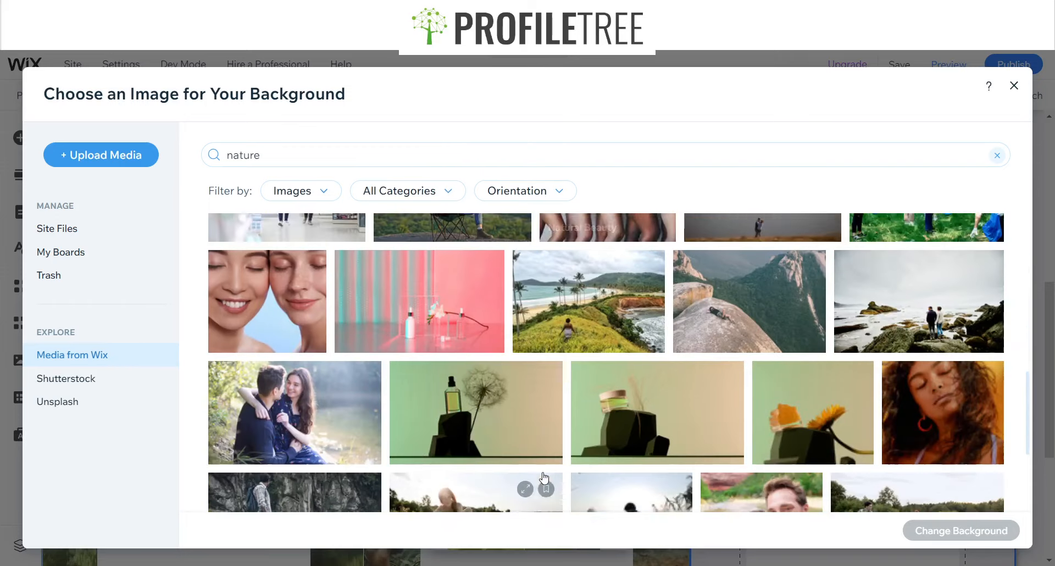
{"action": "scroll", "coordinate": [328, 433], "scroll_direction": "up", "scroll_amount": 5}
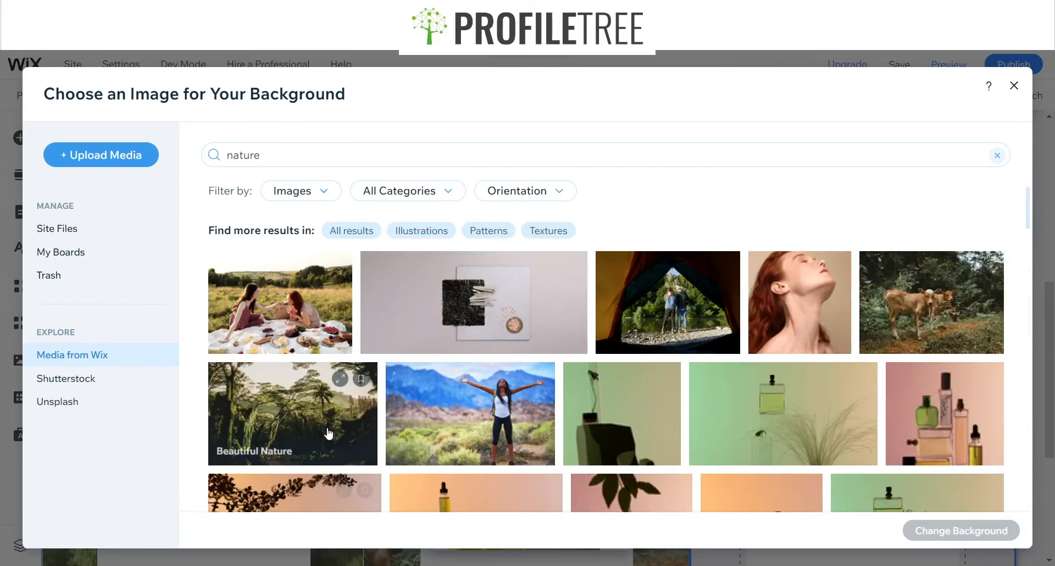
{"action": "left_click", "coordinate": [350, 363]}
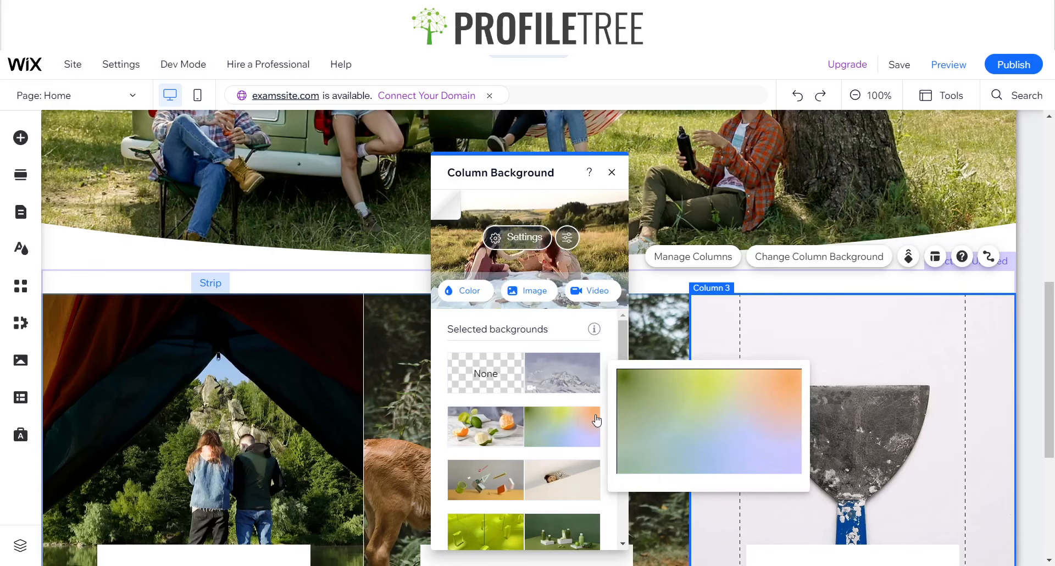
{"action": "left_click", "coordinate": [401, 383]}
Replace the first column's service name heading with "Explore With Us"
{"action": "scroll", "coordinate": [317, 444], "scroll_direction": "down", "scroll_amount": 3}
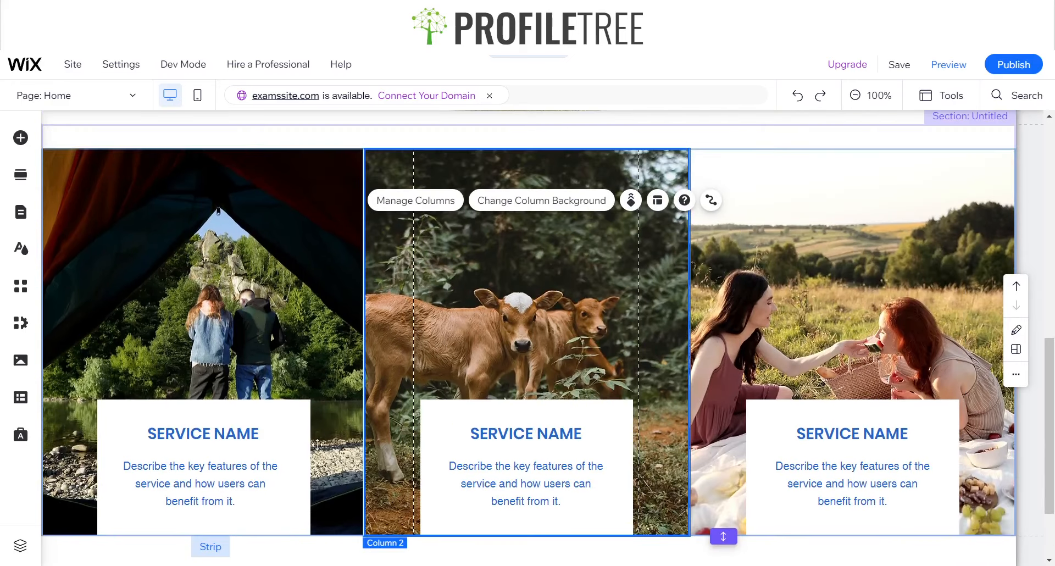
{"action": "left_click", "coordinate": [247, 431]}
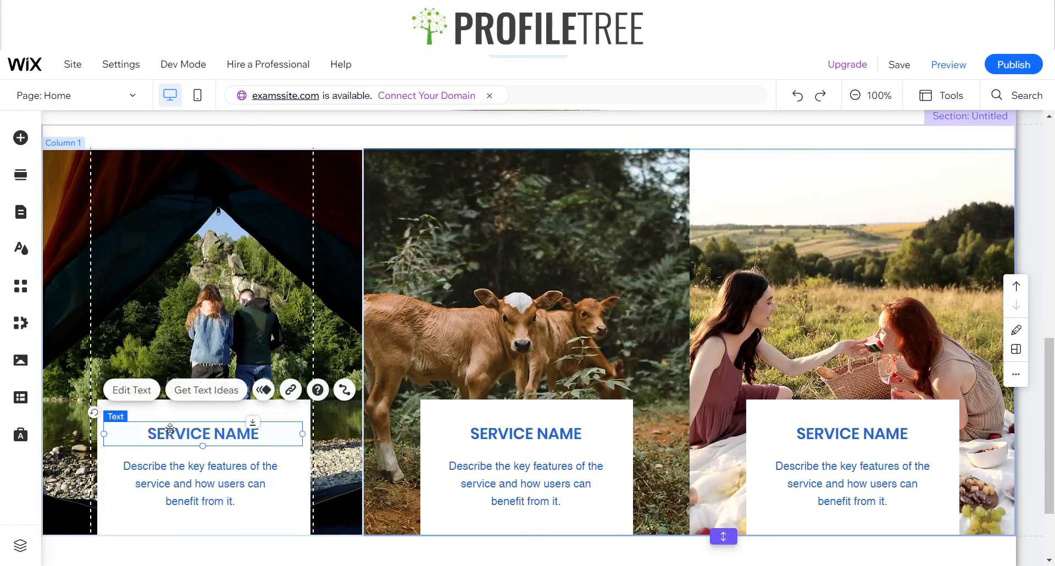
{"action": "left_click", "coordinate": [132, 390]}
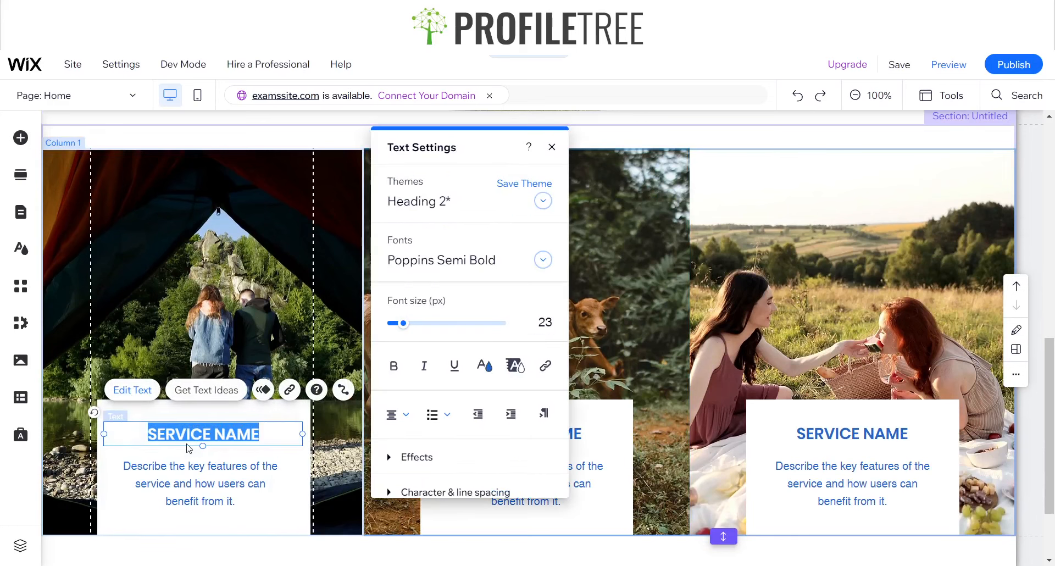
{"action": "type", "text": "Explore With Us"}
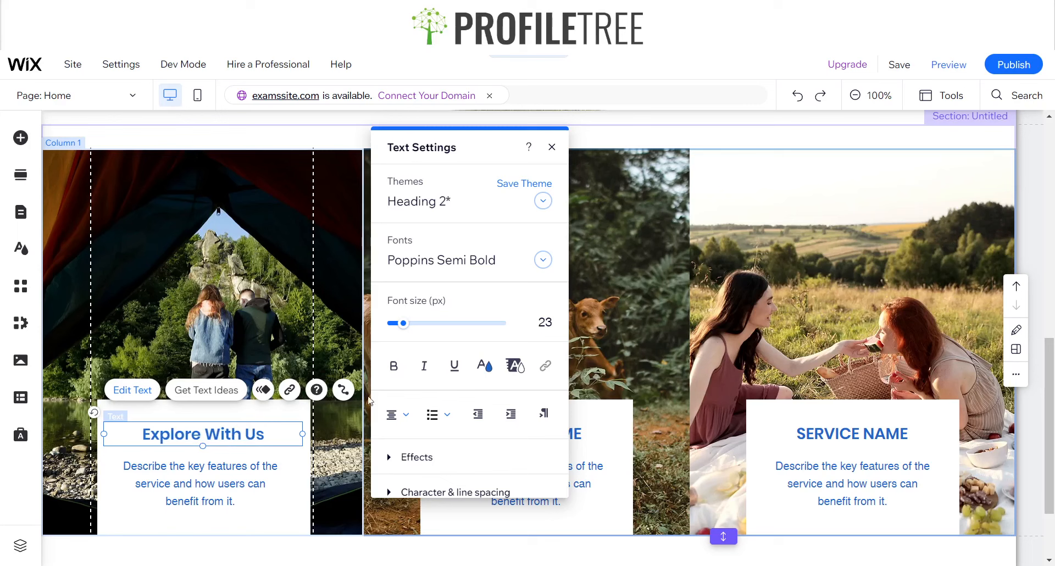
Format the "Explore With Us" heading in the Overlock font with the green colour #188167
{"action": "key", "text": "ctrl+a"}
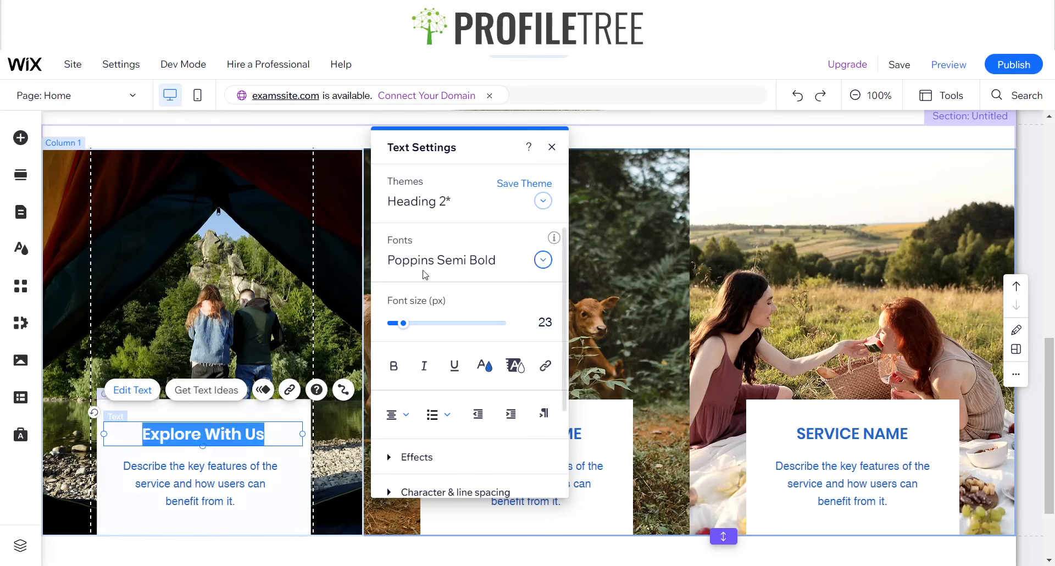
{"action": "left_click", "coordinate": [421, 270]}
{"action": "type", "text": "Open Sans"}
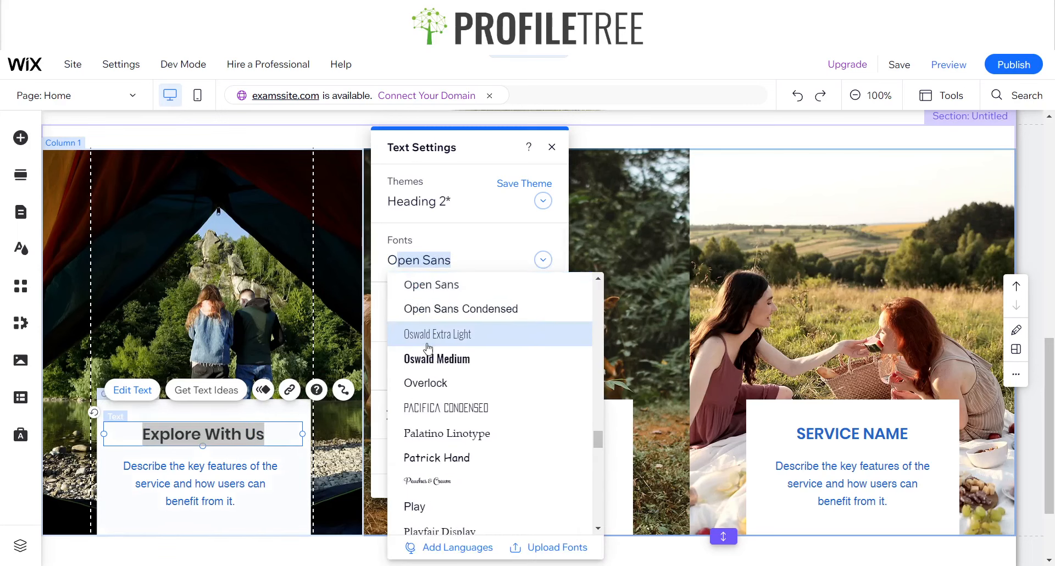
{"action": "left_click", "coordinate": [430, 383]}
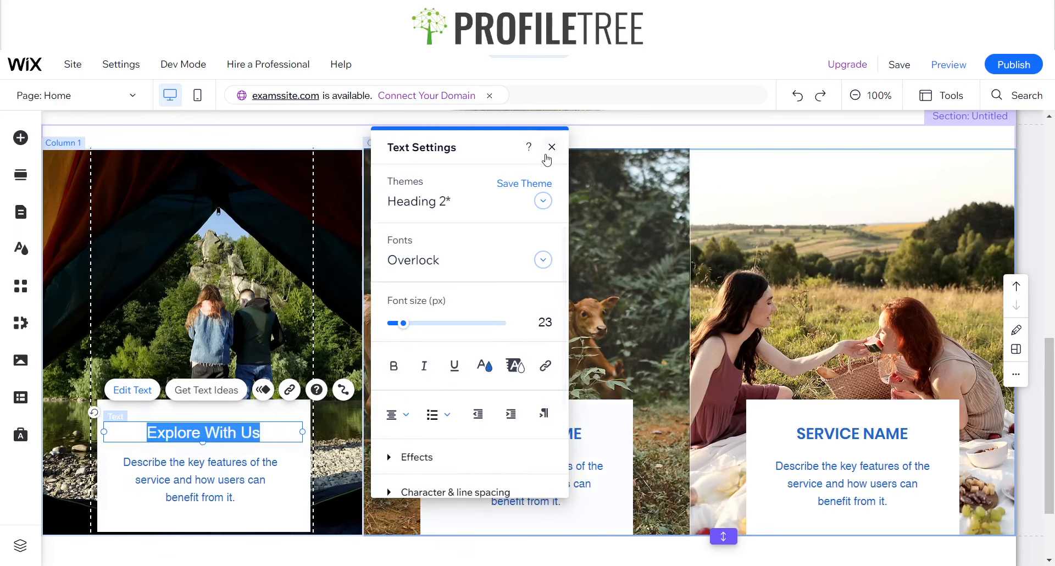
{"action": "left_click", "coordinate": [484, 366]}
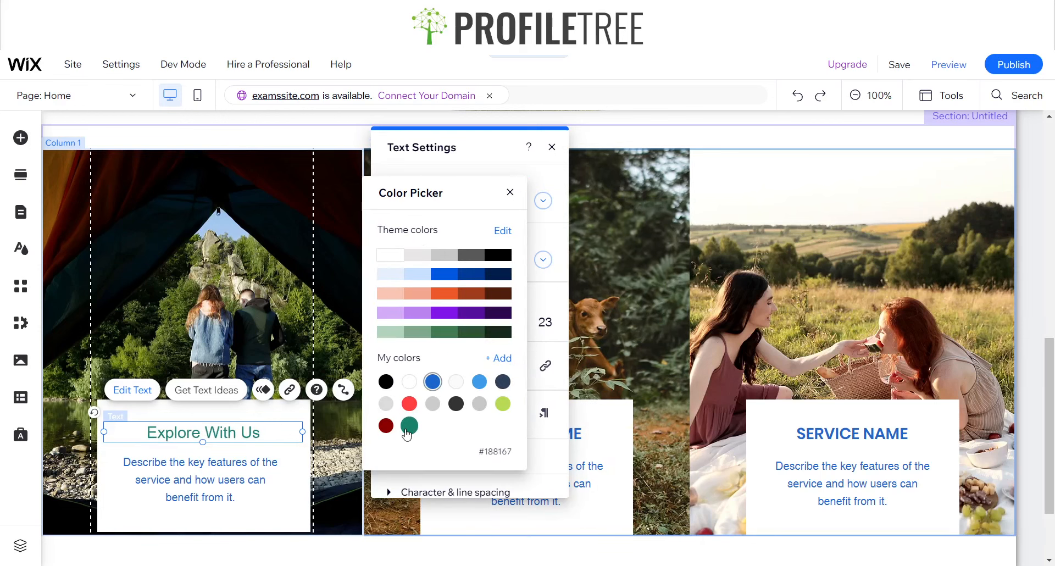
{"action": "left_click", "coordinate": [510, 193]}
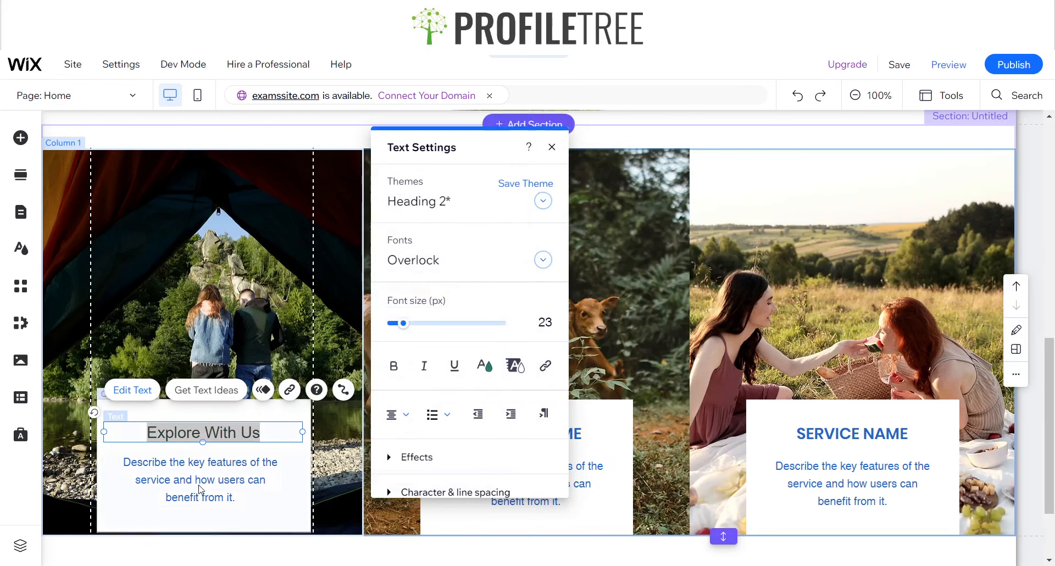
Set the first column's description text colour to the green #188167
{"action": "left_click", "coordinate": [200, 487]}
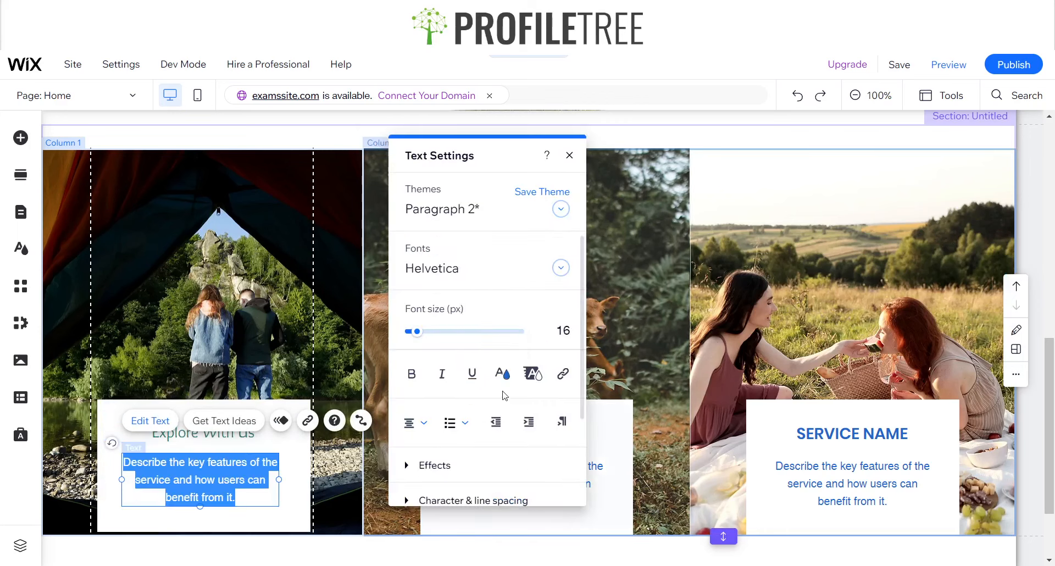
{"action": "left_click", "coordinate": [501, 371]}
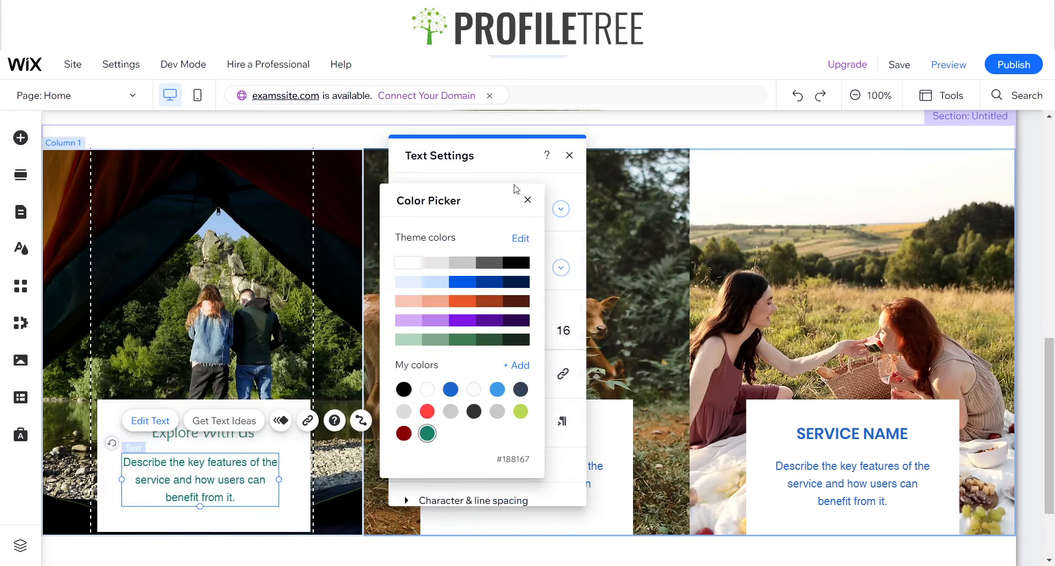
{"action": "left_click", "coordinate": [524, 199]}
{"action": "left_click", "coordinate": [569, 155]}
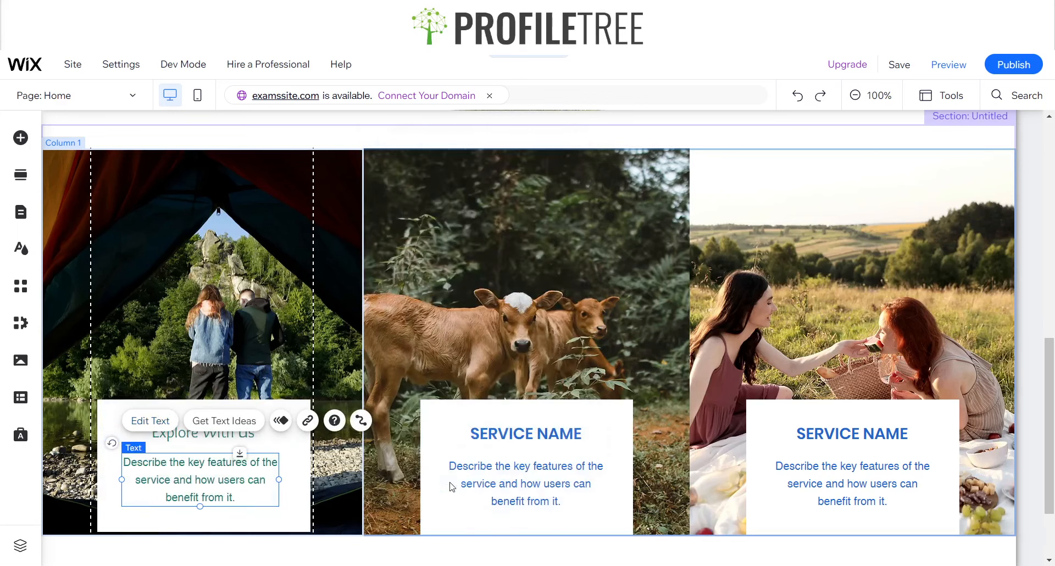
Format the middle column's service name heading in the Overlock font with the green colour #188167
{"action": "left_click", "coordinate": [512, 440]}
{"action": "left_click", "coordinate": [455, 390]}
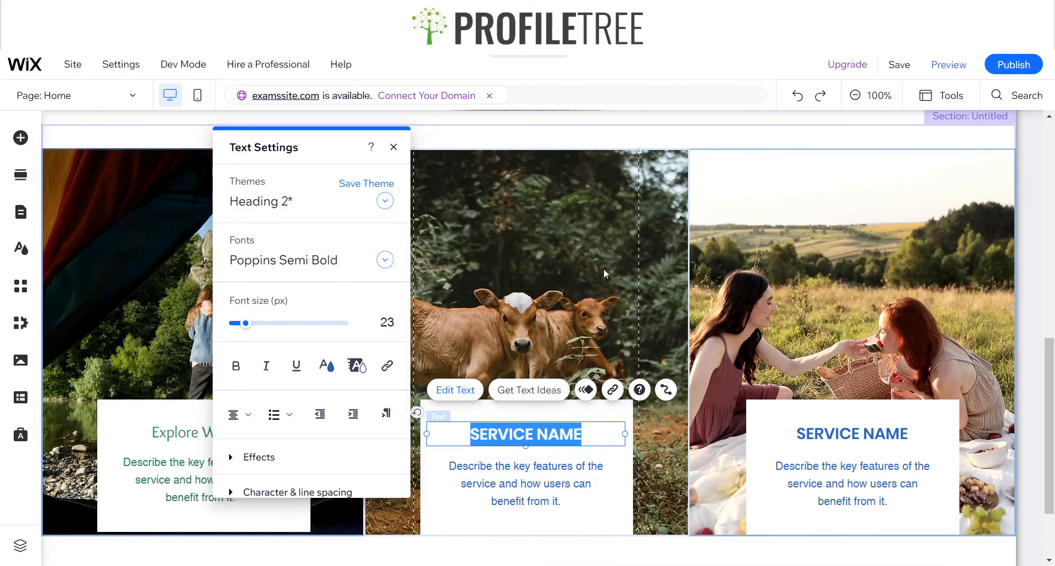
{"action": "left_click", "coordinate": [316, 264]}
{"action": "type", "text": "o"}
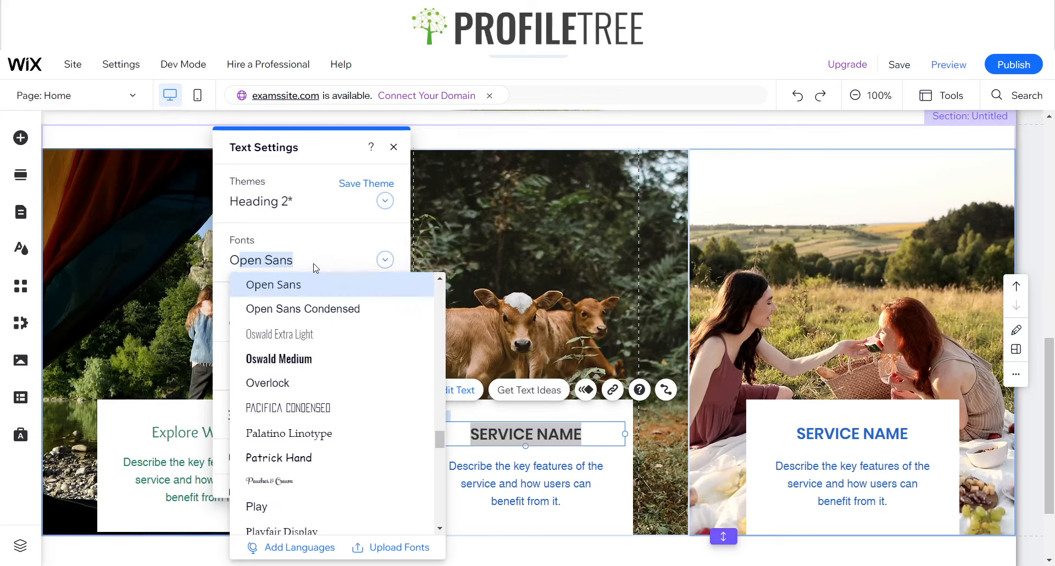
{"action": "scroll", "coordinate": [269, 338], "scroll_direction": "up", "scroll_amount": 2}
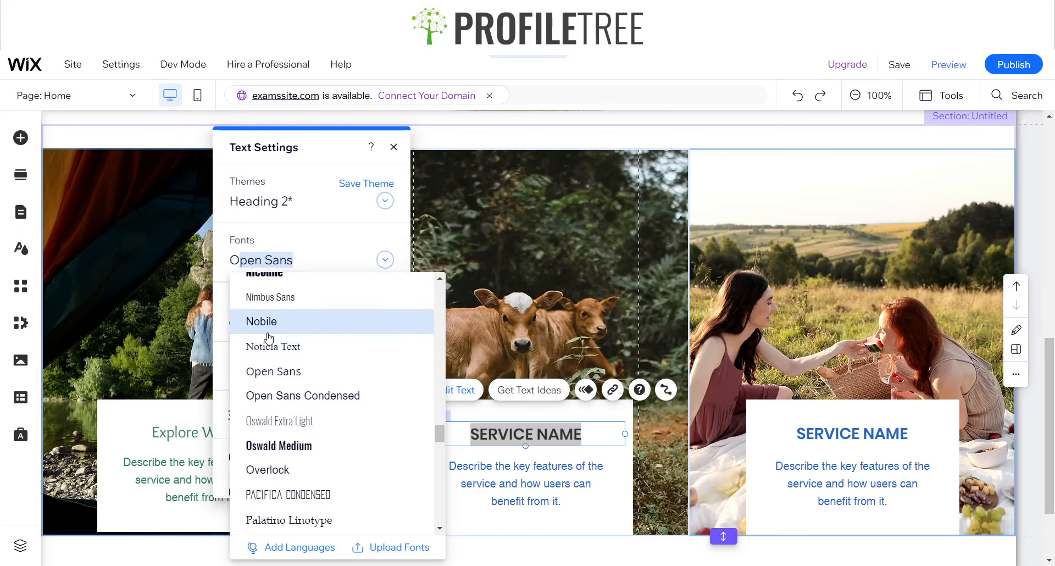
{"action": "left_click", "coordinate": [269, 469]}
{"action": "left_click", "coordinate": [331, 366]}
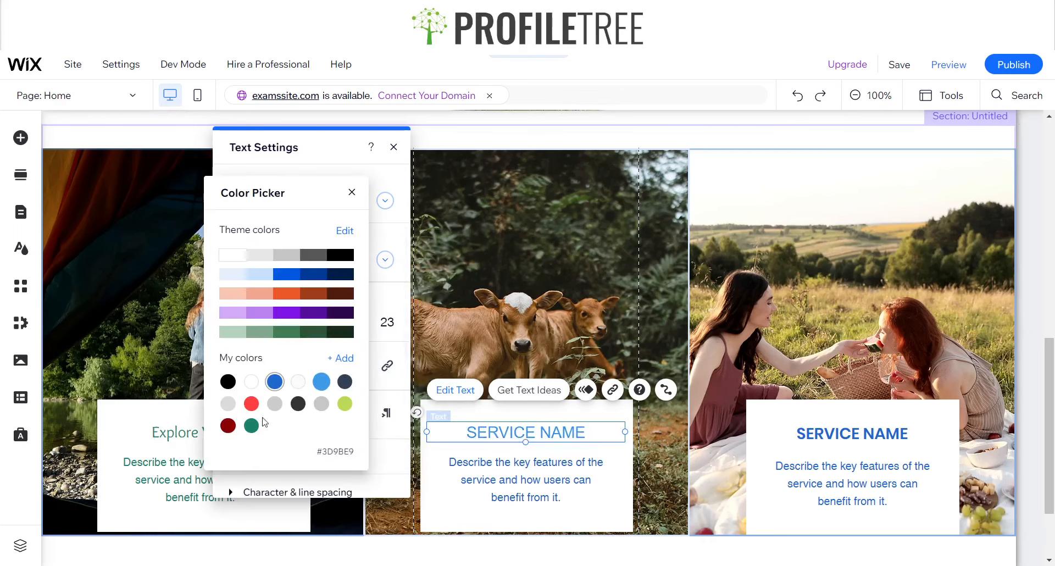
{"action": "left_click", "coordinate": [469, 471]}
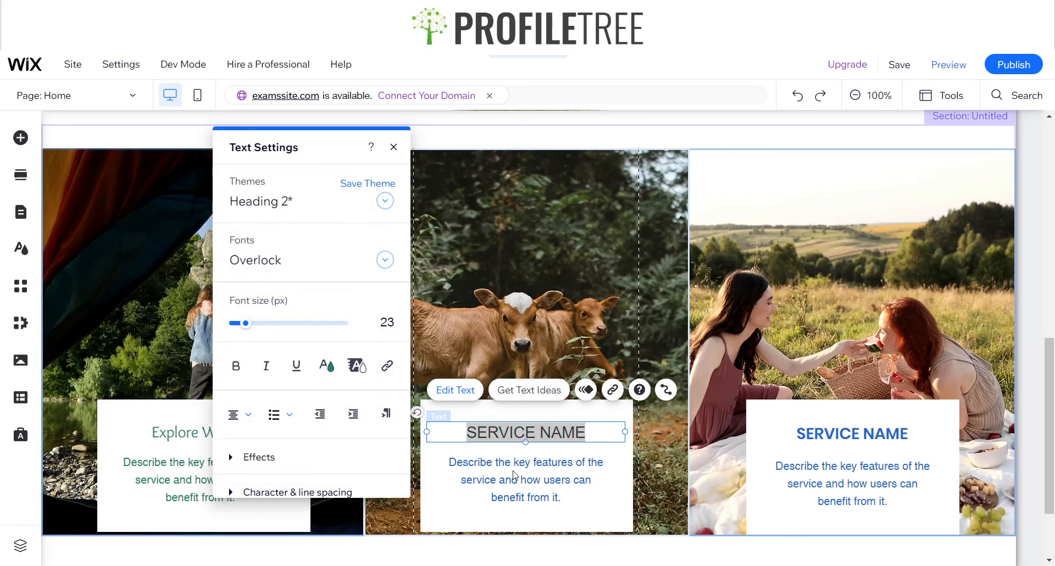
Set the middle column's description text colour to the green #188167
{"action": "left_click", "coordinate": [504, 464]}
{"action": "left_click", "coordinate": [480, 424]}
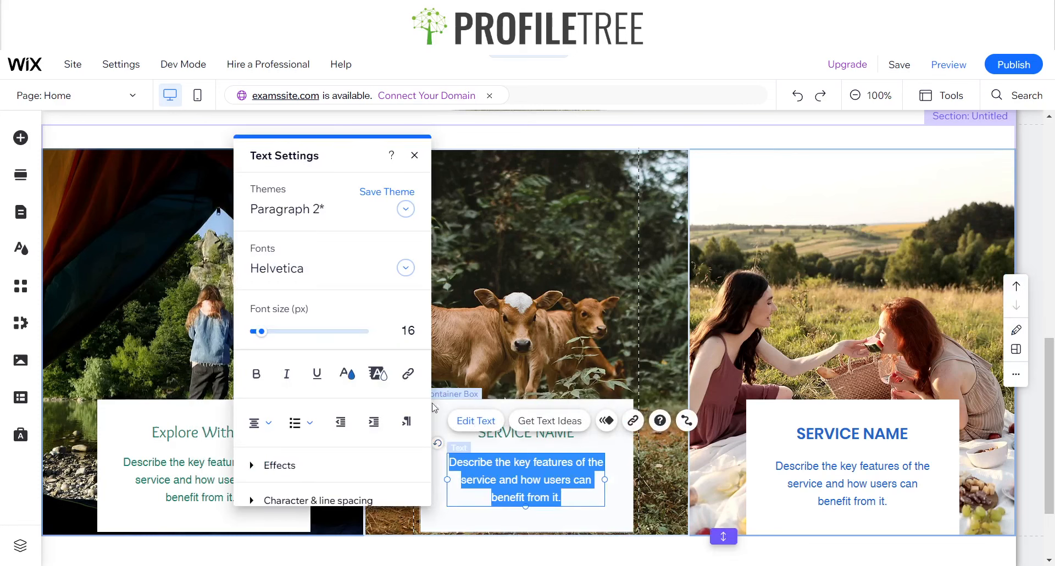
{"action": "left_click", "coordinate": [349, 375]}
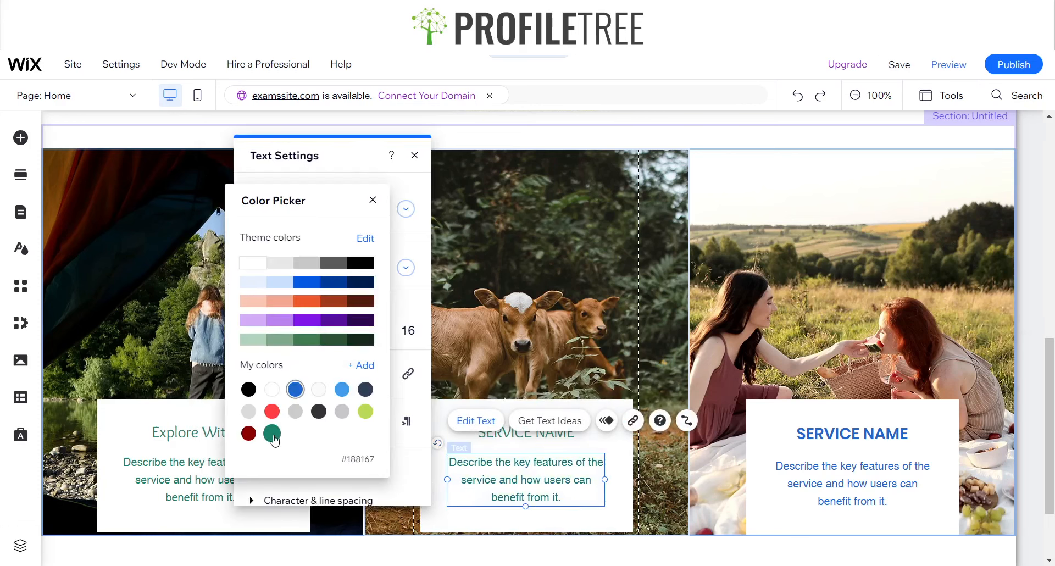
{"action": "left_click", "coordinate": [374, 205]}
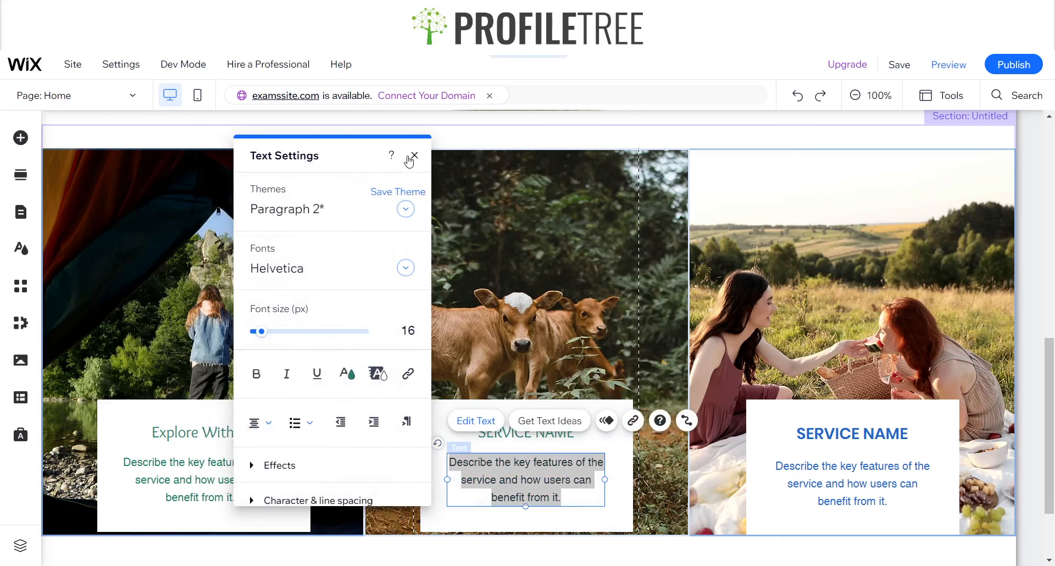
{"action": "left_click", "coordinate": [414, 155]}
Replace the middle column's service name heading with "Book With Us" in the Overlock font
{"action": "left_click", "coordinate": [525, 434]}
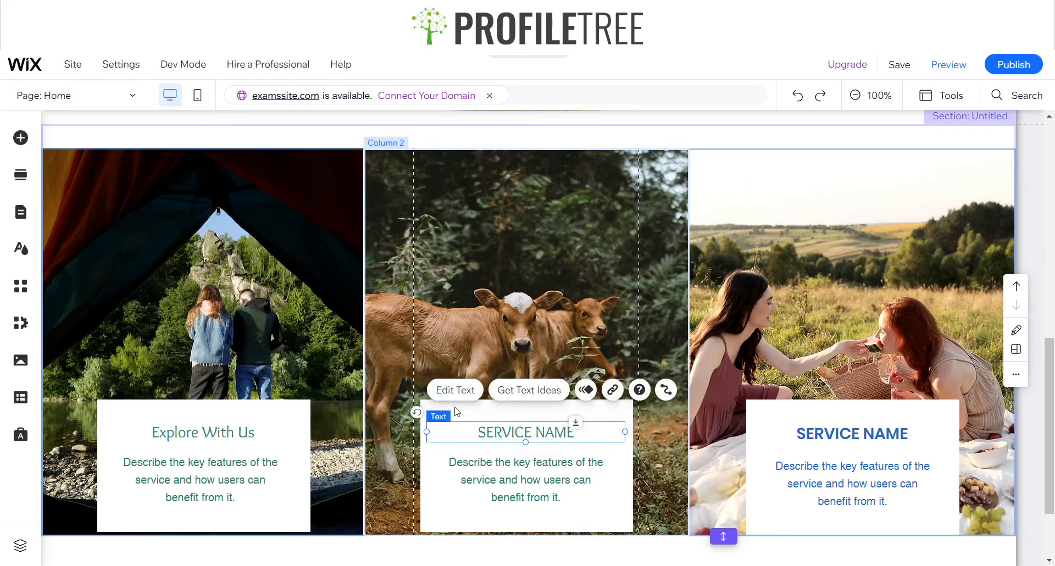
{"action": "left_click", "coordinate": [449, 390]}
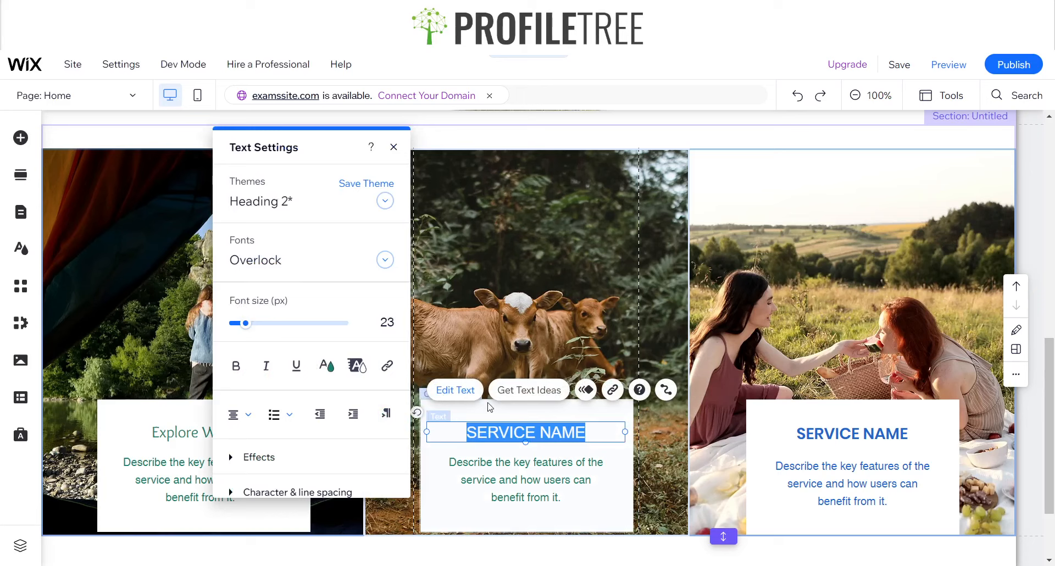
{"action": "type", "text": "Bookk"}
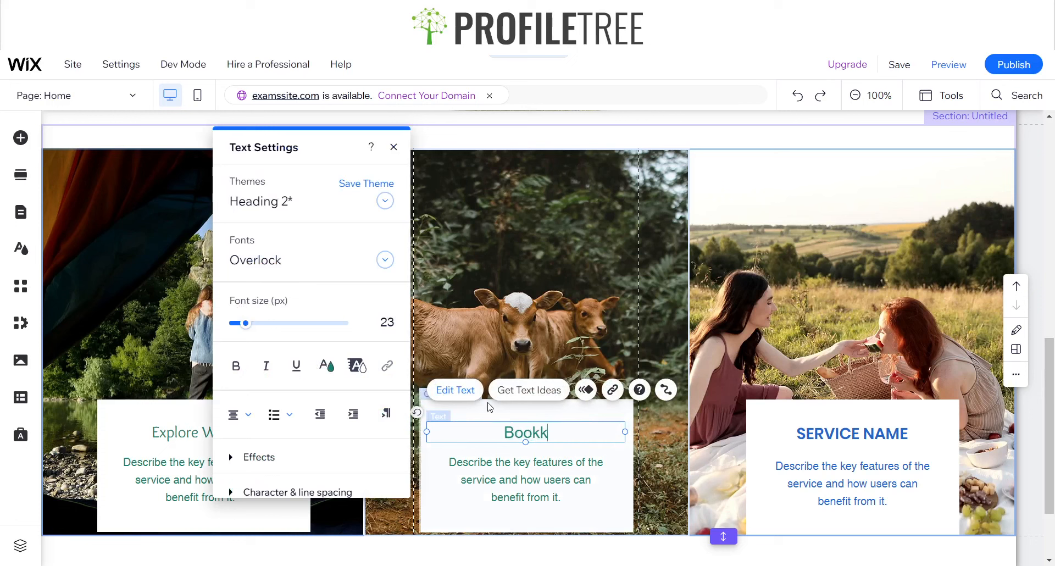
{"action": "key", "text": "ctrl+z"}
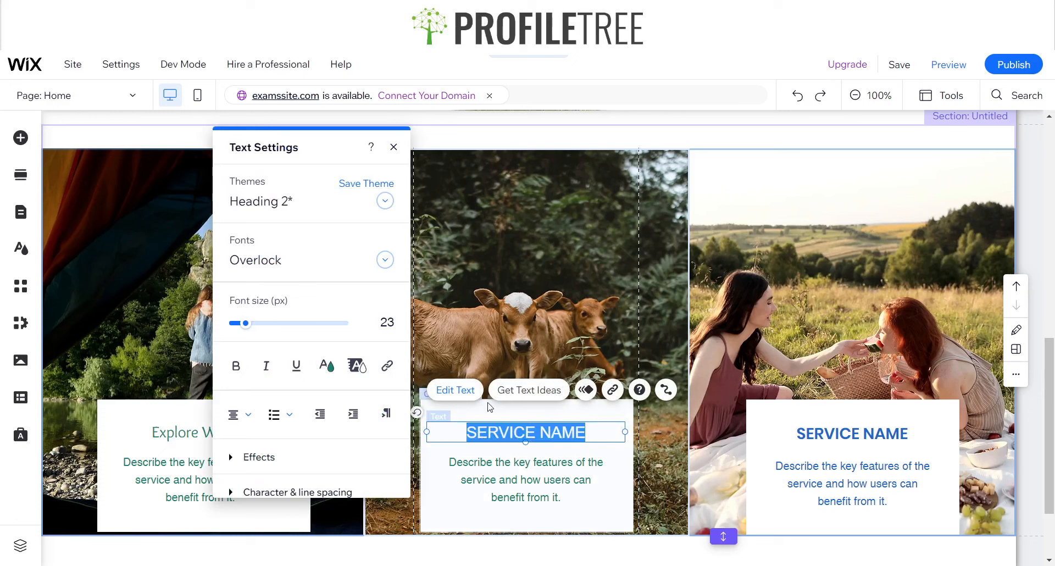
{"action": "type", "text": "Book With Us"}
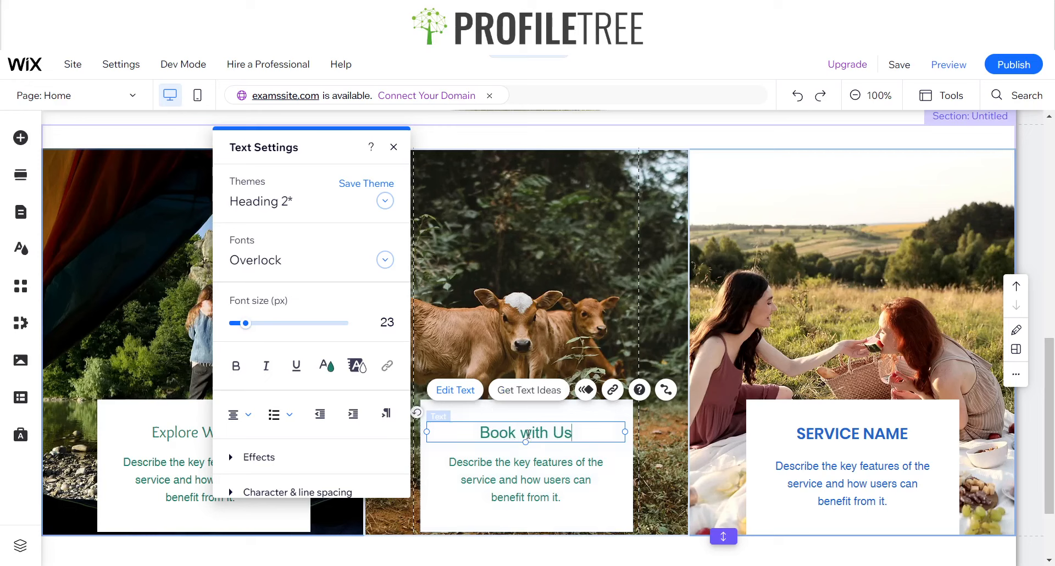
{"action": "key", "text": "ctrl+a"}
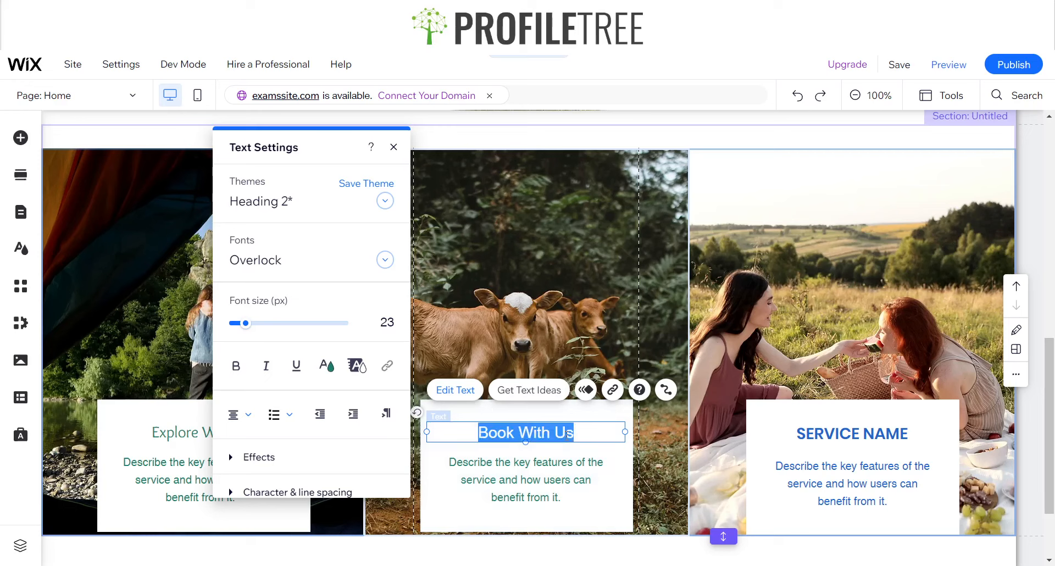
{"action": "left_click", "coordinate": [291, 264]}
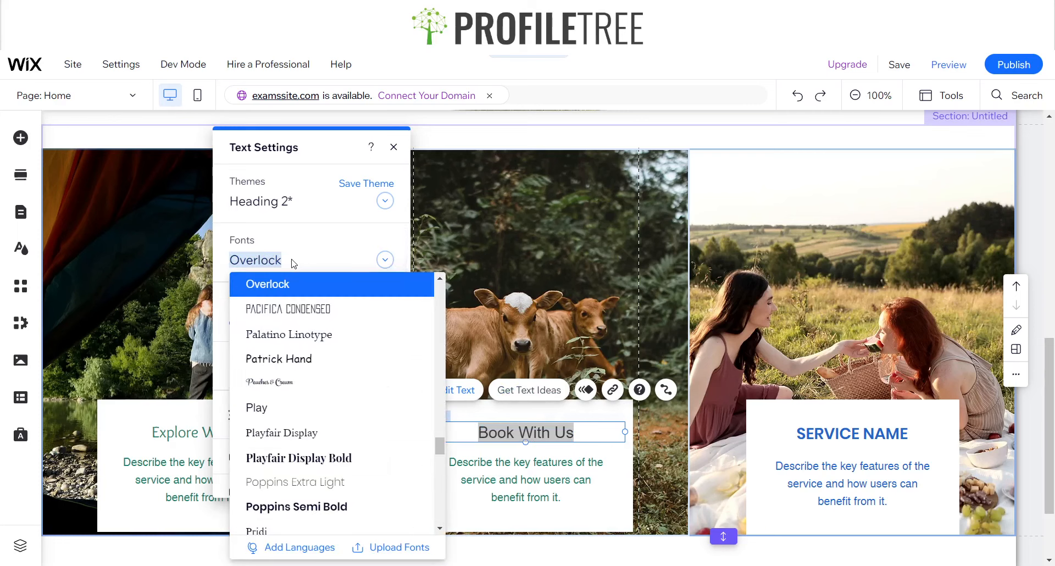
{"action": "left_click", "coordinate": [279, 285]}
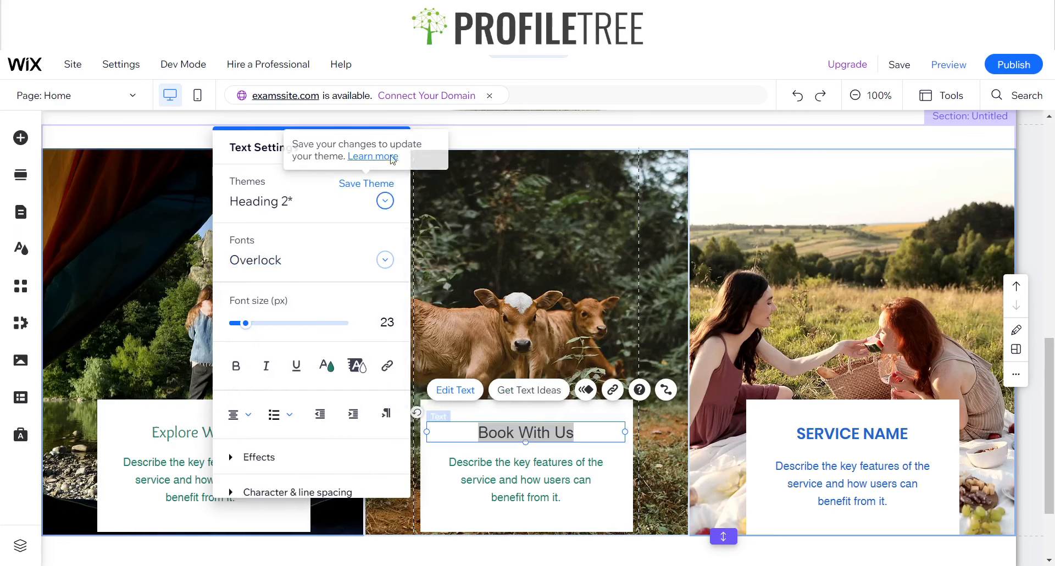
{"action": "left_click", "coordinate": [393, 147]}
{"action": "left_click", "coordinate": [210, 435]}
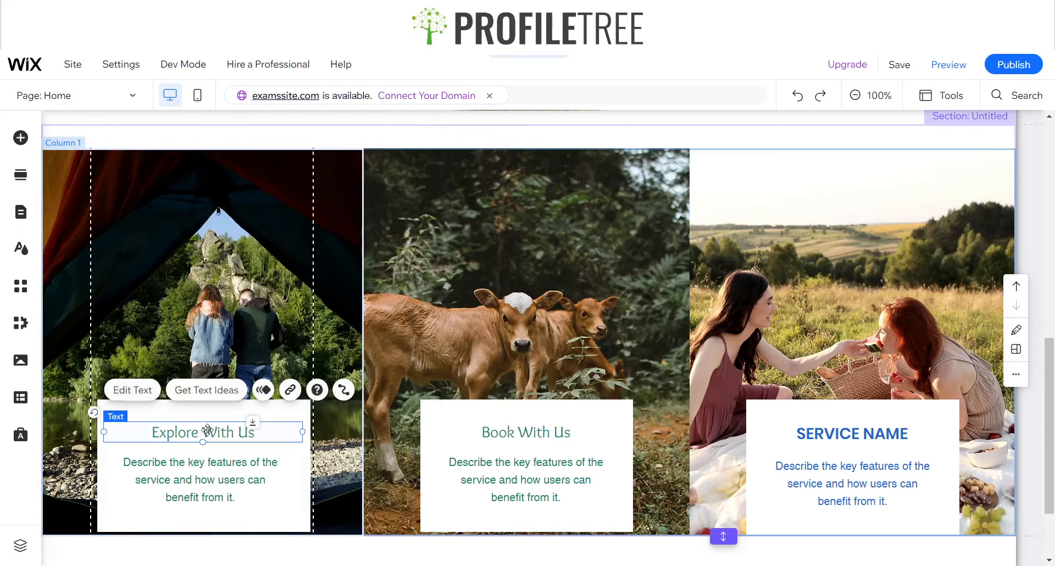
{"action": "left_click", "coordinate": [134, 390]}
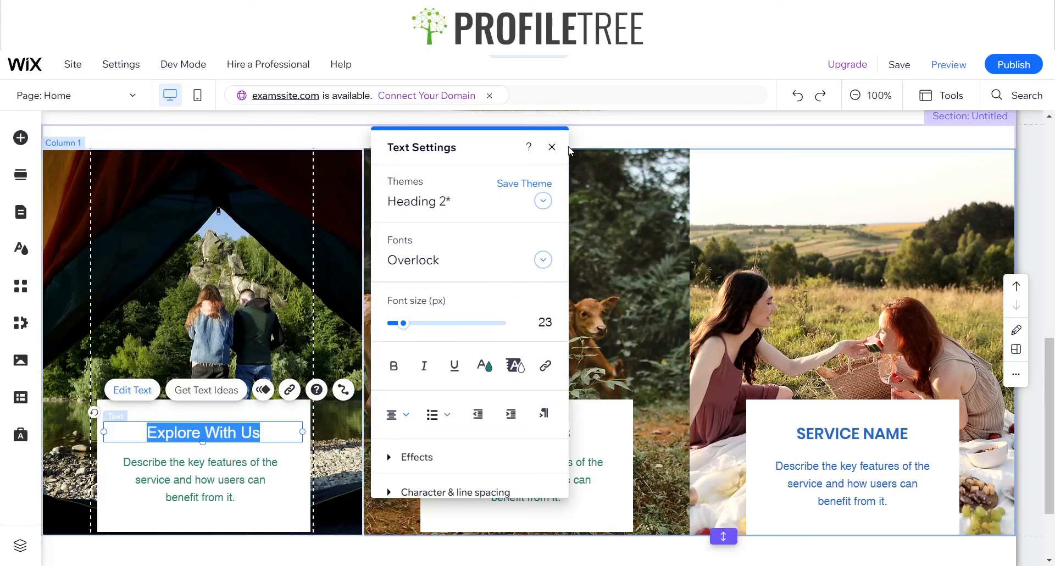
{"action": "left_click", "coordinate": [551, 146]}
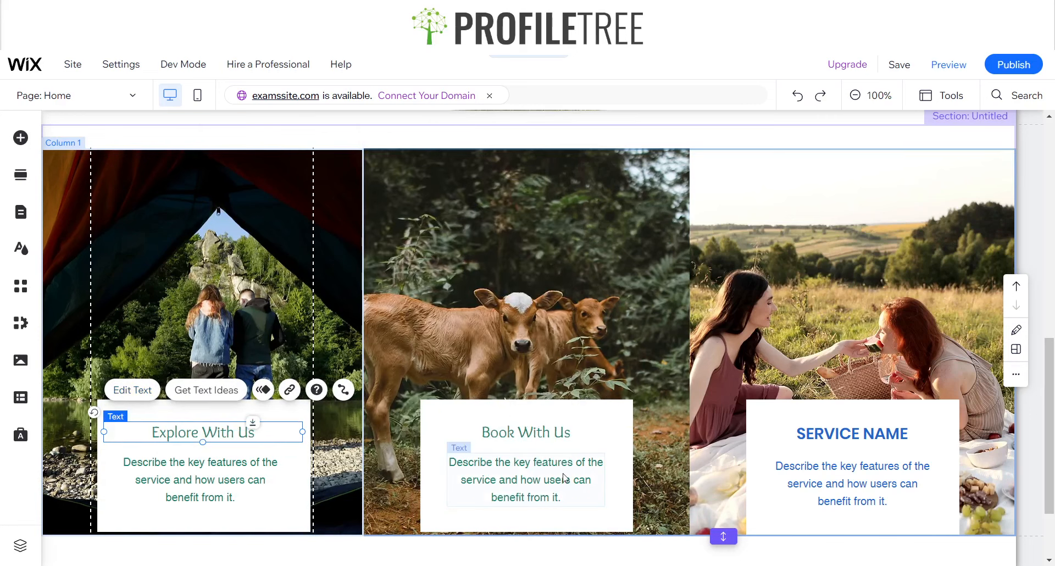
Replace the third column's service name heading with "Things To Do"
{"action": "left_click", "coordinate": [852, 439]}
{"action": "left_click", "coordinate": [851, 439]}
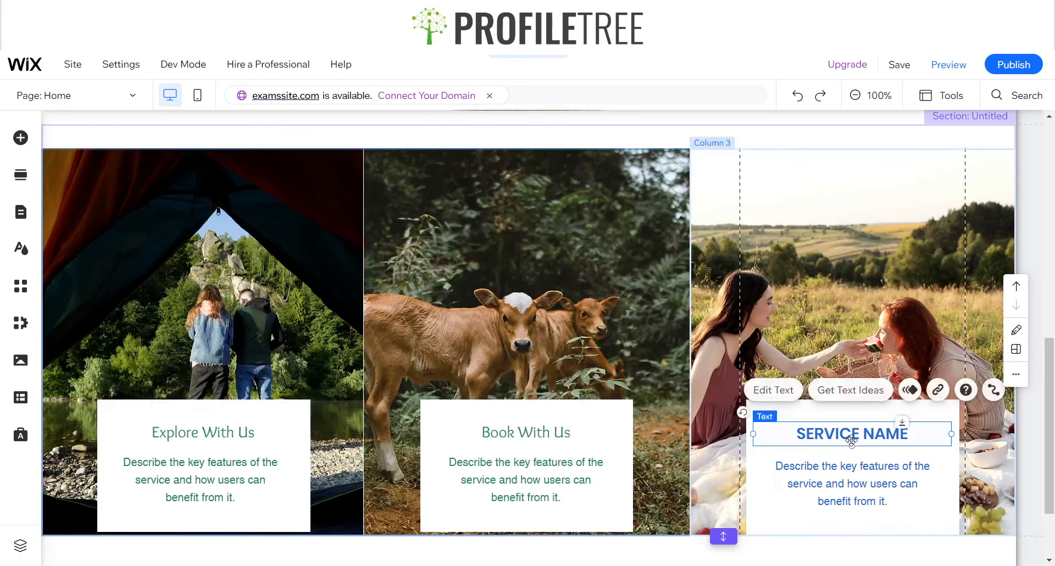
{"action": "left_click", "coordinate": [786, 390]}
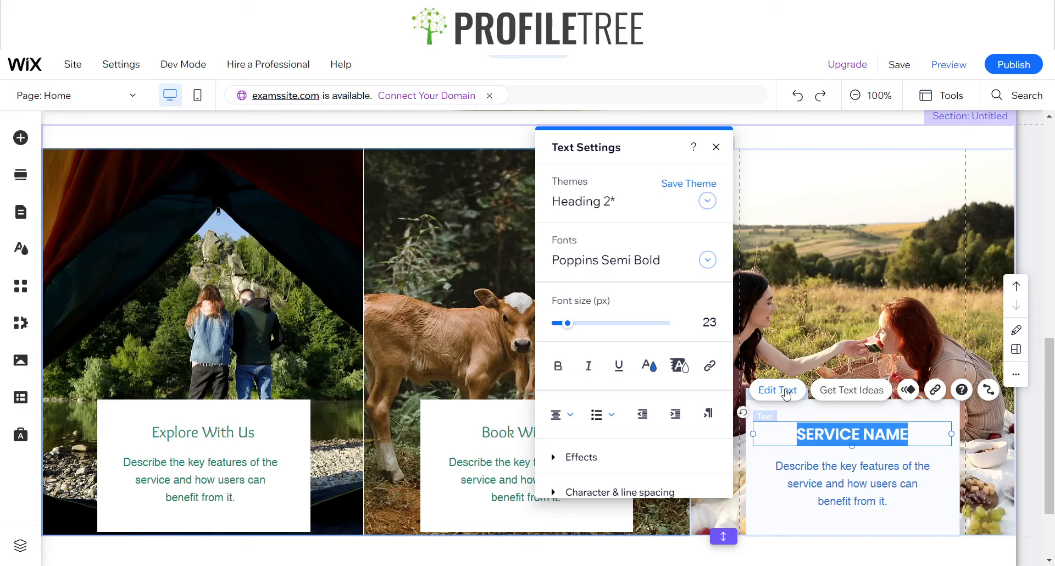
{"action": "type", "text": "Thing"}
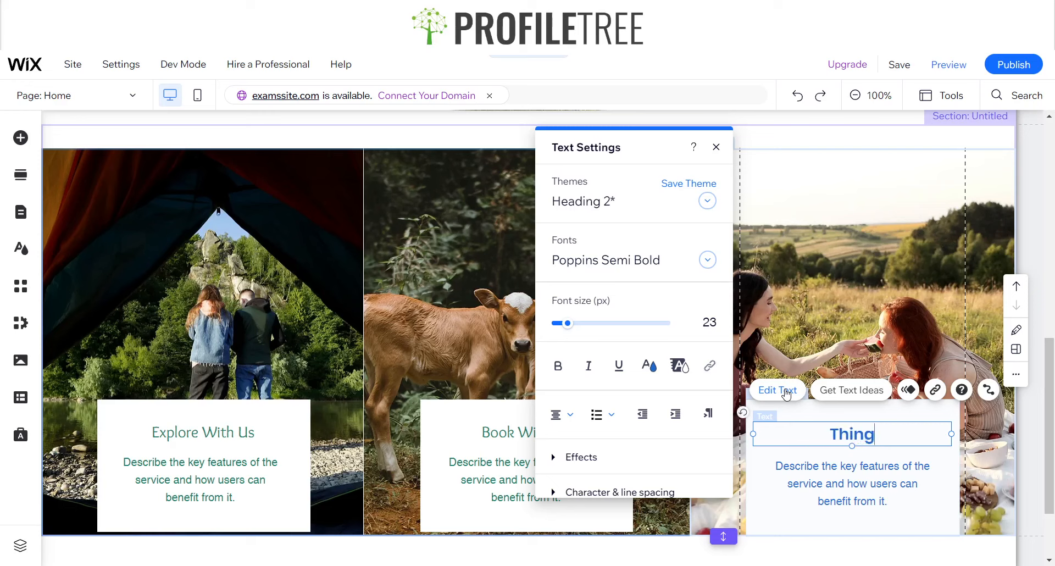
{"action": "type", "text": "s to Do"}
{"action": "key", "text": "BackSpace"}
{"action": "key", "text": "BackSpace"}
{"action": "key", "text": "BackSpace"}
{"action": "type", "text": "Do"}
Format the "Things To Do" heading in the Overlock font with the green colour #188167
{"action": "key", "text": "ctrl+a"}
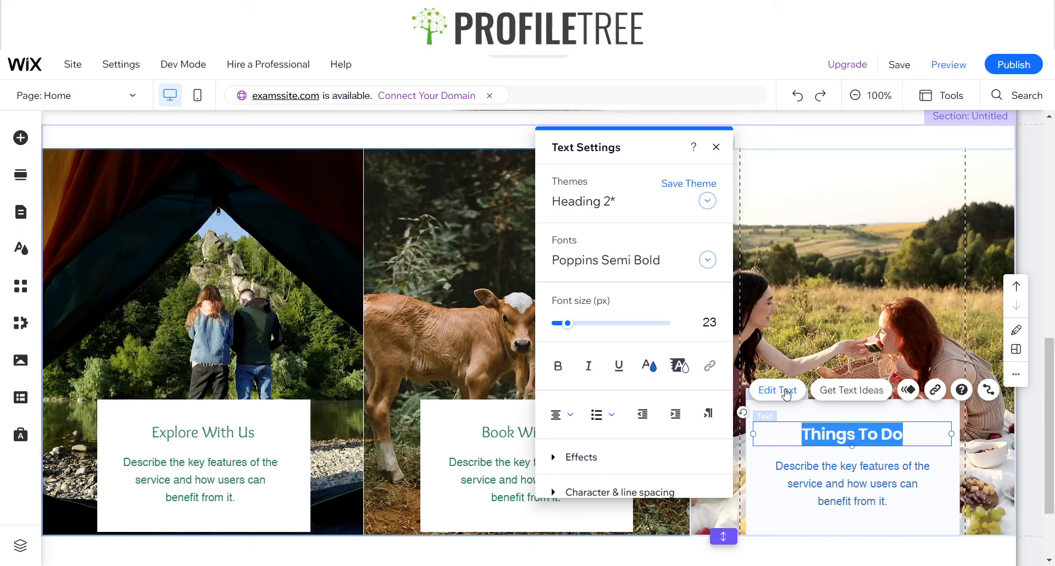
{"action": "left_click", "coordinate": [604, 260]}
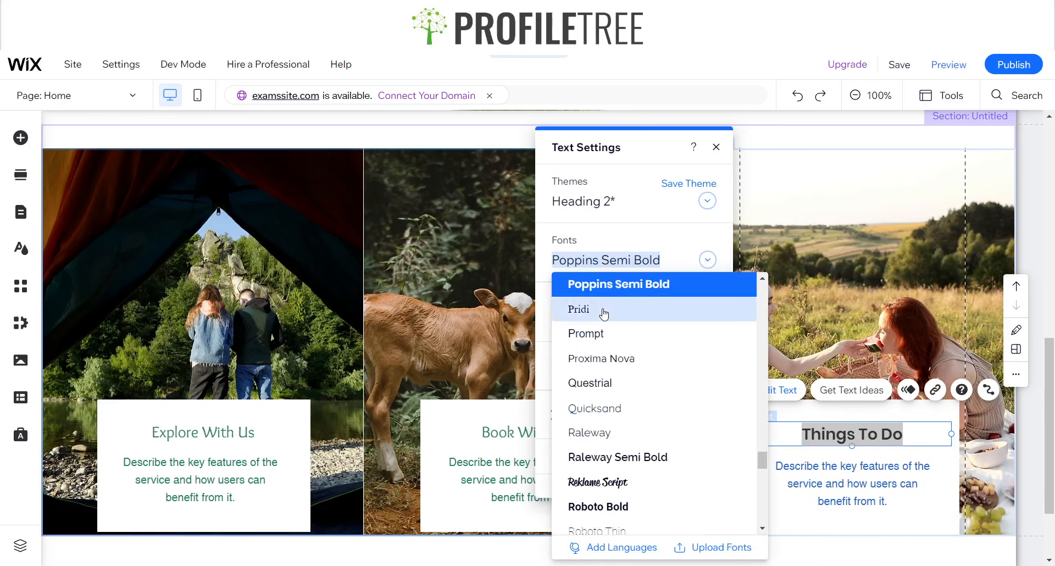
{"action": "type", "text": "Overlock"}
{"action": "left_click", "coordinate": [596, 383]}
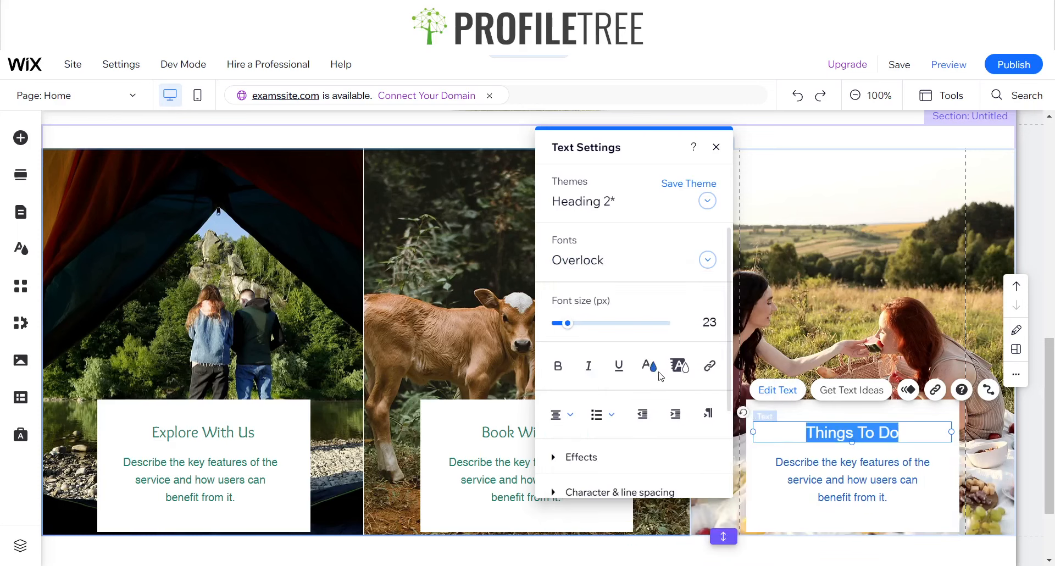
{"action": "left_click", "coordinate": [673, 363]}
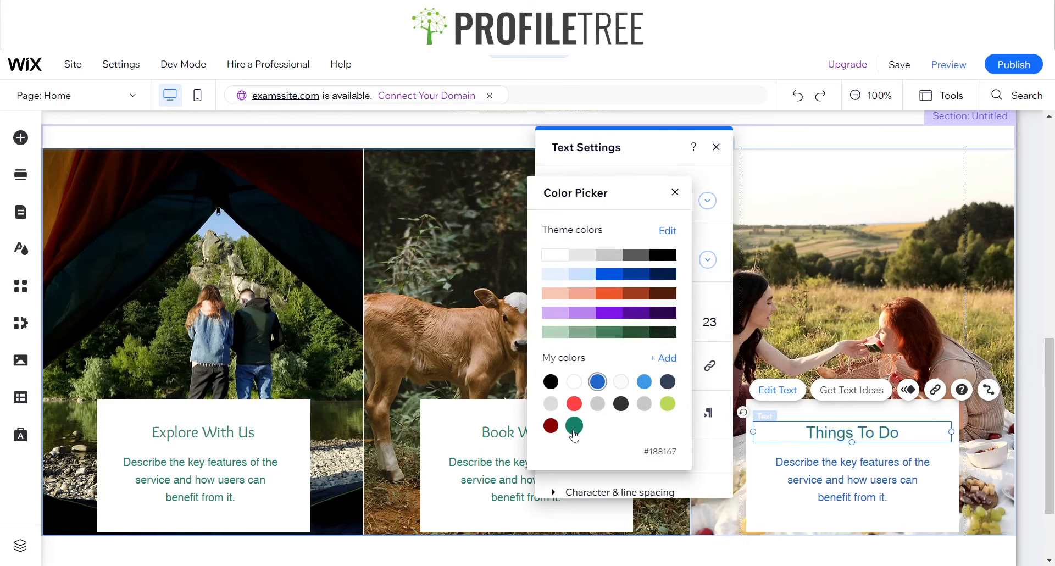
{"action": "left_click", "coordinate": [675, 193]}
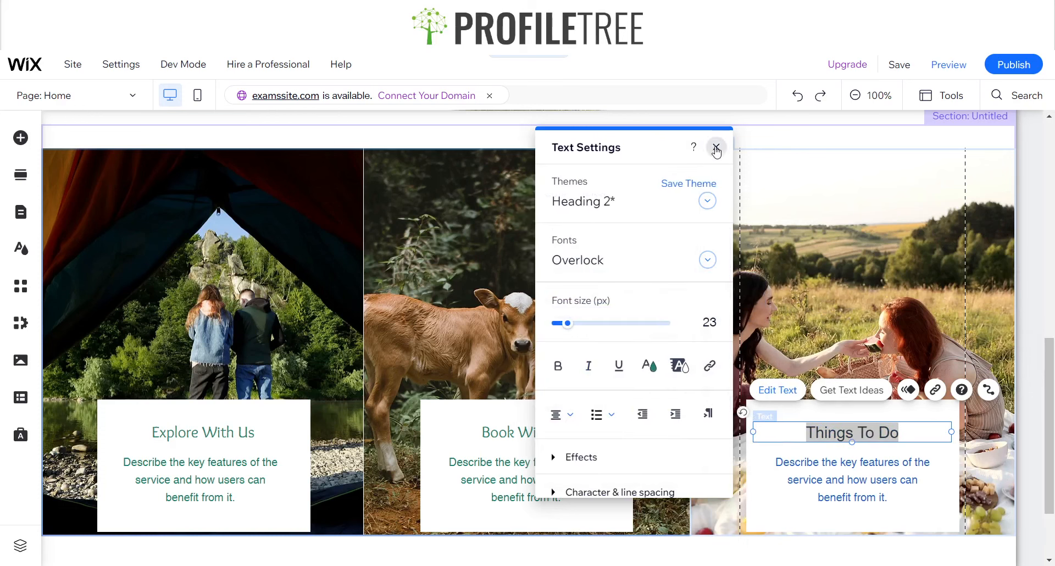
{"action": "left_click", "coordinate": [716, 147]}
Set the third column's description text colour to the green #188167
{"action": "left_click", "coordinate": [851, 479]}
{"action": "left_click", "coordinate": [777, 420]}
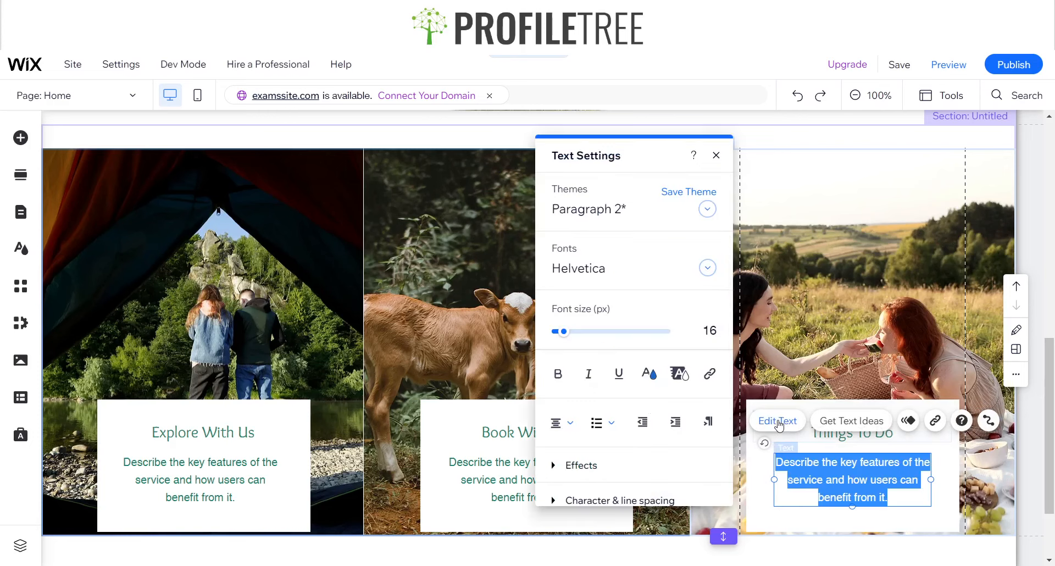
{"action": "left_click", "coordinate": [648, 373]}
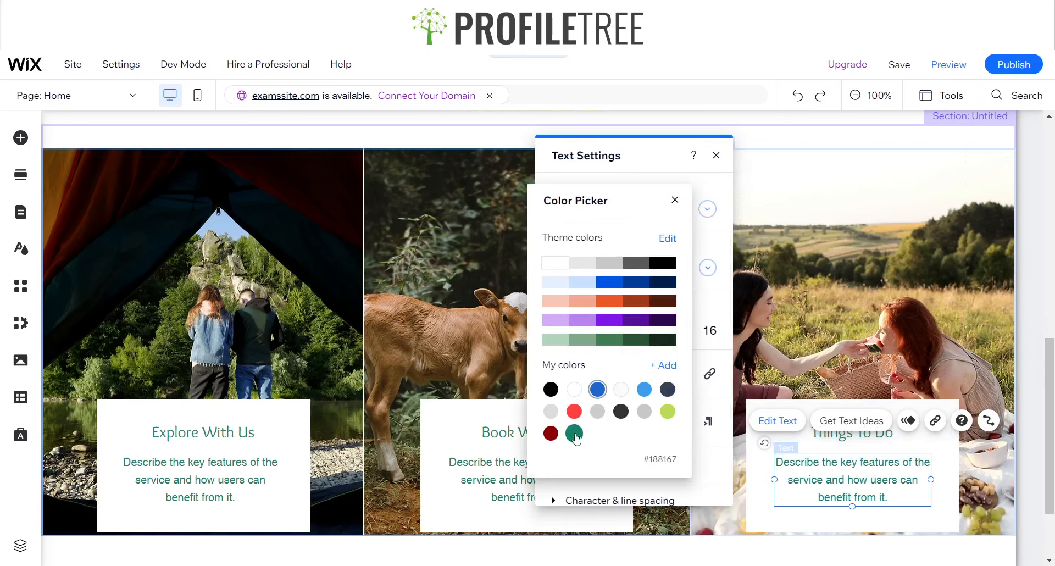
{"action": "left_click", "coordinate": [674, 202]}
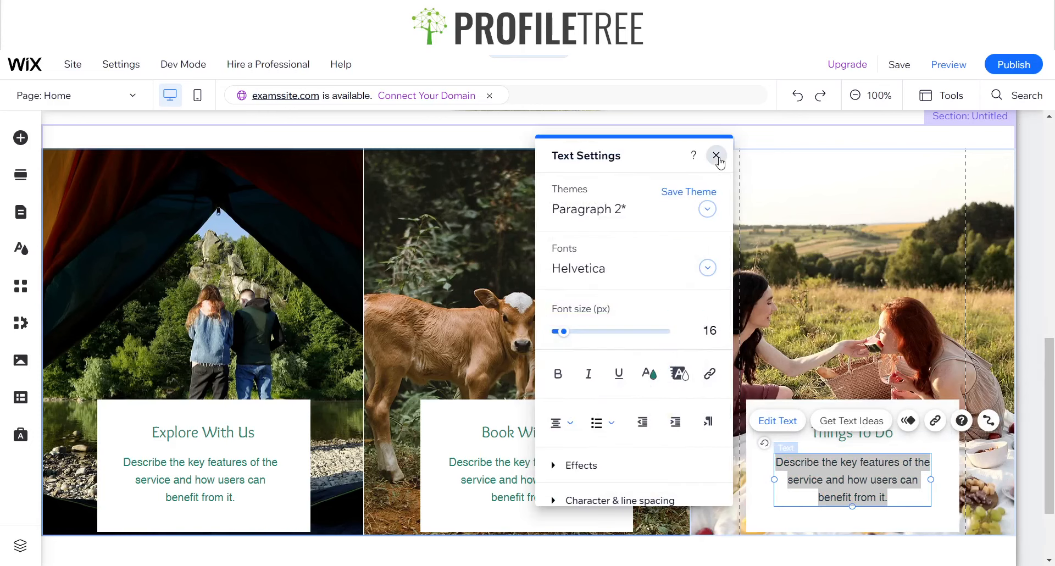
{"action": "left_click", "coordinate": [717, 156]}
{"action": "scroll", "coordinate": [573, 470], "scroll_direction": "down", "scroll_amount": 2}
{"action": "scroll", "coordinate": [575, 470], "scroll_direction": "up", "scroll_amount": 5}
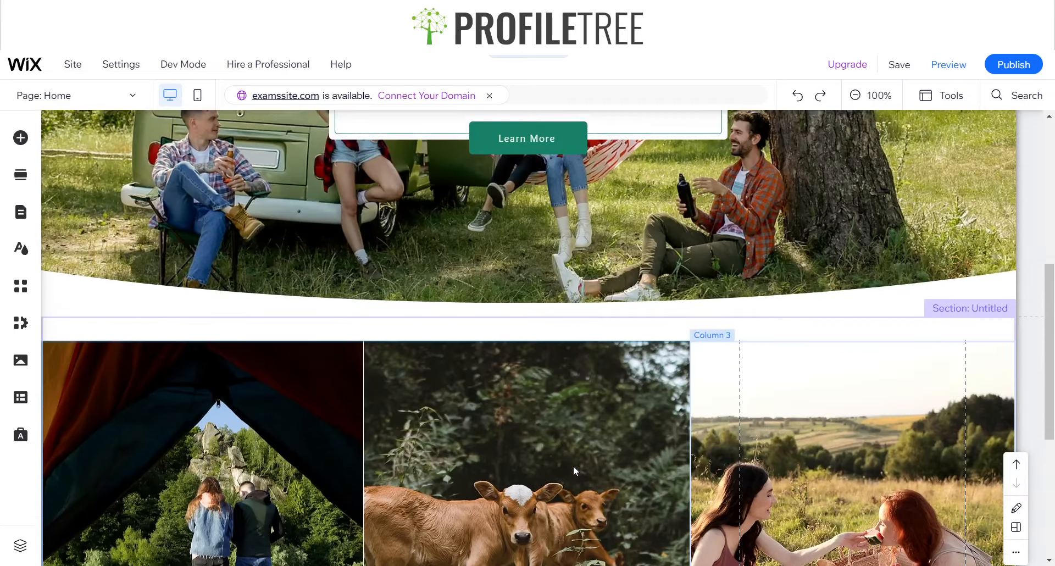
{"action": "scroll", "coordinate": [516, 459], "scroll_direction": "down", "scroll_amount": 3}
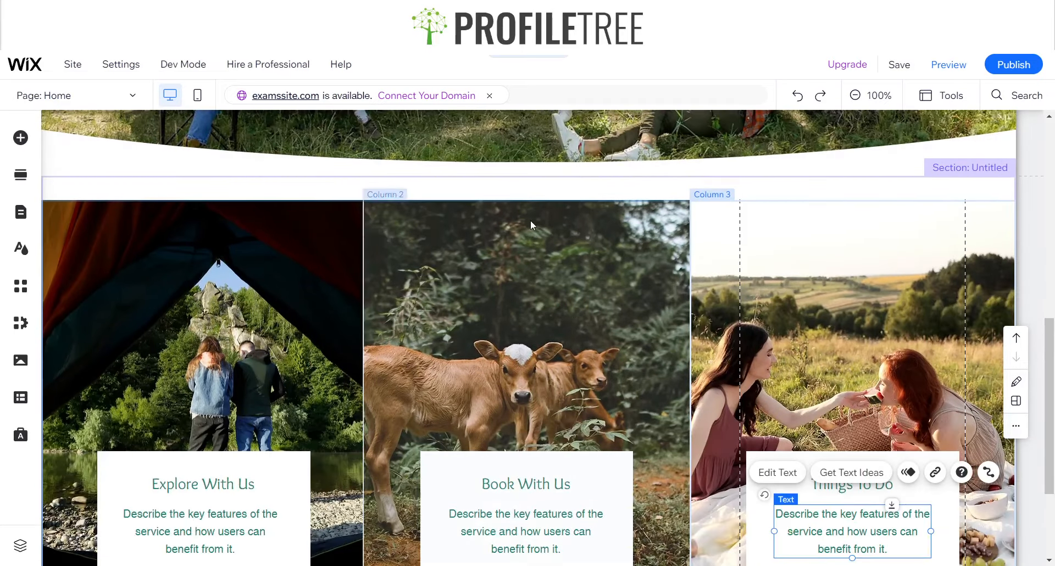
Look over the Hero section and the three-column services section of the home page
{"action": "left_click", "coordinate": [531, 221]}
{"action": "left_click", "coordinate": [470, 186]}
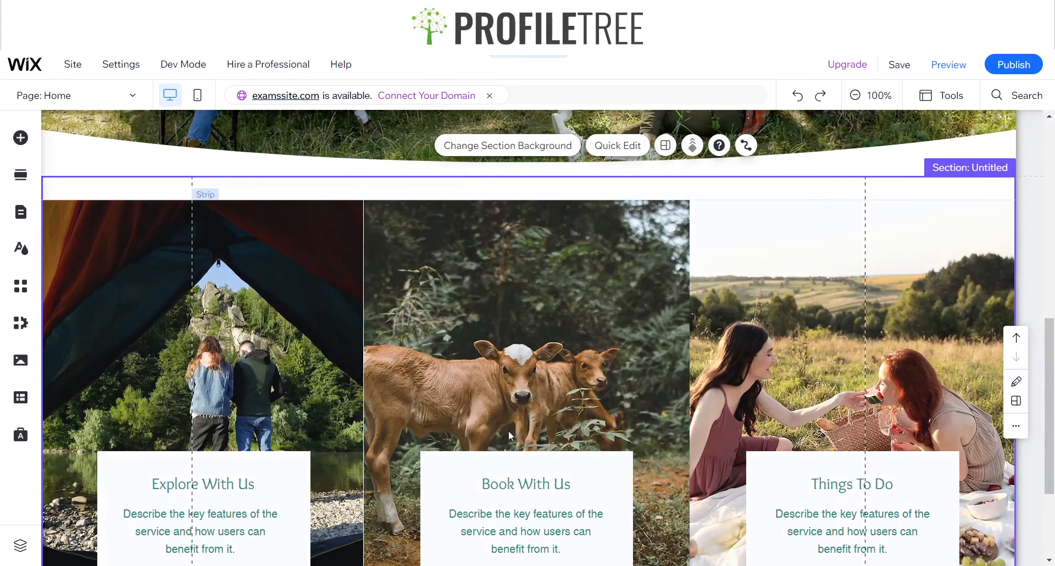
{"action": "scroll", "coordinate": [508, 430], "scroll_direction": "up", "scroll_amount": 1}
{"action": "scroll", "coordinate": [508, 430], "scroll_direction": "down", "scroll_amount": 4}
{"action": "scroll", "coordinate": [509, 430], "scroll_direction": "up", "scroll_amount": 8}
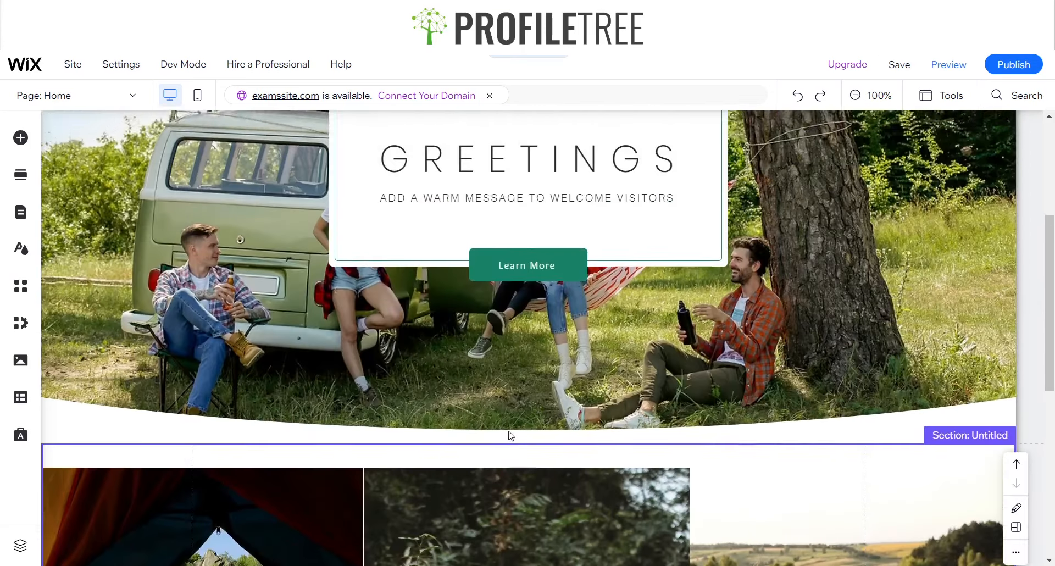
{"action": "scroll", "coordinate": [510, 435], "scroll_direction": "down", "scroll_amount": 3}
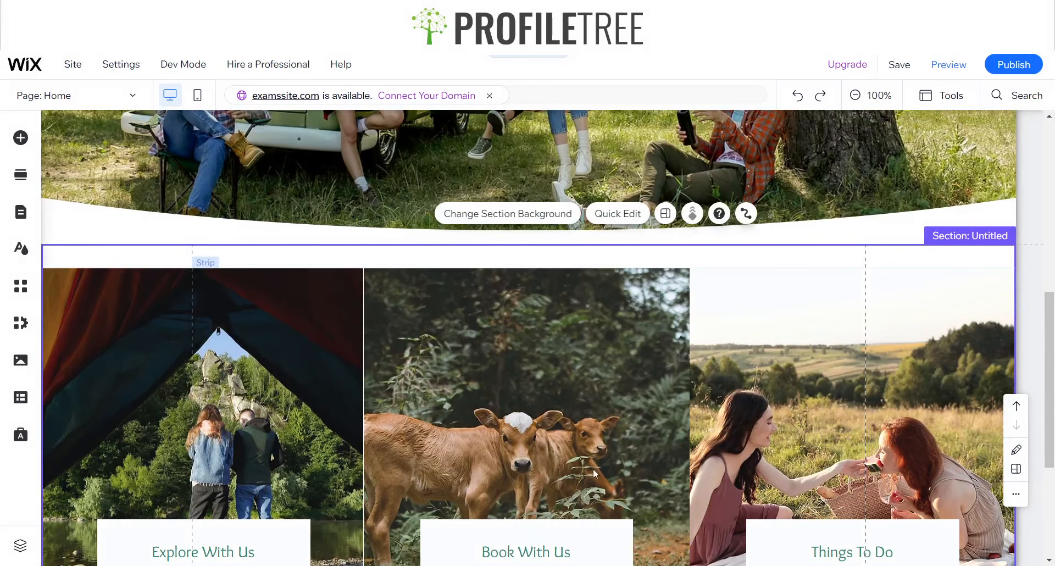
{"action": "scroll", "coordinate": [592, 468], "scroll_direction": "up", "scroll_amount": 3}
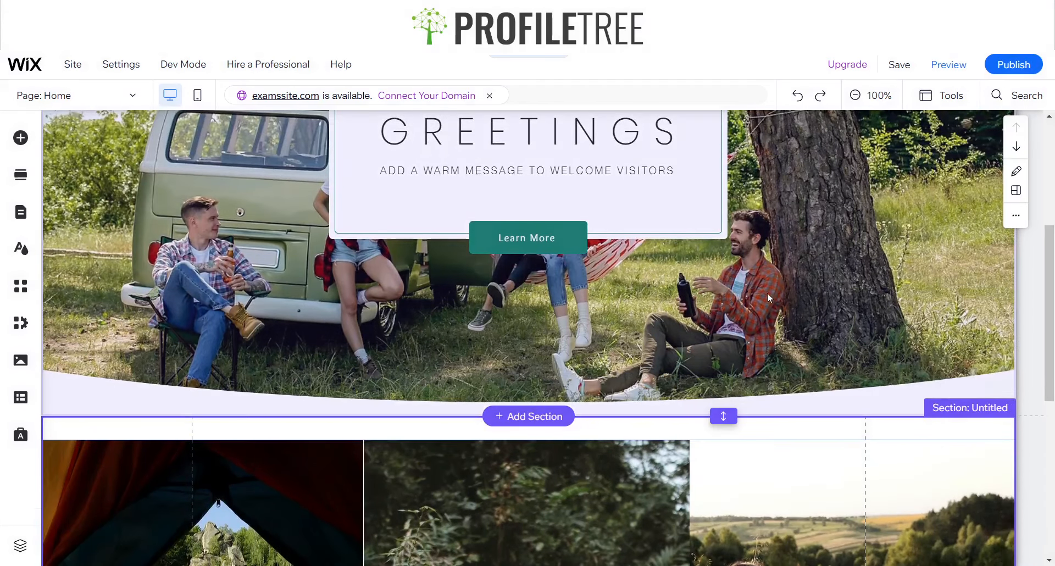
{"action": "scroll", "coordinate": [767, 293], "scroll_direction": "up", "scroll_amount": 5}
{"action": "scroll", "coordinate": [745, 341], "scroll_direction": "down", "scroll_amount": 10}
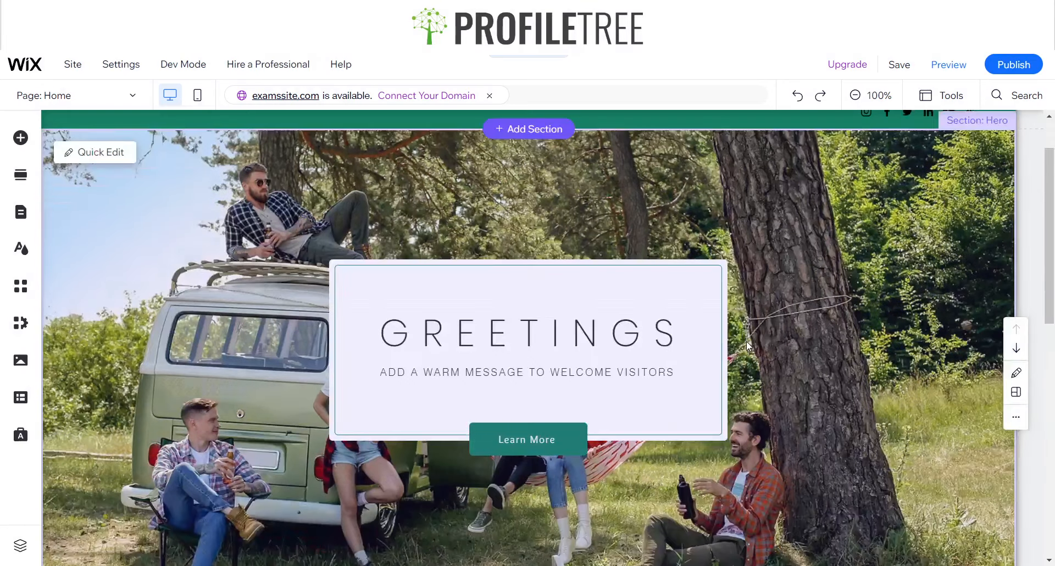
{"action": "scroll", "coordinate": [633, 381], "scroll_direction": "down", "scroll_amount": 2}
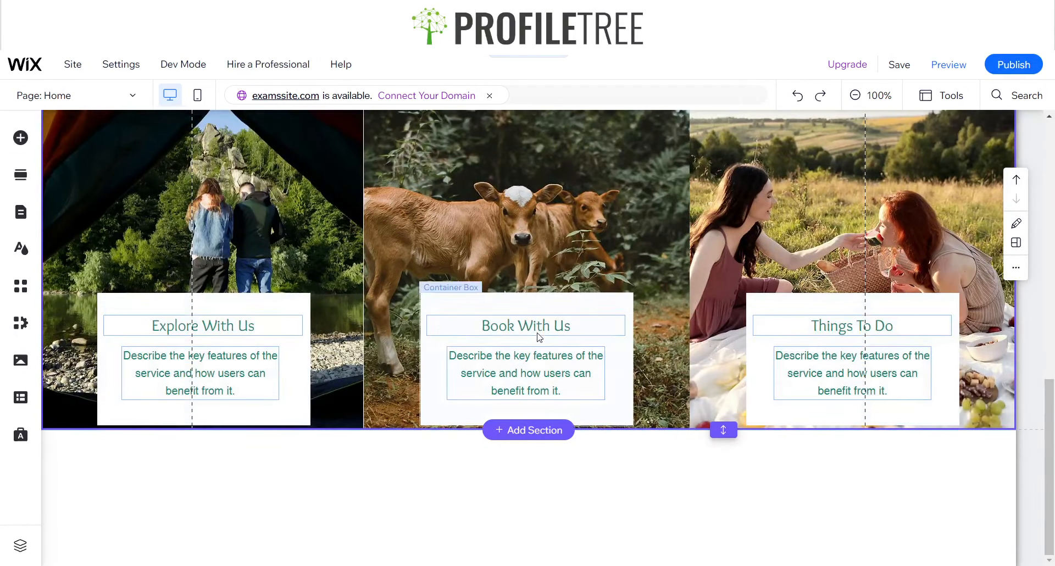
{"action": "scroll", "coordinate": [871, 305], "scroll_direction": "up", "scroll_amount": 10}
{"action": "scroll", "coordinate": [871, 306], "scroll_direction": "down", "scroll_amount": 5}
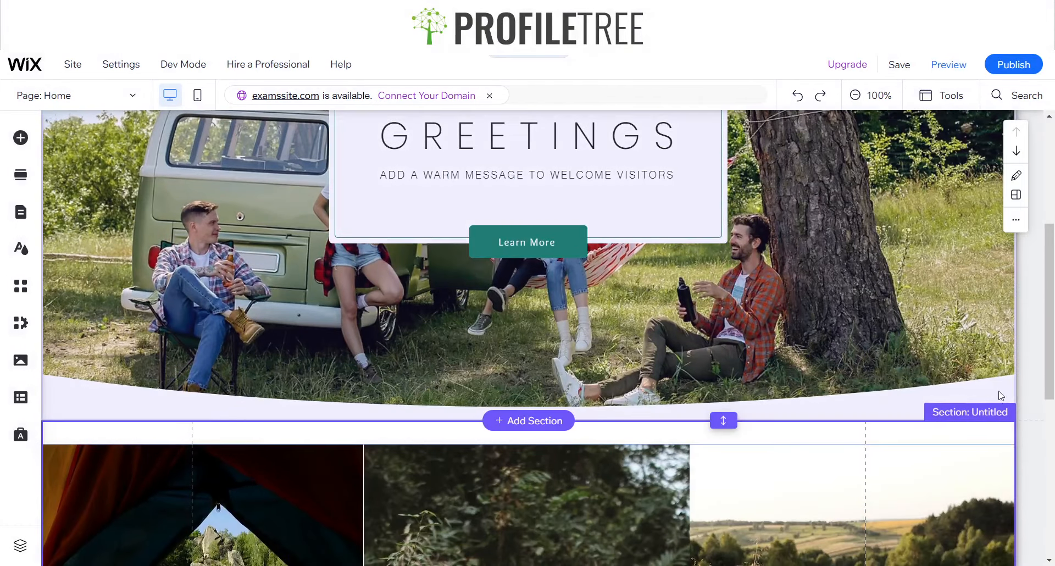
Name the three-column services section "Shop"
{"action": "left_click", "coordinate": [993, 416]}
{"action": "type", "text": "Shop"}
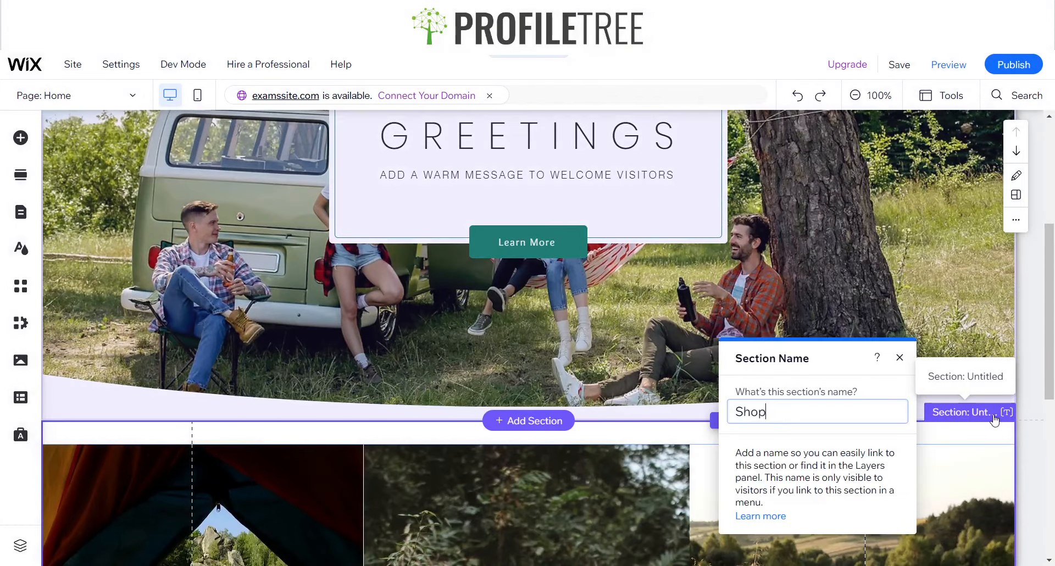
{"action": "key", "text": "Return"}
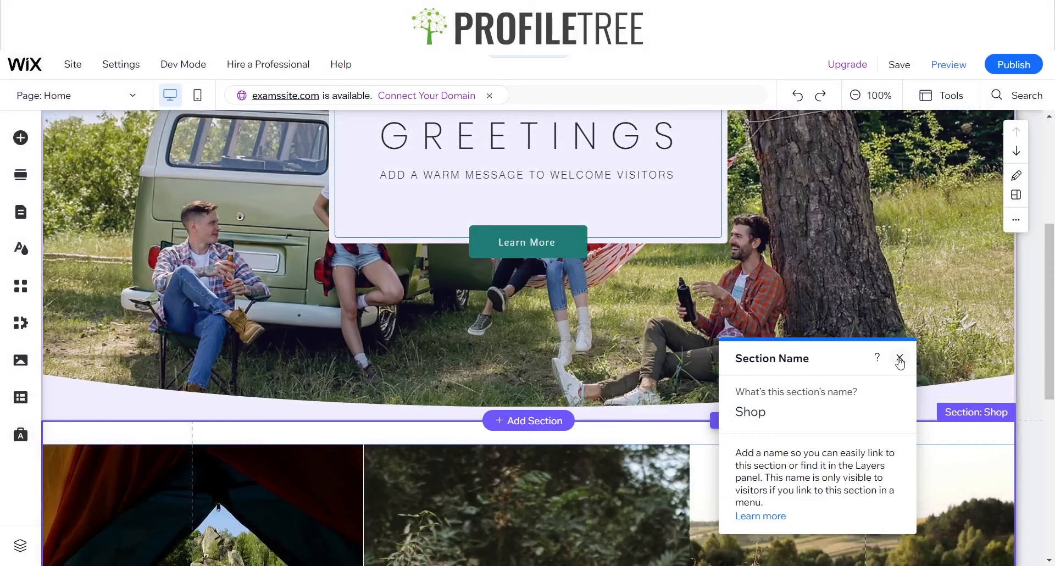
{"action": "left_click", "coordinate": [899, 358]}
Rename the three-column services section to "Explore"
{"action": "scroll", "coordinate": [891, 300], "scroll_direction": "up", "scroll_amount": 5}
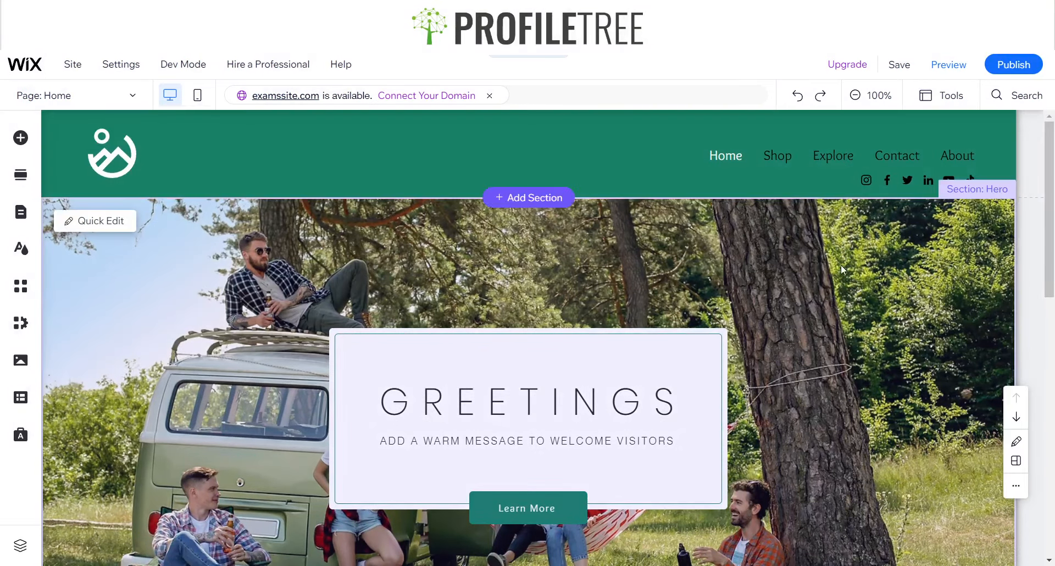
{"action": "scroll", "coordinate": [840, 264], "scroll_direction": "down", "scroll_amount": 6}
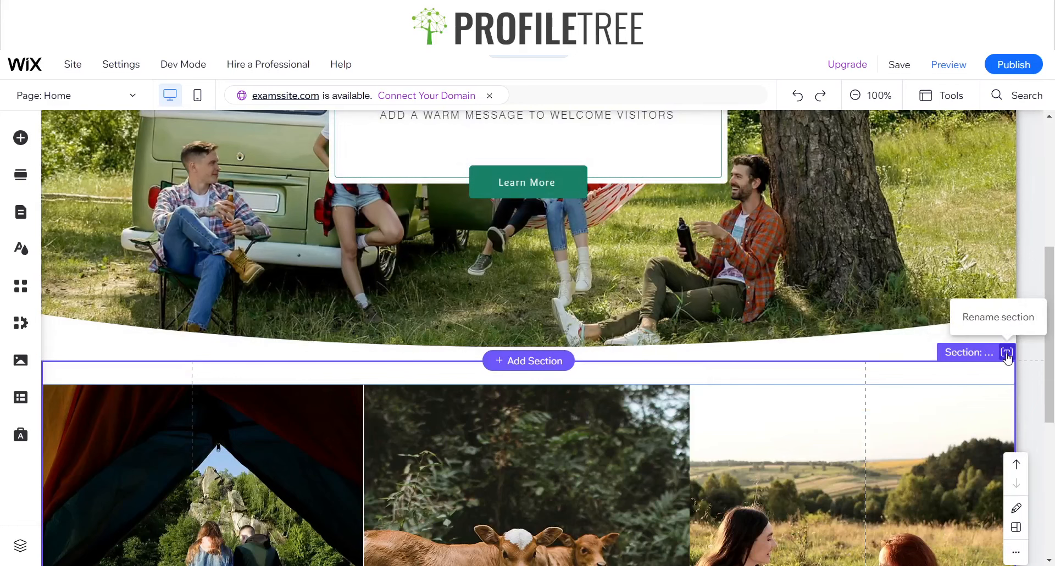
{"action": "left_click", "coordinate": [1006, 351]}
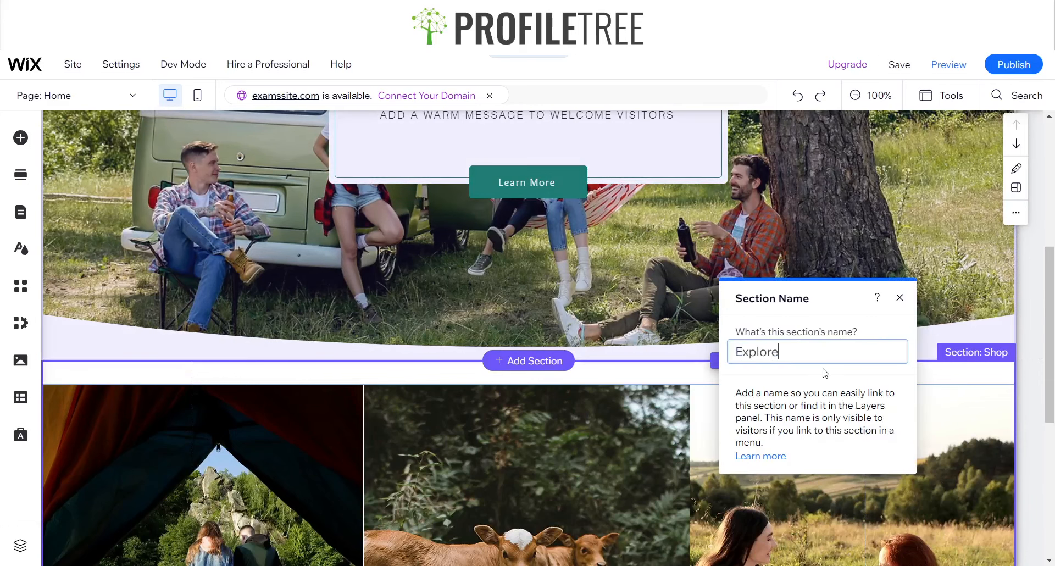
{"action": "left_click", "coordinate": [899, 297]}
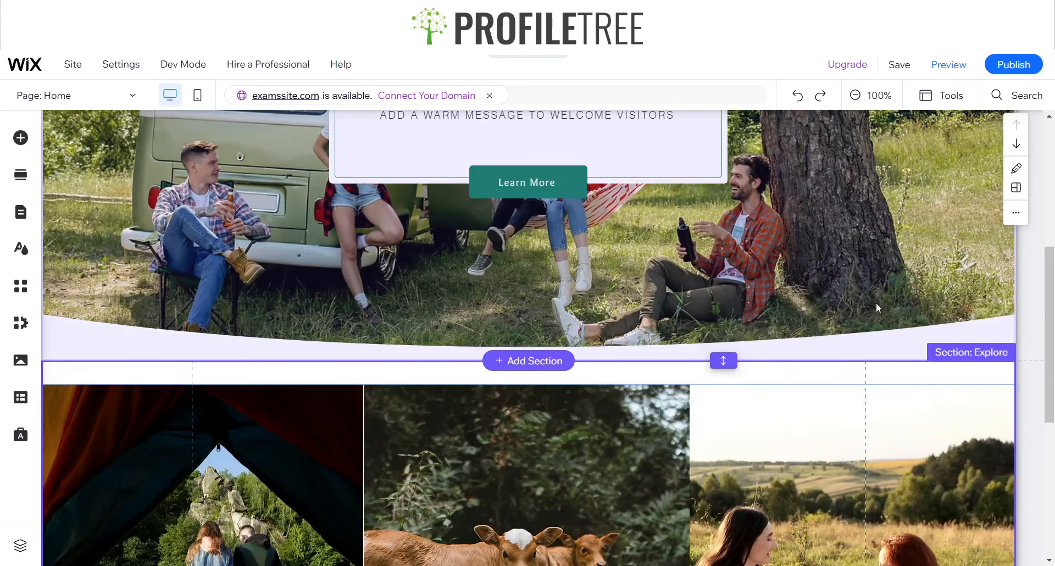
Insert a blank section between the Hero section and the Explore section
{"action": "left_click", "coordinate": [564, 365]}
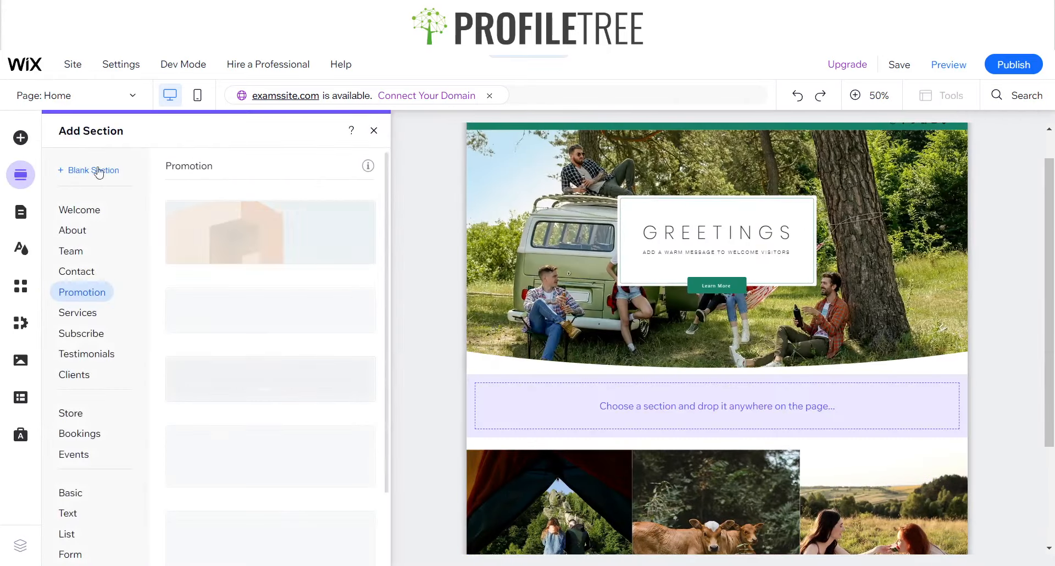
{"action": "left_click", "coordinate": [87, 171]}
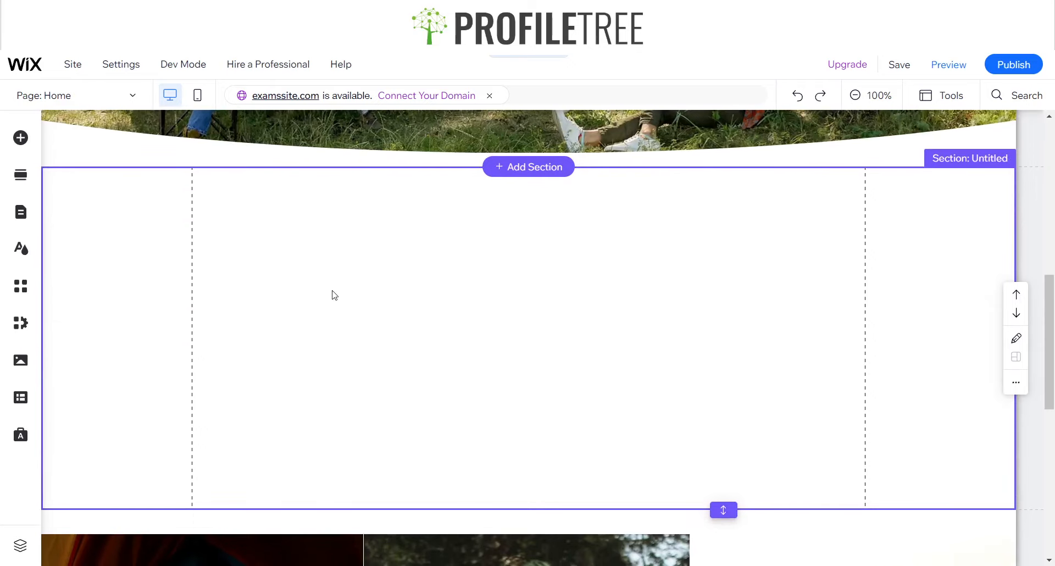
{"action": "left_click", "coordinate": [21, 138]}
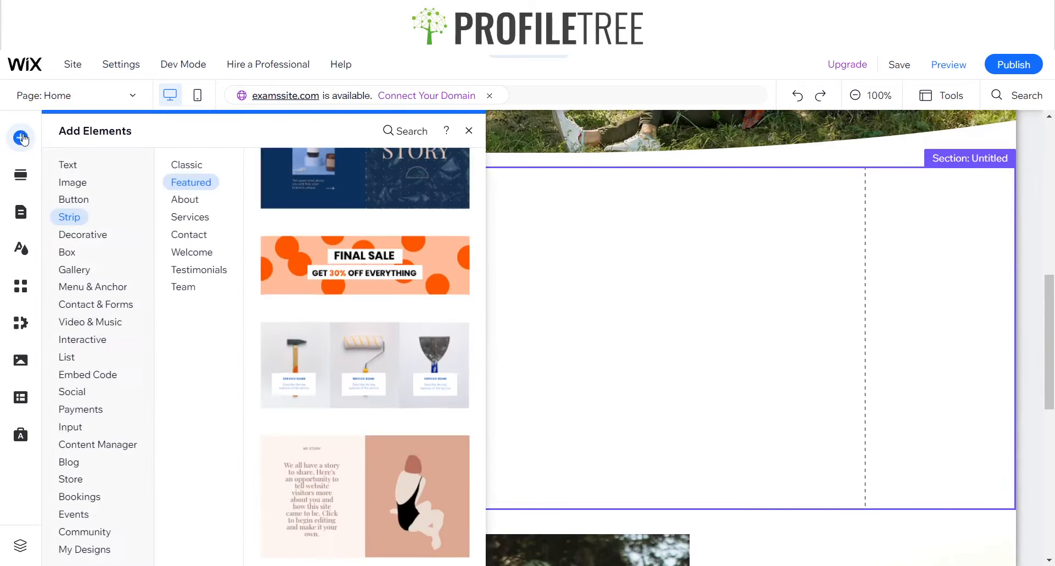
{"action": "left_click", "coordinate": [88, 304]}
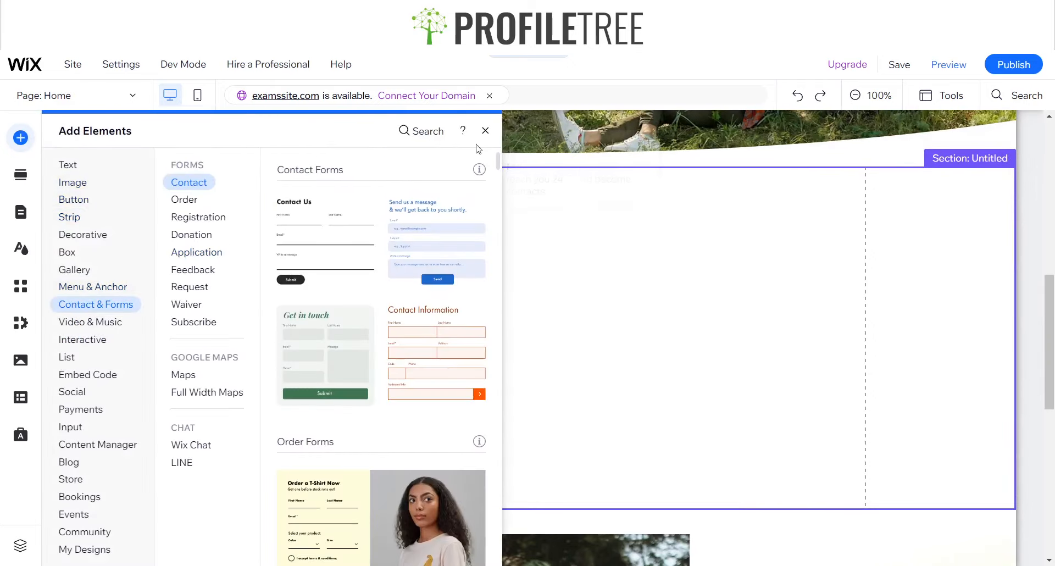
{"action": "left_click", "coordinate": [493, 133]}
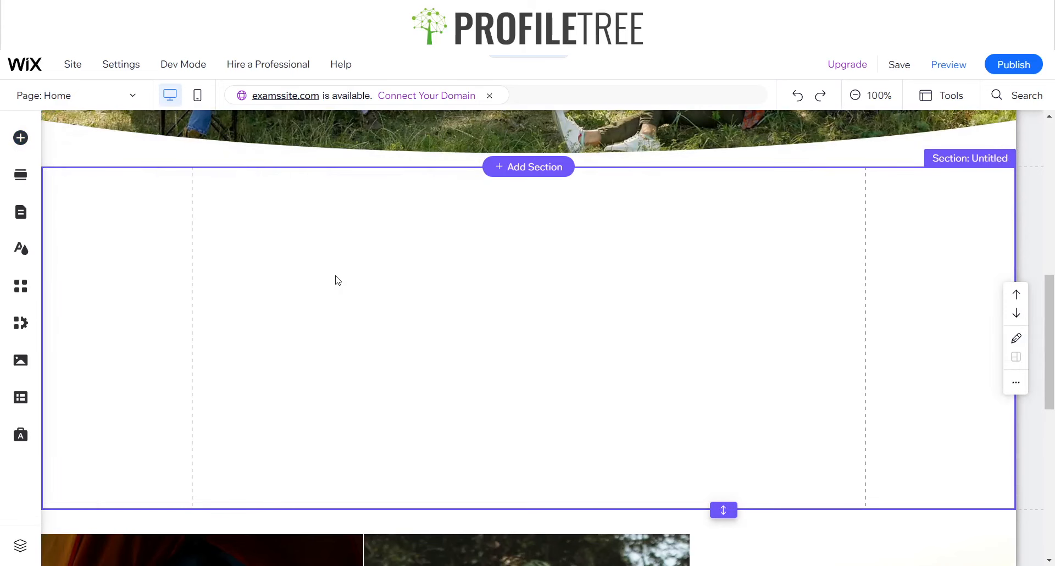
{"action": "scroll", "coordinate": [334, 278], "scroll_direction": "up", "scroll_amount": 5}
{"action": "scroll", "coordinate": [336, 280], "scroll_direction": "down", "scroll_amount": 5}
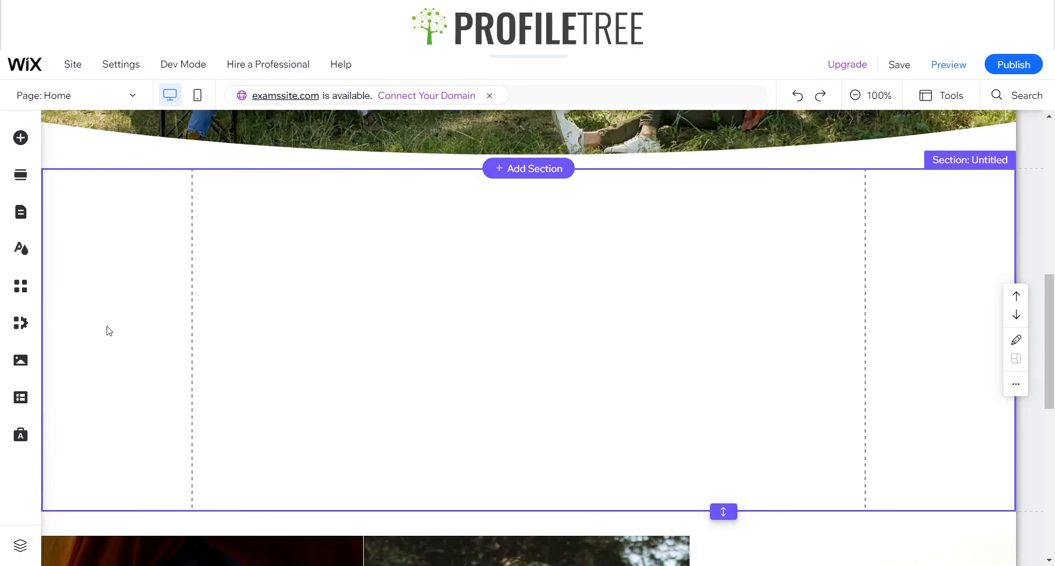
Try placing an Avenir Light paragraph directly in the blank section
{"action": "left_click", "coordinate": [20, 139]}
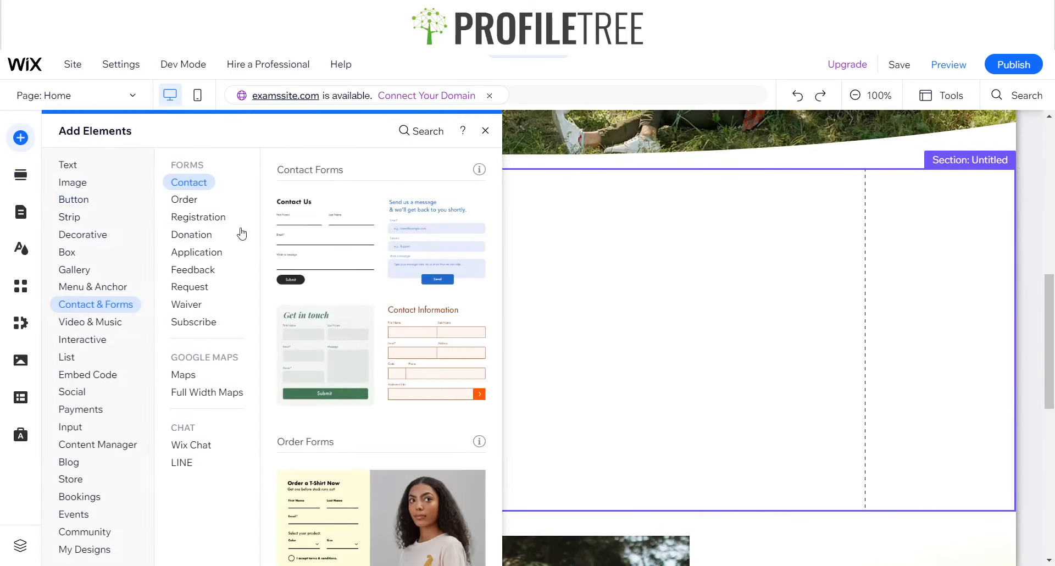
{"action": "left_click", "coordinate": [69, 165]}
{"action": "left_click", "coordinate": [199, 199]}
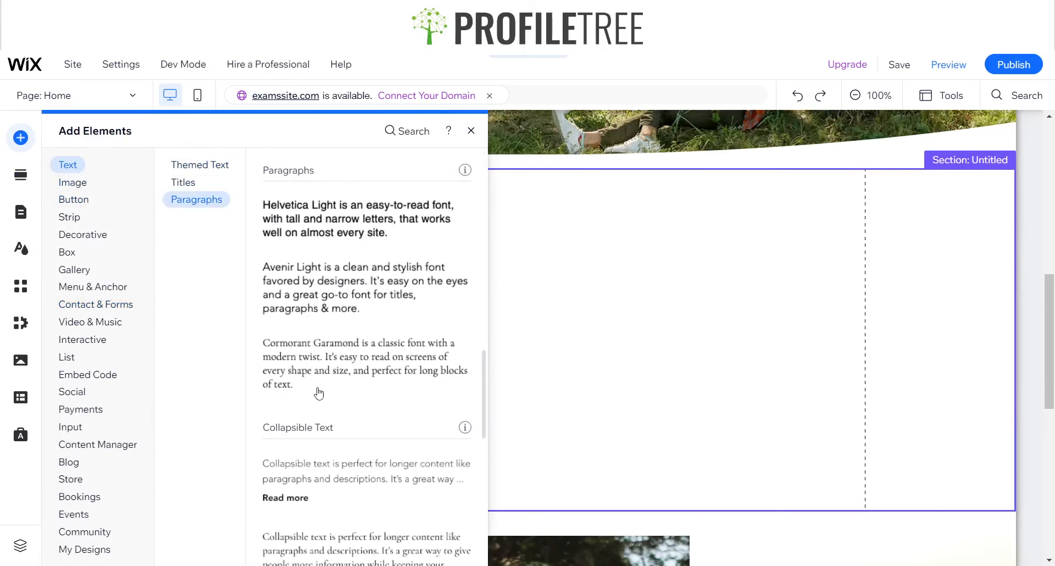
{"action": "left_click", "coordinate": [316, 289]}
{"action": "left_click_drag", "start_coordinate": [497, 335], "coordinate": [652, 283]}
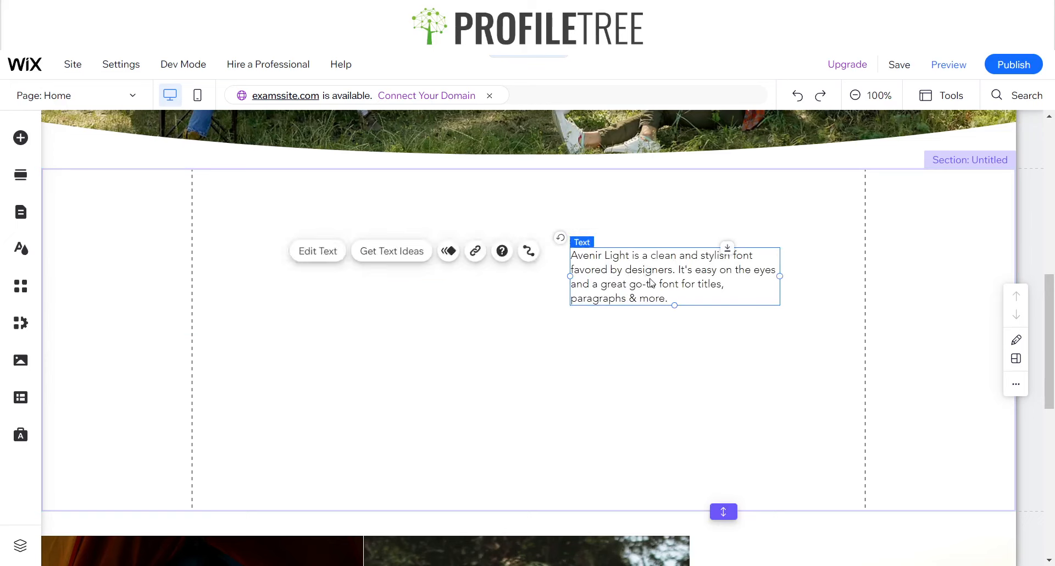
{"action": "left_click", "coordinate": [378, 310]}
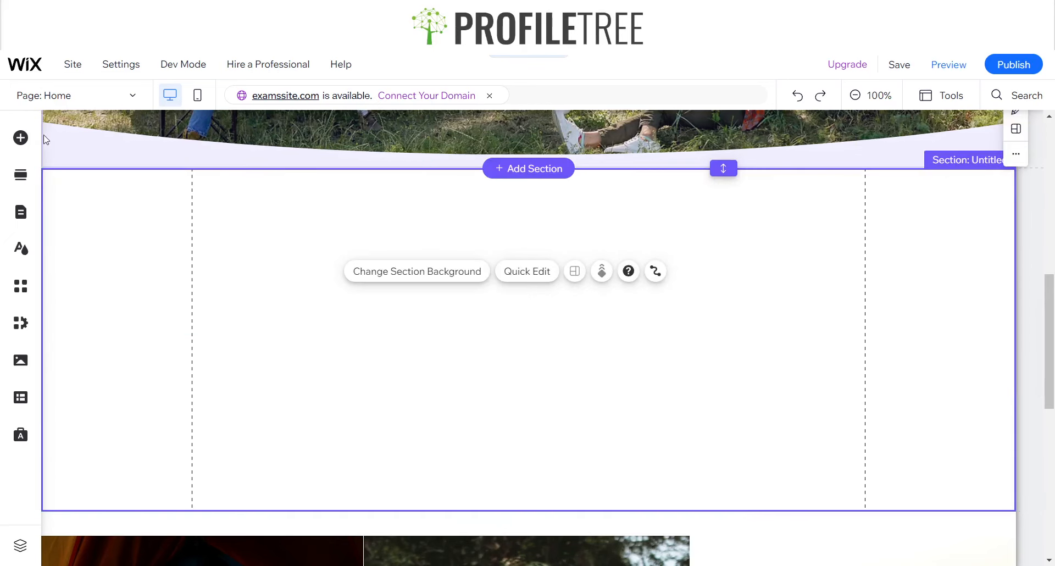
Add a classic blank strip to the empty section between the Hero and Explore sections
{"action": "left_click", "coordinate": [21, 138]}
{"action": "left_click", "coordinate": [67, 217]}
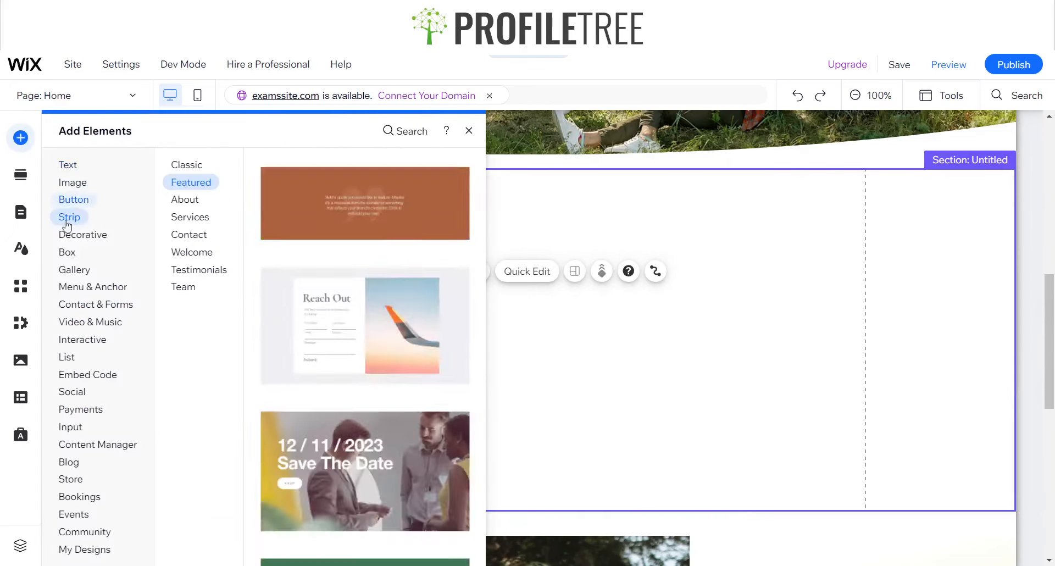
{"action": "left_click", "coordinate": [175, 165]}
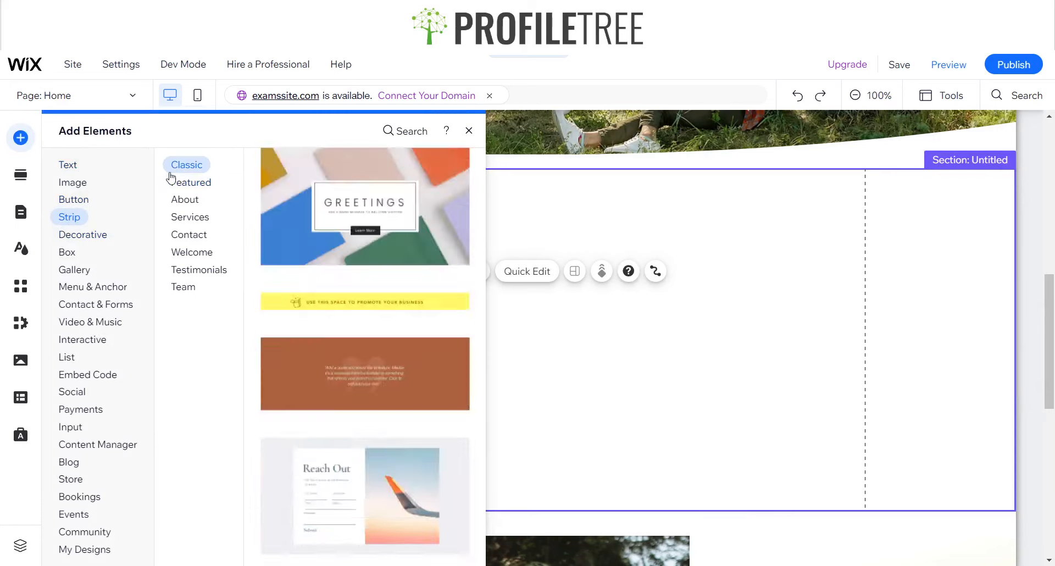
{"action": "left_click", "coordinate": [328, 308]}
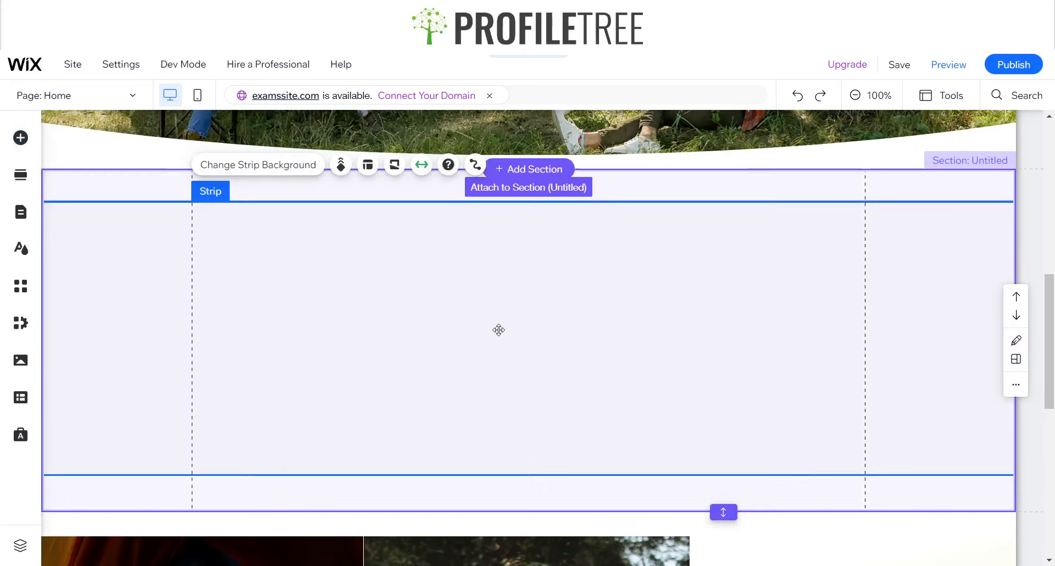
Extend the strip so it fills the new section without extra space, and split it into two equal columns
{"action": "left_click_drag", "start_coordinate": [506, 195], "coordinate": [497, 172]}
{"action": "left_click_drag", "start_coordinate": [481, 443], "coordinate": [478, 489]}
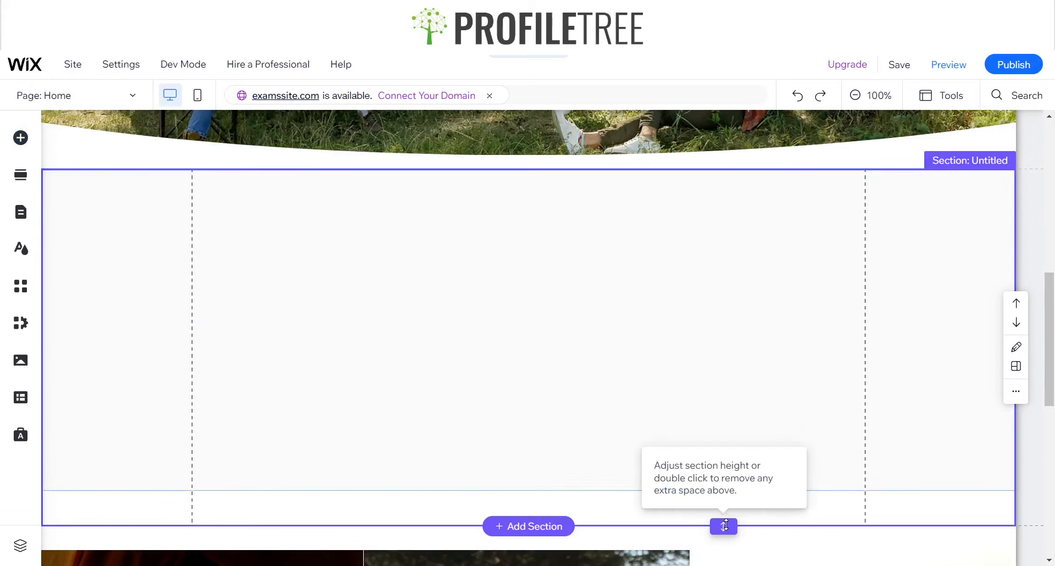
{"action": "double_click", "coordinate": [725, 525]}
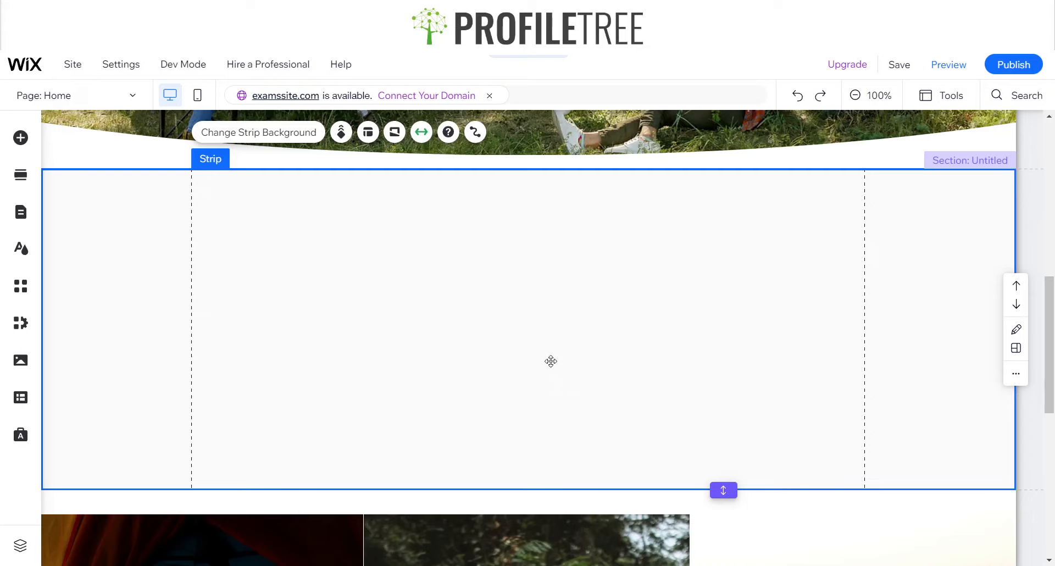
{"action": "left_click", "coordinate": [368, 132]}
{"action": "left_click", "coordinate": [906, 233]}
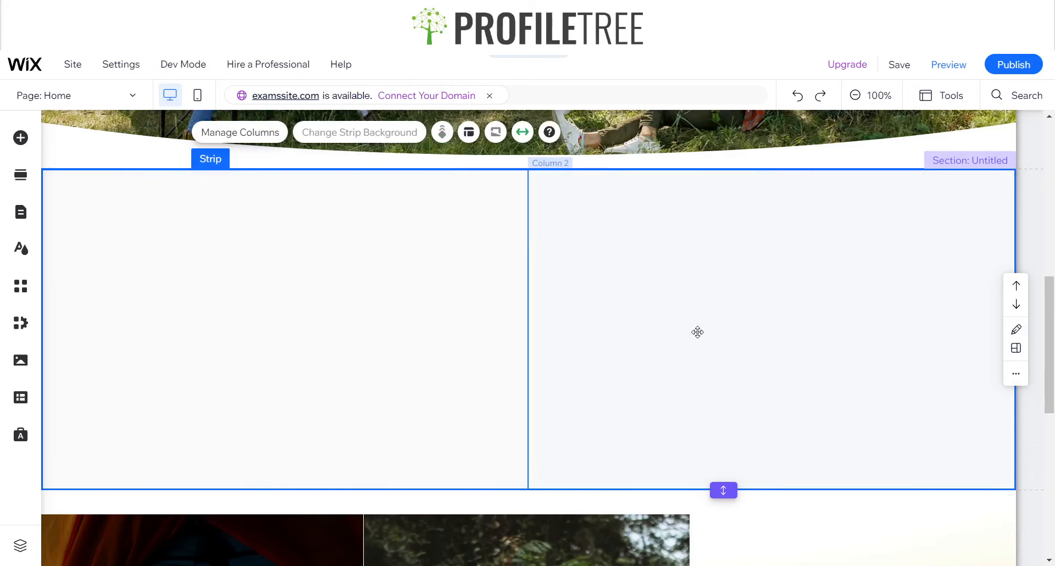
Add an Avenir Light paragraph to the strip's second column and enlarge its text box to span the column's guides and most of its height
{"action": "left_click", "coordinate": [20, 138]}
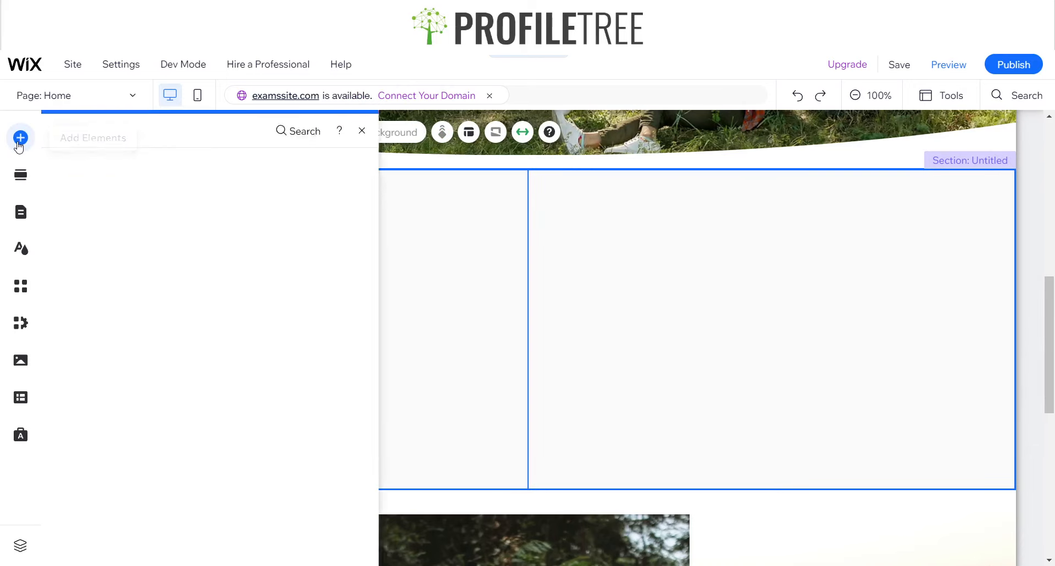
{"action": "left_click", "coordinate": [68, 165]}
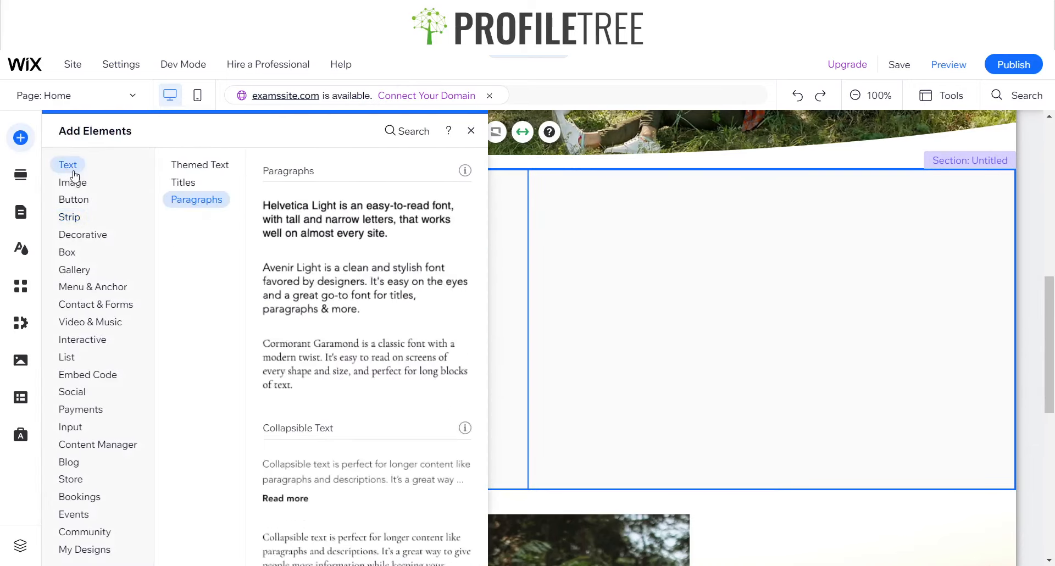
{"action": "left_click_drag", "start_coordinate": [304, 290], "coordinate": [648, 262]}
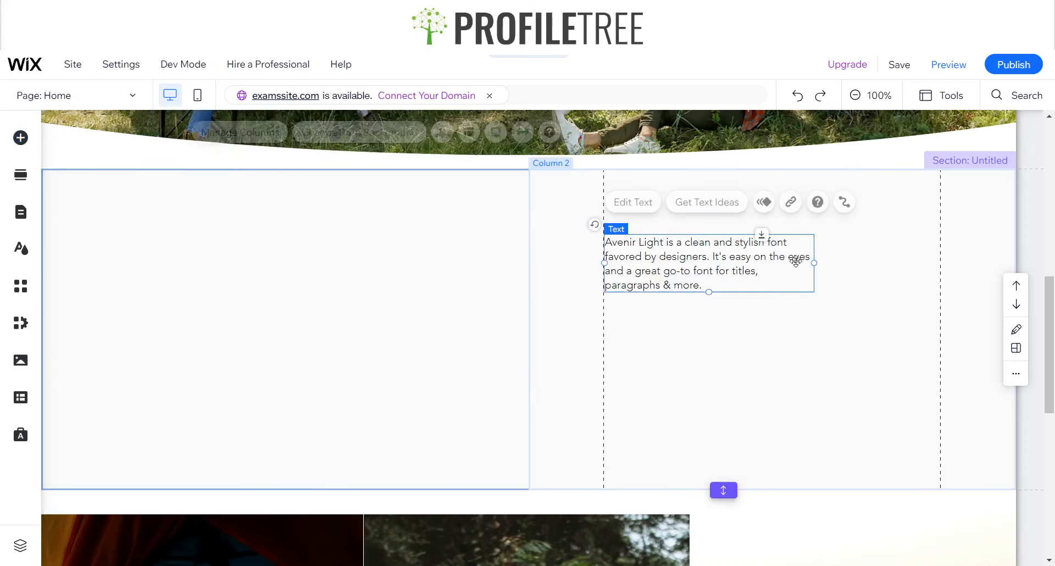
{"action": "left_click_drag", "start_coordinate": [815, 262], "coordinate": [939, 244]}
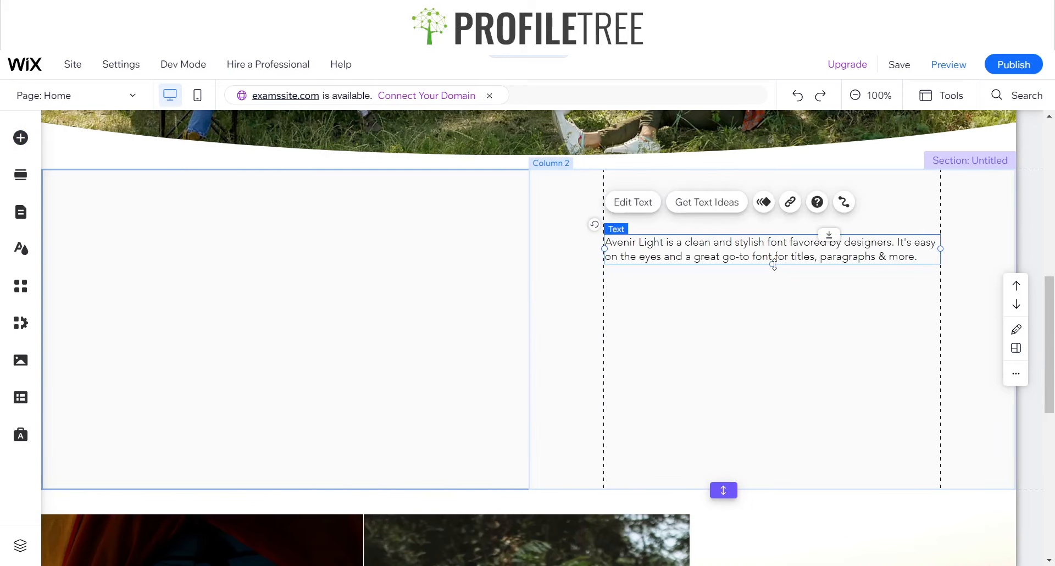
{"action": "left_click_drag", "start_coordinate": [774, 265], "coordinate": [740, 453]}
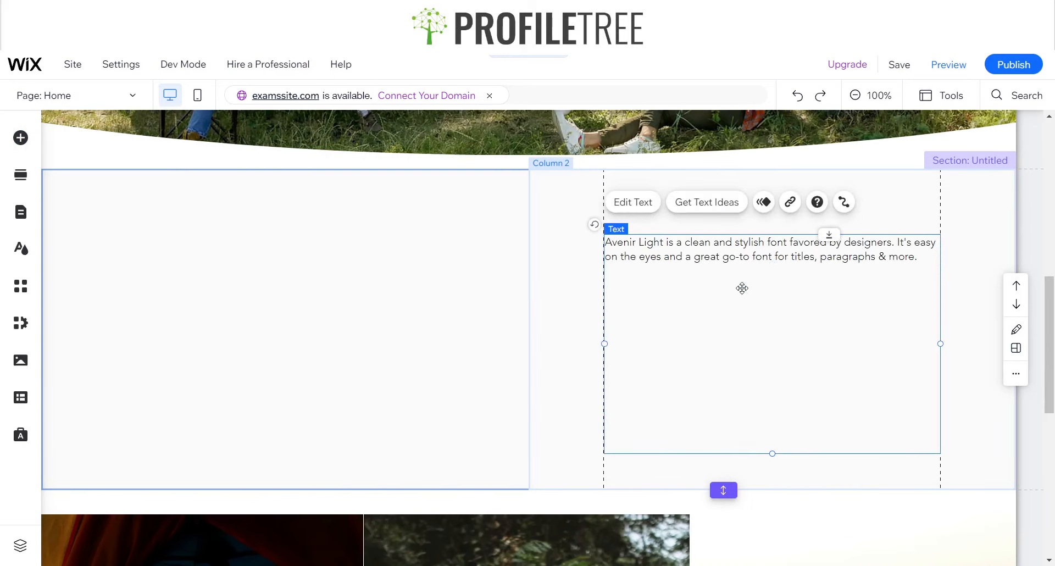
{"action": "left_click", "coordinate": [408, 324]}
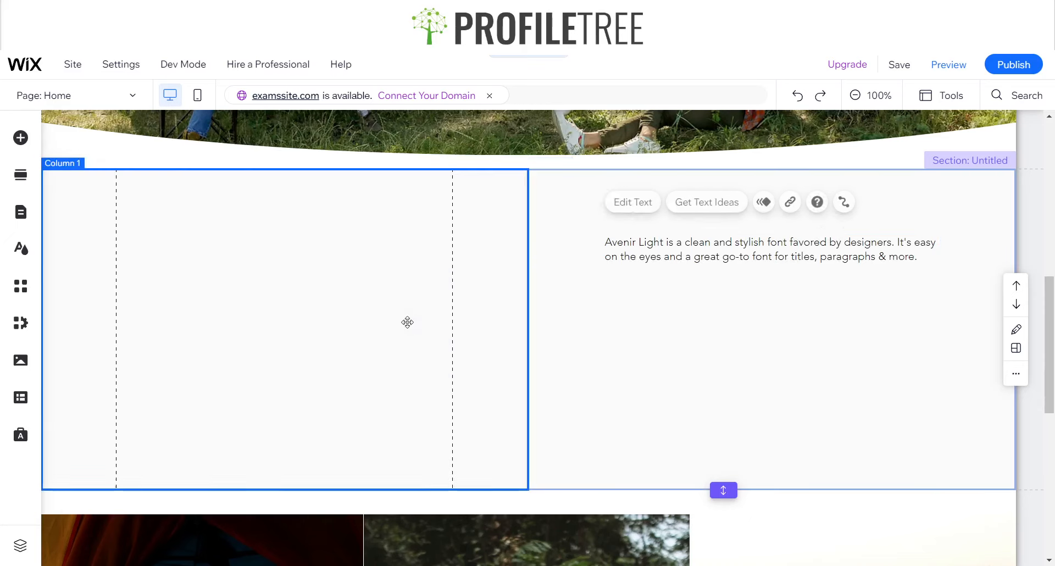
Add a "Big Title" text element near the top of the strip's first column
{"action": "left_click", "coordinate": [723, 329]}
{"action": "left_click", "coordinate": [331, 299]}
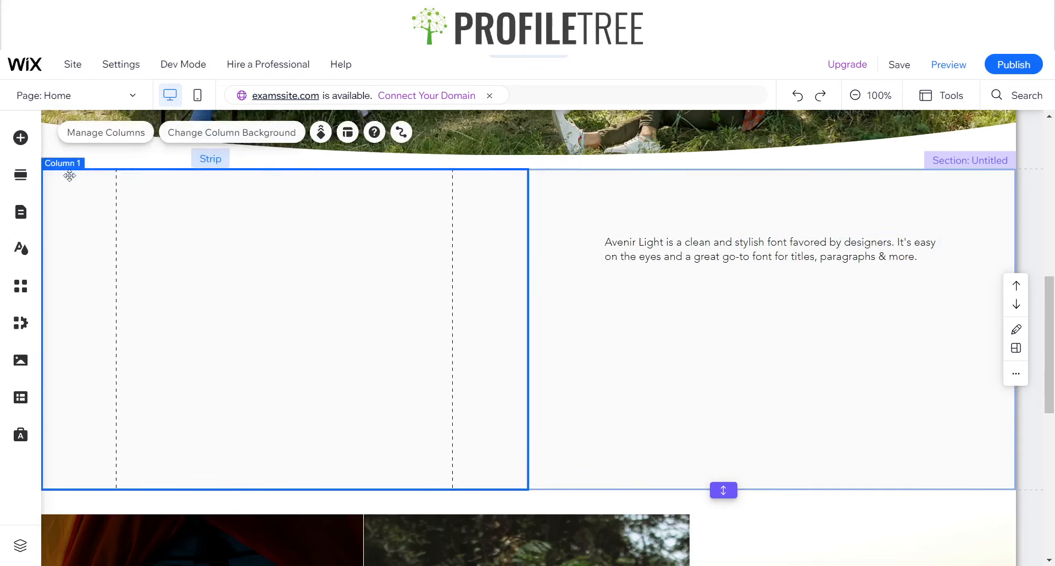
{"action": "left_click", "coordinate": [20, 138]}
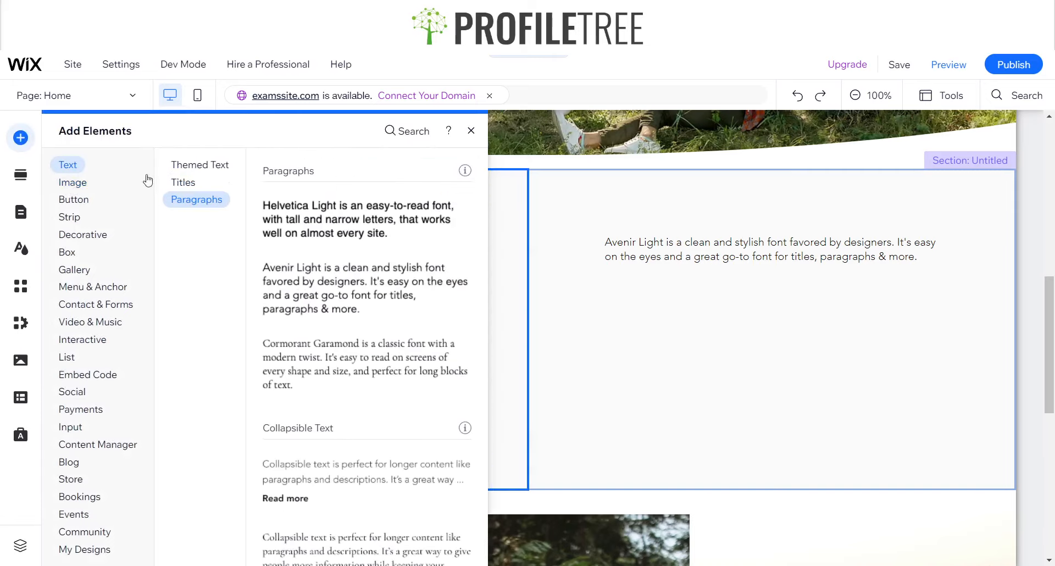
{"action": "left_click", "coordinate": [184, 182]}
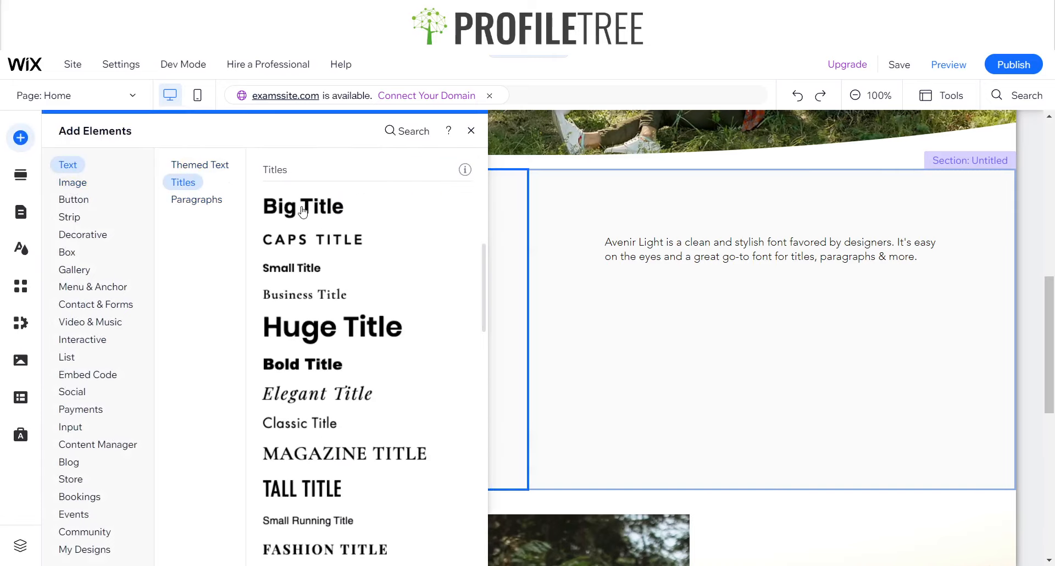
{"action": "left_click_drag", "start_coordinate": [302, 212], "coordinate": [245, 236]}
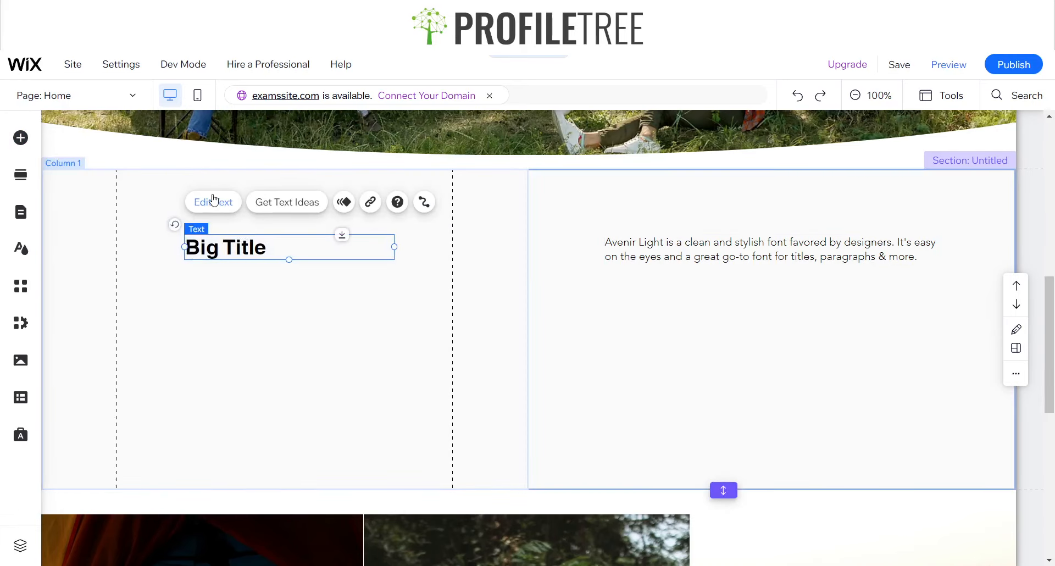
Replace the title text with "About Us", followed by a blank line and "Find Out More"
{"action": "left_click", "coordinate": [214, 201]}
{"action": "type", "text": "Abo"}
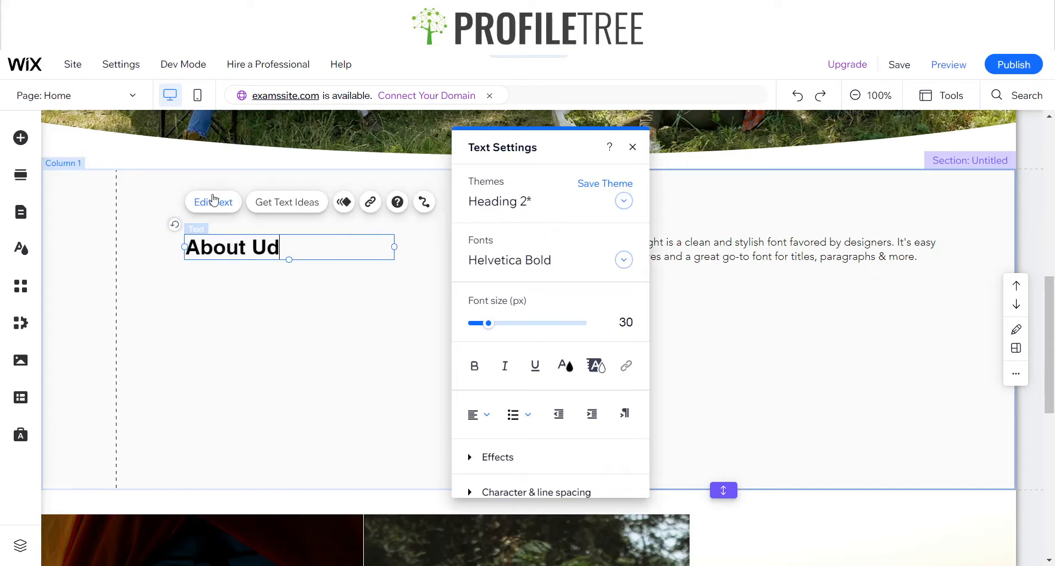
{"action": "type", "text": "ut Us"}
{"action": "key", "text": "Return"}
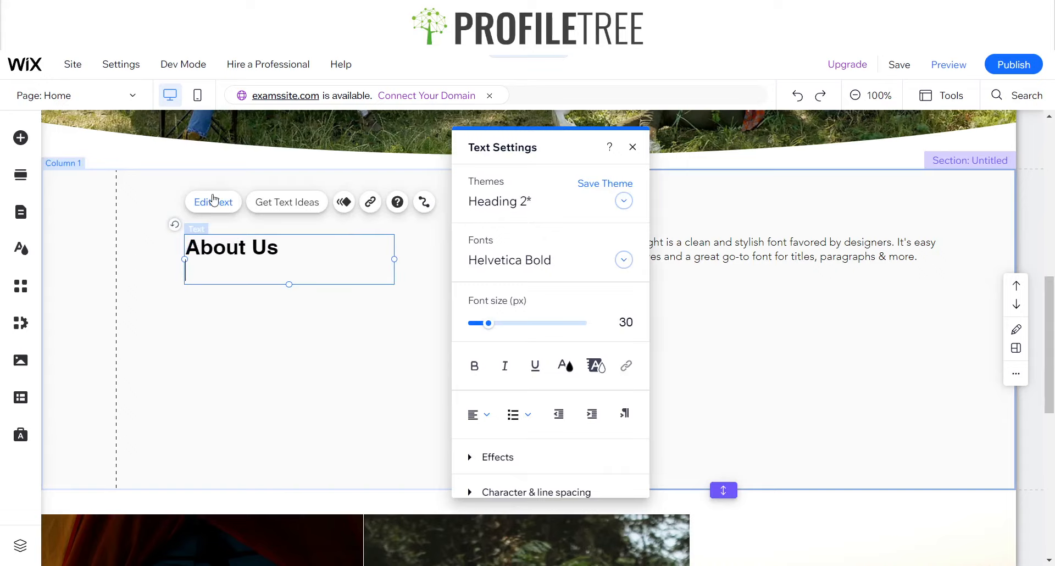
{"action": "key", "text": "Return"}
{"action": "type", "text": "Find Out More"}
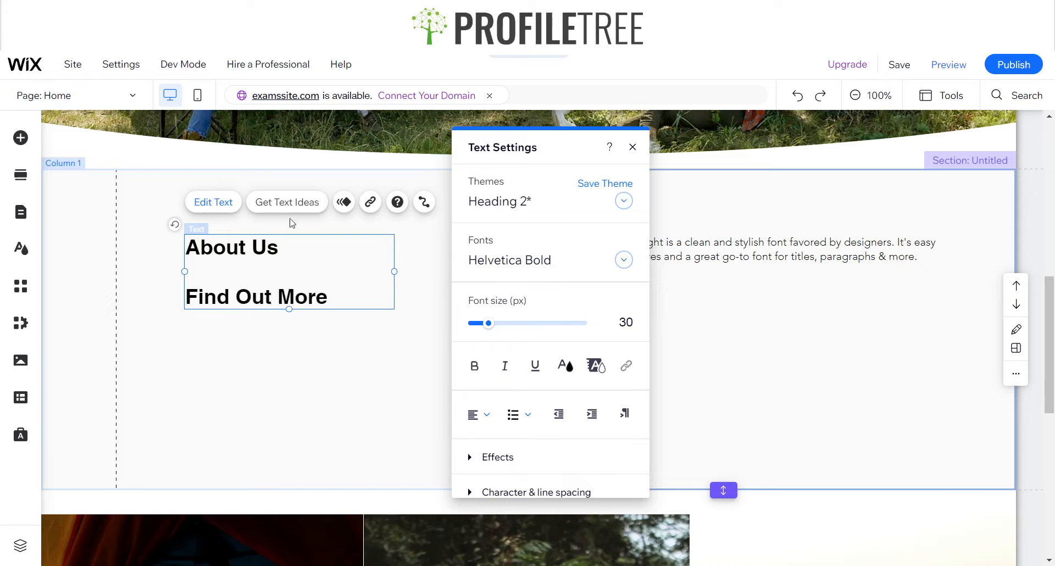
Set the font size of "Find Out More" to 18 px and of "About Us" to 60 px
{"action": "left_click_drag", "start_coordinate": [335, 300], "coordinate": [186, 275]}
{"action": "left_click", "coordinate": [628, 318]}
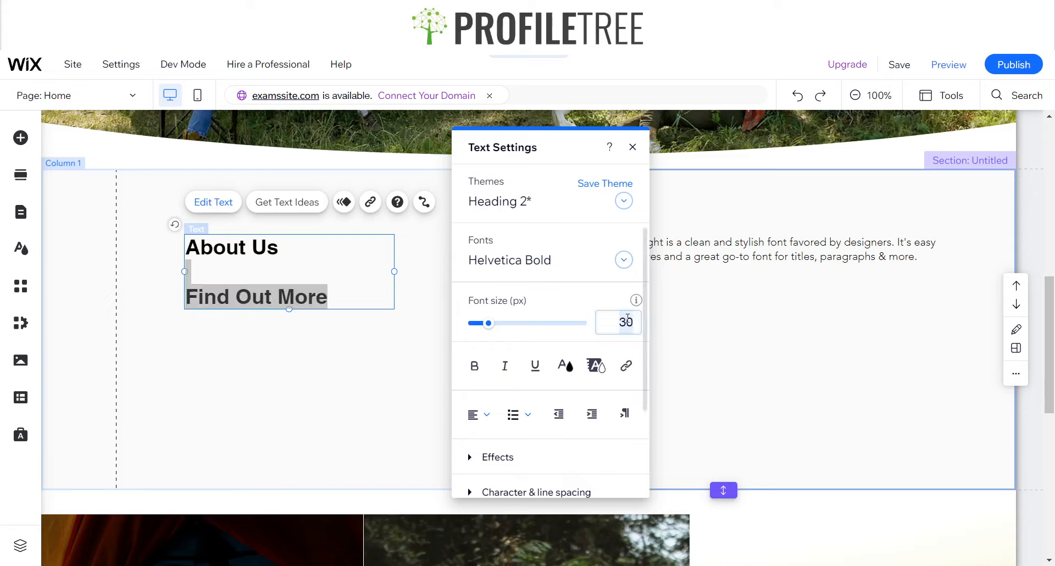
{"action": "type", "text": "18"}
{"action": "key", "text": "Return"}
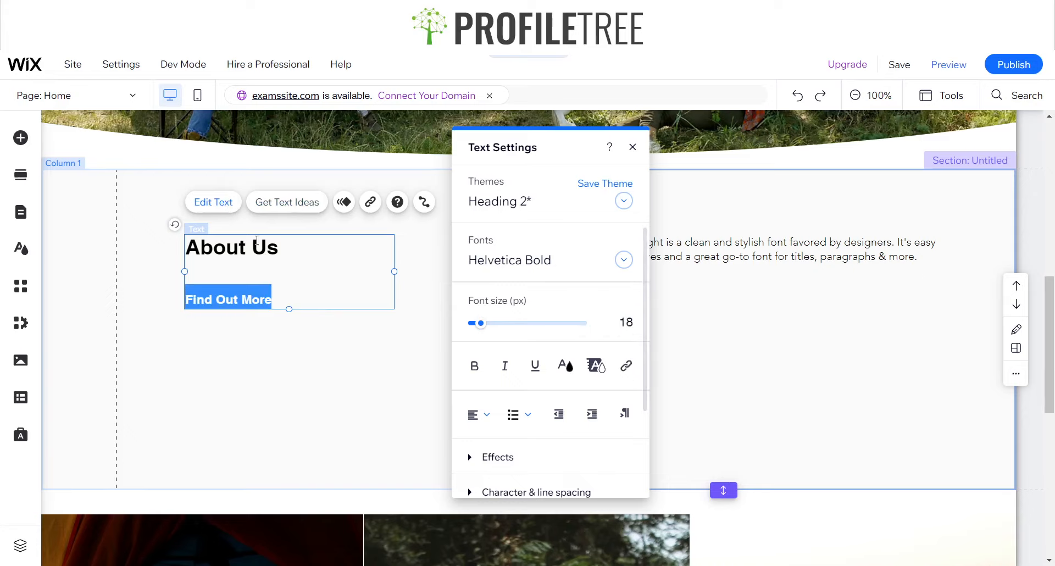
{"action": "left_click", "coordinate": [337, 285]}
{"action": "left_click_drag", "start_coordinate": [298, 251], "coordinate": [177, 253]}
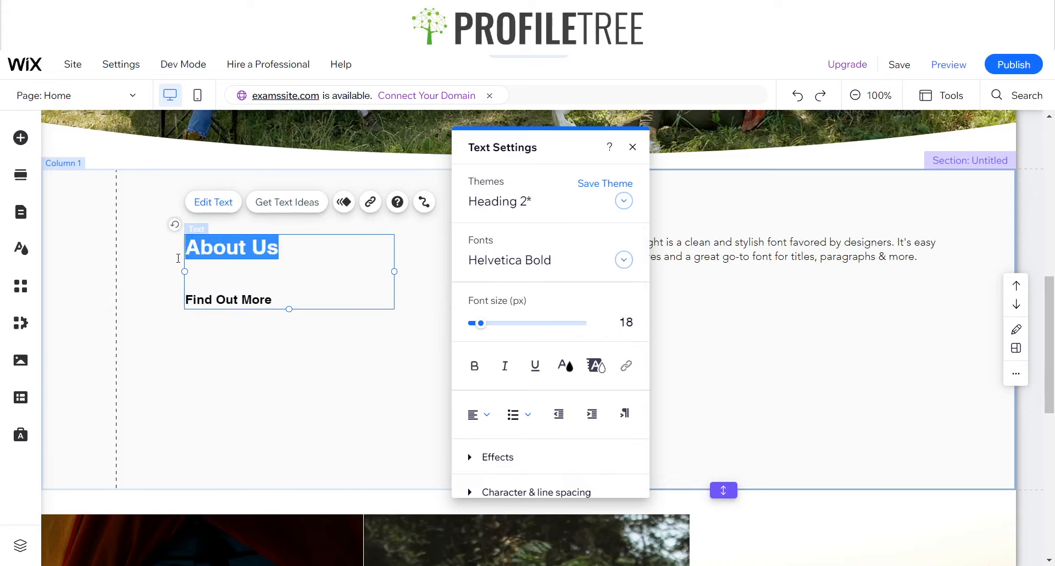
{"action": "left_click", "coordinate": [622, 322]}
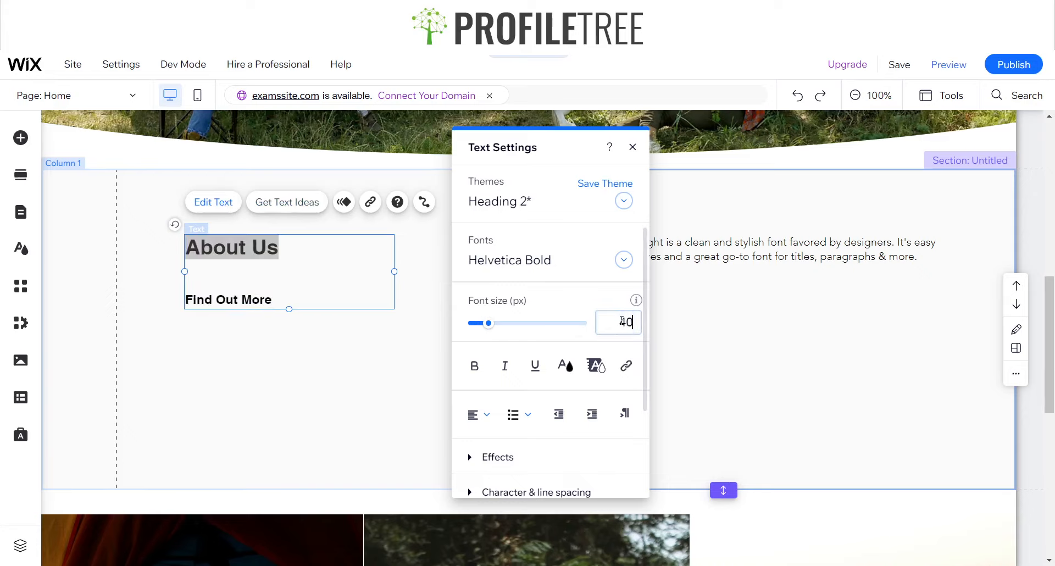
{"action": "key", "text": "Return"}
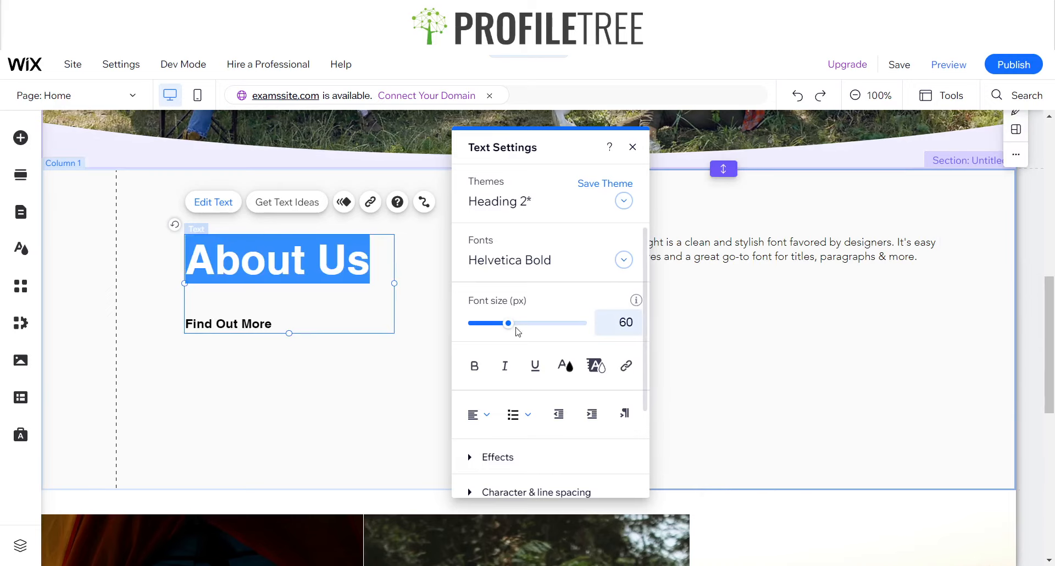
Style the "About Us" line in bold Overlock with the dark green from the saved custom colors
{"action": "left_click", "coordinate": [484, 264]}
{"action": "type", "text": "Open Sans"}
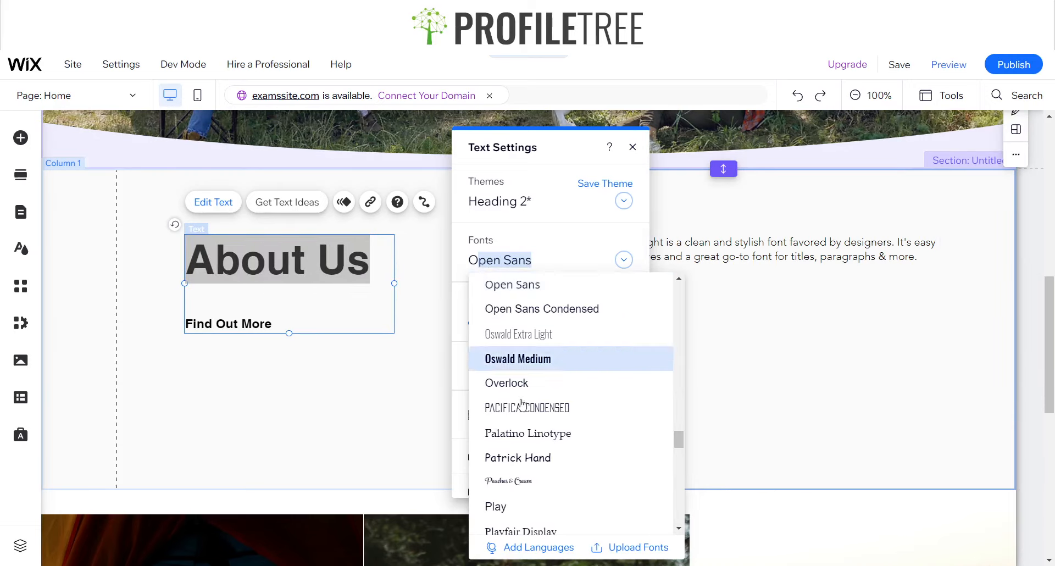
{"action": "left_click", "coordinate": [508, 387]}
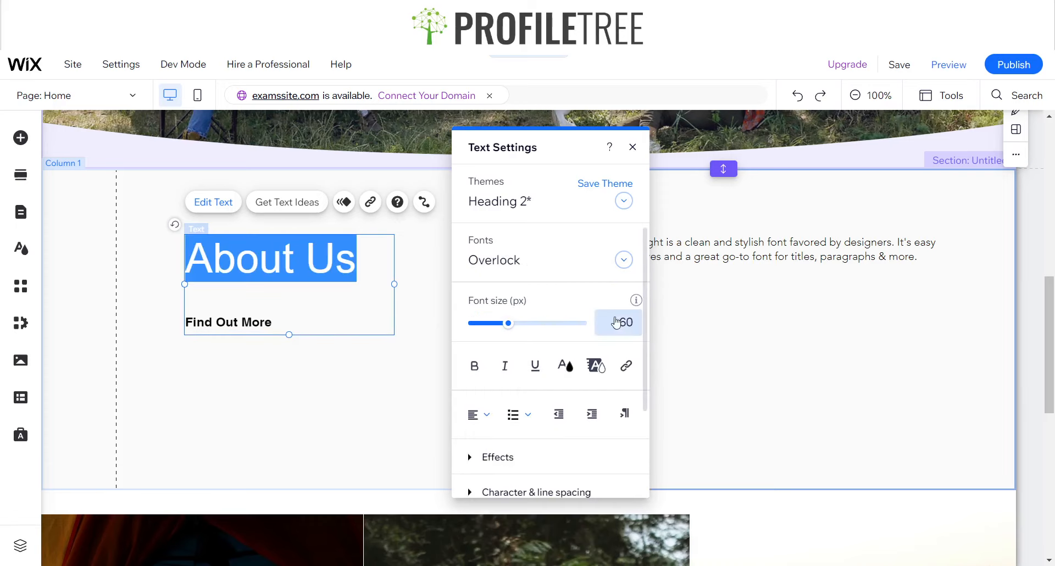
{"action": "left_click", "coordinate": [566, 367]}
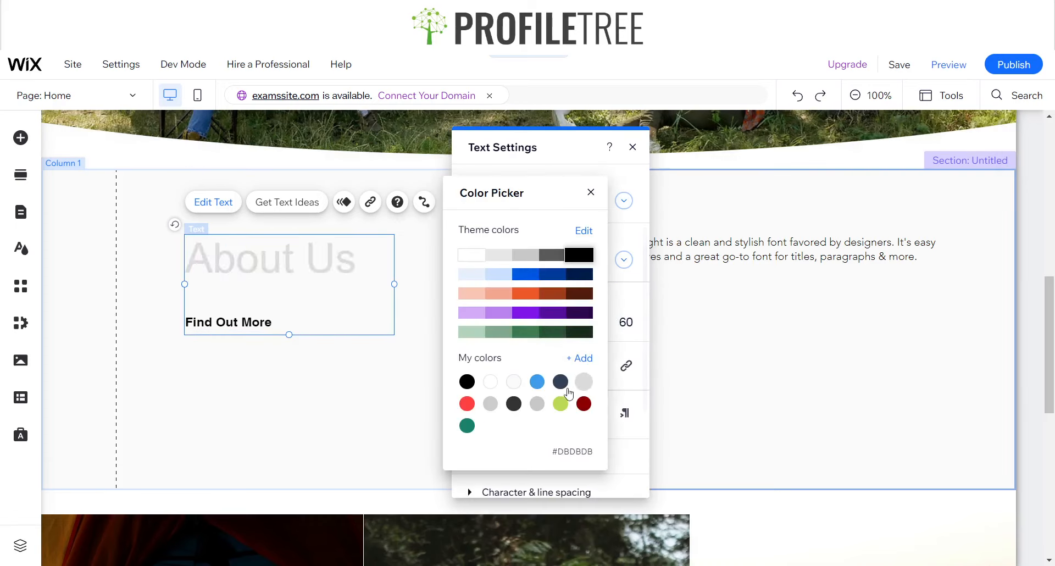
{"action": "left_click", "coordinate": [467, 426]}
{"action": "left_click", "coordinate": [591, 192]}
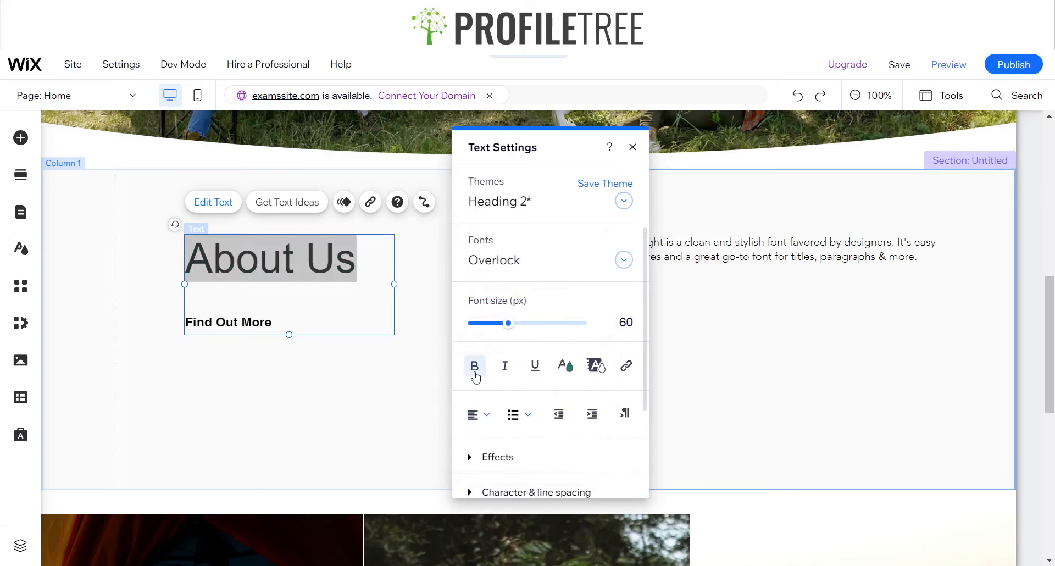
{"action": "left_click", "coordinate": [474, 366]}
Reapply the Overlock font to the "About Us" line and finish editing the text
{"action": "left_click", "coordinate": [378, 327]}
{"action": "left_click_drag", "start_coordinate": [297, 326], "coordinate": [185, 324]}
{"action": "left_click_drag", "start_coordinate": [371, 259], "coordinate": [185, 270]}
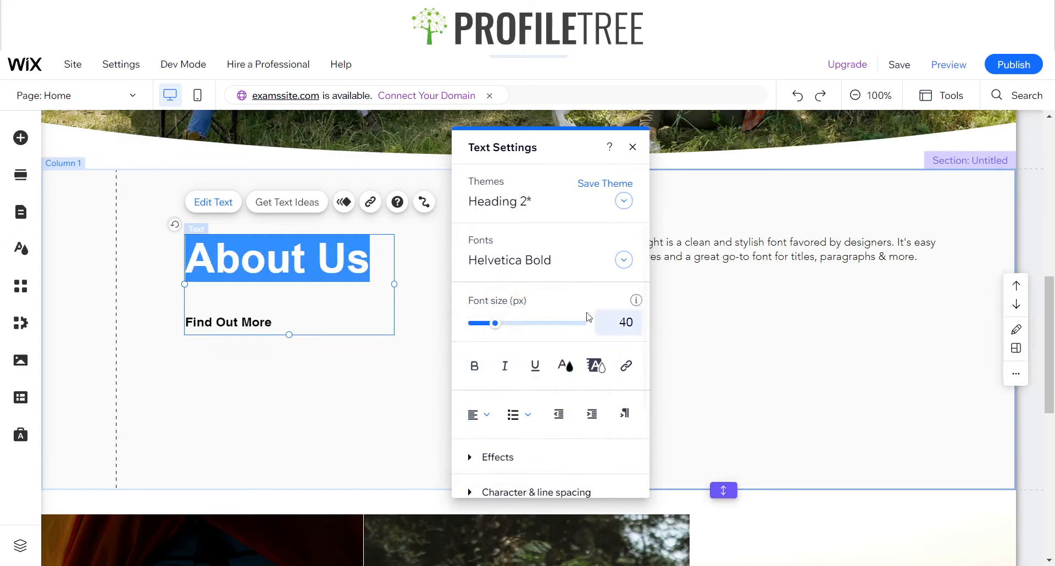
{"action": "left_click", "coordinate": [519, 260]}
{"action": "type", "text": "Open Sans"}
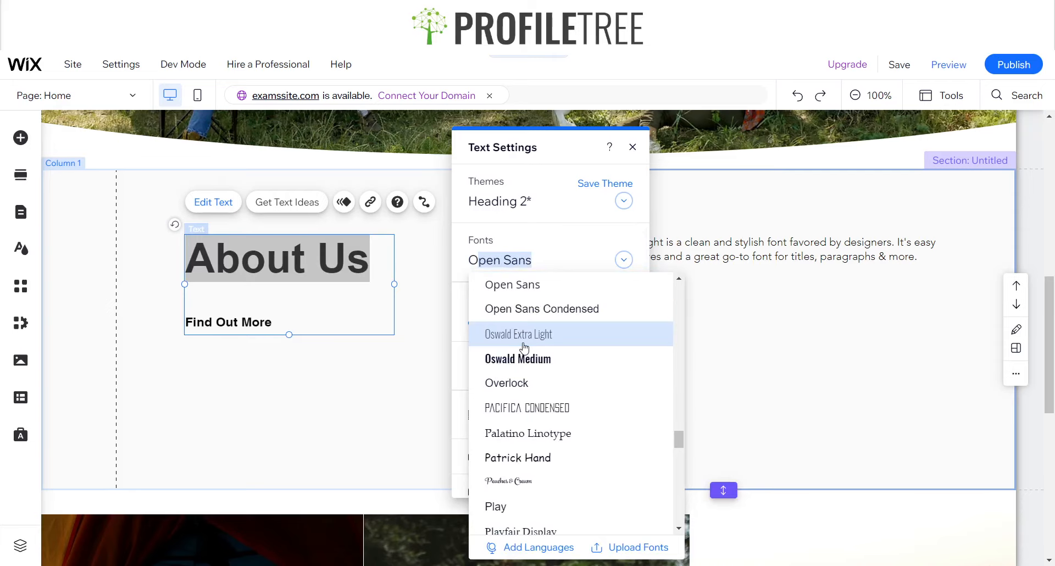
{"action": "left_click", "coordinate": [515, 381]}
{"action": "left_click", "coordinate": [550, 262]}
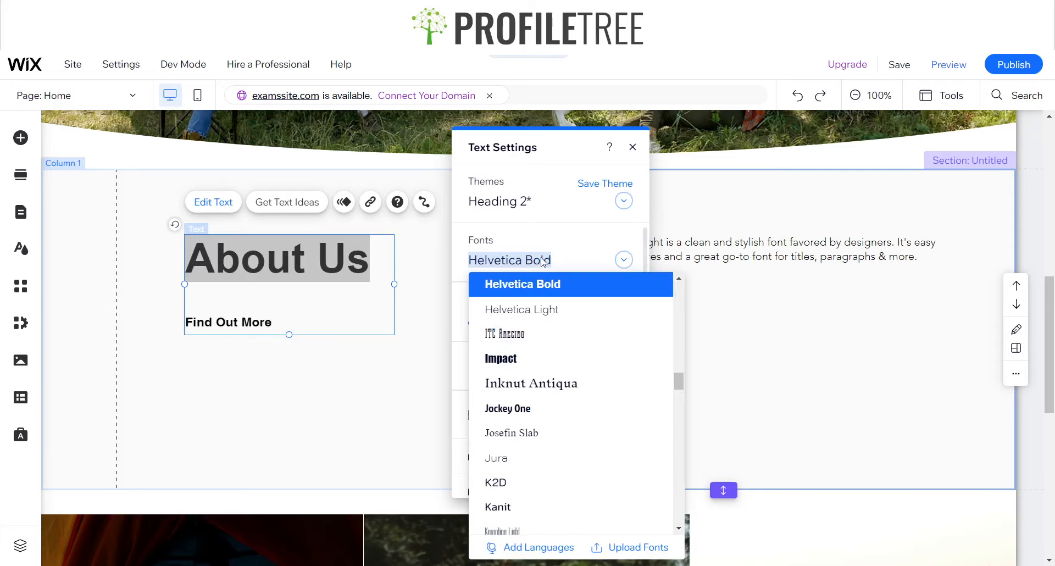
{"action": "left_click", "coordinate": [356, 297]}
{"action": "left_click", "coordinate": [326, 338]}
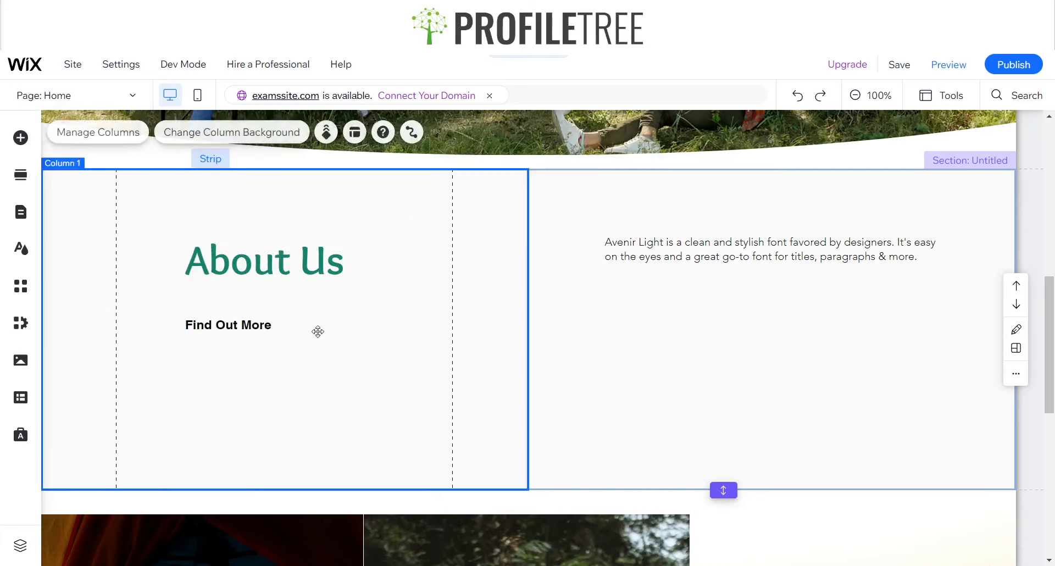
Try the Overlock font on the "Find Out More" line and color it with the saved dark green
{"action": "left_click", "coordinate": [254, 332]}
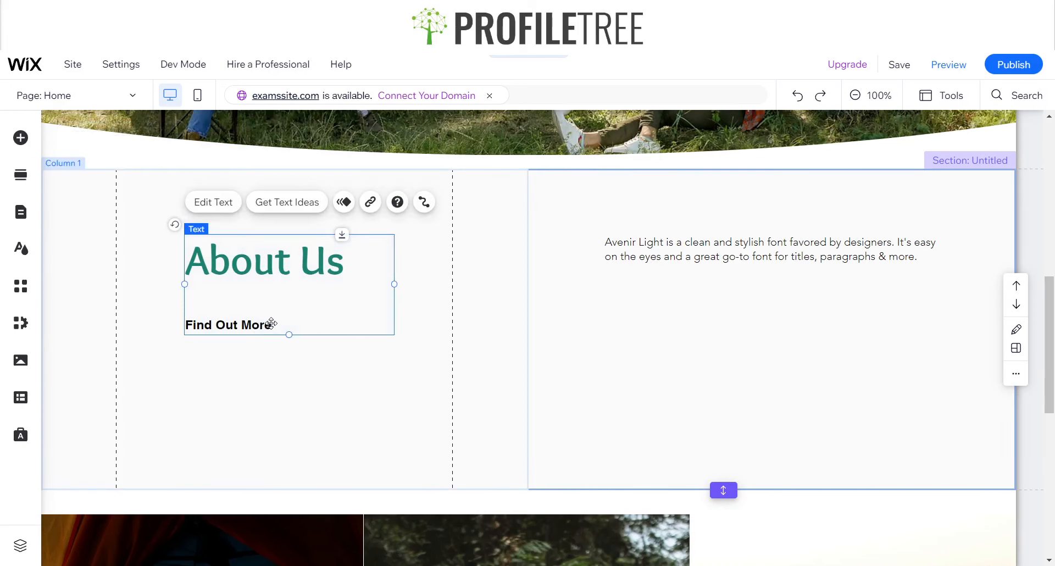
{"action": "double_click", "coordinate": [272, 323]}
{"action": "left_click_drag", "start_coordinate": [271, 323], "coordinate": [210, 321]}
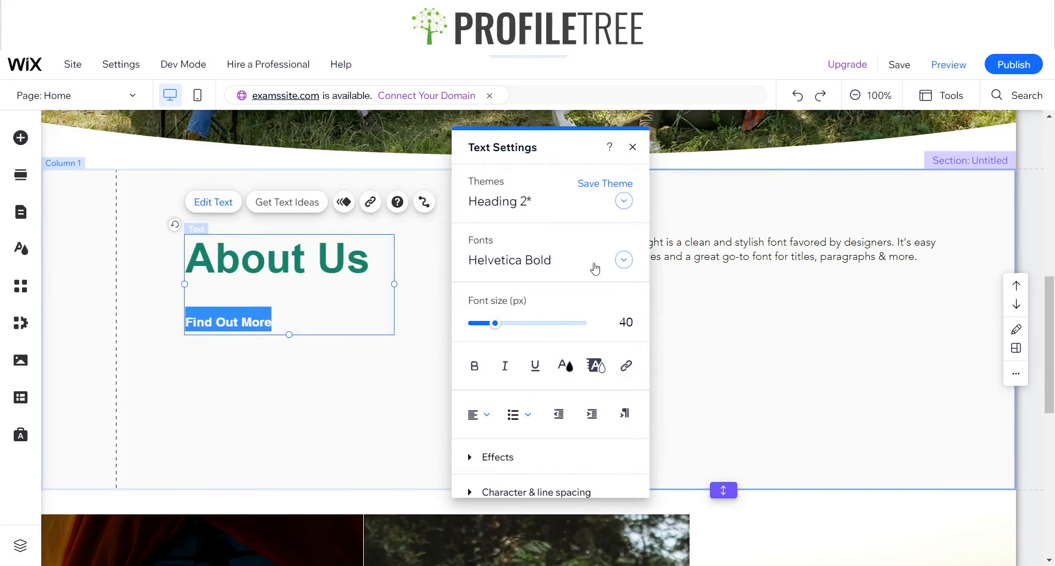
{"action": "left_click", "coordinate": [546, 261]}
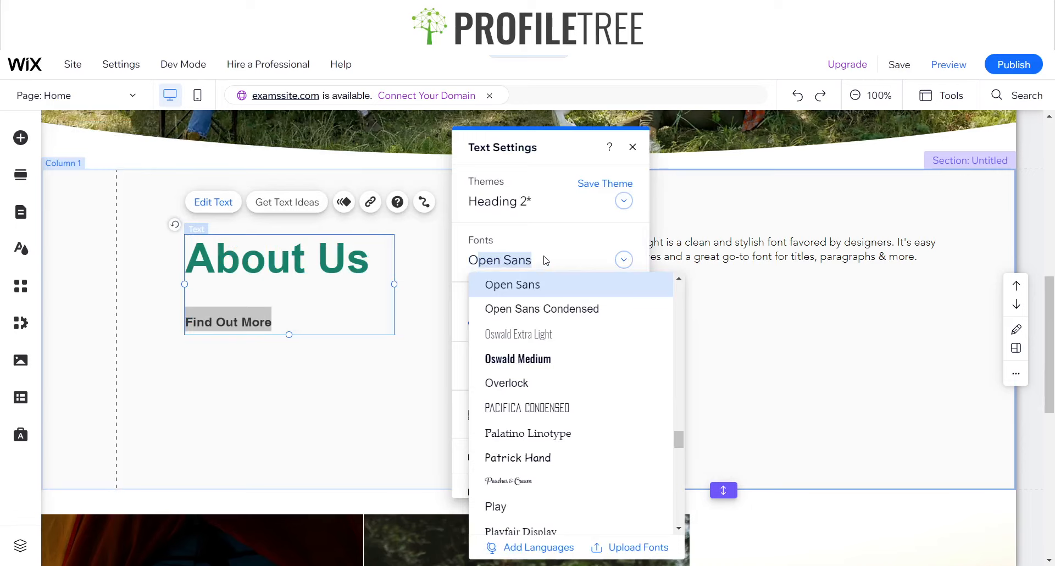
{"action": "left_click", "coordinate": [489, 379]}
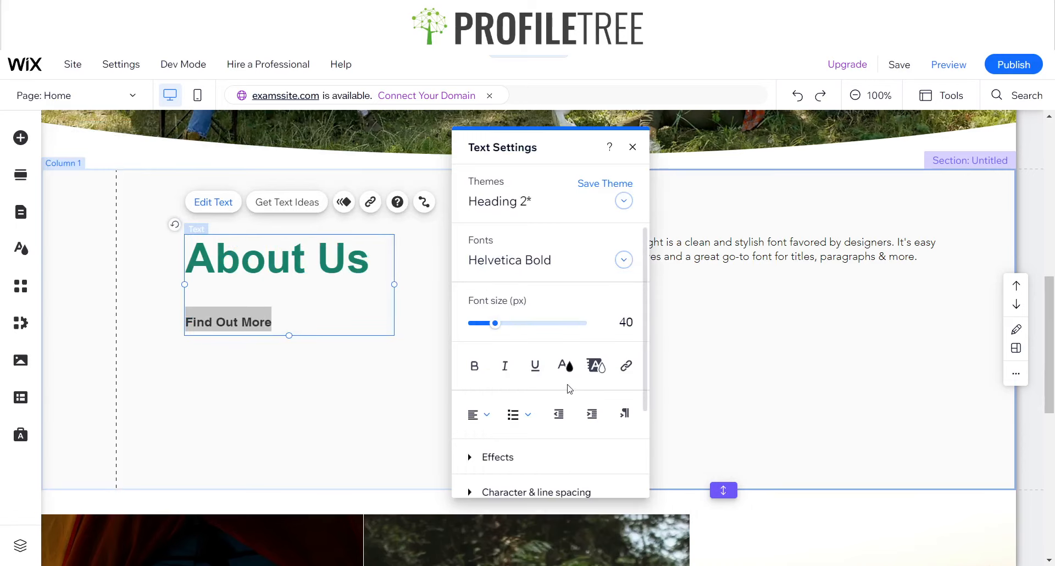
{"action": "left_click", "coordinate": [576, 373]}
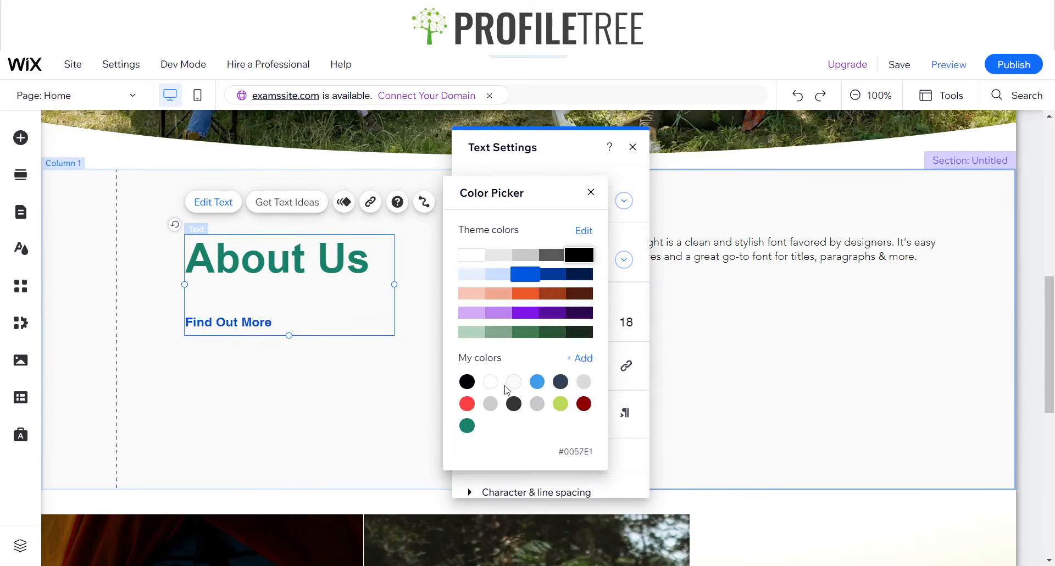
{"action": "left_click", "coordinate": [467, 426]}
{"action": "left_click", "coordinate": [590, 192]}
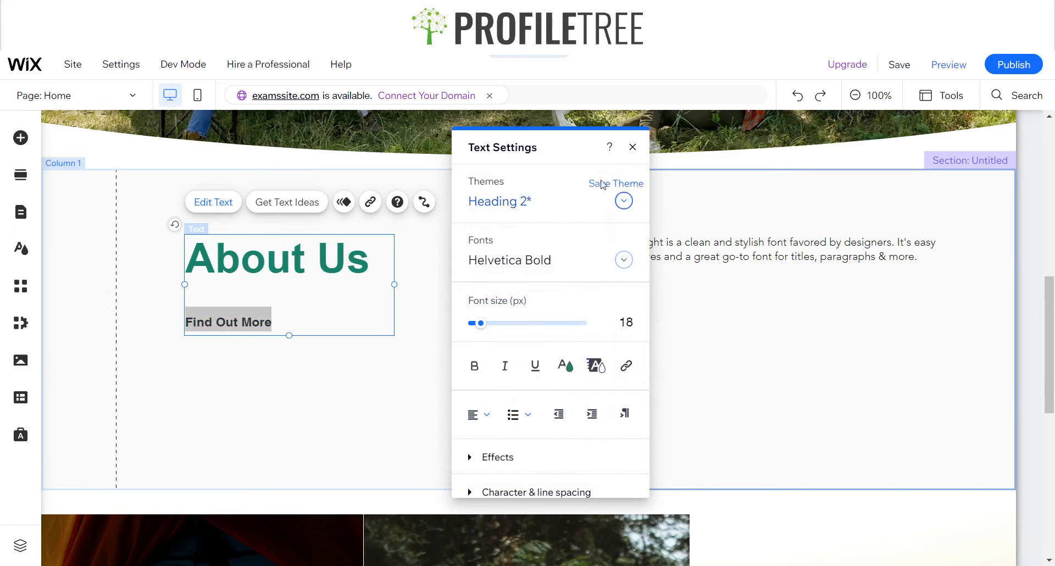
{"action": "left_click", "coordinate": [633, 146]}
{"action": "left_click", "coordinate": [363, 412]}
{"action": "left_click", "coordinate": [251, 284]}
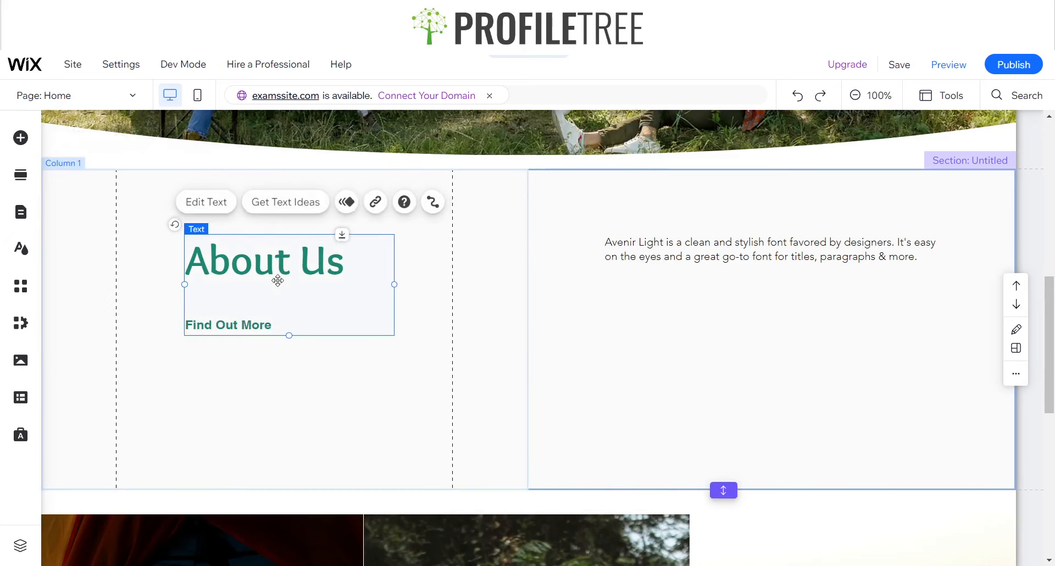
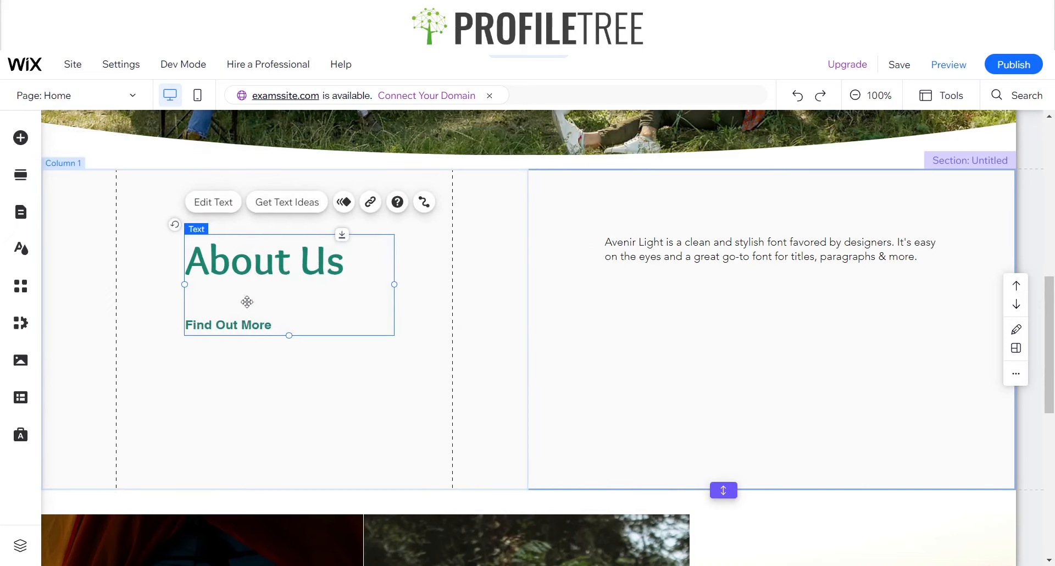
Add a solid black horizontal line between "About Us" and "Find Out More" and shorten it to a small dash
{"action": "left_click", "coordinate": [20, 137]}
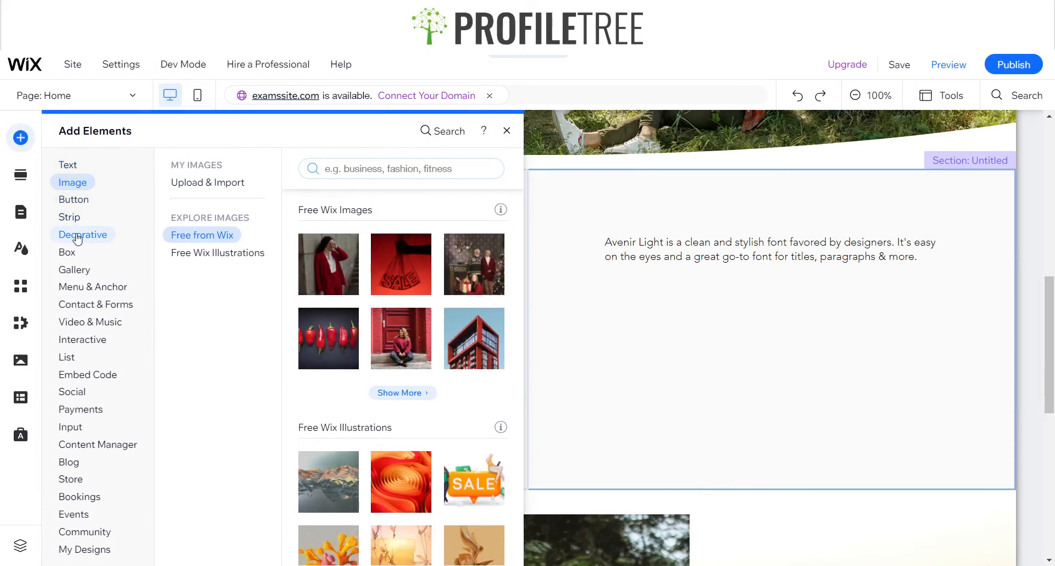
{"action": "left_click", "coordinate": [78, 238]}
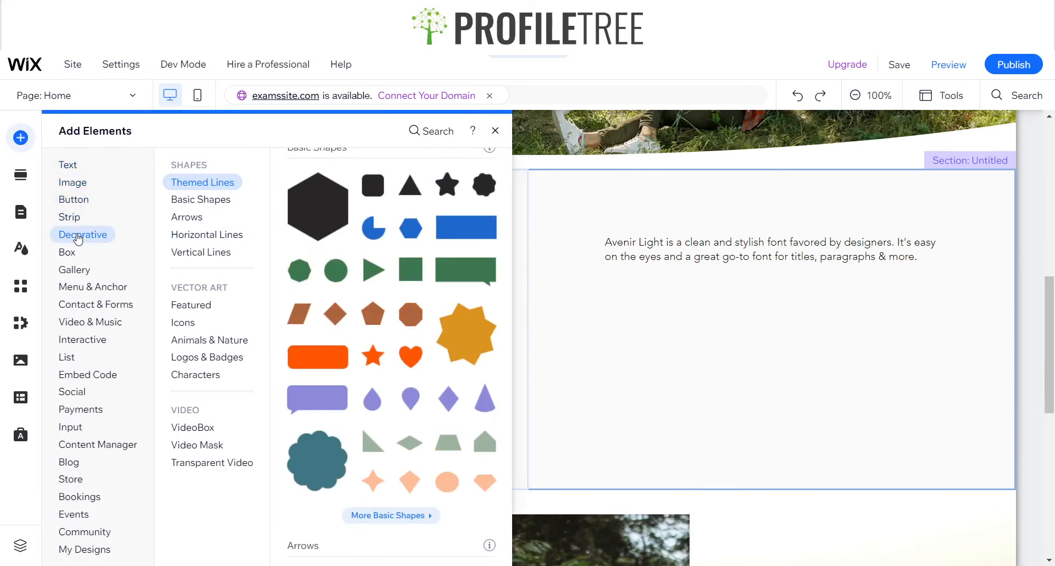
{"action": "left_click", "coordinate": [219, 236]}
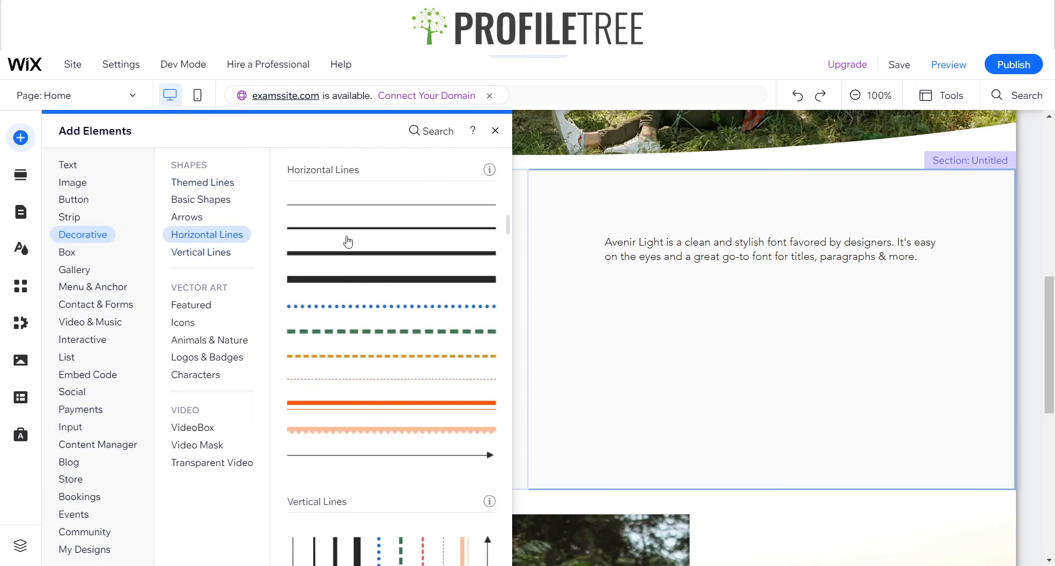
{"action": "mouse_move", "coordinate": [323, 298]}
{"action": "left_mouse_down"}
{"action": "mouse_move", "coordinate": [572, 362]}
{"action": "mouse_move", "coordinate": [603, 361]}
{"action": "mouse_move", "coordinate": [303, 303]}
{"action": "mouse_move", "coordinate": [313, 301]}
{"action": "left_mouse_up"}
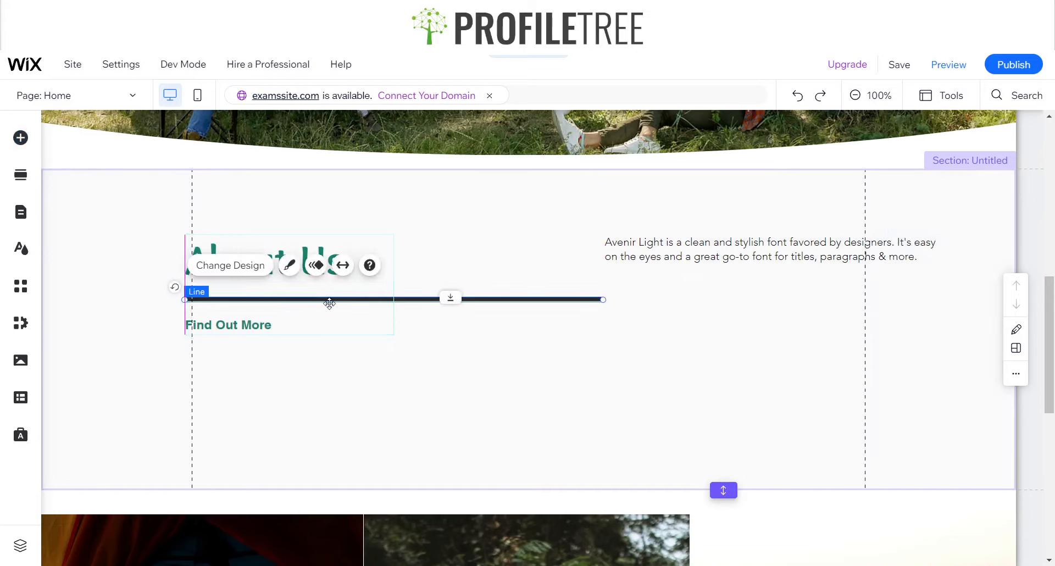
{"action": "left_click_drag", "start_coordinate": [604, 299], "coordinate": [208, 290]}
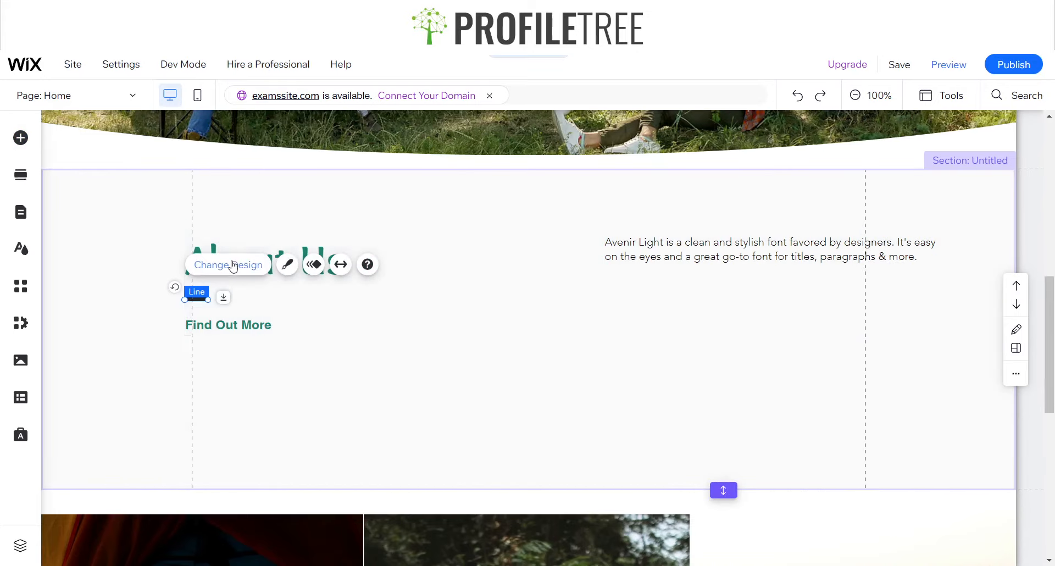
Recolor the short divider line with the dark green from the saved custom colors
{"action": "left_click", "coordinate": [285, 264]}
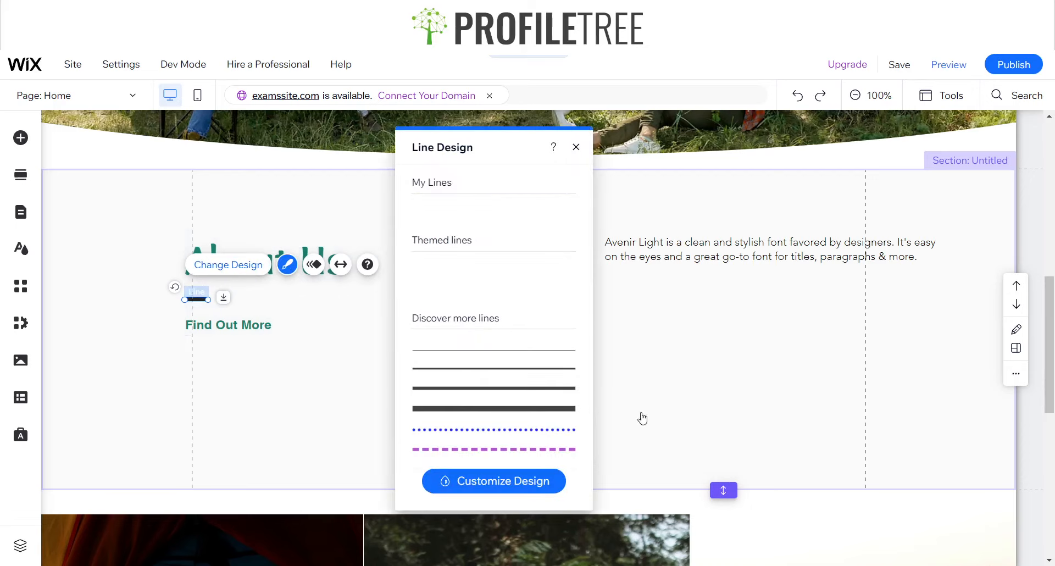
{"action": "left_click", "coordinate": [463, 483]}
{"action": "left_click", "coordinate": [566, 282]}
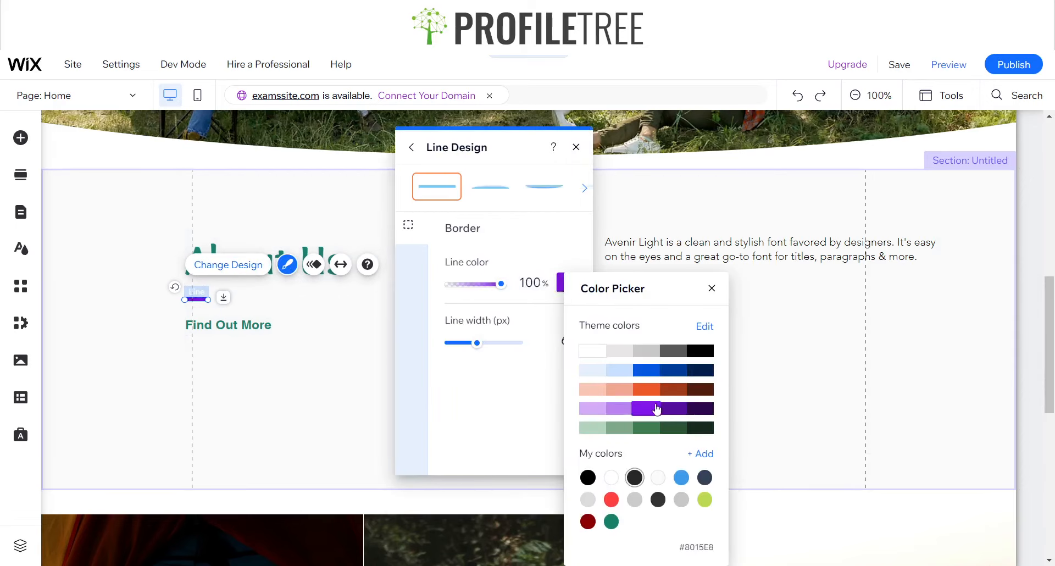
{"action": "left_click", "coordinate": [712, 288]}
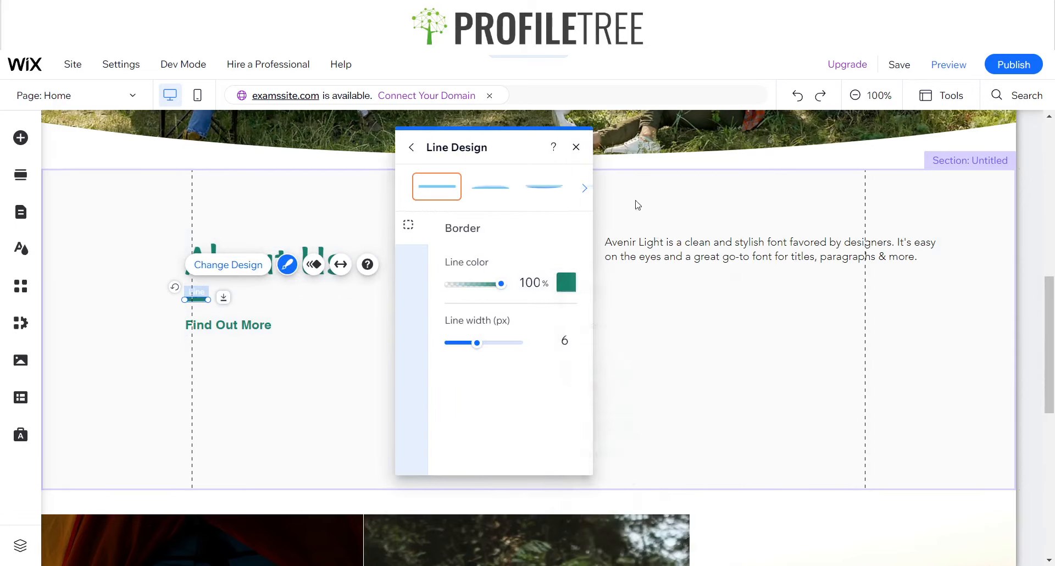
{"action": "left_click", "coordinate": [575, 147]}
{"action": "left_click", "coordinate": [472, 388]}
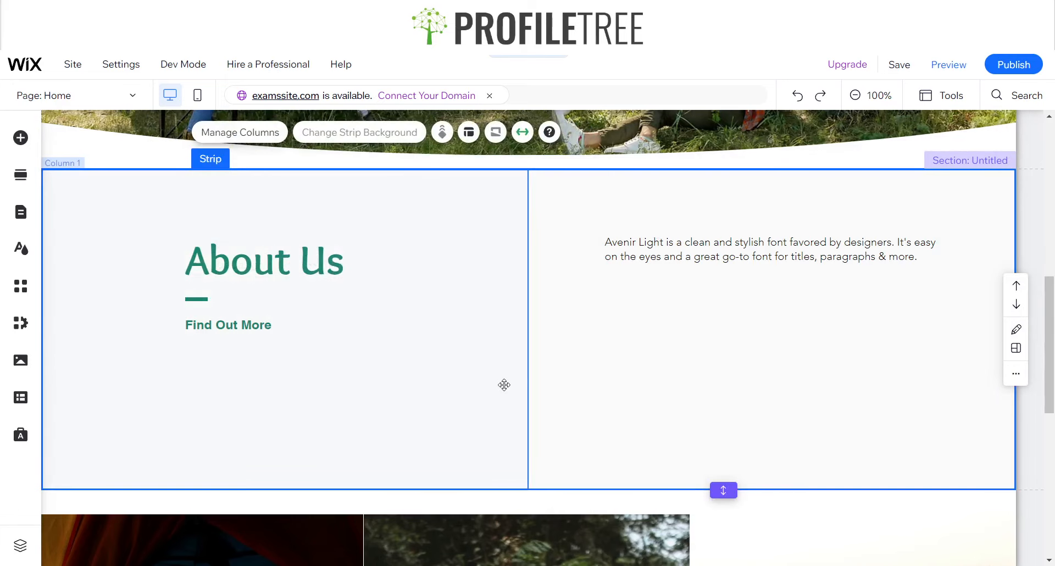
Remove the extra space between the Hero section and the About Us strip
{"action": "left_click", "coordinate": [644, 373]}
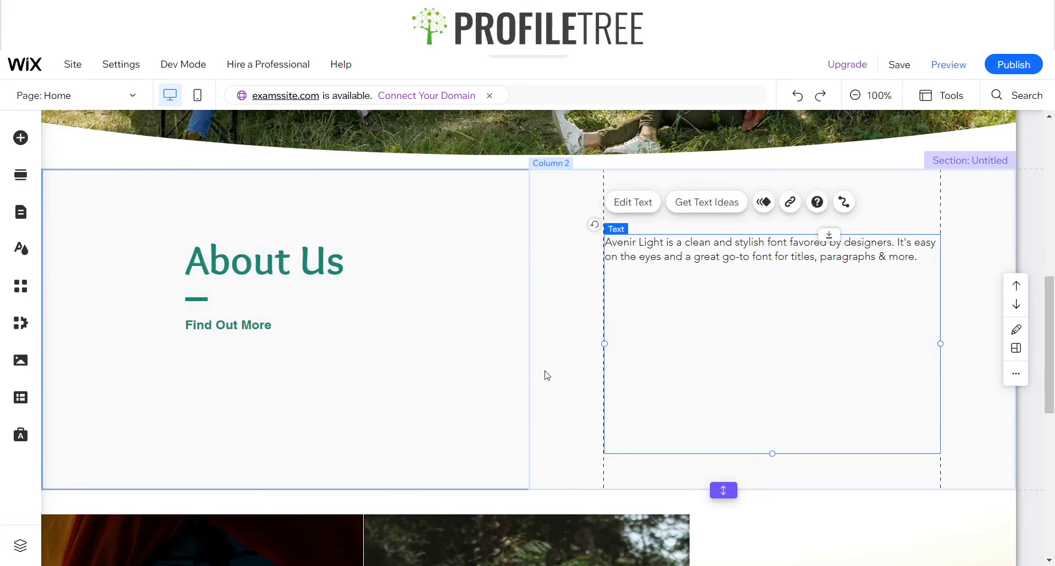
{"action": "left_click", "coordinate": [546, 371]}
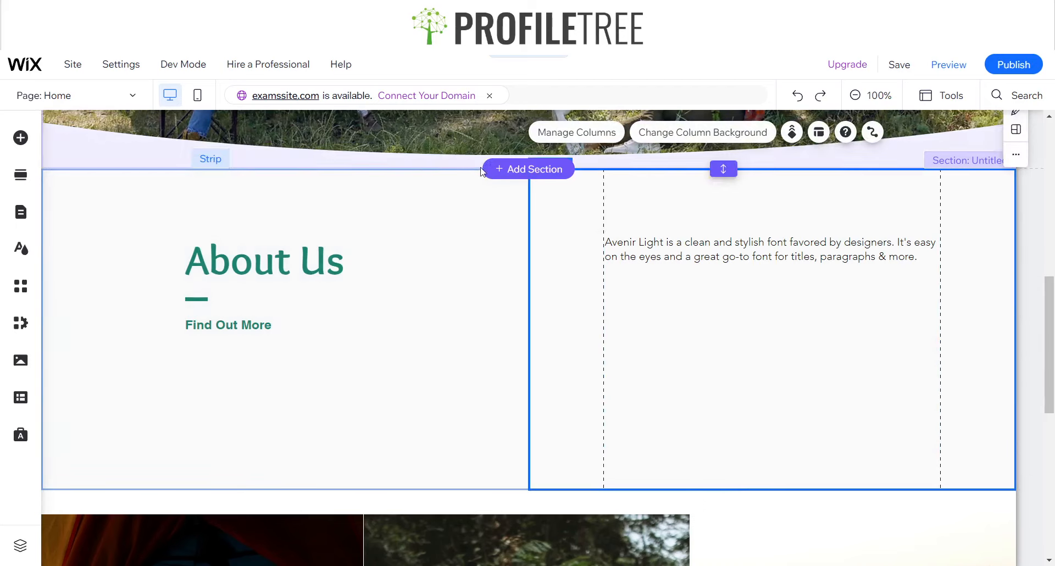
{"action": "left_click_drag", "start_coordinate": [721, 167], "coordinate": [721, 207]}
{"action": "double_click", "coordinate": [723, 193]}
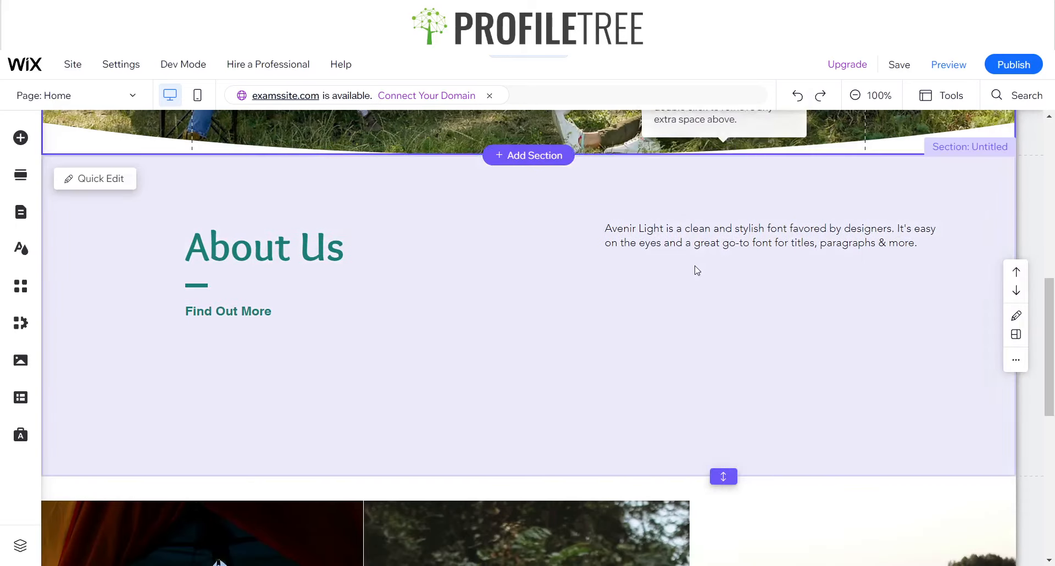
Replace the placeholder paragraph in the second About Us column with the copied Lorem ipsum text
{"action": "left_click", "coordinate": [663, 269]}
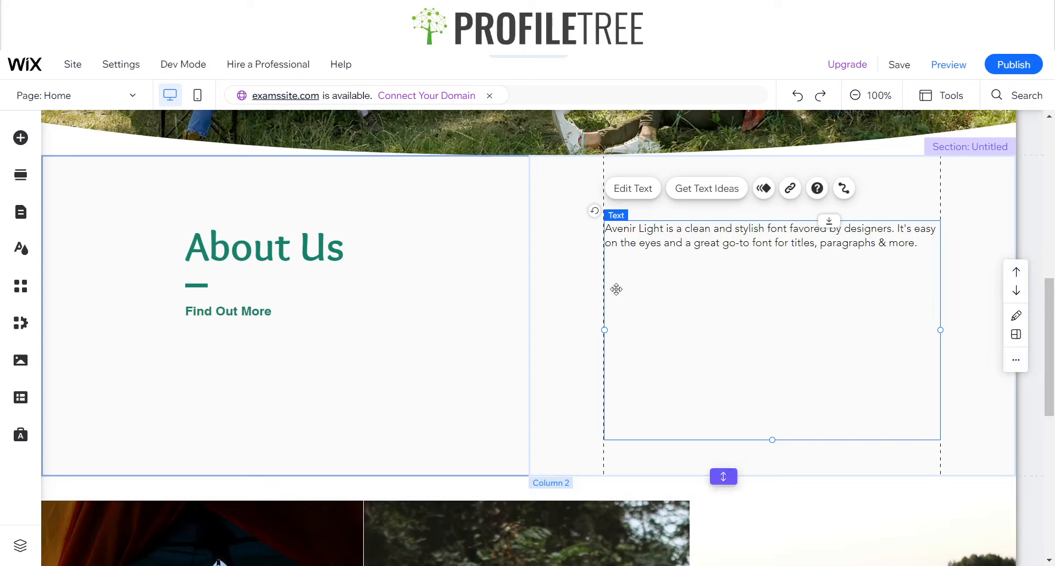
{"action": "left_click", "coordinate": [635, 189]}
{"action": "type", "text": "Lorem ipsum dolor sit amet, consectetur adipiscing elit, sed do eiusmod tempor incididunt ut labore et dolore magna aliqua. Ut enim ad minim veniam, quis nostrud exercitation ullamco laboris nisi ut aliquip ex ea commodo consequat. Duis aute irure dolor in reprehenderit in voluptate velit esse cillum dolore eu fugiat nulla pariatur. Excepteur sint occaecat cupidatat non proident, sunt in culpa qui officia deserunt mollit anim id est laborum."}
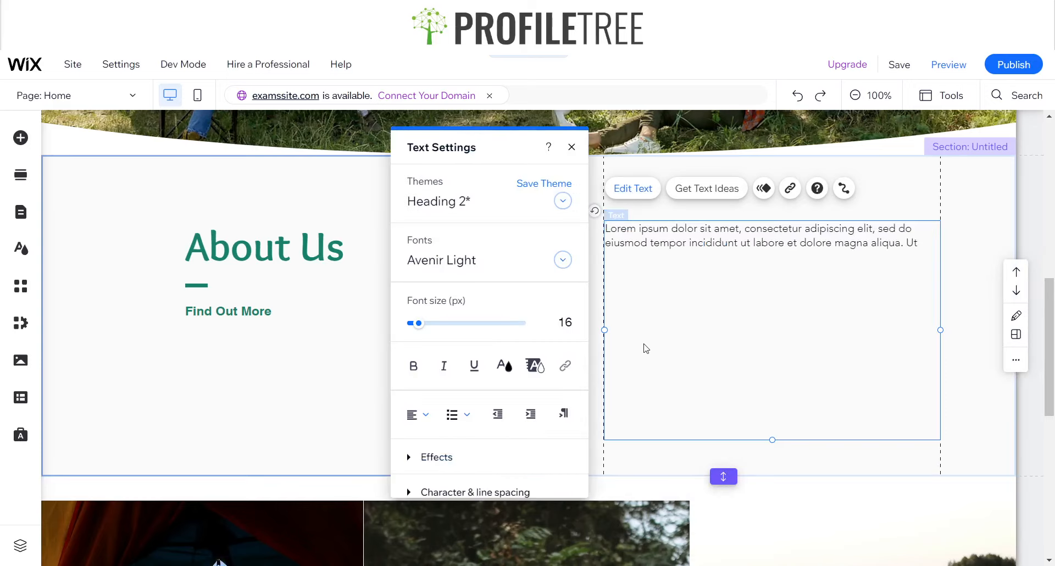
Try the Overlock font and the saved dark green on the Lorem ipsum paragraph
{"action": "left_click", "coordinate": [450, 261]}
{"action": "type", "text": "o"}
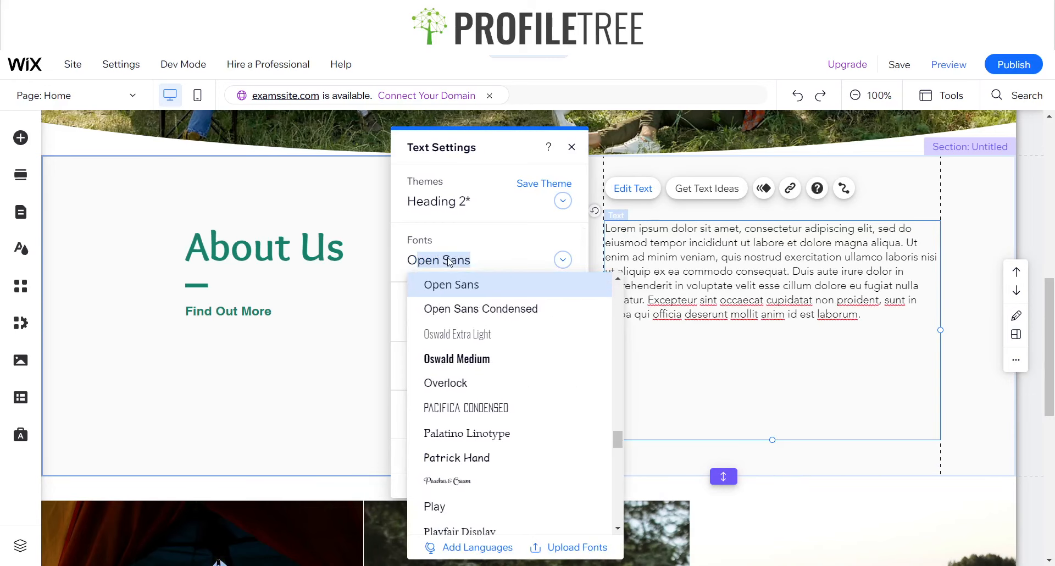
{"action": "left_click", "coordinate": [498, 383]}
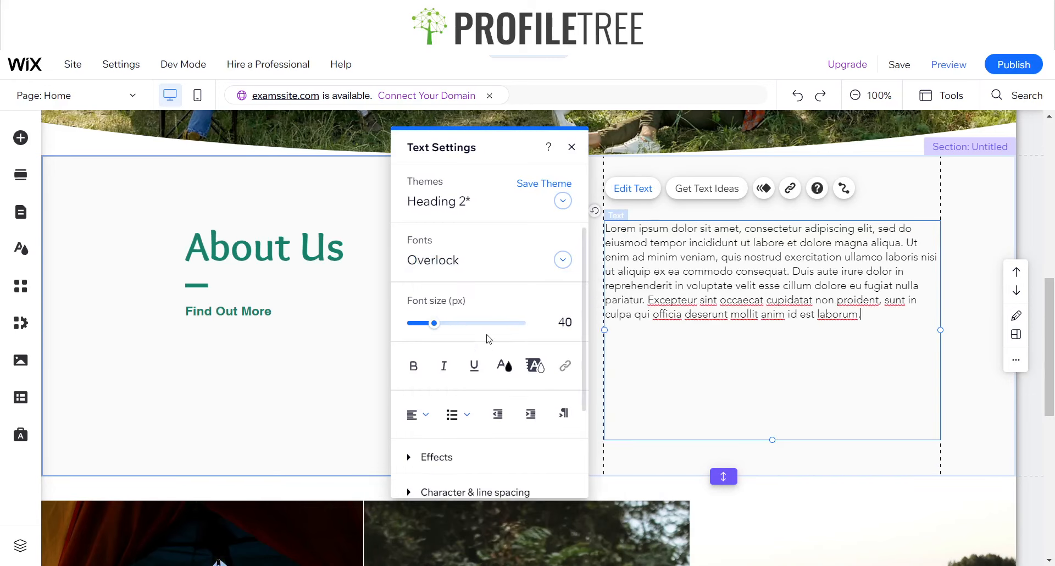
{"action": "left_click", "coordinate": [503, 366]}
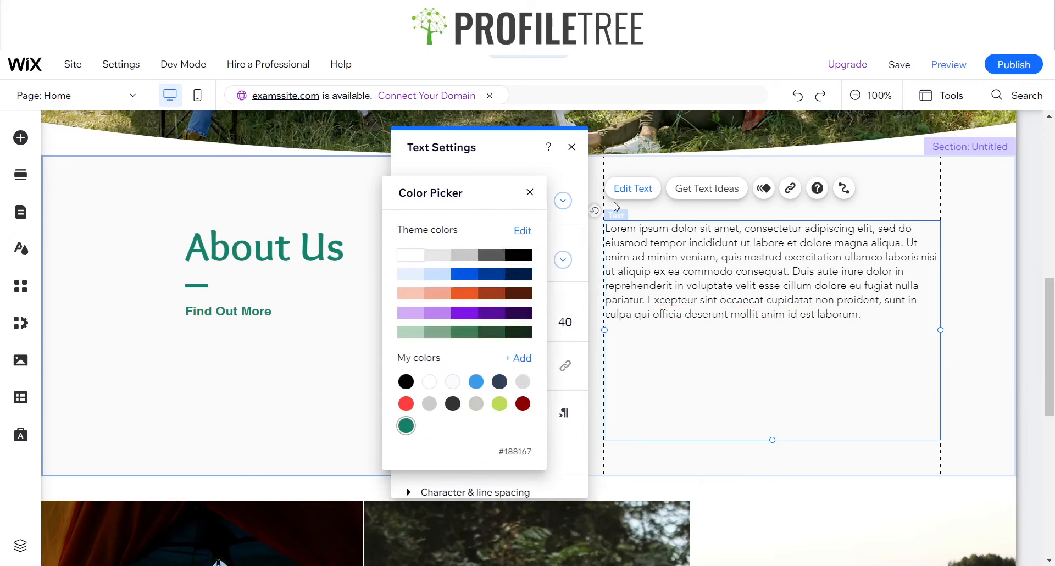
{"action": "left_click", "coordinate": [538, 192]}
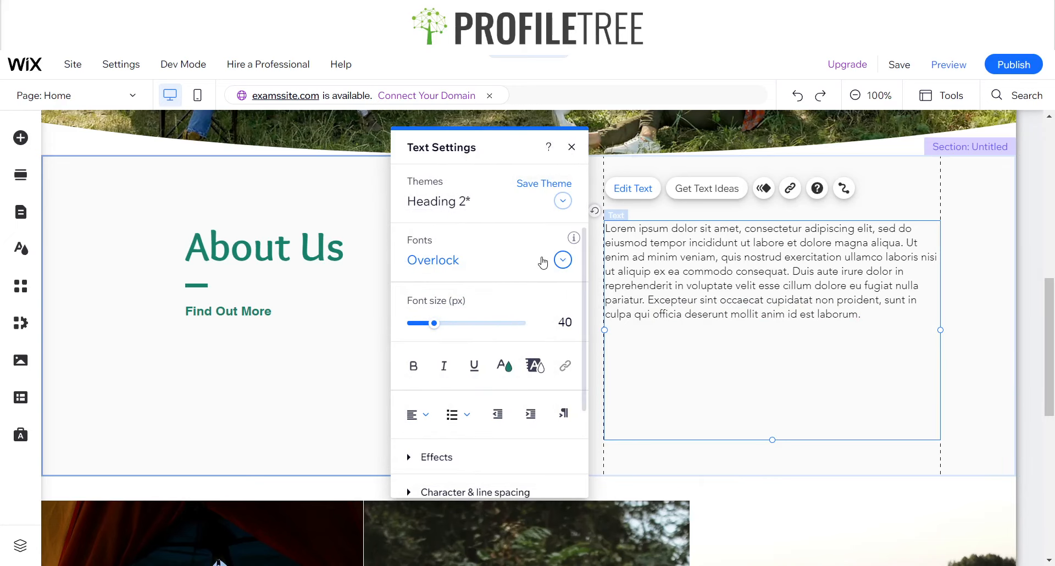
Try 18 px for the whole Lorem ipsum paragraph, settle on a font size of 20 px, and finish editing
{"action": "double_click", "coordinate": [654, 286]}
{"action": "left_click", "coordinate": [567, 321]}
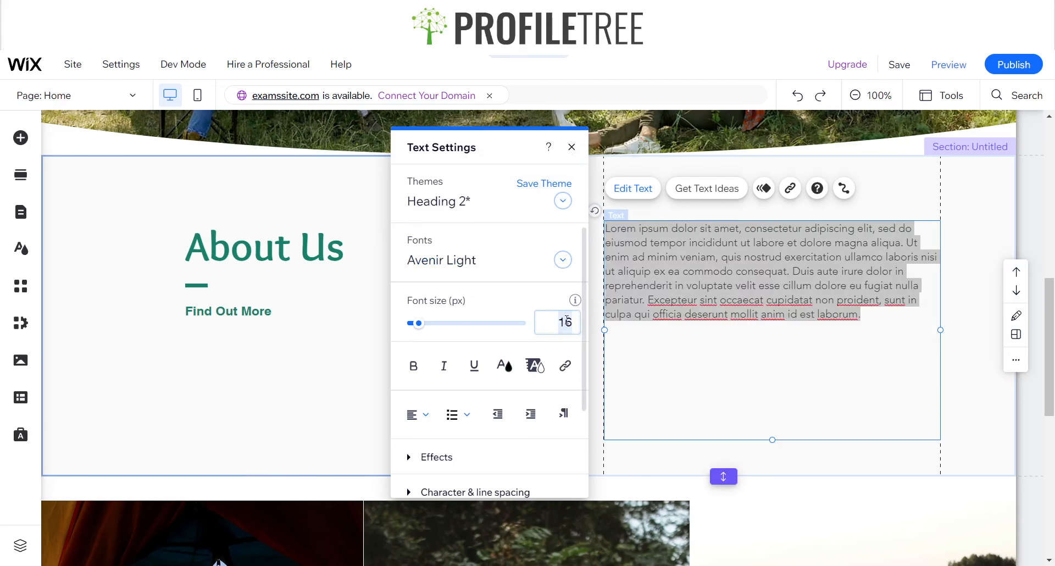
{"action": "type", "text": "18"}
{"action": "key", "text": "Return"}
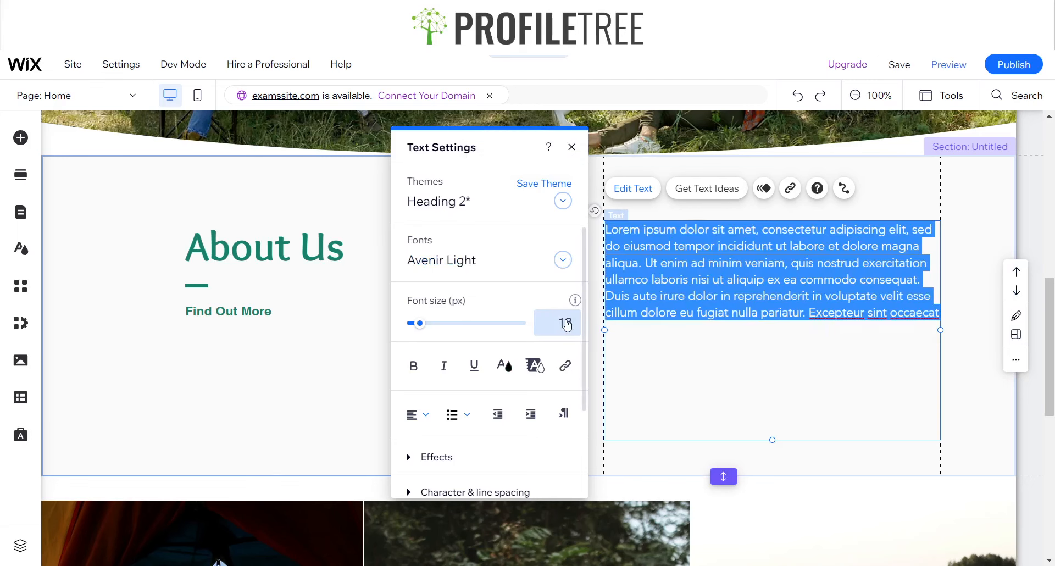
{"action": "left_click", "coordinate": [567, 323]}
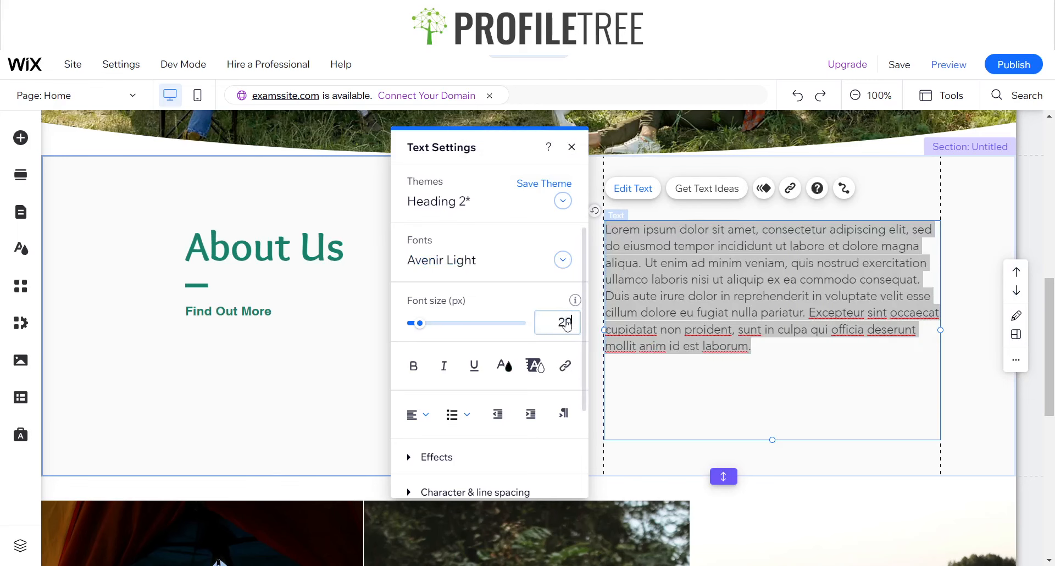
{"action": "type", "text": "20"}
{"action": "key", "text": "Return"}
{"action": "left_click", "coordinate": [571, 147]}
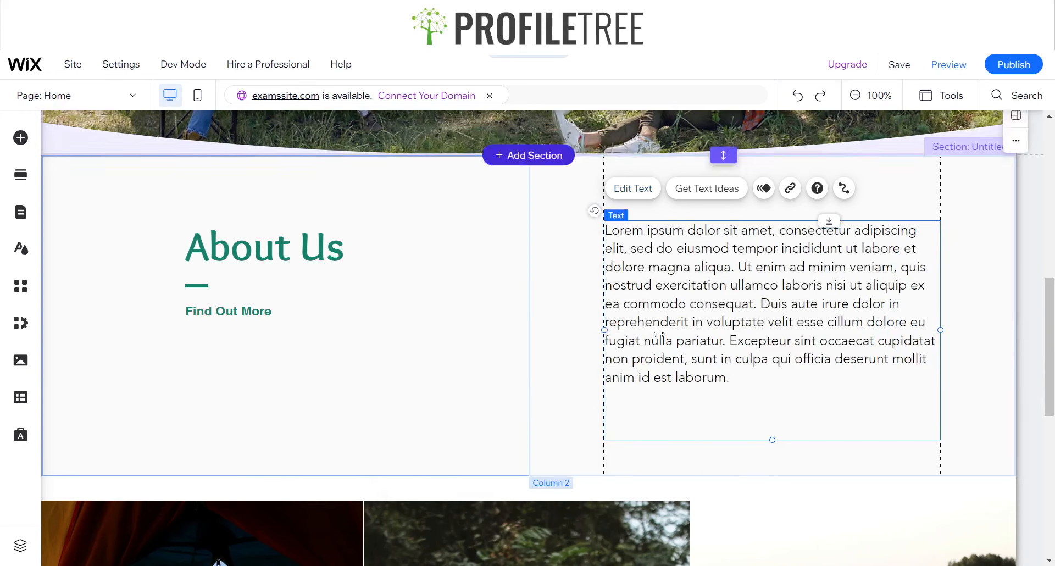
Apply the Overlock font to the whole Lorem ipsum paragraph and leave text editing
{"action": "left_click", "coordinate": [515, 374]}
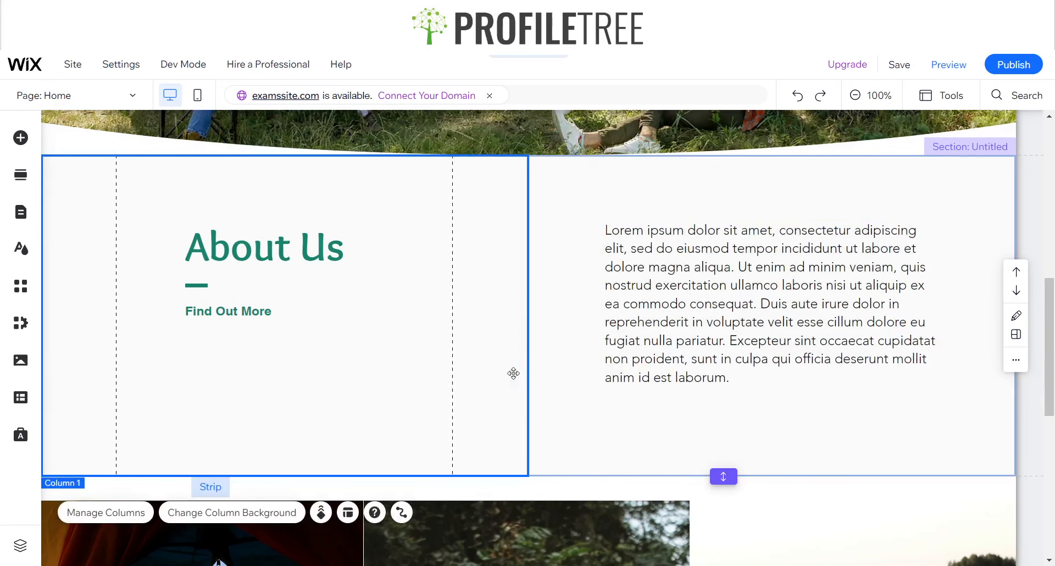
{"action": "left_click", "coordinate": [706, 327]}
{"action": "left_click", "coordinate": [629, 190]}
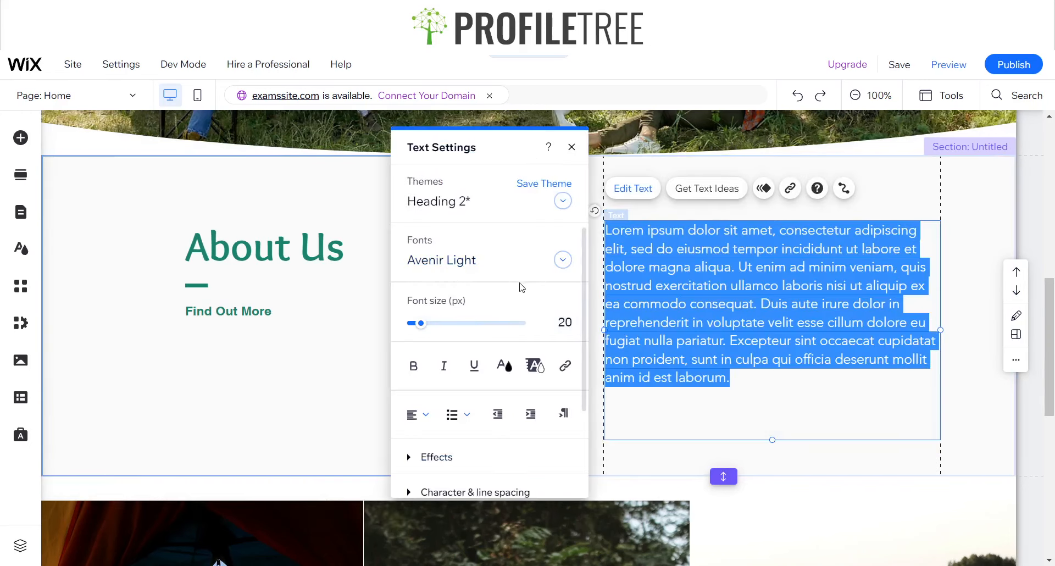
{"action": "left_click", "coordinate": [463, 261]}
{"action": "key", "text": "o"}
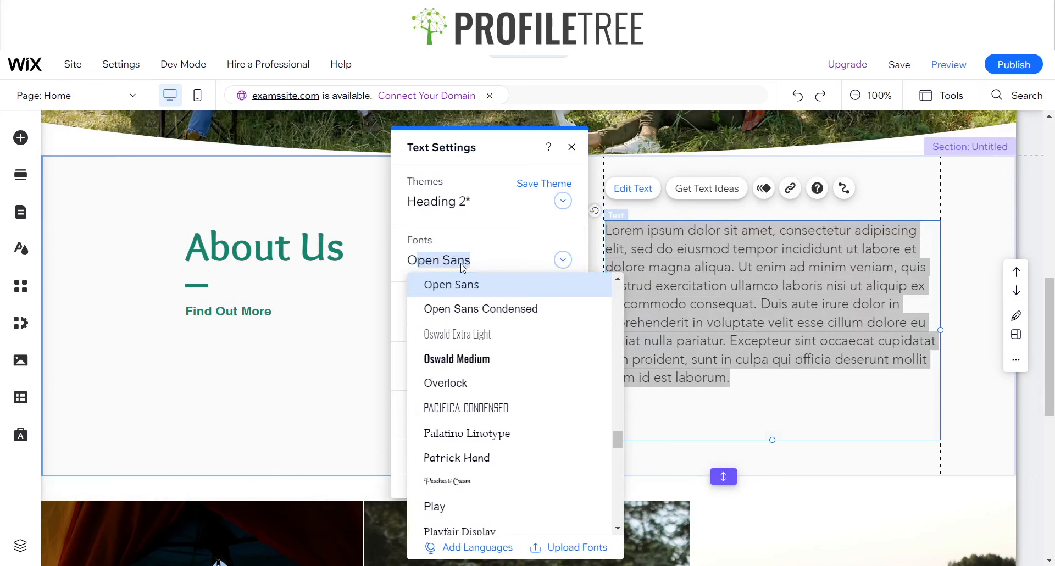
{"action": "left_click", "coordinate": [448, 382]}
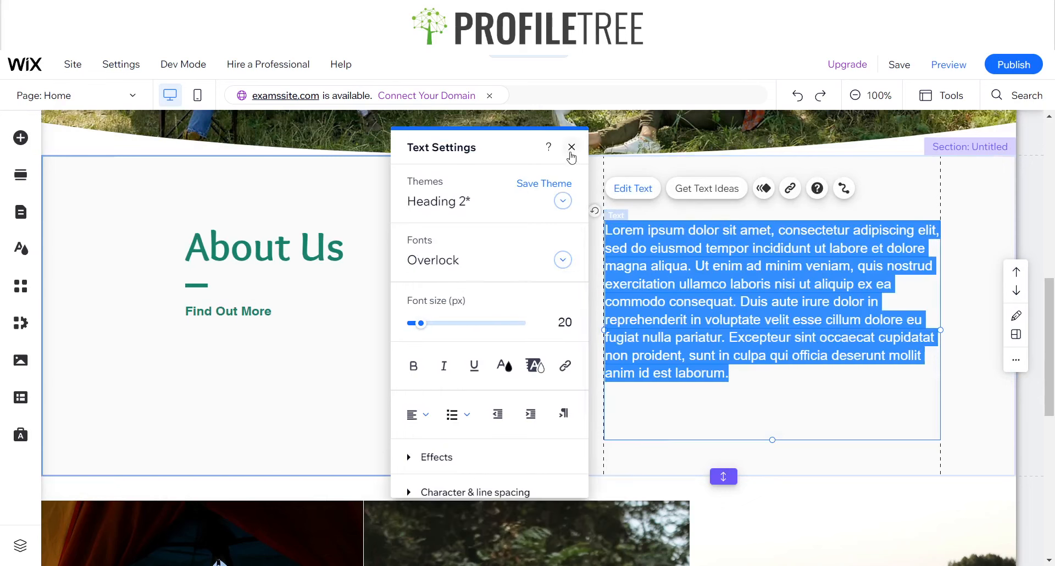
{"action": "left_click", "coordinate": [572, 147]}
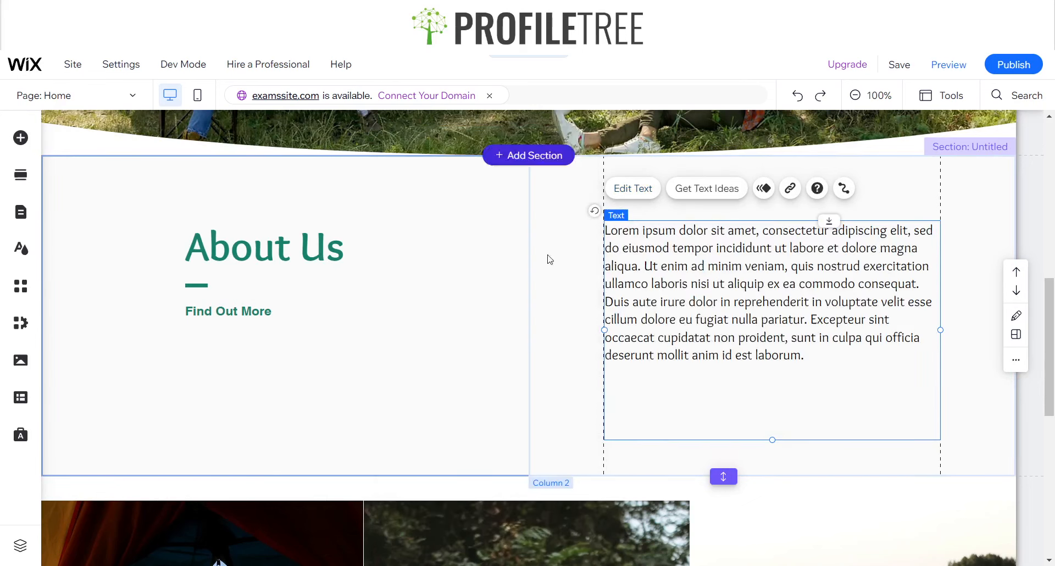
{"action": "double_click", "coordinate": [756, 366]}
{"action": "left_click", "coordinate": [790, 371]}
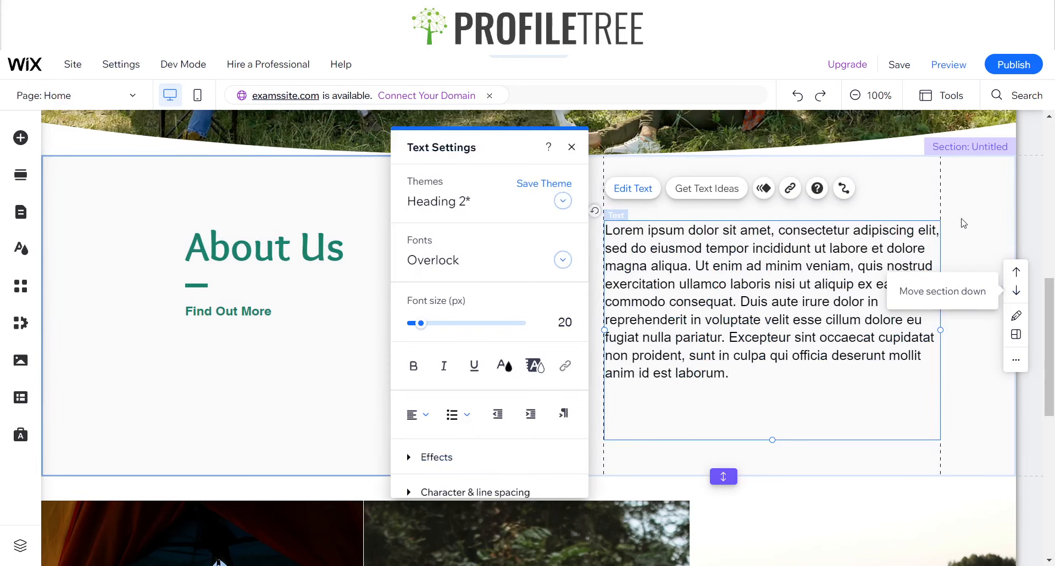
{"action": "left_click", "coordinate": [962, 241]}
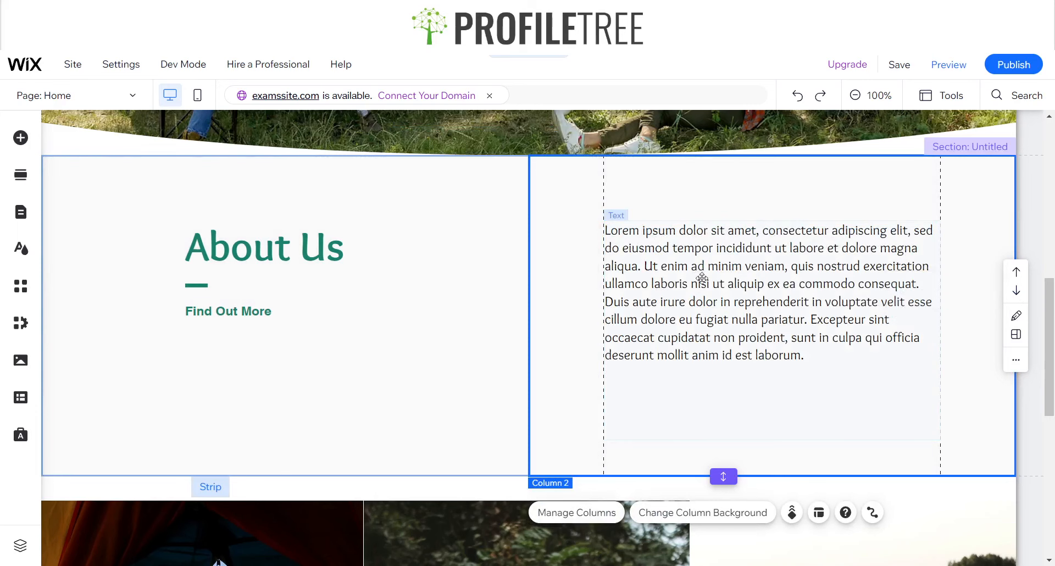
Search the editor for "Container" and add the black rectangular container box to the About Us section
{"action": "left_click", "coordinate": [16, 136]}
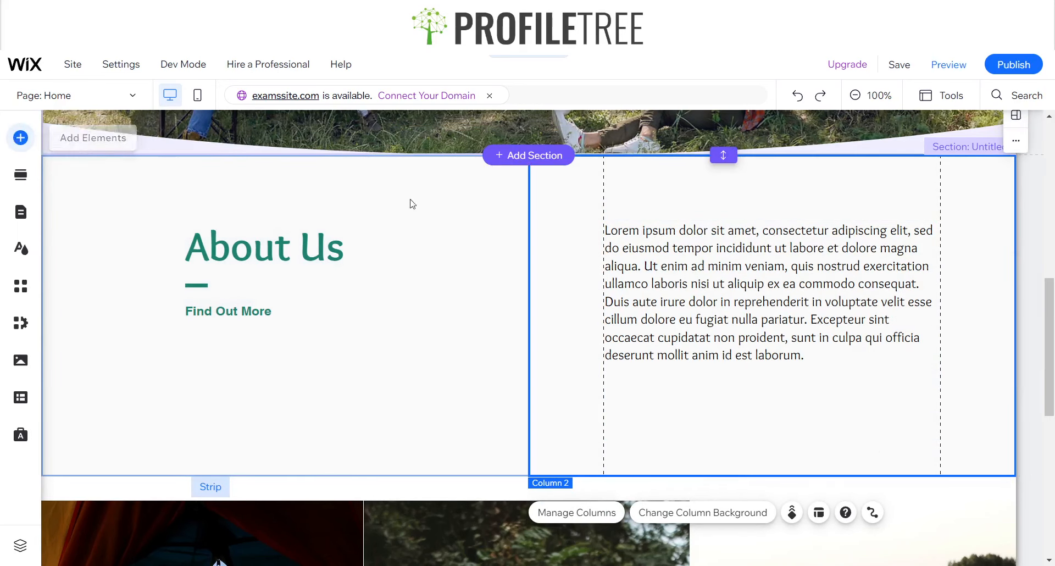
{"action": "left_click", "coordinate": [676, 187]}
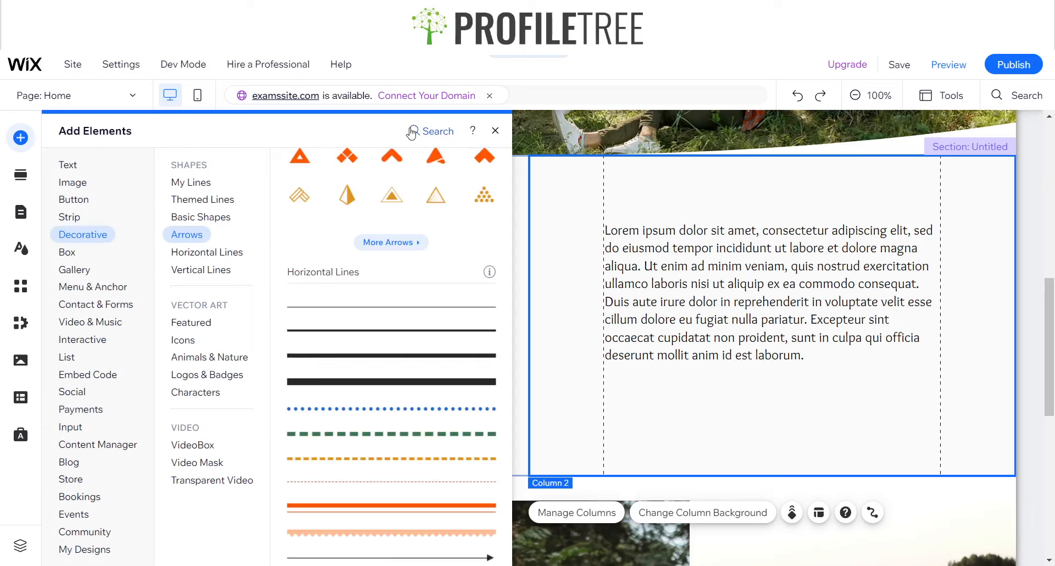
{"action": "left_click", "coordinate": [411, 133]}
{"action": "type", "text": "Container"}
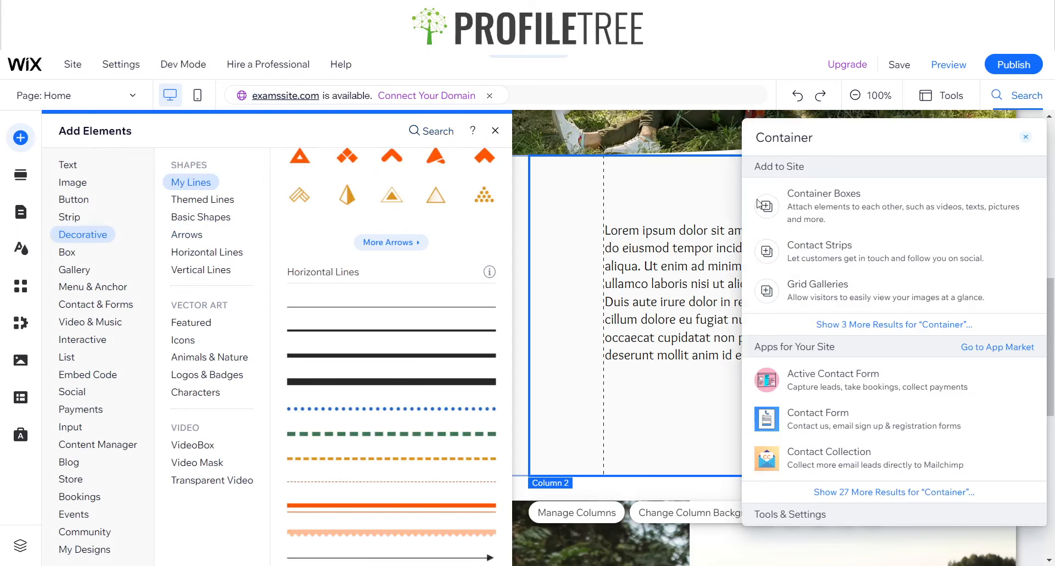
{"action": "left_click", "coordinate": [761, 204]}
{"action": "scroll", "coordinate": [307, 198], "scroll_direction": "up", "scroll_amount": 5}
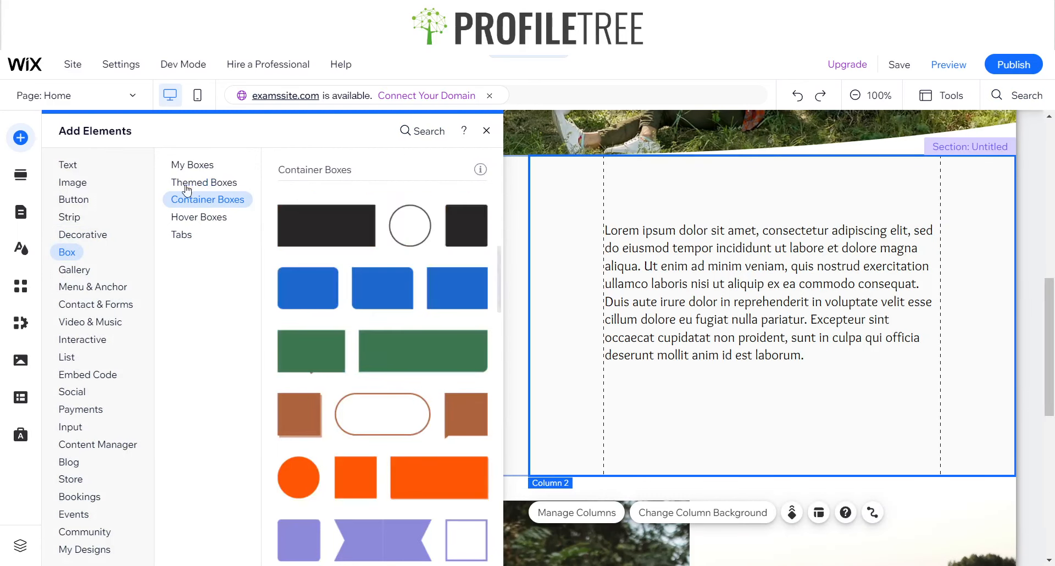
{"action": "left_click_drag", "start_coordinate": [311, 225], "coordinate": [312, 223]}
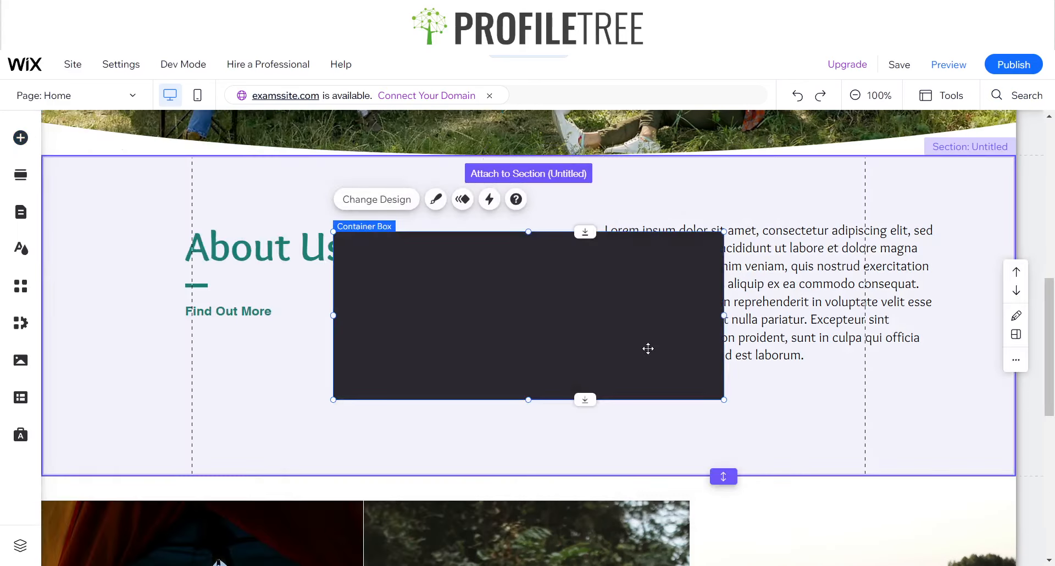
Move the black container box into the second column of About Us and send it behind the Lorem ipsum paragraph
{"action": "left_click_drag", "start_coordinate": [607, 339], "coordinate": [779, 358]}
{"action": "left_click", "coordinate": [818, 242]}
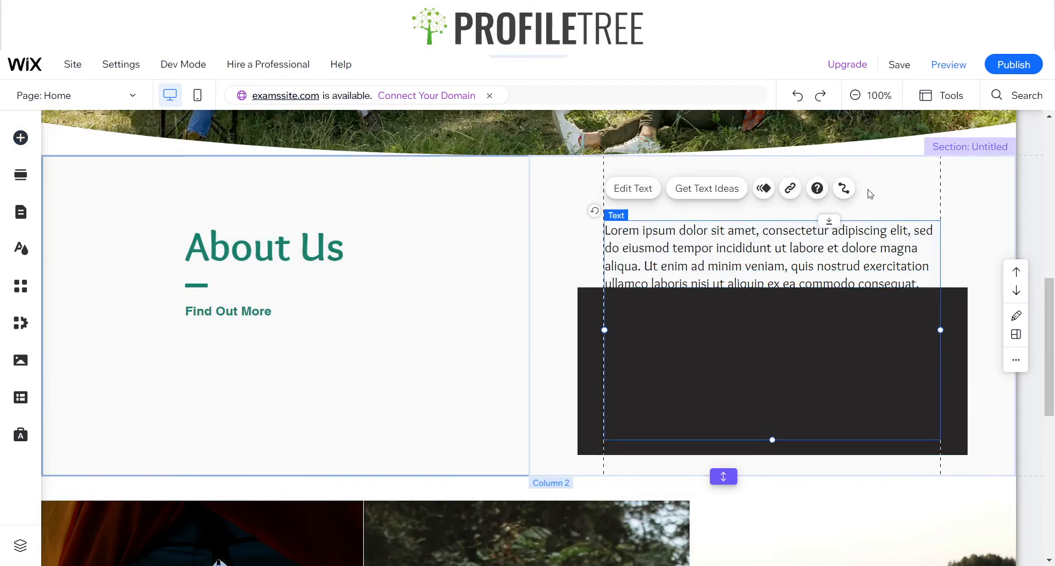
{"action": "left_click", "coordinate": [942, 95]}
{"action": "left_click", "coordinate": [933, 140]}
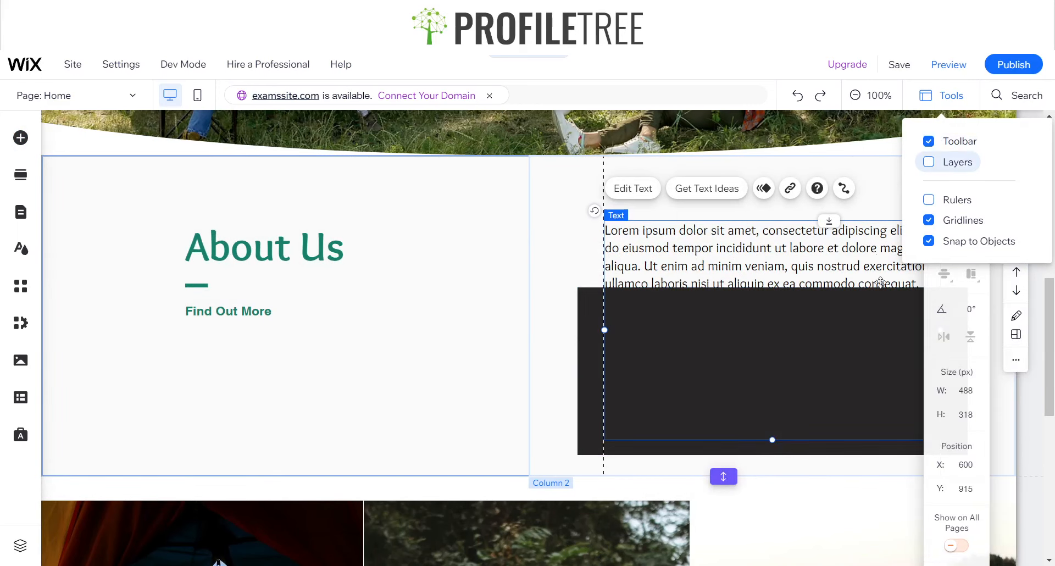
{"action": "left_click", "coordinate": [904, 408]}
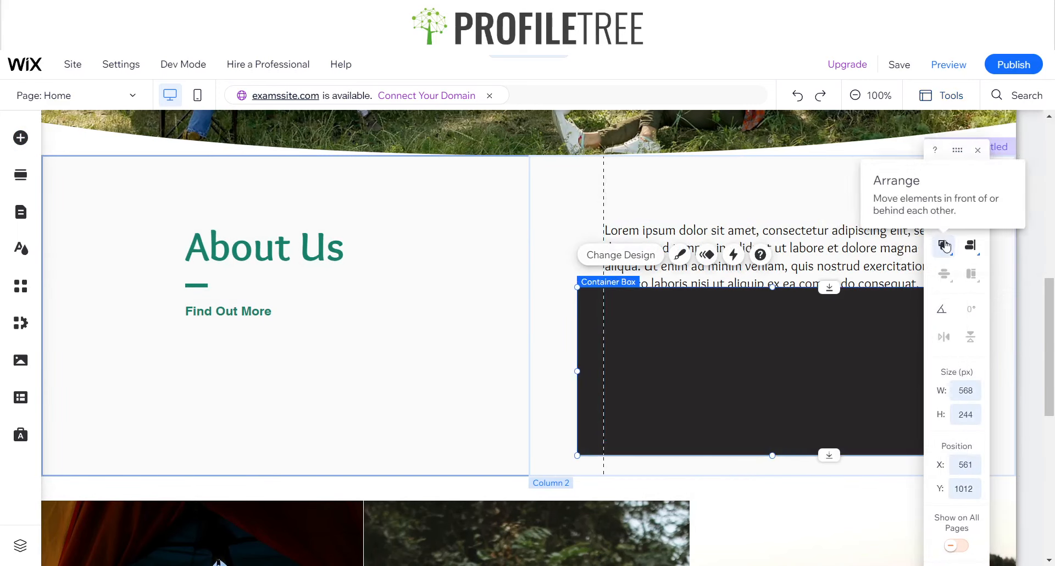
{"action": "mouse_move", "coordinate": [945, 246]}
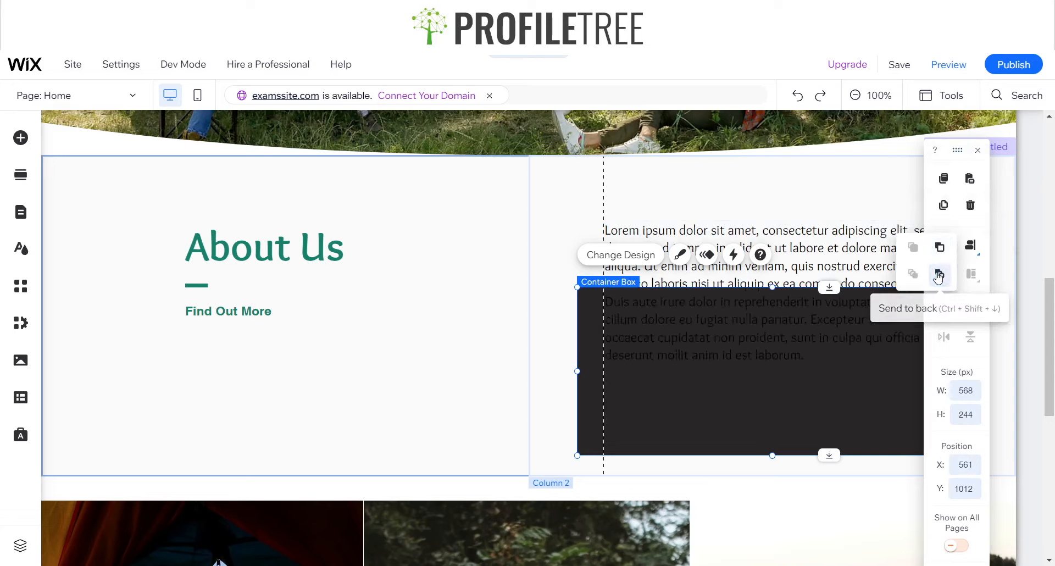
{"action": "left_click", "coordinate": [939, 277]}
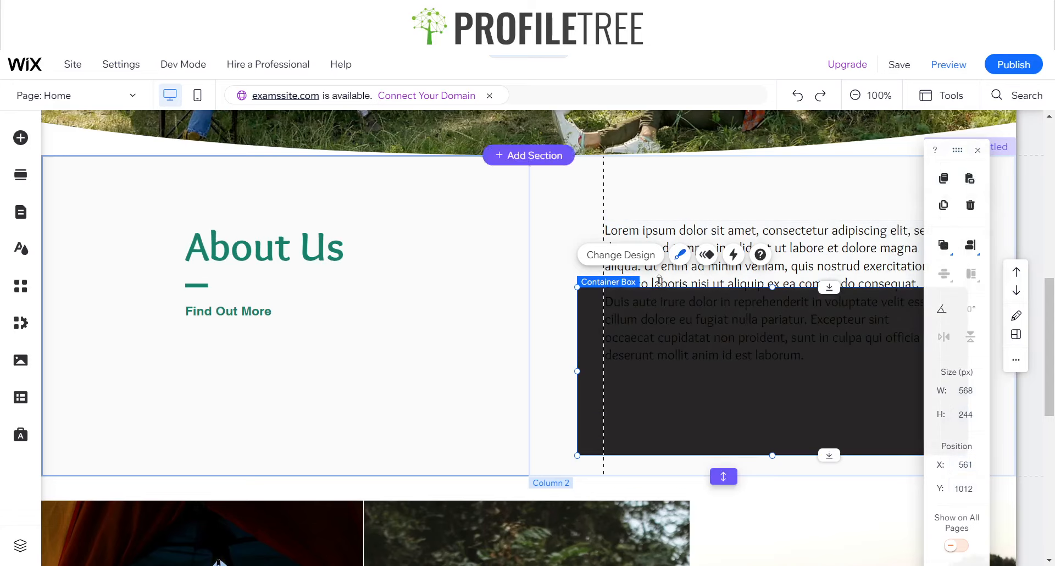
{"action": "left_click", "coordinate": [837, 230]}
{"action": "mouse_move", "coordinate": [939, 249]}
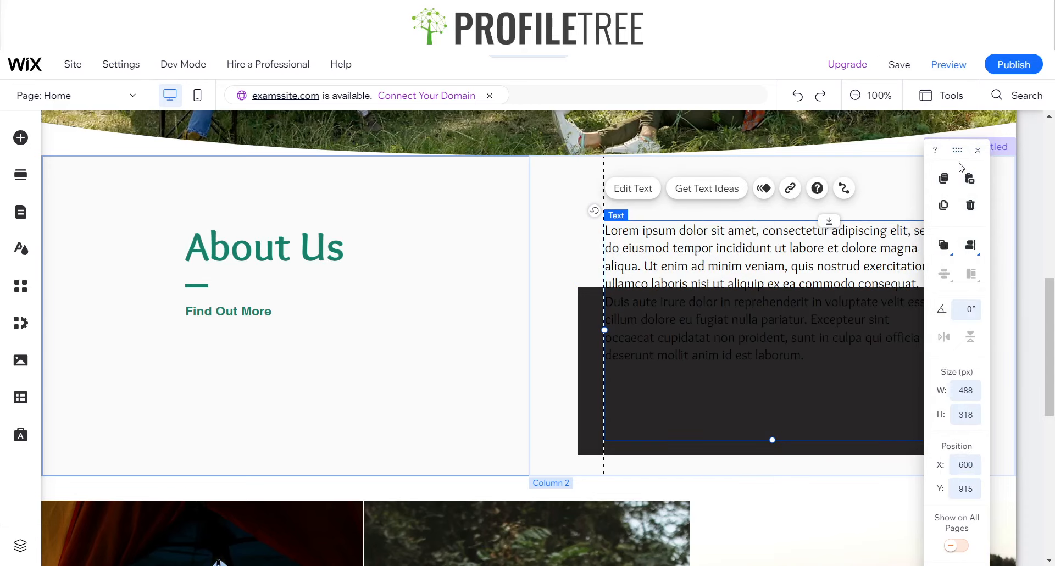
{"action": "left_click", "coordinate": [976, 153]}
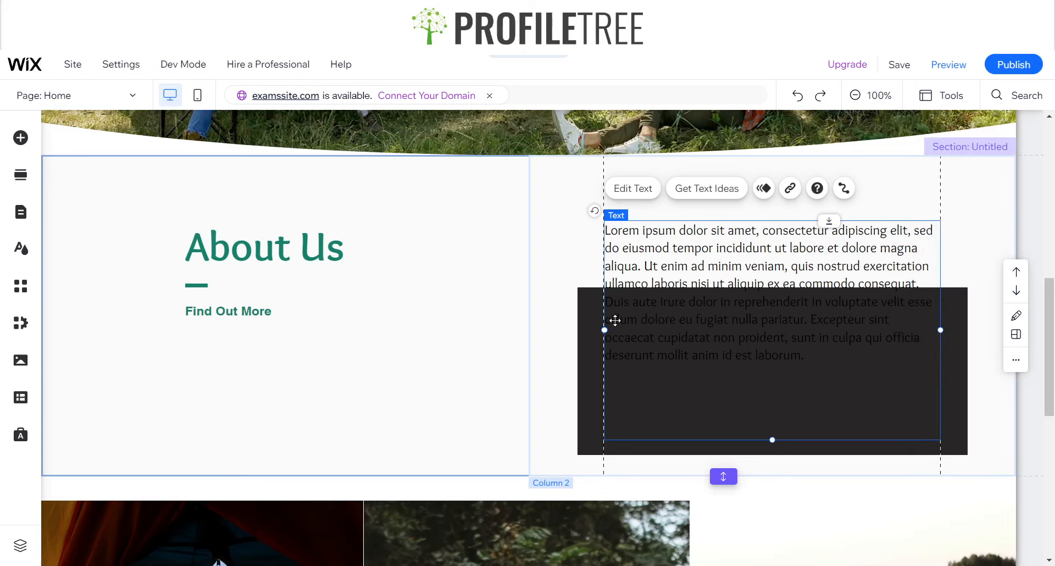
Extend the container box upward to back the whole Lorem ipsum paragraph, and lower the start of the About Us section slightly
{"action": "left_click", "coordinate": [778, 291]}
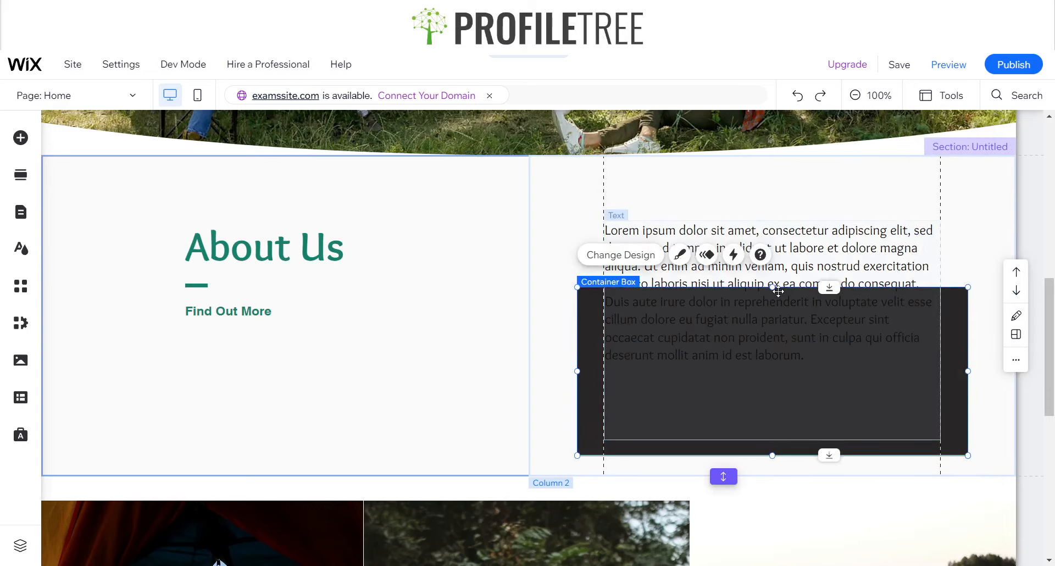
{"action": "left_click_drag", "start_coordinate": [775, 288], "coordinate": [771, 189]}
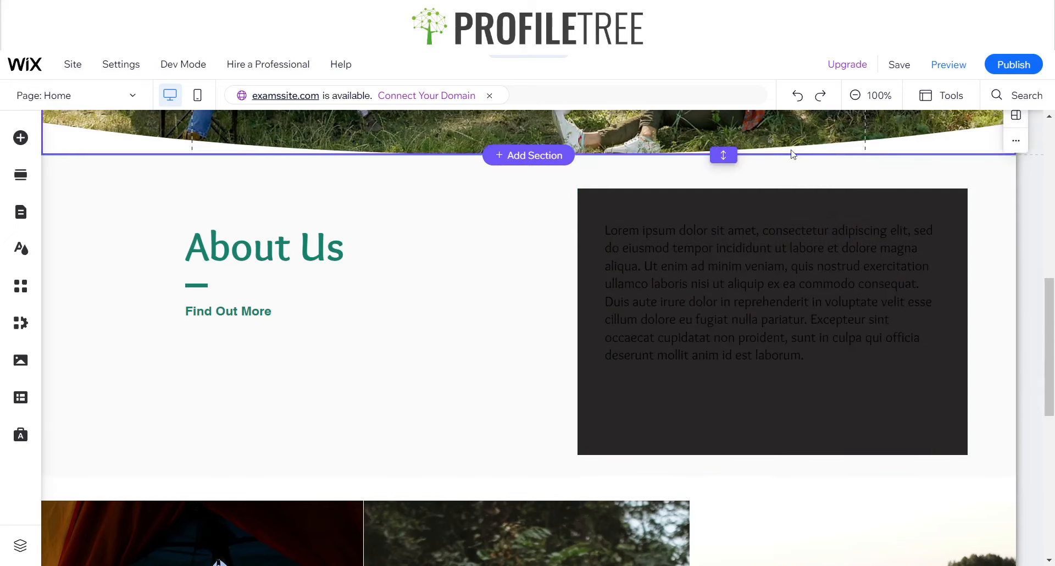
{"action": "left_click_drag", "start_coordinate": [724, 159], "coordinate": [724, 168]}
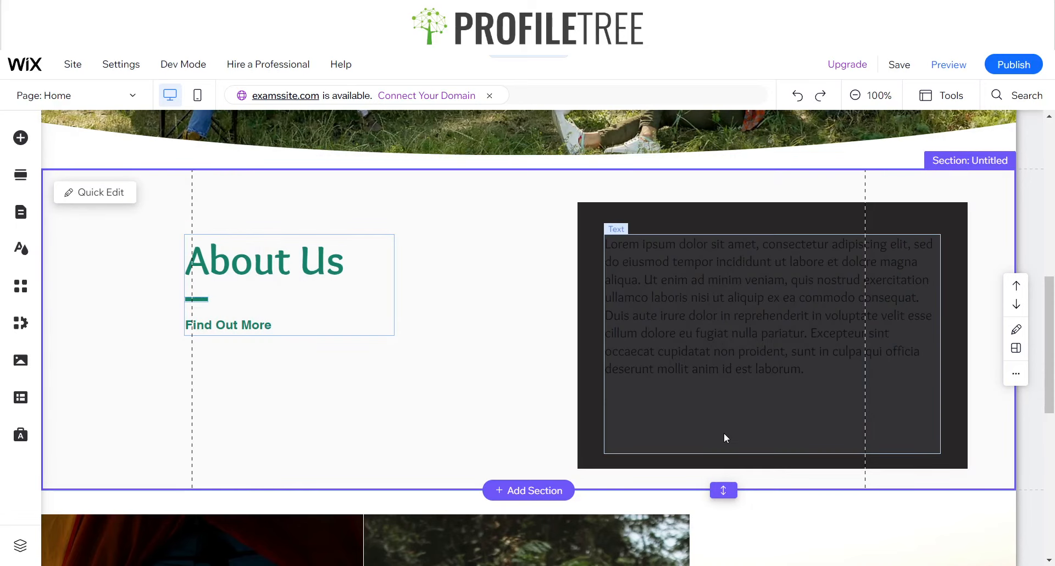
Shorten the Lorem ipsum text box to a height of about 215 px and deselect it
{"action": "left_click", "coordinate": [758, 440]}
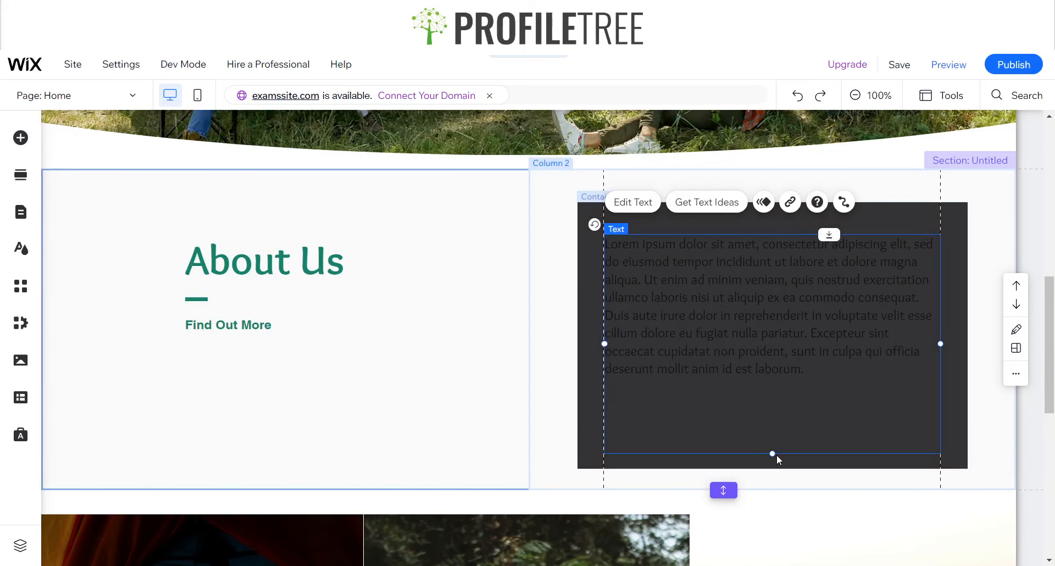
{"action": "left_click_drag", "start_coordinate": [772, 453], "coordinate": [760, 383]}
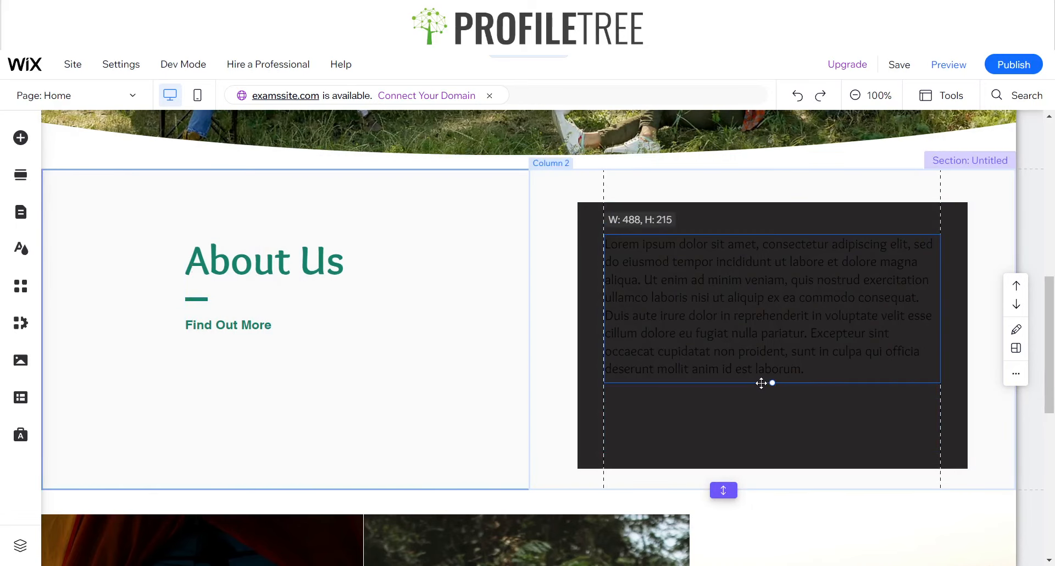
{"action": "left_click", "coordinate": [423, 429]}
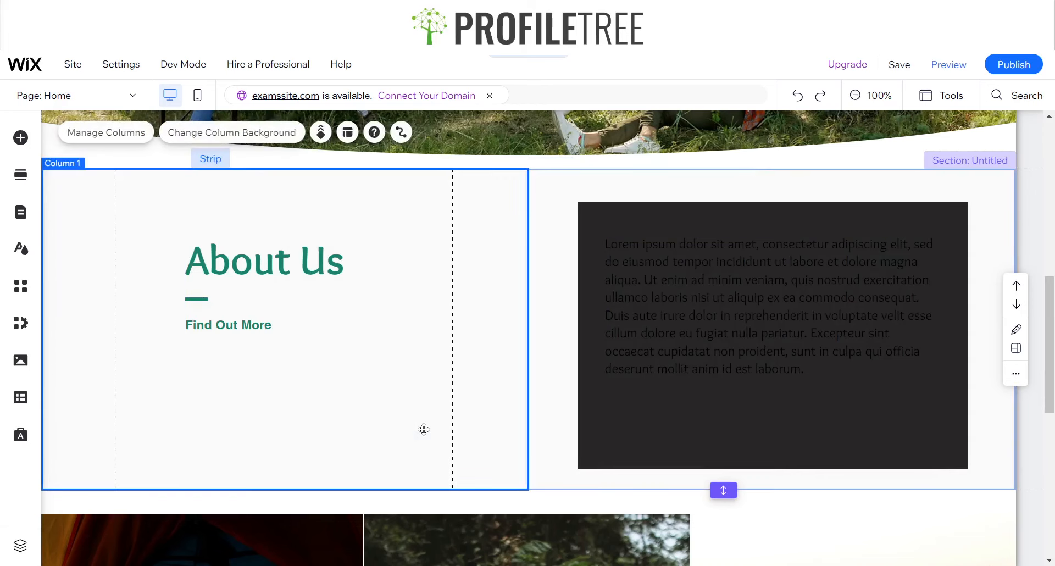
Customize the container box design by setting its border color to the saved green #188167
{"action": "left_click", "coordinate": [676, 435]}
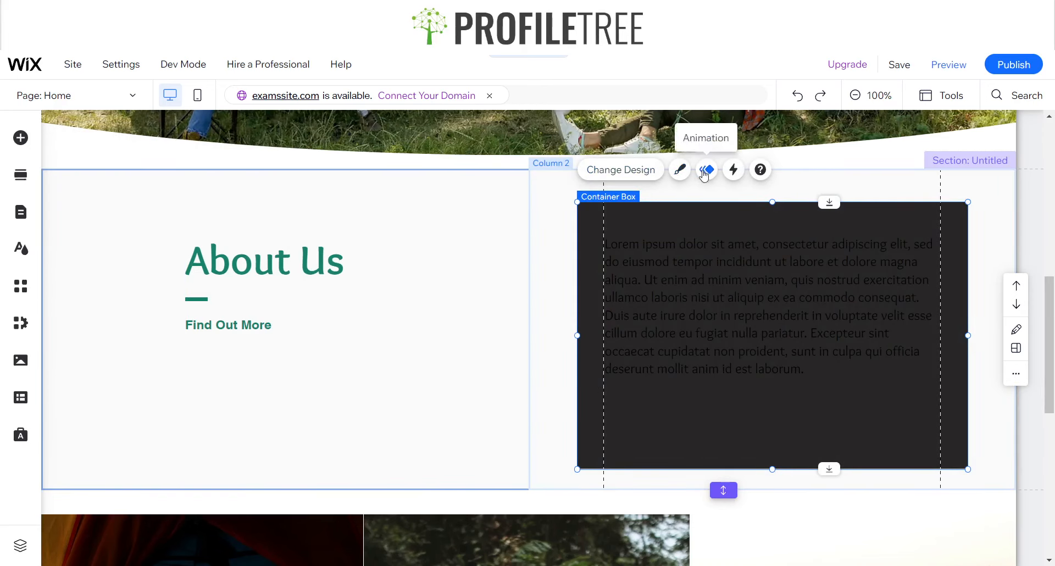
{"action": "left_click", "coordinate": [681, 172]}
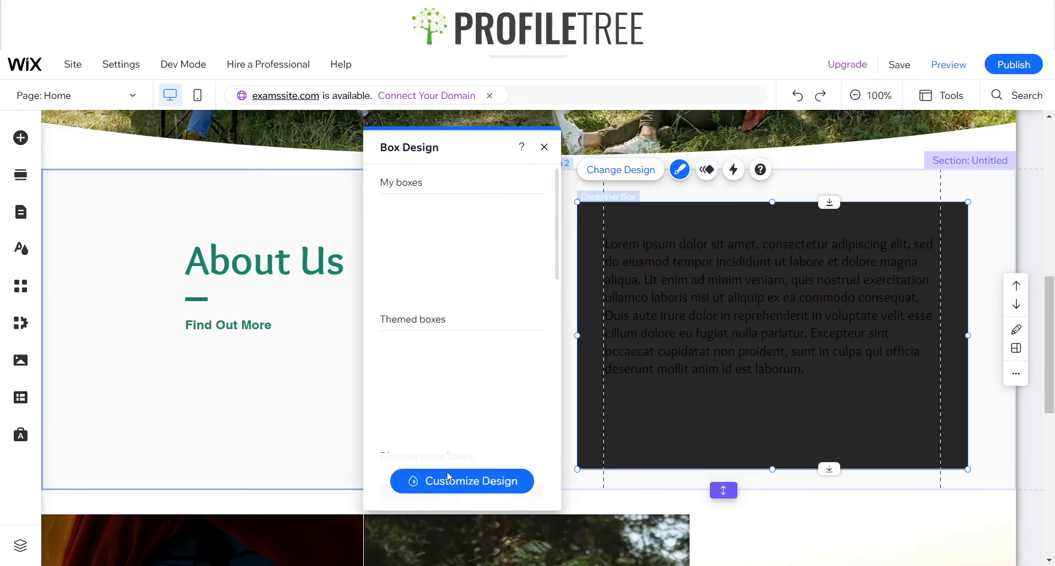
{"action": "left_click", "coordinate": [449, 479]}
{"action": "left_click", "coordinate": [433, 259]}
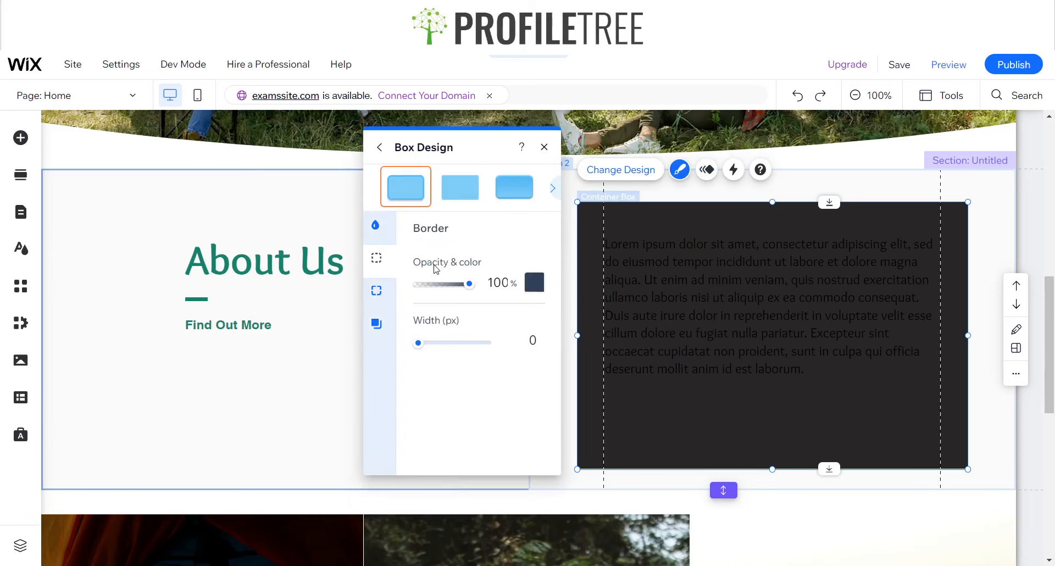
{"action": "left_click", "coordinate": [534, 282]}
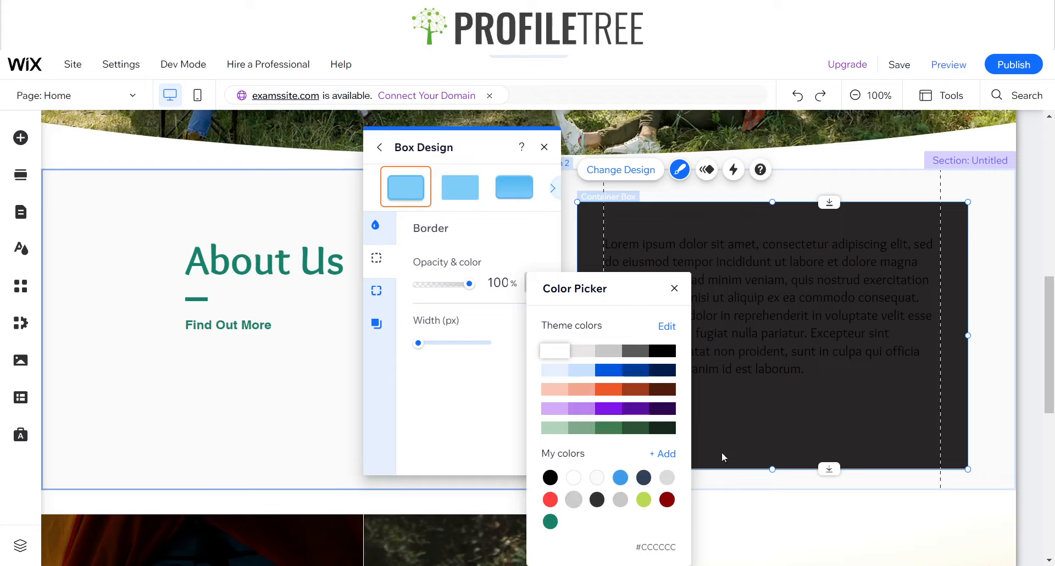
{"action": "left_click", "coordinate": [880, 222]}
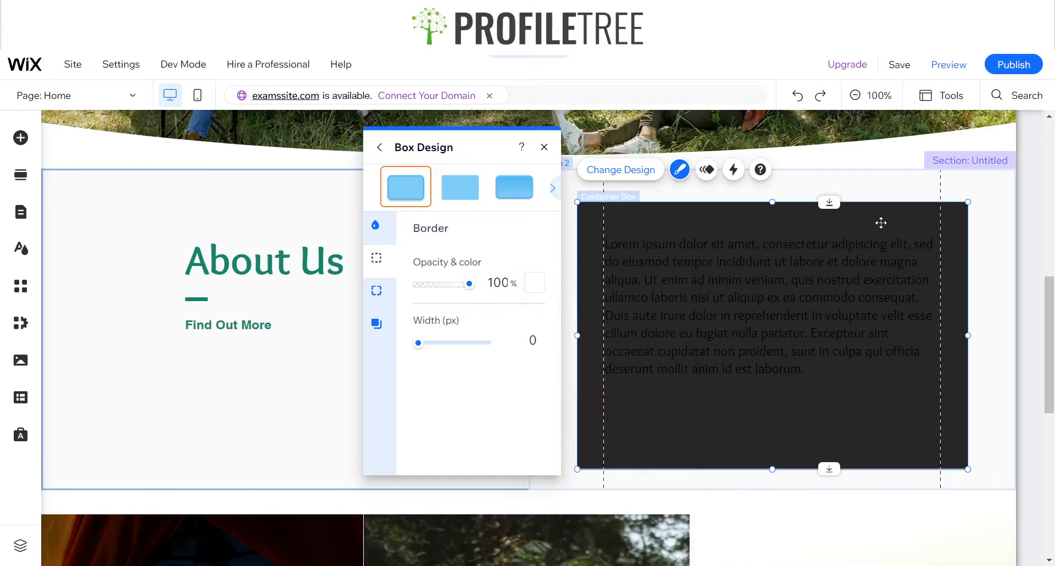
{"action": "left_click", "coordinate": [527, 290]}
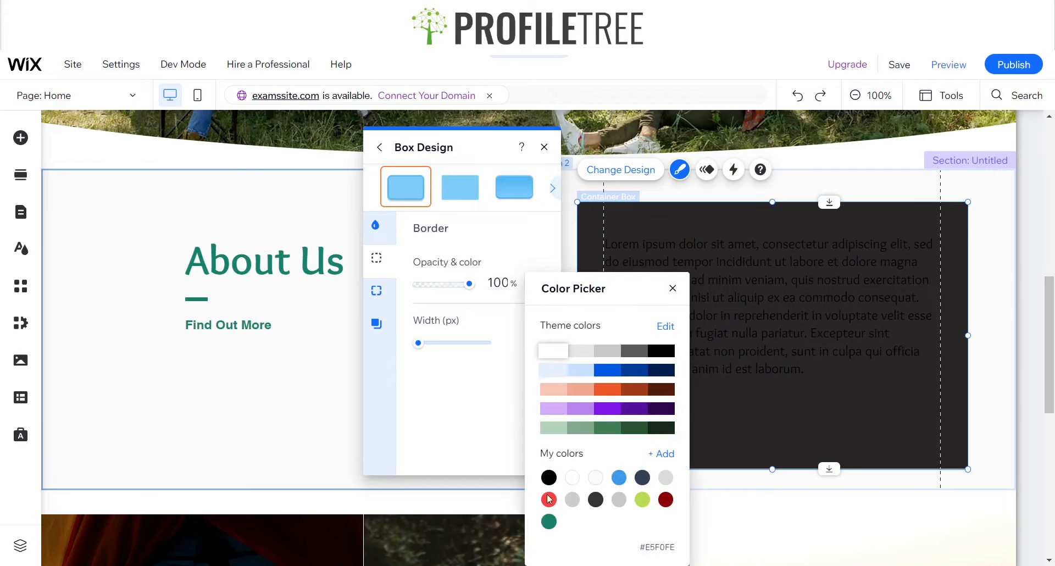
{"action": "left_click", "coordinate": [548, 524]}
{"action": "left_click", "coordinate": [673, 288]}
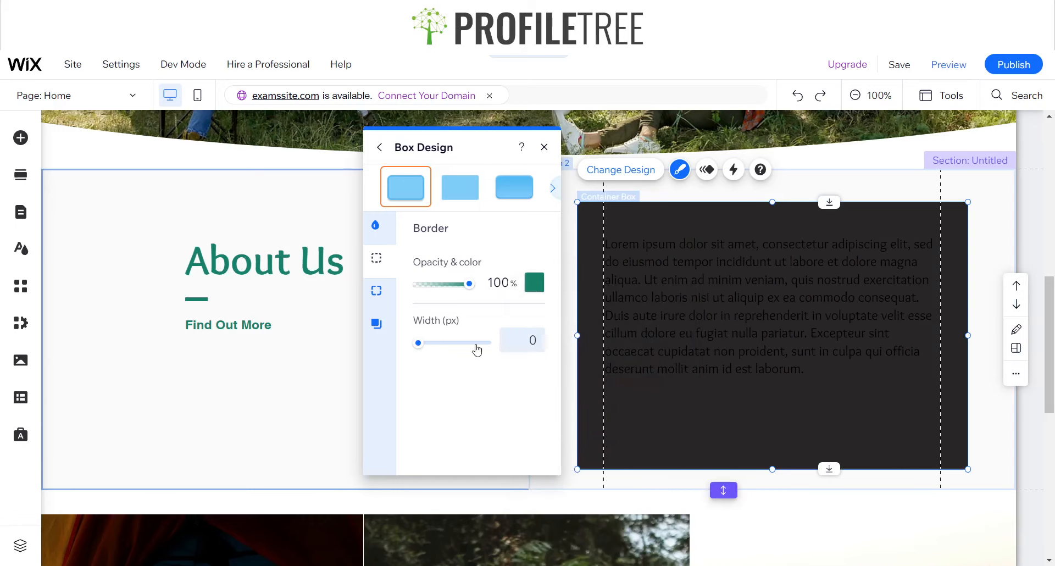
Set the container box's background fill to the saved green #188167
{"action": "left_click", "coordinate": [376, 224]}
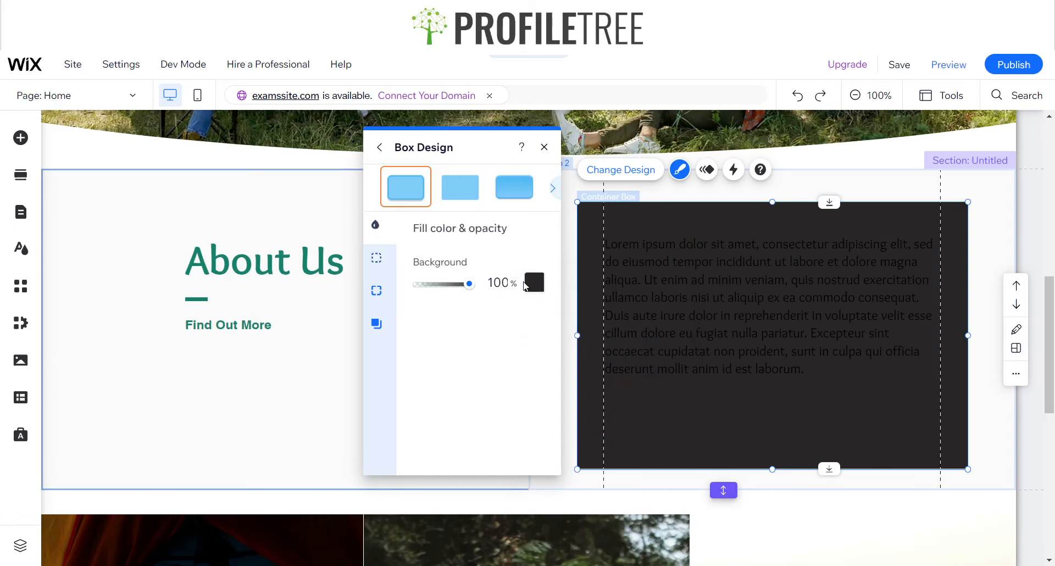
{"action": "left_click", "coordinate": [528, 286]}
{"action": "left_click", "coordinate": [574, 522]}
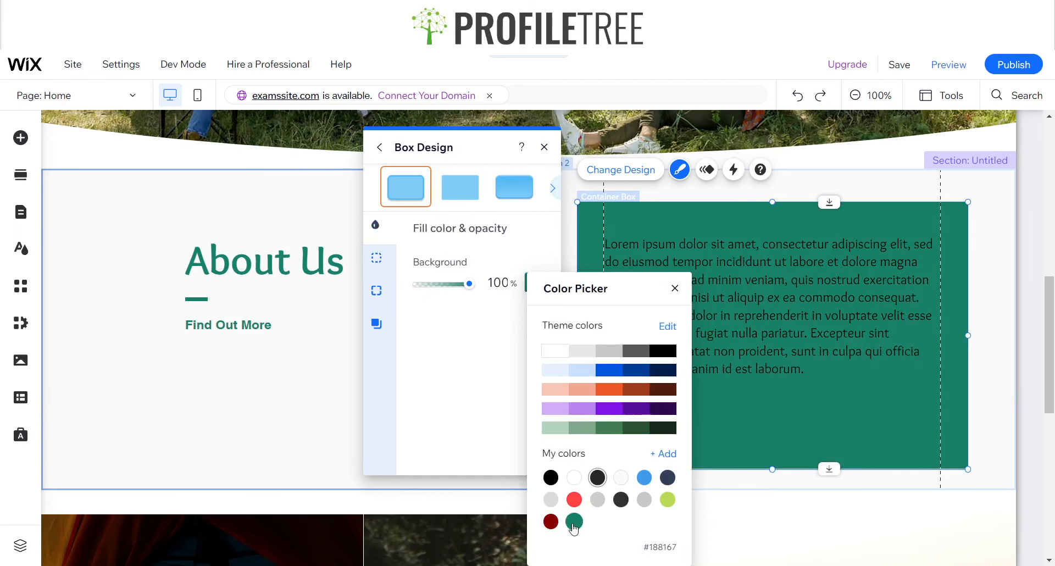
{"action": "left_click", "coordinate": [673, 286]}
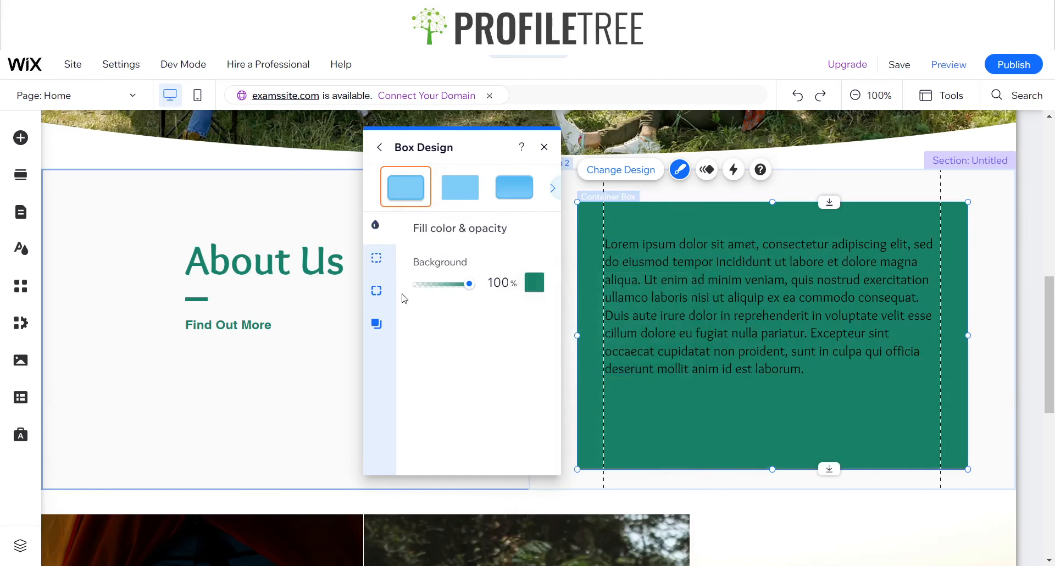
Try a background opacity of 66% on the container box and raise it back to nearly full
{"action": "left_click", "coordinate": [377, 254]}
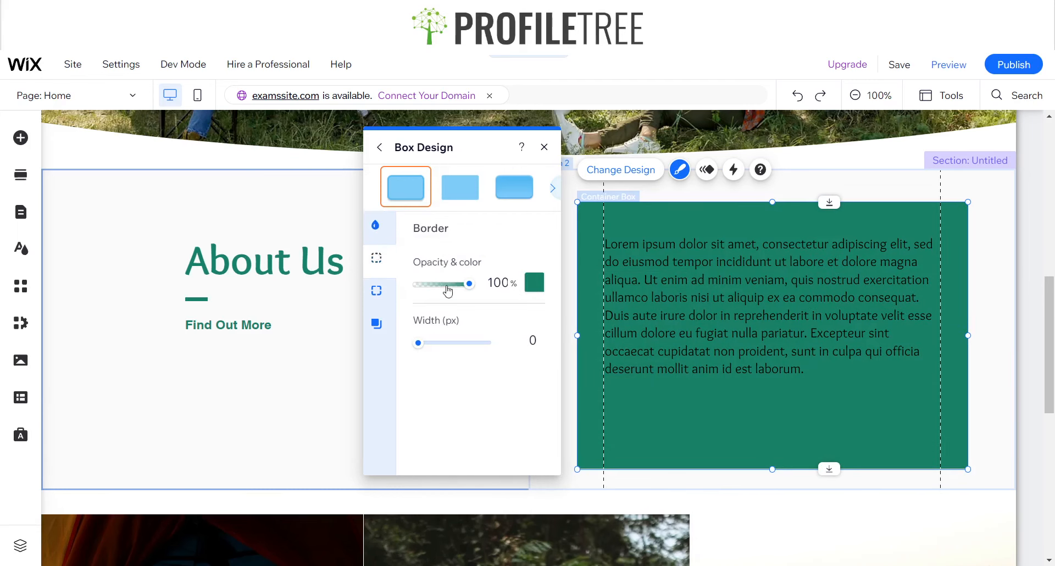
{"action": "mouse_move", "coordinate": [448, 291]}
{"action": "left_mouse_down"}
{"action": "mouse_move", "coordinate": [472, 284]}
{"action": "mouse_move", "coordinate": [455, 286]}
{"action": "left_mouse_up"}
{"action": "left_click", "coordinate": [375, 225]}
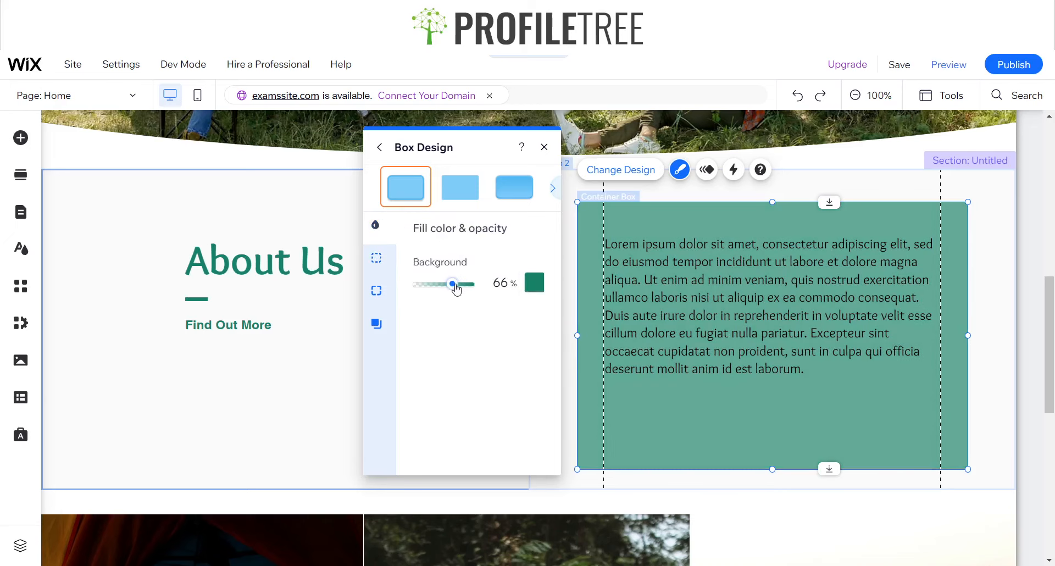
{"action": "left_click_drag", "start_coordinate": [456, 290], "coordinate": [470, 284]}
Set the container box's corner radius to 5 px on all four corners and finish the box design
{"action": "left_click", "coordinate": [377, 258]}
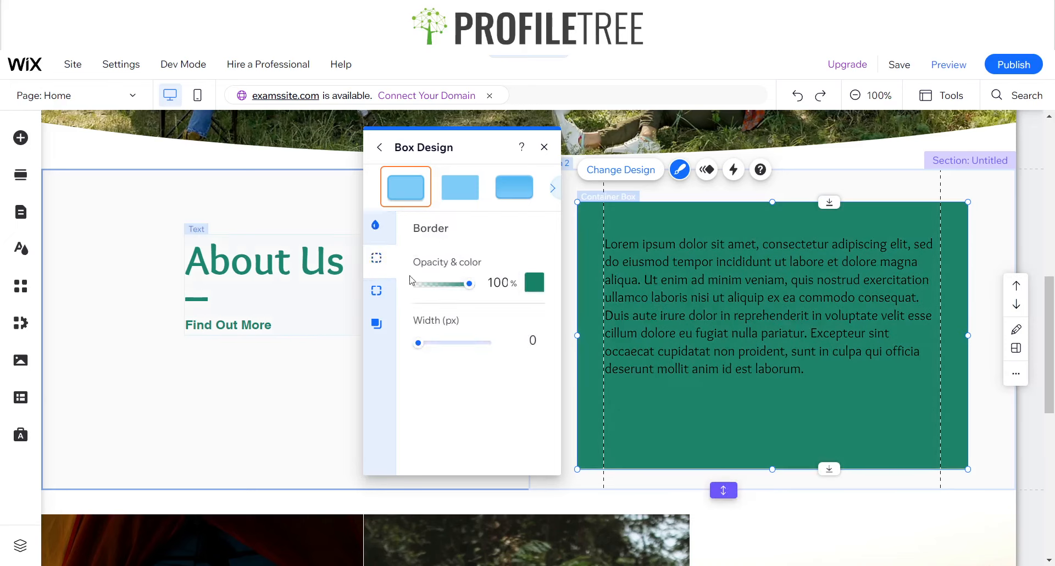
{"action": "left_click", "coordinate": [377, 291]}
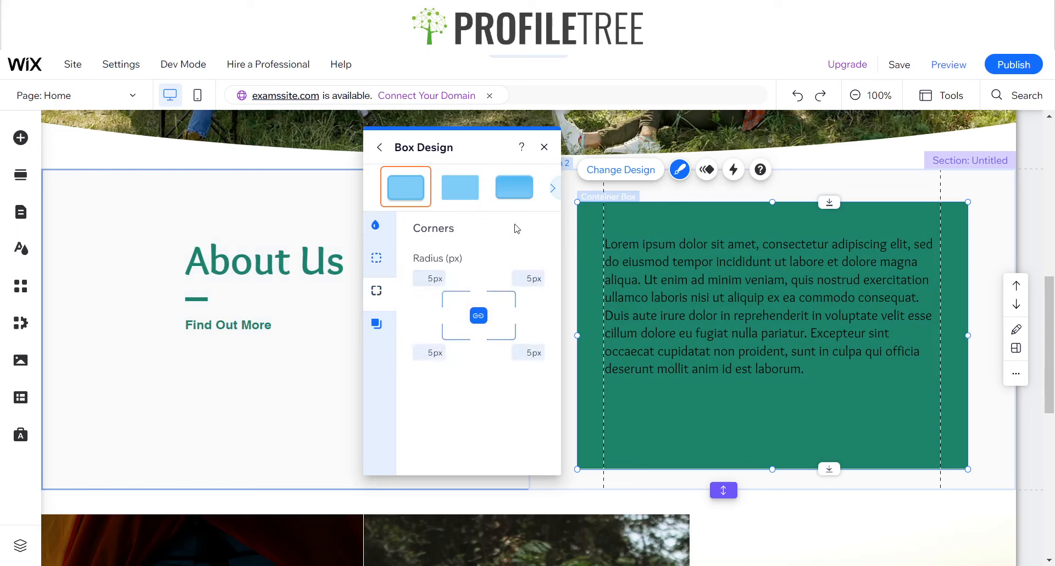
{"action": "left_click", "coordinate": [544, 147]}
Change the whole Lorem ipsum paragraph's text color to white #FFFFFF and finish editing the text
{"action": "left_click", "coordinate": [679, 285]}
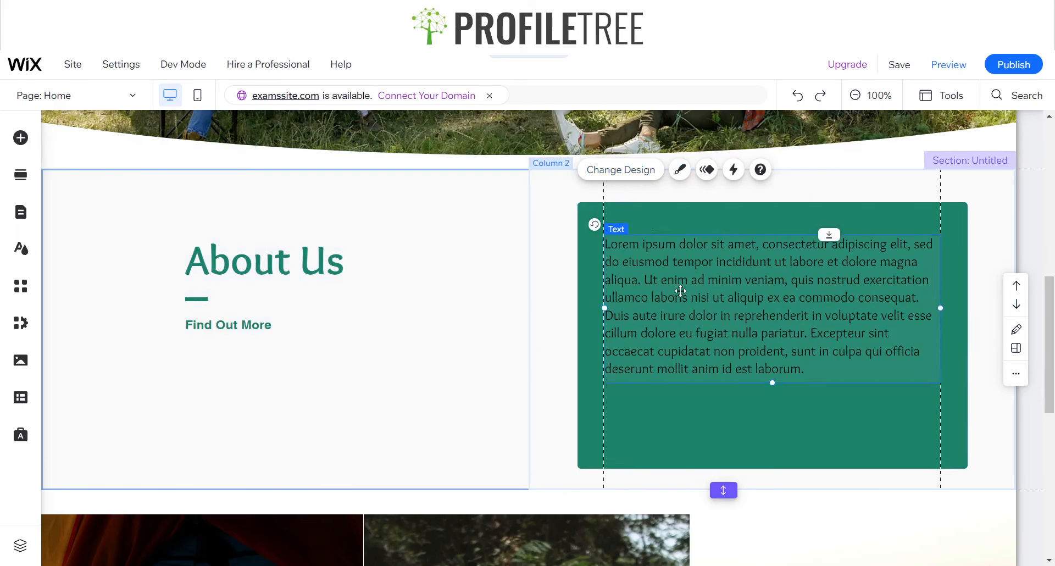
{"action": "double_click", "coordinate": [609, 322]}
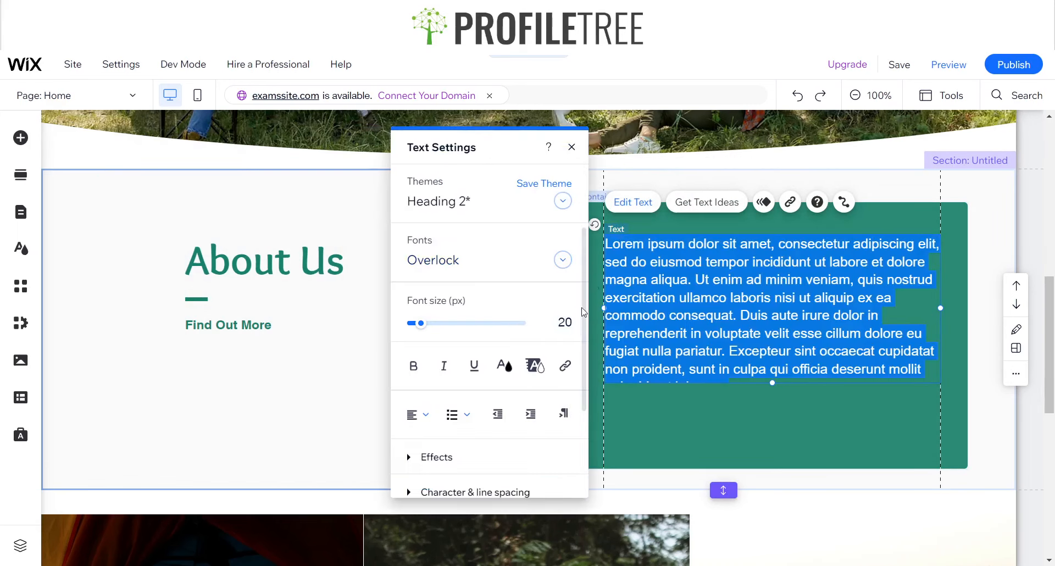
{"action": "left_click", "coordinate": [502, 365]}
{"action": "left_click", "coordinate": [428, 382]}
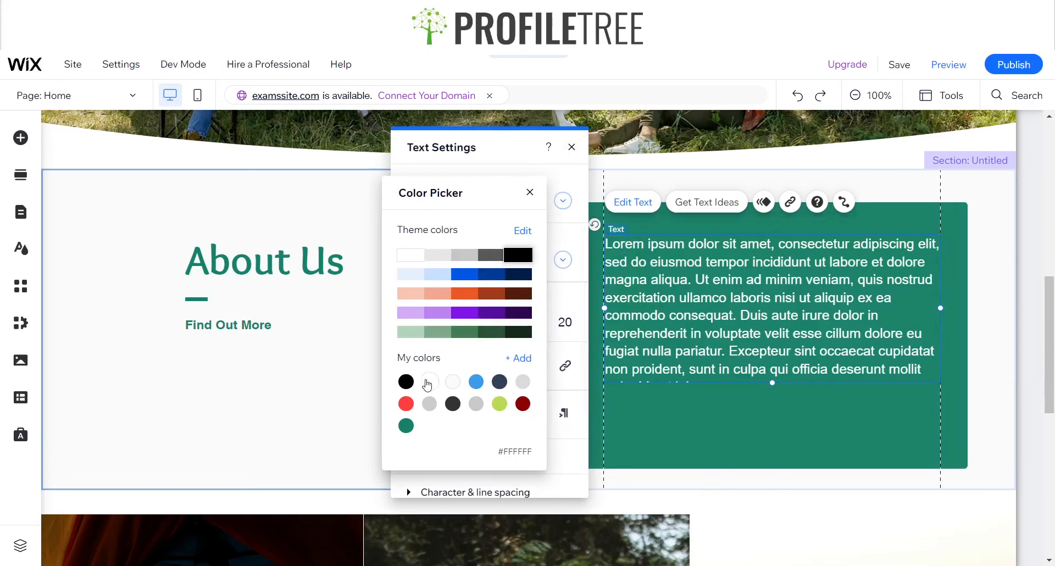
{"action": "left_click", "coordinate": [530, 193]}
{"action": "left_click", "coordinate": [572, 147]}
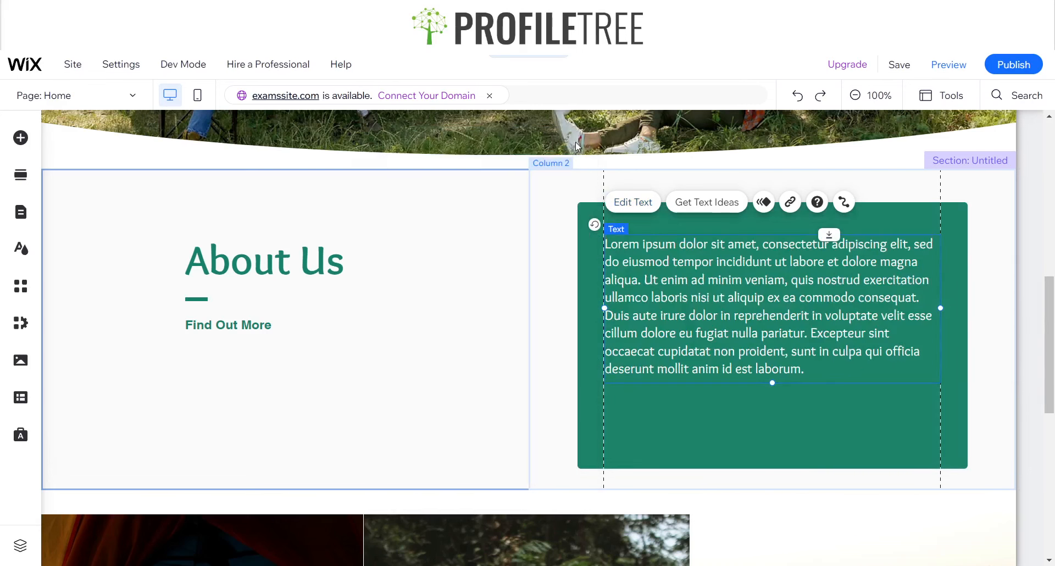
Shorten the green container box from below so it ends just under the Lorem ipsum paragraph
{"action": "left_click", "coordinate": [556, 413]}
{"action": "left_click", "coordinate": [724, 319]}
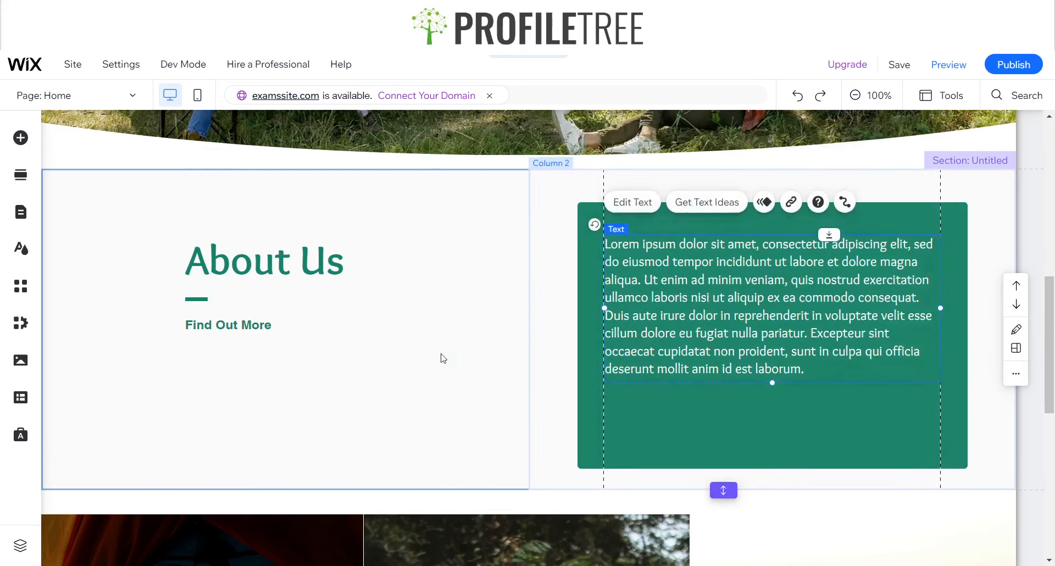
{"action": "left_click", "coordinate": [443, 358]}
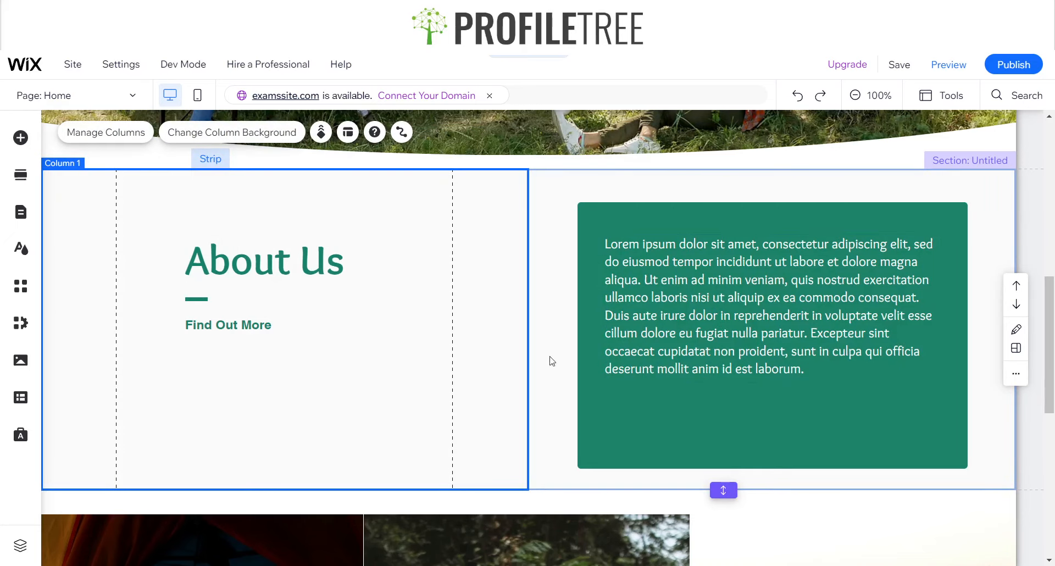
{"action": "left_click", "coordinate": [701, 437]}
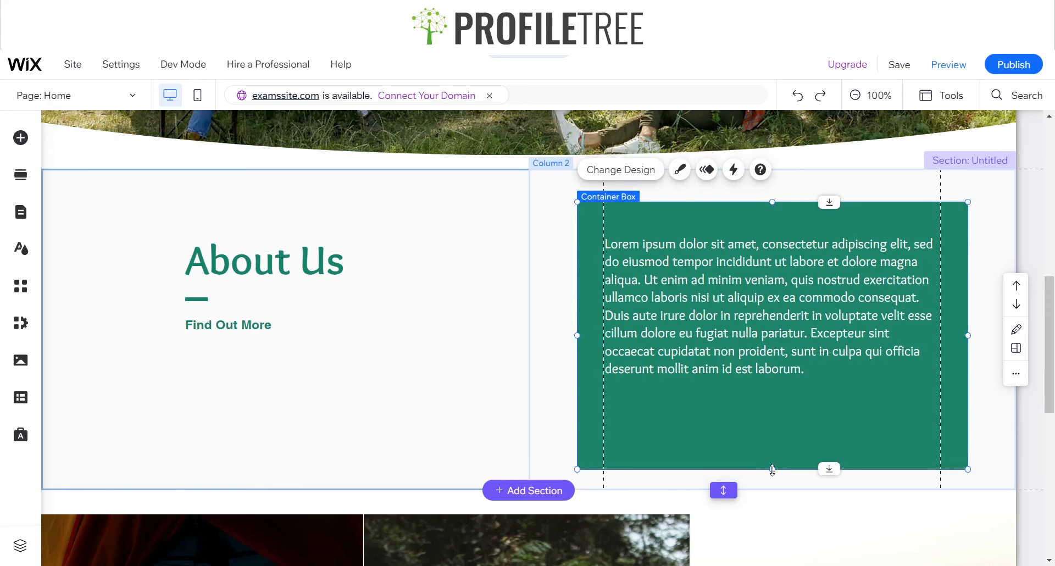
{"action": "left_click_drag", "start_coordinate": [772, 470], "coordinate": [768, 411]}
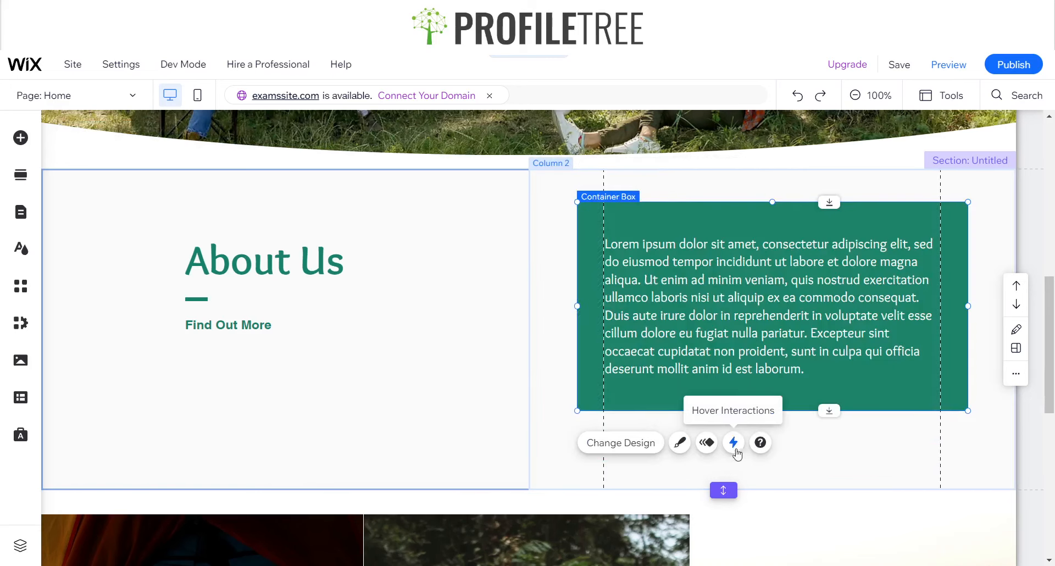
Nudge the Lorem ipsum paragraph slightly up inside the green box and shorten the two-column section to end a little below the box
{"action": "left_click", "coordinate": [743, 304]}
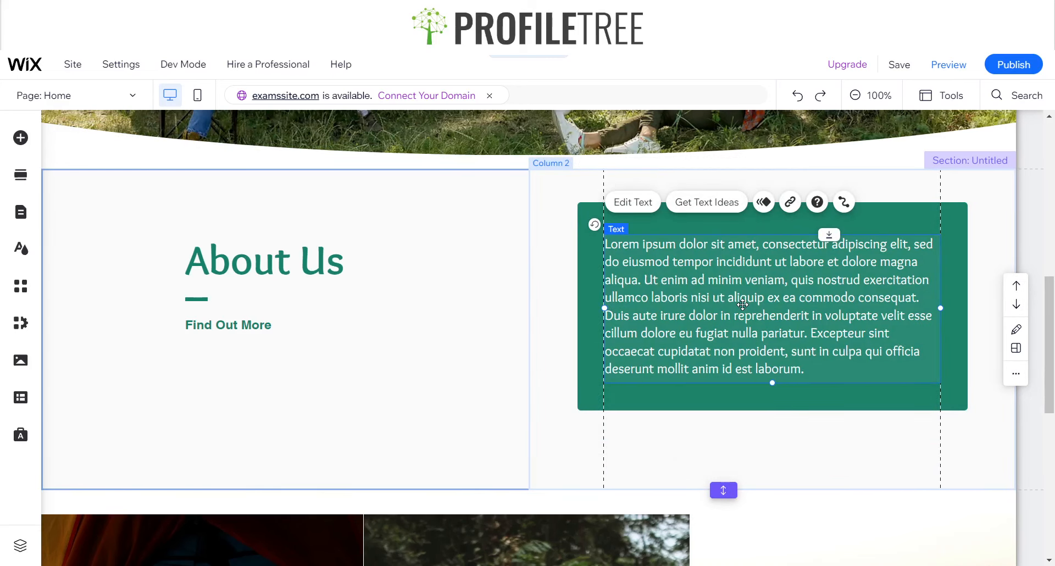
{"action": "left_click_drag", "start_coordinate": [743, 303], "coordinate": [743, 302]}
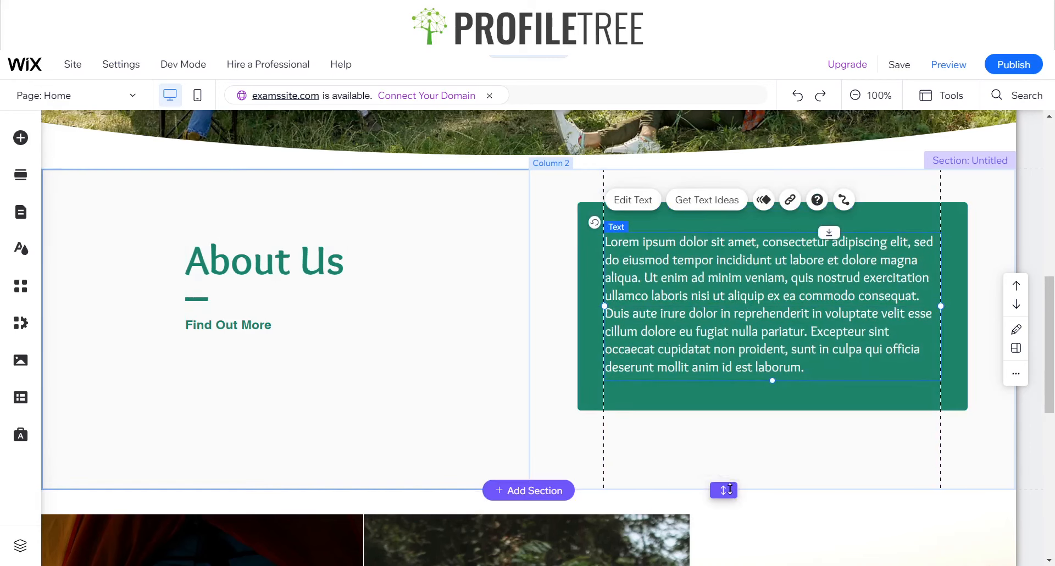
{"action": "left_click_drag", "start_coordinate": [726, 488], "coordinate": [724, 451]}
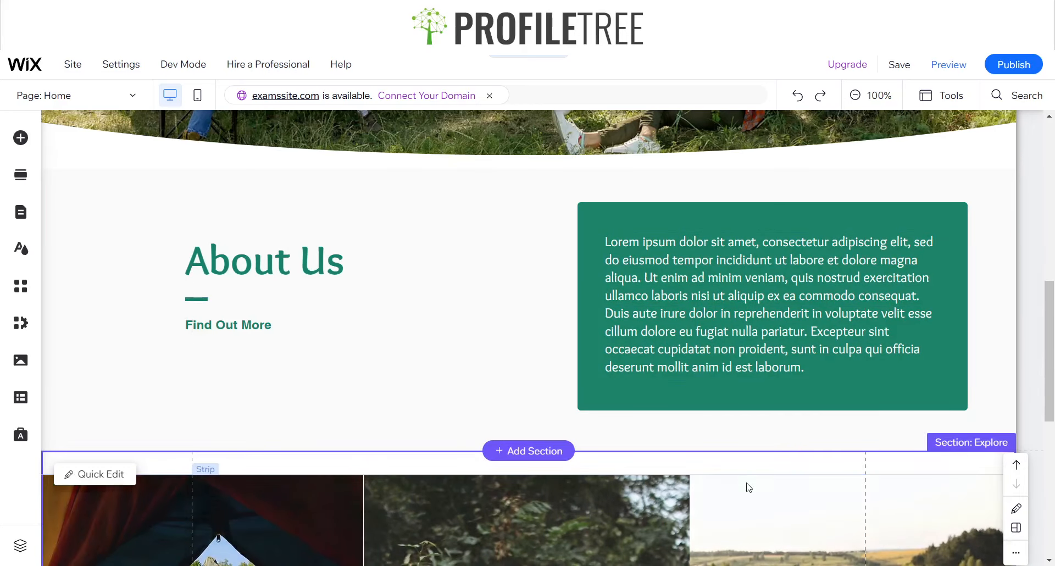
Name the untitled two-column section below the Hero section "About Us"
{"action": "scroll", "coordinate": [723, 398], "scroll_direction": "up", "scroll_amount": 3}
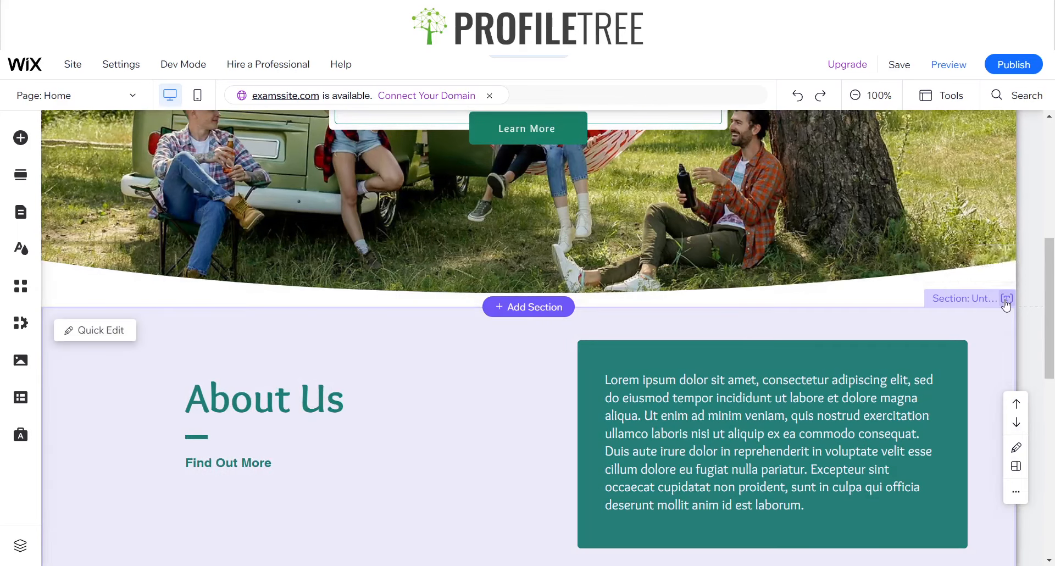
{"action": "left_click", "coordinate": [1005, 300]}
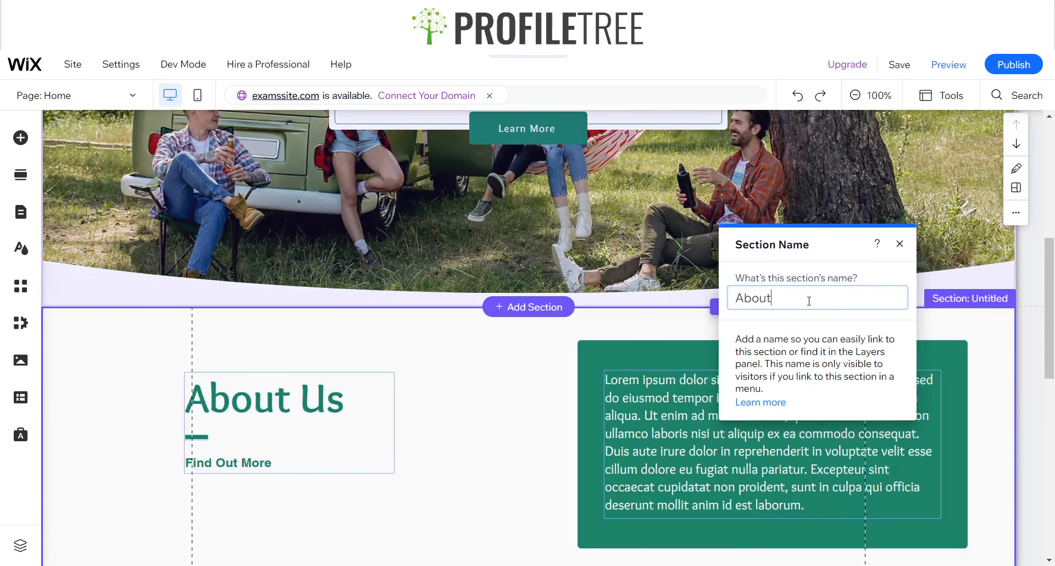
{"action": "type", "text": "About Us"}
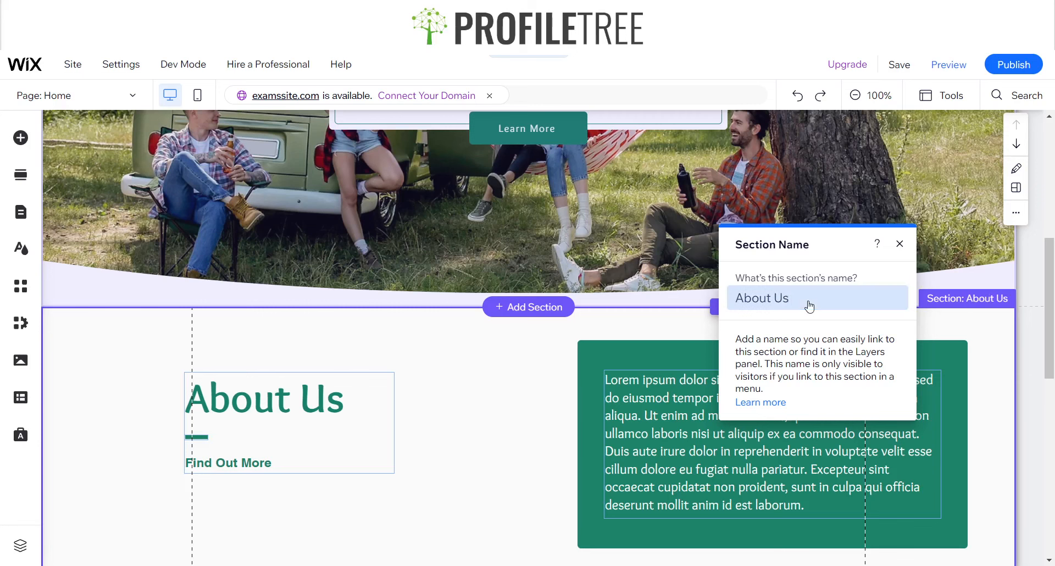
{"action": "left_click", "coordinate": [899, 243]}
Review the home page from the header menu through the Hero, About Us and Explore sections, checking their layout and consistent green styling
{"action": "scroll", "coordinate": [761, 248], "scroll_direction": "up", "scroll_amount": 6}
{"action": "scroll", "coordinate": [762, 248], "scroll_direction": "up", "scroll_amount": 2}
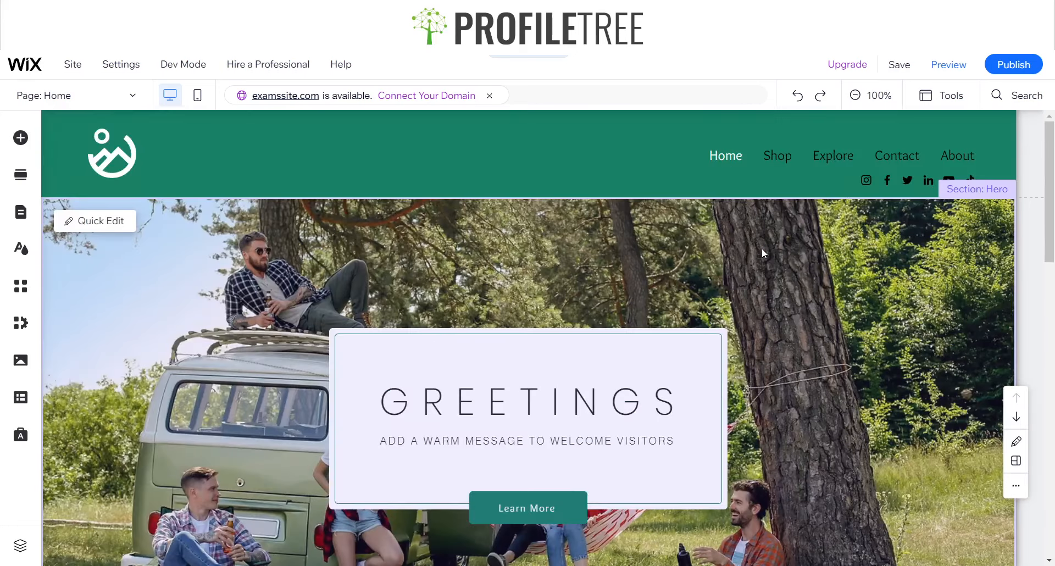
{"action": "scroll", "coordinate": [732, 310], "scroll_direction": "down", "scroll_amount": 7}
{"action": "scroll", "coordinate": [732, 311], "scroll_direction": "down", "scroll_amount": 4}
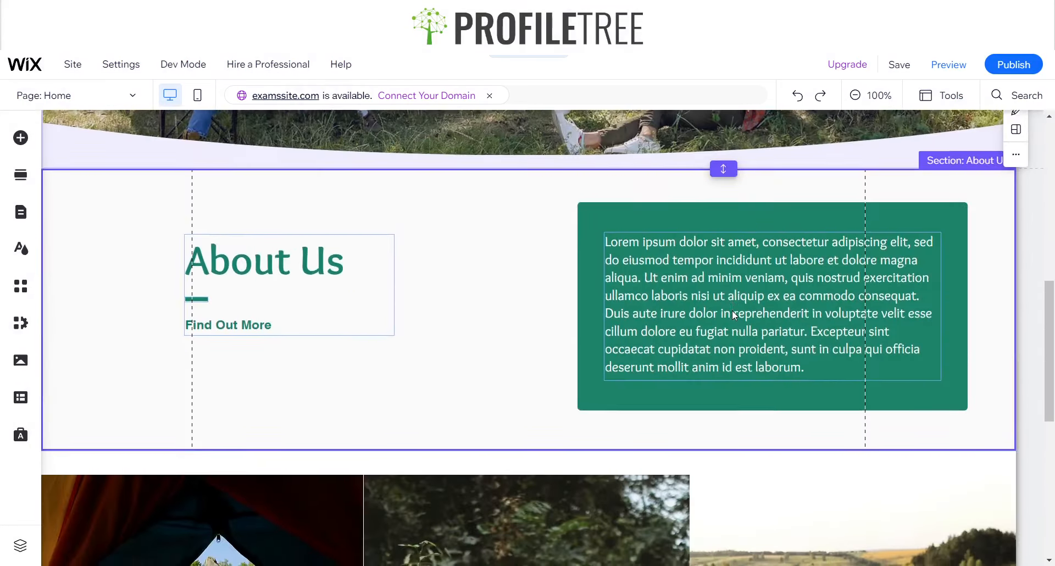
{"action": "scroll", "coordinate": [737, 314], "scroll_direction": "up", "scroll_amount": 10}
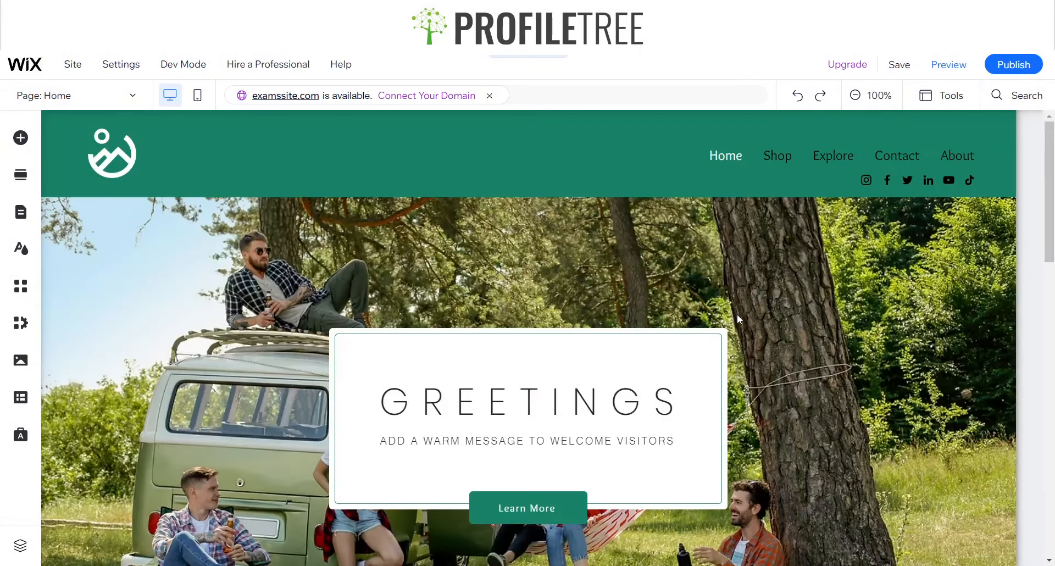
{"action": "scroll", "coordinate": [796, 337], "scroll_direction": "down", "scroll_amount": 7}
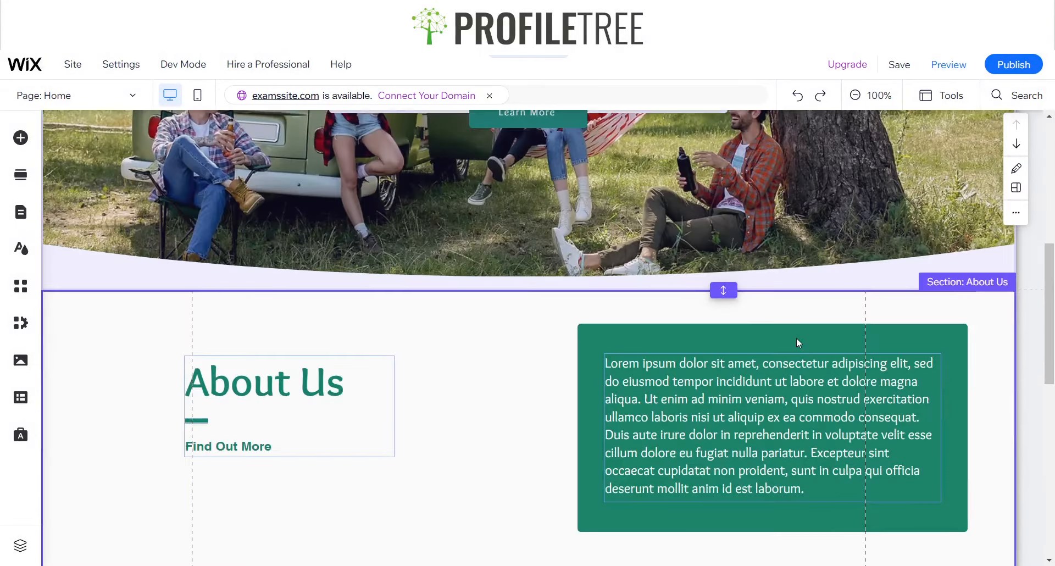
{"action": "scroll", "coordinate": [643, 401], "scroll_direction": "up", "scroll_amount": 6}
{"action": "scroll", "coordinate": [747, 298], "scroll_direction": "up", "scroll_amount": 1}
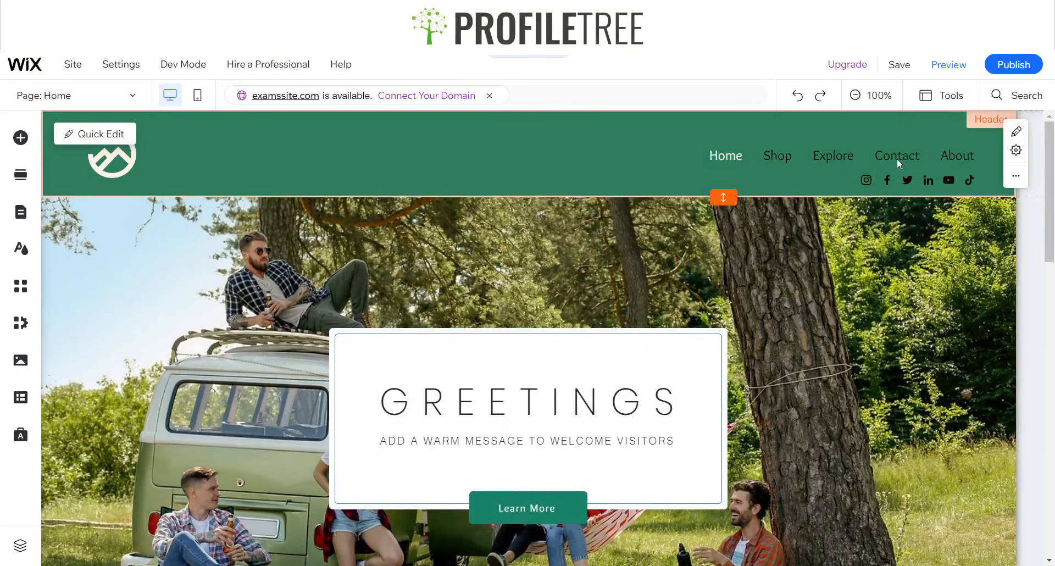
{"action": "scroll", "coordinate": [703, 293], "scroll_direction": "down", "scroll_amount": 10}
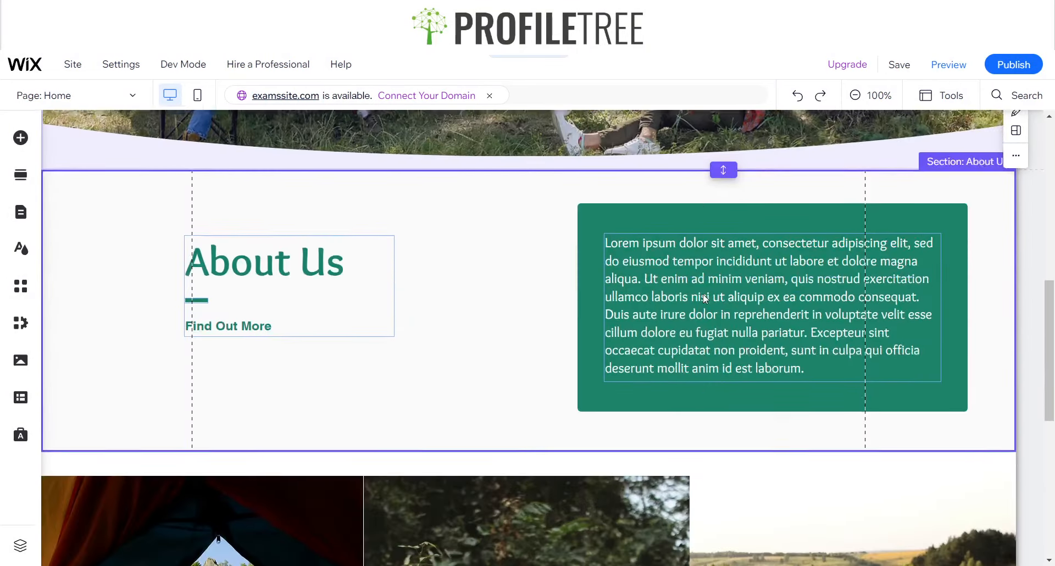
{"action": "scroll", "coordinate": [705, 298], "scroll_direction": "up", "scroll_amount": 7}
{"action": "scroll", "coordinate": [705, 298], "scroll_direction": "up", "scroll_amount": 4}
{"action": "scroll", "coordinate": [705, 298], "scroll_direction": "down", "scroll_amount": 4}
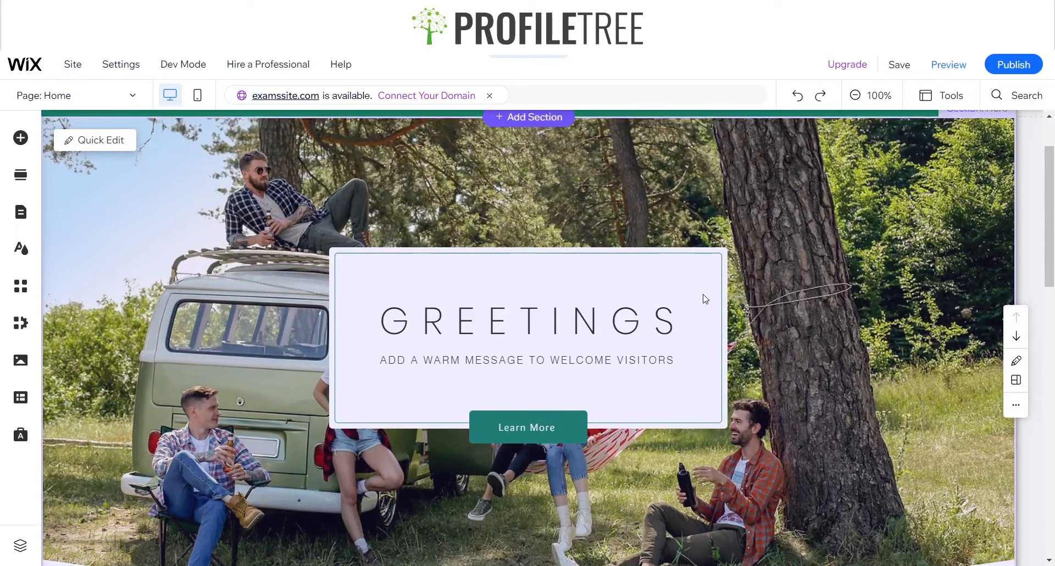
{"action": "scroll", "coordinate": [703, 297], "scroll_direction": "down", "scroll_amount": 3}
{"action": "scroll", "coordinate": [702, 296], "scroll_direction": "up", "scroll_amount": 5}
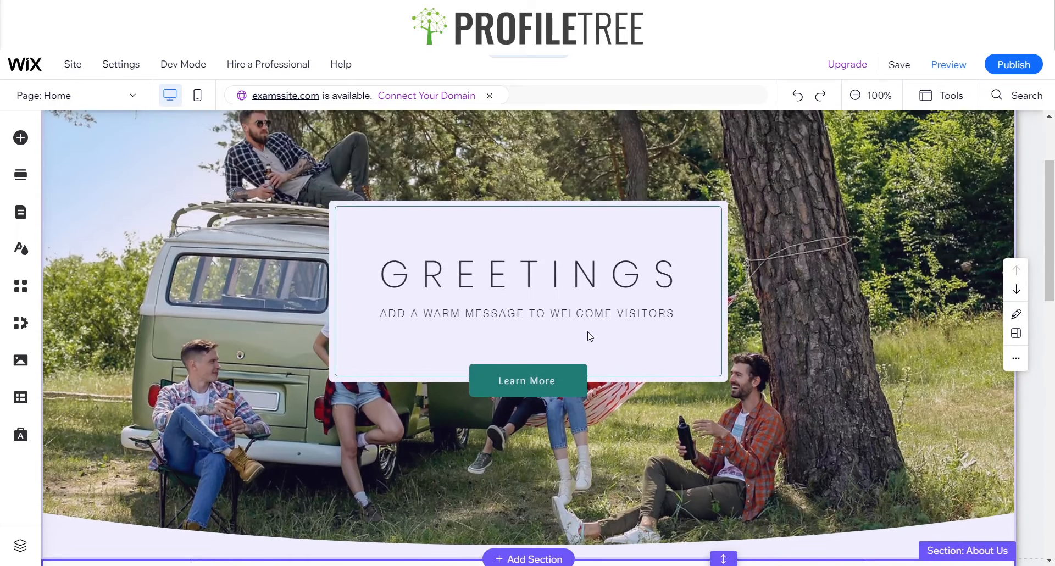
{"action": "scroll", "coordinate": [588, 334], "scroll_direction": "up", "scroll_amount": 3}
{"action": "scroll", "coordinate": [588, 334], "scroll_direction": "down", "scroll_amount": 5}
{"action": "scroll", "coordinate": [588, 334], "scroll_direction": "up", "scroll_amount": 5}
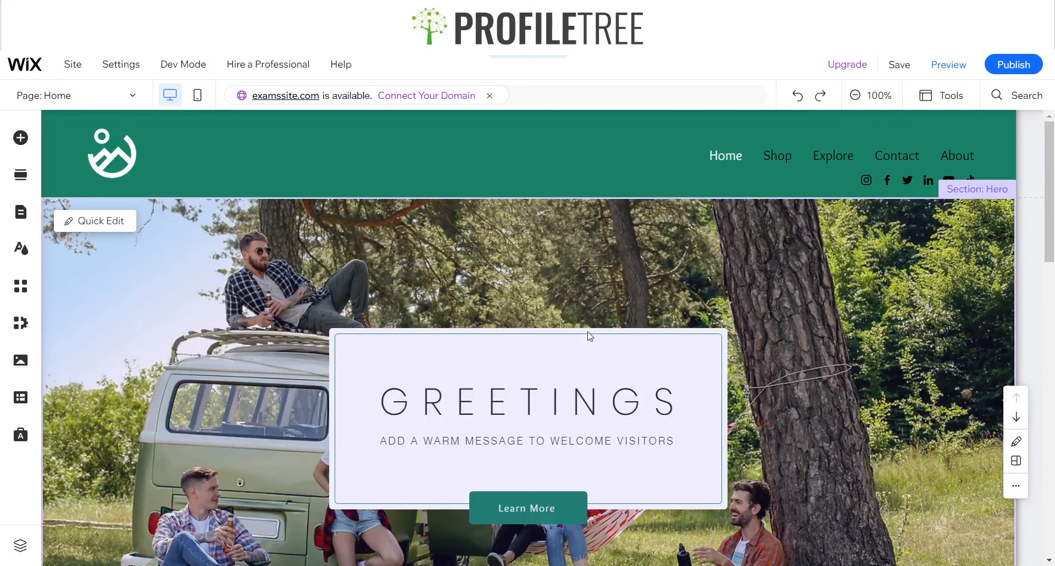
{"action": "left_click", "coordinate": [728, 159]}
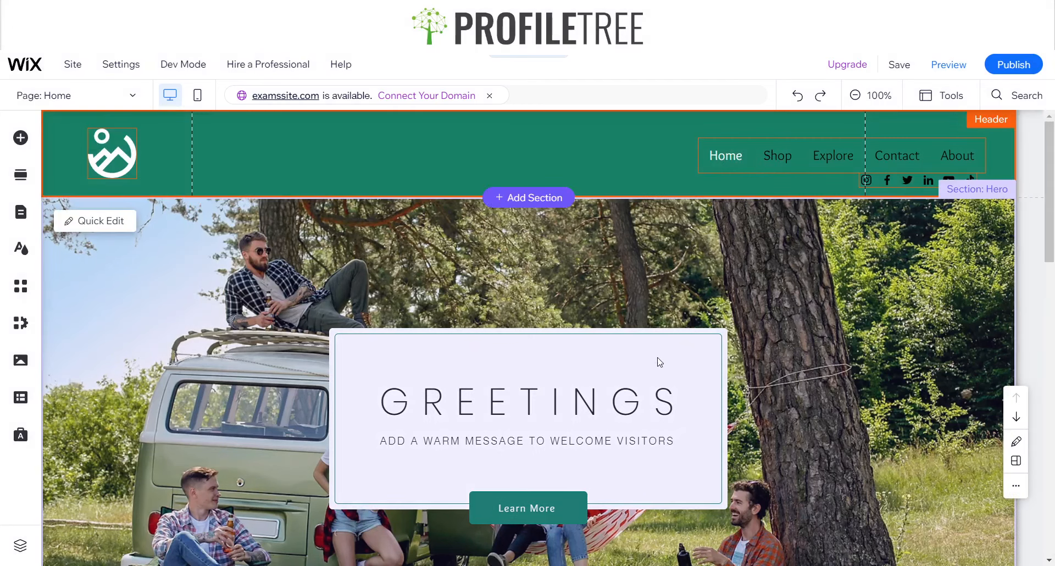
{"action": "scroll", "coordinate": [823, 381], "scroll_direction": "down", "scroll_amount": 8}
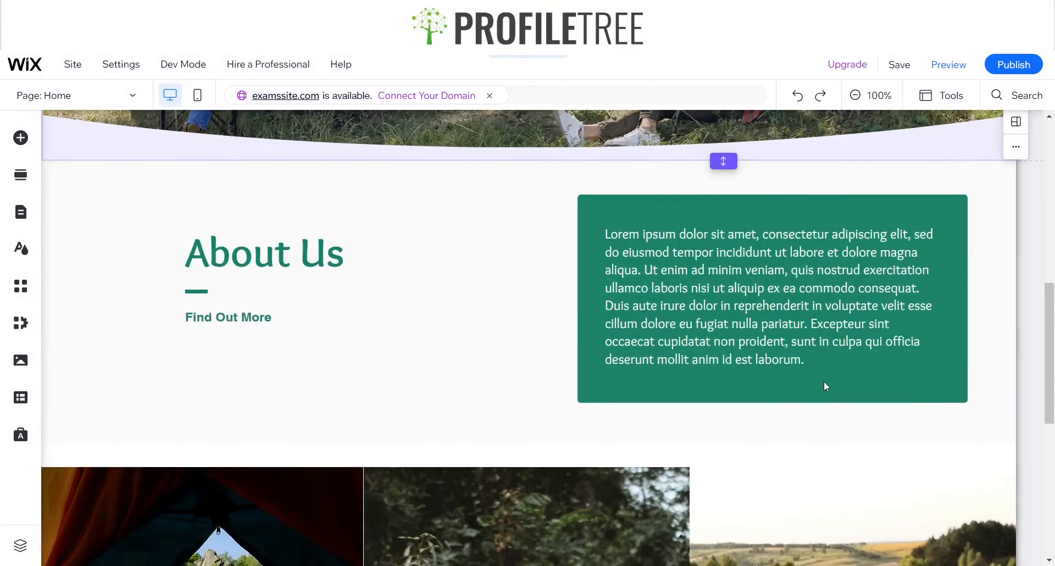
{"action": "scroll", "coordinate": [485, 369], "scroll_direction": "down", "scroll_amount": 4}
{"action": "scroll", "coordinate": [484, 369], "scroll_direction": "up", "scroll_amount": 12}
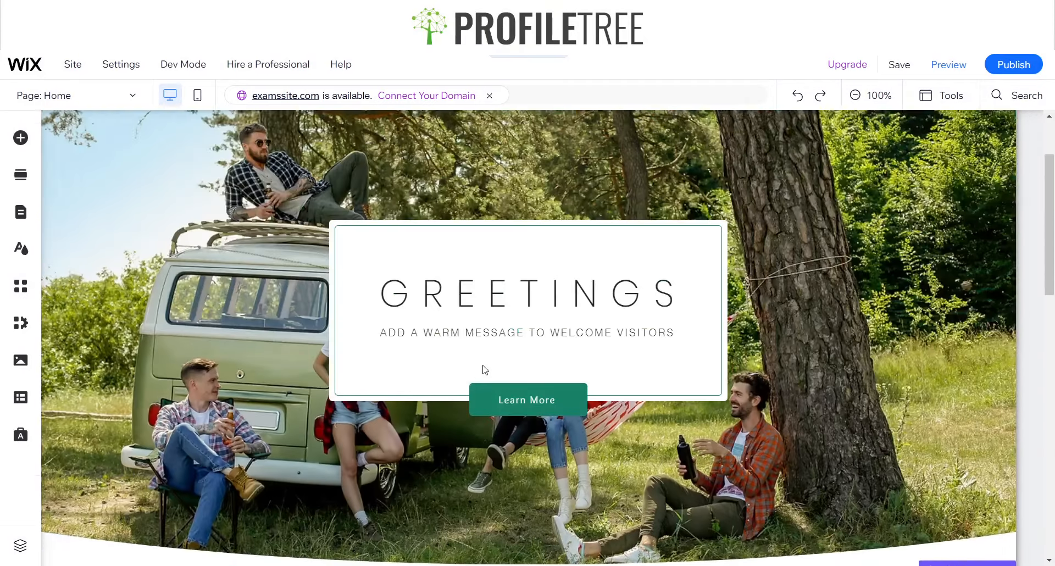
{"action": "scroll", "coordinate": [254, 371], "scroll_direction": "down", "scroll_amount": 1}
{"action": "scroll", "coordinate": [256, 315], "scroll_direction": "up", "scroll_amount": 2}
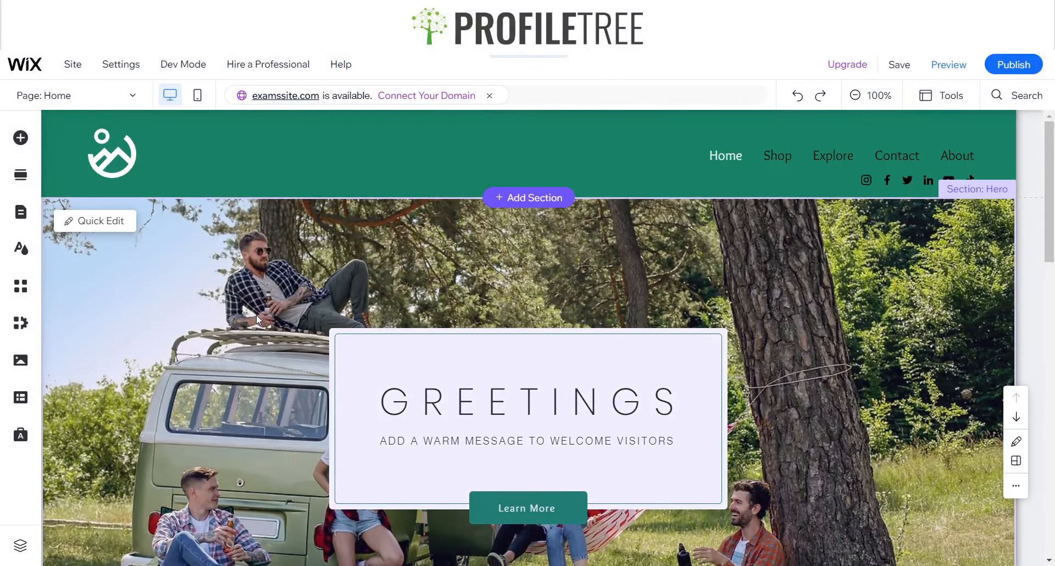
{"action": "scroll", "coordinate": [256, 315], "scroll_direction": "down", "scroll_amount": 2}
{"action": "scroll", "coordinate": [256, 314], "scroll_direction": "up", "scroll_amount": 2}
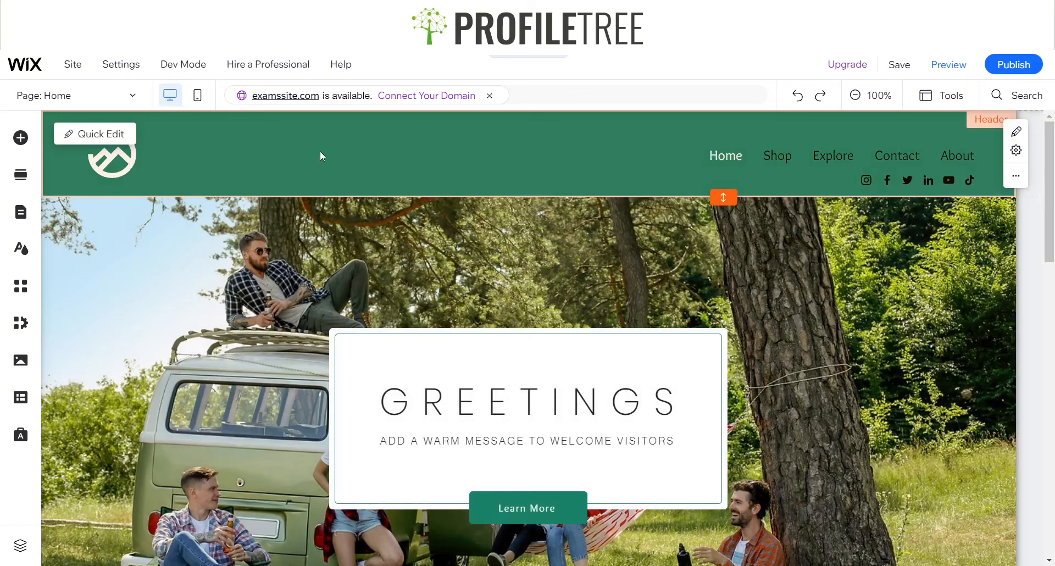
{"action": "scroll", "coordinate": [259, 297], "scroll_direction": "down", "scroll_amount": 5}
{"action": "scroll", "coordinate": [258, 296], "scroll_direction": "down", "scroll_amount": 3}
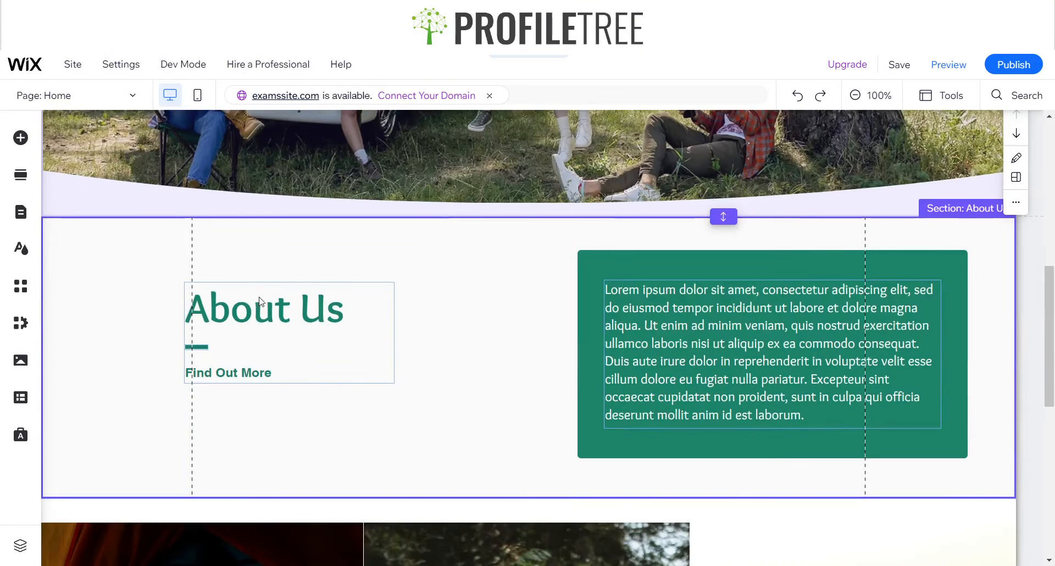
{"action": "scroll", "coordinate": [219, 344], "scroll_direction": "down", "scroll_amount": 5}
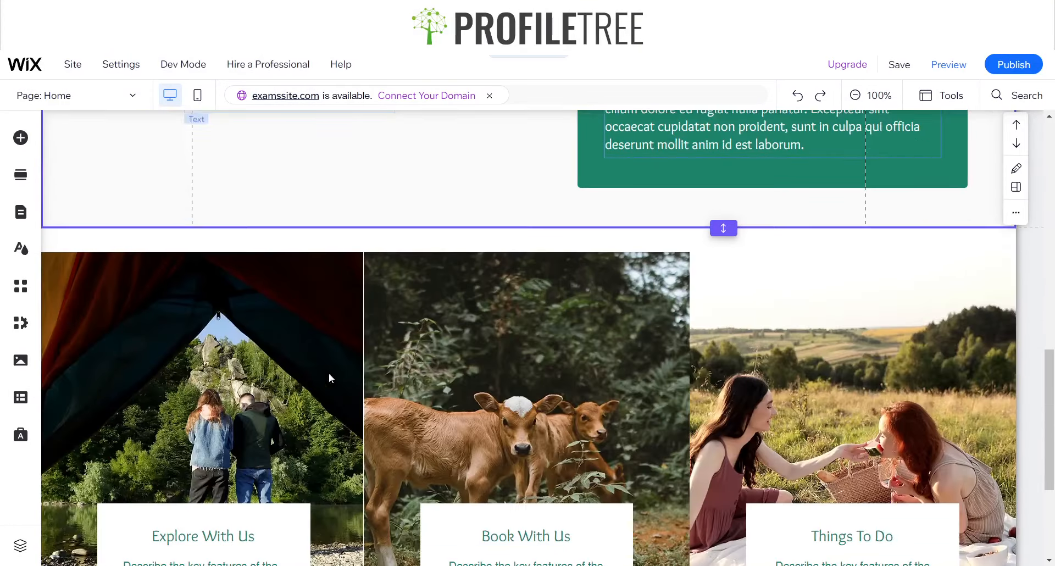
{"action": "scroll", "coordinate": [379, 373], "scroll_direction": "down", "scroll_amount": 4}
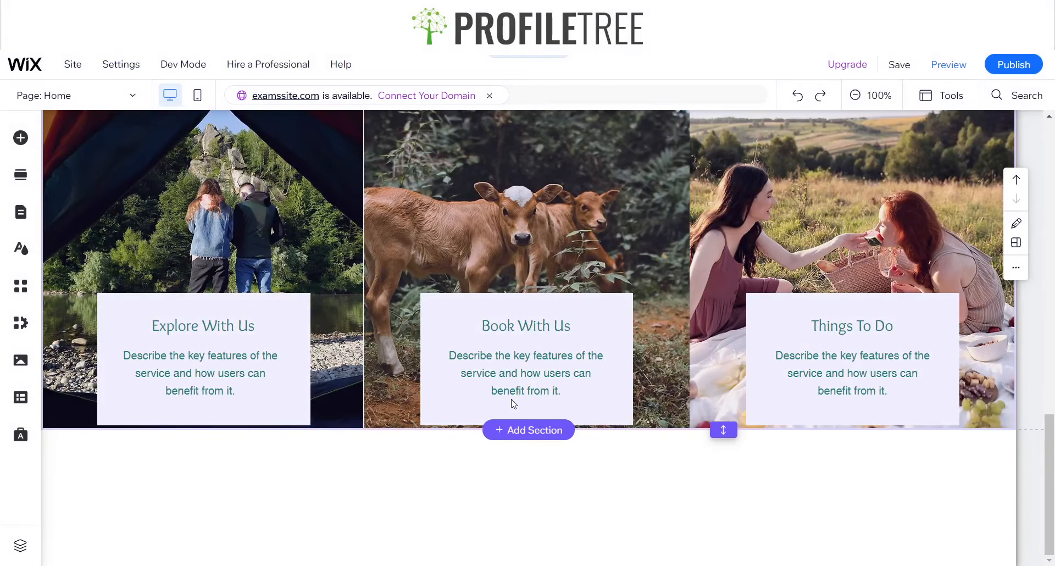
{"action": "scroll", "coordinate": [510, 402], "scroll_direction": "up", "scroll_amount": 15}
{"action": "left_click", "coordinate": [863, 165]}
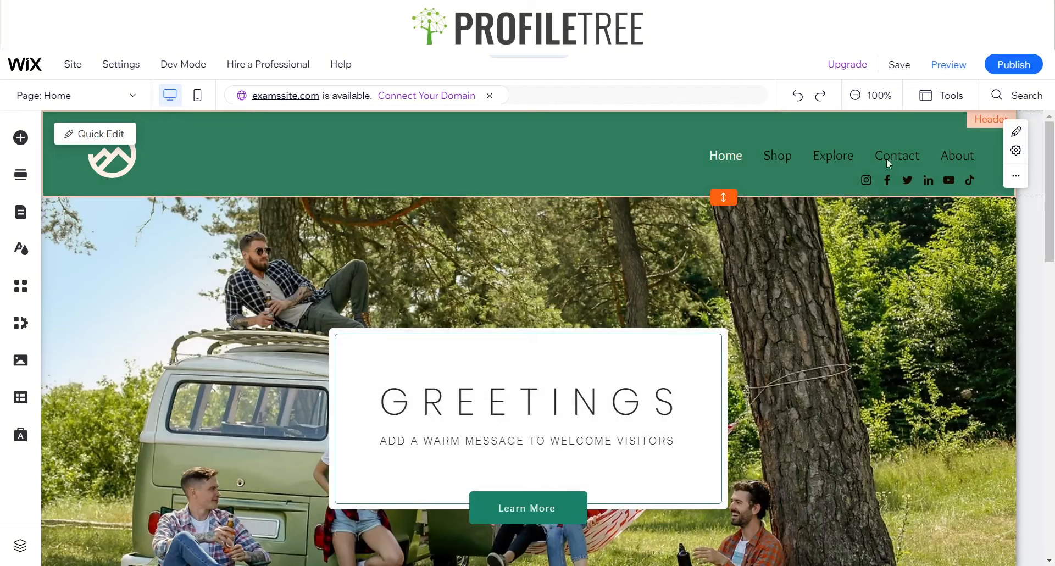
Add a blank section between the Explore section and the footer
{"action": "scroll", "coordinate": [638, 378], "scroll_direction": "down", "scroll_amount": 10}
{"action": "left_click", "coordinate": [506, 438]}
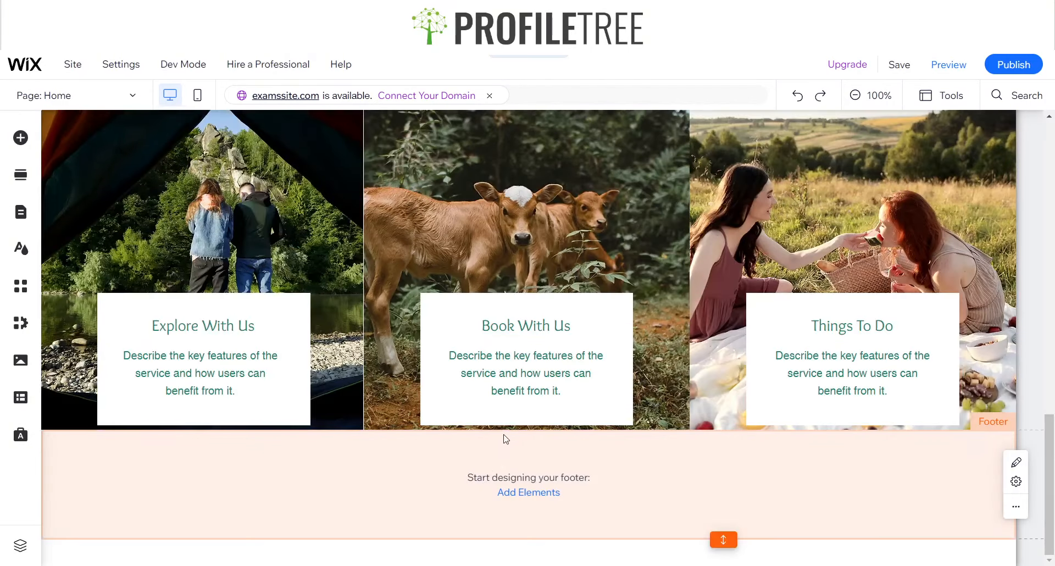
{"action": "left_click", "coordinate": [508, 426]}
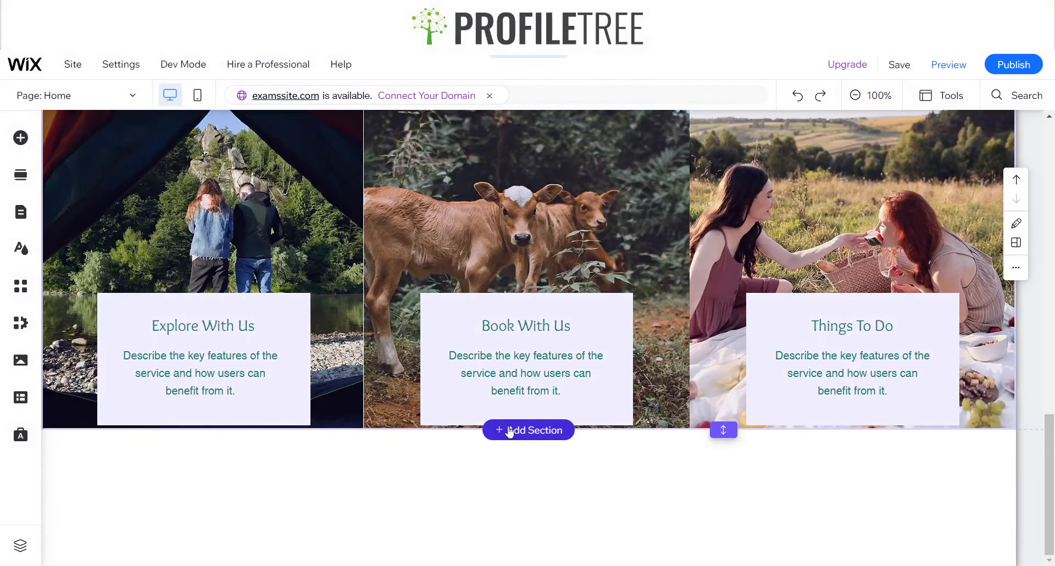
{"action": "left_click", "coordinate": [489, 499]}
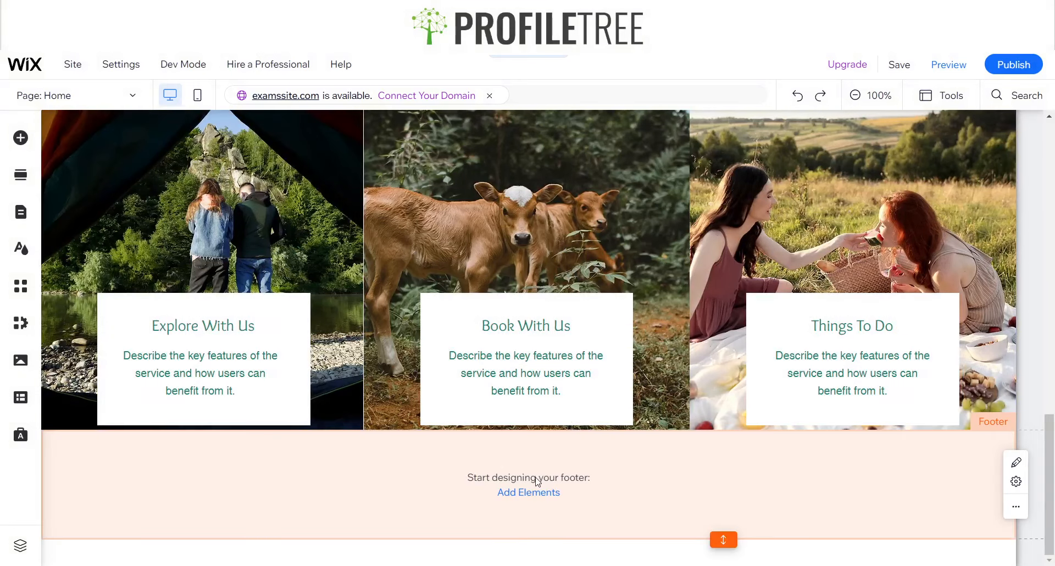
{"action": "left_click", "coordinate": [536, 427]}
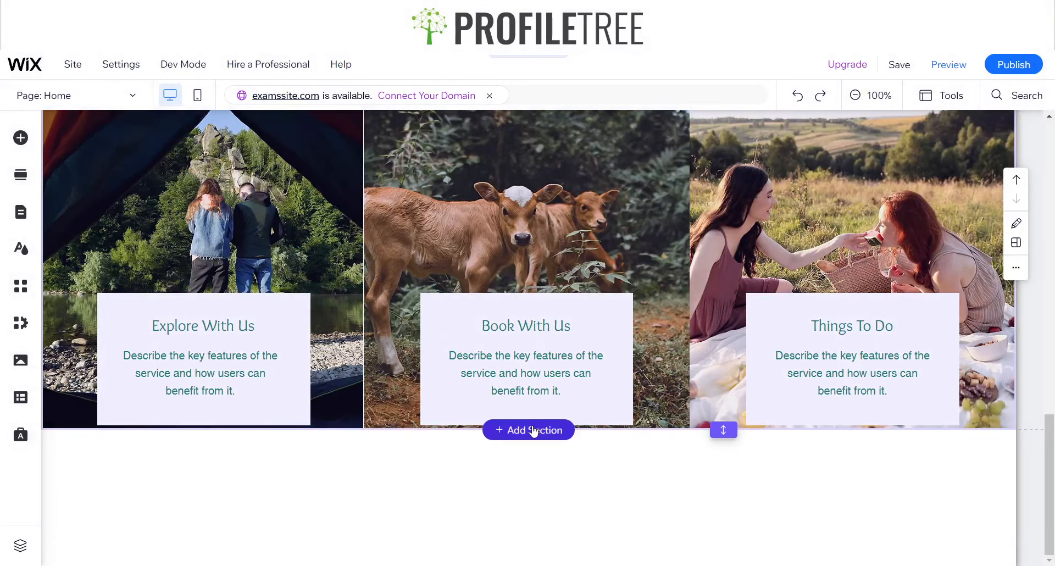
{"action": "left_click", "coordinate": [533, 430]}
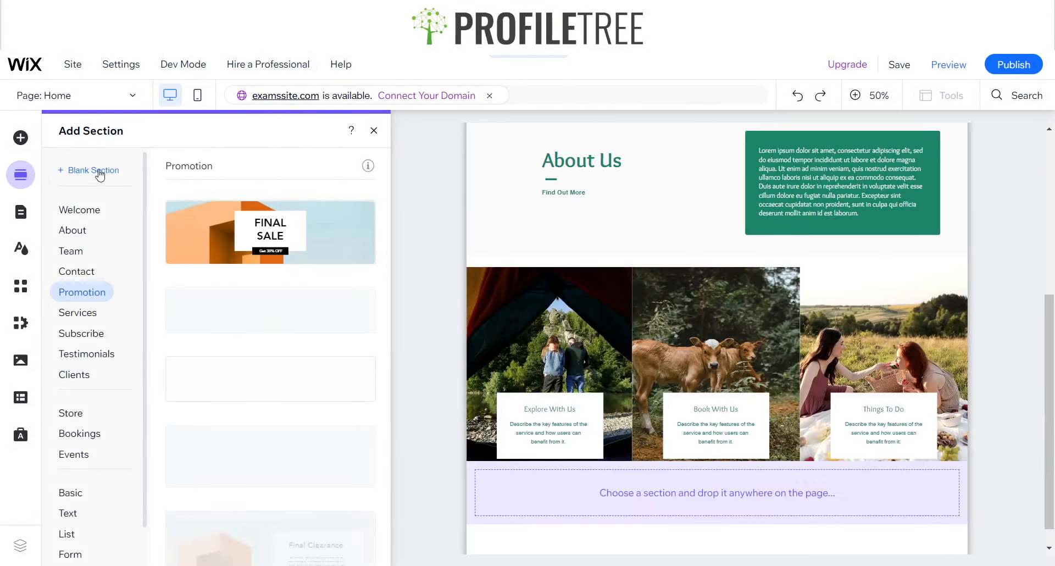
{"action": "left_click", "coordinate": [410, 200]}
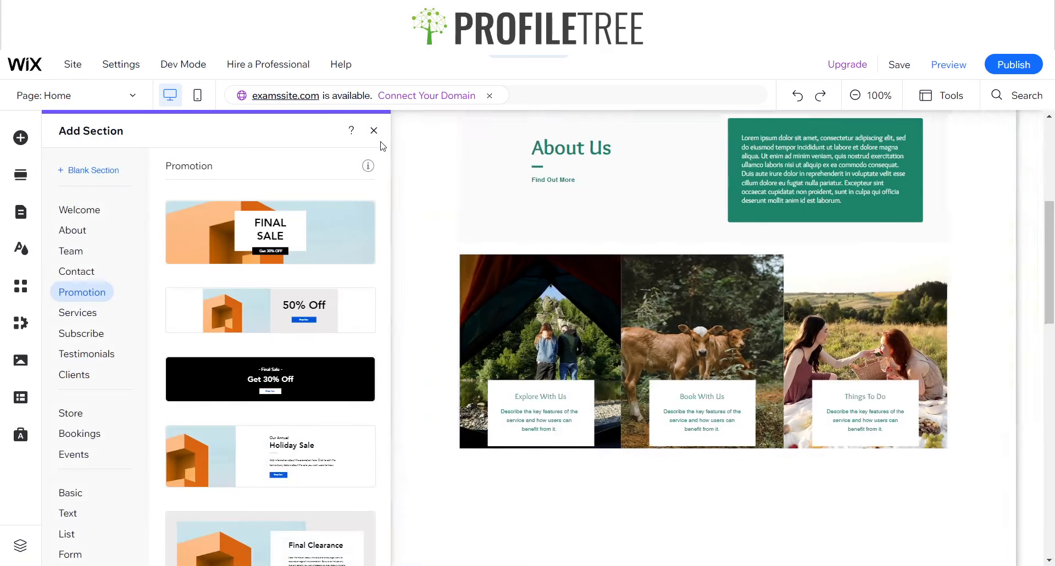
{"action": "left_click", "coordinate": [373, 130]}
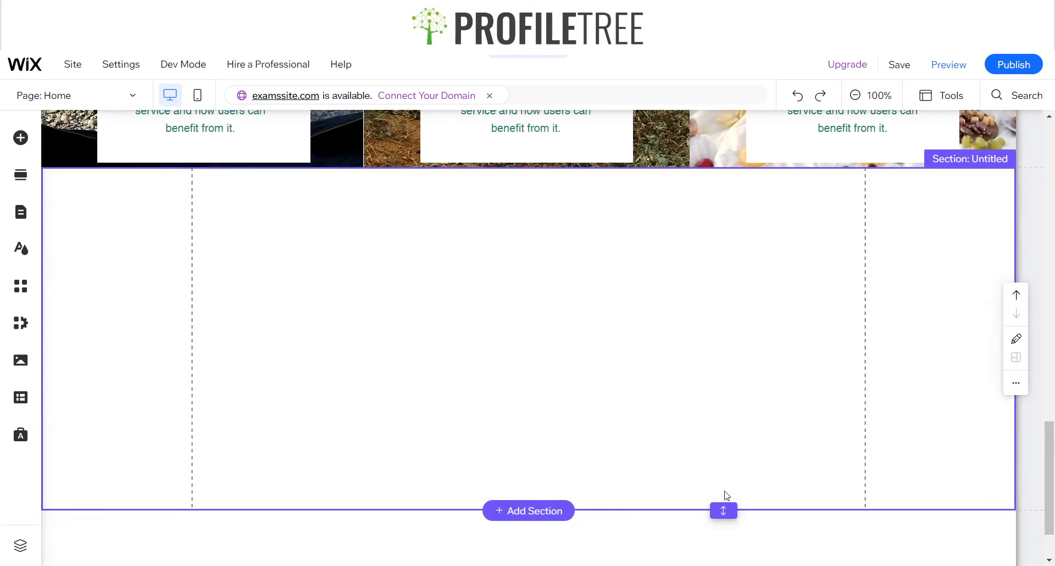
Shrink the new empty section above the footer to a thin strip and name it "Blank"
{"action": "double_click", "coordinate": [722, 509]}
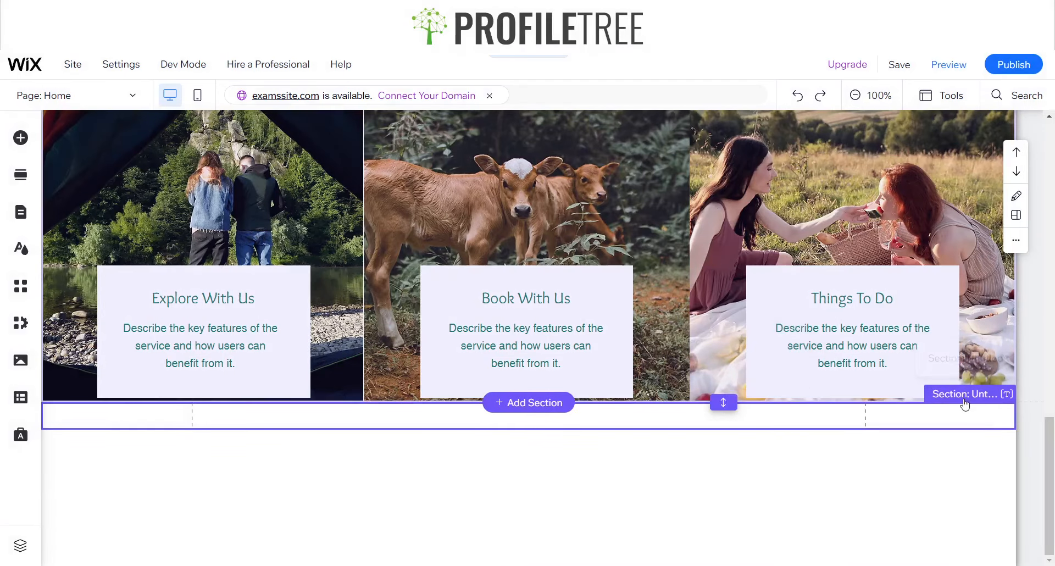
{"action": "left_click", "coordinate": [1010, 394]}
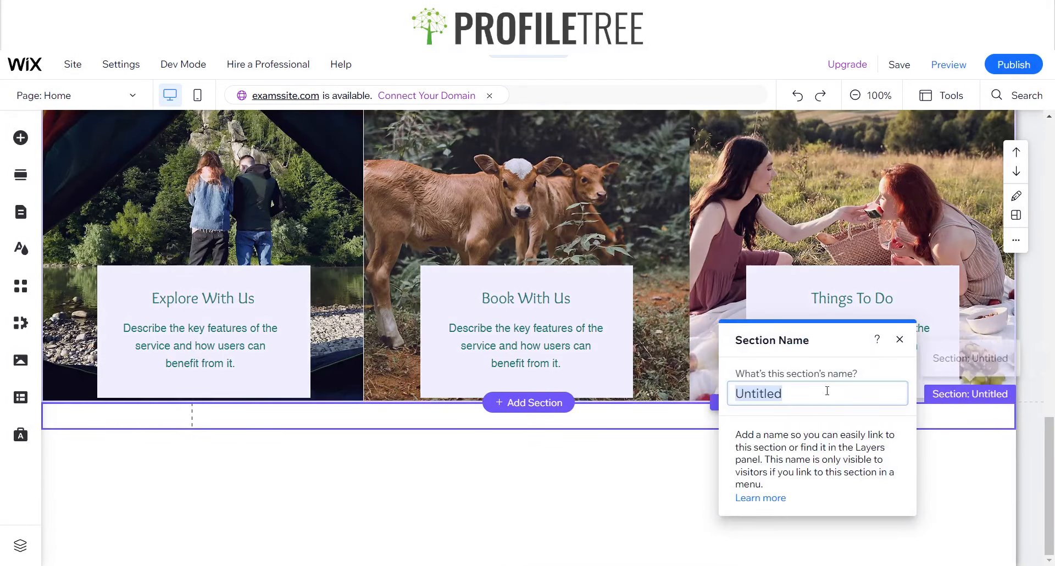
{"action": "key", "text": "Return"}
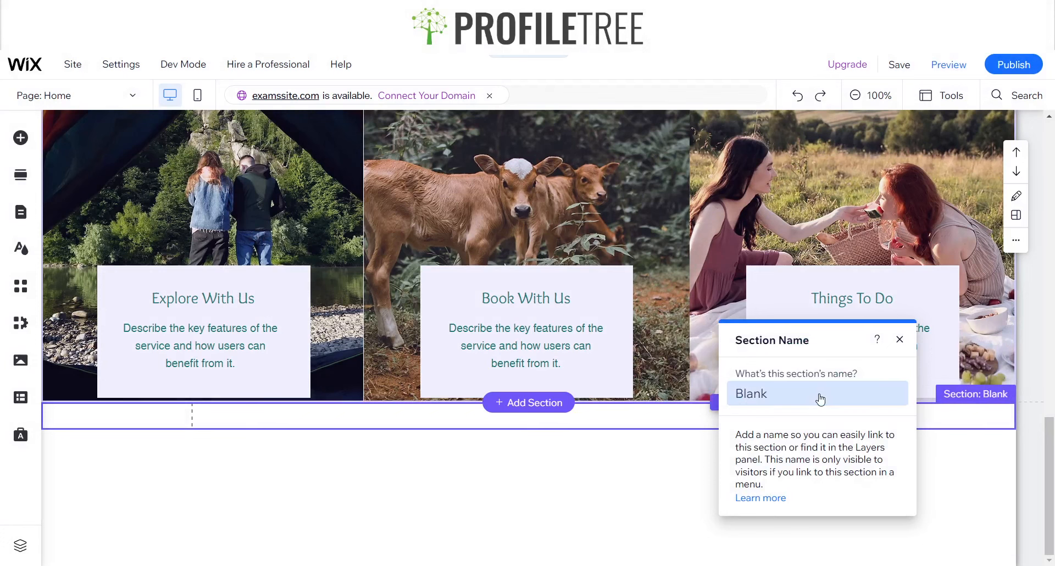
{"action": "left_click", "coordinate": [659, 482]}
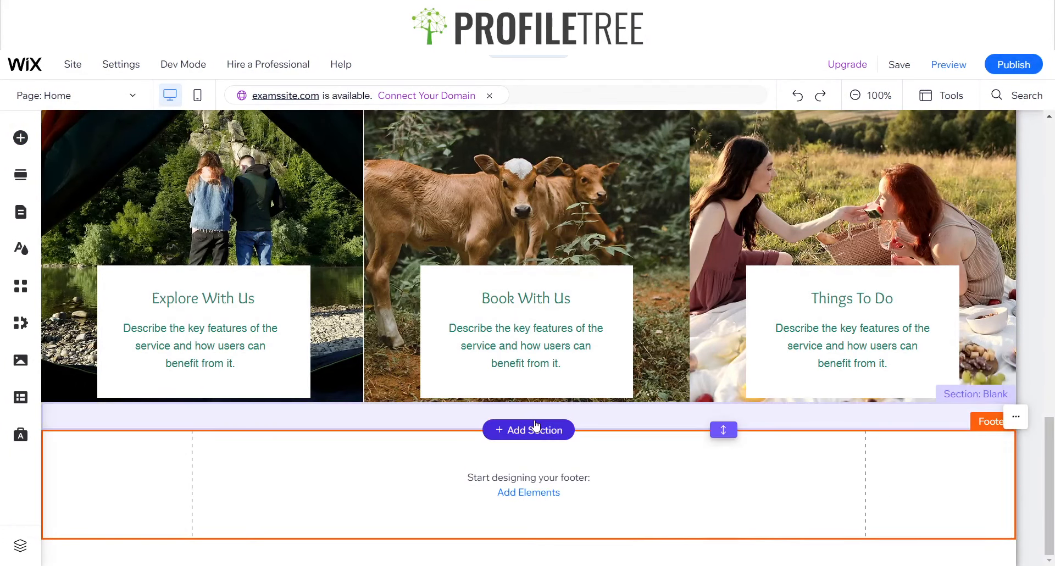
Browse the section template categories from Welcome to Promotion and add the "FINAL SALE" promotion section between the Blank section and the footer
{"action": "left_click", "coordinate": [528, 429]}
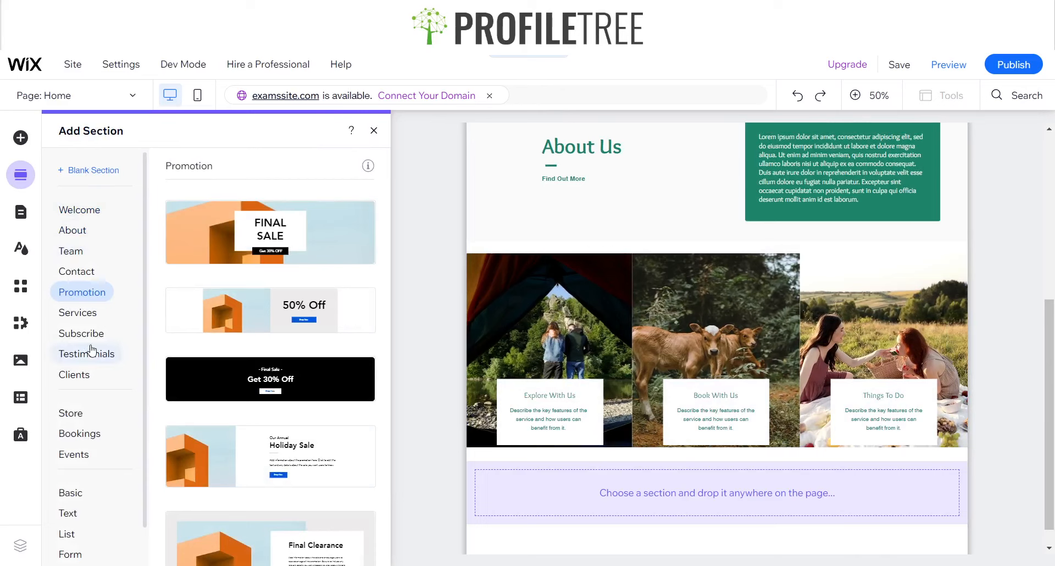
{"action": "left_click", "coordinate": [78, 211]}
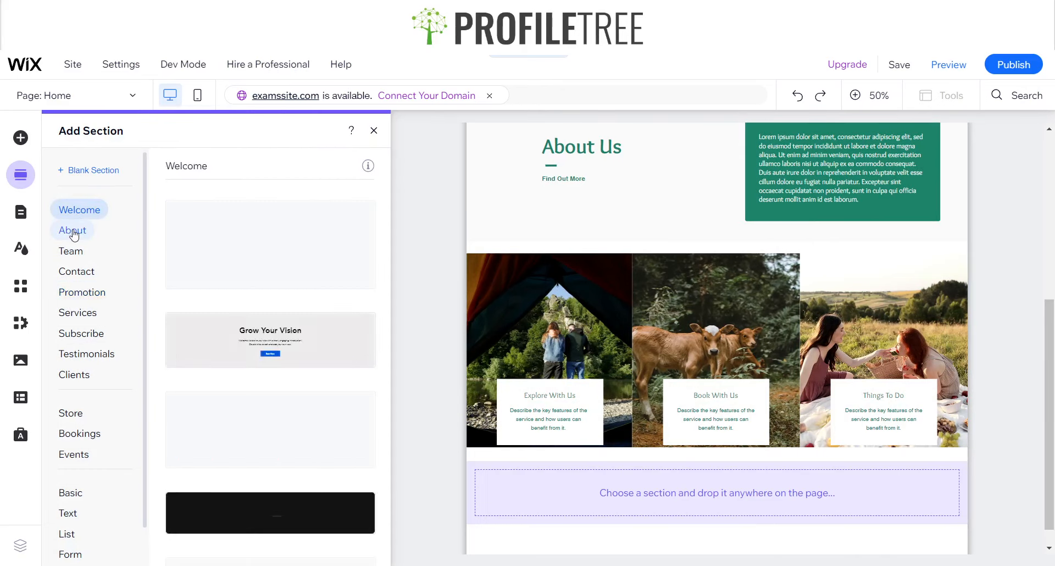
{"action": "left_click", "coordinate": [72, 232]}
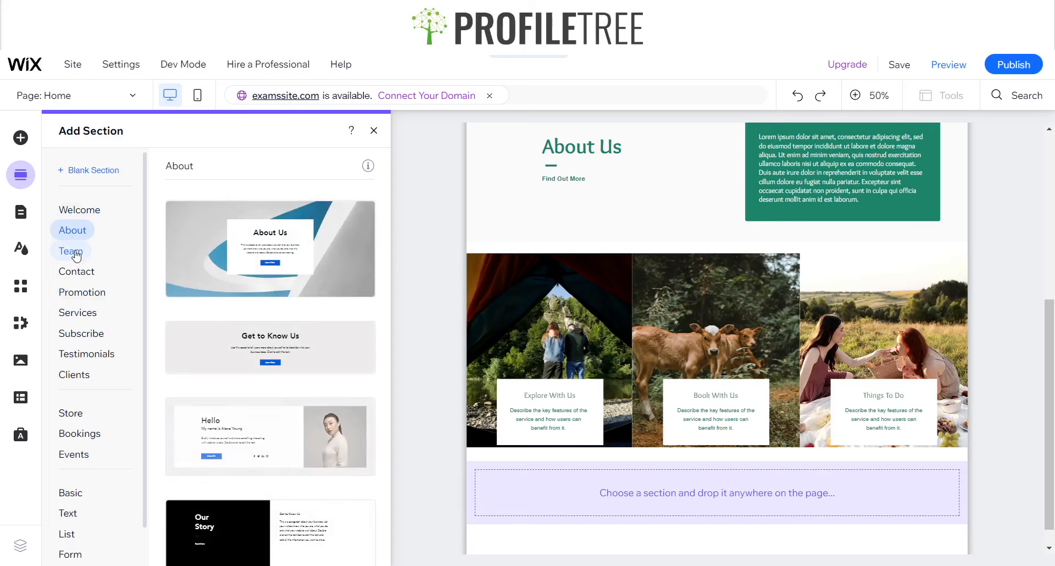
{"action": "left_click", "coordinate": [75, 254]}
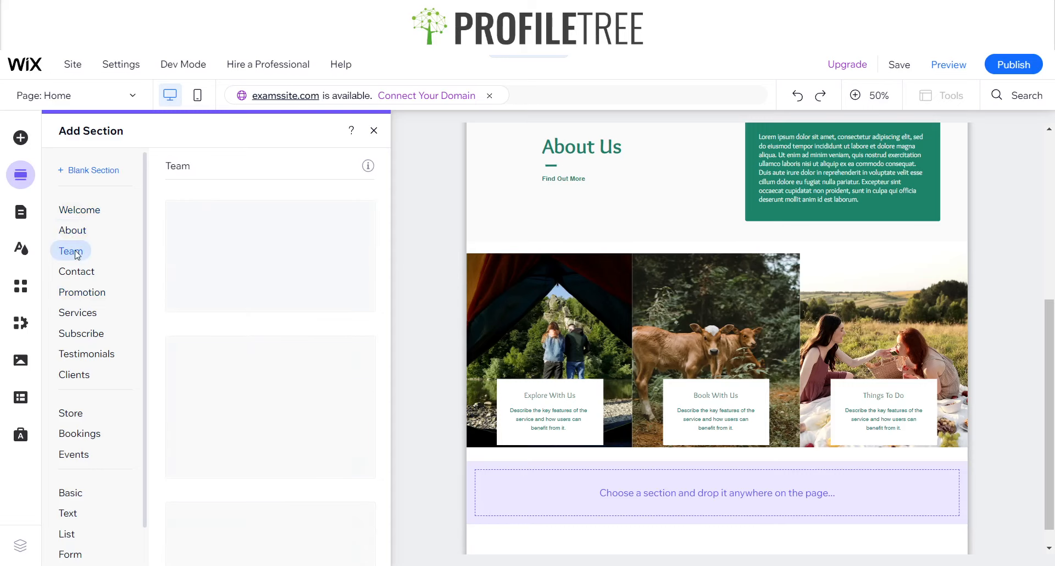
{"action": "left_click", "coordinate": [84, 281]}
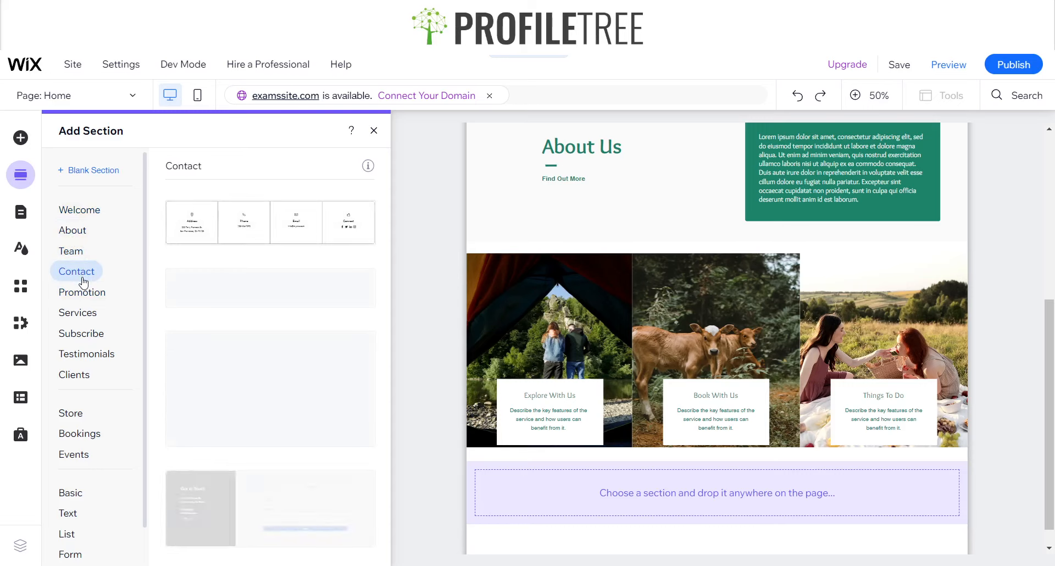
{"action": "left_click", "coordinate": [81, 295]}
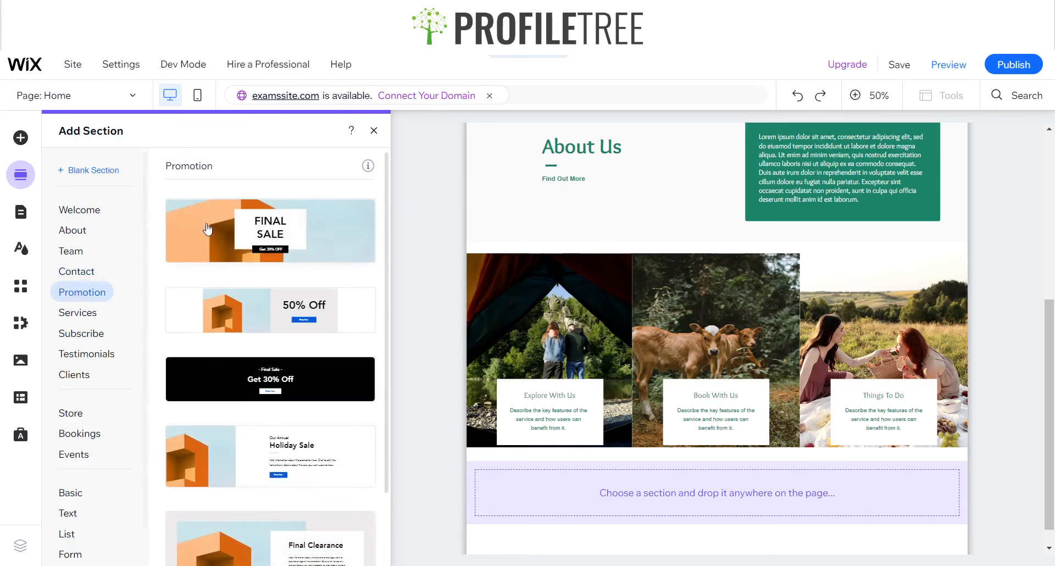
{"action": "left_click", "coordinate": [291, 228]}
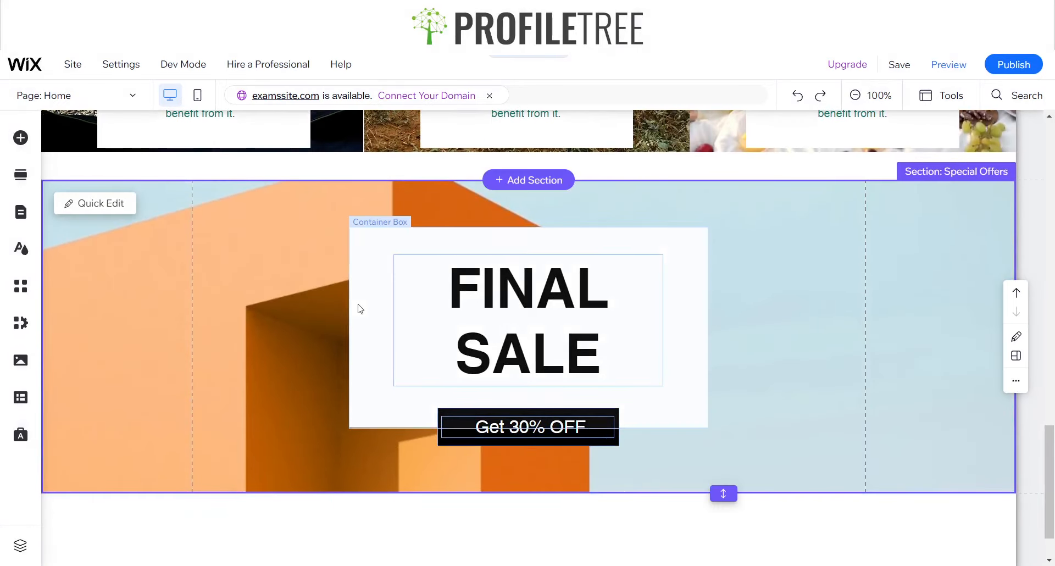
Select the white container box behind the "FINAL SALE" text in the Special Offers section
{"action": "left_click", "coordinate": [529, 338]}
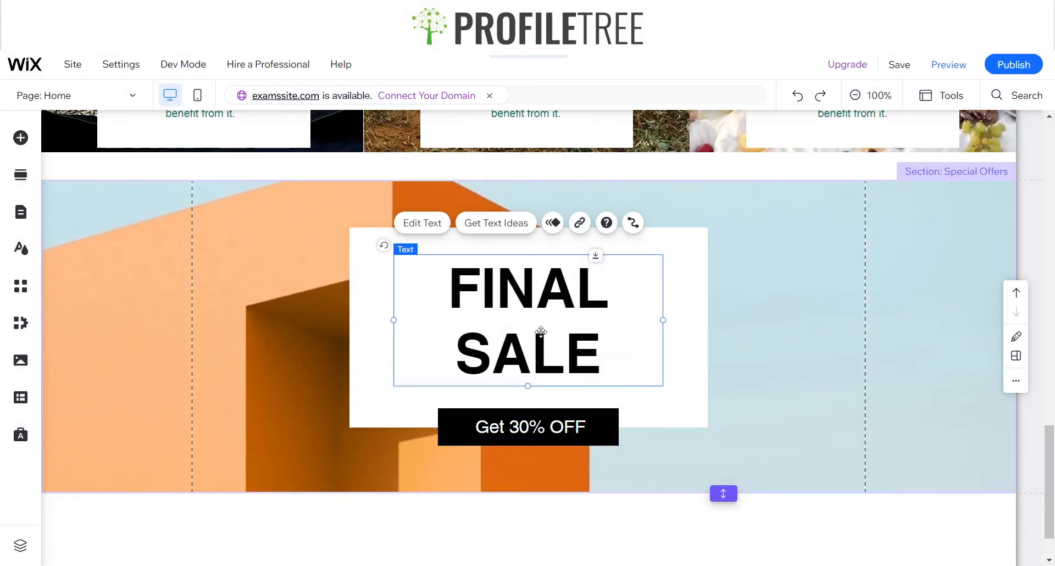
{"action": "left_click", "coordinate": [368, 270]}
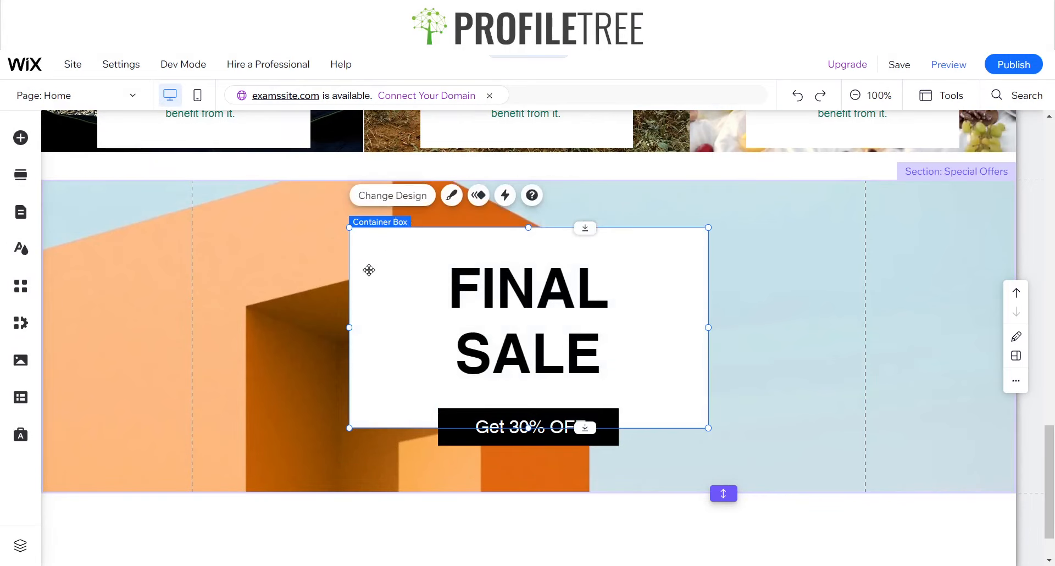
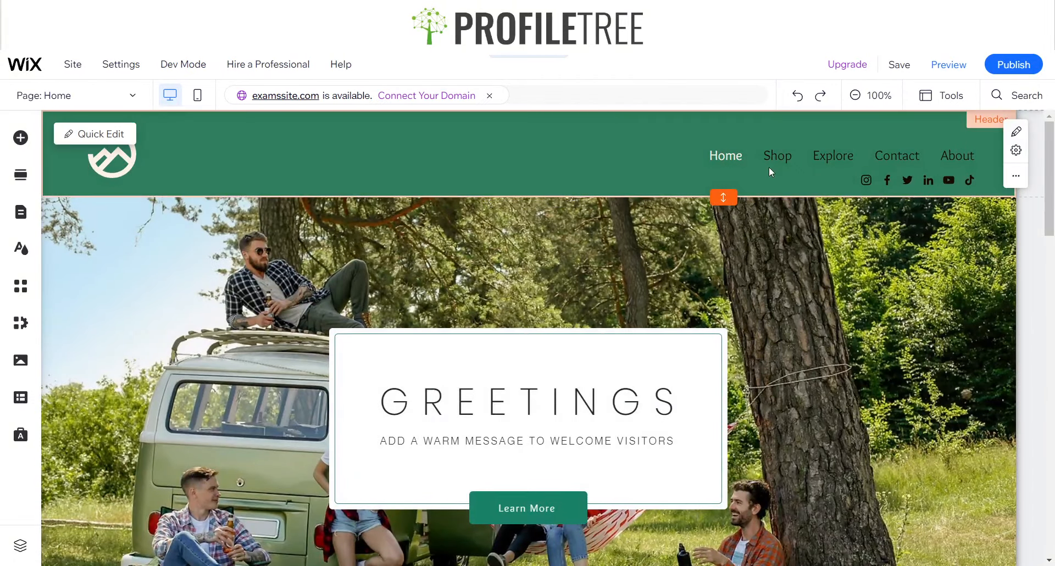
{"action": "scroll", "coordinate": [702, 230], "scroll_direction": "down", "scroll_amount": 15}
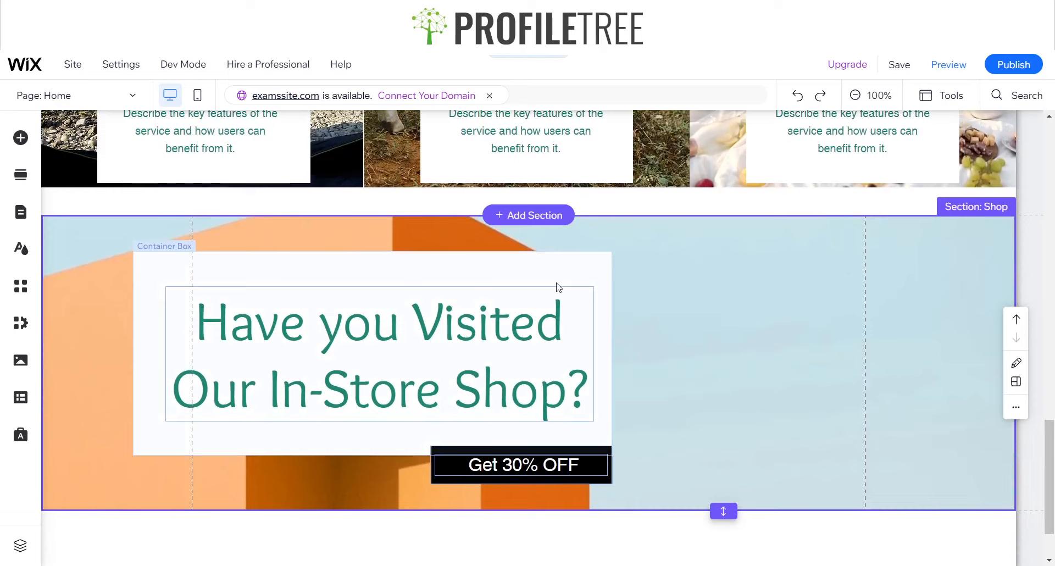
{"action": "left_click", "coordinate": [593, 452]}
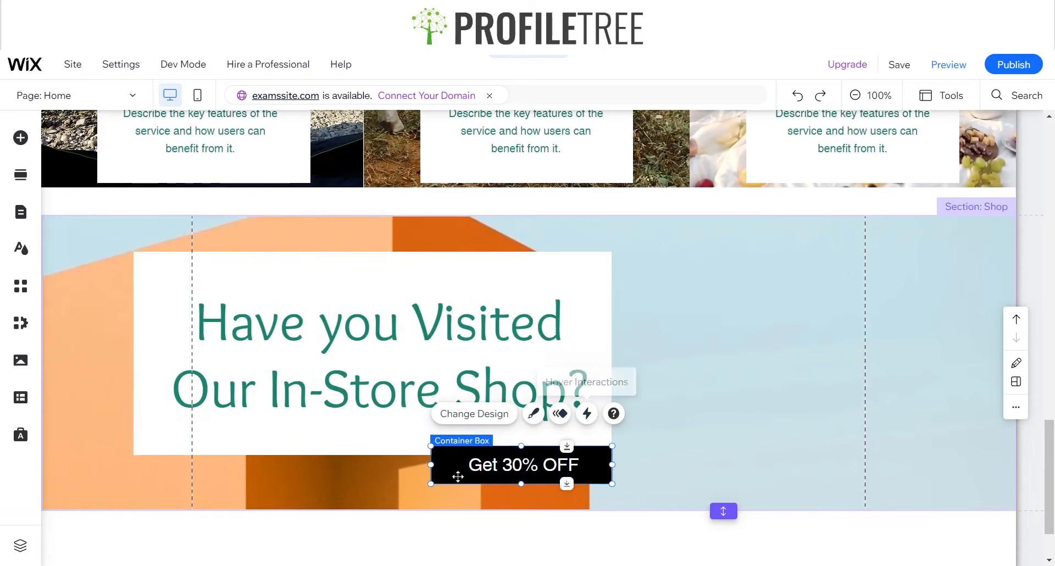
{"action": "left_click", "coordinate": [524, 467]}
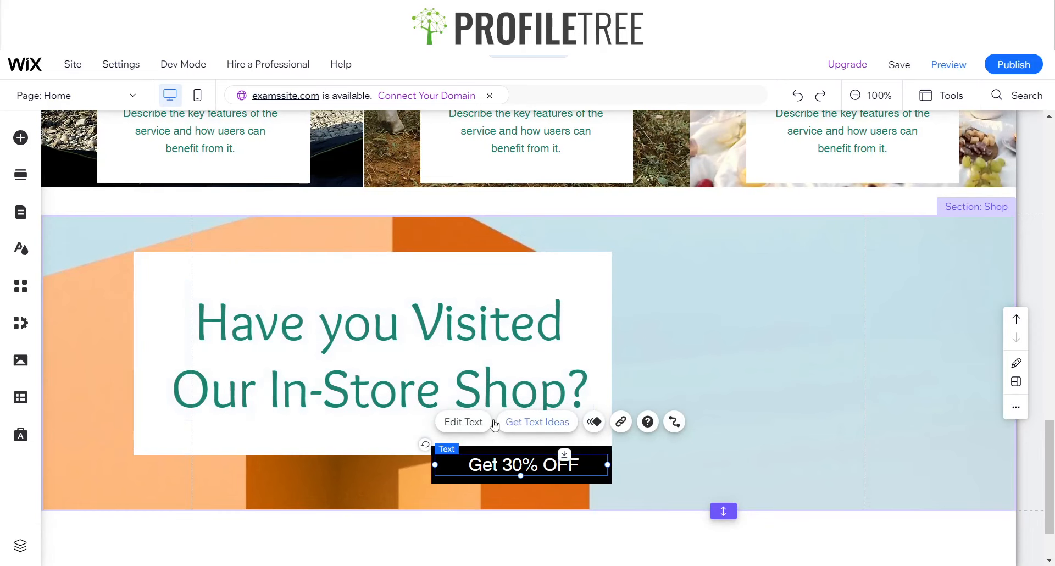
{"action": "left_click", "coordinate": [620, 421]}
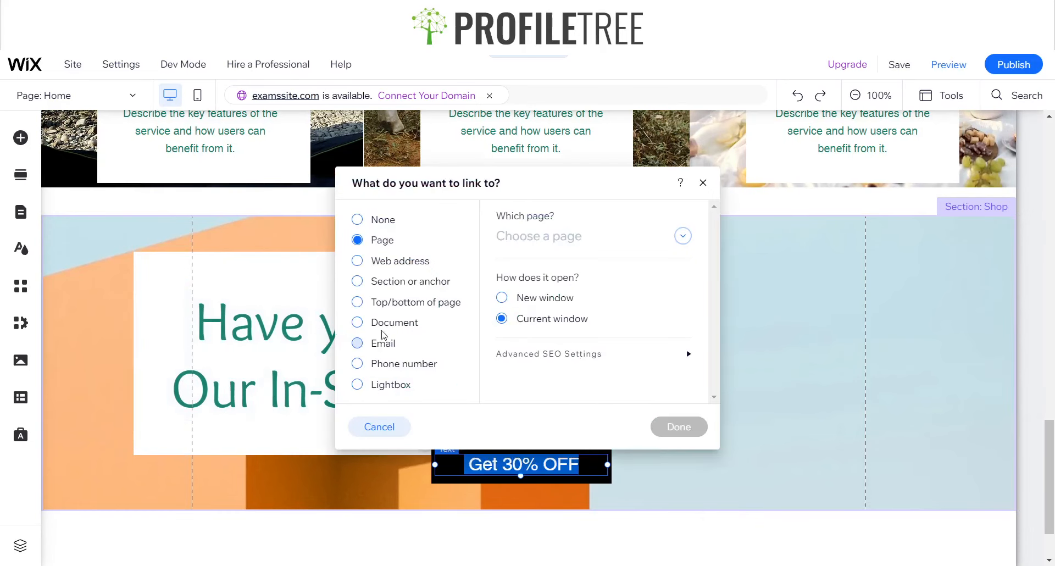
{"action": "left_click", "coordinate": [400, 262]}
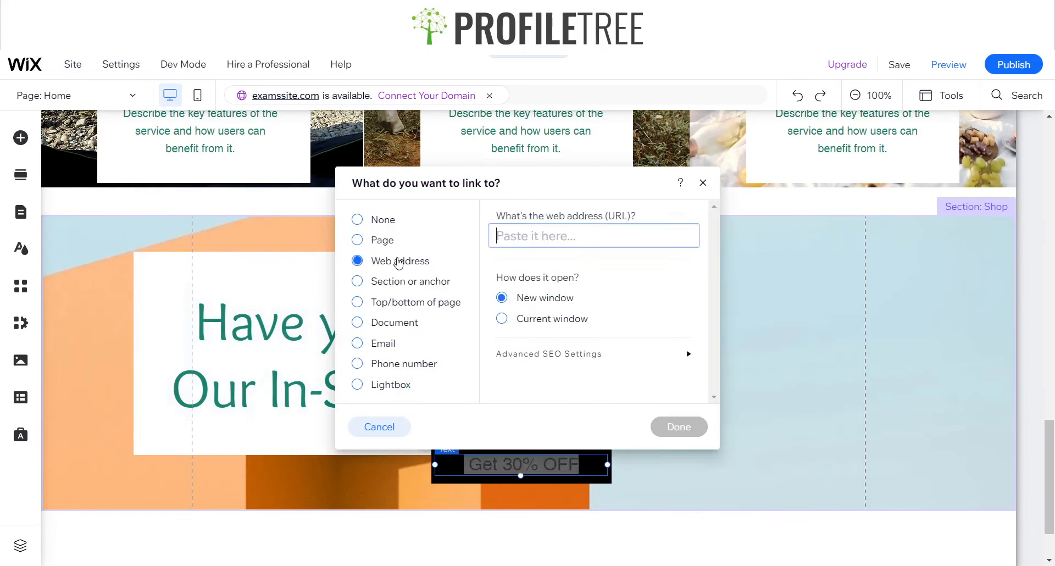
{"action": "left_click", "coordinate": [703, 184]}
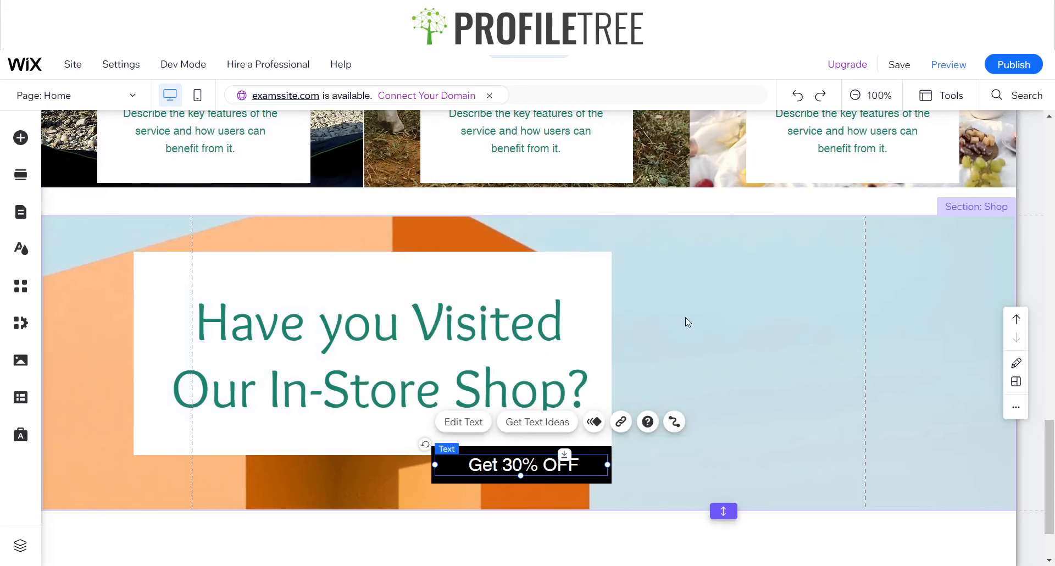
{"action": "scroll", "coordinate": [662, 336], "scroll_direction": "up", "scroll_amount": 10}
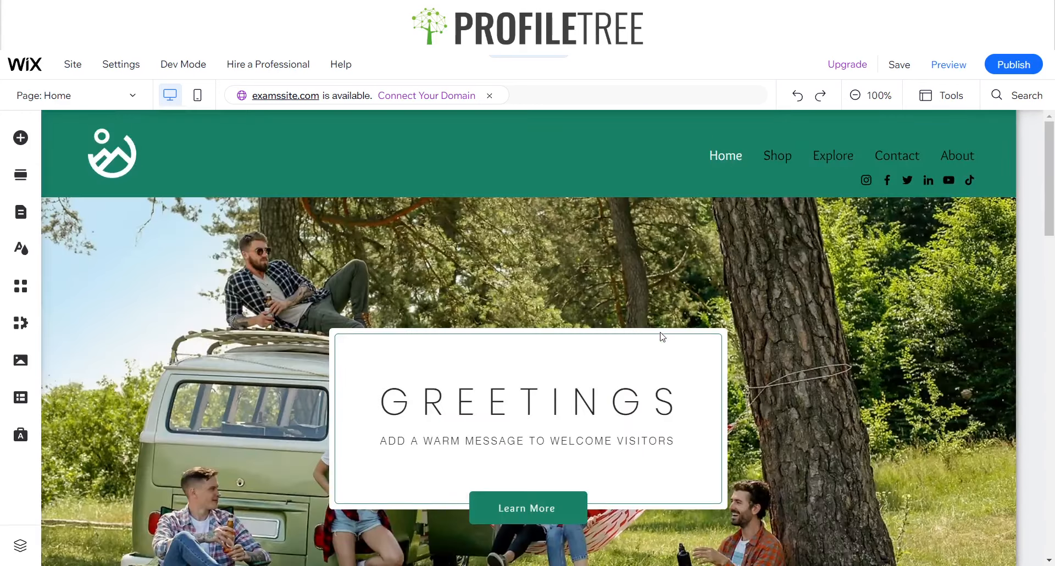
{"action": "scroll", "coordinate": [662, 336], "scroll_direction": "down", "scroll_amount": 10}
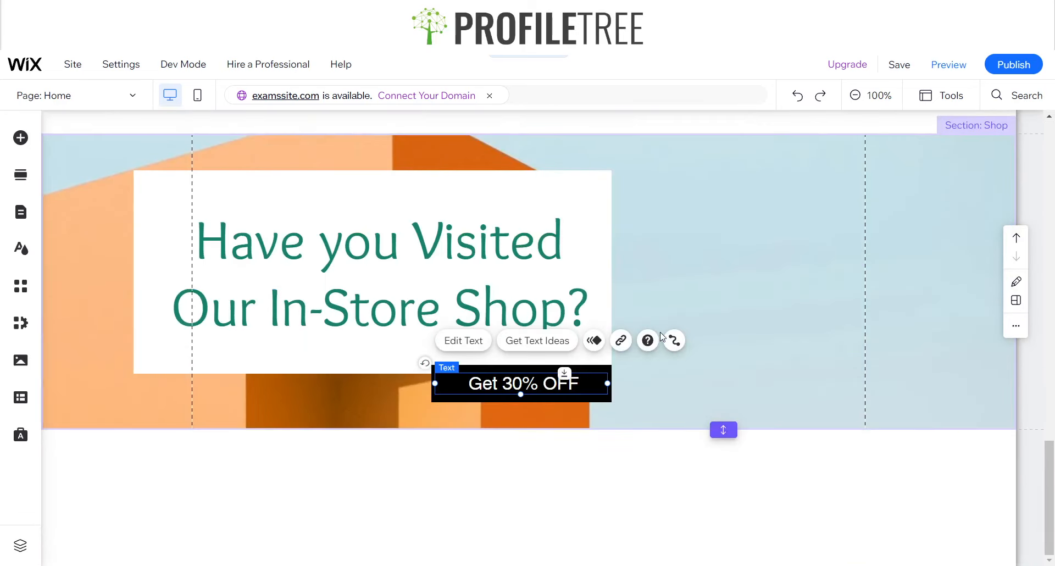
Select the Shop section and open the image chooser for its background
{"action": "left_click", "coordinate": [738, 273]}
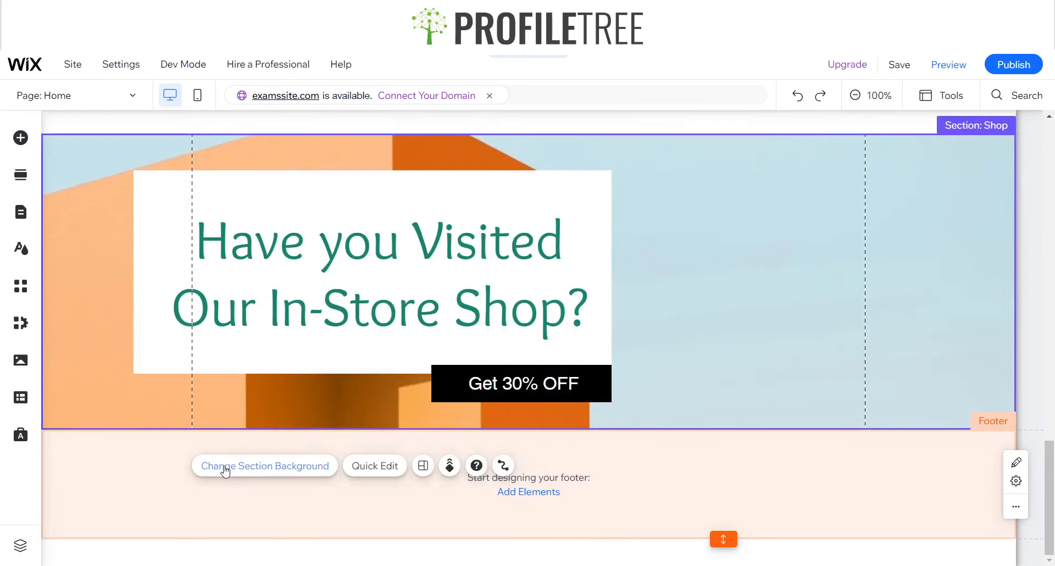
{"action": "left_click", "coordinate": [225, 466]}
{"action": "left_click", "coordinate": [236, 411]}
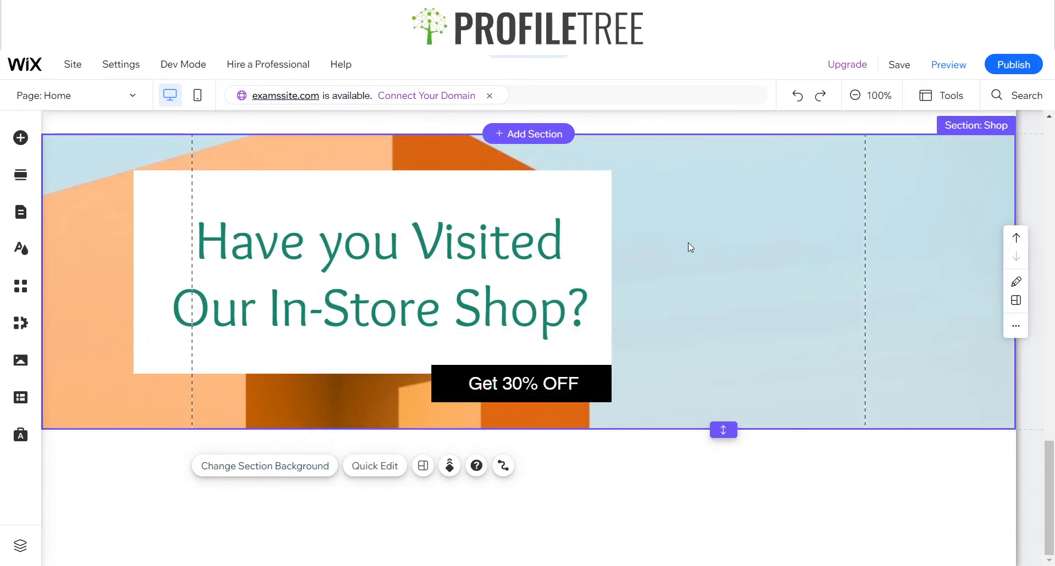
{"action": "scroll", "coordinate": [691, 247], "scroll_direction": "up", "scroll_amount": 10}
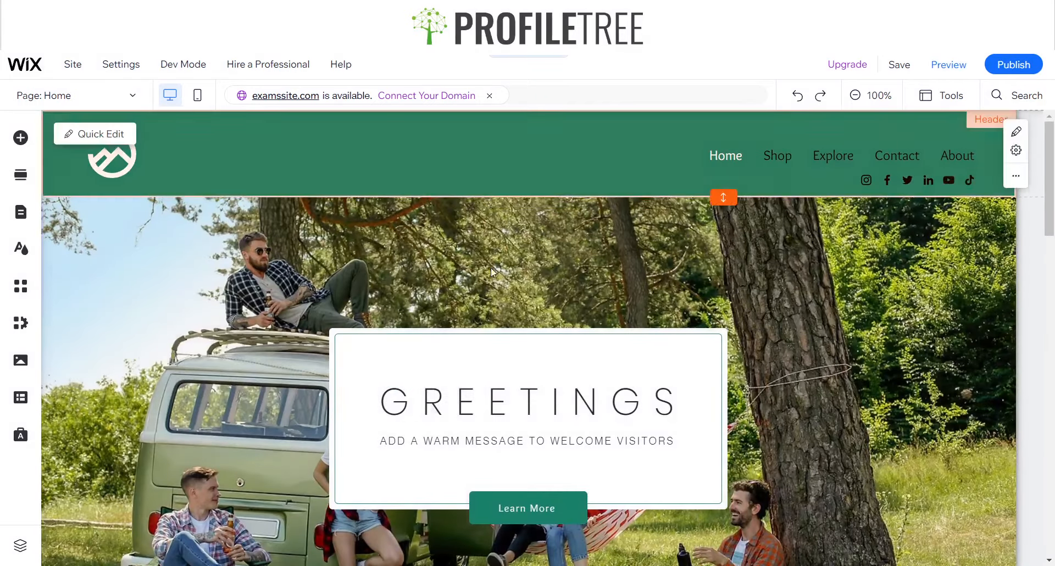
{"action": "scroll", "coordinate": [454, 335], "scroll_direction": "down", "scroll_amount": 10}
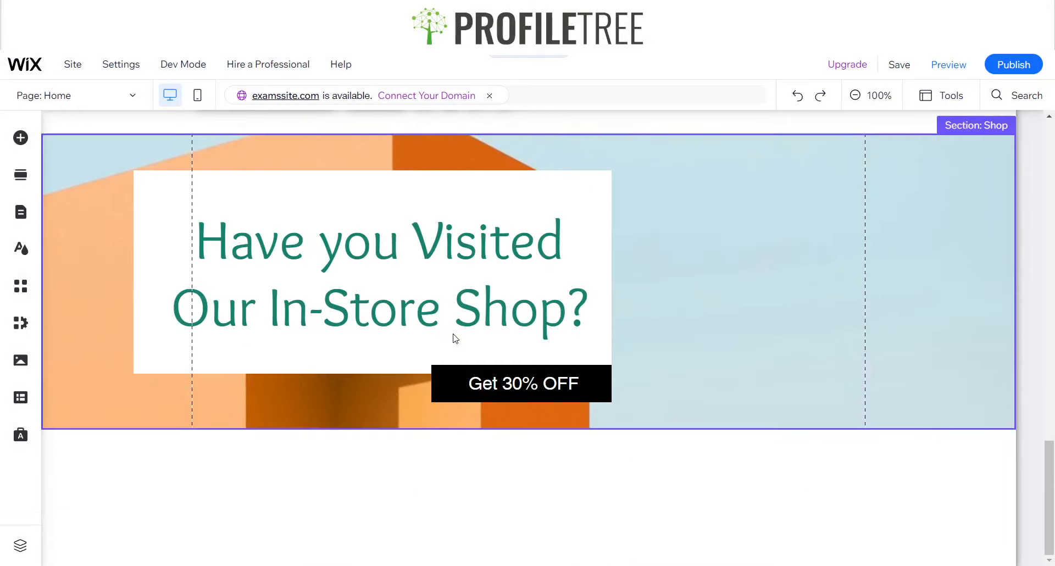
{"action": "scroll", "coordinate": [455, 338], "scroll_direction": "up", "scroll_amount": 6}
{"action": "scroll", "coordinate": [455, 337], "scroll_direction": "down", "scroll_amount": 4}
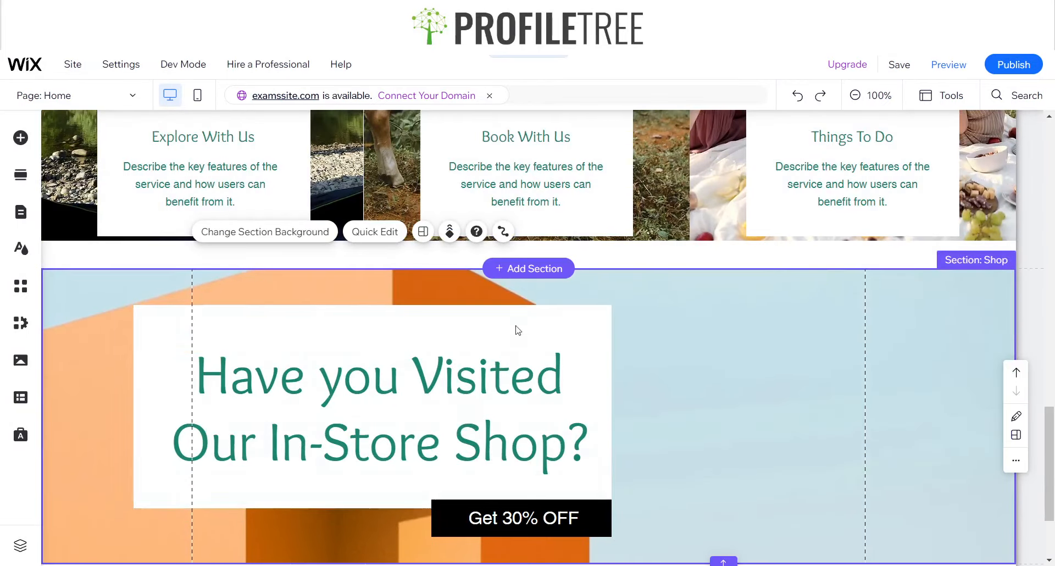
{"action": "left_click", "coordinate": [263, 236]}
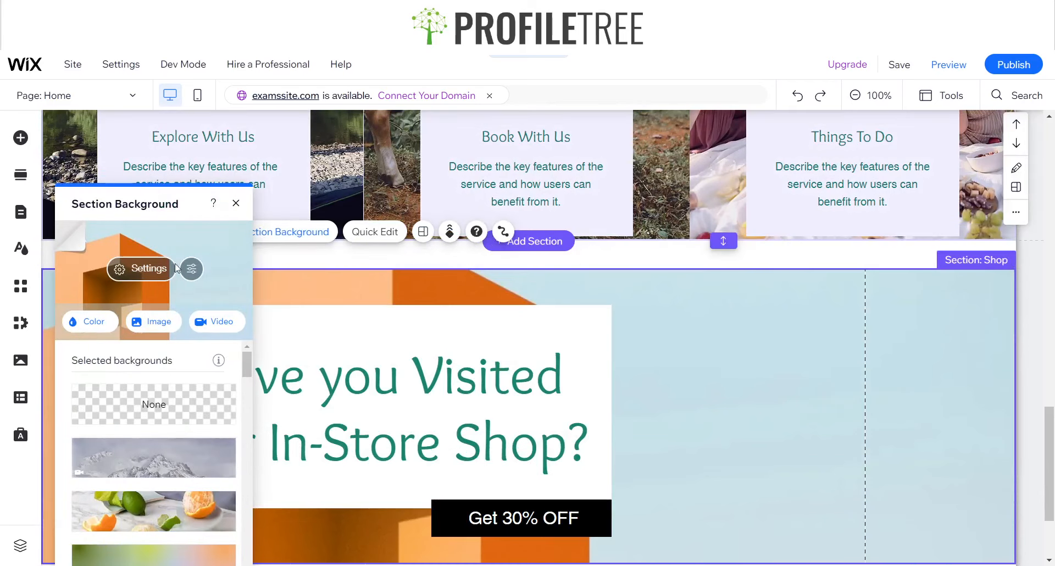
{"action": "left_click", "coordinate": [146, 324]}
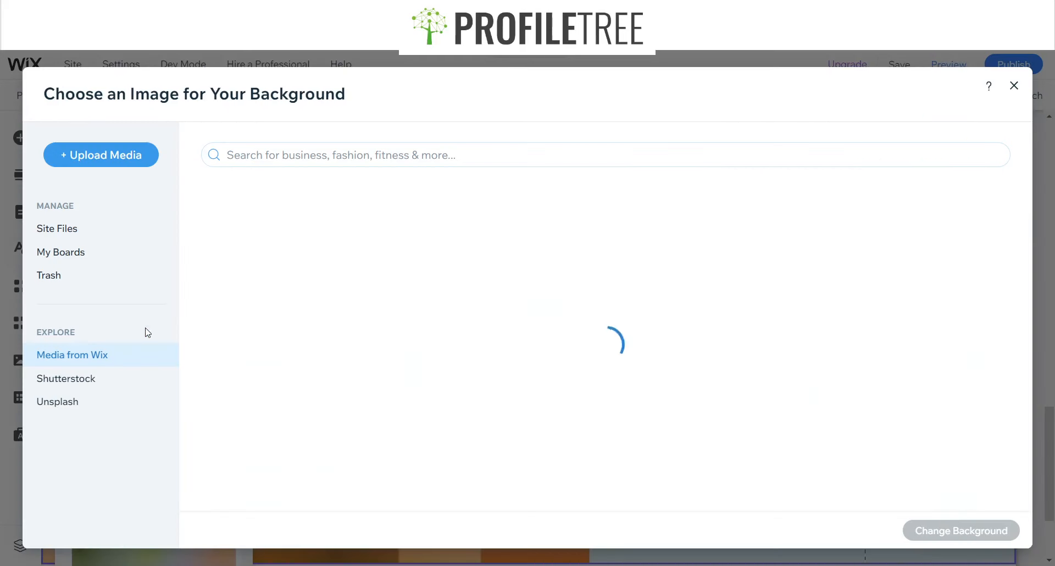
Search the Wix media for "nature" and set the "Camping in nature" photo as the Shop section's background
{"action": "left_click", "coordinate": [337, 155]}
{"action": "type", "text": "natur"}
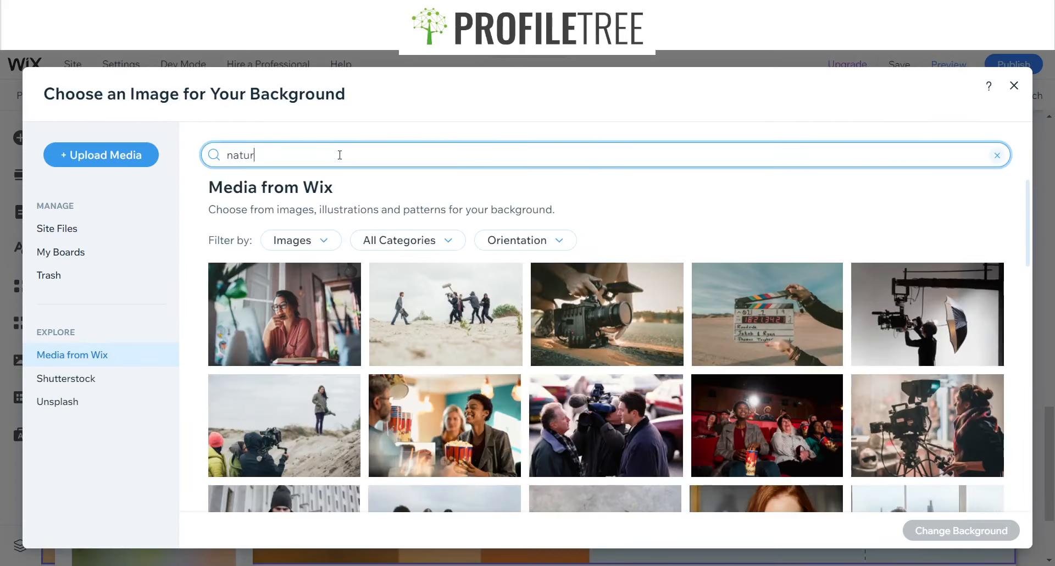
{"action": "type", "text": "e"}
{"action": "key", "text": "Return"}
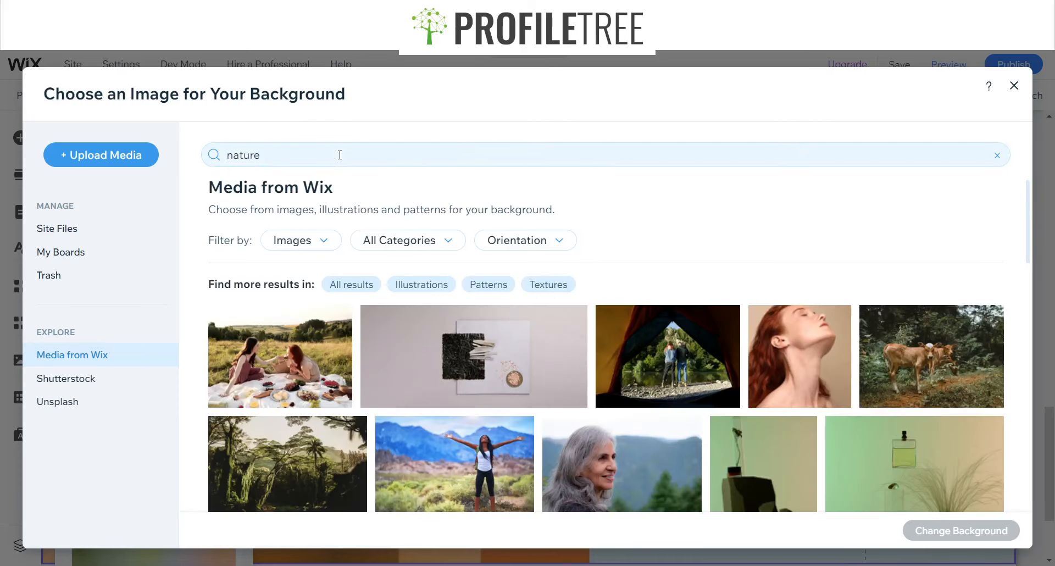
{"action": "scroll", "coordinate": [552, 390], "scroll_direction": "down", "scroll_amount": 5}
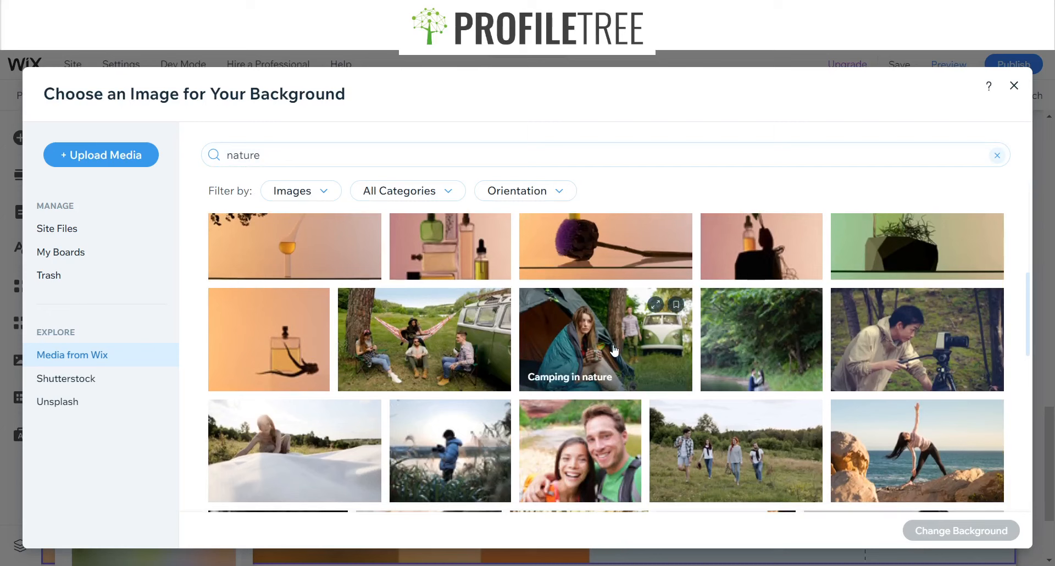
{"action": "left_click", "coordinate": [668, 344]}
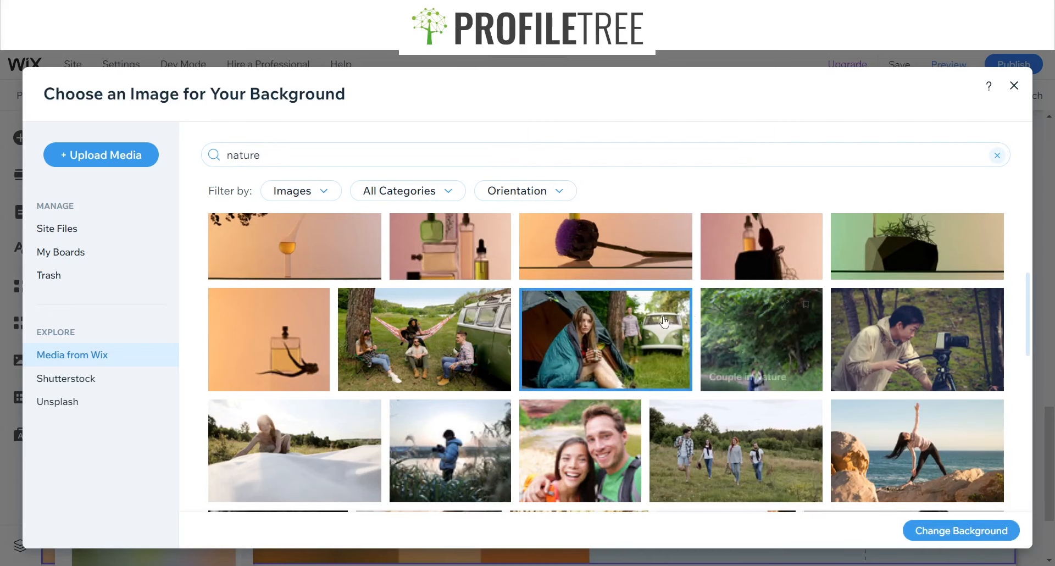
{"action": "left_click", "coordinate": [923, 532]}
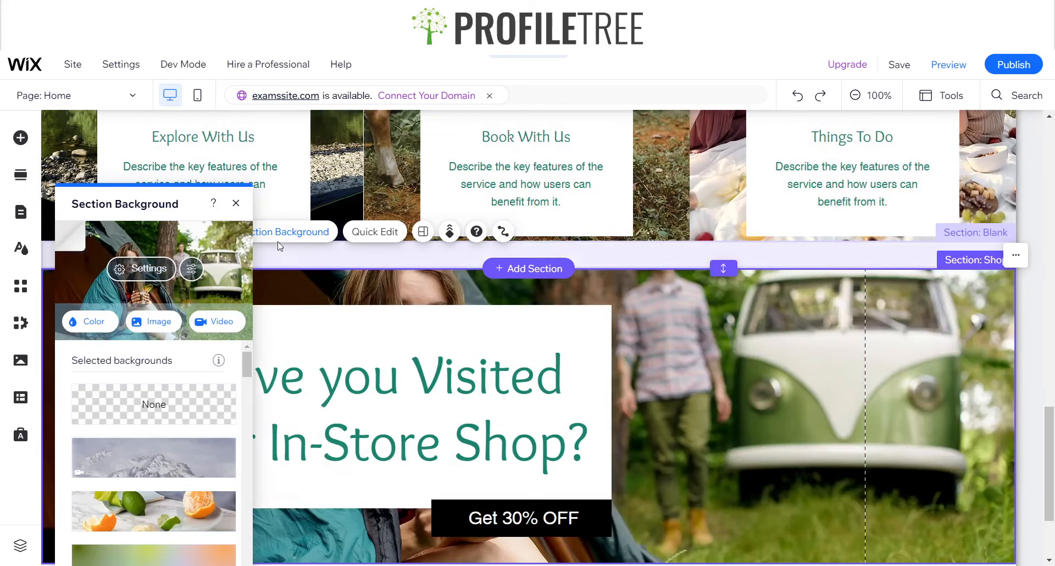
{"action": "left_click", "coordinate": [235, 203]}
Delete the black "Get 30% OFF" container box from the Shop section
{"action": "scroll", "coordinate": [687, 422], "scroll_direction": "down", "scroll_amount": 2}
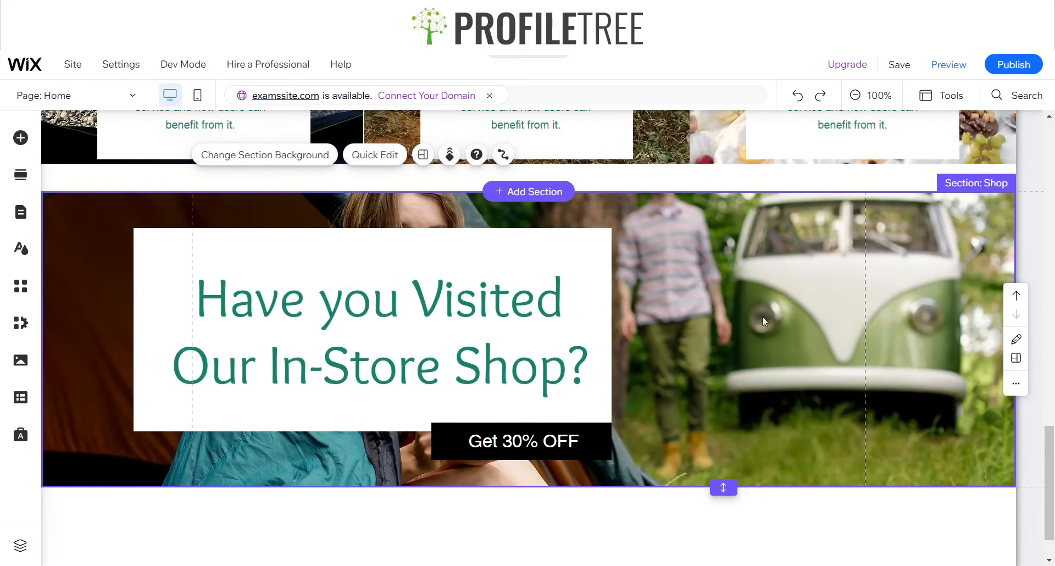
{"action": "left_click", "coordinate": [588, 426]}
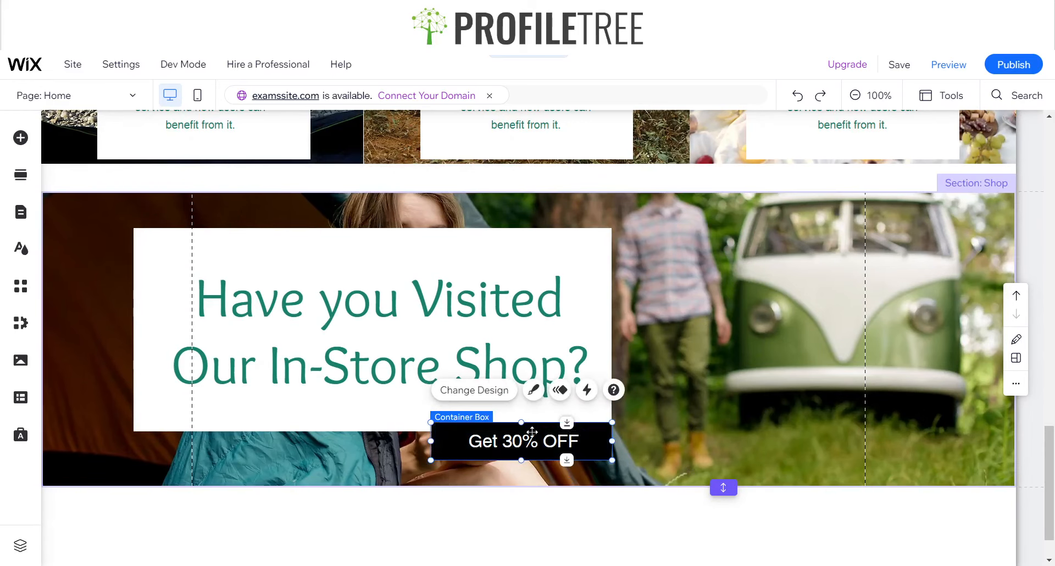
{"action": "key", "text": "Delete"}
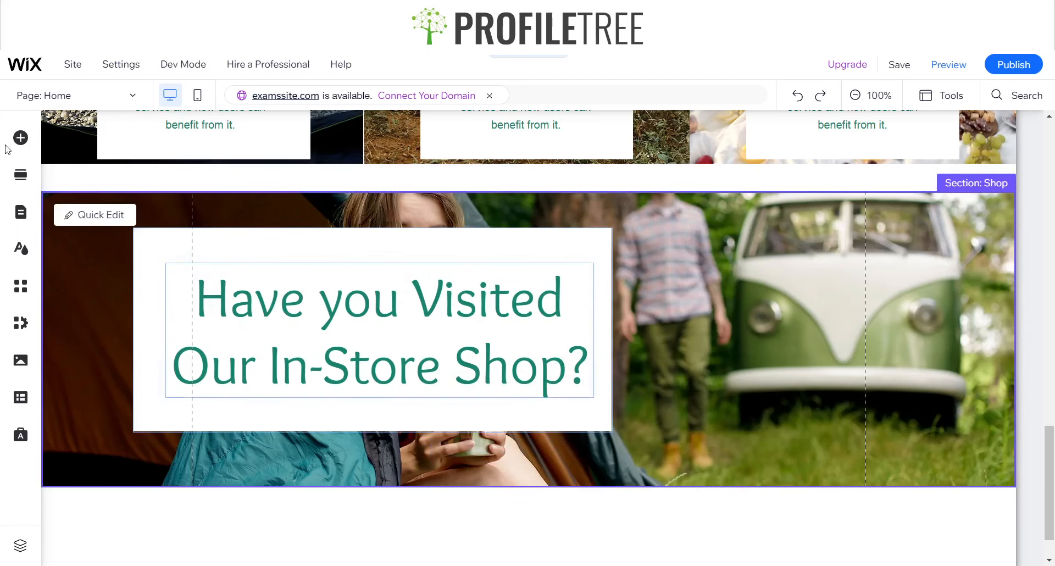
Browse the button elements, from the themed and text & icon designs to the document buttons
{"action": "left_click", "coordinate": [24, 157]}
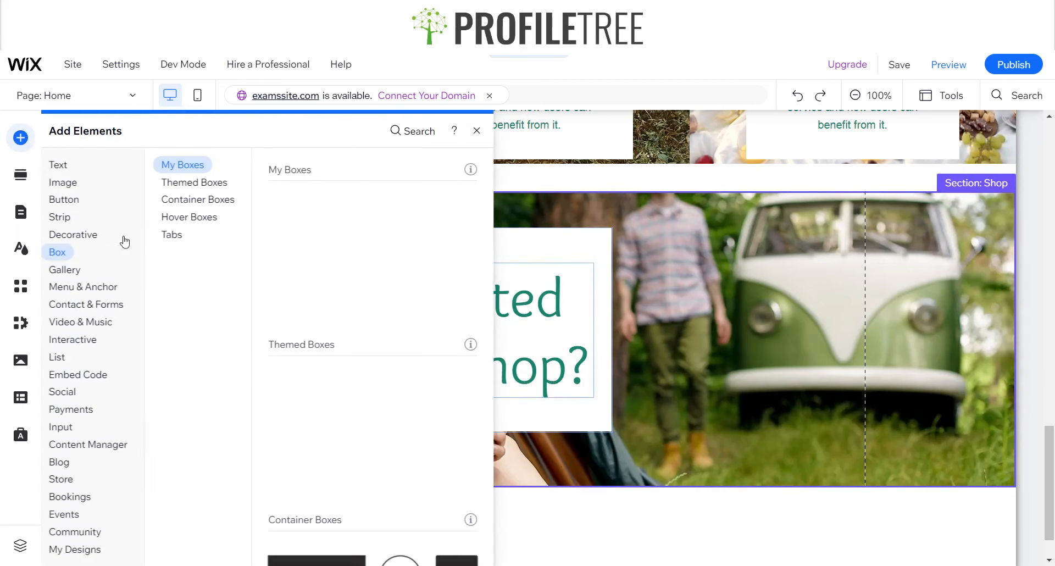
{"action": "left_click", "coordinate": [73, 183]}
{"action": "left_click", "coordinate": [73, 200]}
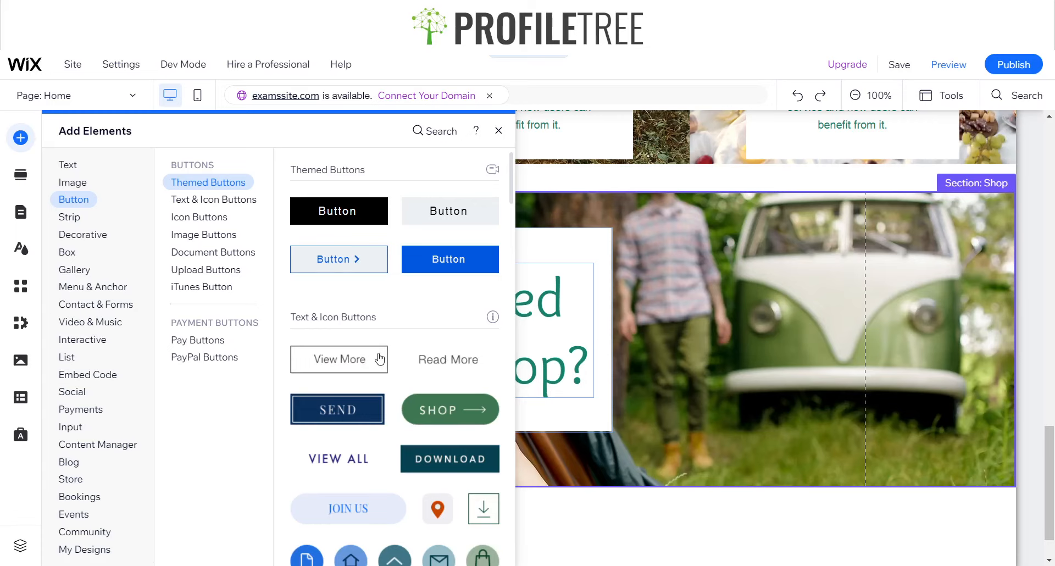
{"action": "scroll", "coordinate": [377, 384], "scroll_direction": "down", "scroll_amount": 10}
{"action": "scroll", "coordinate": [378, 481], "scroll_direction": "up", "scroll_amount": 6}
{"action": "scroll", "coordinate": [377, 480], "scroll_direction": "down", "scroll_amount": 3}
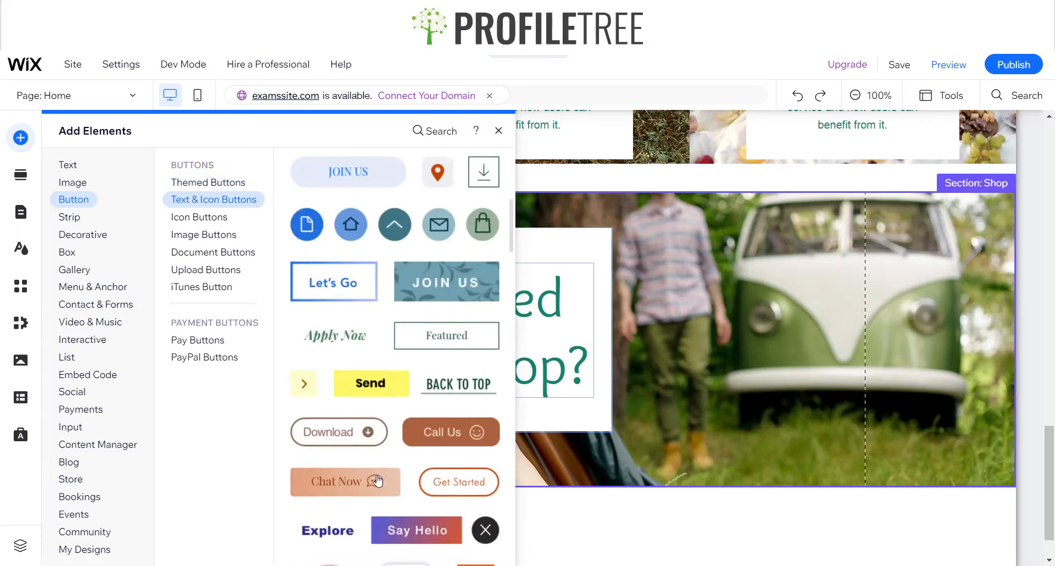
{"action": "scroll", "coordinate": [378, 480], "scroll_direction": "up", "scroll_amount": 4}
{"action": "scroll", "coordinate": [378, 480], "scroll_direction": "up", "scroll_amount": 5}
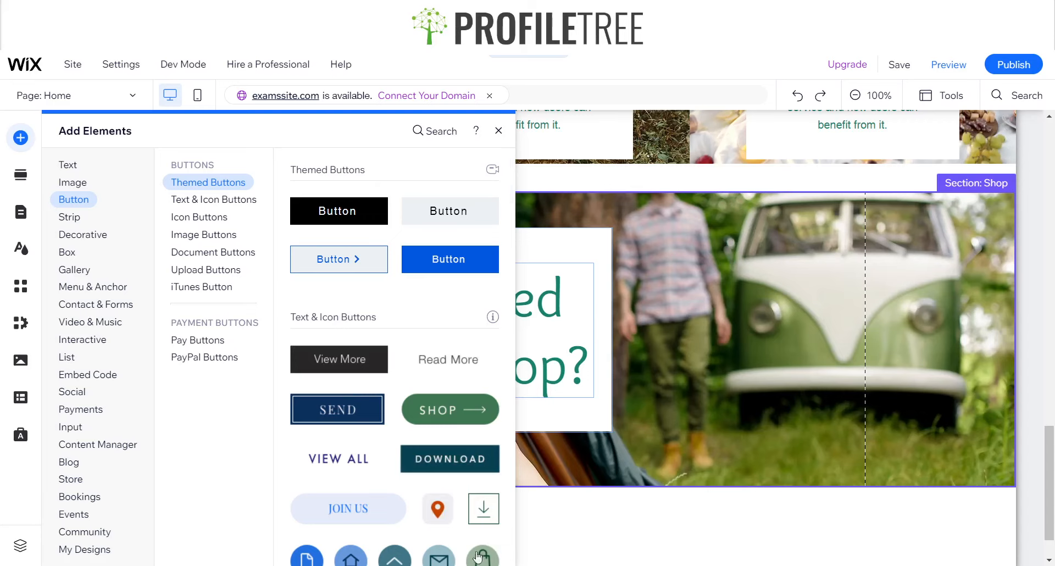
{"action": "left_click", "coordinate": [258, 252]}
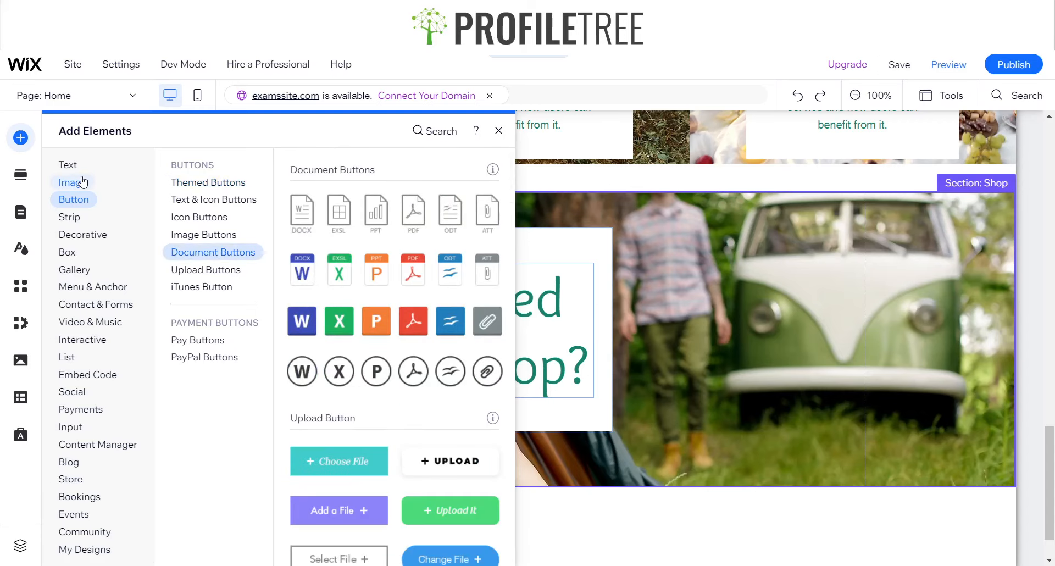
Add the dark "View More" text & icon button at the lower-right corner of the Shop section's white box
{"action": "mouse_move", "coordinate": [69, 209]}
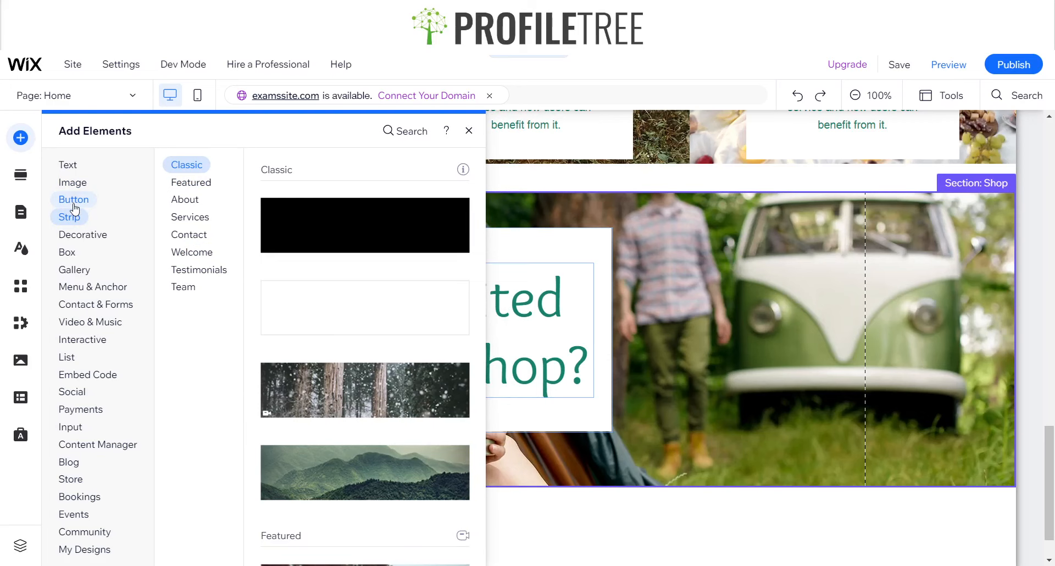
{"action": "scroll", "coordinate": [387, 401], "scroll_direction": "down", "scroll_amount": 5}
{"action": "scroll", "coordinate": [387, 401], "scroll_direction": "up", "scroll_amount": 15}
{"action": "scroll", "coordinate": [387, 401], "scroll_direction": "up", "scroll_amount": 7}
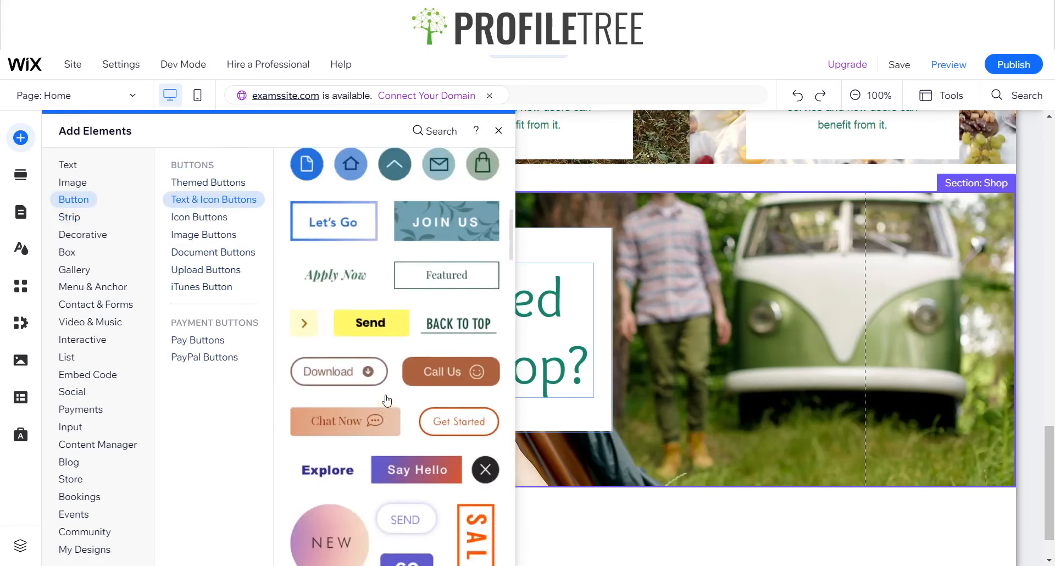
{"action": "scroll", "coordinate": [409, 297], "scroll_direction": "up", "scroll_amount": 4}
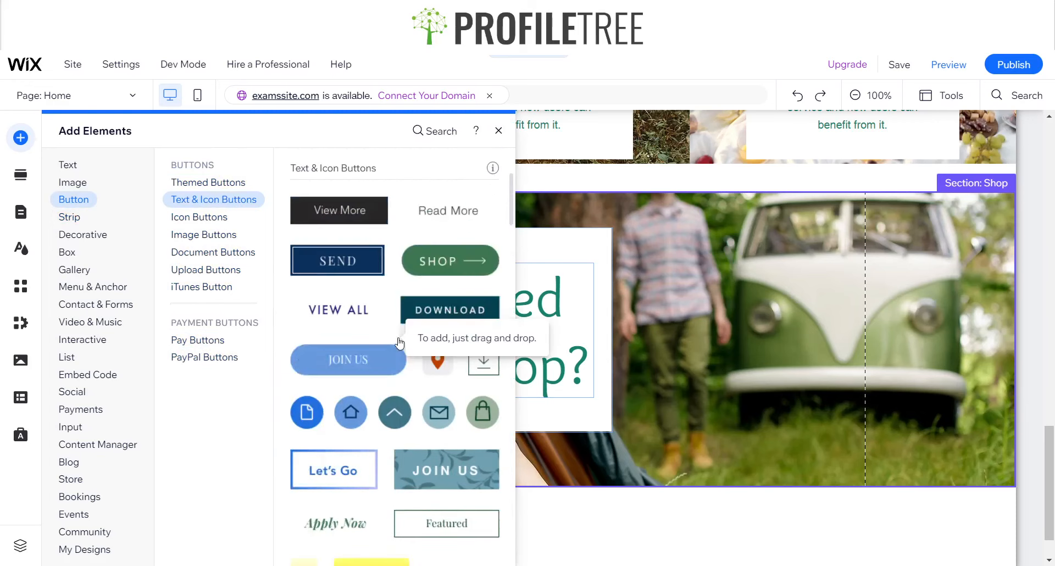
{"action": "left_click_drag", "start_coordinate": [387, 277], "coordinate": [607, 443]}
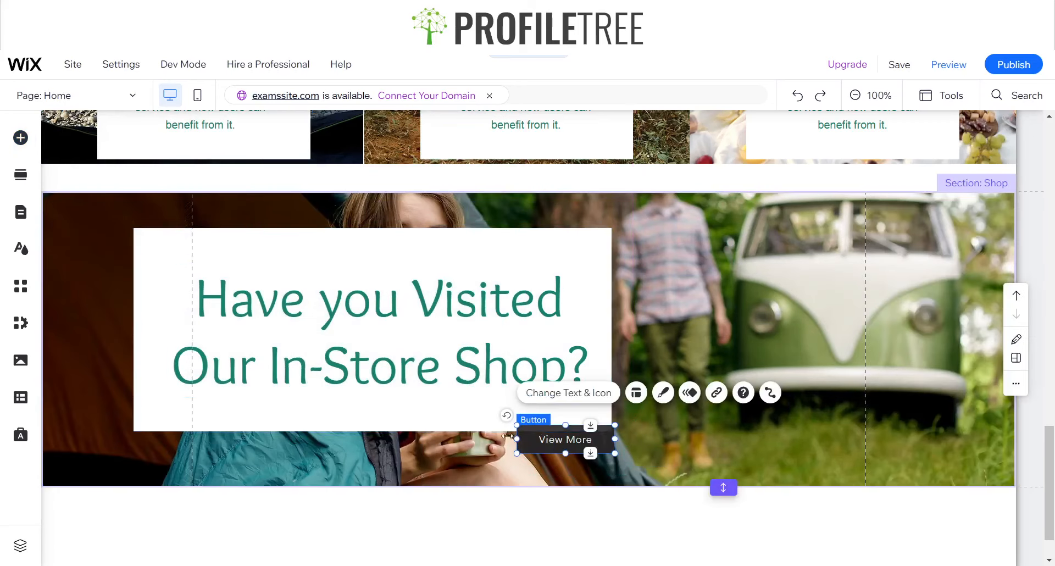
Widen and heighten the "View More" button and align its right edge with the white box, straddling the box's lower edge
{"action": "left_click_drag", "start_coordinate": [515, 437], "coordinate": [457, 438]}
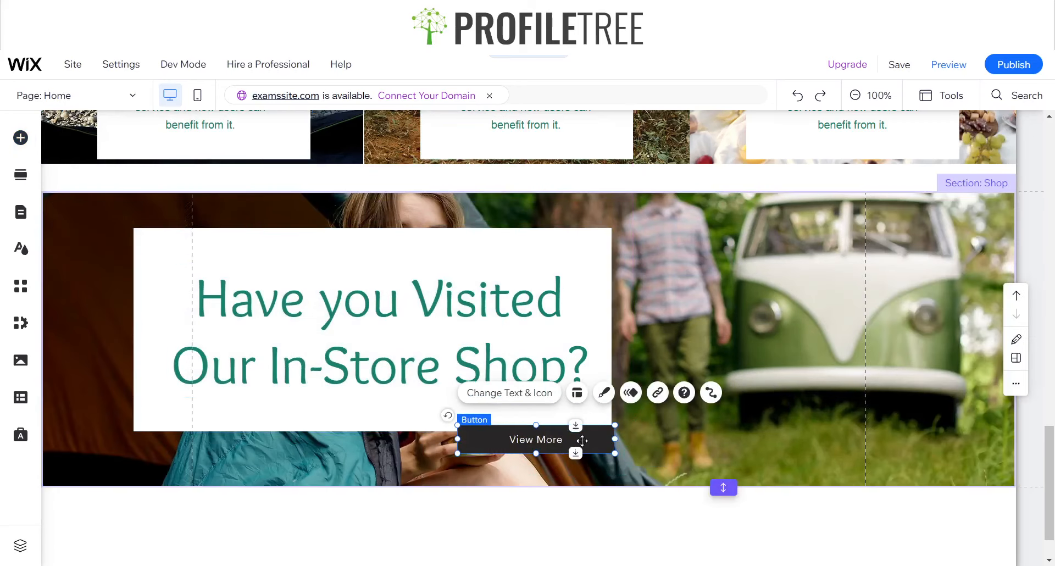
{"action": "left_click_drag", "start_coordinate": [582, 440], "coordinate": [533, 460]}
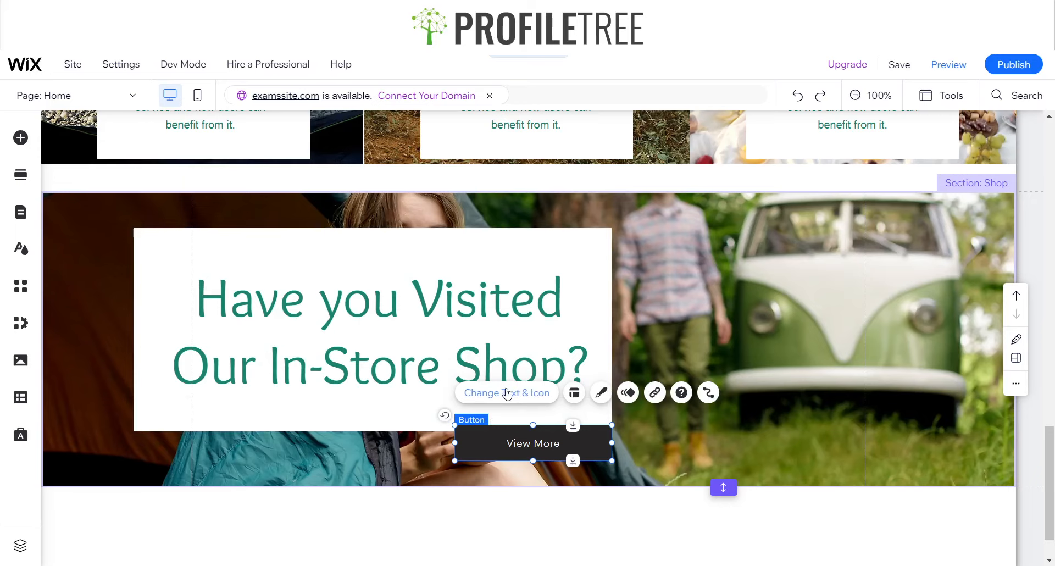
{"action": "left_click_drag", "start_coordinate": [487, 448], "coordinate": [487, 443]}
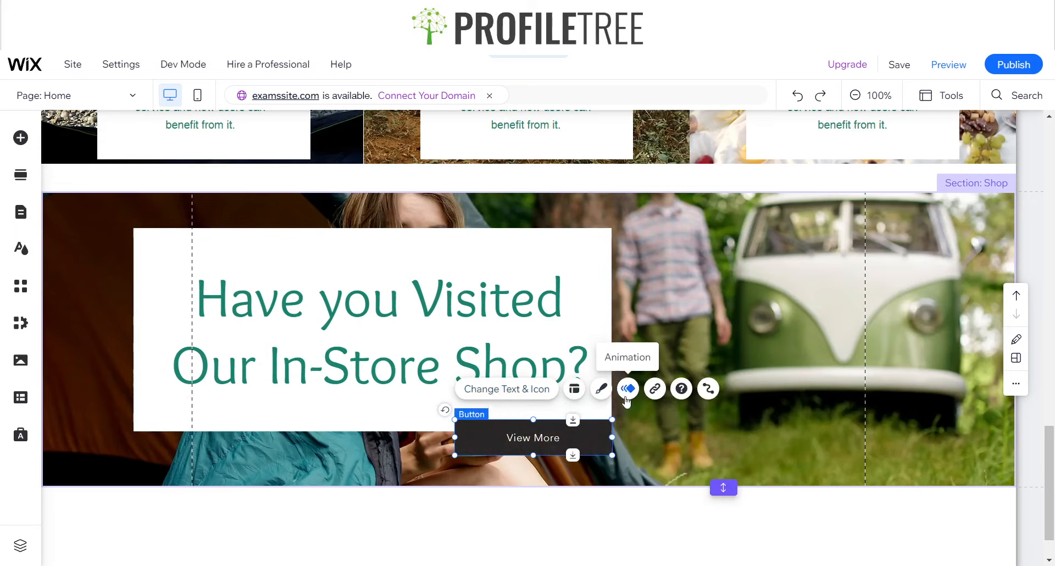
Fill the "View More" button's regular-state background with the custom green #188167
{"action": "left_click", "coordinate": [601, 388]}
{"action": "left_click", "coordinate": [337, 474]}
{"action": "left_click", "coordinate": [342, 219]}
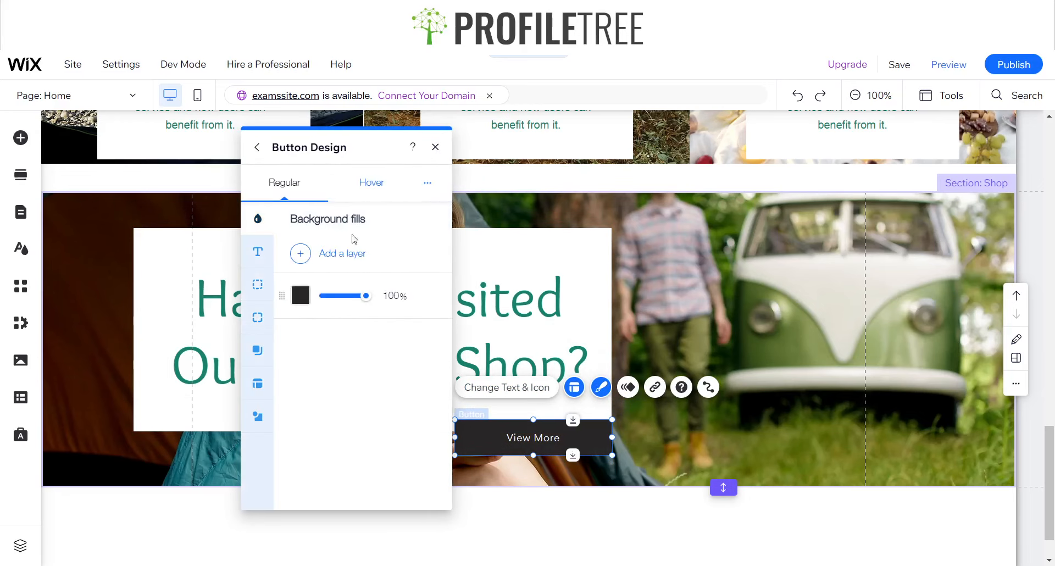
{"action": "left_click", "coordinate": [301, 295]}
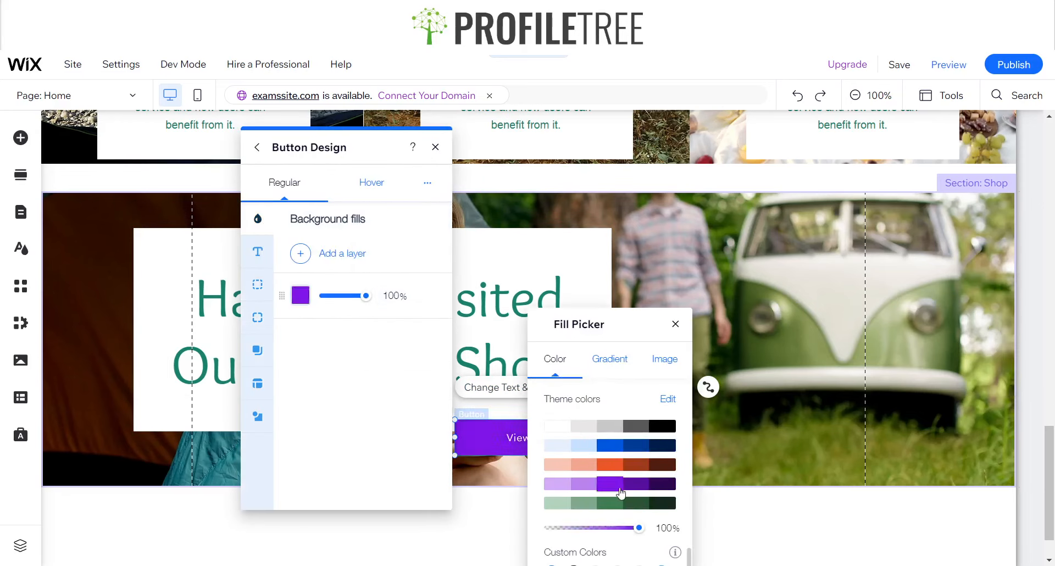
{"action": "left_click_drag", "start_coordinate": [623, 328], "coordinate": [548, 148]}
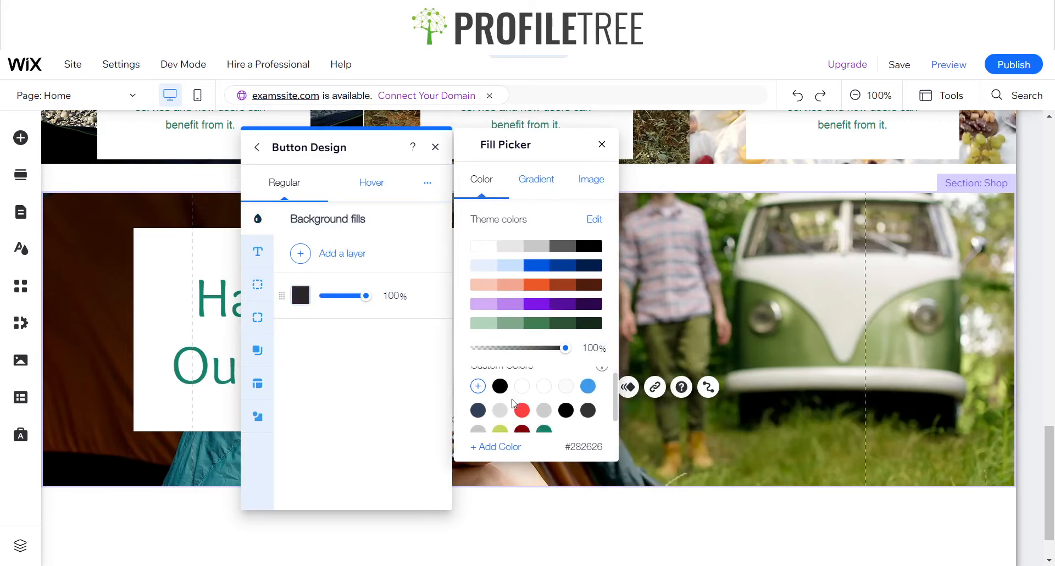
{"action": "scroll", "coordinate": [527, 409], "scroll_direction": "down", "scroll_amount": 1}
{"action": "left_click", "coordinate": [544, 419]}
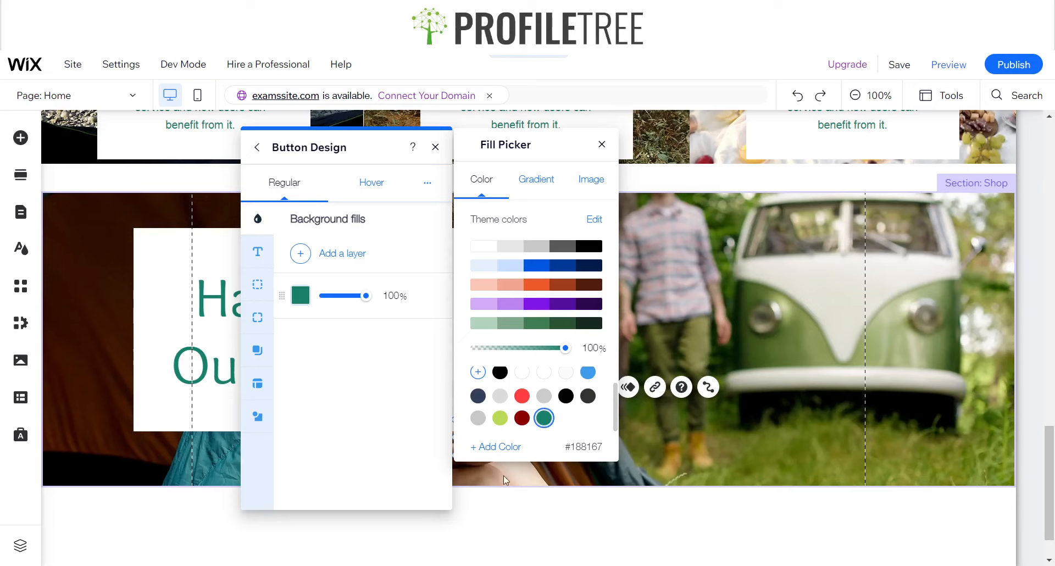
{"action": "left_click", "coordinate": [601, 144]}
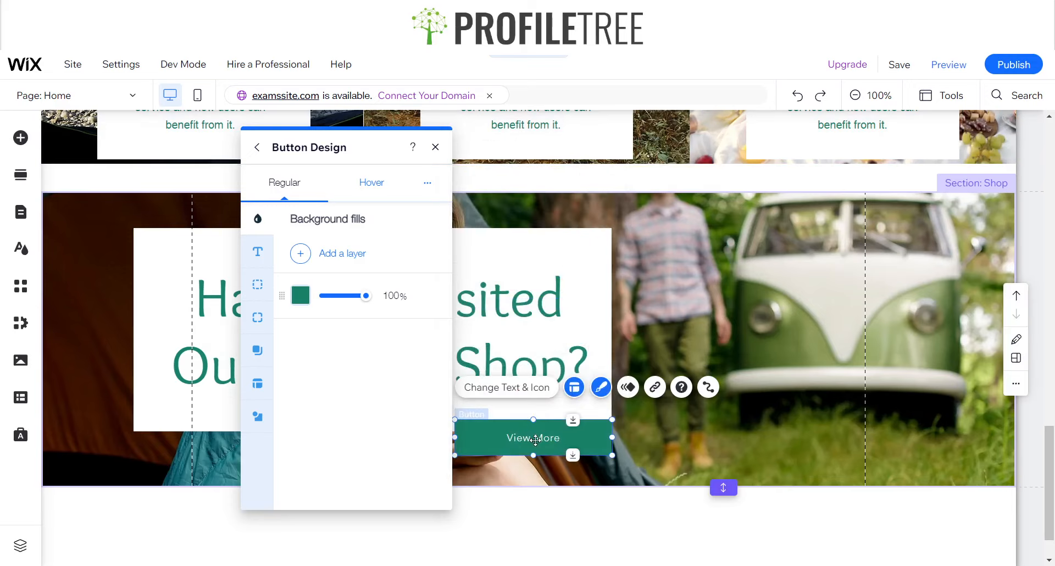
Set the "View More" button's text to the Overlock font in bold
{"action": "left_click", "coordinate": [257, 251]}
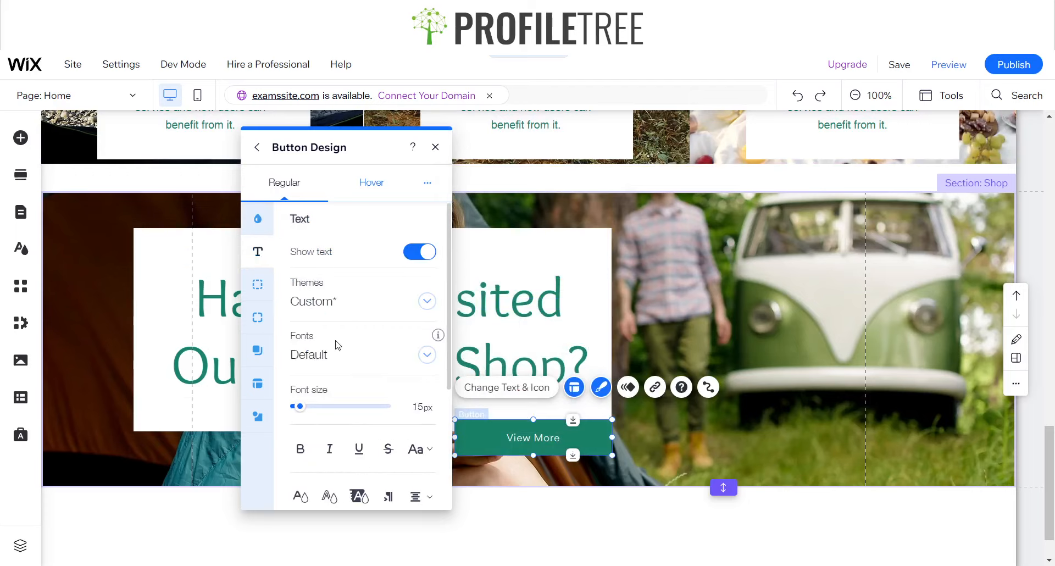
{"action": "left_click", "coordinate": [323, 360]}
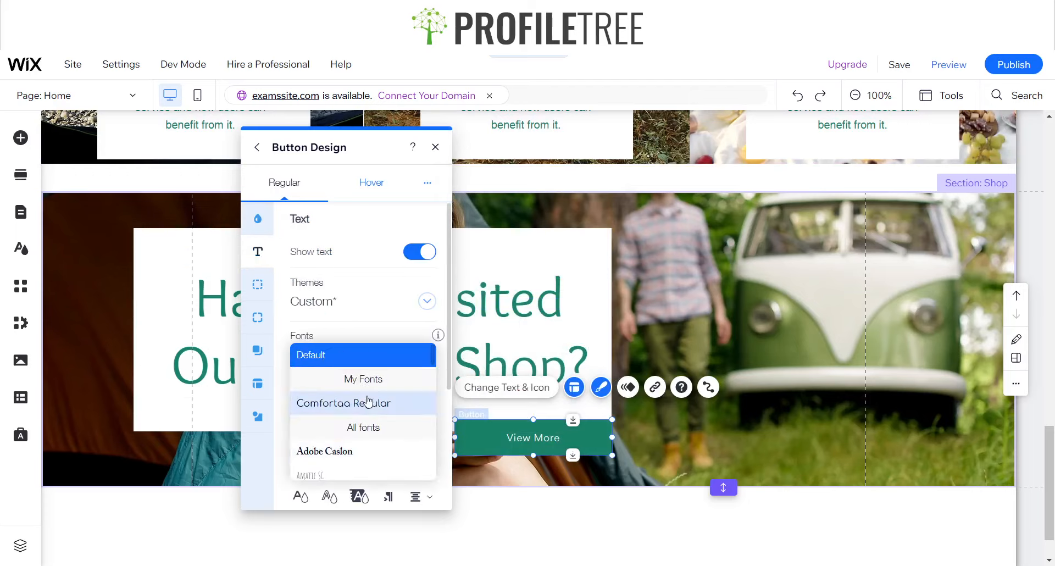
{"action": "scroll", "coordinate": [364, 417], "scroll_direction": "down", "scroll_amount": 4}
{"action": "scroll", "coordinate": [367, 403], "scroll_direction": "up", "scroll_amount": 3}
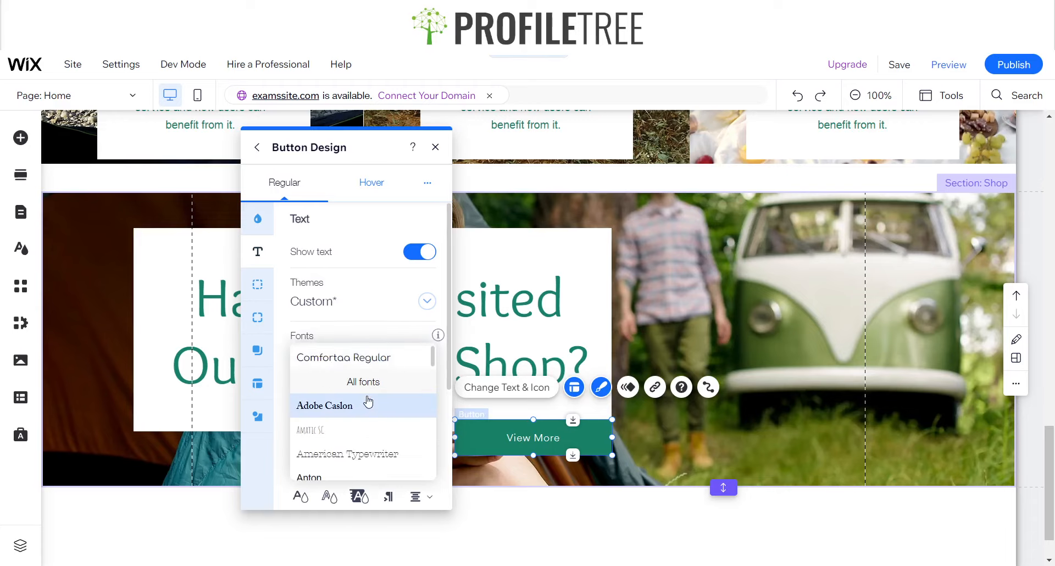
{"action": "scroll", "coordinate": [367, 402], "scroll_direction": "down", "scroll_amount": 10}
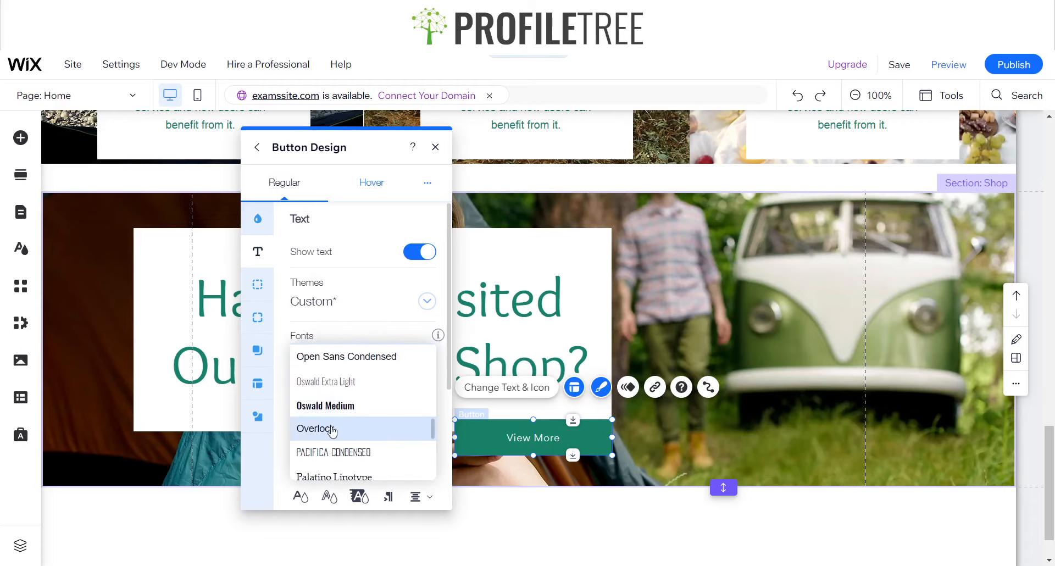
{"action": "left_click", "coordinate": [332, 429]}
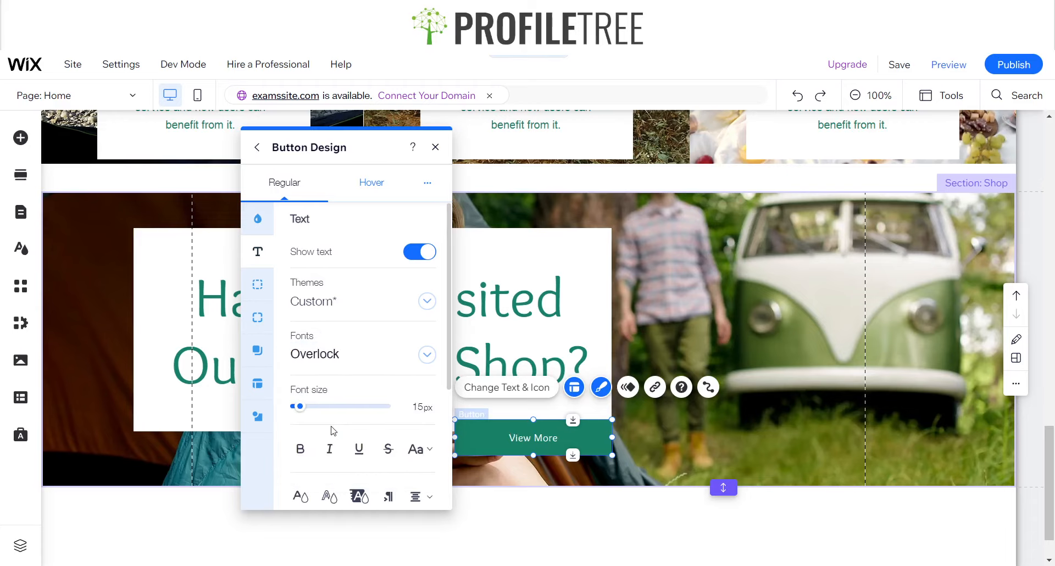
{"action": "left_click", "coordinate": [304, 449]}
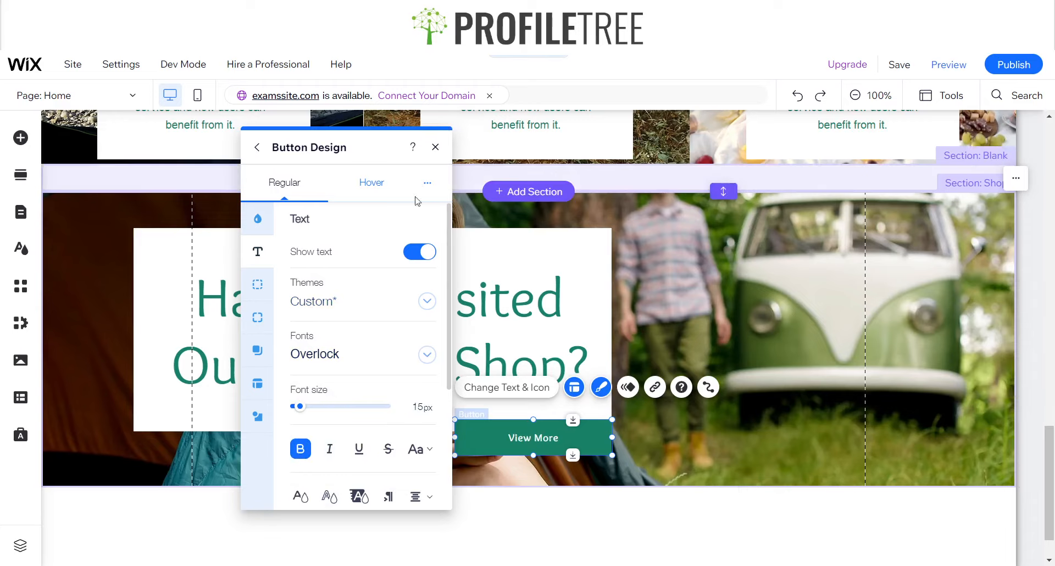
{"action": "left_click", "coordinate": [435, 146]}
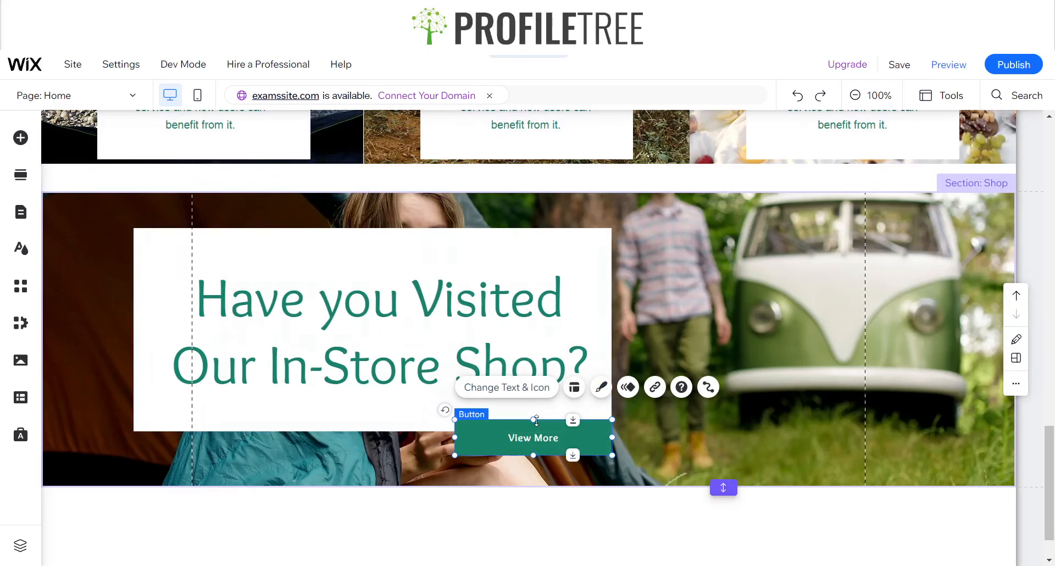
Change the Shop section button's text to "Explore Our Shop"
{"action": "left_click", "coordinate": [507, 388]}
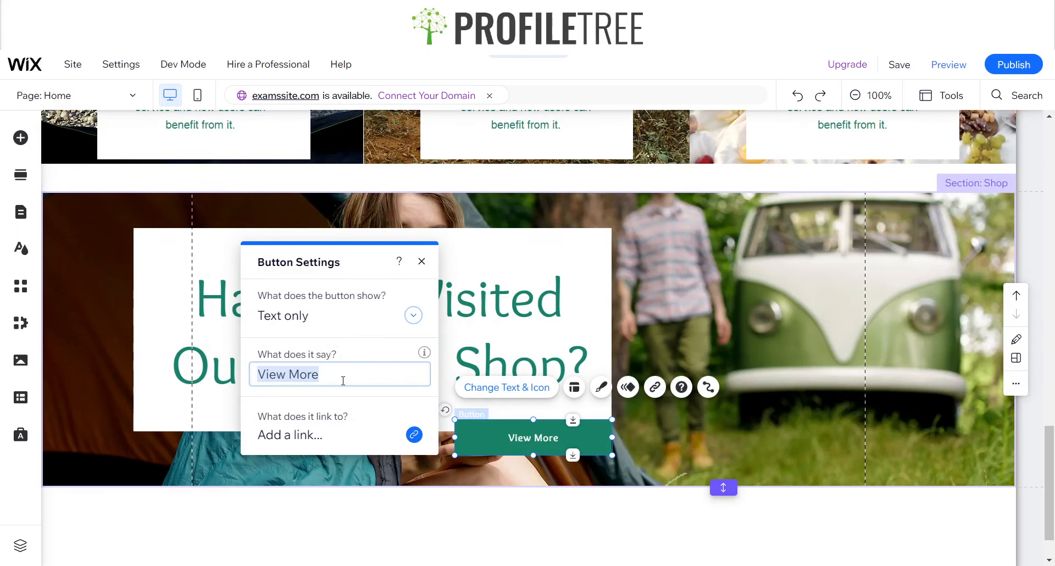
{"action": "type", "text": "Exp"}
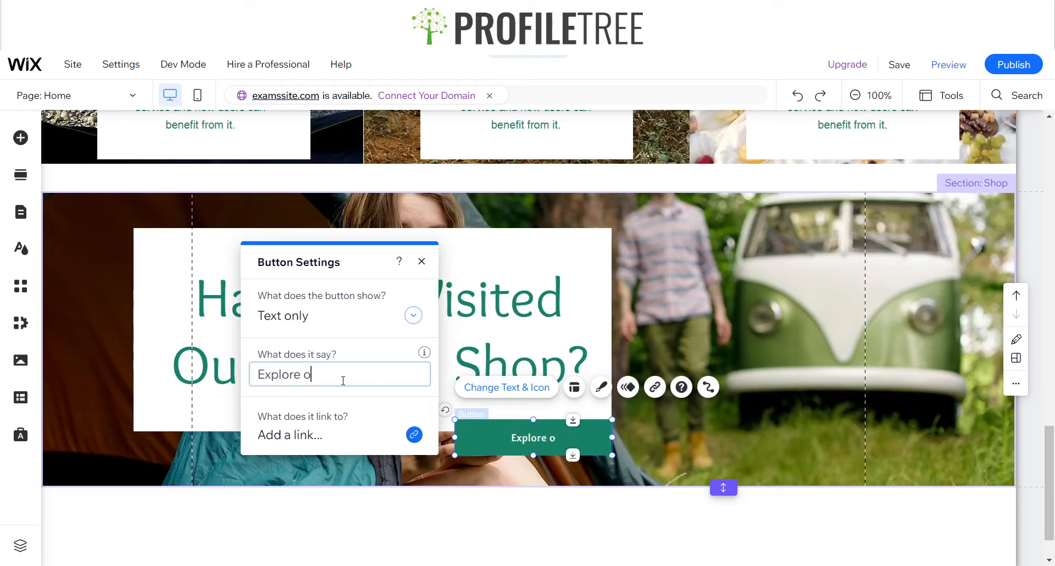
{"action": "type", "text": "lore Our Sh"}
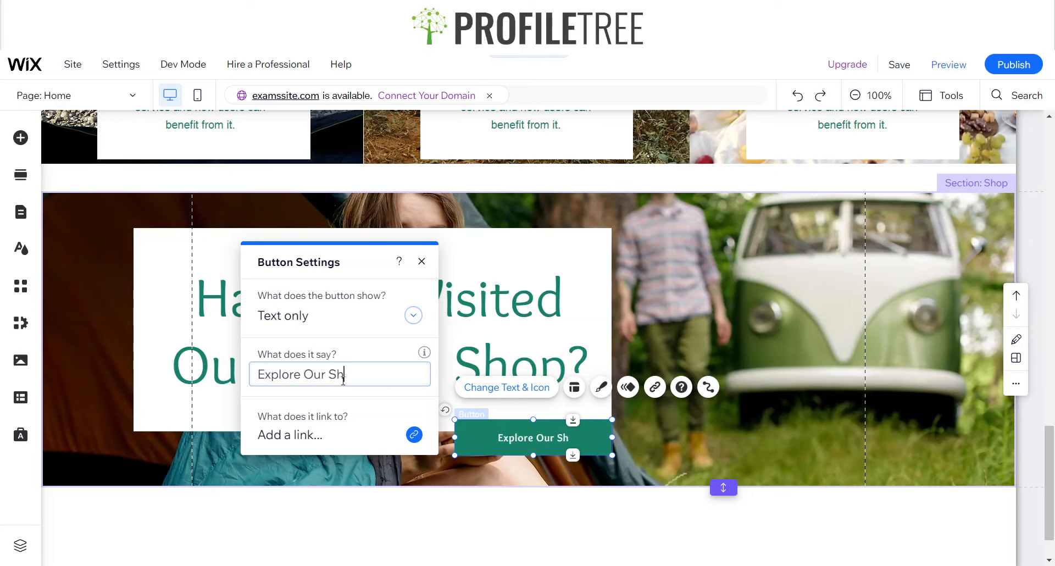
{"action": "type", "text": "op"}
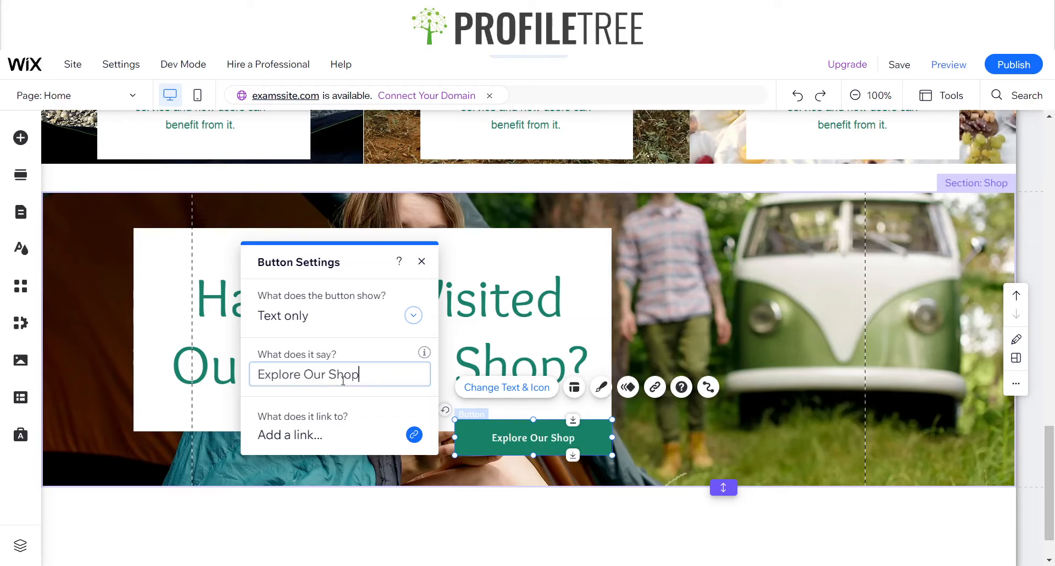
{"action": "left_click", "coordinate": [421, 262]}
{"action": "left_click", "coordinate": [621, 418]}
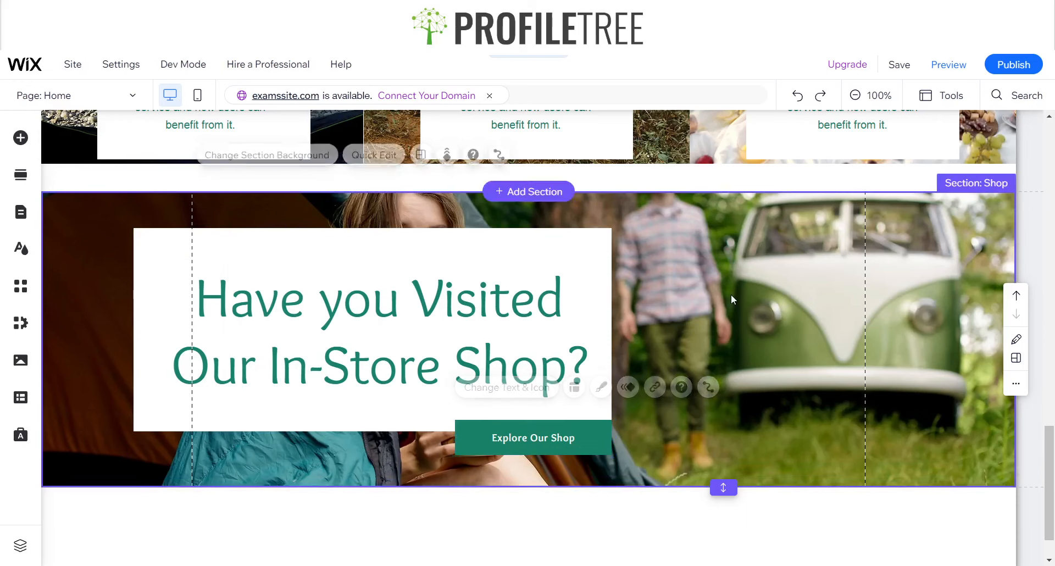
Review the Shop section's box and button, and compare them with the rest of the home page up to the header
{"action": "left_click", "coordinate": [590, 432]}
{"action": "left_click", "coordinate": [737, 436]}
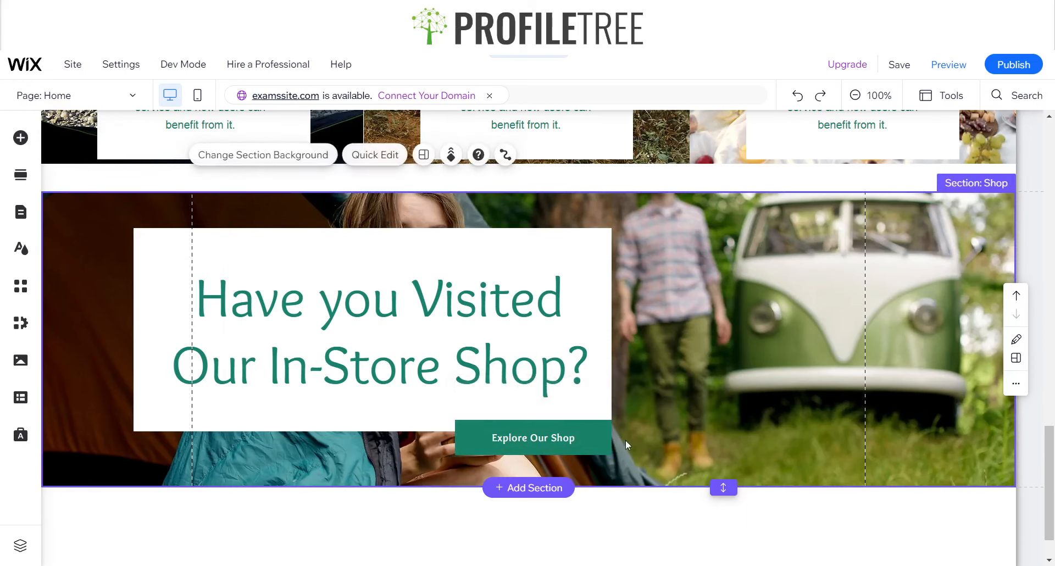
{"action": "left_click", "coordinate": [601, 433]}
{"action": "left_click", "coordinate": [743, 385]}
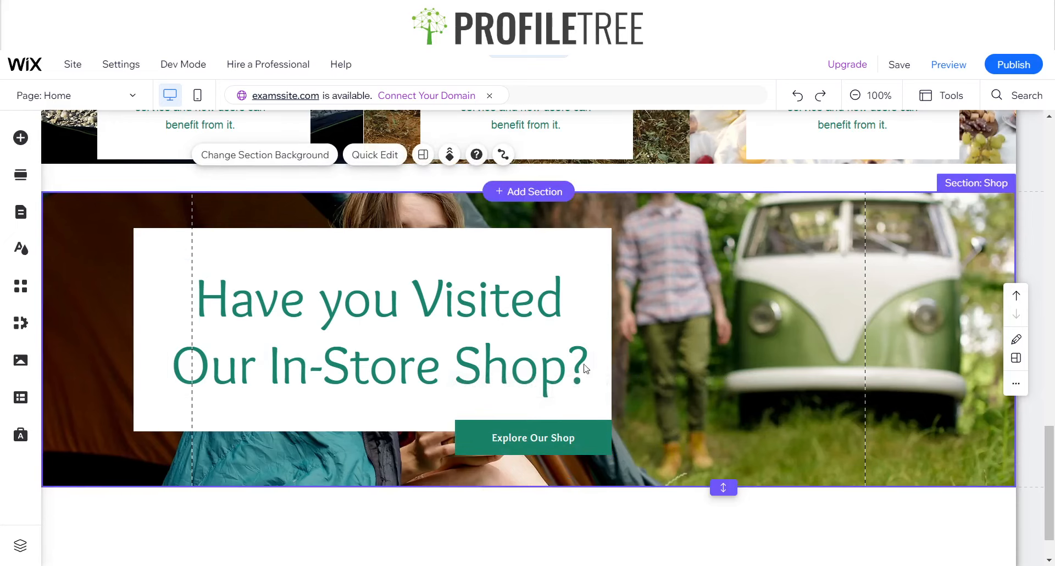
{"action": "left_click", "coordinate": [509, 252]}
{"action": "left_click", "coordinate": [697, 301]}
{"action": "scroll", "coordinate": [623, 406], "scroll_direction": "up", "scroll_amount": 3}
{"action": "scroll", "coordinate": [623, 406], "scroll_direction": "down", "scroll_amount": 3}
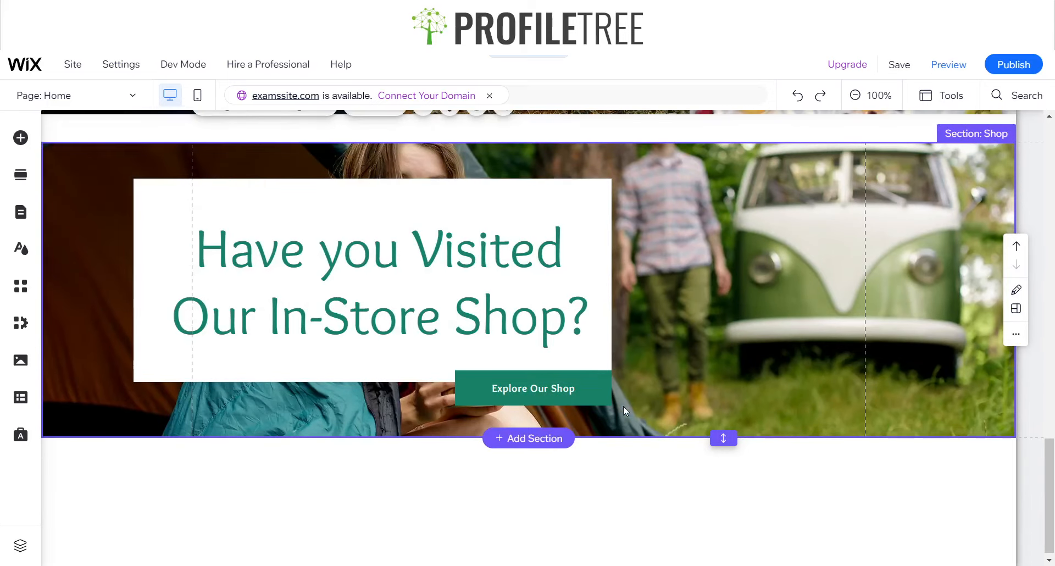
{"action": "scroll", "coordinate": [623, 407], "scroll_direction": "up", "scroll_amount": 2}
{"action": "scroll", "coordinate": [753, 262], "scroll_direction": "up", "scroll_amount": 10}
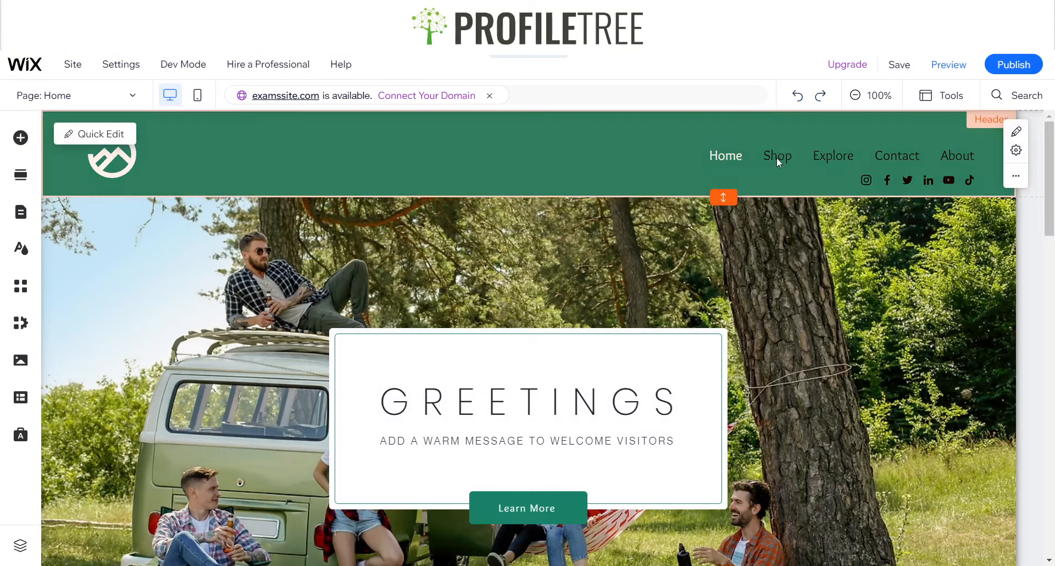
{"action": "scroll", "coordinate": [740, 288], "scroll_direction": "down", "scroll_amount": 10}
{"action": "scroll", "coordinate": [739, 291], "scroll_direction": "down", "scroll_amount": 3}
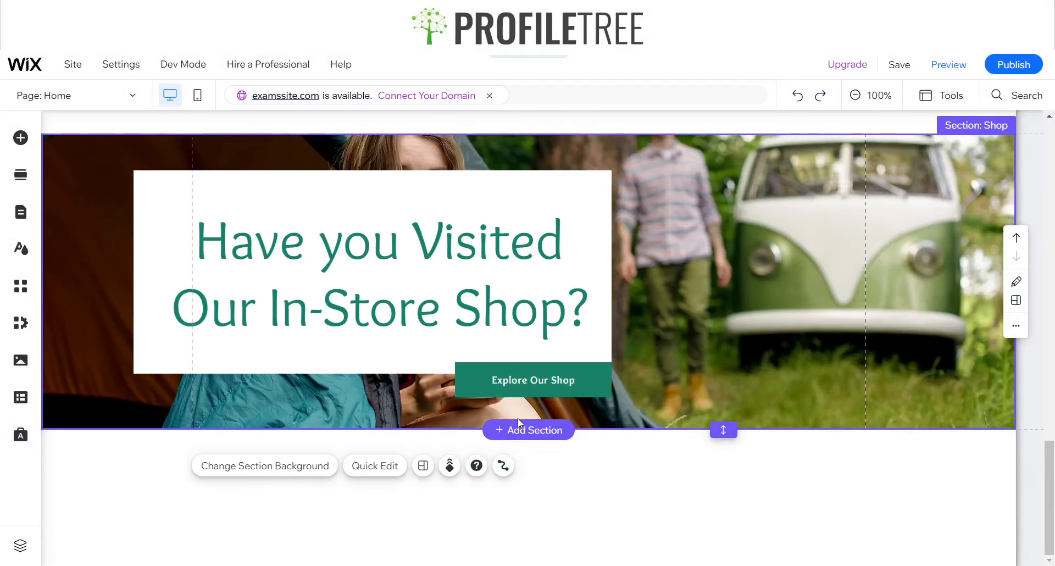
Add a blank section below the Shop section and shrink it to a thin strip
{"action": "left_click", "coordinate": [507, 430]}
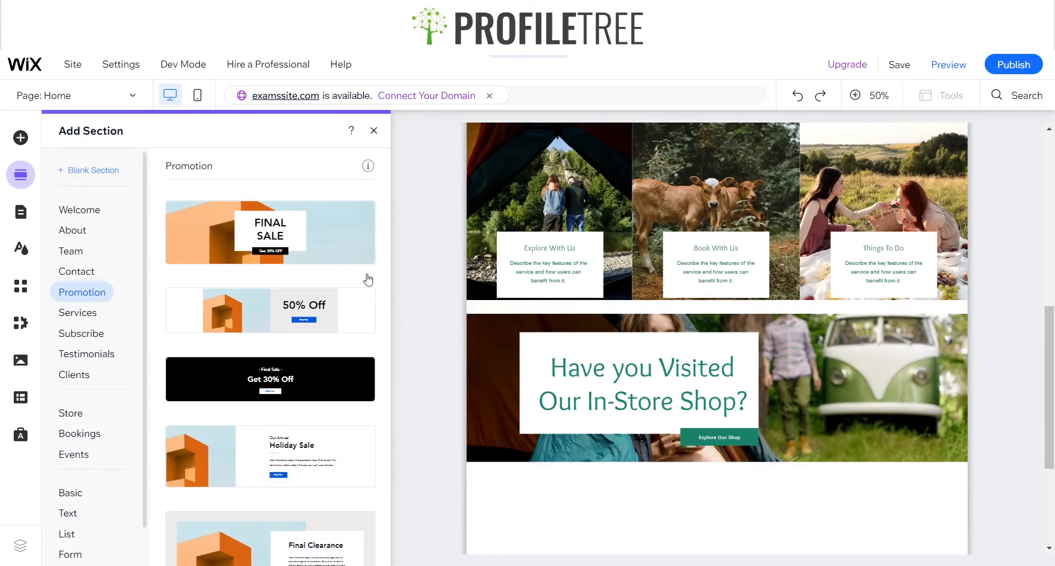
{"action": "left_click", "coordinate": [396, 308]}
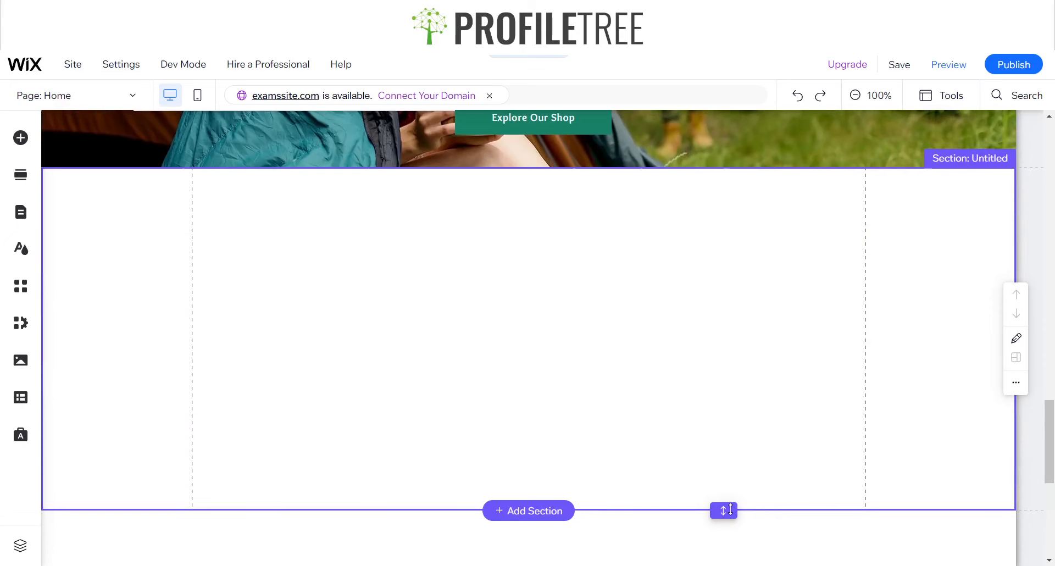
{"action": "double_click", "coordinate": [723, 510]}
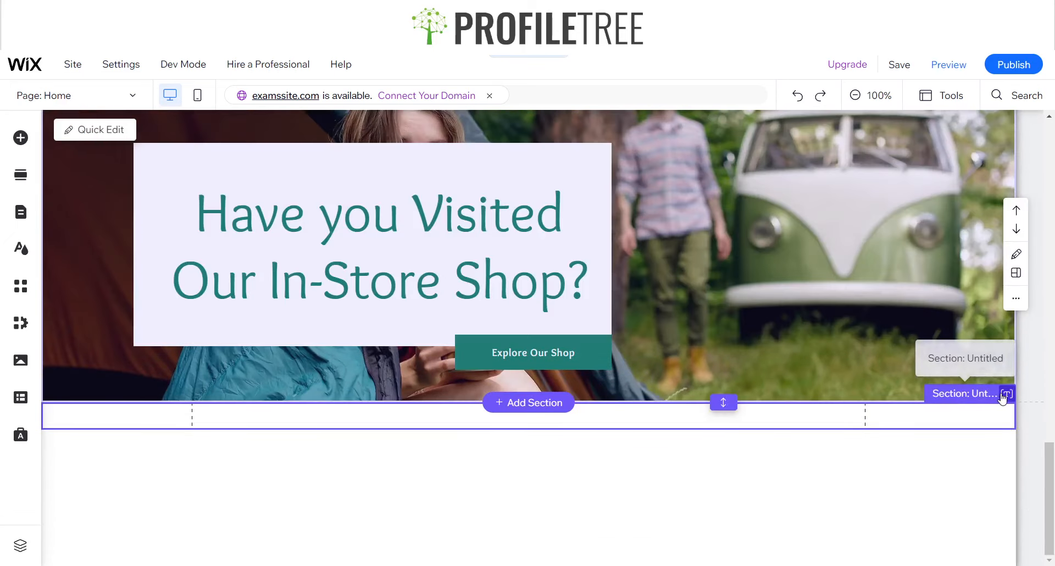
Name the thin section "Blank 2" and try it slightly taller before returning it to its thin height
{"action": "left_click", "coordinate": [1000, 393]}
{"action": "type", "text": "Blank 2"}
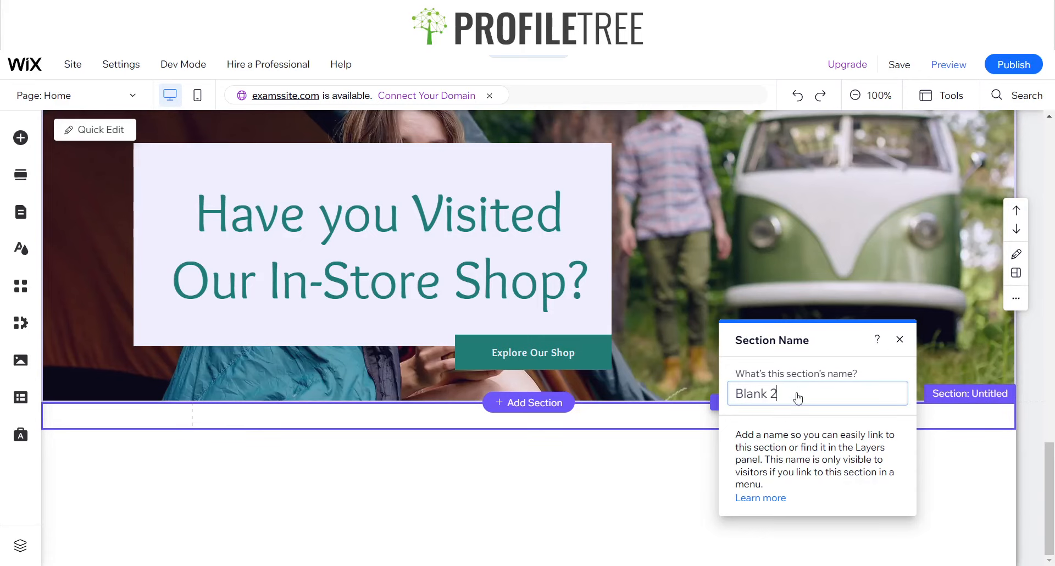
{"action": "key", "text": "Return"}
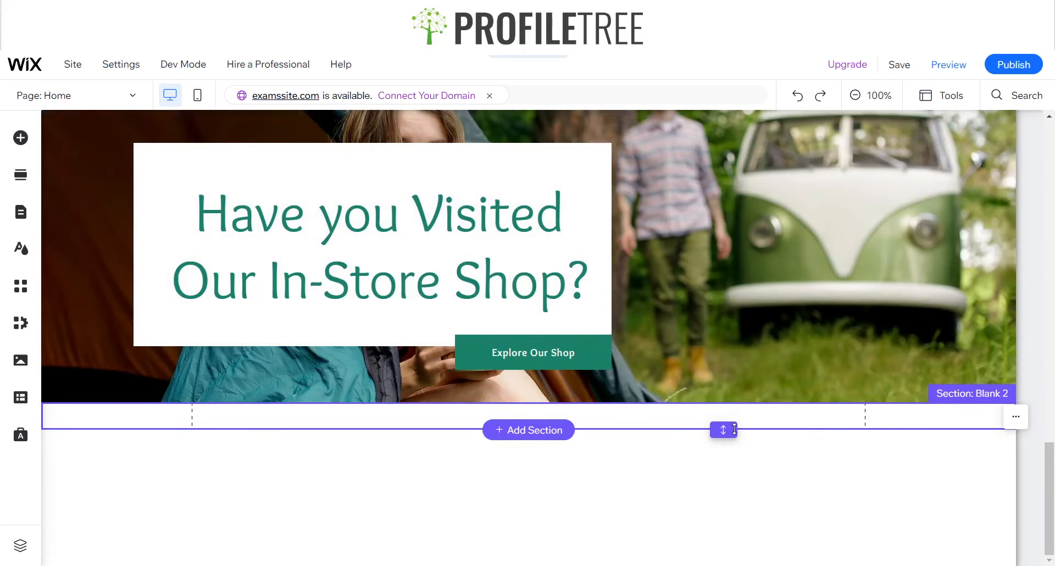
{"action": "left_click_drag", "start_coordinate": [724, 429], "coordinate": [719, 459]}
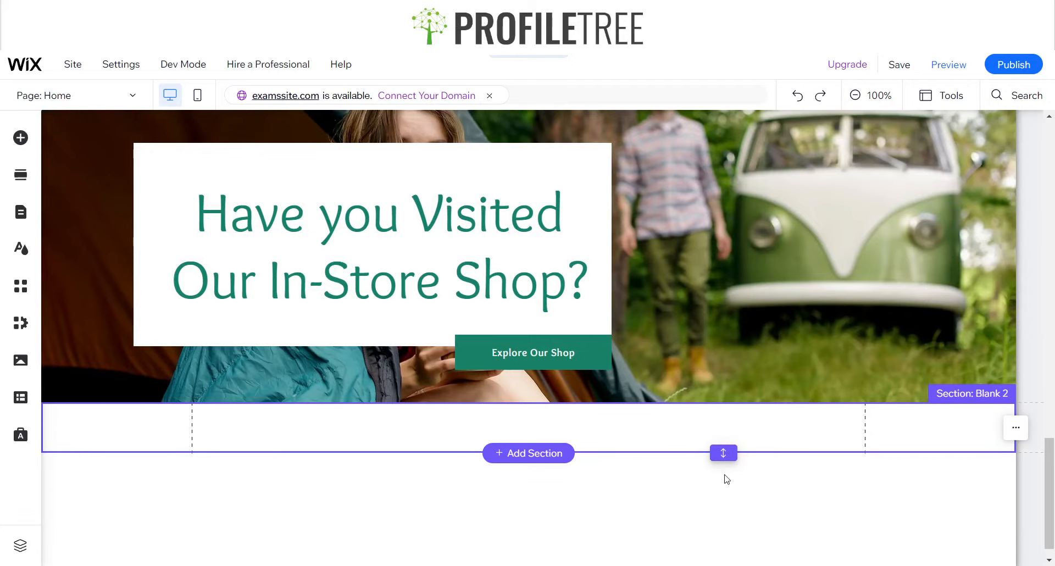
{"action": "left_click_drag", "start_coordinate": [723, 453], "coordinate": [724, 429]}
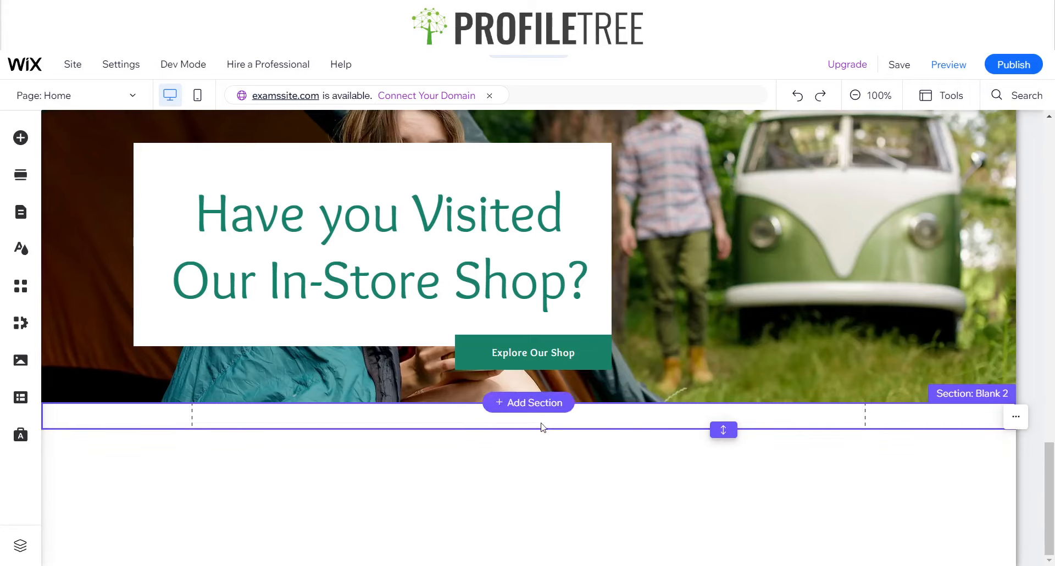
Add another blank section below the thin "Blank 2" section
{"action": "left_click", "coordinate": [537, 429]}
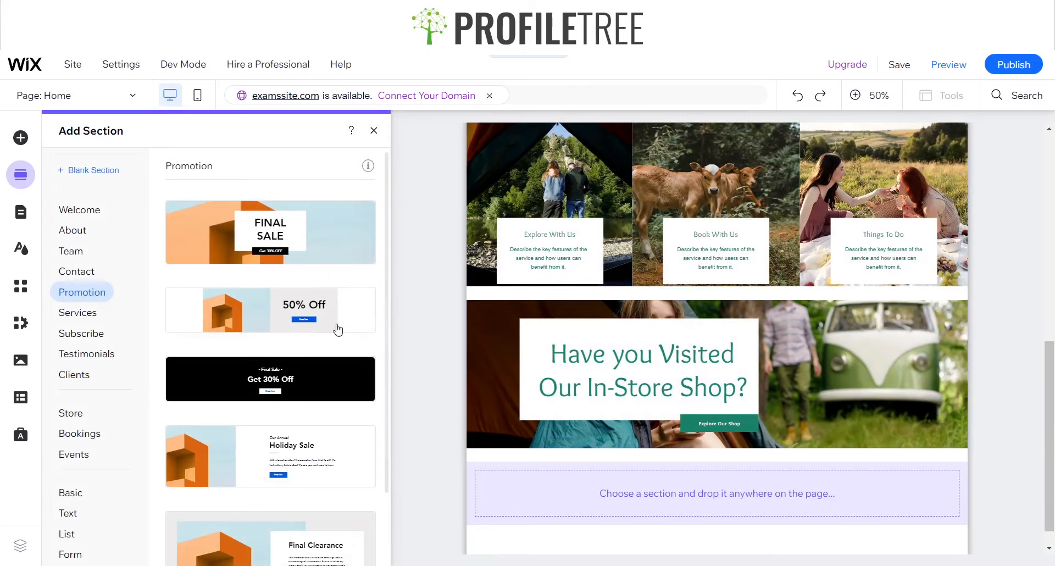
{"action": "left_click", "coordinate": [105, 174]}
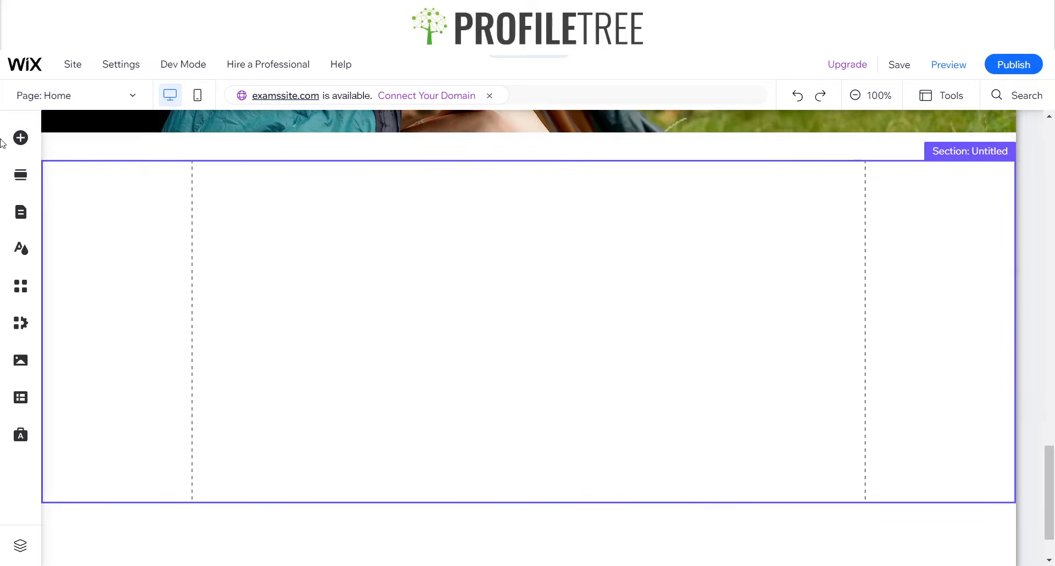
Browse the ready-made Contact section designs and return to the untitled blank section below the Shop section
{"action": "left_click", "coordinate": [20, 140]}
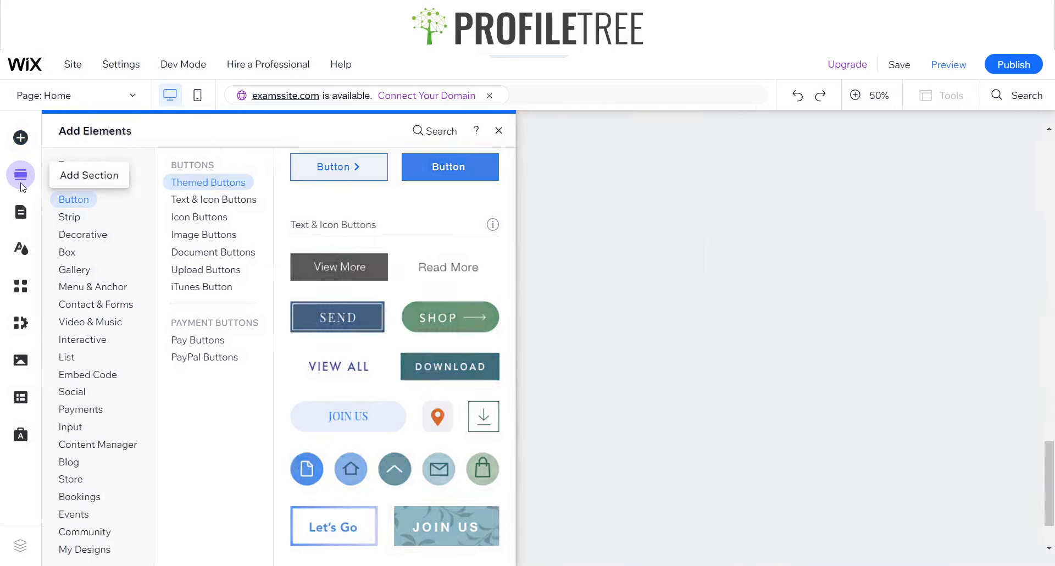
{"action": "left_click", "coordinate": [20, 186]}
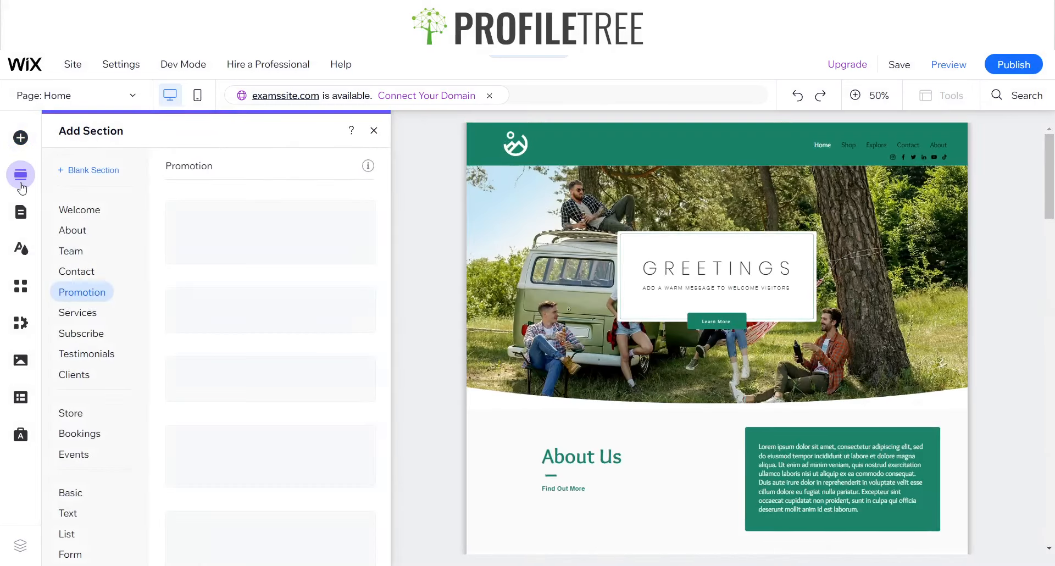
{"action": "left_click", "coordinate": [79, 273]}
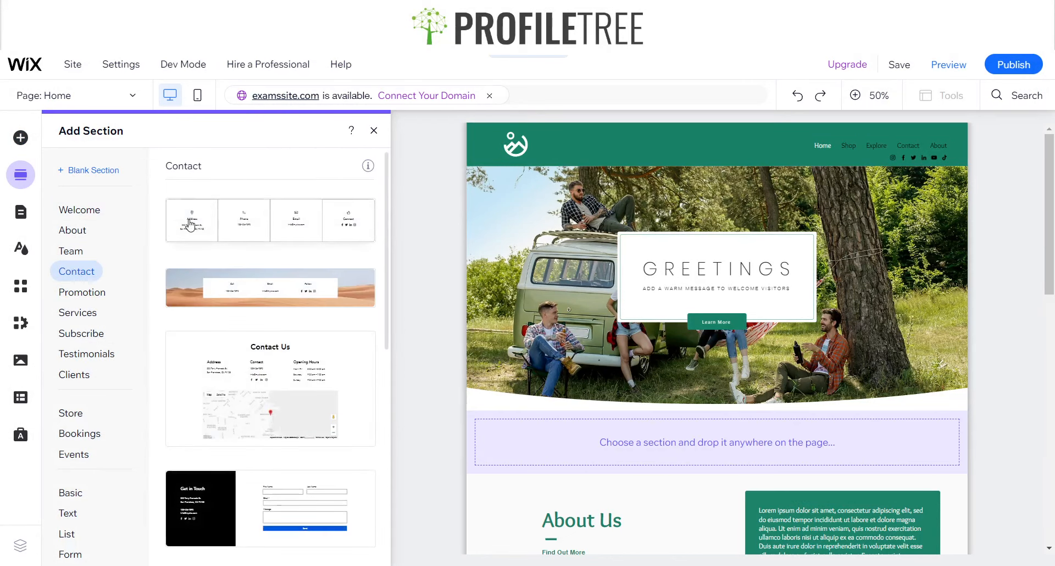
{"action": "scroll", "coordinate": [214, 291], "scroll_direction": "down", "scroll_amount": 2}
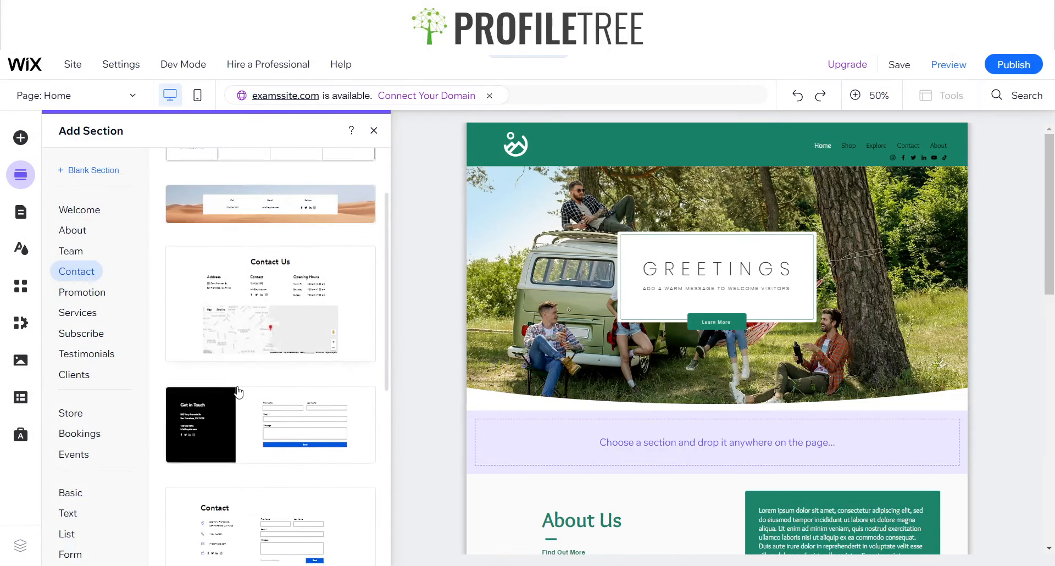
{"action": "scroll", "coordinate": [236, 406], "scroll_direction": "down", "scroll_amount": 6}
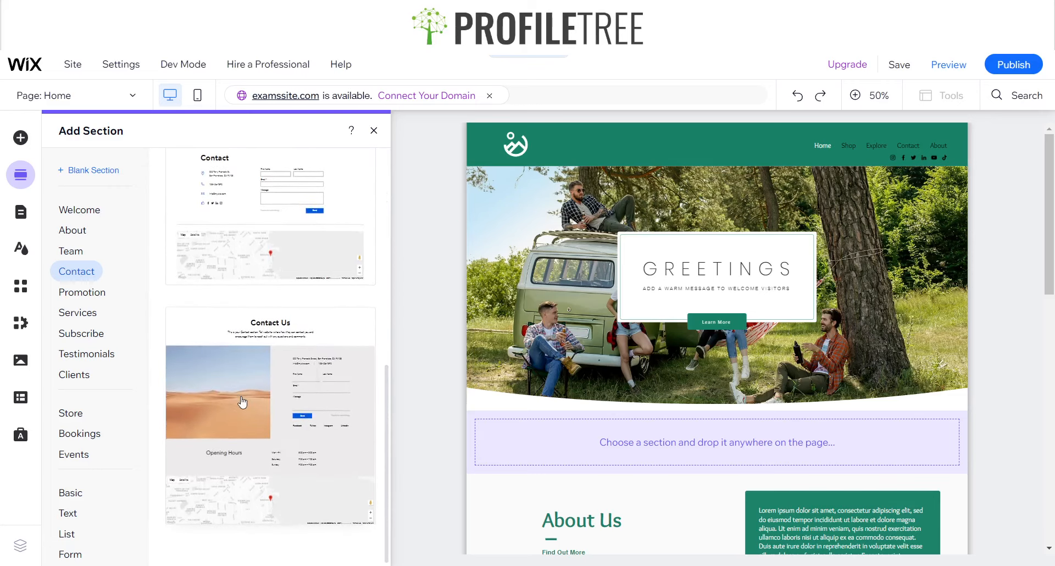
{"action": "scroll", "coordinate": [240, 412], "scroll_direction": "up", "scroll_amount": 8}
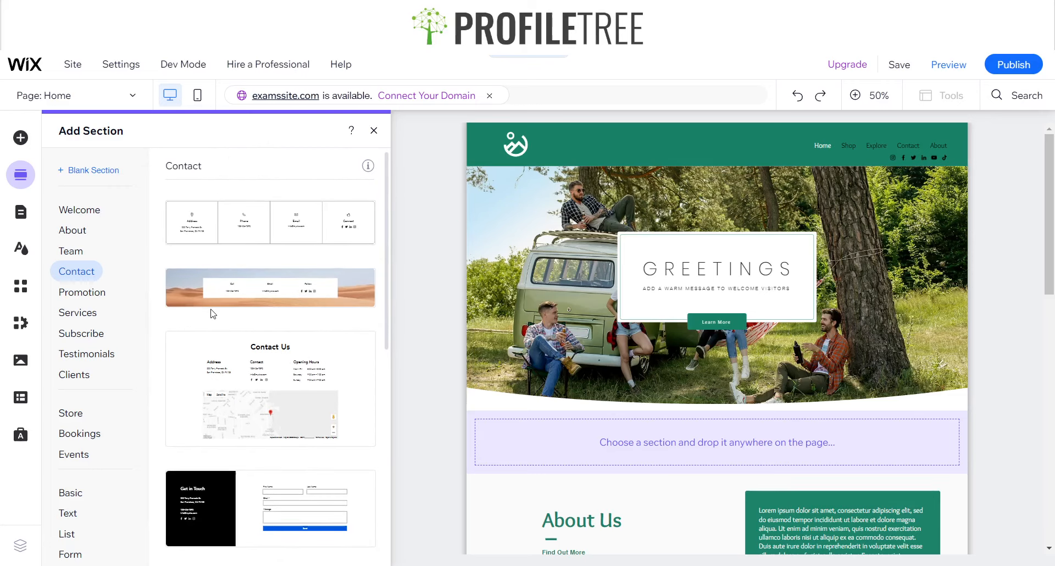
{"action": "scroll", "coordinate": [497, 472], "scroll_direction": "down", "scroll_amount": 6}
{"action": "scroll", "coordinate": [497, 473], "scroll_direction": "down", "scroll_amount": 5}
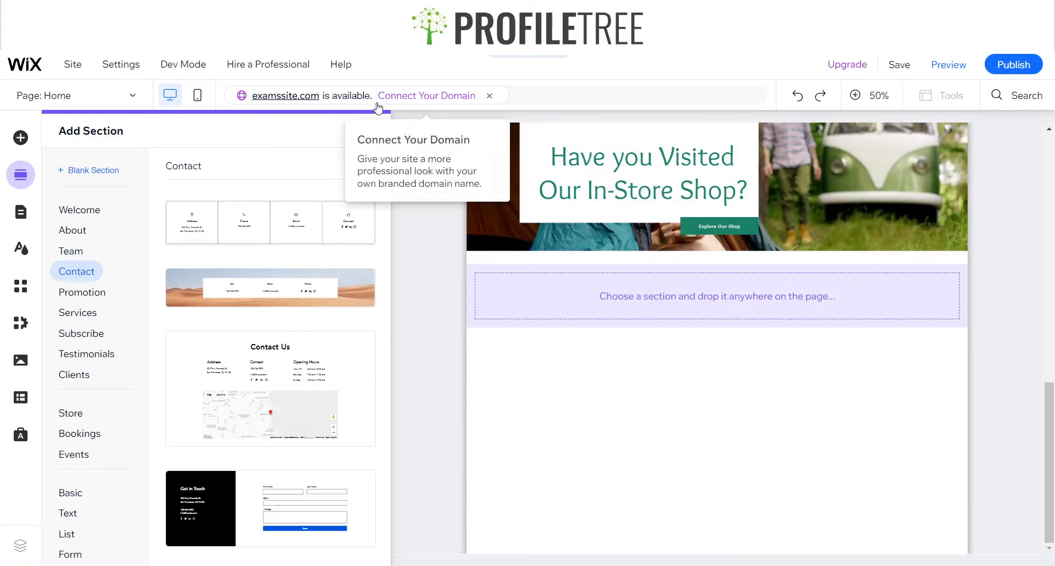
{"action": "left_click", "coordinate": [370, 130]}
{"action": "scroll", "coordinate": [514, 453], "scroll_direction": "down", "scroll_amount": 5}
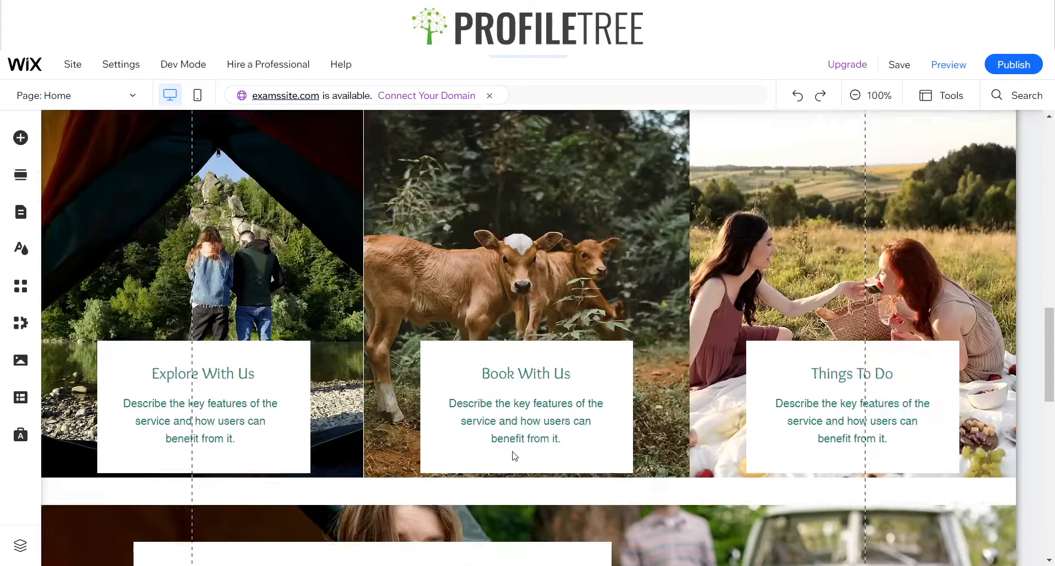
{"action": "scroll", "coordinate": [513, 453], "scroll_direction": "down", "scroll_amount": 10}
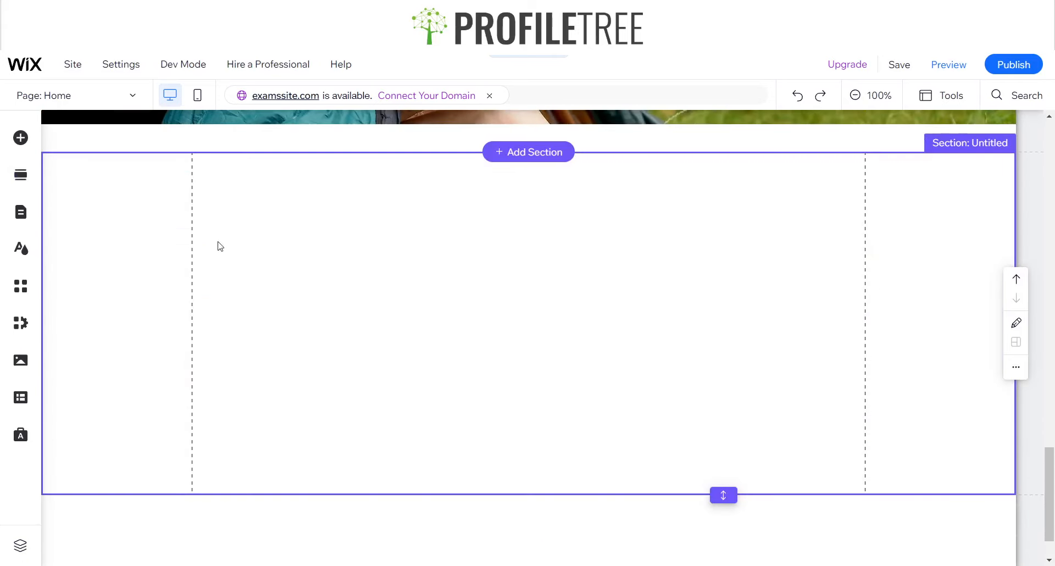
Add the plain white Classic strip to the untitled section and shorten the section to end at the strip's lower edge
{"action": "left_click", "coordinate": [20, 137]}
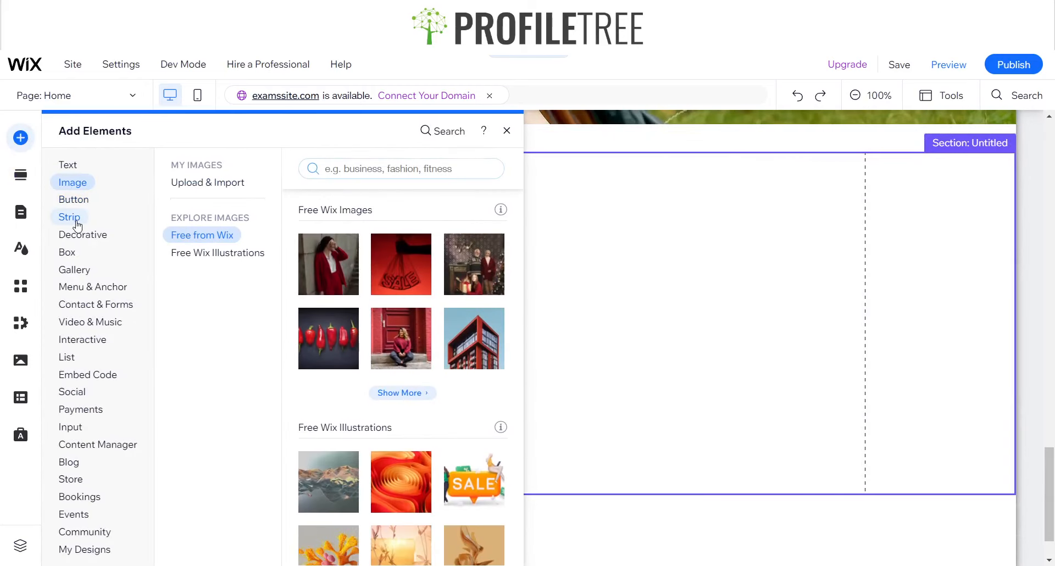
{"action": "mouse_move", "coordinate": [77, 225]}
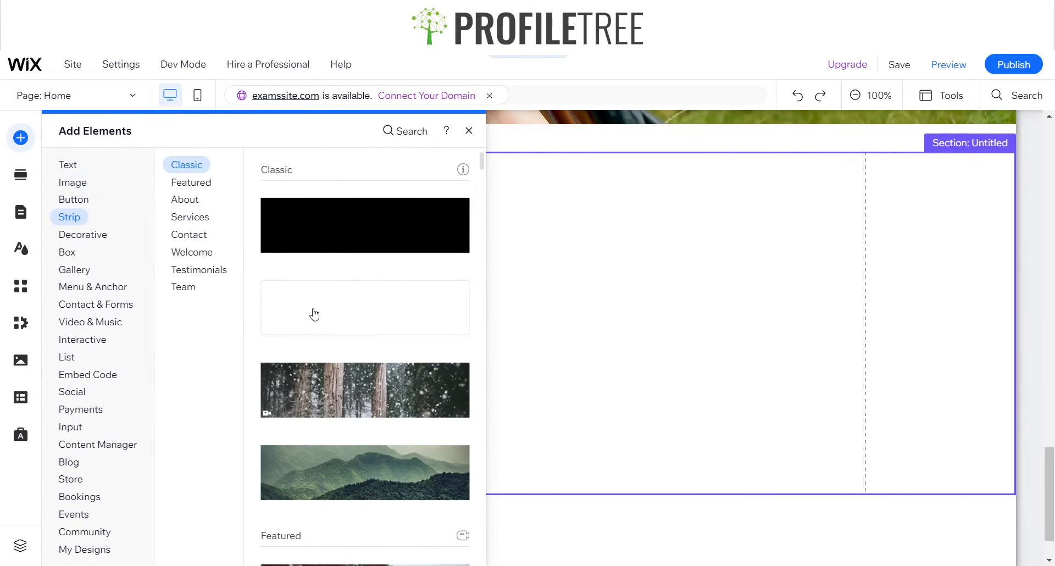
{"action": "left_click", "coordinate": [314, 314]}
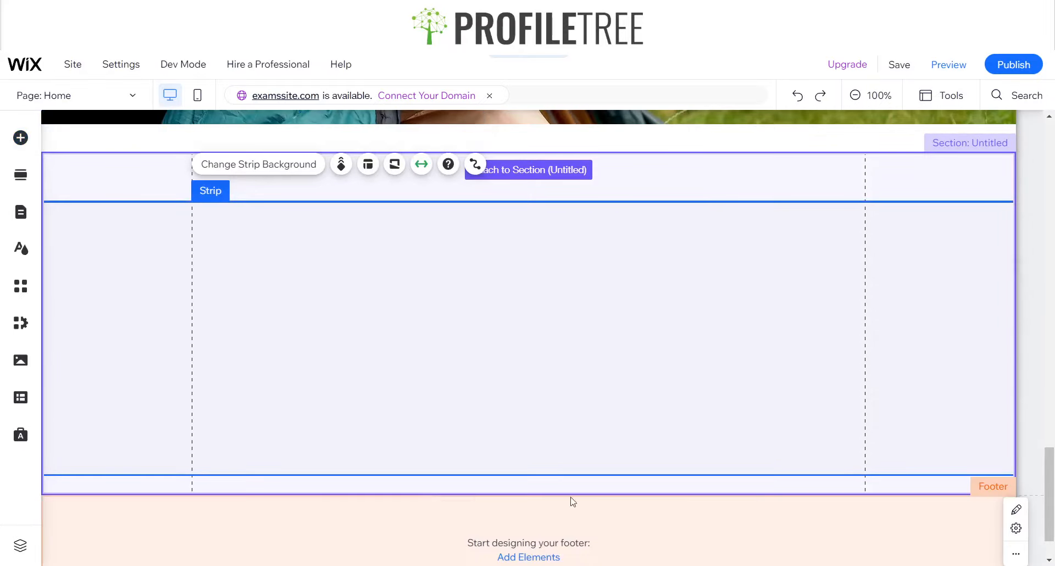
{"action": "double_click", "coordinate": [722, 493]}
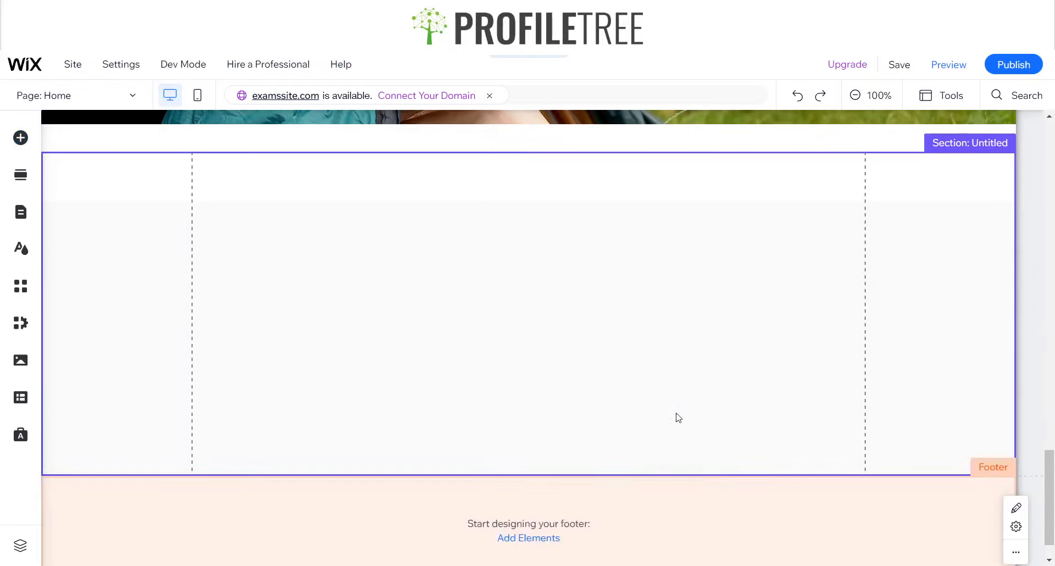
Split the new strip into two columns through its layout settings
{"action": "left_click", "coordinate": [477, 260]}
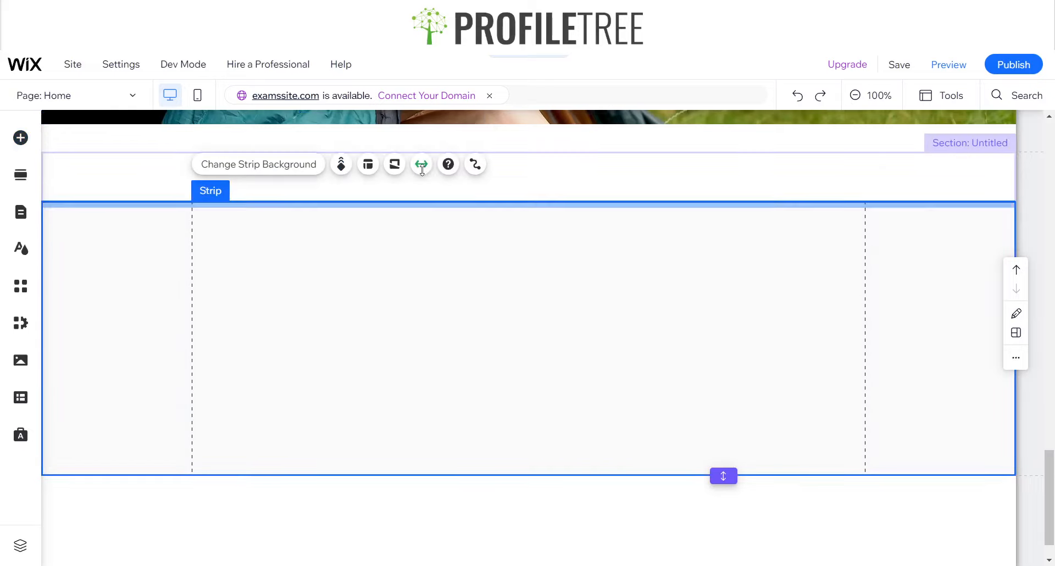
{"action": "left_click", "coordinate": [370, 170]}
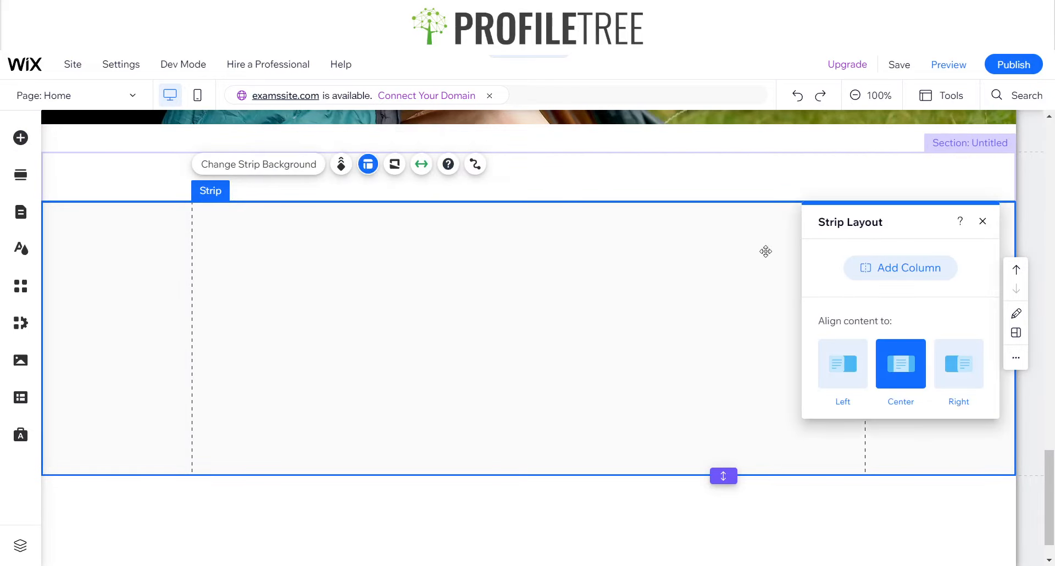
{"action": "left_click", "coordinate": [897, 267]}
Check the content alignment settings of both strip columns
{"action": "left_click", "coordinate": [342, 238]}
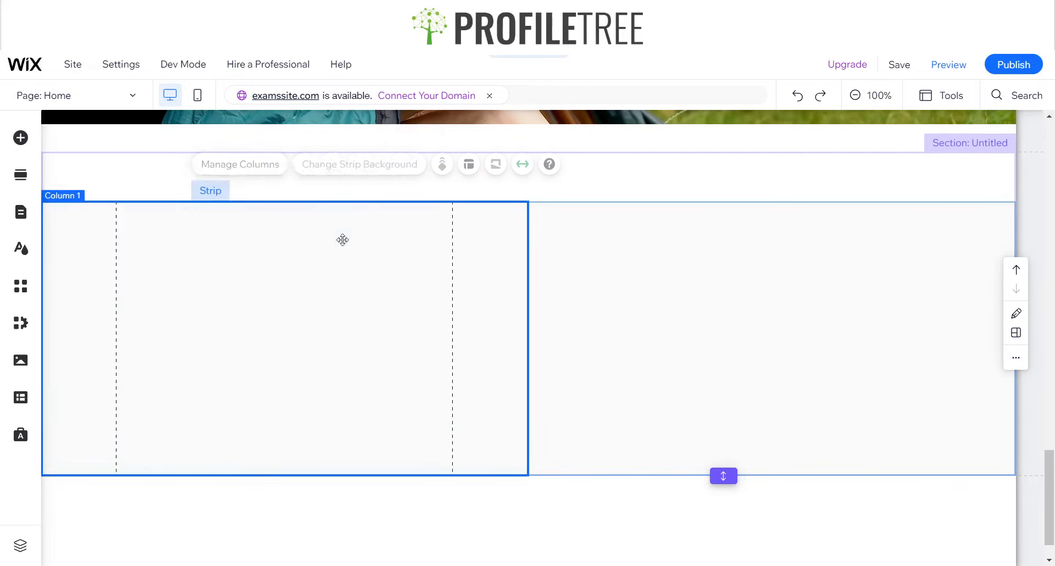
{"action": "left_click", "coordinate": [348, 163]}
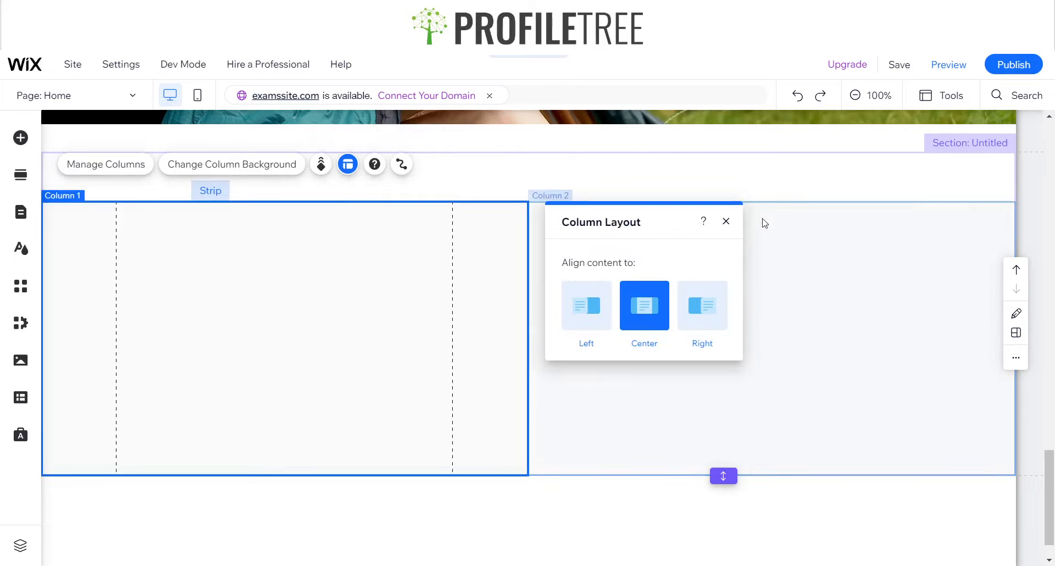
{"action": "left_click", "coordinate": [723, 221]}
{"action": "left_click", "coordinate": [736, 327]}
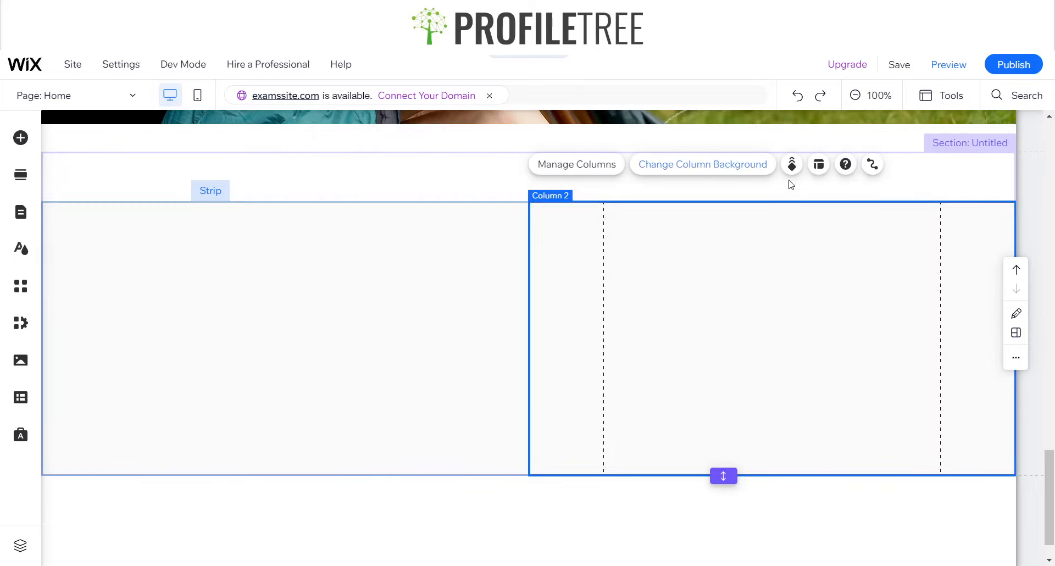
{"action": "left_click", "coordinate": [818, 166]}
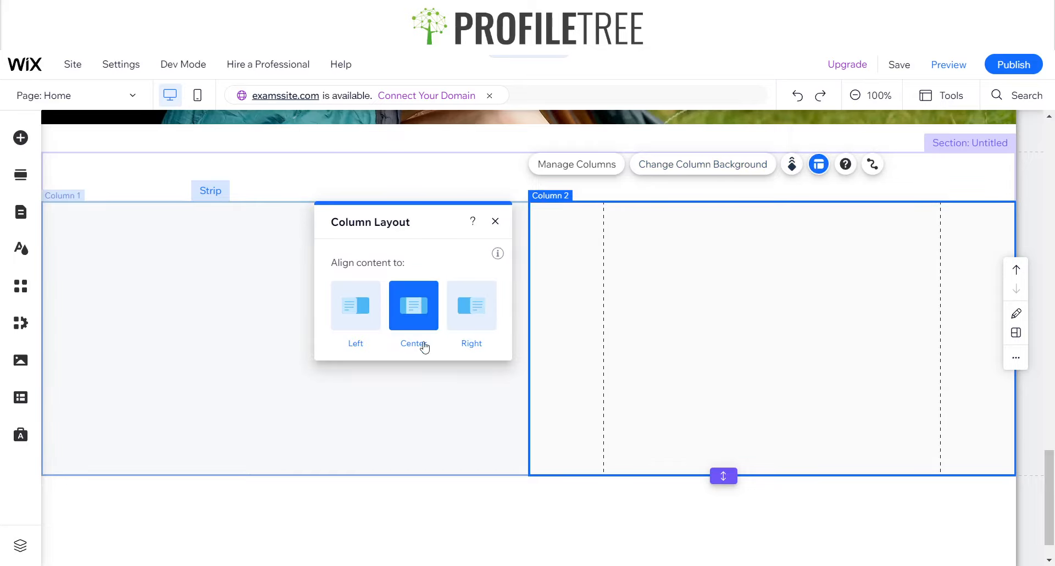
{"action": "left_click", "coordinate": [495, 222]}
{"action": "left_click", "coordinate": [450, 299]}
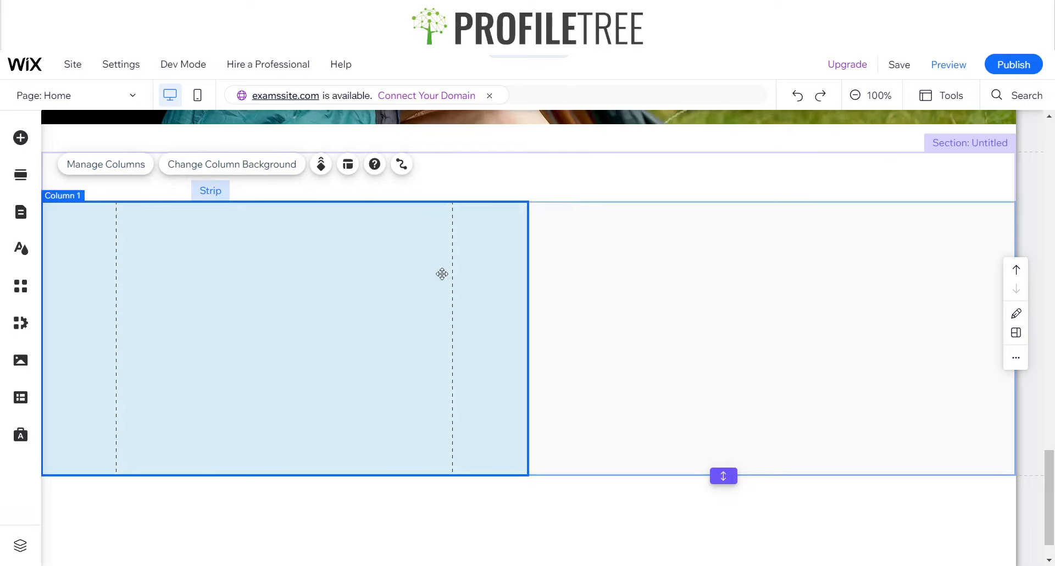
Add two more columns to the strip to divide it into four
{"action": "left_click", "coordinate": [135, 175]}
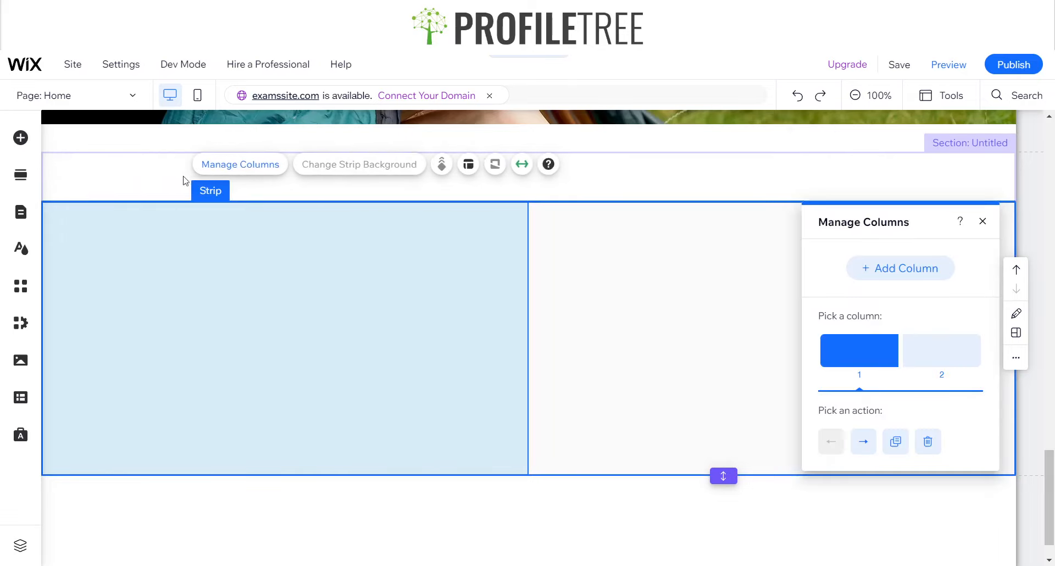
{"action": "left_click", "coordinate": [924, 273]}
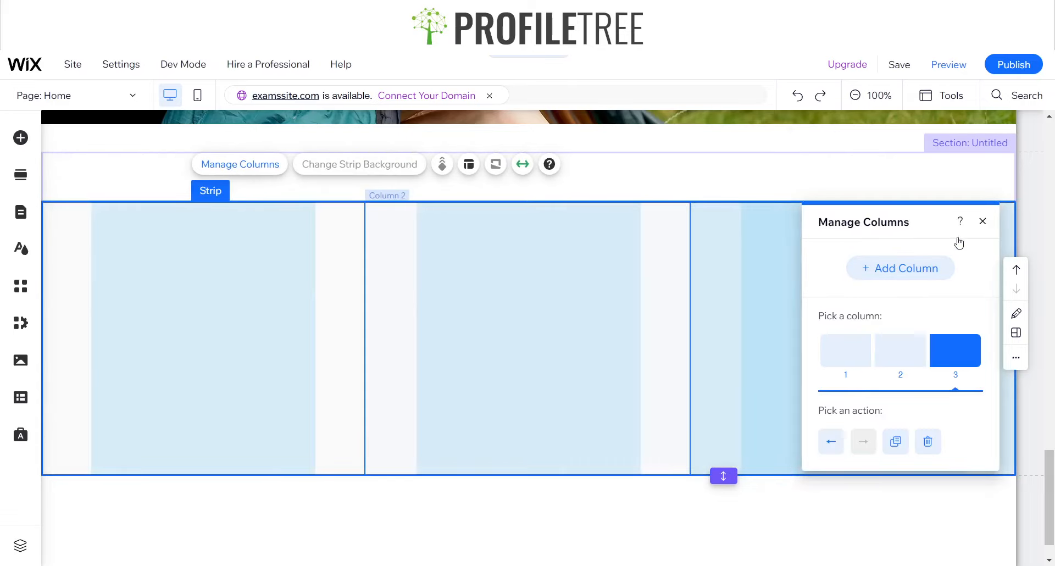
{"action": "left_click", "coordinate": [934, 268]}
{"action": "left_click", "coordinate": [983, 221]}
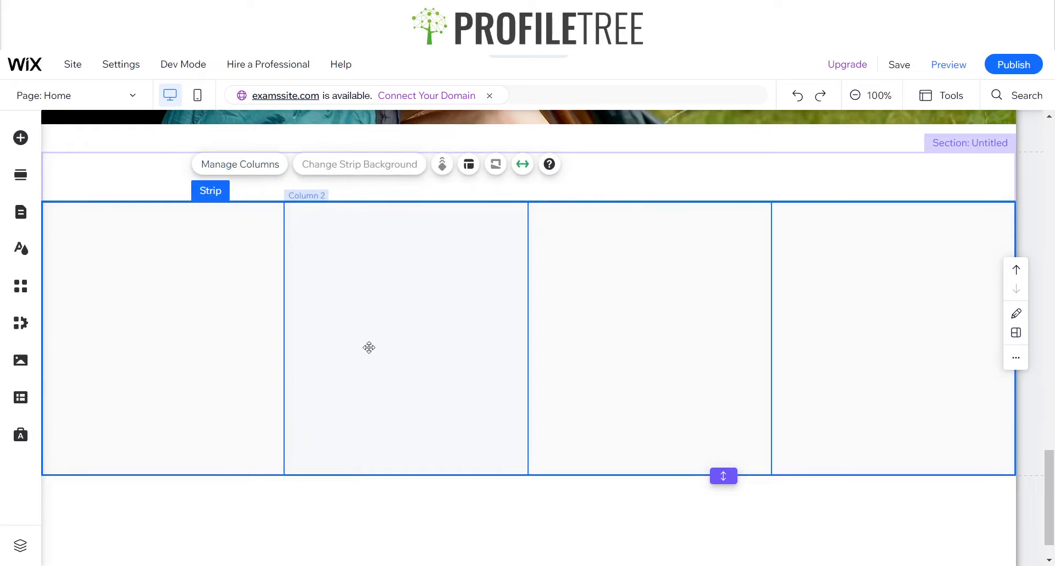
Select the strip's first column, search the editor for "map" and look at the Google Maps and Full Width Google Maps elements
{"action": "left_click", "coordinate": [149, 274]}
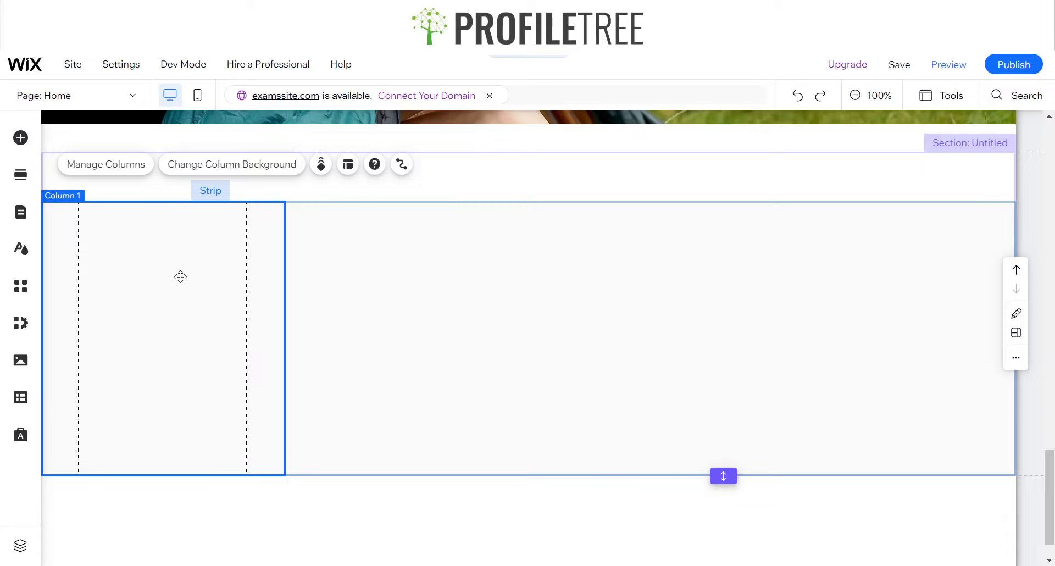
{"action": "left_click", "coordinate": [20, 137]}
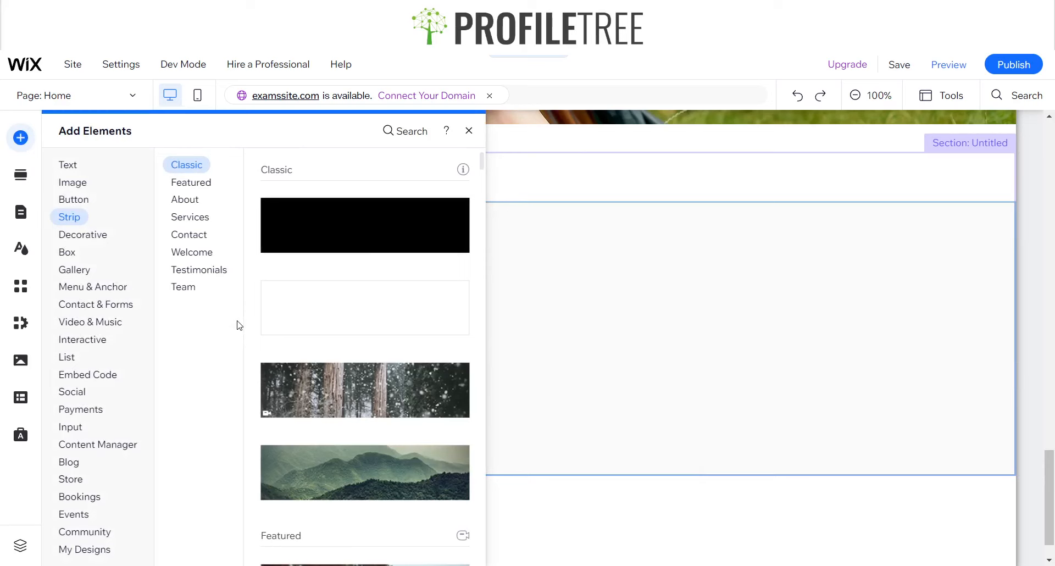
{"action": "left_click", "coordinate": [181, 269]}
{"action": "left_click", "coordinate": [65, 287]}
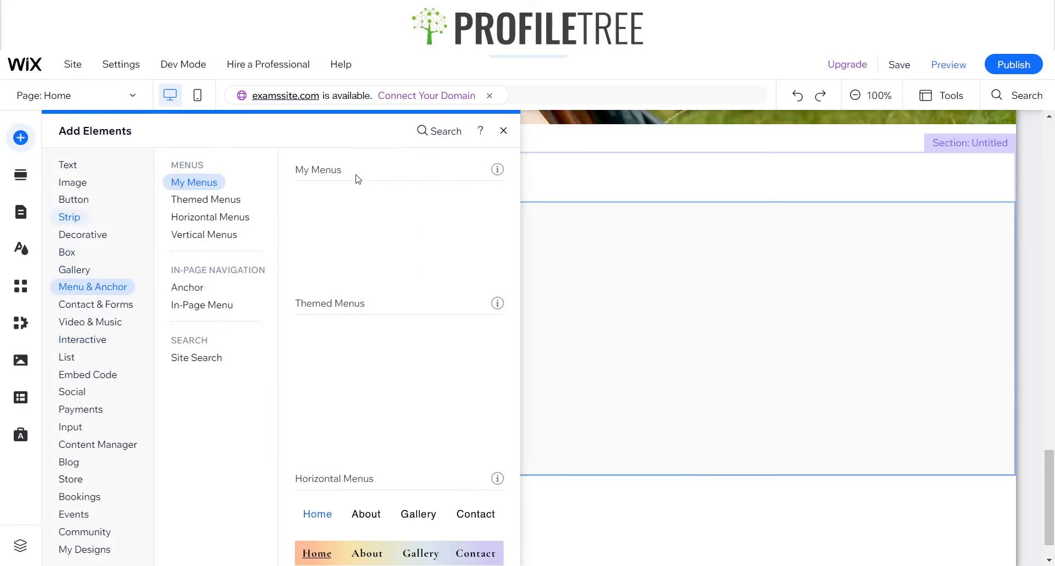
{"action": "left_click", "coordinate": [438, 134]}
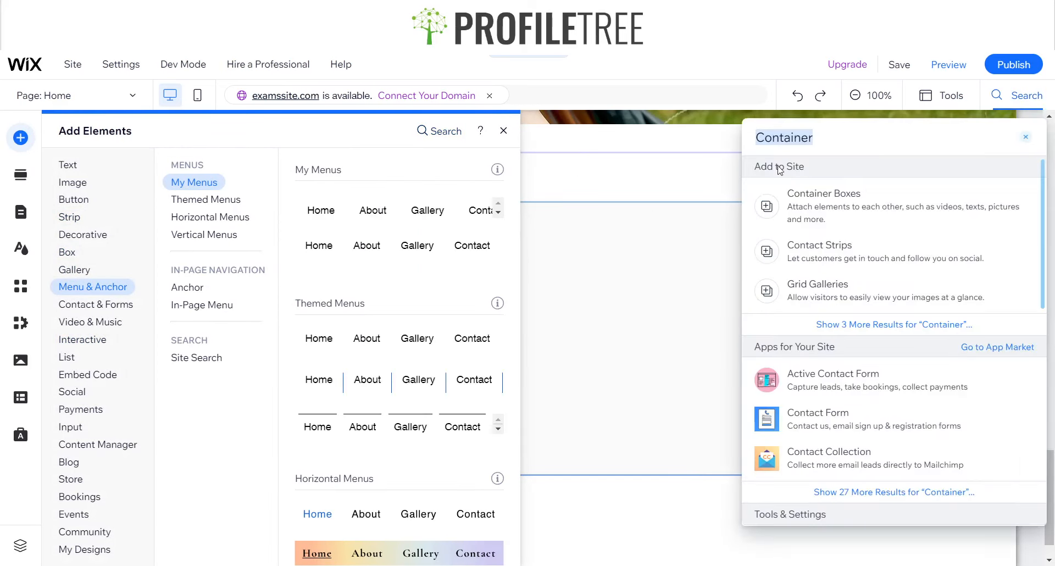
{"action": "type", "text": "map"}
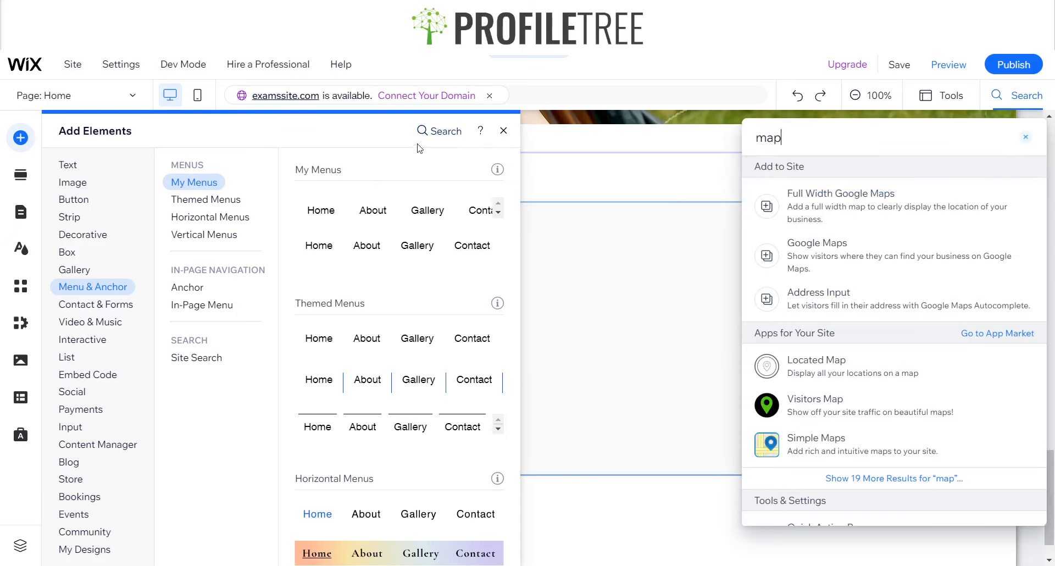
{"action": "left_click", "coordinate": [818, 195]}
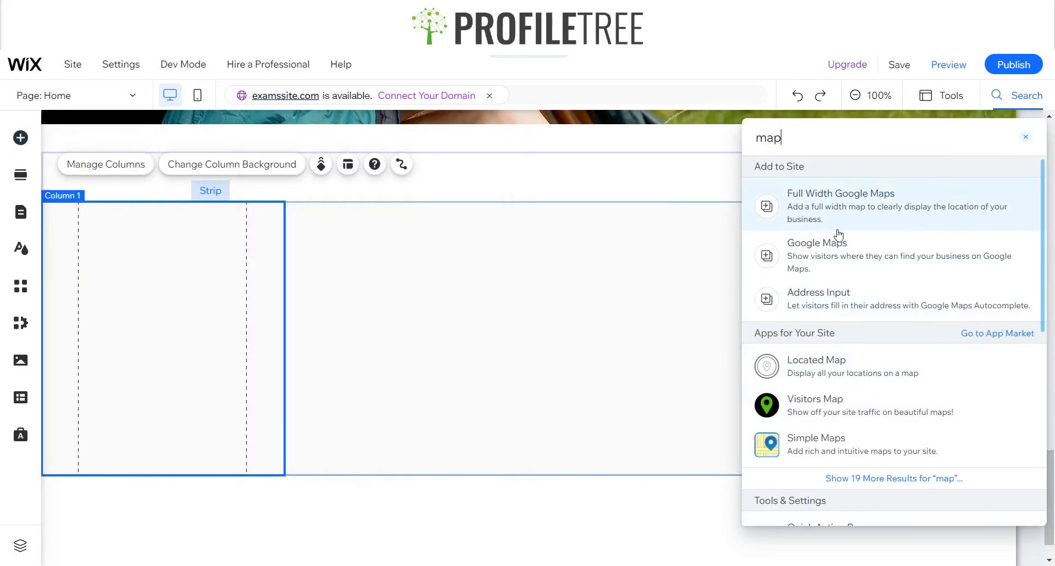
{"action": "left_click", "coordinate": [840, 190]}
{"action": "left_click", "coordinate": [819, 265]}
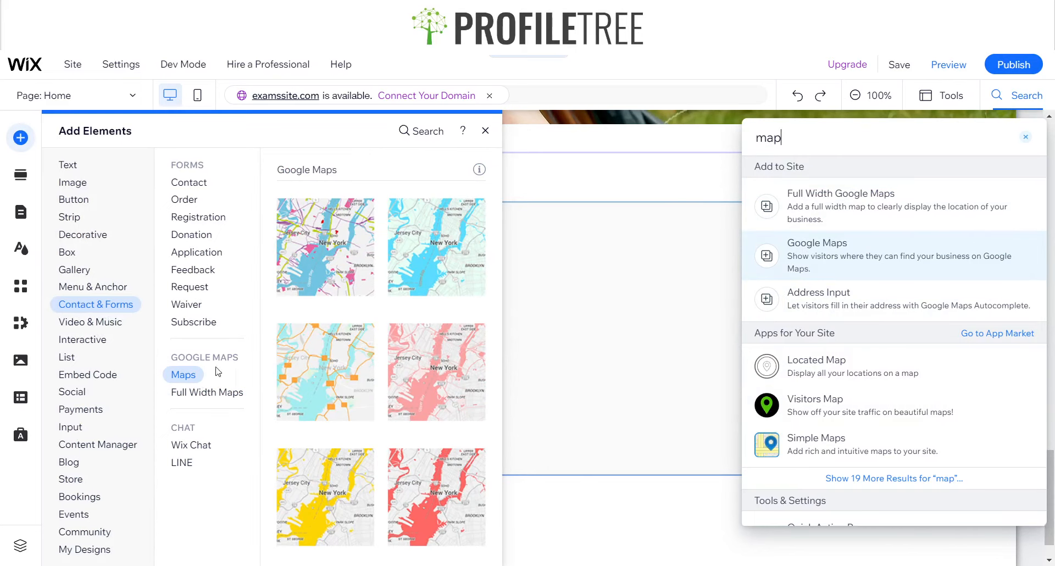
{"action": "left_click", "coordinate": [805, 186]}
{"action": "left_click", "coordinate": [1024, 138]}
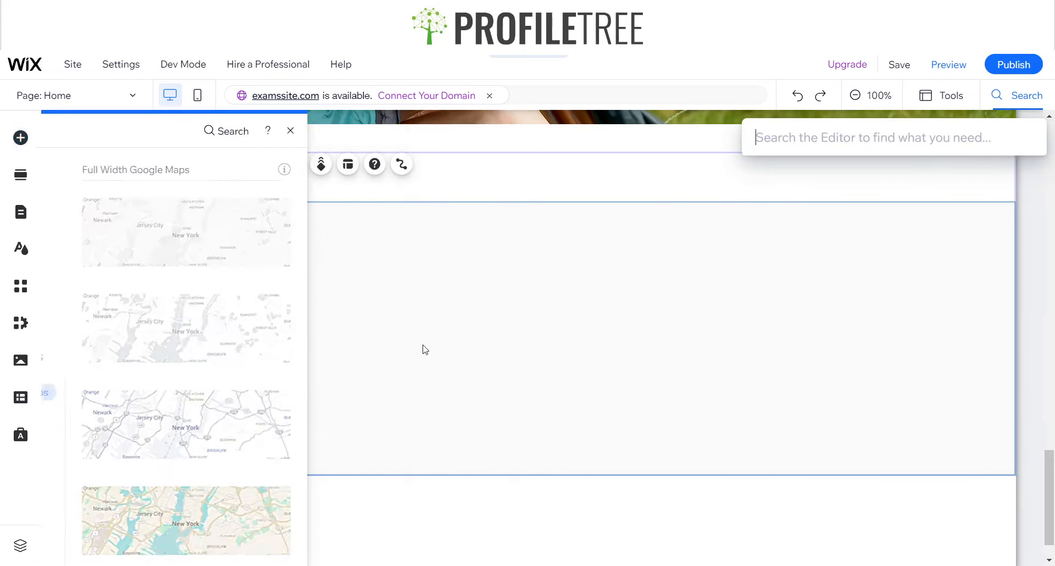
Add a pink-styled Google Maps element to the strip's first column and narrow it to fit inside the column
{"action": "left_click", "coordinate": [20, 139]}
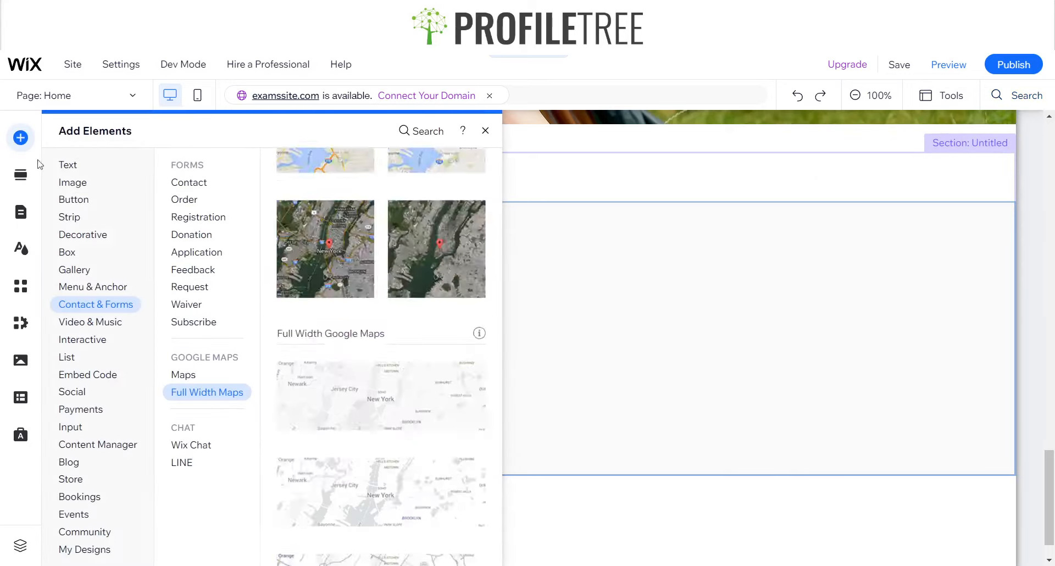
{"action": "left_click", "coordinate": [193, 380]}
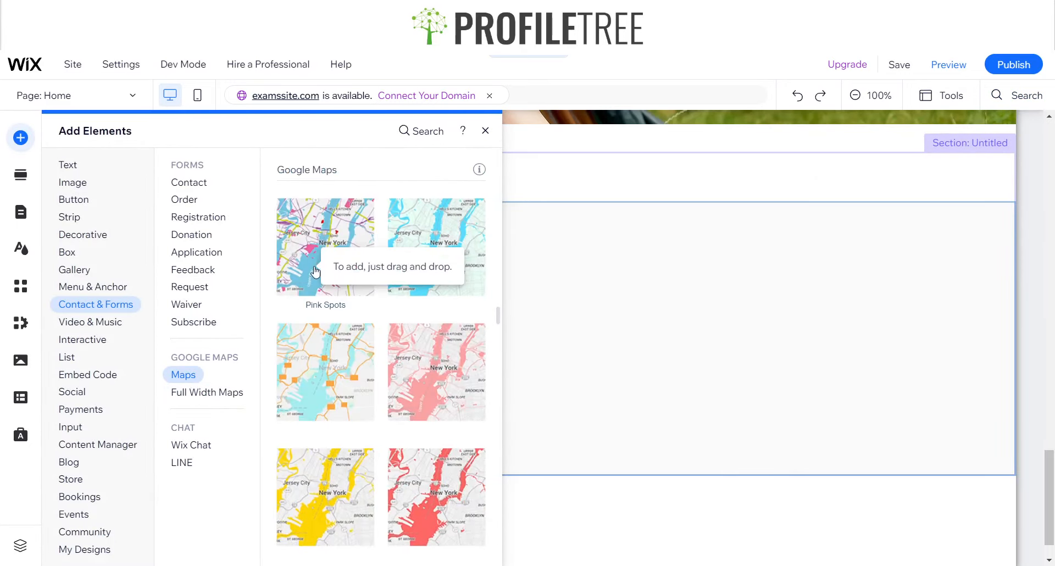
{"action": "left_click_drag", "start_coordinate": [518, 337], "coordinate": [162, 357]}
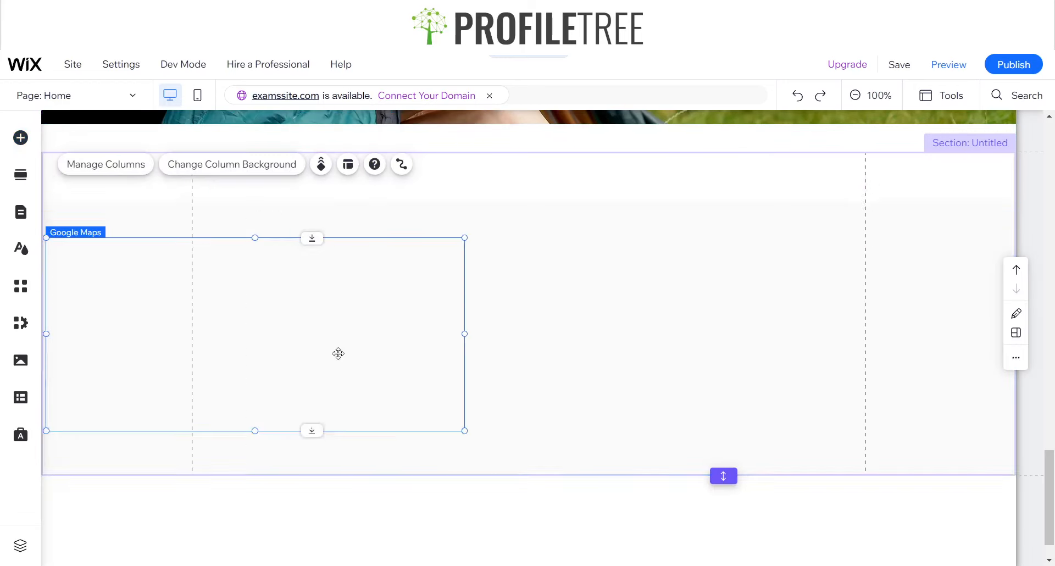
{"action": "left_click_drag", "start_coordinate": [465, 333], "coordinate": [203, 342]}
{"action": "left_click", "coordinate": [293, 269]}
{"action": "left_click", "coordinate": [475, 325]}
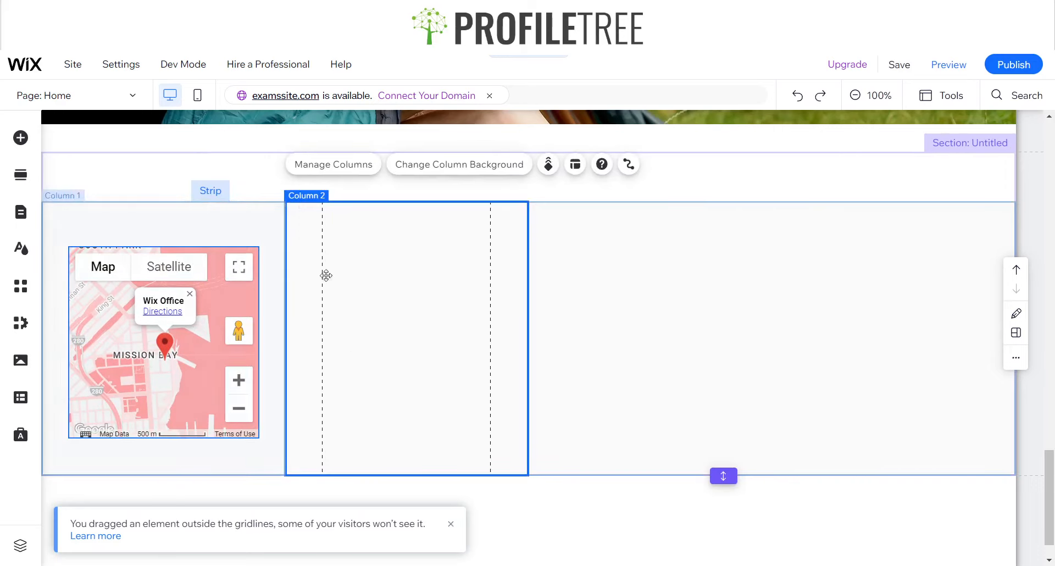
Try the green #188167 as the background color of the strip's first column
{"action": "left_click", "coordinate": [226, 226]}
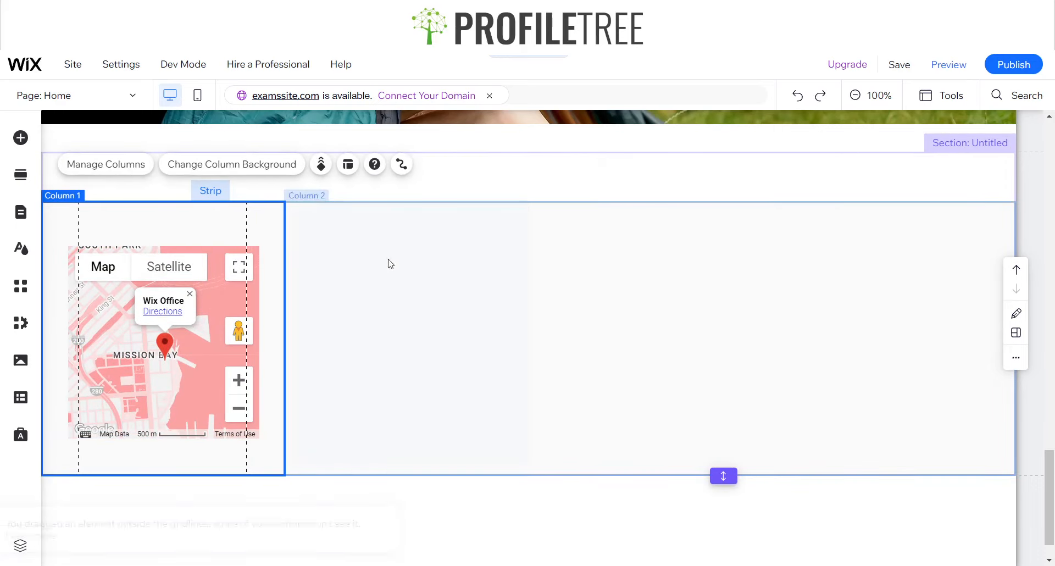
{"action": "left_click", "coordinate": [266, 168]}
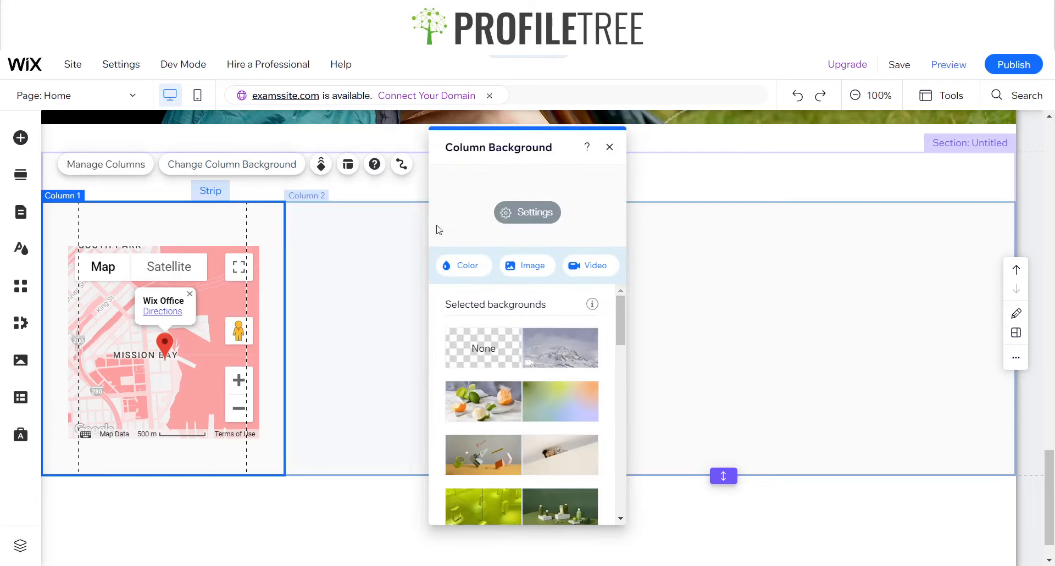
{"action": "left_click", "coordinate": [466, 271]}
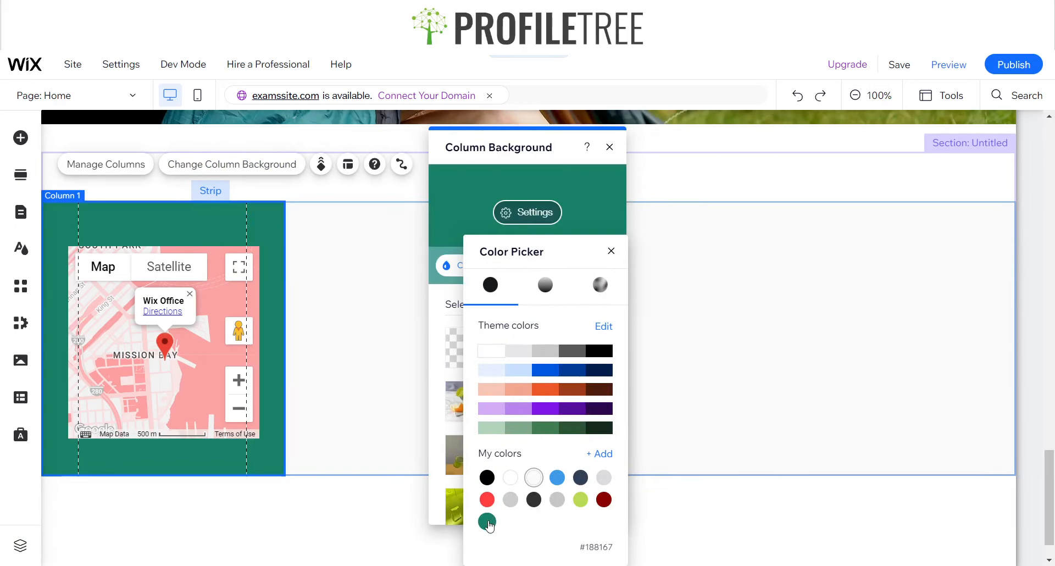
{"action": "left_click", "coordinate": [610, 251]}
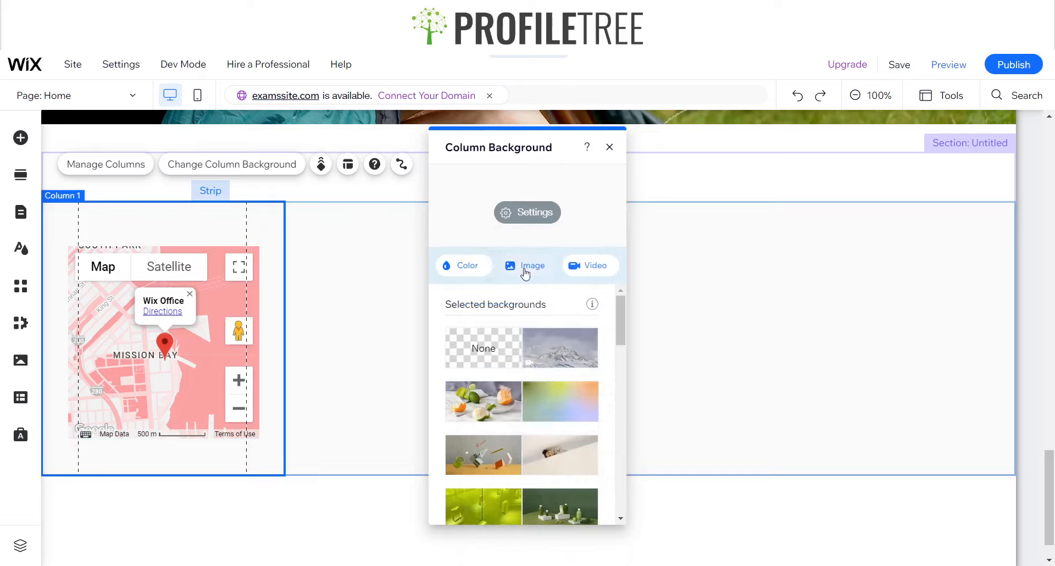
Check the first column's background opacity and color settings and its content alignment options
{"action": "left_click", "coordinate": [525, 216]}
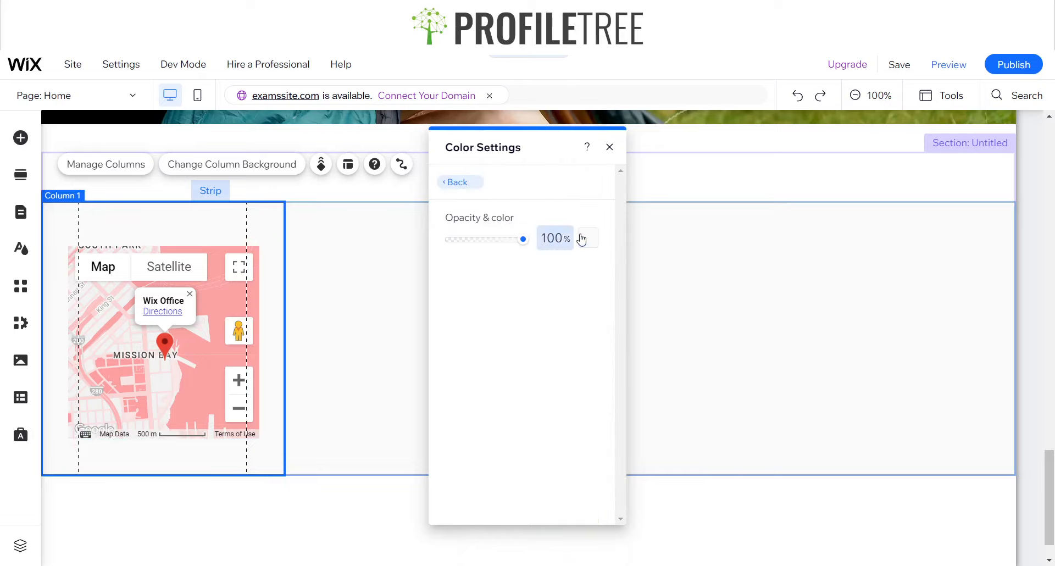
{"action": "left_click", "coordinate": [608, 149]}
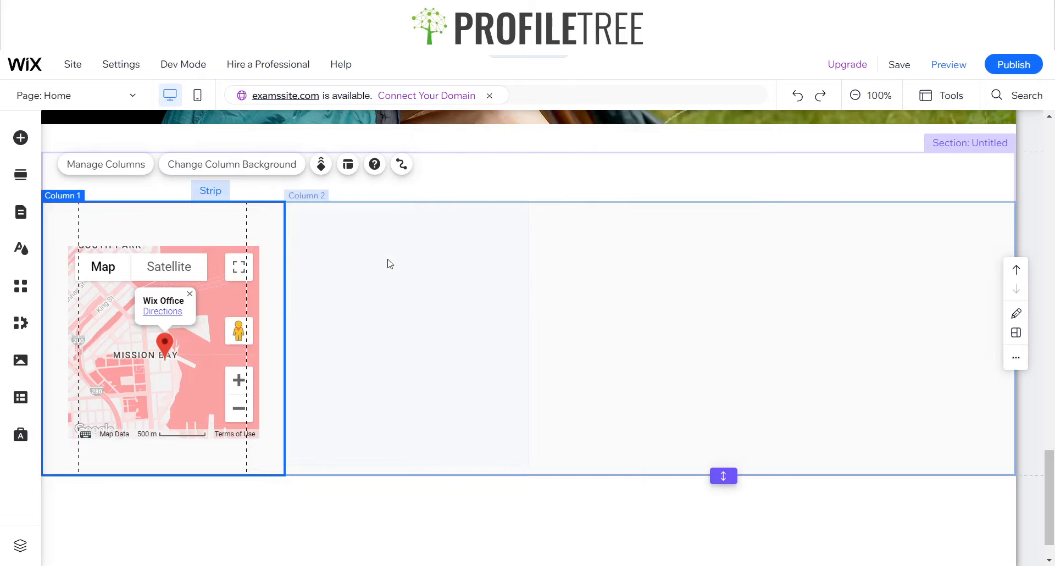
{"action": "left_click", "coordinate": [343, 164]}
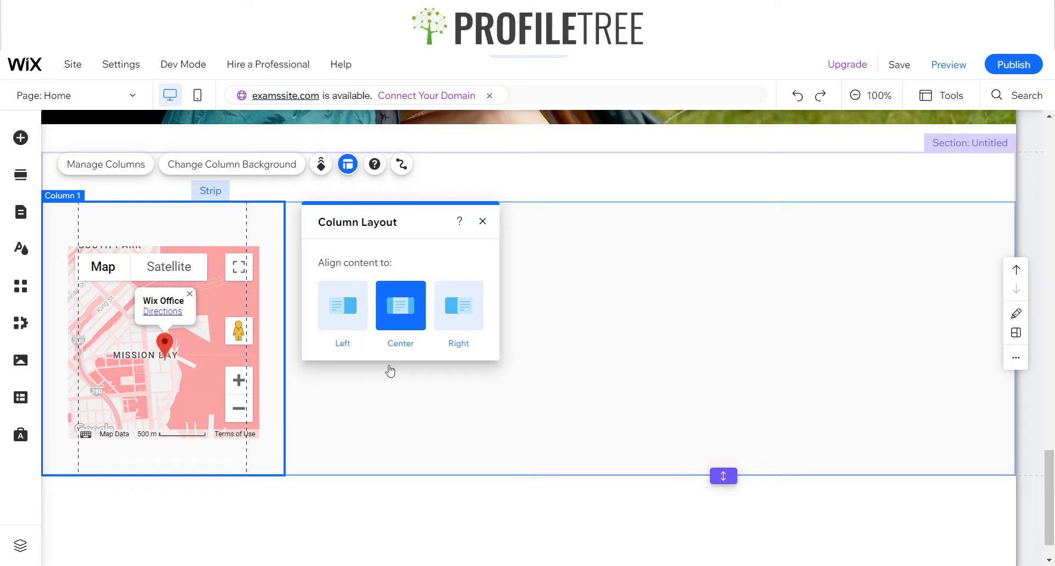
{"action": "left_click", "coordinate": [481, 227]}
Shift the map column through the strip's column order and bring it back to the first position
{"action": "left_click", "coordinate": [130, 165]}
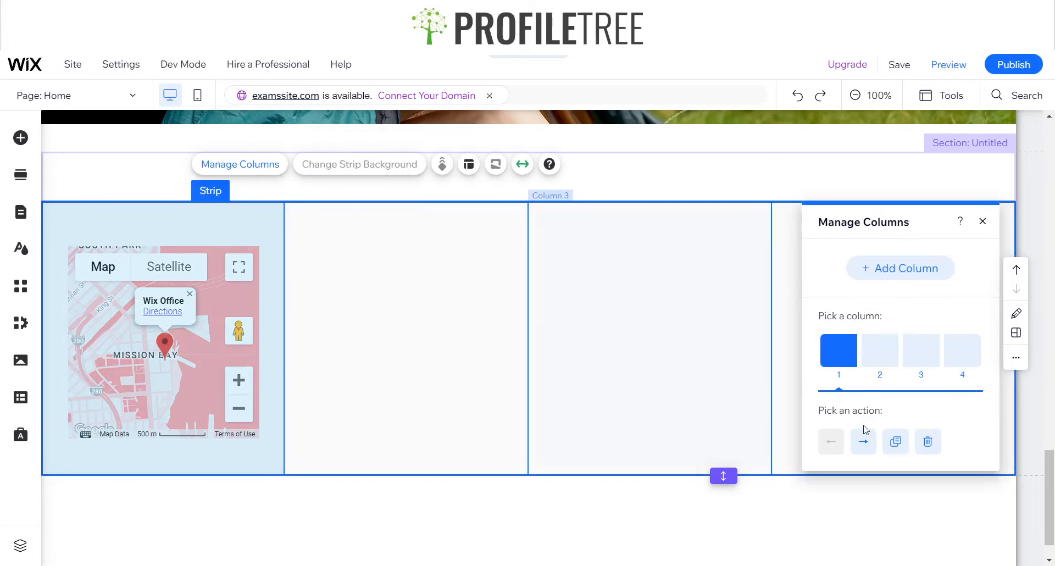
{"action": "left_click", "coordinate": [865, 441]}
{"action": "left_click", "coordinate": [864, 441]}
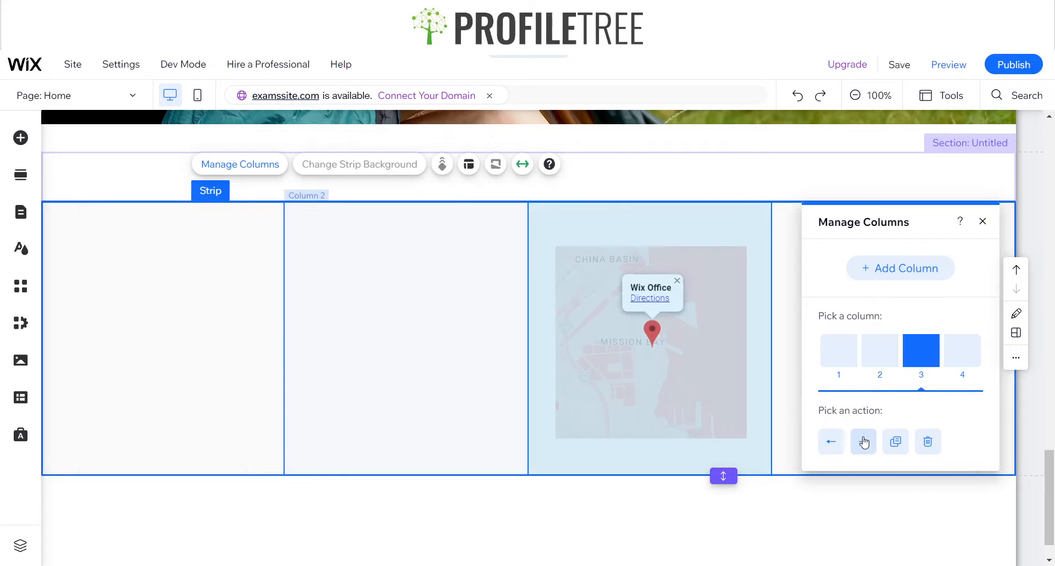
{"action": "left_click", "coordinate": [865, 441]}
{"action": "left_click", "coordinate": [831, 441]}
{"action": "left_click", "coordinate": [830, 441]}
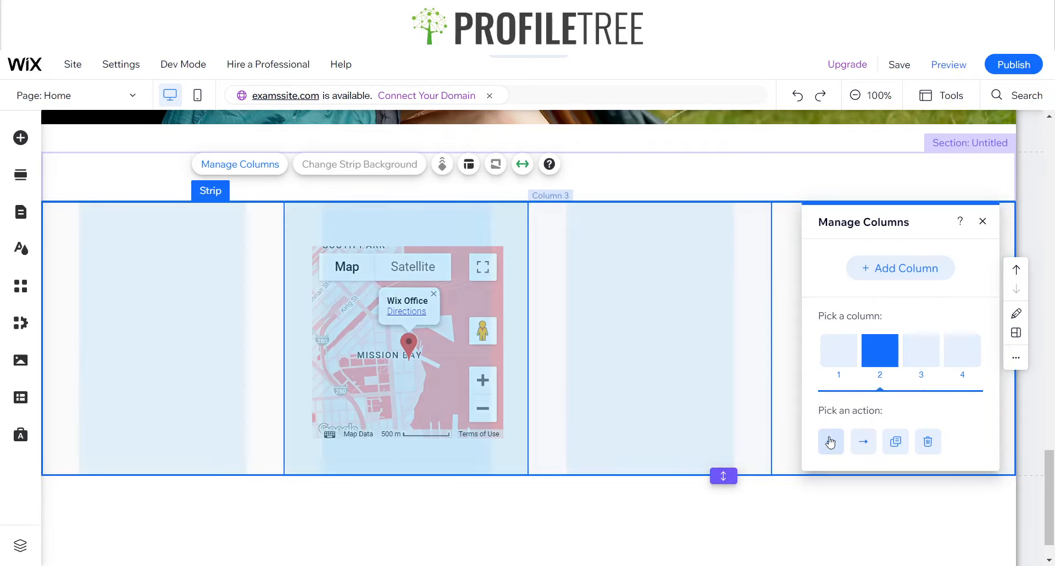
{"action": "left_click", "coordinate": [831, 441]}
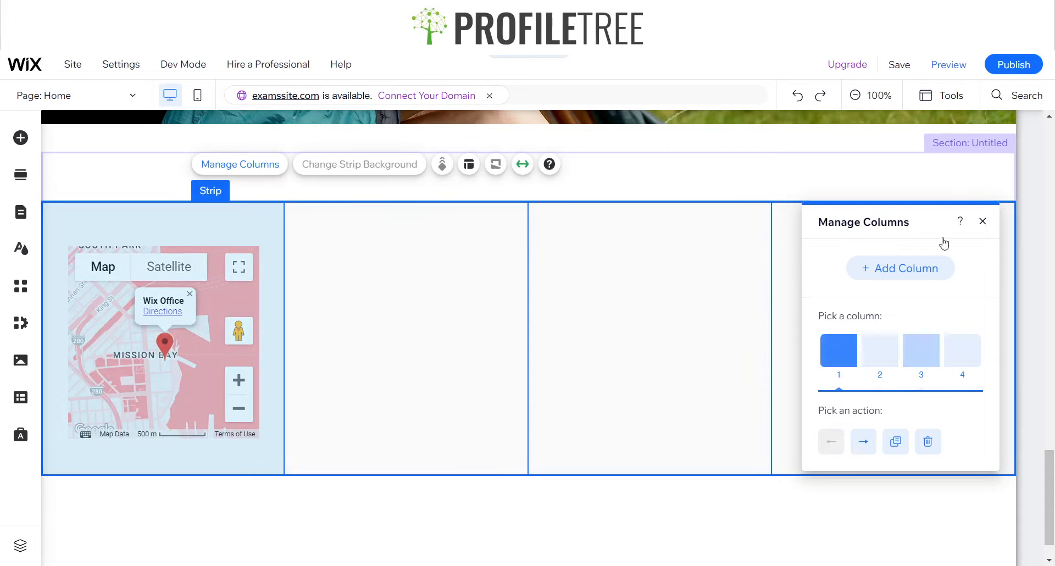
{"action": "left_click", "coordinate": [984, 221]}
Check the content alignment and background options of the strip's fourth column
{"action": "left_click", "coordinate": [876, 276]}
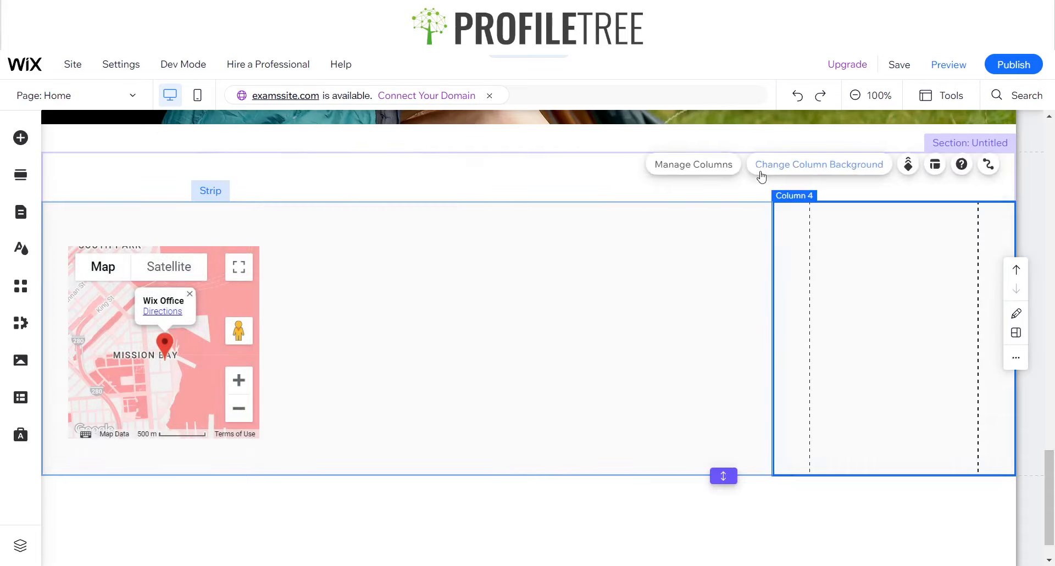
{"action": "left_click", "coordinate": [934, 164]}
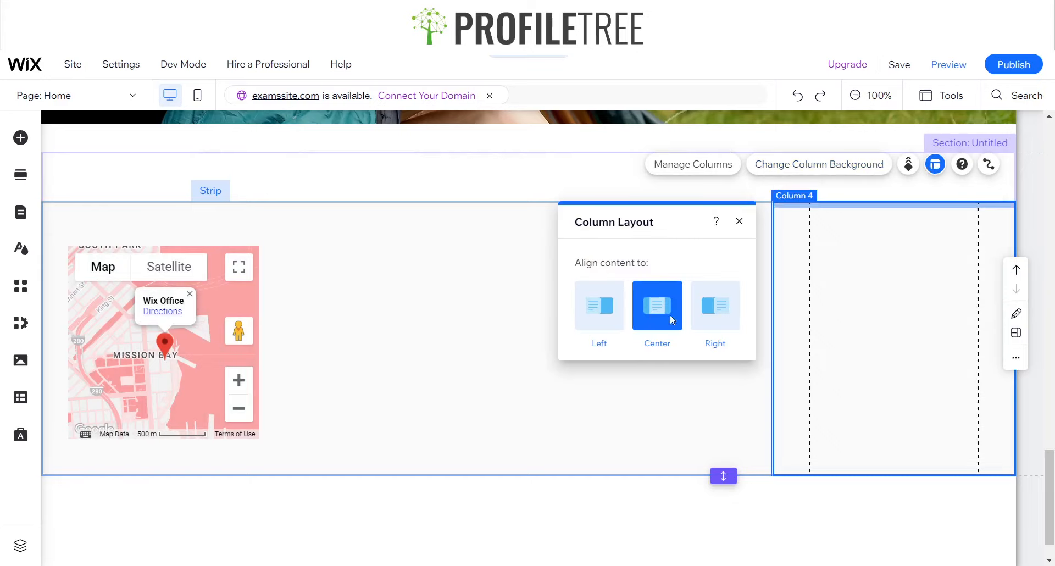
{"action": "left_click", "coordinate": [739, 221]}
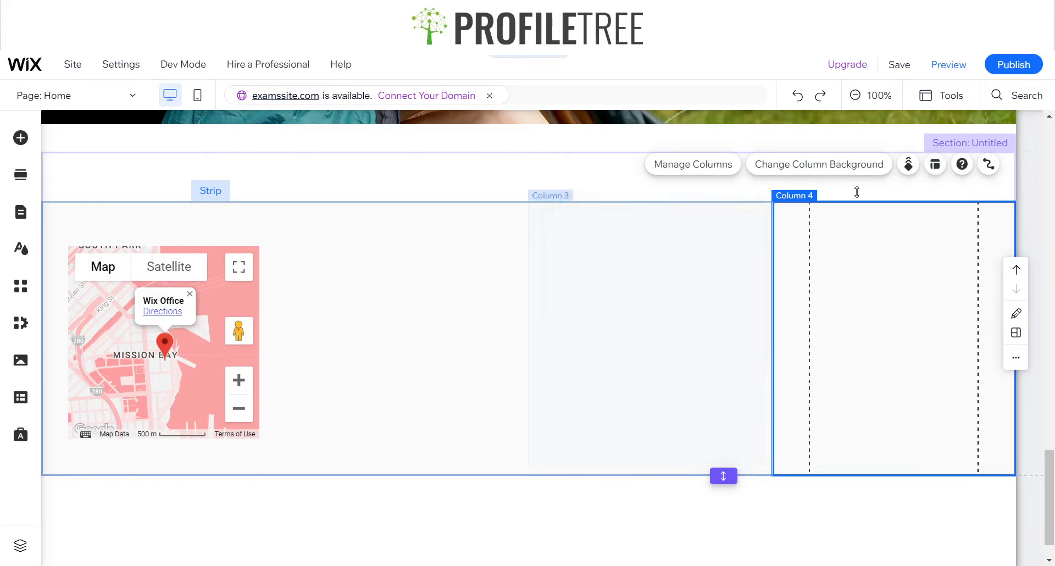
{"action": "left_click", "coordinate": [815, 172]}
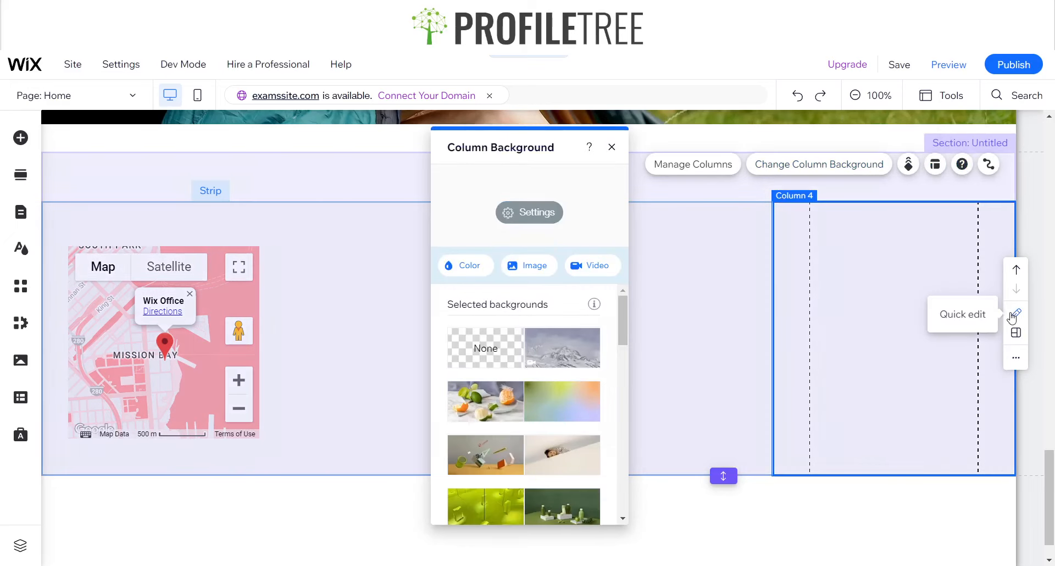
Review the section's Quick Edit content, background and layout options and the Contact designs offered for a new section
{"action": "left_click", "coordinate": [1016, 313]}
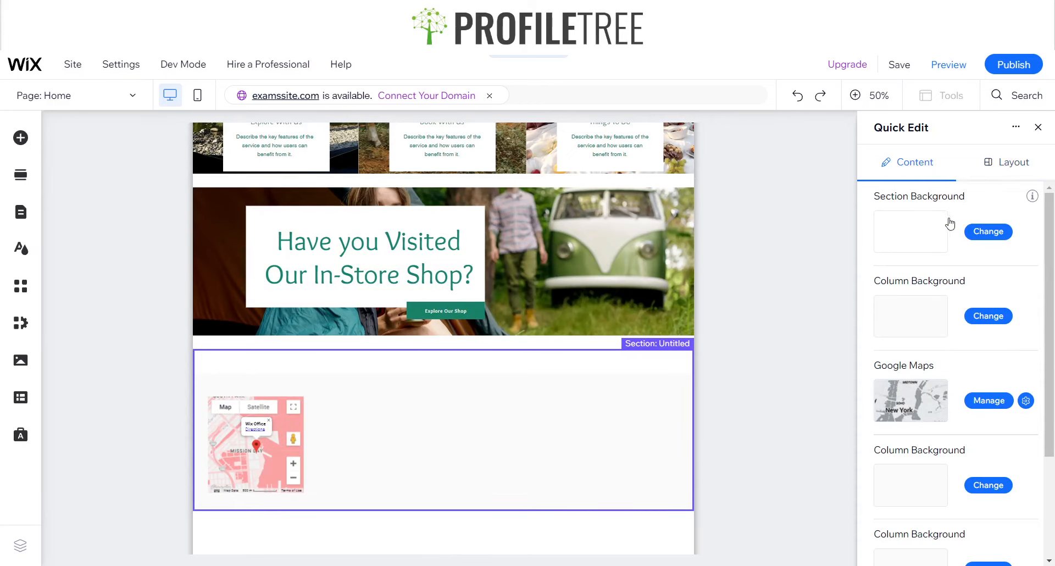
{"action": "left_click", "coordinate": [986, 232]}
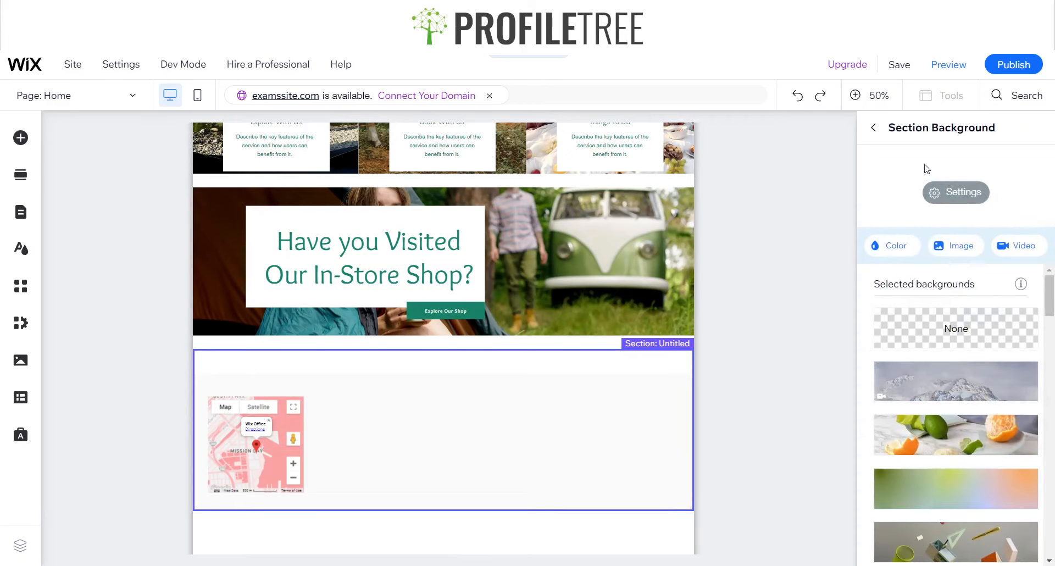
{"action": "left_click", "coordinate": [874, 127]}
{"action": "scroll", "coordinate": [948, 431], "scroll_direction": "down", "scroll_amount": 3}
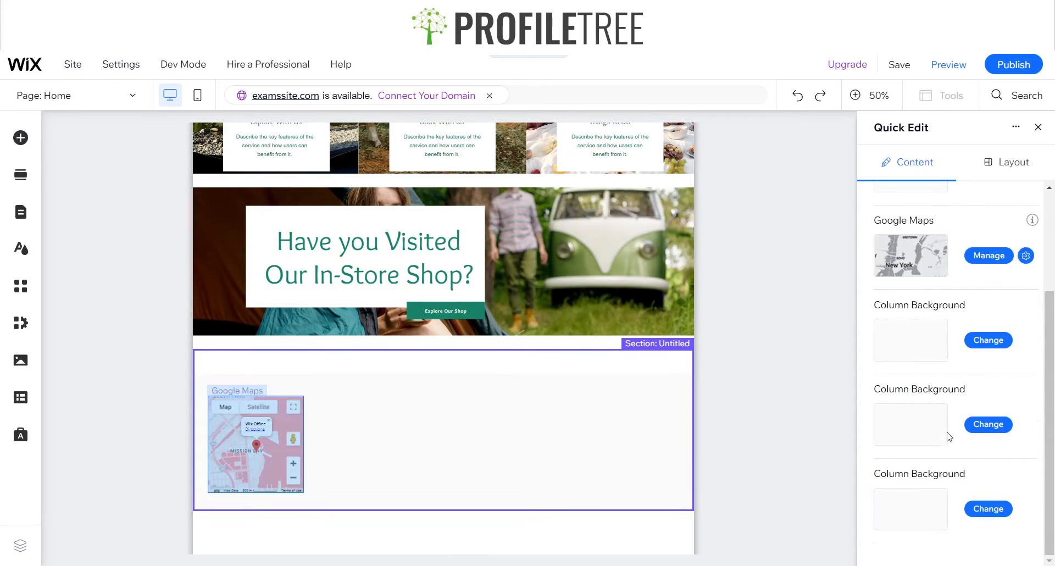
{"action": "scroll", "coordinate": [999, 241], "scroll_direction": "up", "scroll_amount": 2}
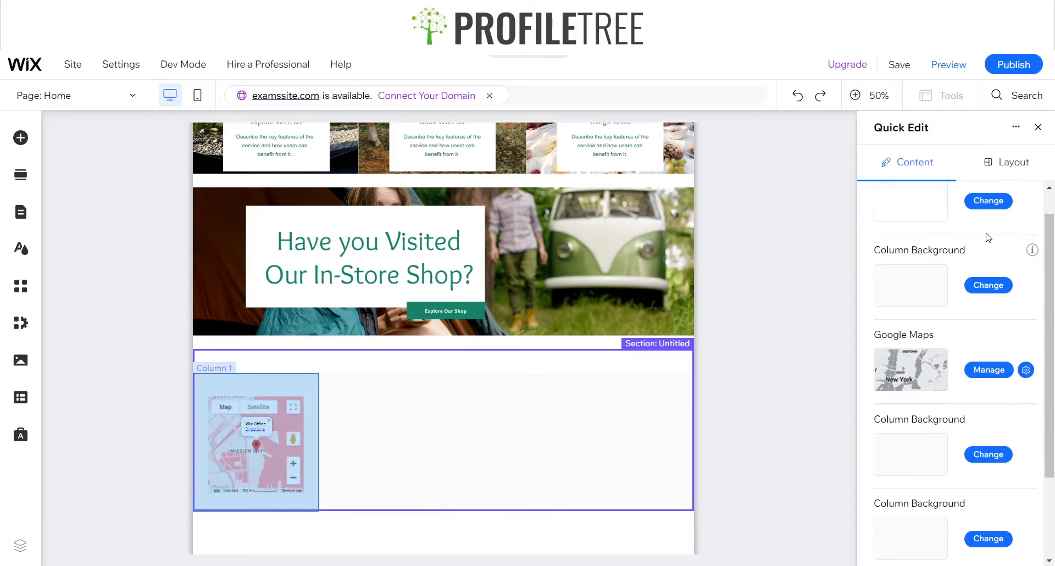
{"action": "left_click", "coordinate": [1008, 156]}
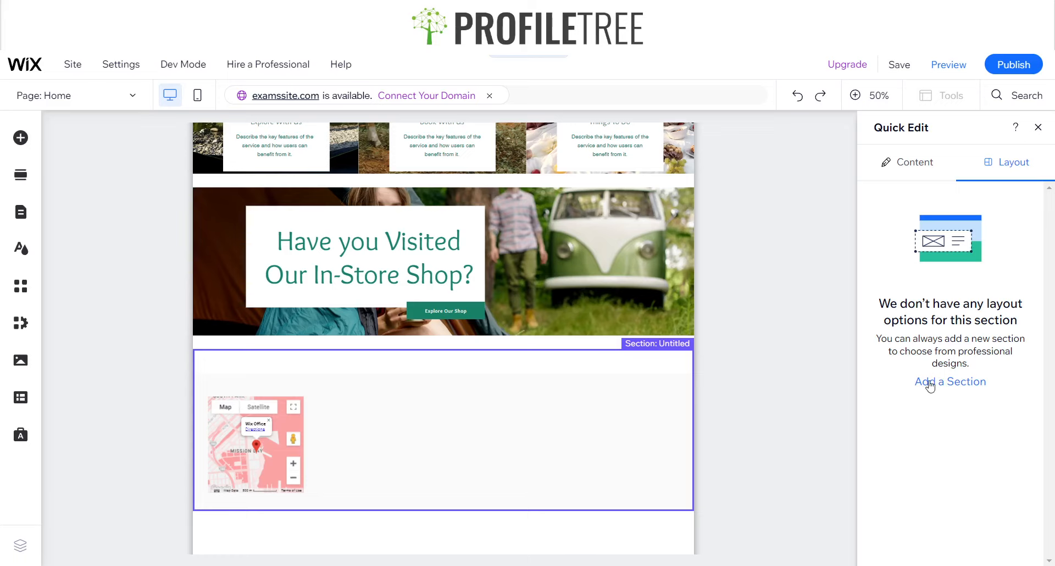
{"action": "left_click", "coordinate": [929, 384]}
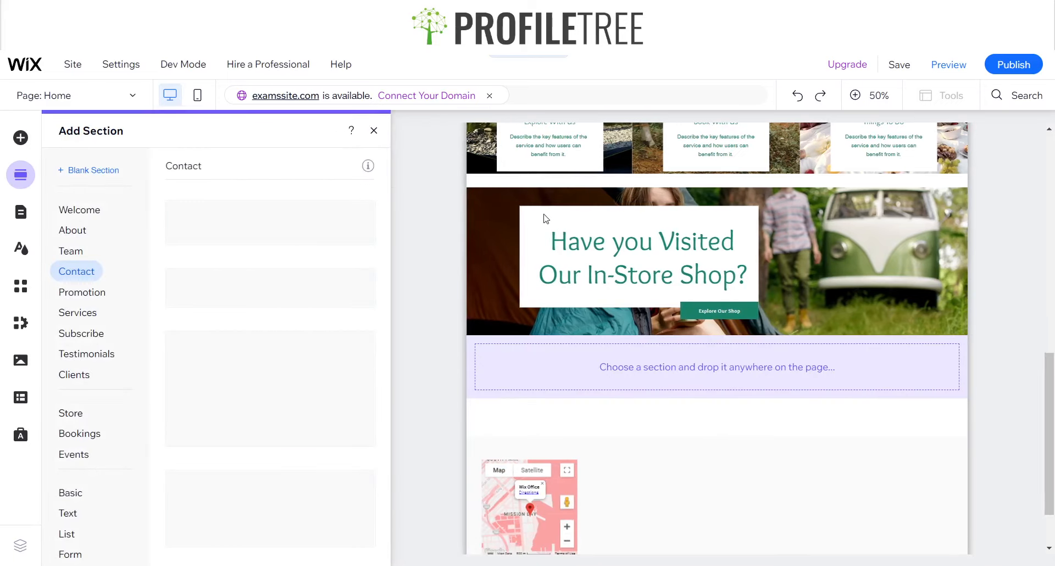
{"action": "left_click", "coordinate": [373, 130]}
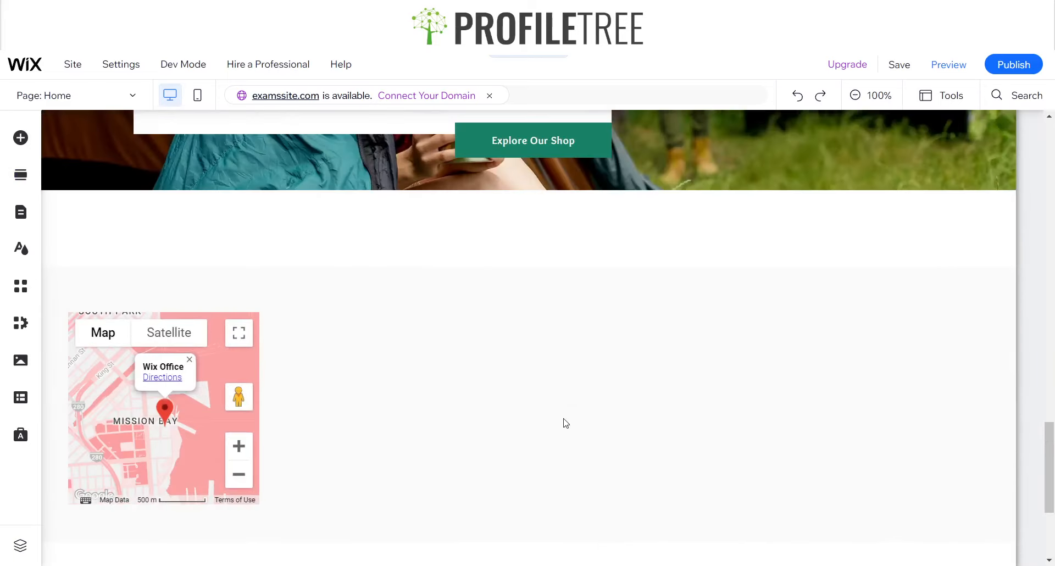
Look at the strip's column management options and the Contact & Forms elements, including the Subscribe forms
{"action": "scroll", "coordinate": [564, 423], "scroll_direction": "down", "scroll_amount": 3}
{"action": "left_click", "coordinate": [294, 325]}
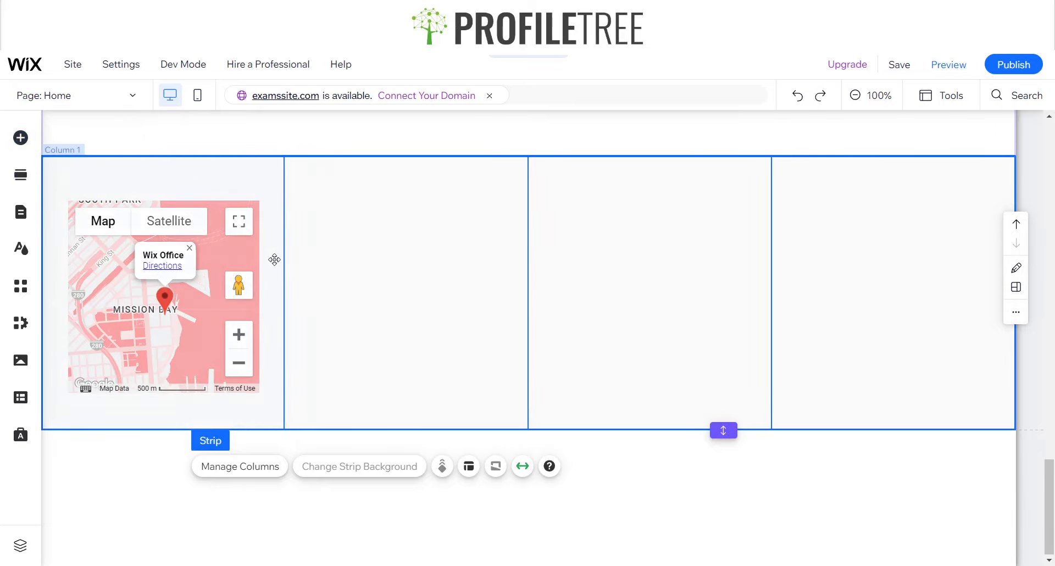
{"action": "double_click", "coordinate": [458, 341]}
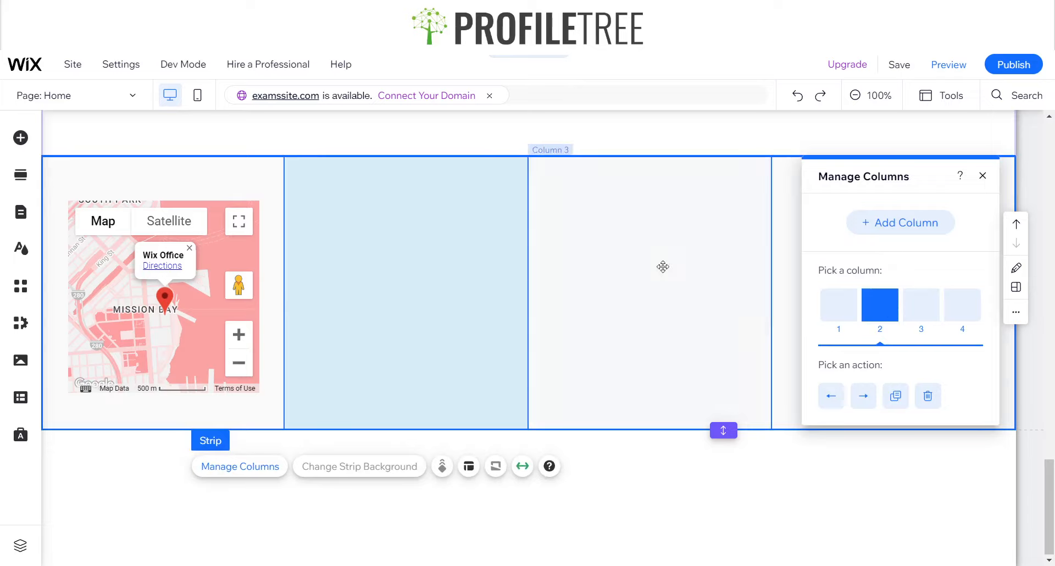
{"action": "left_click", "coordinate": [982, 175]}
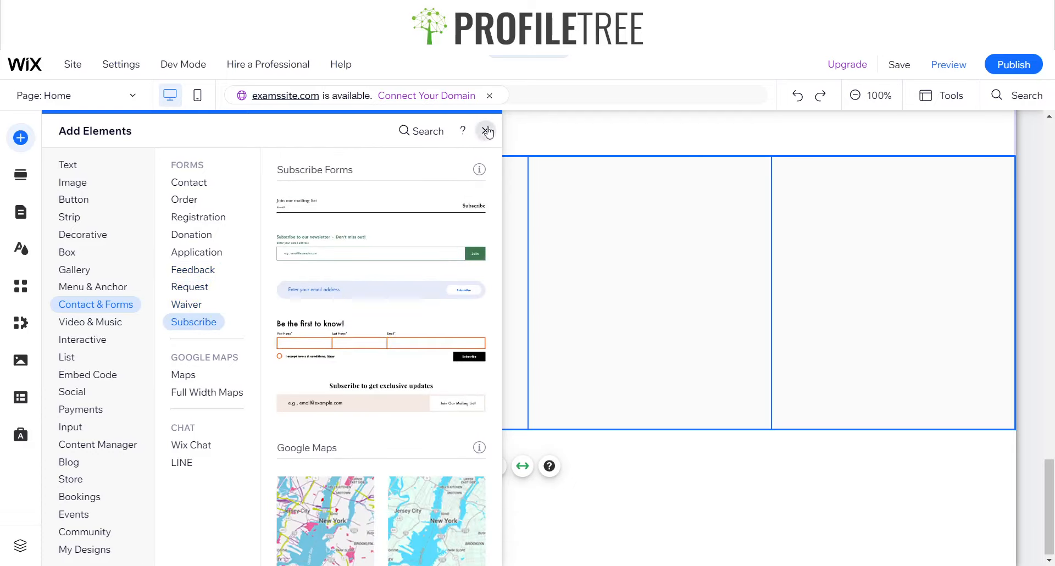
{"action": "left_click", "coordinate": [486, 130]}
Delete the map column, the rest of the strip and the untitled section that contains it
{"action": "left_click", "coordinate": [197, 187]}
{"action": "key", "text": "Delete"}
{"action": "scroll", "coordinate": [354, 258], "scroll_direction": "up", "scroll_amount": 3}
{"action": "left_click", "coordinate": [223, 368]}
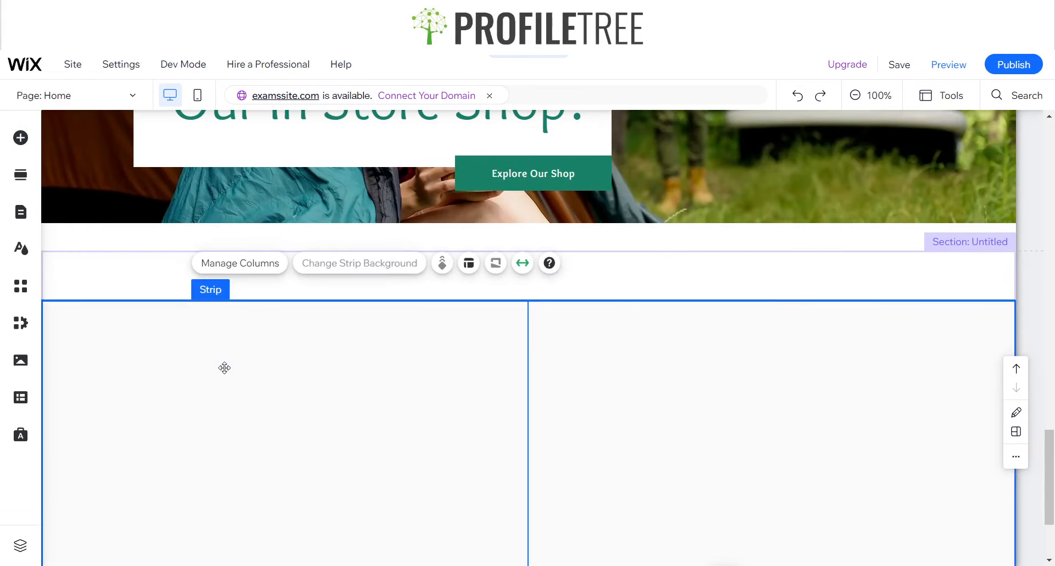
{"action": "left_click", "coordinate": [224, 368]}
{"action": "key", "text": "Delete"}
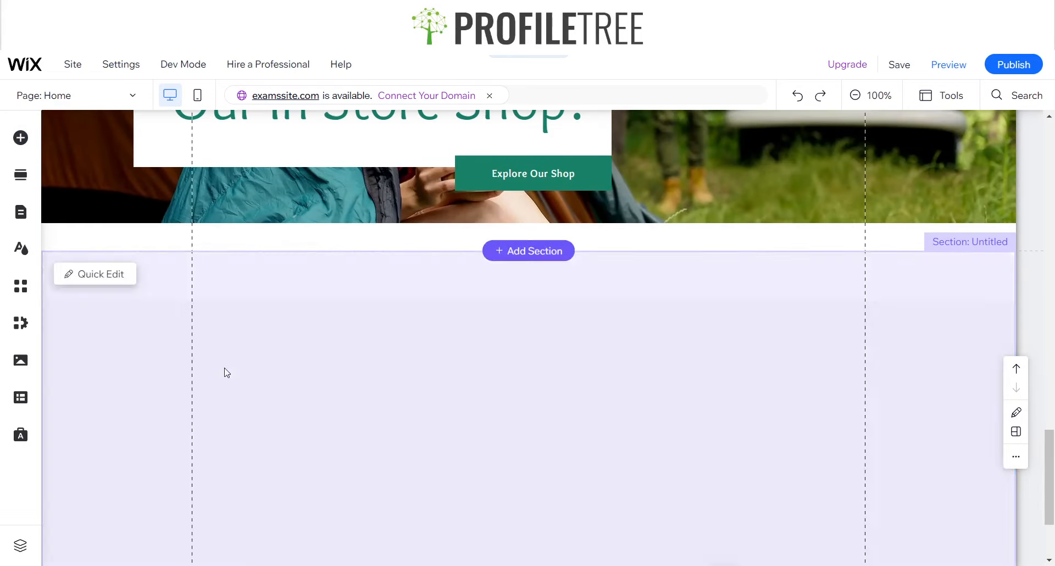
{"action": "key", "text": "Delete"}
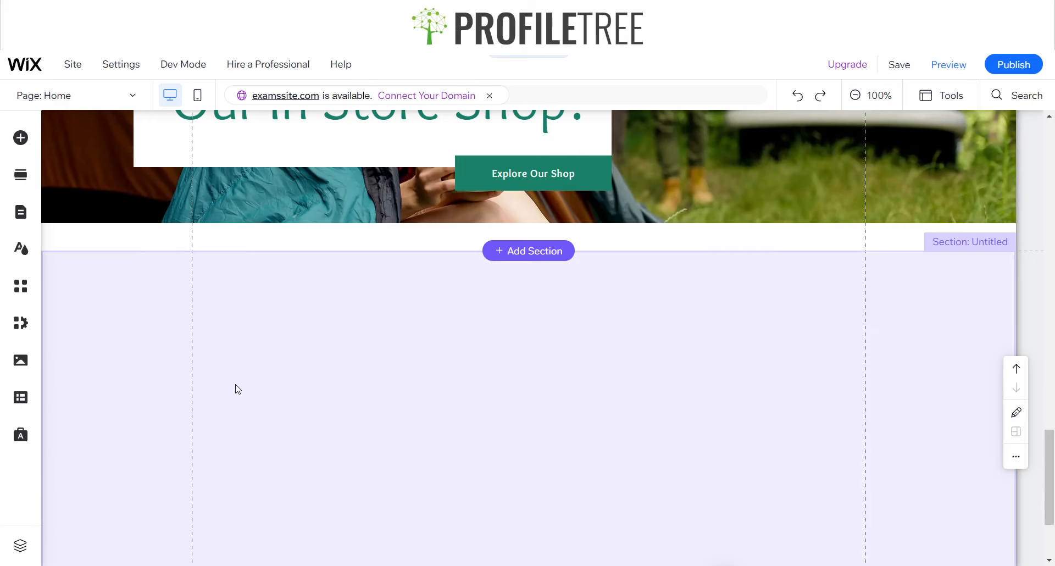
Add the ready-made four-column Contact section with Address, Phone, Email and Connect below the shop banner
{"action": "scroll", "coordinate": [235, 388], "scroll_direction": "up", "scroll_amount": 4}
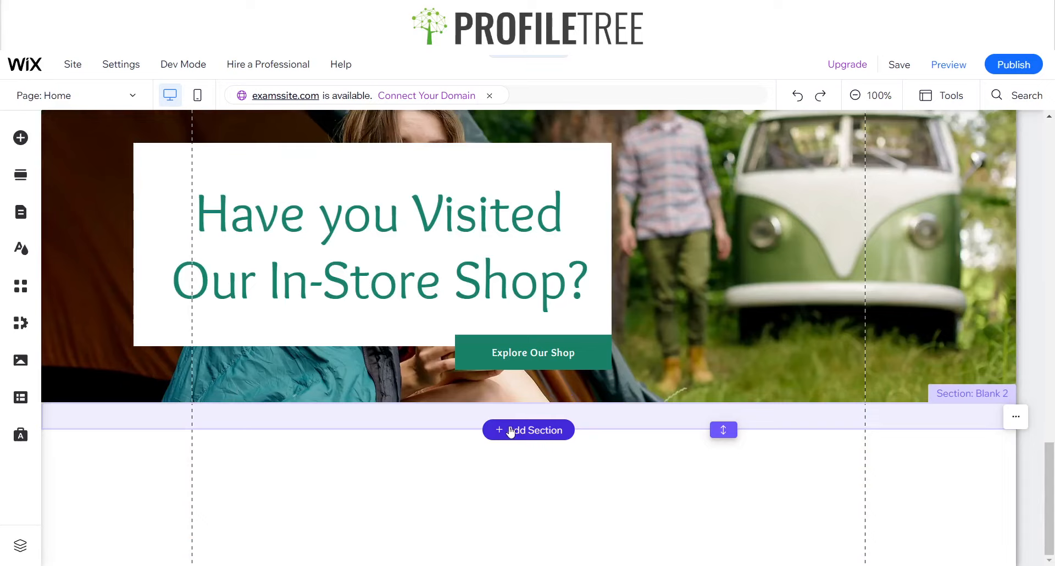
{"action": "left_click", "coordinate": [510, 430]}
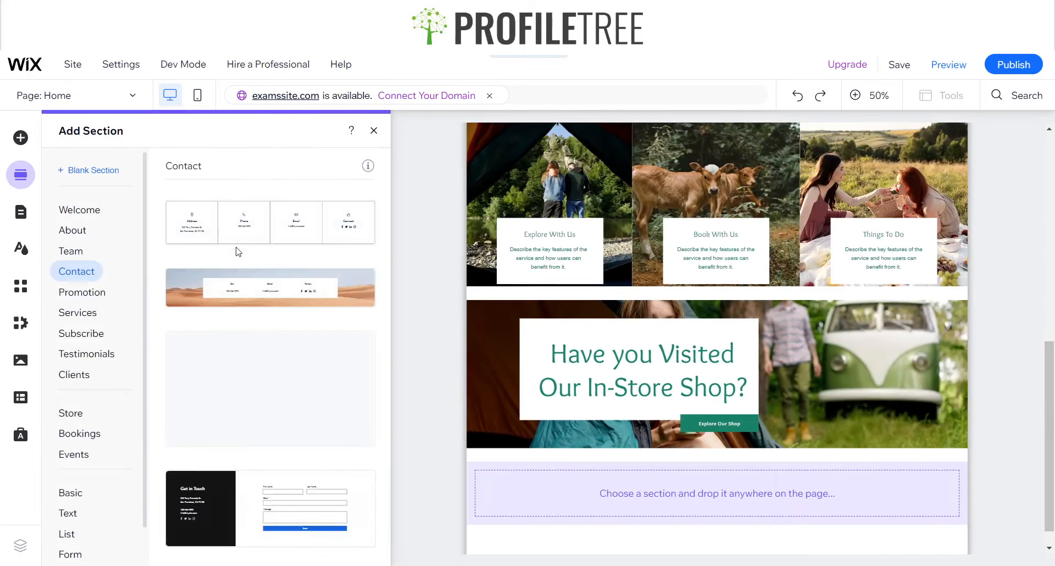
{"action": "scroll", "coordinate": [214, 385], "scroll_direction": "down", "scroll_amount": 2}
{"action": "scroll", "coordinate": [223, 429], "scroll_direction": "up", "scroll_amount": 1}
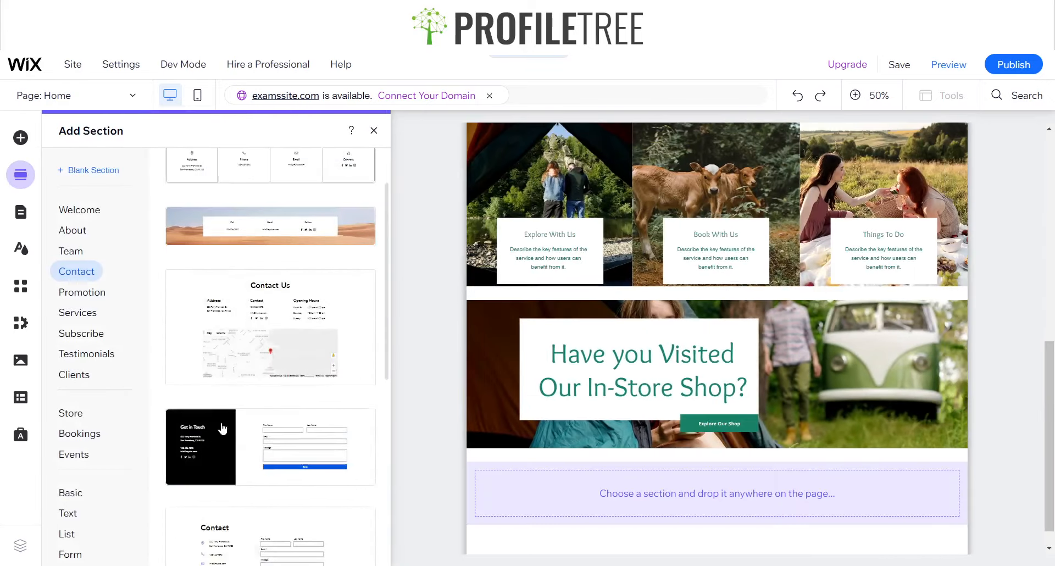
{"action": "scroll", "coordinate": [222, 428], "scroll_direction": "up", "scroll_amount": 1}
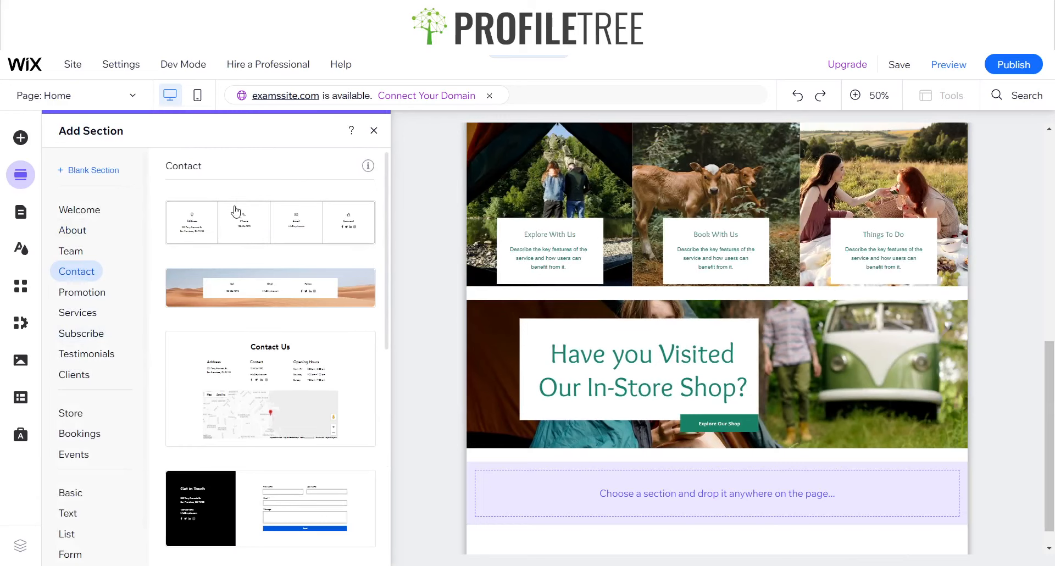
{"action": "left_click", "coordinate": [217, 230]}
{"action": "left_click", "coordinate": [373, 130]}
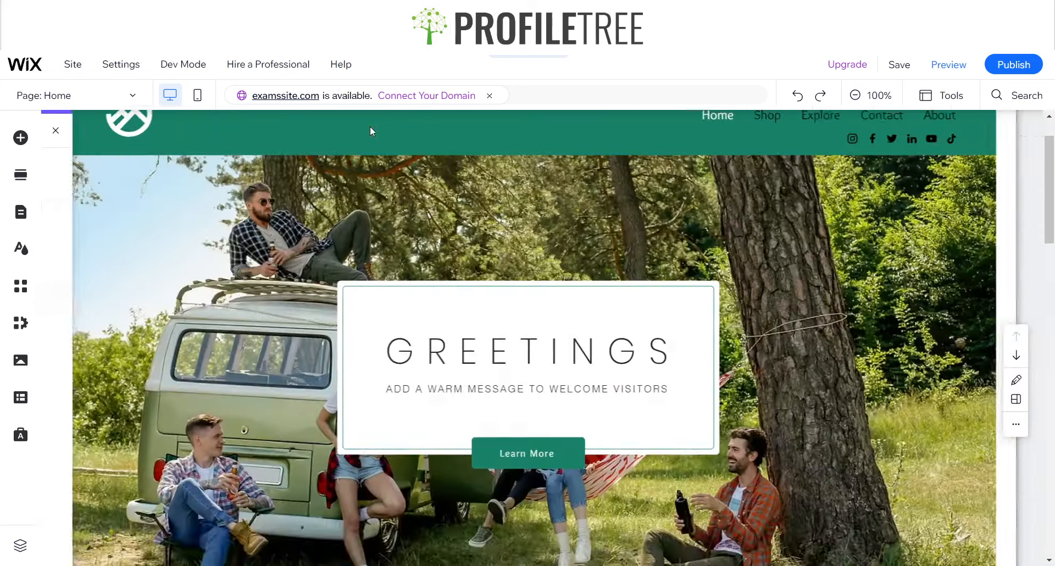
Inspect each of the four columns in the new Contact section and the empty footer beneath it
{"action": "scroll", "coordinate": [372, 357], "scroll_direction": "down", "scroll_amount": 10}
{"action": "scroll", "coordinate": [374, 355], "scroll_direction": "down", "scroll_amount": 10}
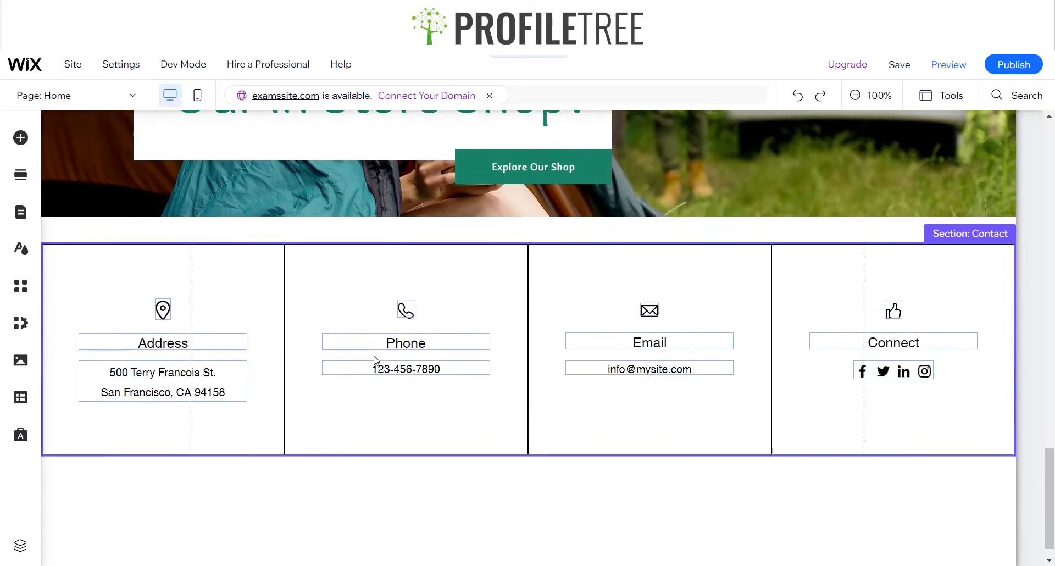
{"action": "left_click", "coordinate": [259, 334]}
{"action": "left_click", "coordinate": [416, 315]}
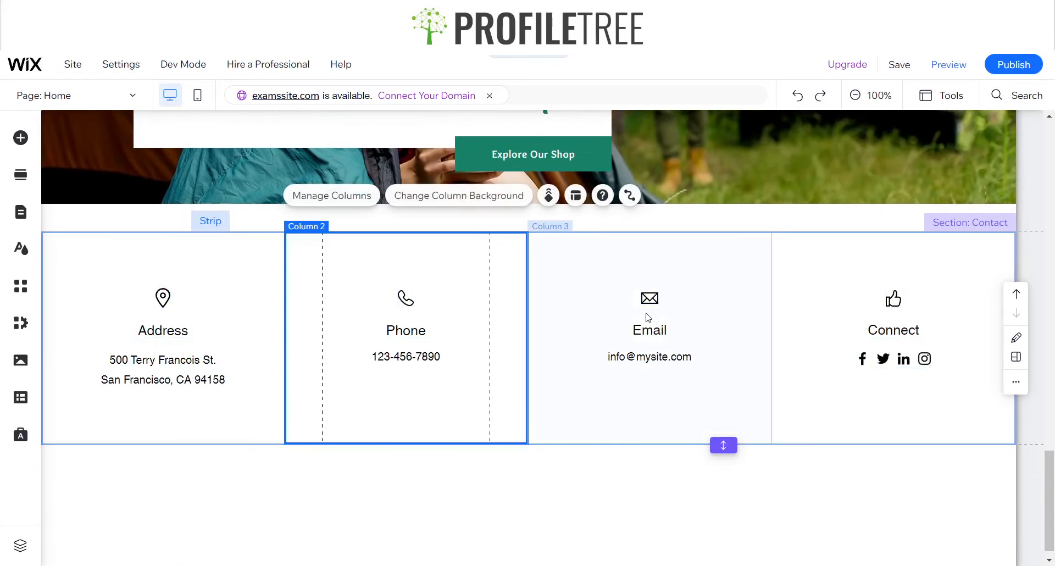
{"action": "left_click", "coordinate": [630, 325]}
{"action": "left_click", "coordinate": [847, 323]}
{"action": "left_click", "coordinate": [592, 516]}
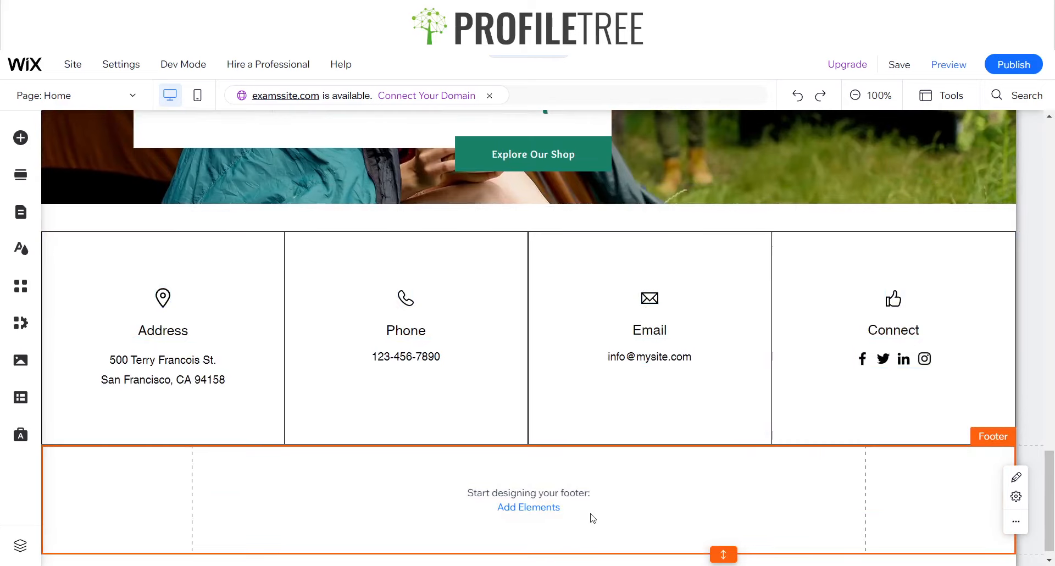
Inspect the Contact section's address text and social icons alongside the social icons in the page header
{"action": "left_click", "coordinate": [225, 271]}
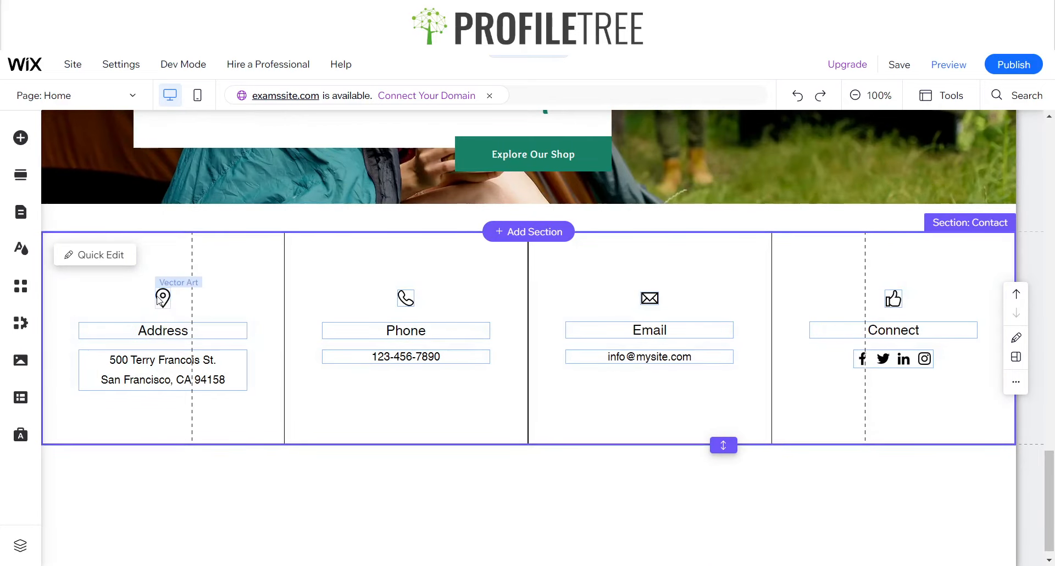
{"action": "left_click", "coordinate": [165, 363]}
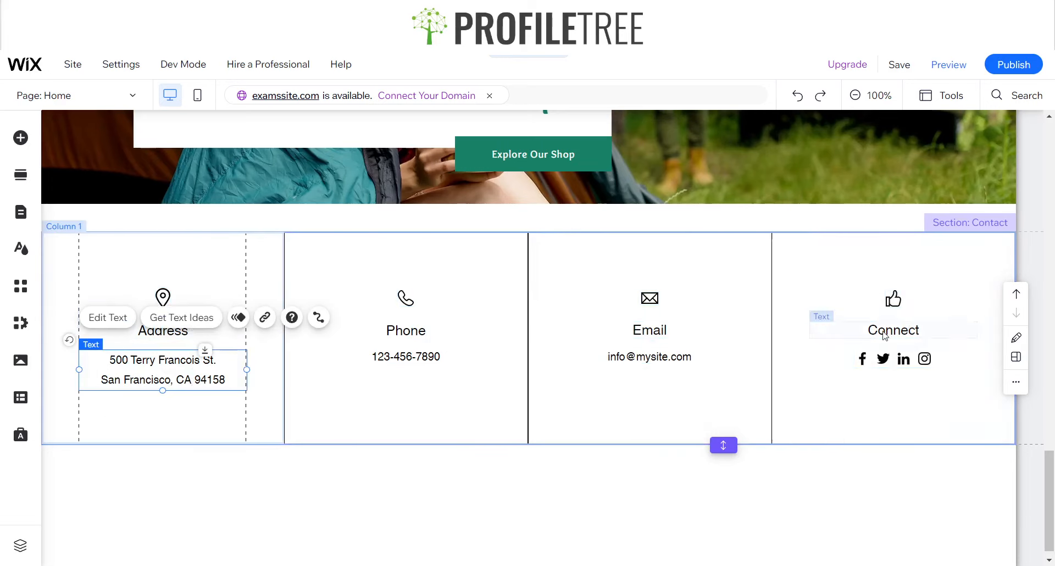
{"action": "scroll", "coordinate": [898, 286], "scroll_direction": "up", "scroll_amount": 15}
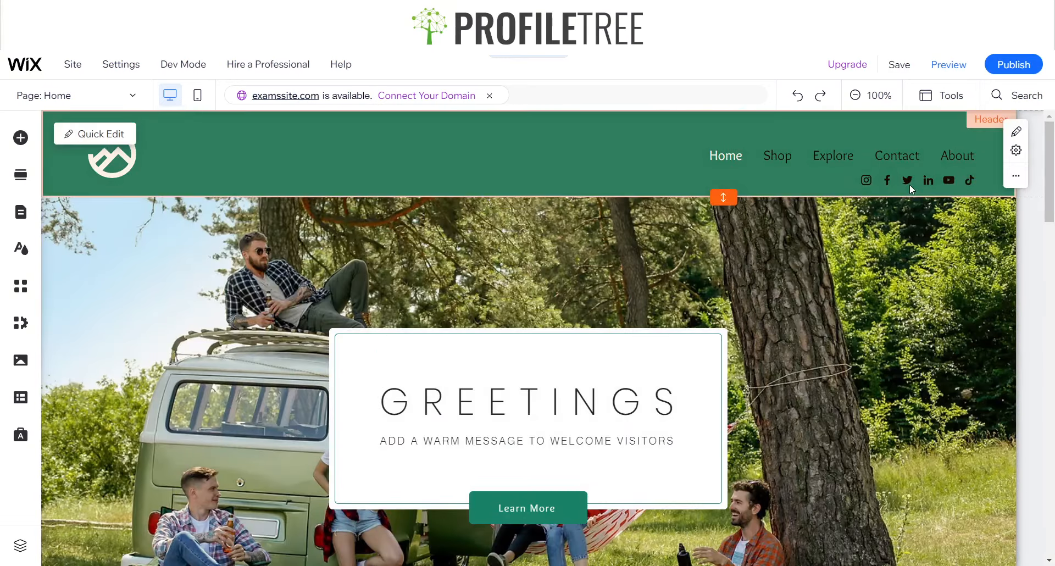
{"action": "scroll", "coordinate": [876, 355], "scroll_direction": "down", "scroll_amount": 15}
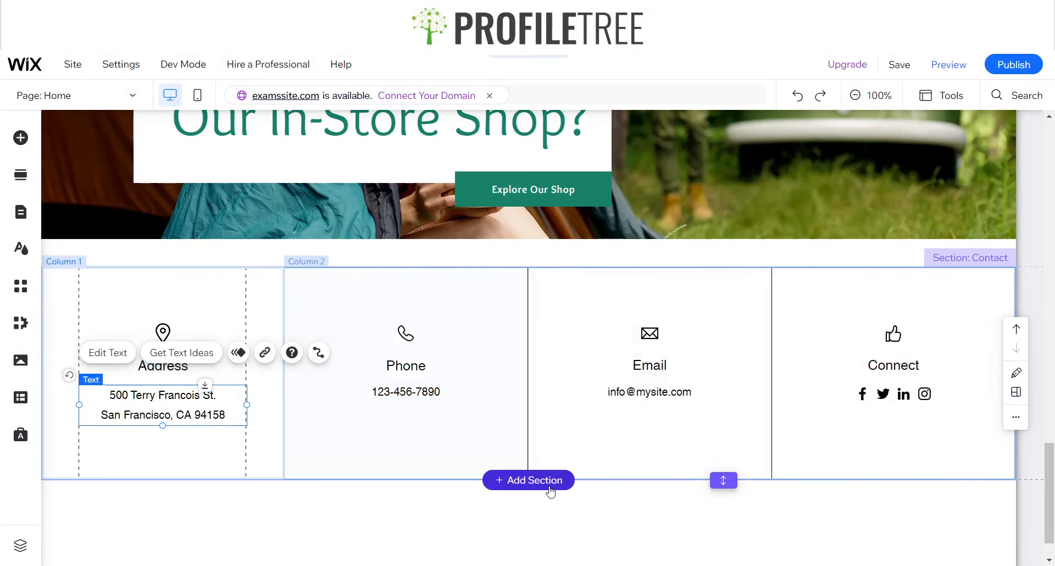
Add a blank section directly below the four-column Contact section
{"action": "scroll", "coordinate": [550, 489], "scroll_direction": "down", "scroll_amount": 1}
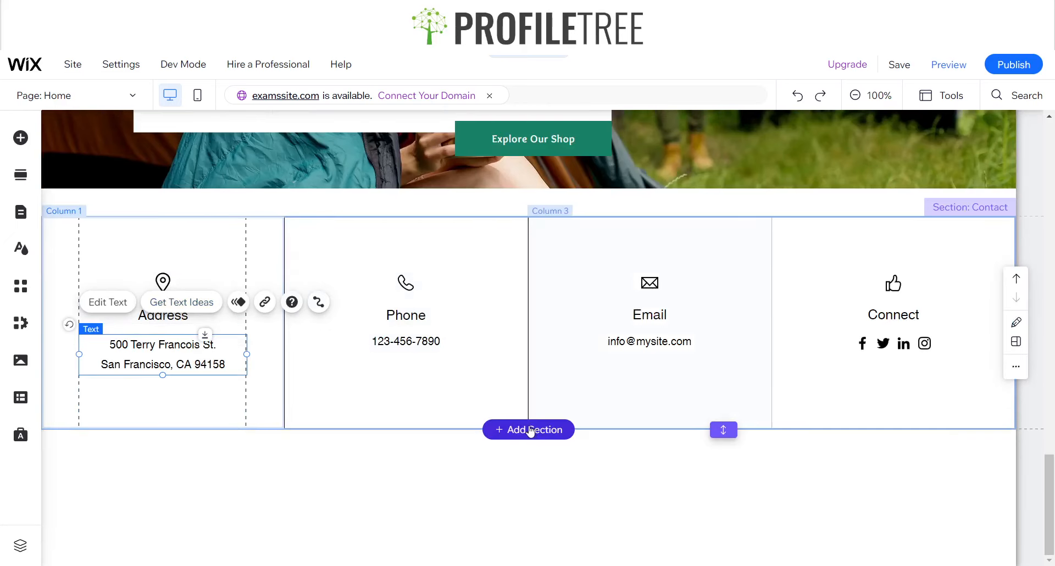
{"action": "left_click", "coordinate": [529, 428]}
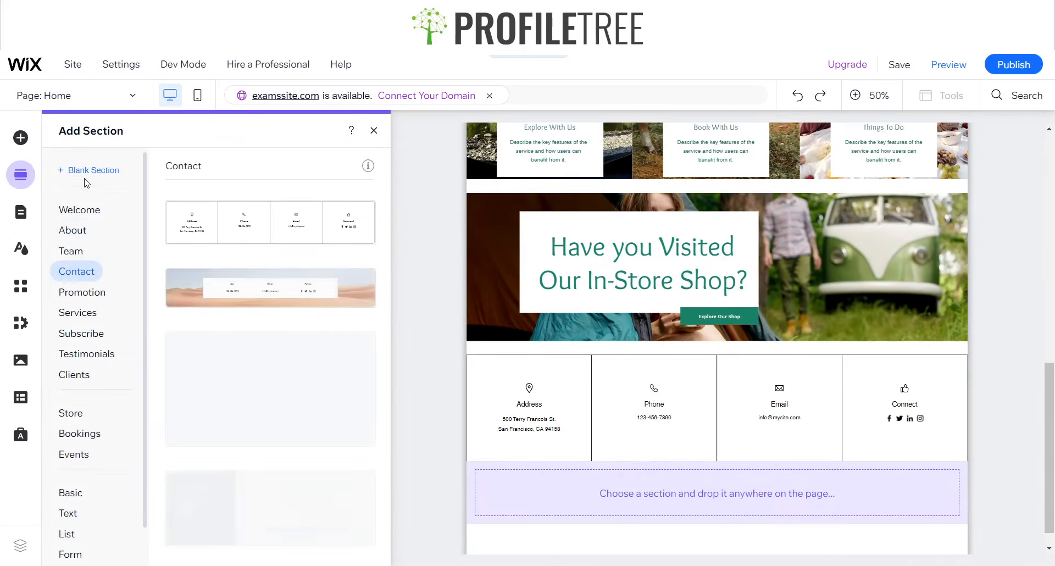
{"action": "scroll", "coordinate": [220, 352], "scroll_direction": "down", "scroll_amount": 6}
{"action": "scroll", "coordinate": [225, 377], "scroll_direction": "up", "scroll_amount": 6}
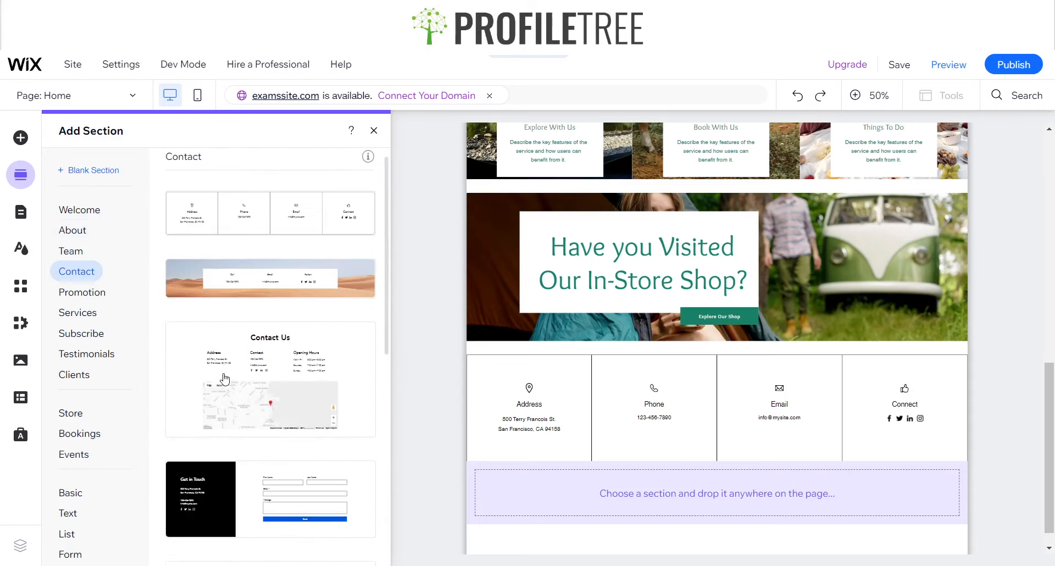
{"action": "scroll", "coordinate": [220, 329], "scroll_direction": "down", "scroll_amount": 1}
{"action": "left_click", "coordinate": [102, 174]}
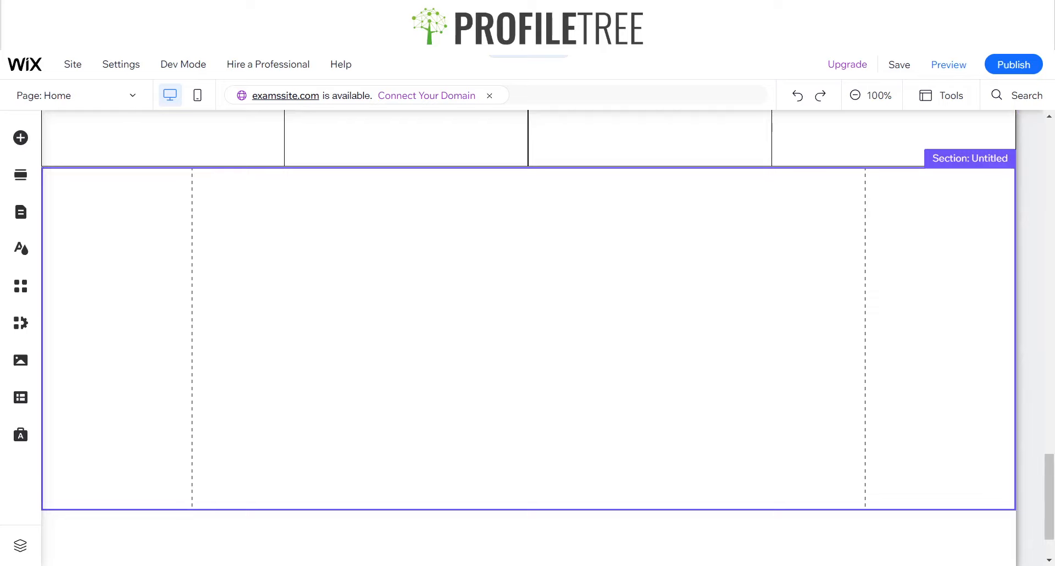
Place a full-width Google map in the blank section and align it flush with the section's upper edge
{"action": "left_click", "coordinate": [16, 139]}
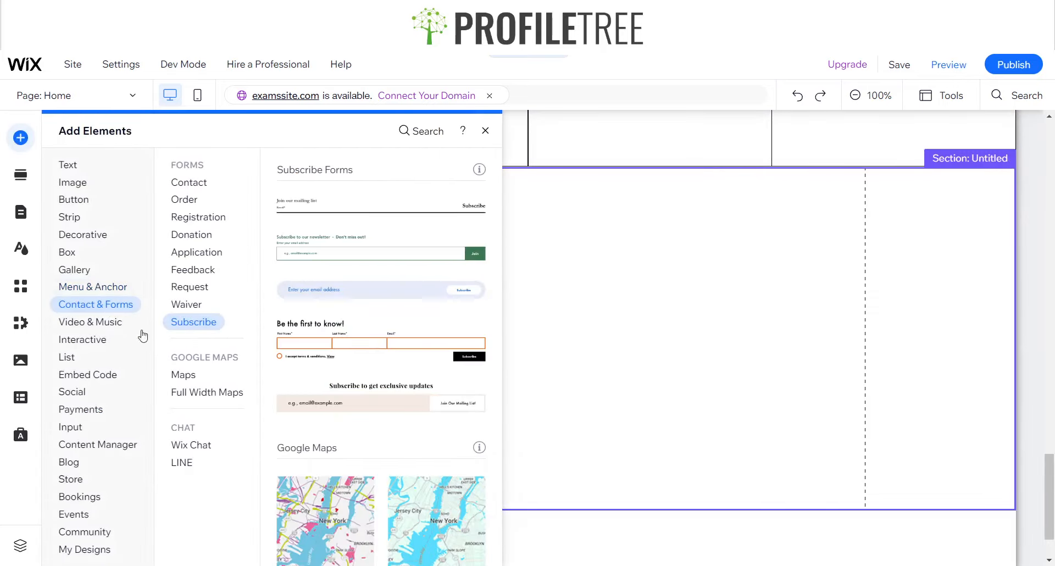
{"action": "left_click", "coordinate": [202, 394]}
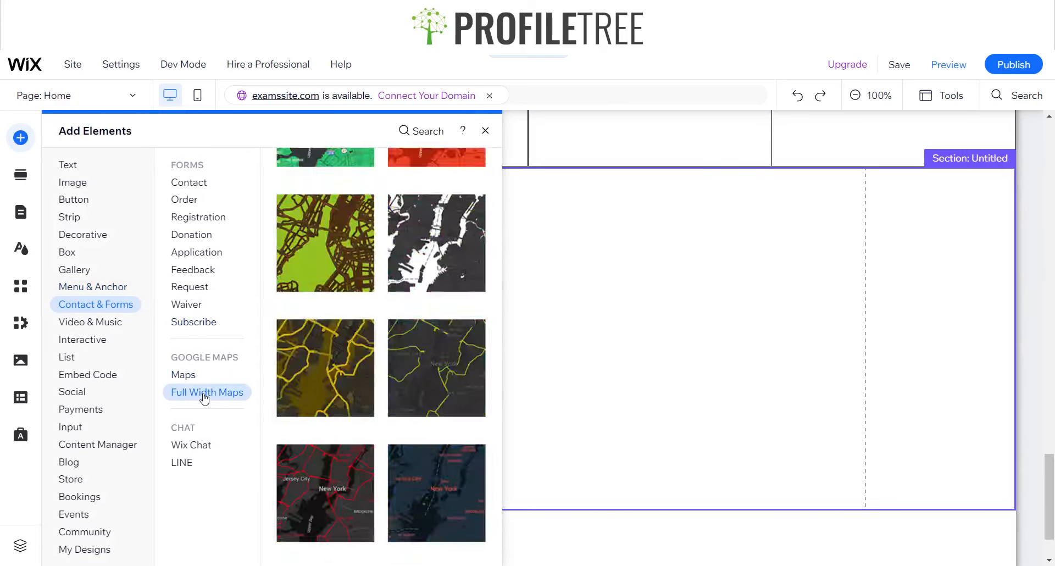
{"action": "scroll", "coordinate": [362, 434], "scroll_direction": "down", "scroll_amount": 4}
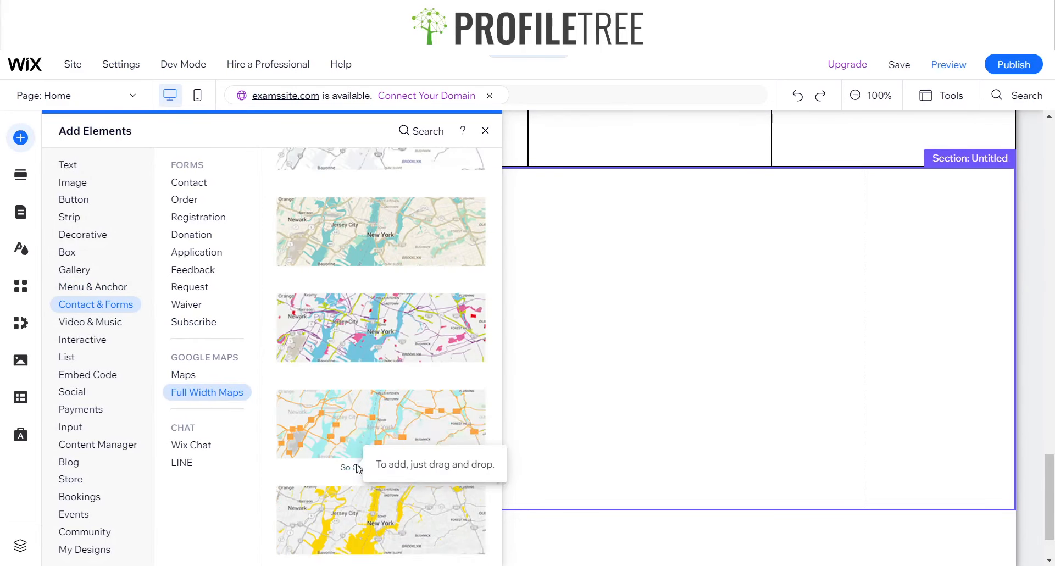
{"action": "left_click_drag", "start_coordinate": [413, 241], "coordinate": [659, 299]}
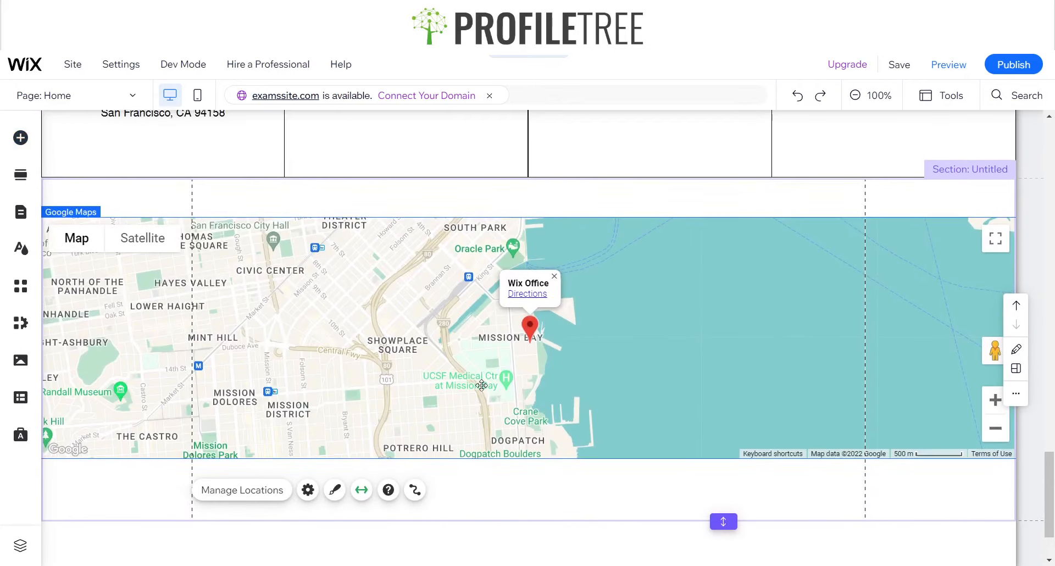
{"action": "left_click_drag", "start_coordinate": [467, 385], "coordinate": [463, 346]}
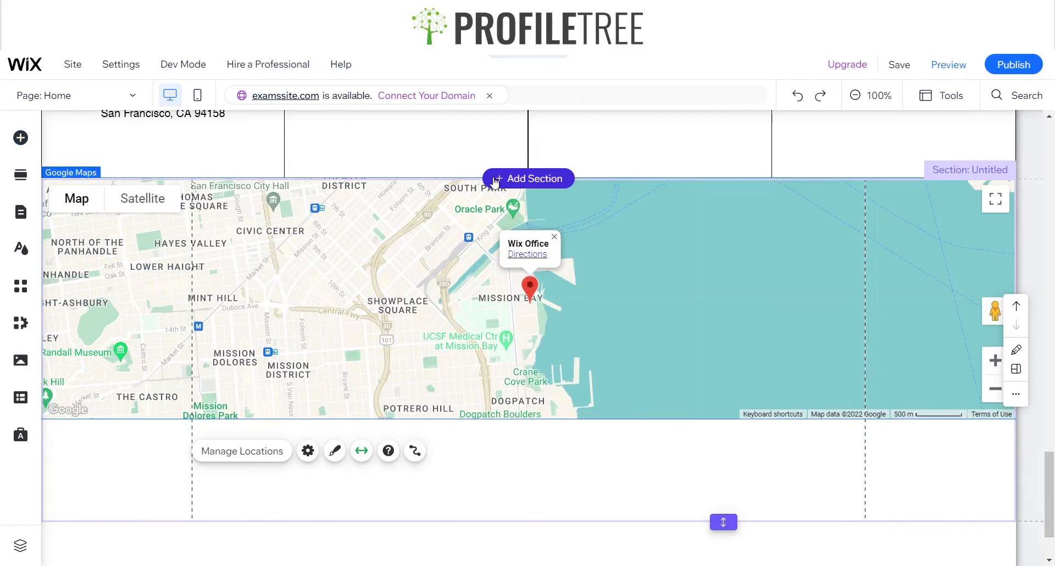
Shorten the map and trim the empty space beneath it so its section ends at the map's lower edge
{"action": "left_click_drag", "start_coordinate": [718, 523], "coordinate": [709, 427]}
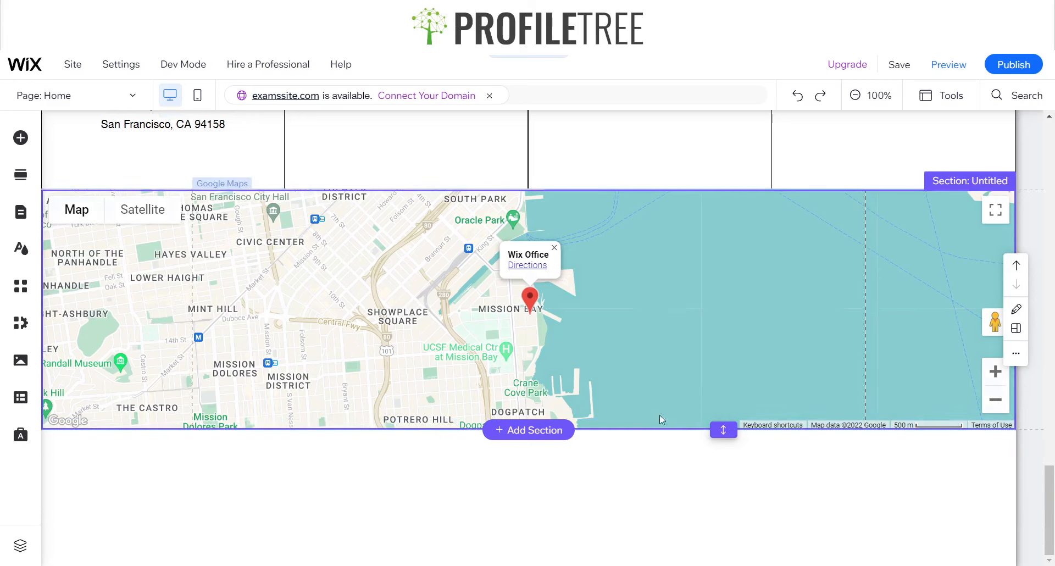
{"action": "left_click", "coordinate": [628, 376]}
{"action": "left_click_drag", "start_coordinate": [620, 430], "coordinate": [593, 544]}
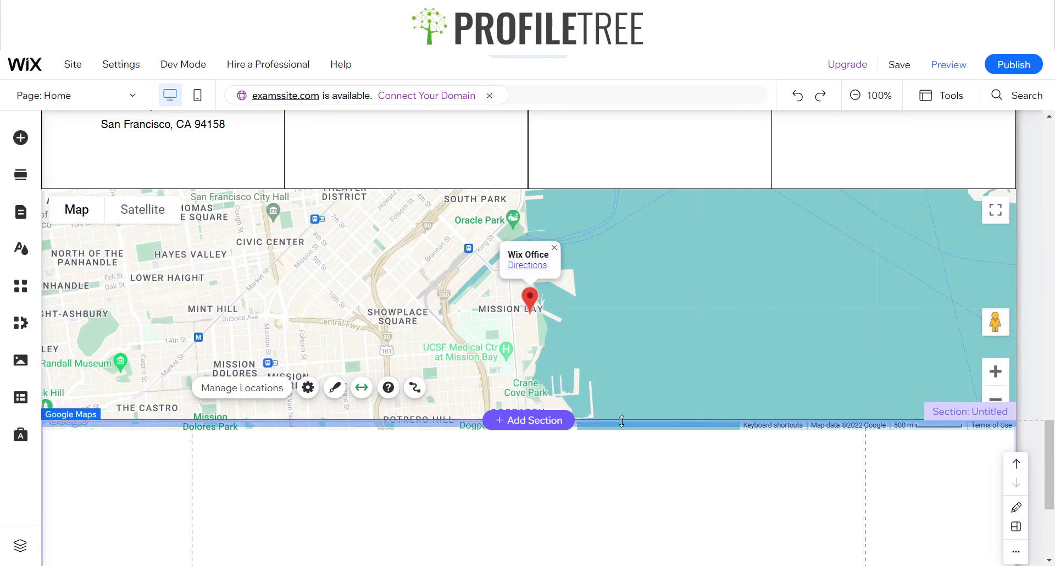
{"action": "mouse_move", "coordinate": [625, 424]}
{"action": "left_mouse_down"}
{"action": "mouse_move", "coordinate": [620, 403]}
{"action": "mouse_move", "coordinate": [614, 446]}
{"action": "mouse_move", "coordinate": [611, 413]}
{"action": "left_mouse_up"}
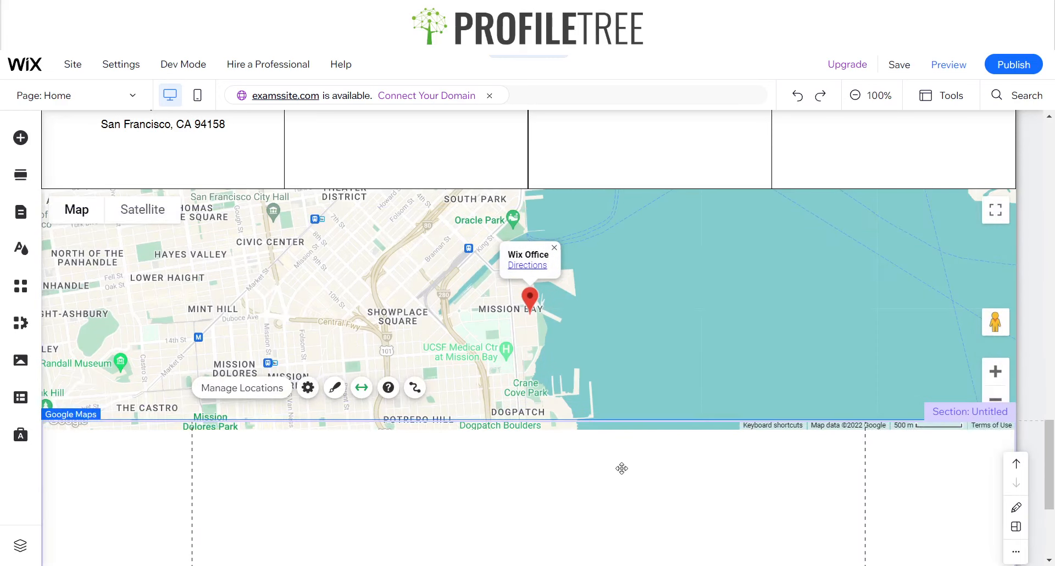
{"action": "left_click", "coordinate": [621, 467]}
{"action": "left_click_drag", "start_coordinate": [721, 421], "coordinate": [721, 421]}
{"action": "scroll", "coordinate": [721, 422], "scroll_direction": "up", "scroll_amount": 3}
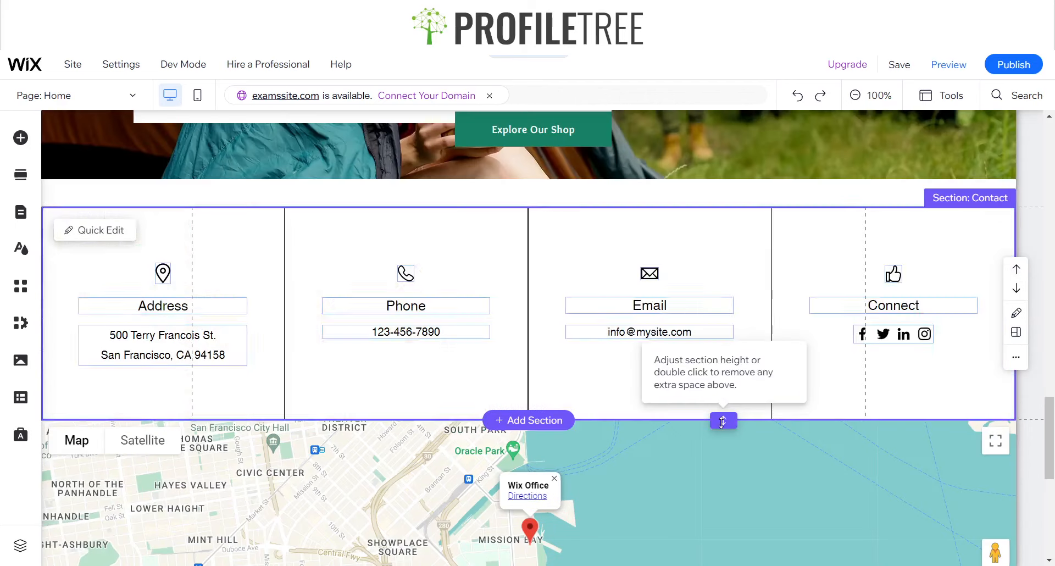
{"action": "scroll", "coordinate": [632, 473], "scroll_direction": "down", "scroll_amount": 2}
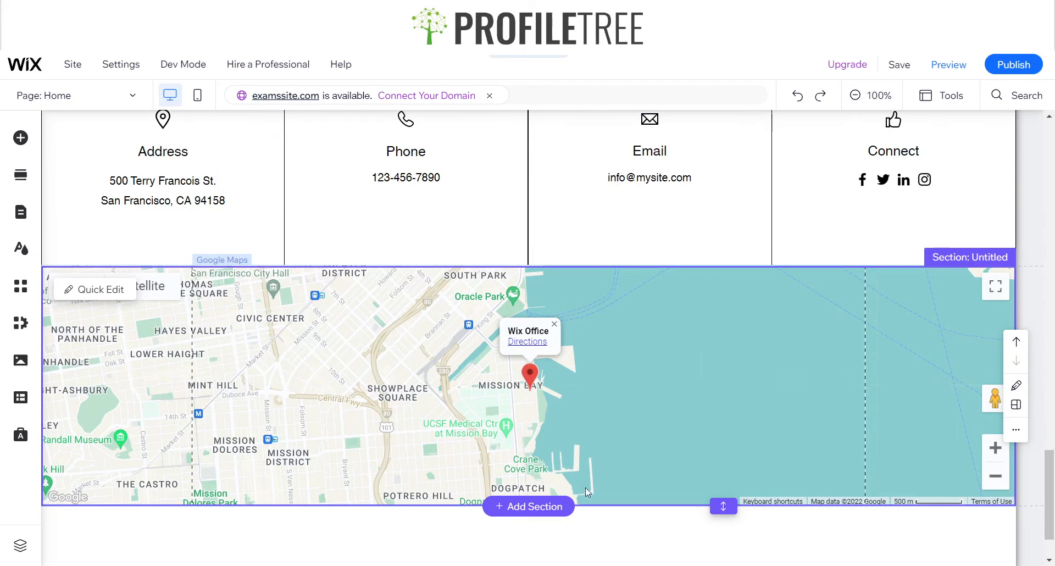
{"action": "left_click", "coordinate": [590, 504]}
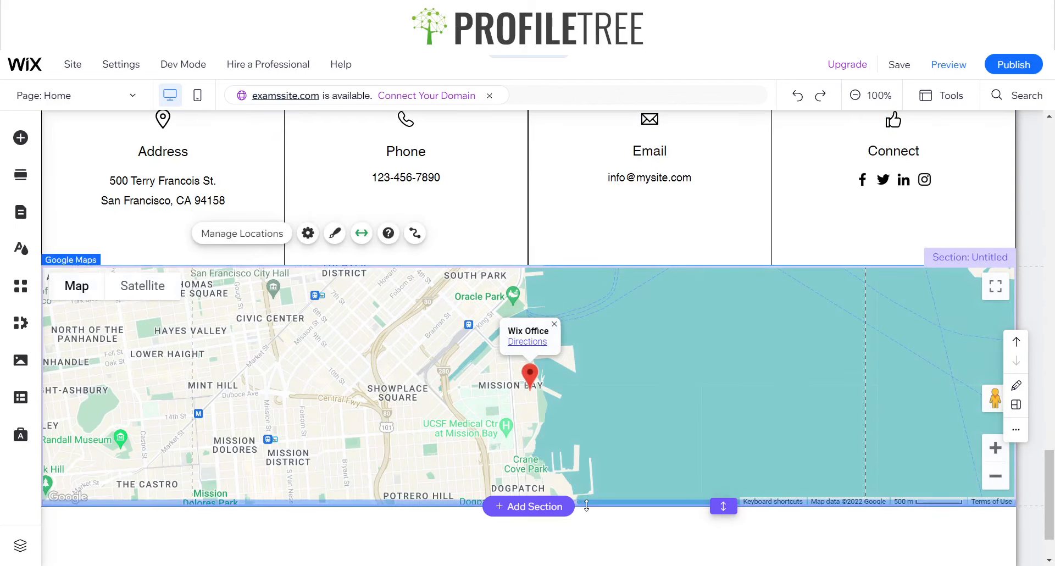
{"action": "left_click_drag", "start_coordinate": [586, 500], "coordinate": [584, 418]}
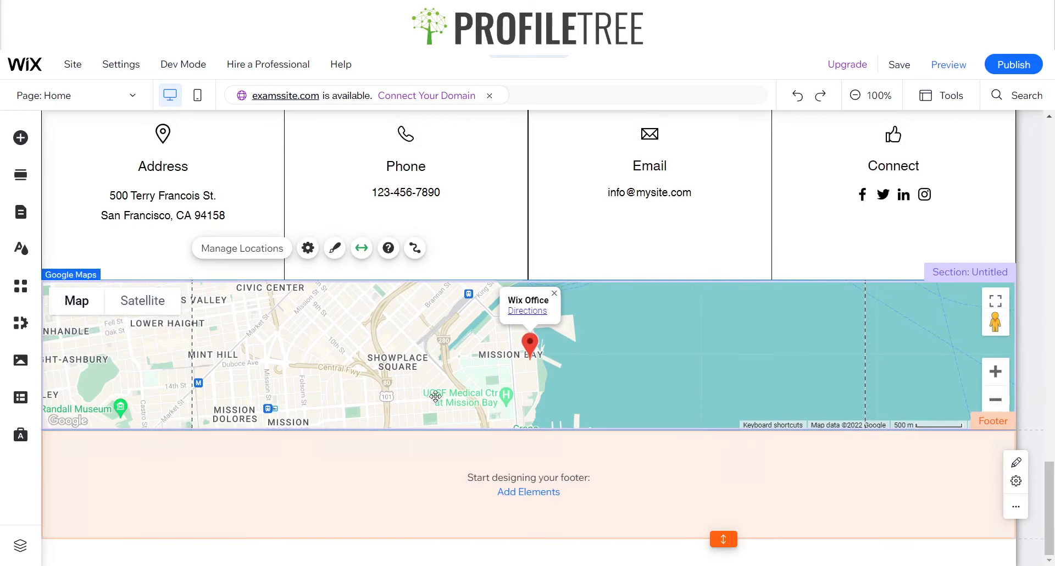
Set the title of the map's location to "Nature NI"
{"action": "scroll", "coordinate": [362, 334], "scroll_direction": "up", "scroll_amount": 1}
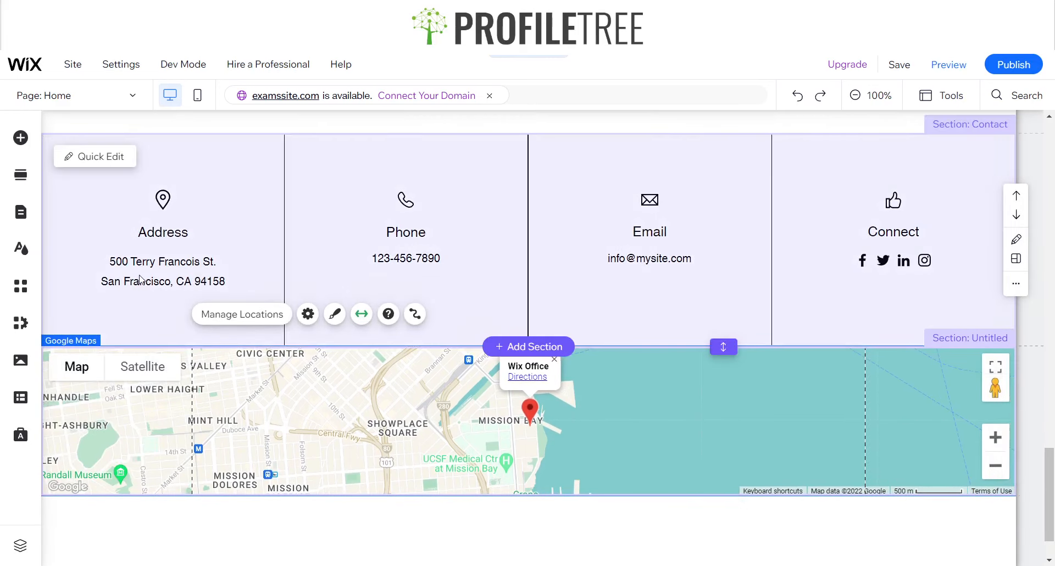
{"action": "left_click", "coordinate": [139, 279]}
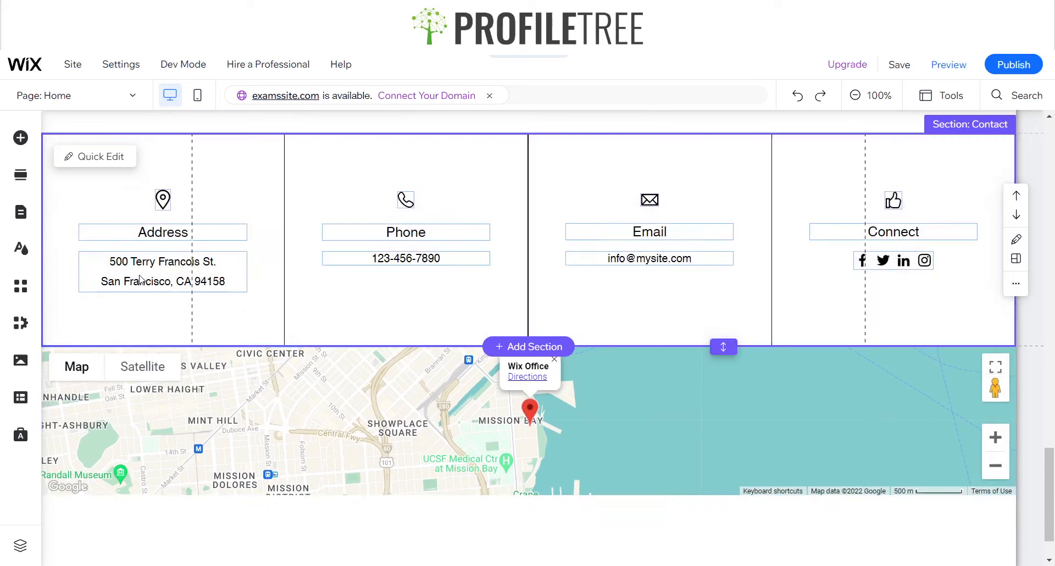
{"action": "left_click", "coordinate": [175, 278]}
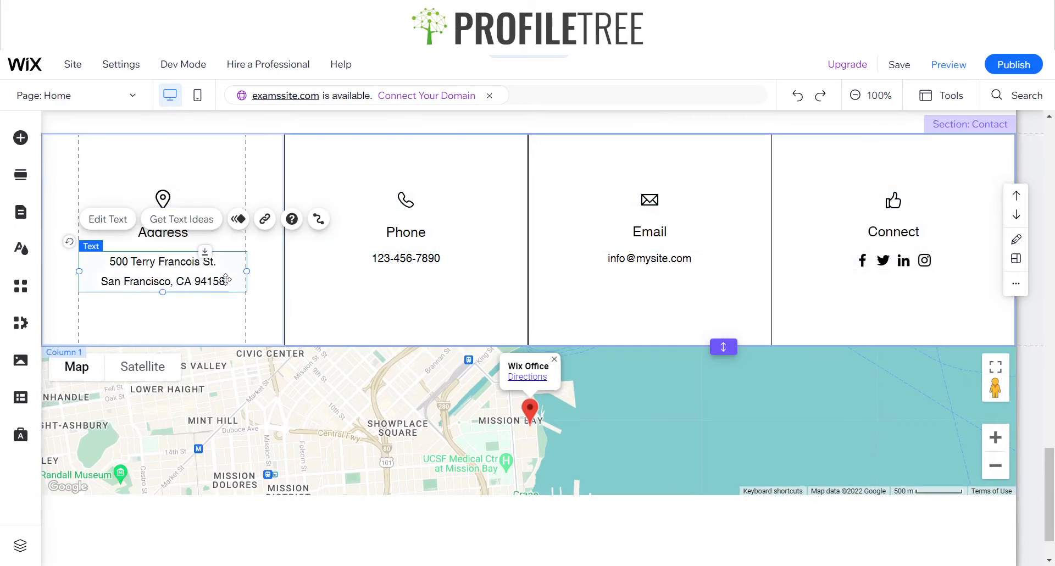
{"action": "left_click", "coordinate": [522, 380]}
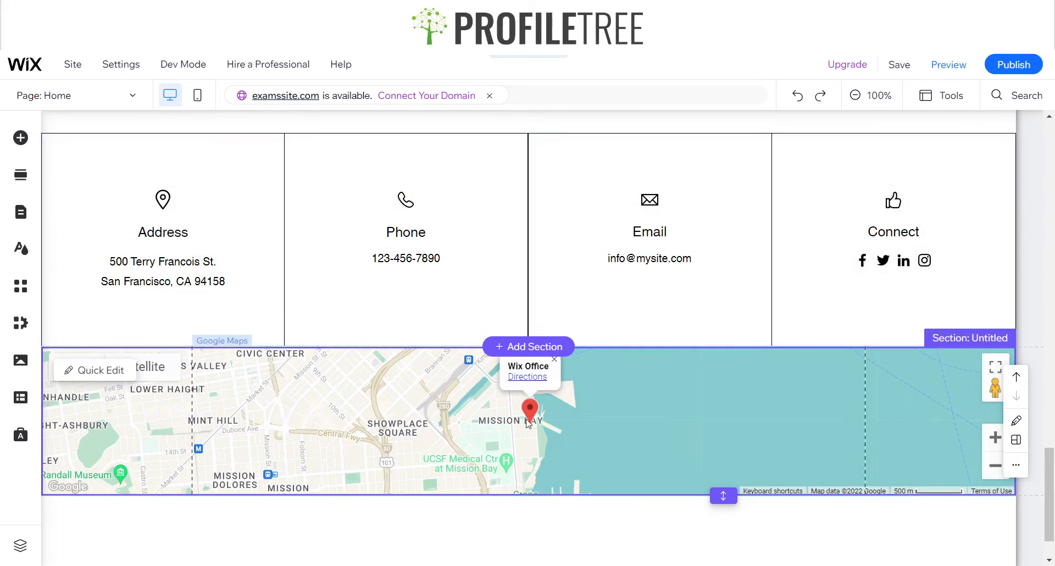
{"action": "left_click", "coordinate": [515, 363]}
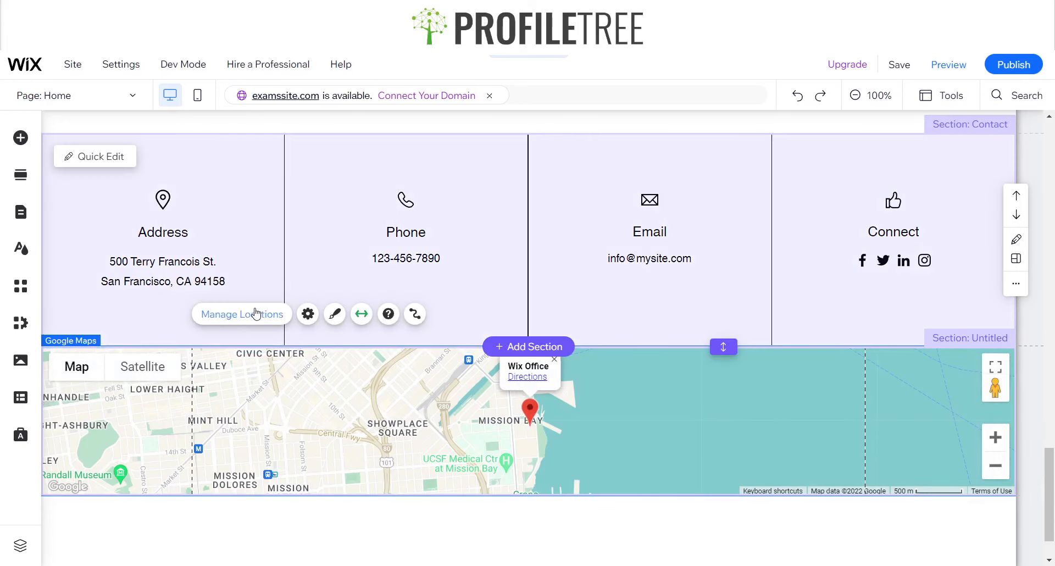
{"action": "left_click", "coordinate": [256, 314]}
{"action": "left_click", "coordinate": [854, 365]}
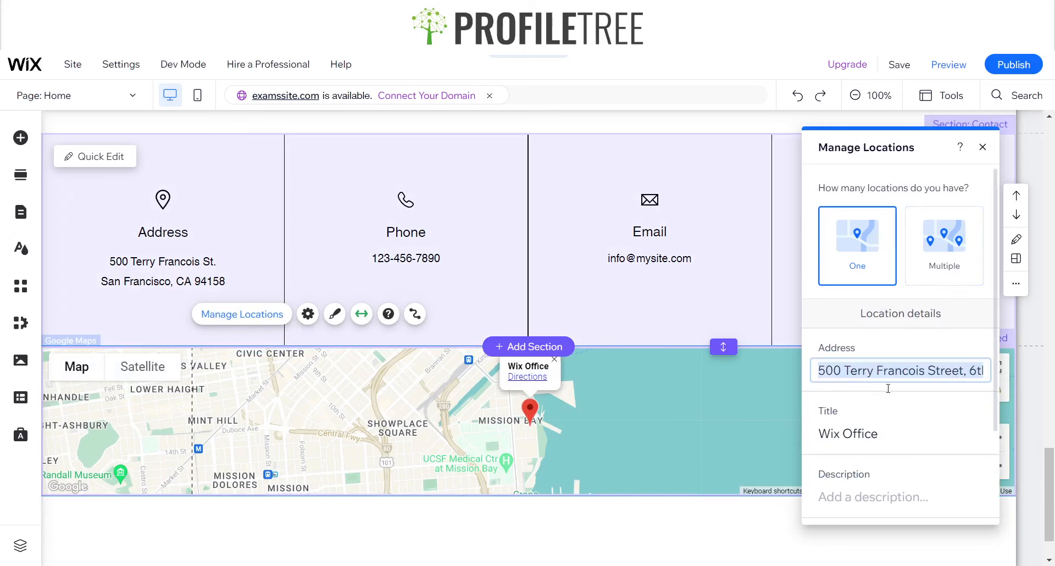
{"action": "left_click", "coordinate": [888, 443]}
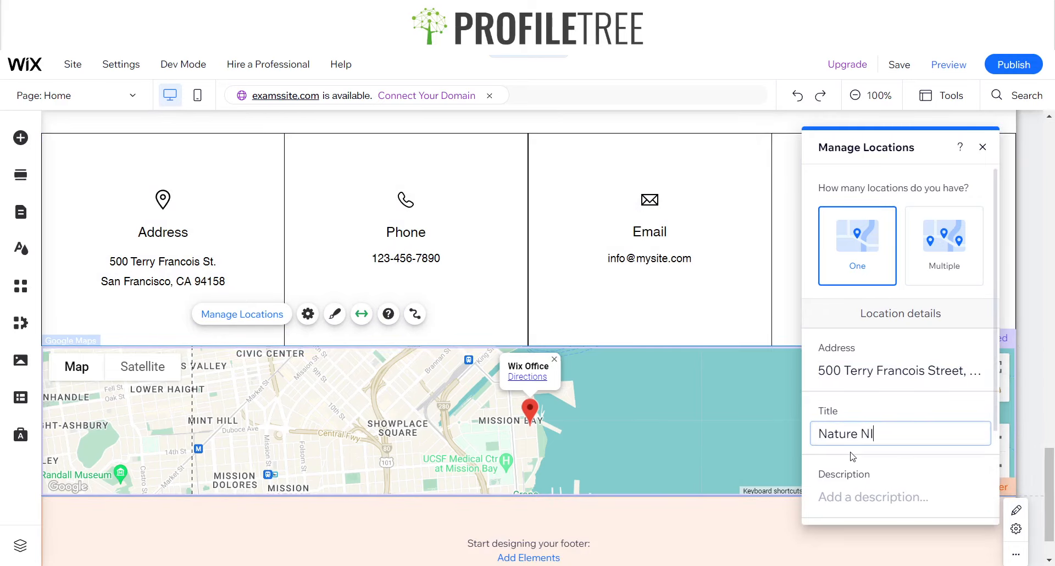
{"action": "left_click", "coordinate": [852, 455]}
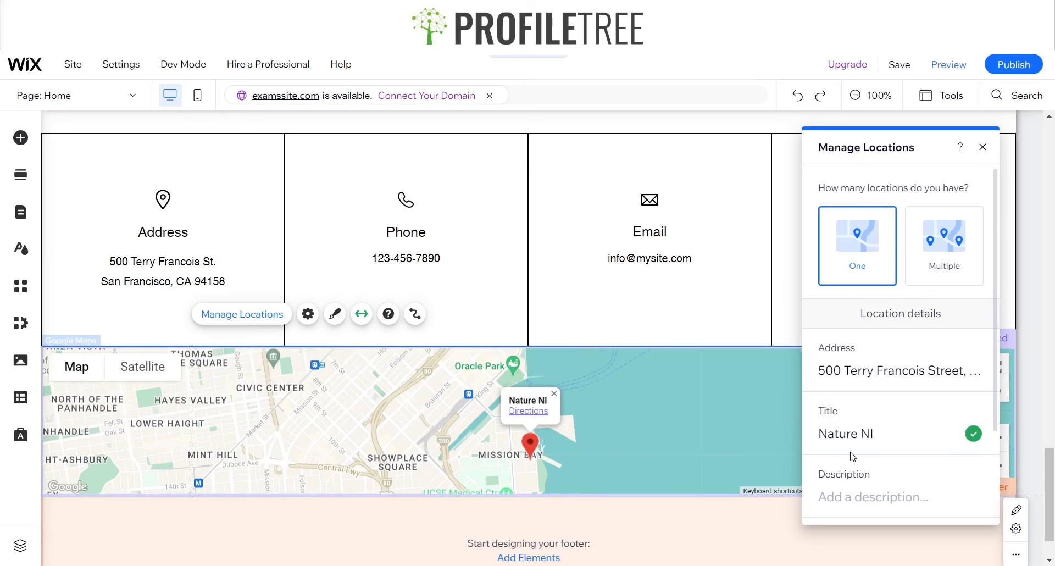
{"action": "left_click", "coordinate": [982, 146]}
Look through the page, then examine the map location's description and link options without adding a link
{"action": "scroll", "coordinate": [544, 338], "scroll_direction": "up", "scroll_amount": 10}
{"action": "scroll", "coordinate": [545, 336], "scroll_direction": "up", "scroll_amount": 3}
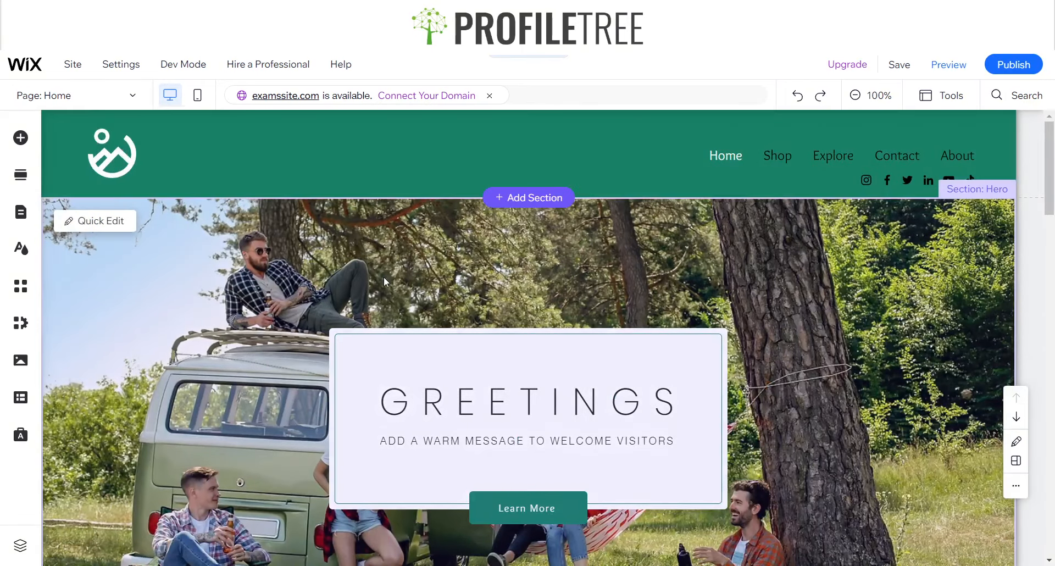
{"action": "scroll", "coordinate": [383, 276], "scroll_direction": "down", "scroll_amount": 12}
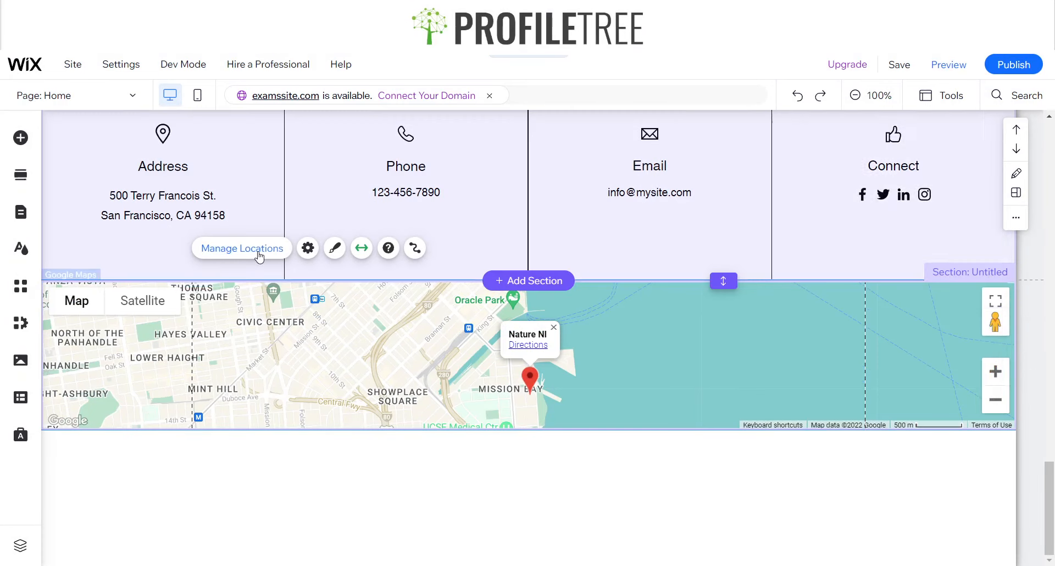
{"action": "left_click", "coordinate": [259, 247]}
{"action": "scroll", "coordinate": [971, 449], "scroll_direction": "down", "scroll_amount": 2}
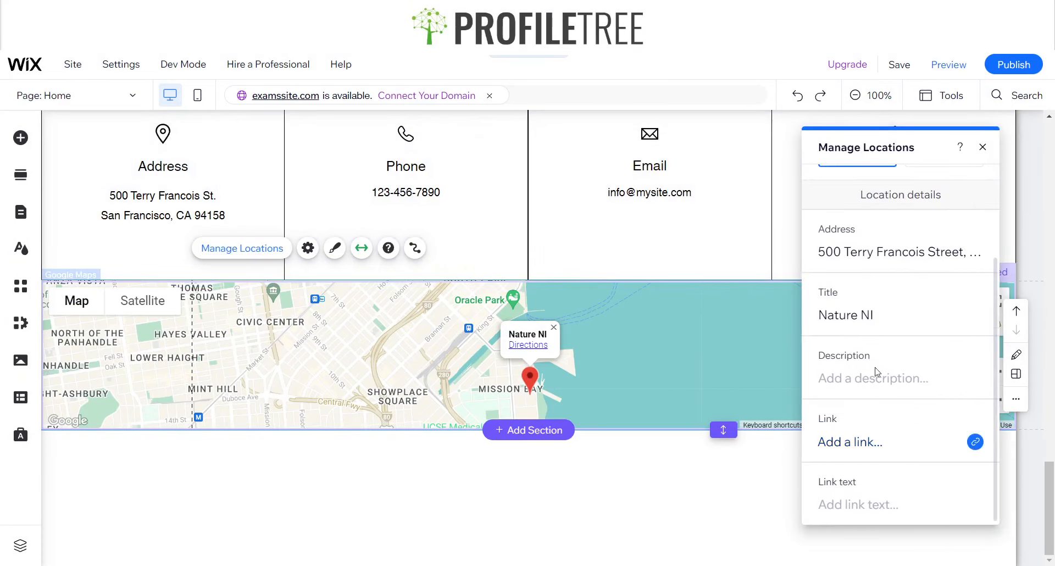
{"action": "left_click", "coordinate": [862, 442]}
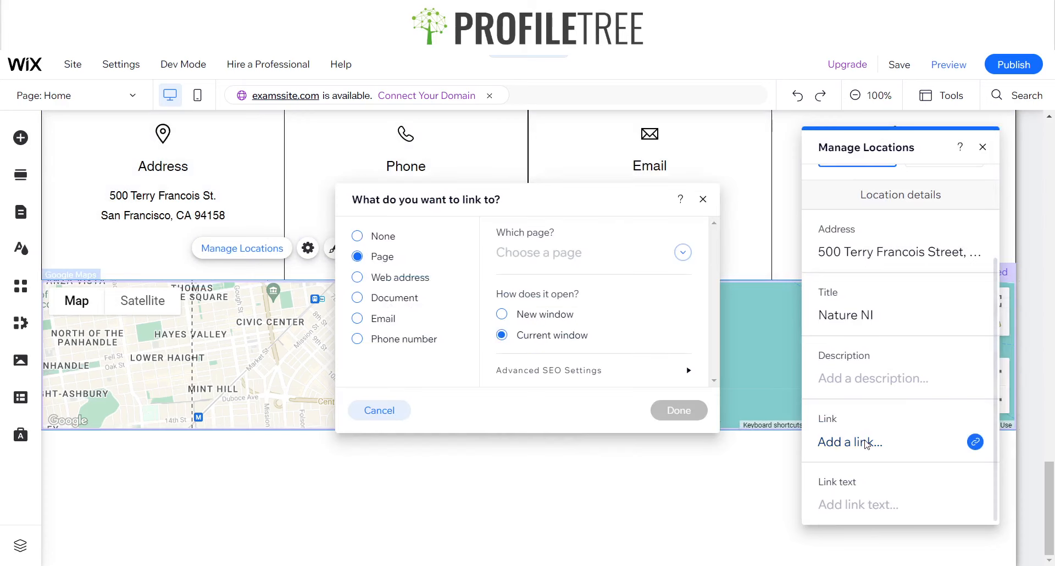
{"action": "left_click", "coordinate": [702, 200]}
Switch the map's location setting to Multiple without adding another location
{"action": "scroll", "coordinate": [926, 354], "scroll_direction": "up", "scroll_amount": 1}
{"action": "scroll", "coordinate": [926, 354], "scroll_direction": "up", "scroll_amount": 2}
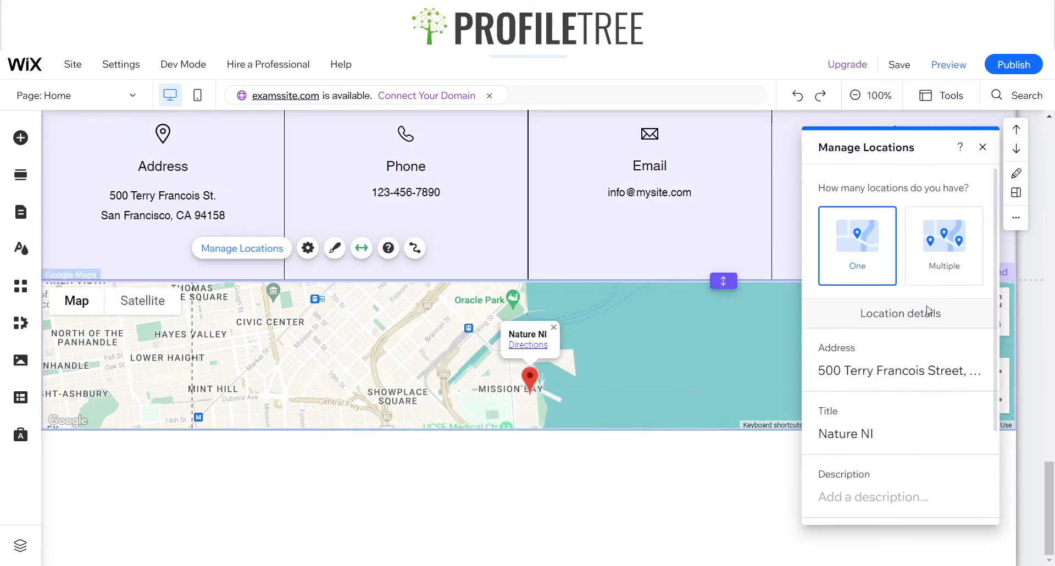
{"action": "left_click", "coordinate": [943, 242]}
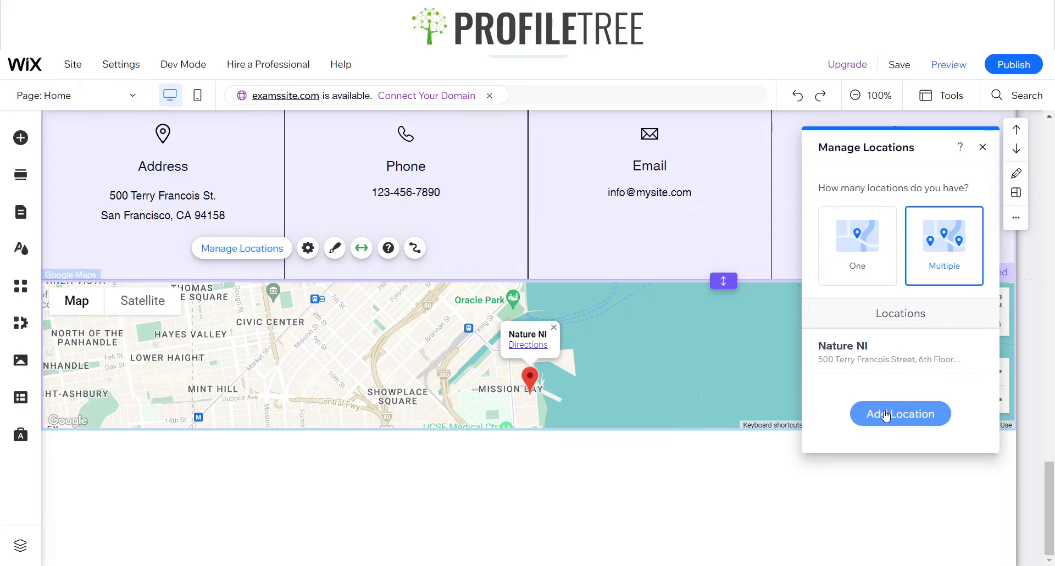
{"action": "left_click", "coordinate": [984, 147]}
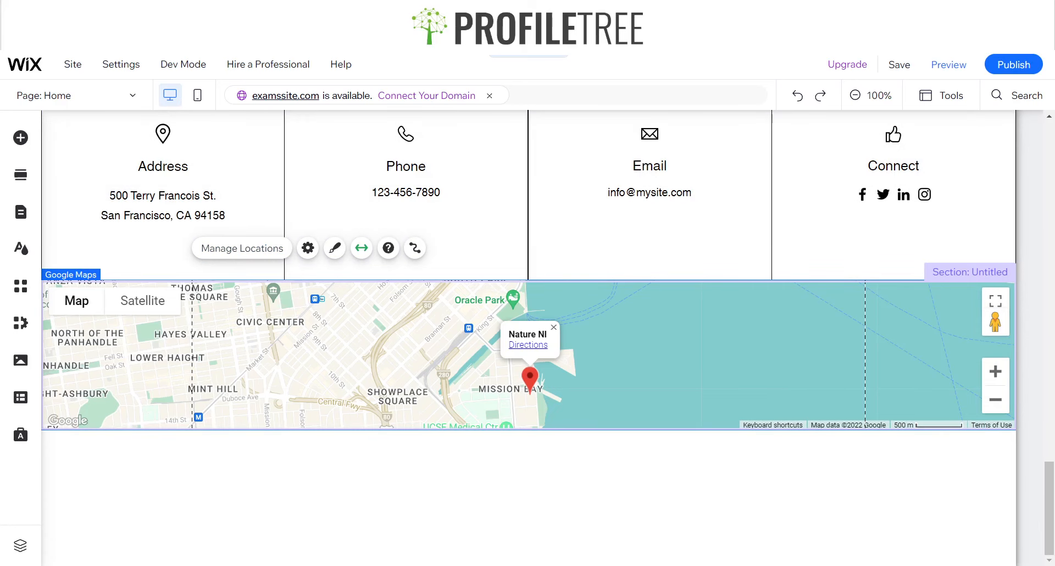
{"action": "scroll", "coordinate": [605, 404], "scroll_direction": "up", "scroll_amount": 15}
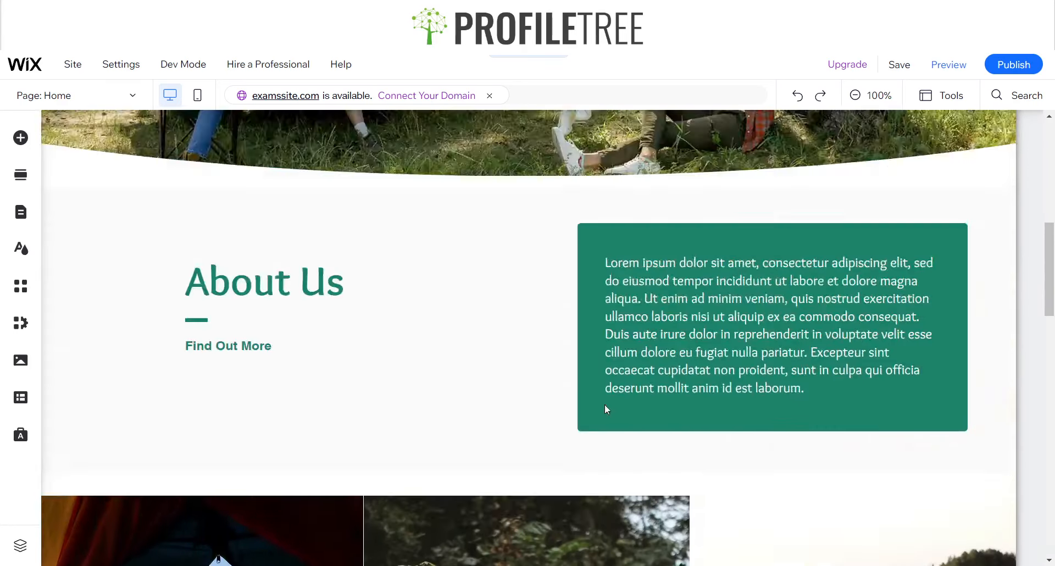
Look over the page from header to footer and check the footer's element choices without adding anything
{"action": "scroll", "coordinate": [604, 404], "scroll_direction": "up", "scroll_amount": 10}
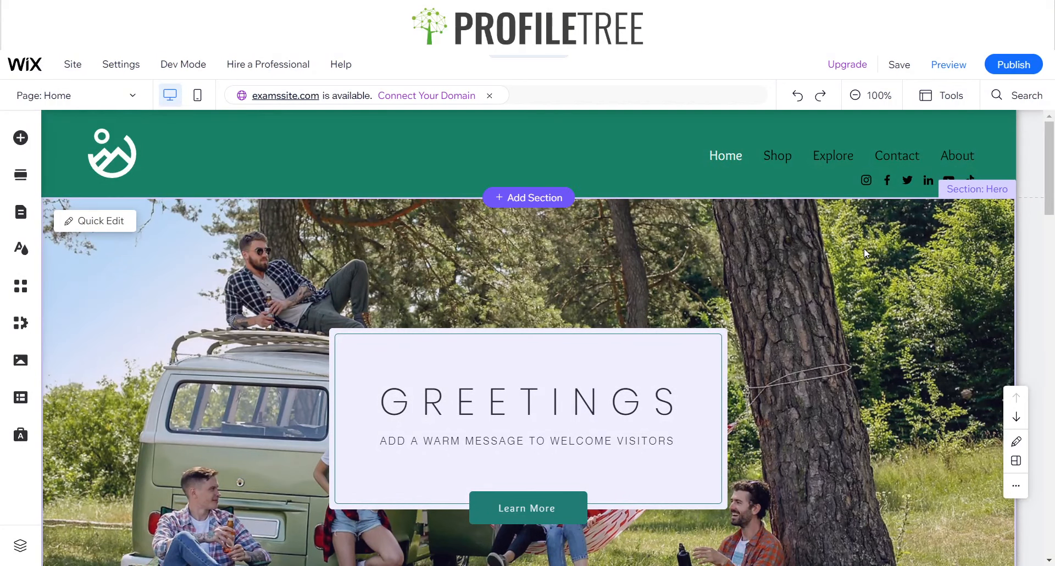
{"action": "scroll", "coordinate": [864, 253], "scroll_direction": "down", "scroll_amount": 20}
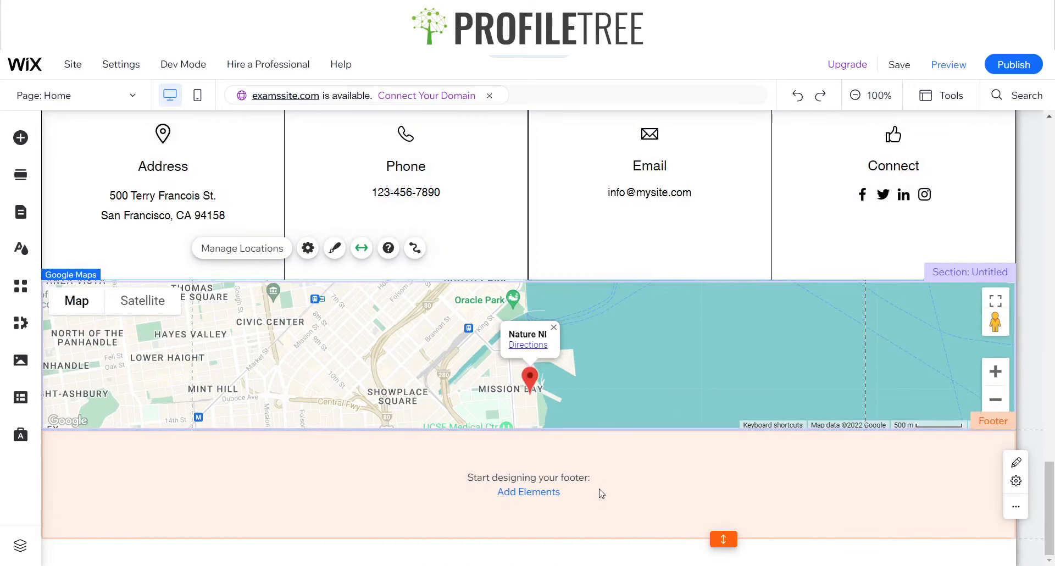
{"action": "left_click", "coordinate": [674, 496]}
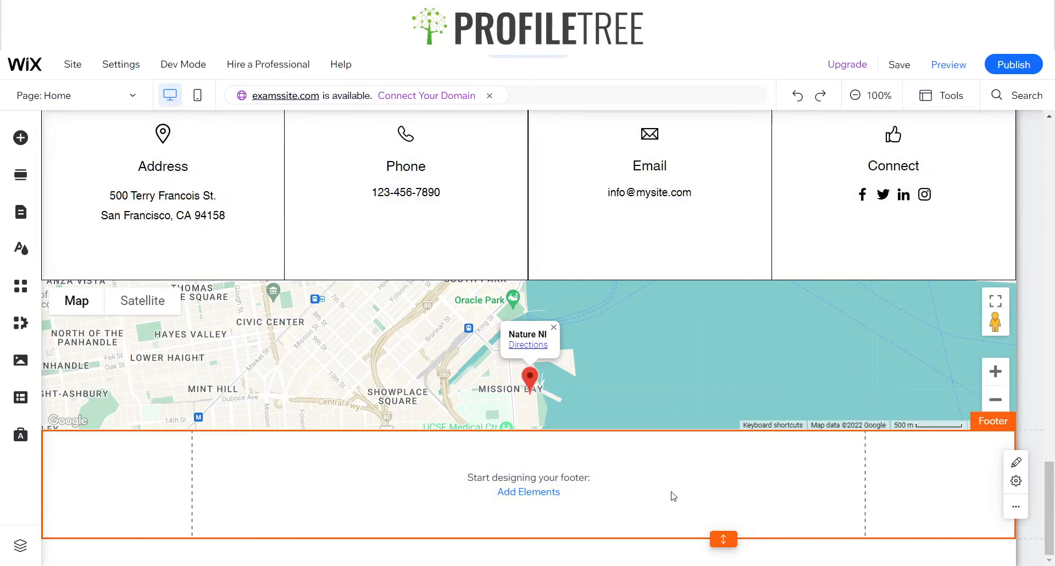
{"action": "left_click", "coordinate": [533, 494]}
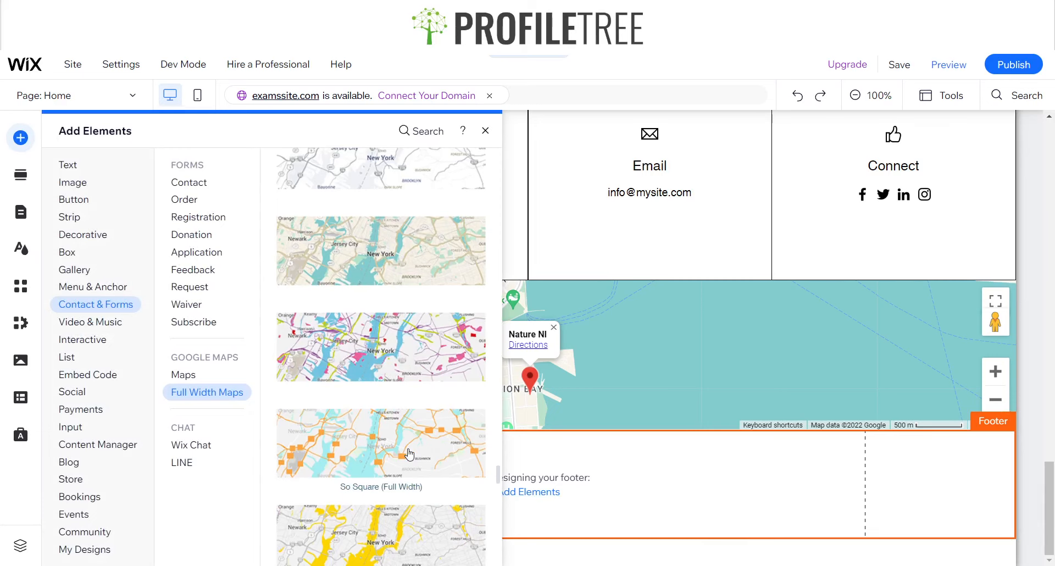
{"action": "left_click", "coordinate": [485, 131]}
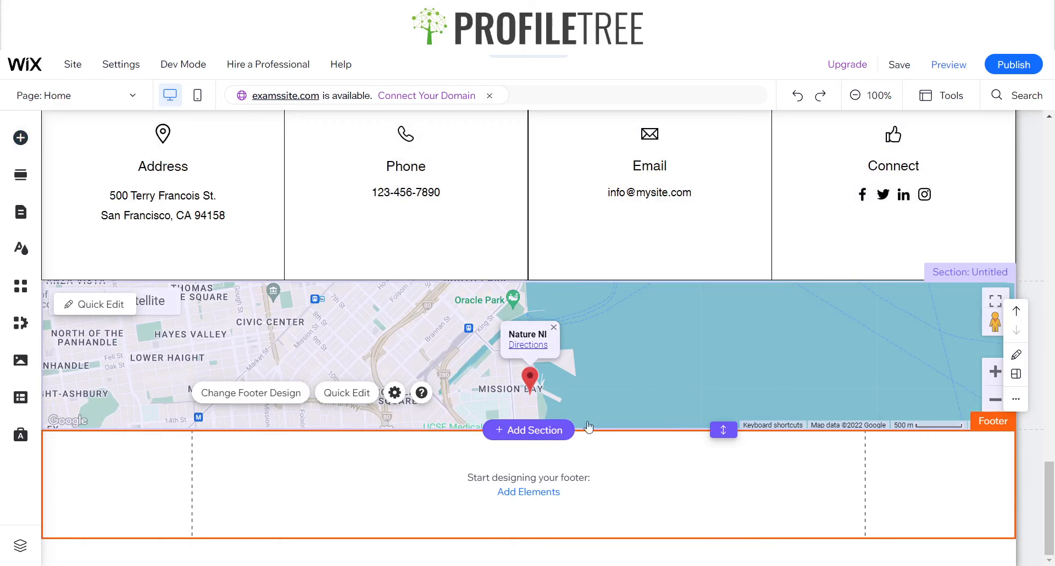
Extend the map's section slightly downward to leave a thin empty band between the map and the footer
{"action": "left_click_drag", "start_coordinate": [723, 429], "coordinate": [720, 454]}
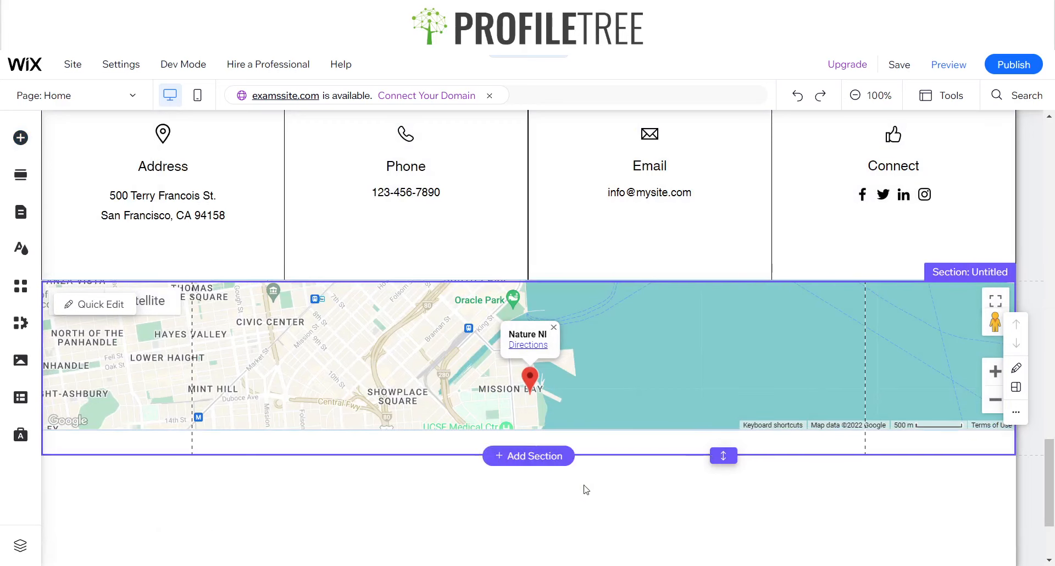
{"action": "scroll", "coordinate": [586, 490], "scroll_direction": "down", "scroll_amount": 1}
{"action": "left_click", "coordinate": [635, 470]}
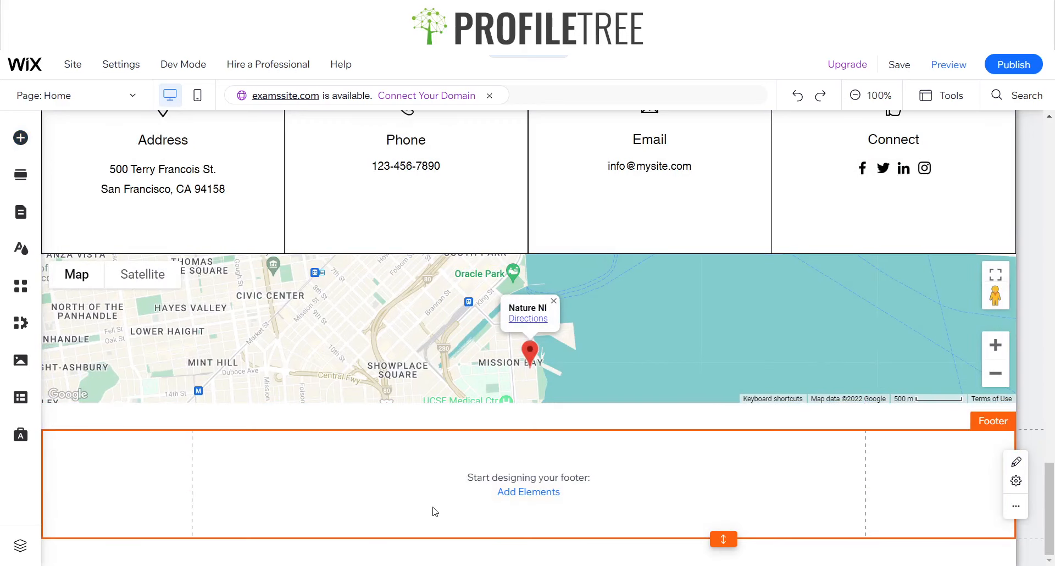
{"action": "left_click", "coordinate": [407, 313]}
Add the plain white Classic strip to the empty footer below the map
{"action": "left_click", "coordinate": [516, 465]}
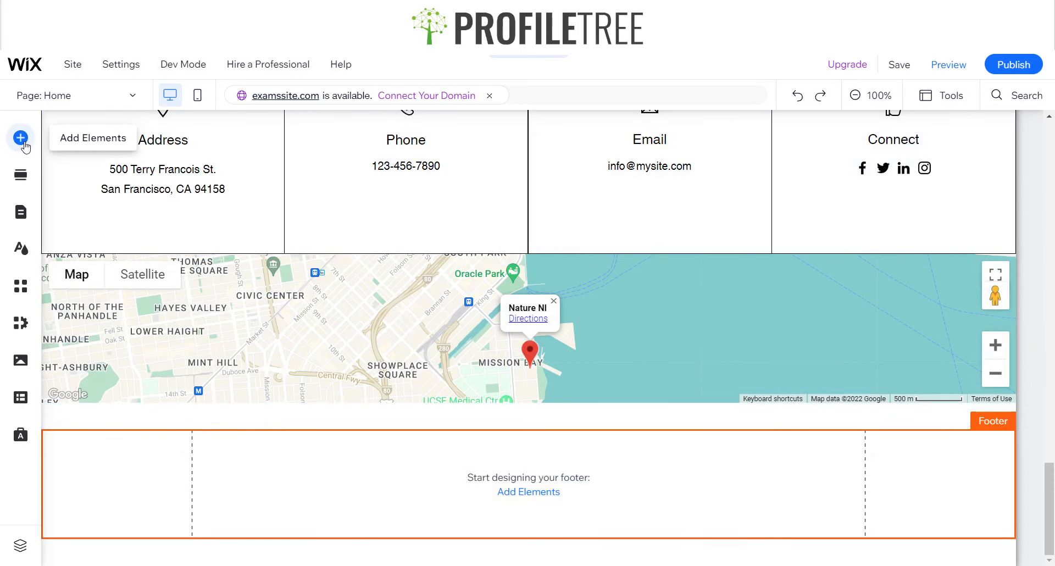
{"action": "left_click", "coordinate": [22, 139]}
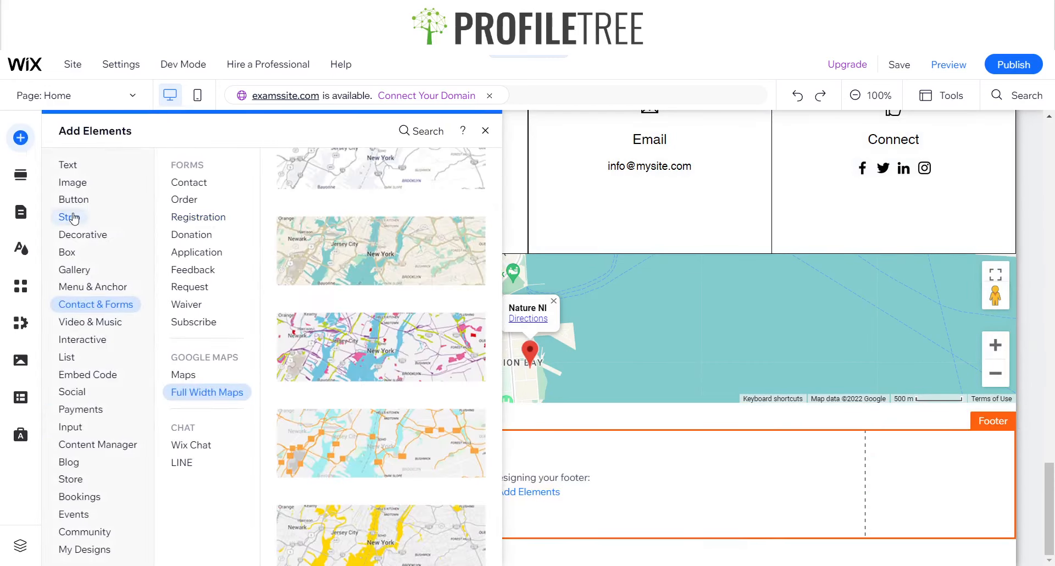
{"action": "mouse_move", "coordinate": [75, 219]}
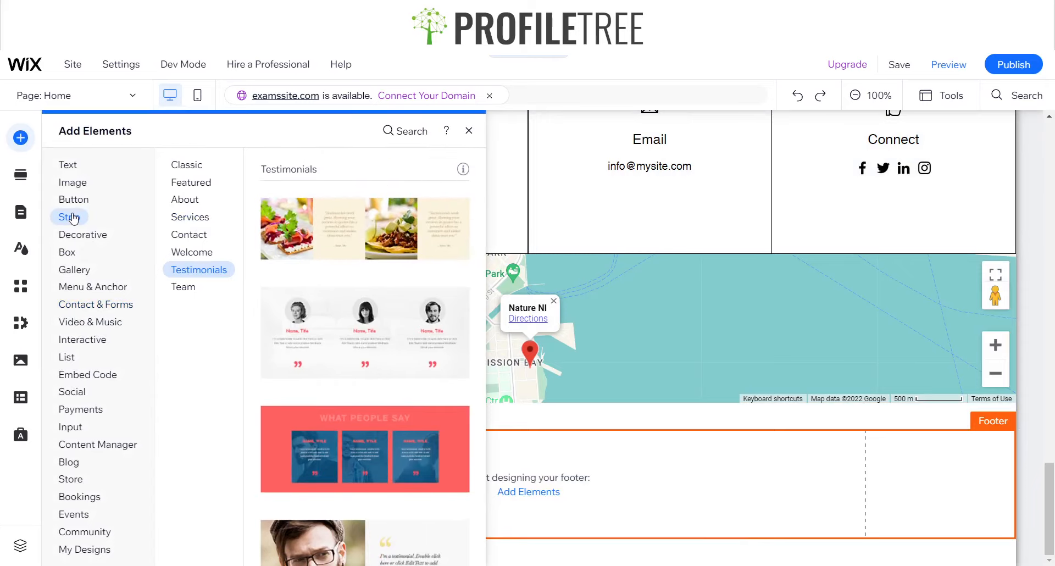
{"action": "left_click", "coordinate": [190, 165]}
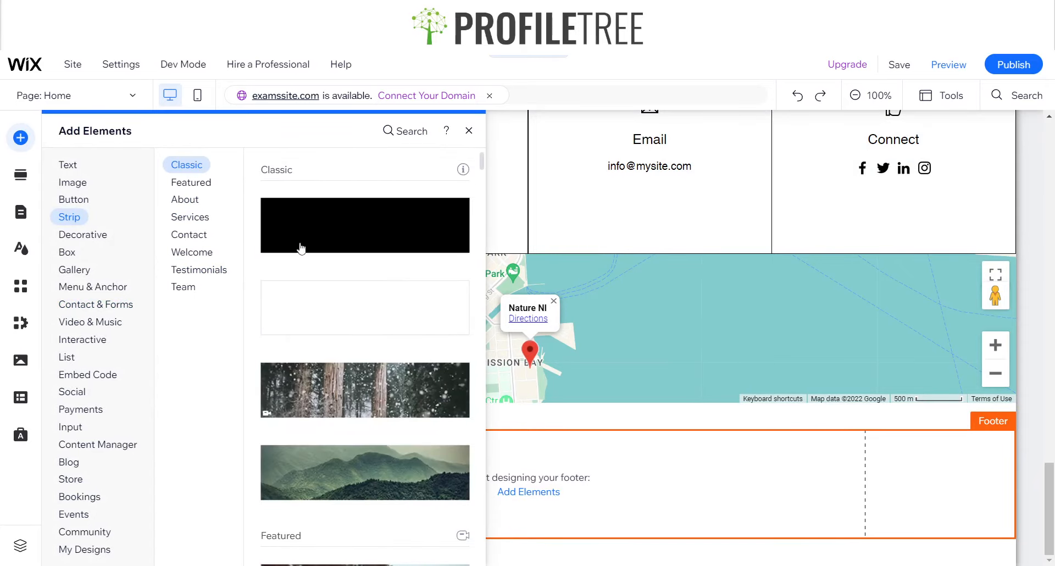
{"action": "left_click_drag", "start_coordinate": [312, 326], "coordinate": [460, 332]}
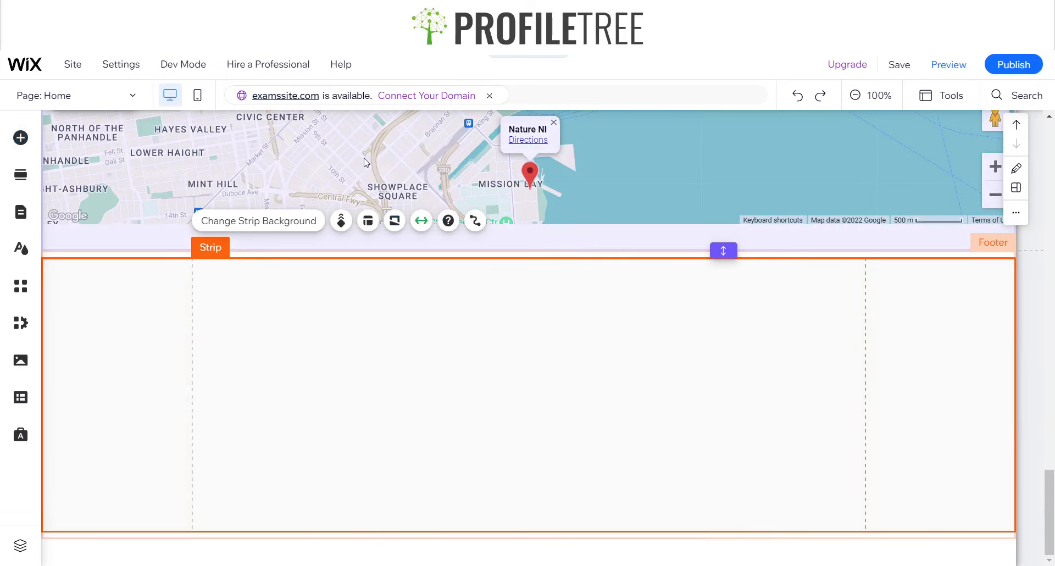
{"action": "left_click_drag", "start_coordinate": [364, 162], "coordinate": [358, 340]}
{"action": "left_click", "coordinate": [521, 399]}
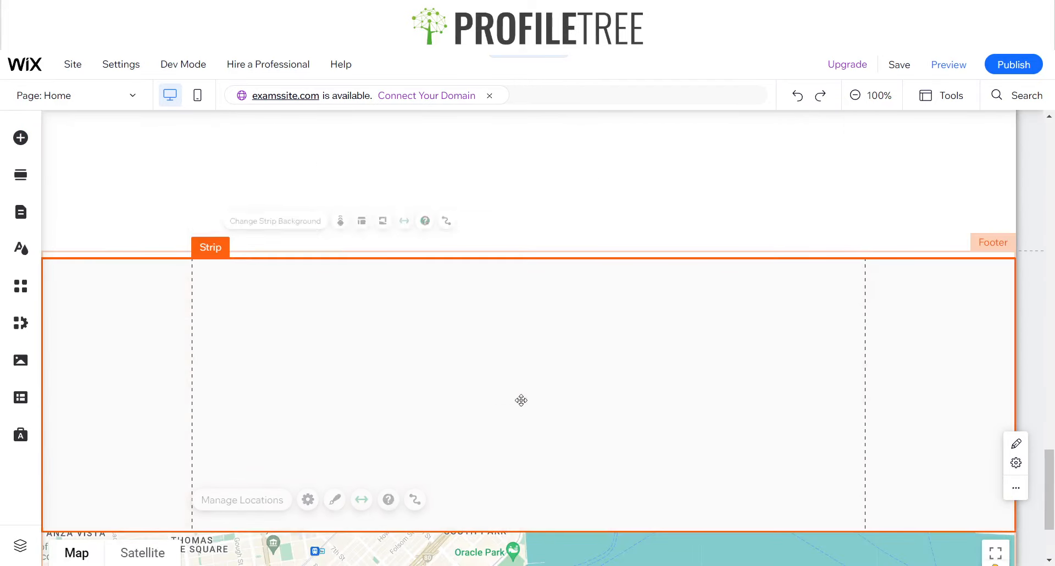
{"action": "scroll", "coordinate": [512, 459], "scroll_direction": "down", "scroll_amount": 3}
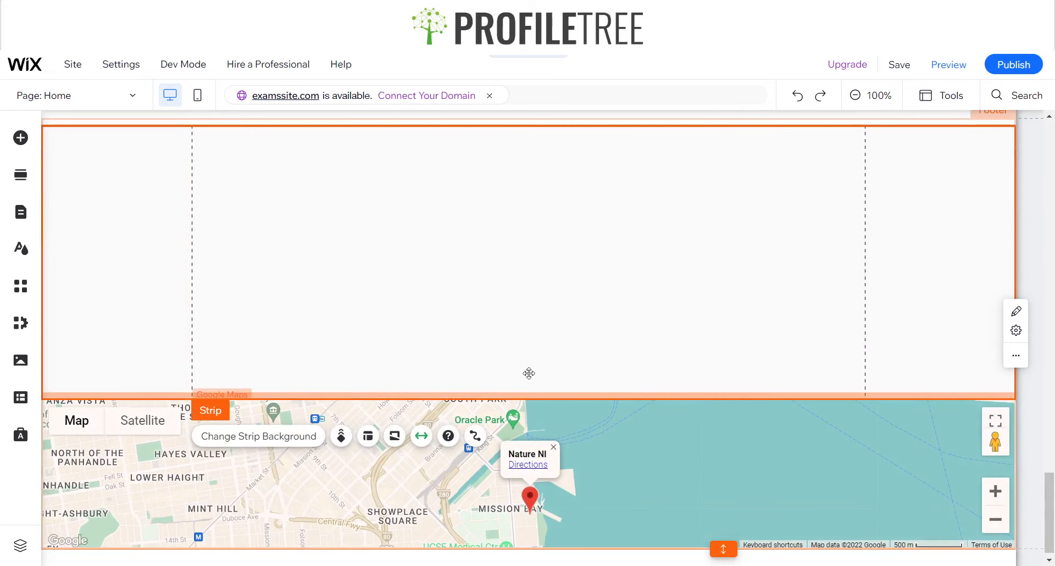
{"action": "mouse_move", "coordinate": [529, 373]}
{"action": "left_mouse_down"}
{"action": "mouse_move", "coordinate": [527, 233]}
{"action": "mouse_move", "coordinate": [490, 384]}
{"action": "left_mouse_up"}
{"action": "left_click", "coordinate": [82, 457]}
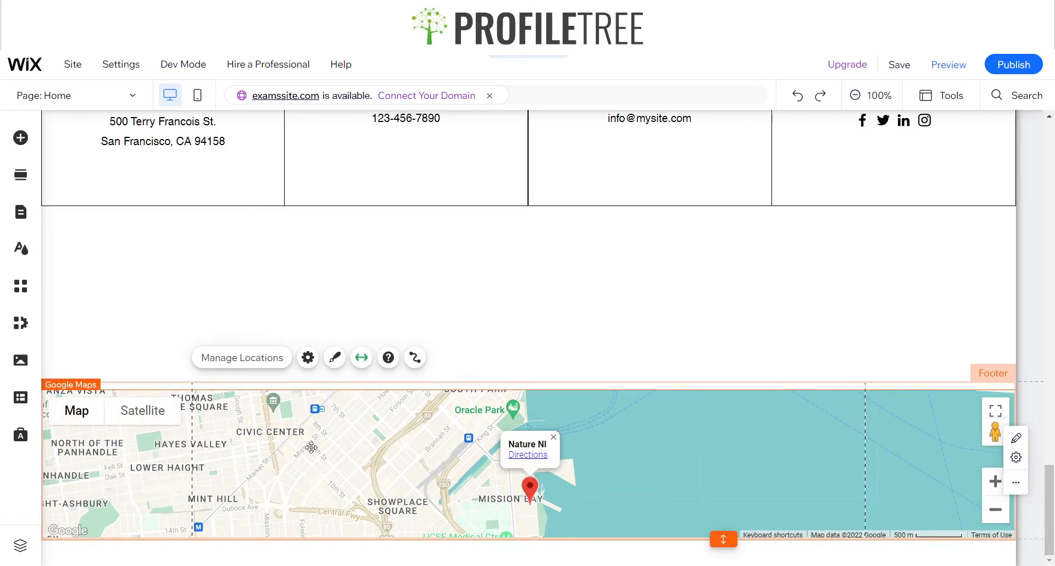
{"action": "key", "text": "ctrl+z"}
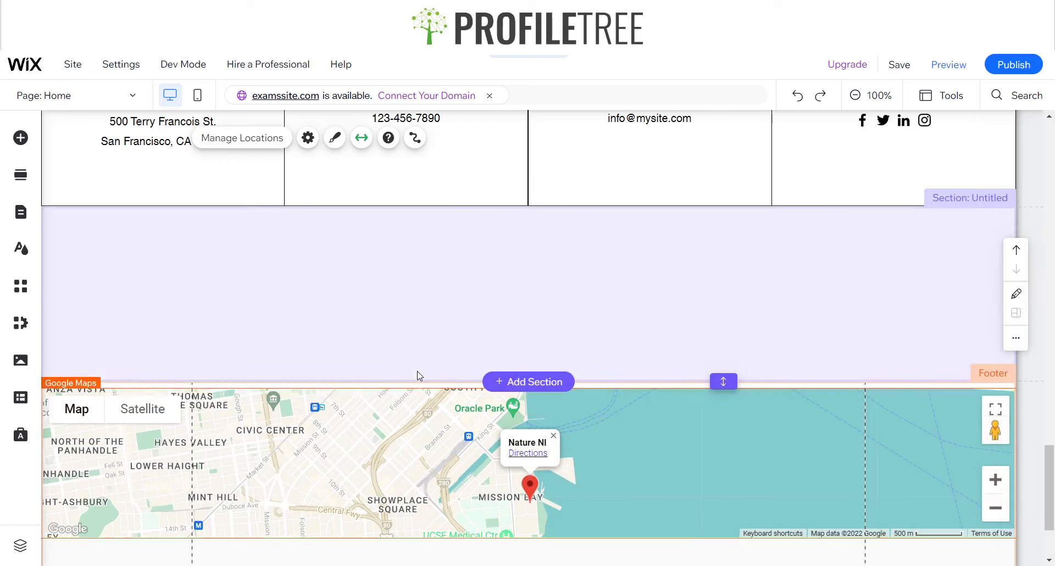
{"action": "key", "text": "ctrl+z"}
Add a second column to the layout of the footer's strip
{"action": "left_click", "coordinate": [402, 474]}
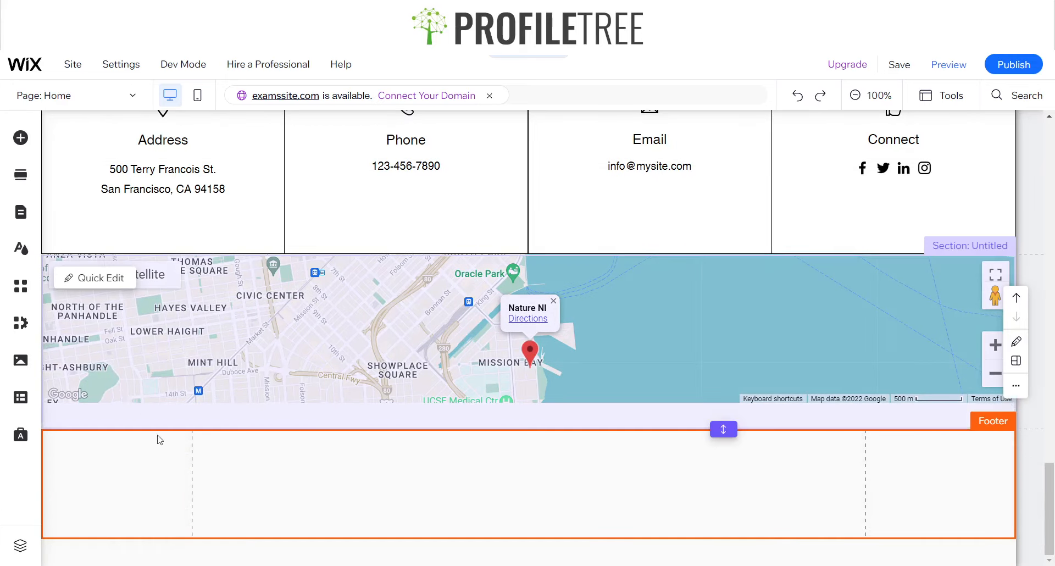
{"action": "left_click", "coordinate": [451, 454]}
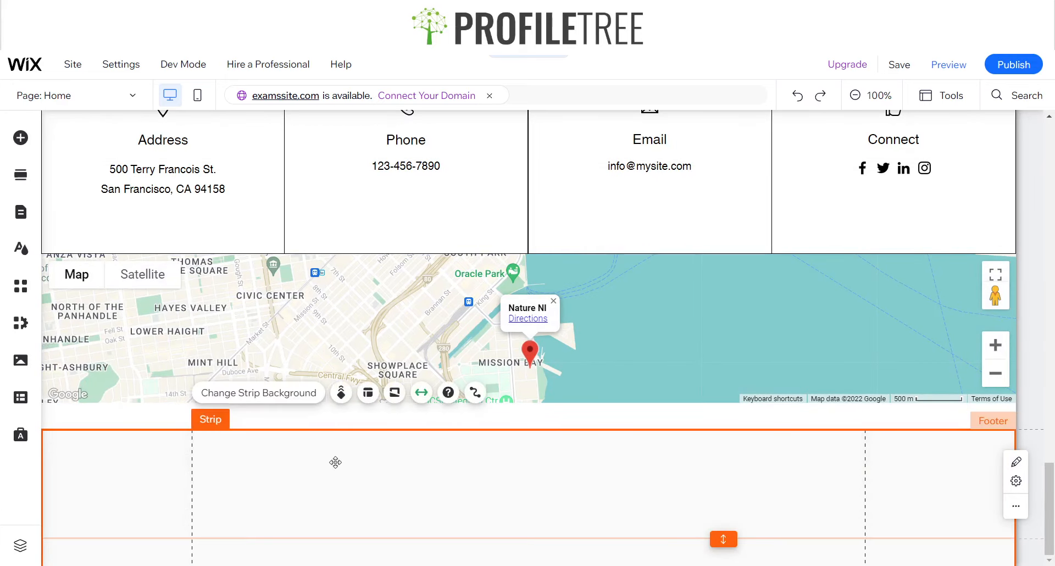
{"action": "left_click", "coordinate": [369, 393]}
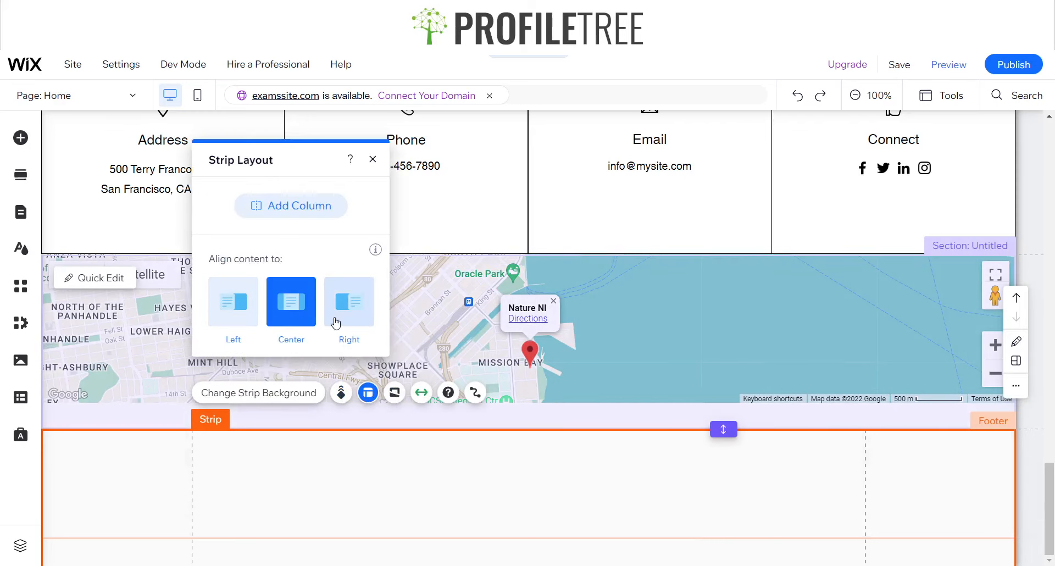
{"action": "left_click", "coordinate": [327, 206]}
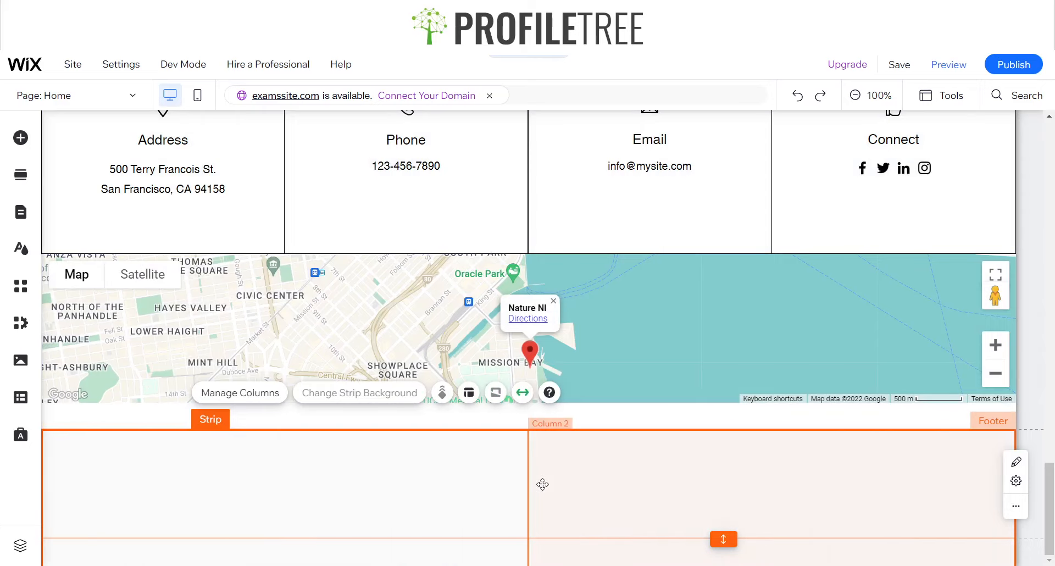
Move the map out of its section onto the footer's strip, aligned with the strip's upper edge
{"action": "left_click", "coordinate": [403, 324]}
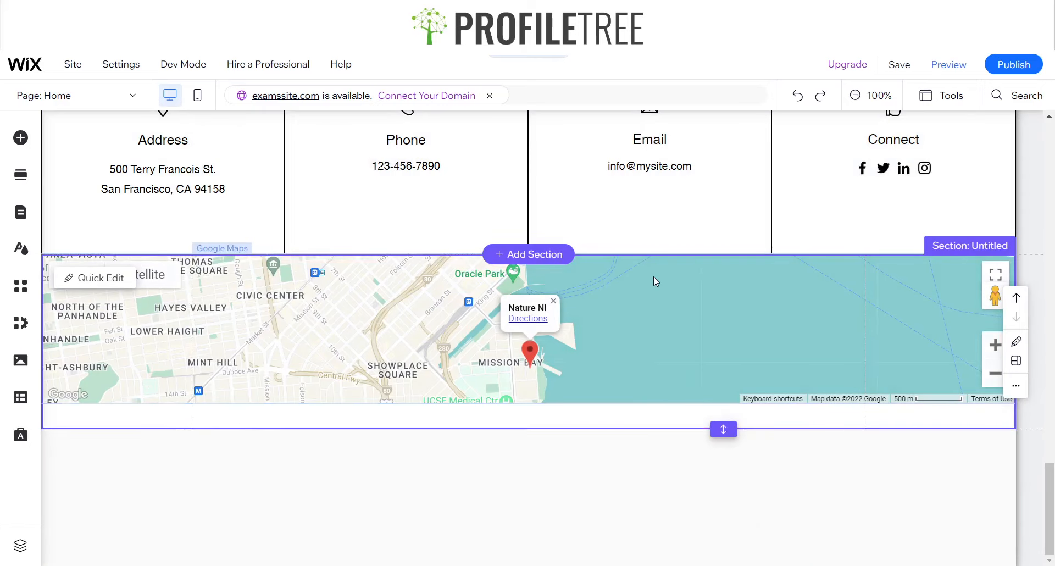
{"action": "left_click_drag", "start_coordinate": [423, 341], "coordinate": [643, 527]}
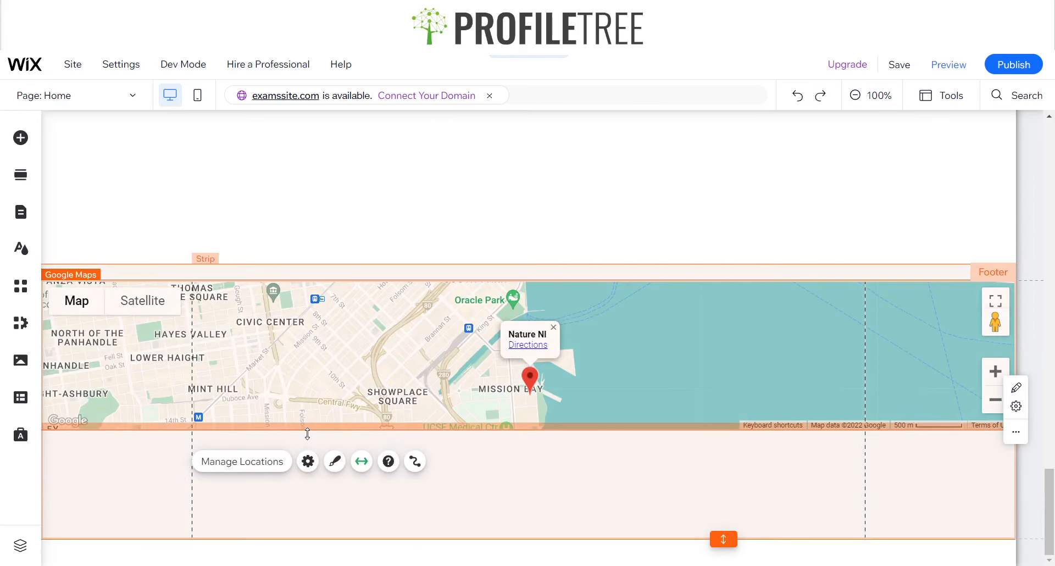
{"action": "left_click", "coordinate": [532, 491]}
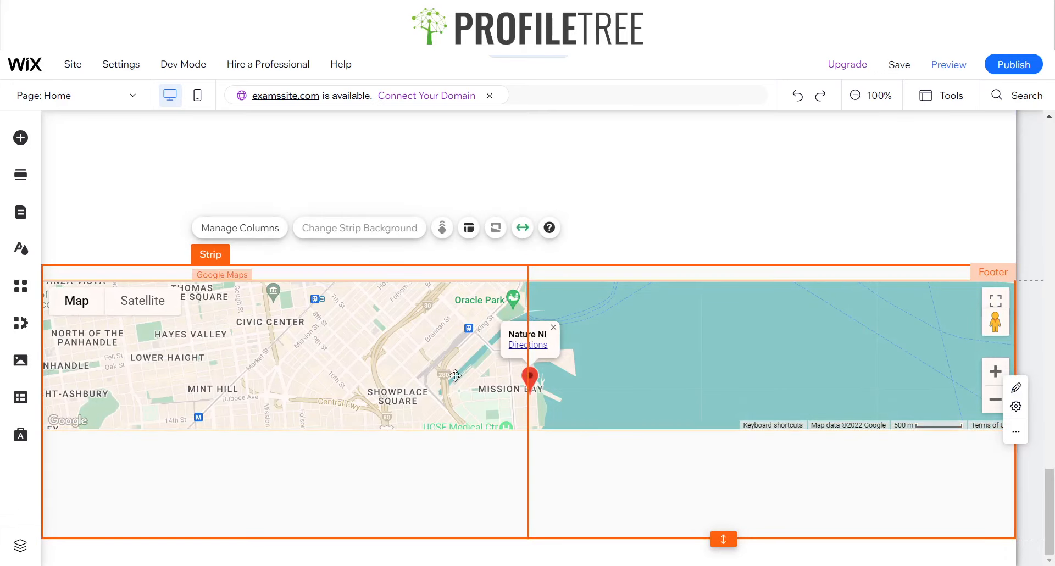
{"action": "left_click_drag", "start_coordinate": [455, 376], "coordinate": [427, 354]}
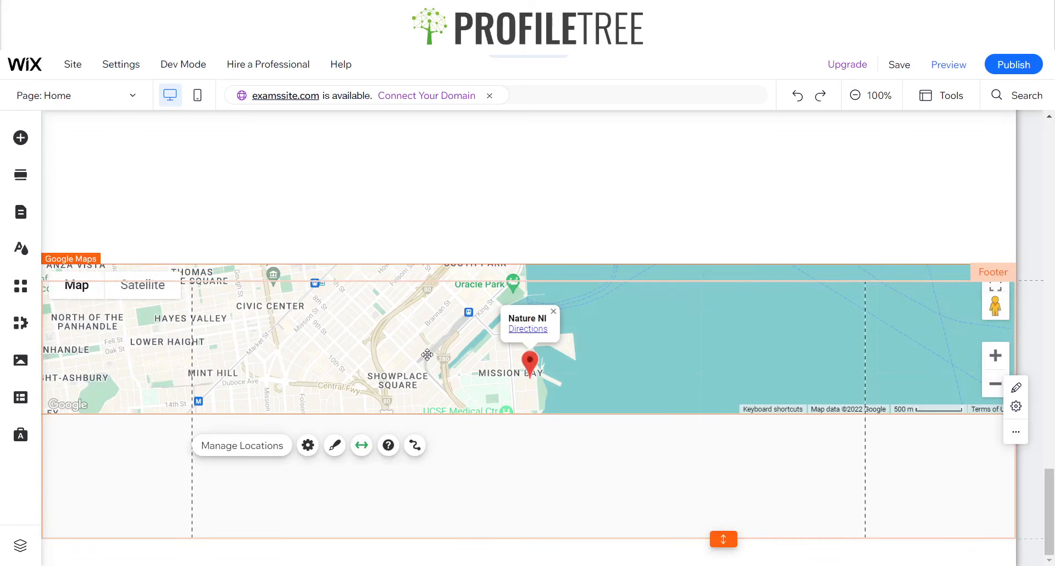
Remove the extra empty space from the section between the contact details and the footer
{"action": "left_click", "coordinate": [690, 446]}
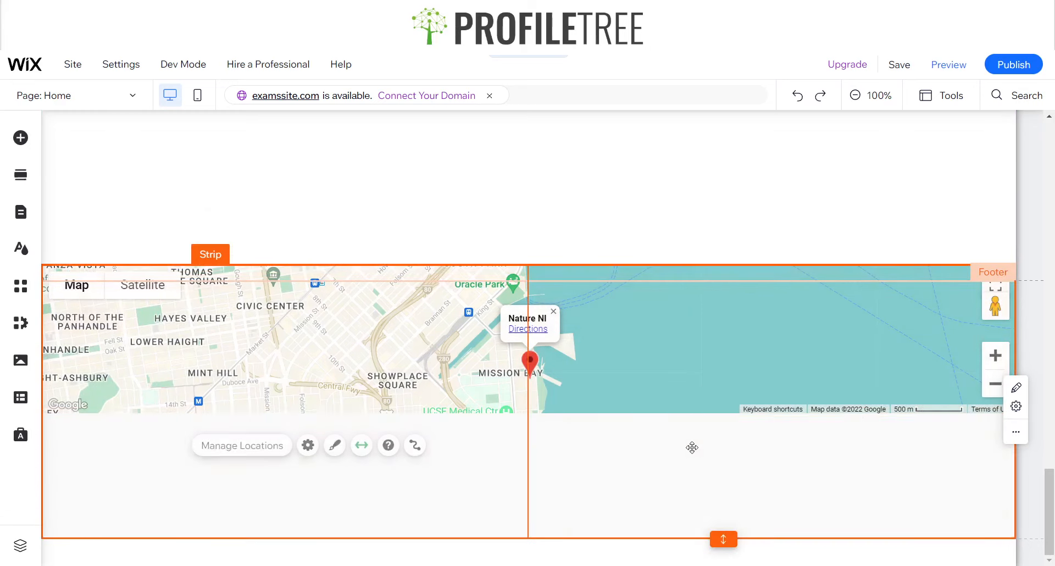
{"action": "left_click", "coordinate": [596, 281]}
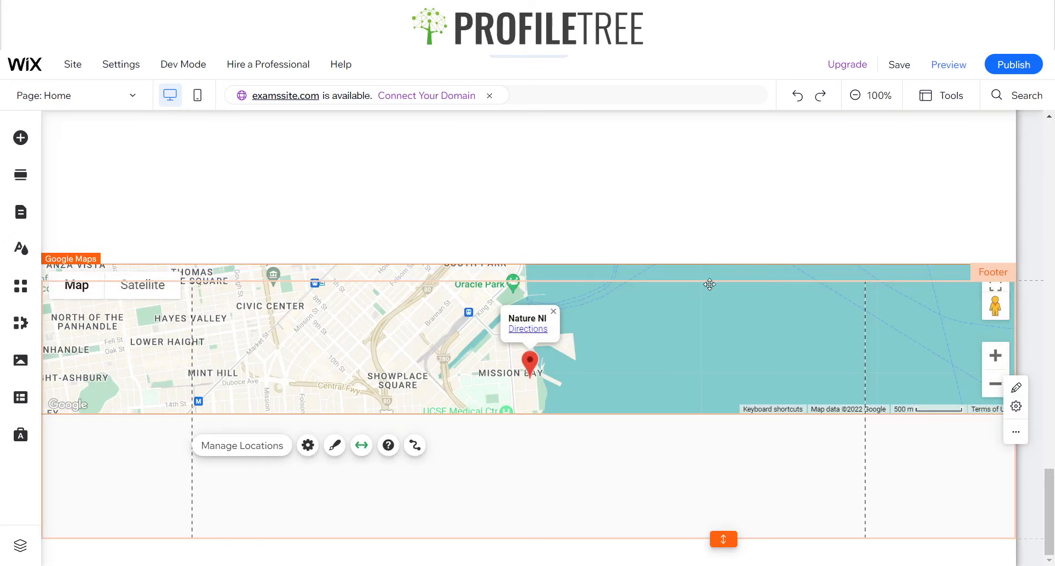
{"action": "left_click", "coordinate": [721, 281]}
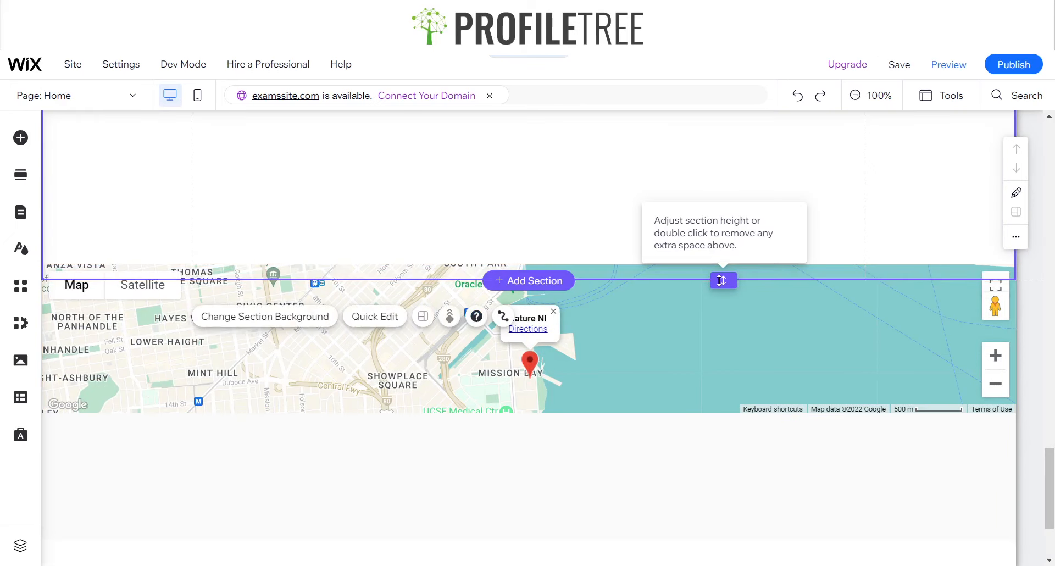
{"action": "double_click", "coordinate": [720, 281]}
{"action": "left_click", "coordinate": [635, 306]}
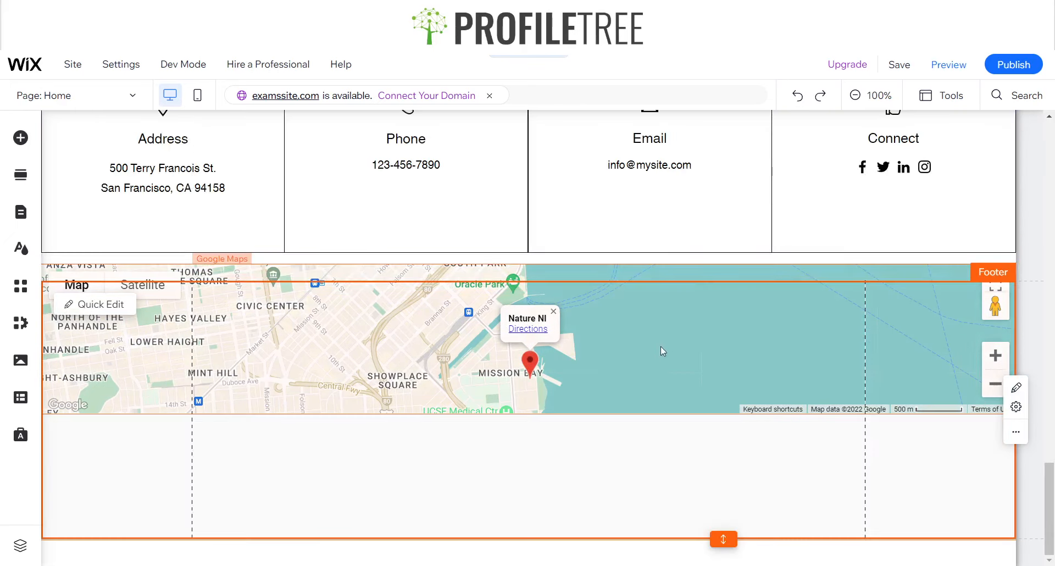
Align the map with the footer's upper edge and raise the strip so it overlaps the bottom of the contact details
{"action": "left_click", "coordinate": [671, 350]}
{"action": "left_click_drag", "start_coordinate": [714, 353], "coordinate": [714, 369]}
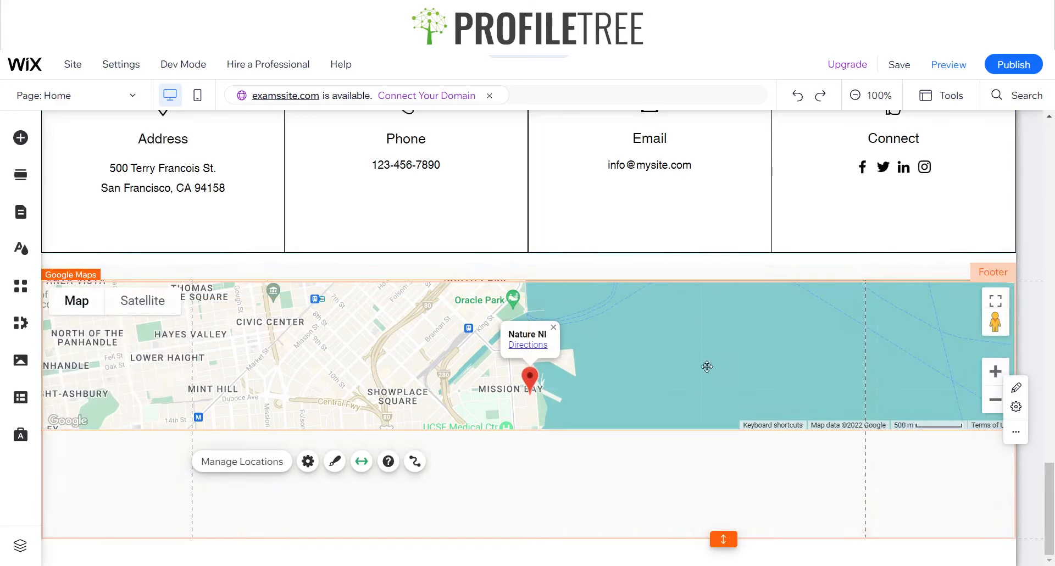
{"action": "left_click", "coordinate": [529, 502]}
{"action": "mouse_move", "coordinate": [347, 495]}
{"action": "left_mouse_down"}
{"action": "mouse_move", "coordinate": [555, 278]}
{"action": "mouse_move", "coordinate": [522, 278]}
{"action": "mouse_move", "coordinate": [523, 288]}
{"action": "left_mouse_up"}
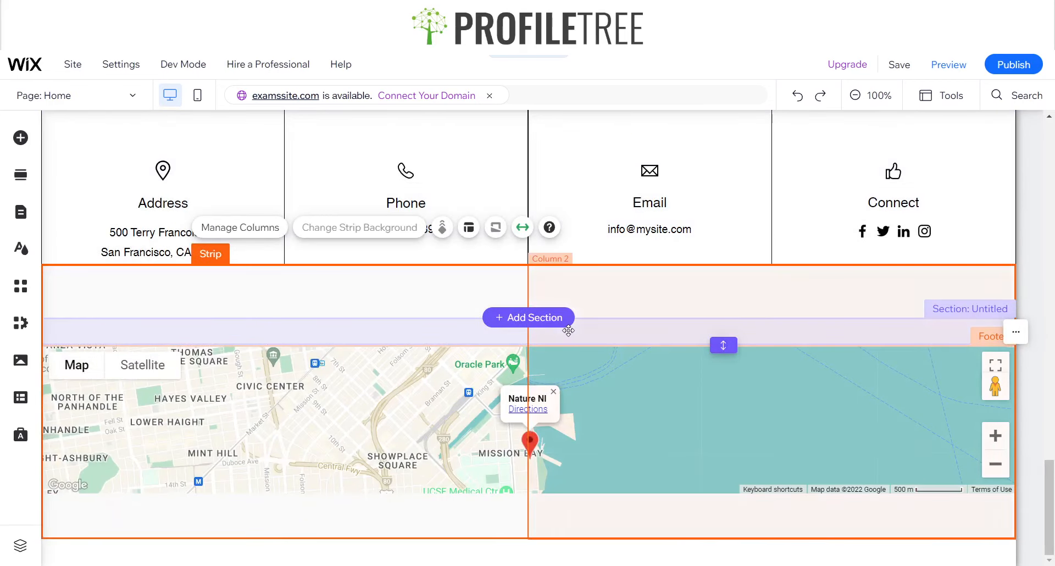
Try to shorten the remaining empty section above the footer further
{"action": "left_click", "coordinate": [724, 345]}
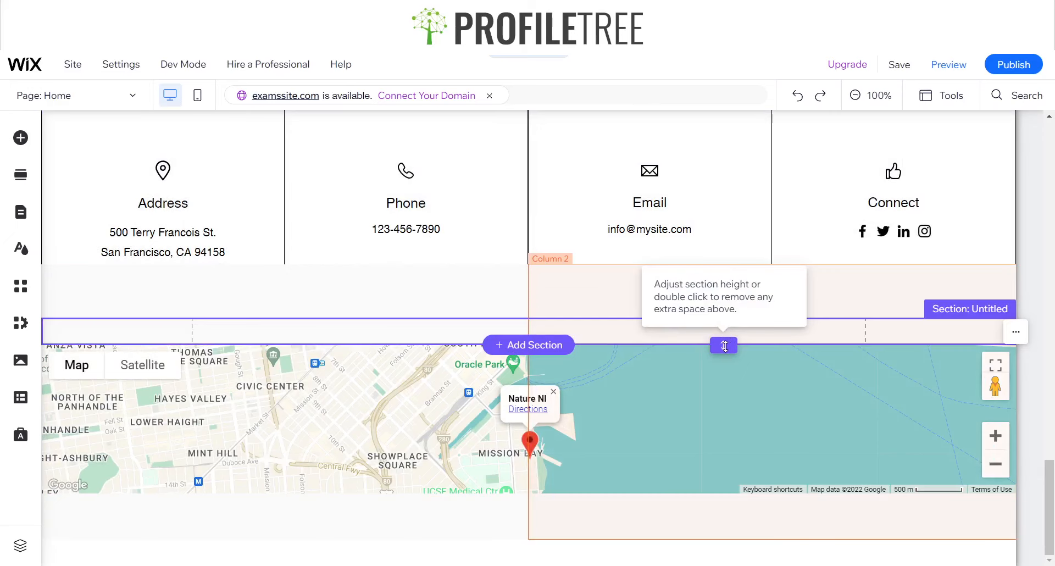
{"action": "left_click_drag", "start_coordinate": [727, 340], "coordinate": [724, 331]}
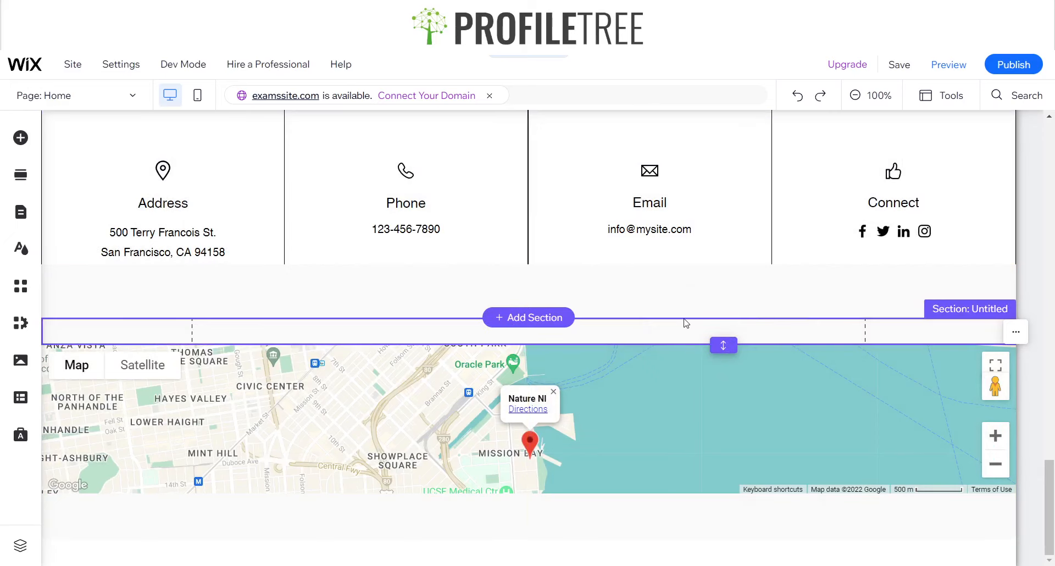
{"action": "left_click", "coordinate": [684, 319]}
Try to lower the upper edge of the footer's two-column strip away from the contact details
{"action": "left_click", "coordinate": [686, 290]}
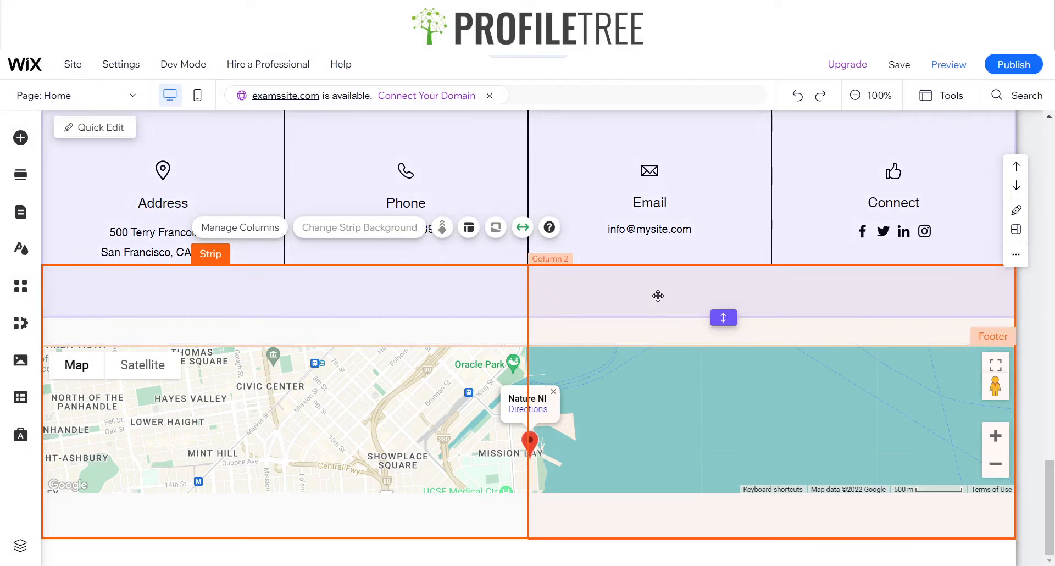
{"action": "left_click", "coordinate": [660, 287]}
{"action": "left_click_drag", "start_coordinate": [664, 267], "coordinate": [661, 331]}
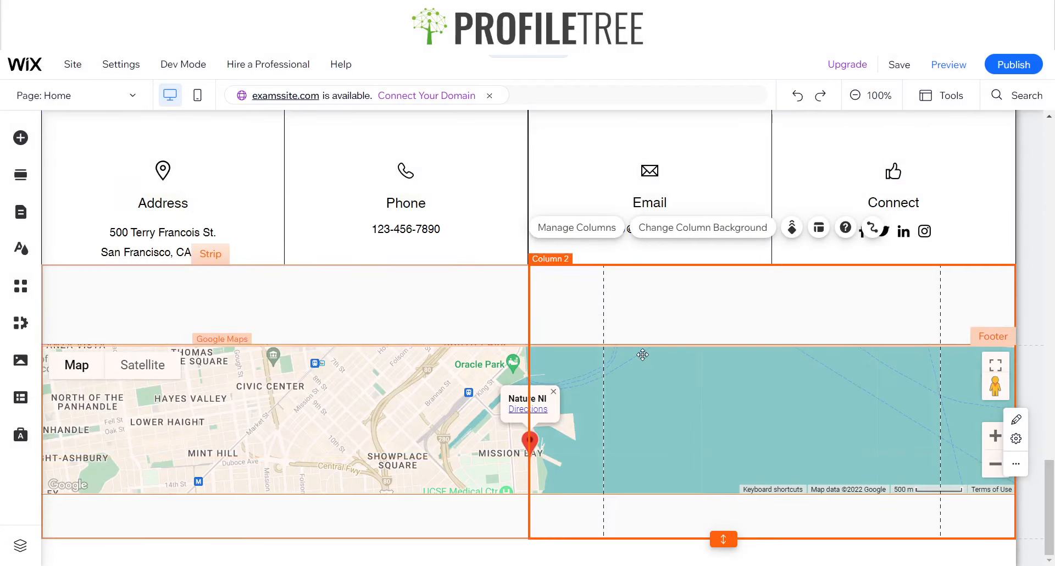
Delete the full-width map and the two-column strip from the footer
{"action": "left_click", "coordinate": [406, 404]}
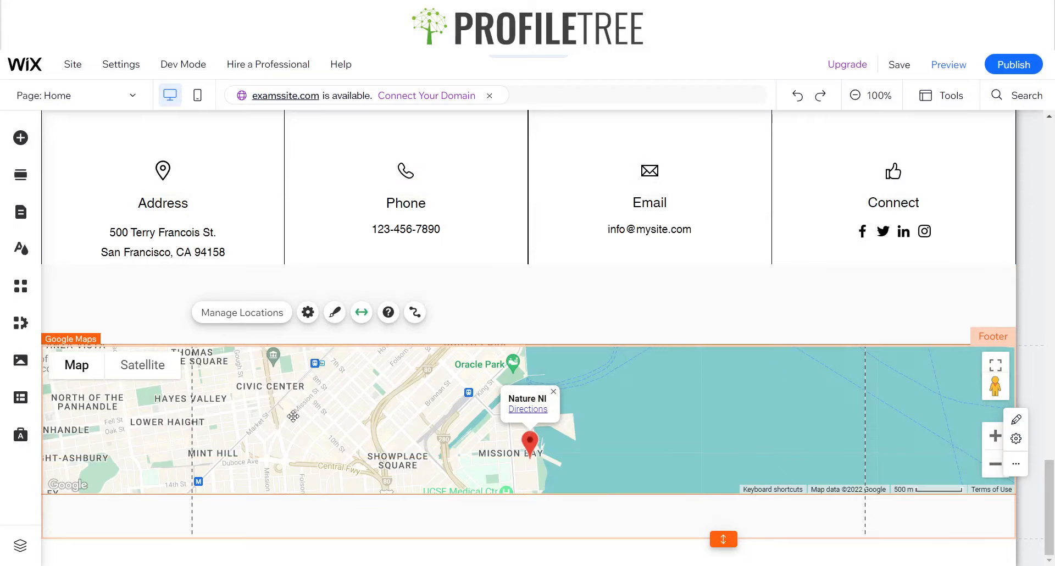
{"action": "key", "text": "Delete"}
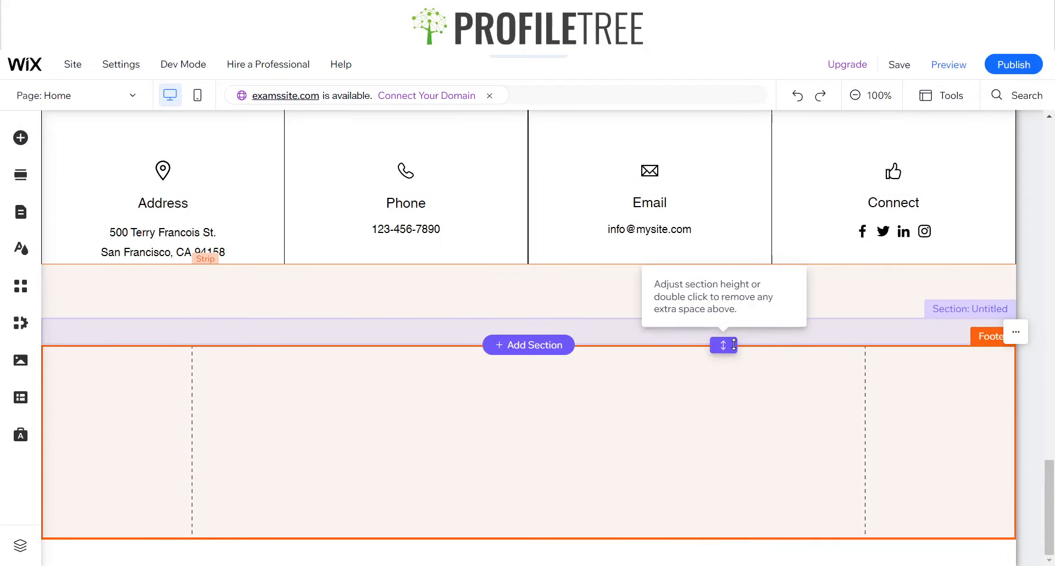
{"action": "left_click_drag", "start_coordinate": [734, 345], "coordinate": [730, 375]}
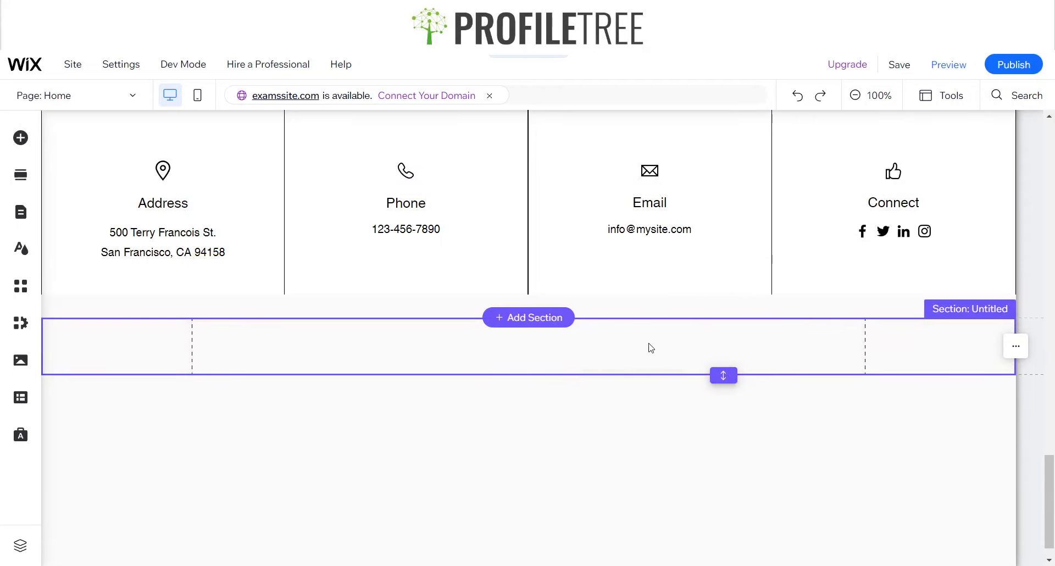
{"action": "double_click", "coordinate": [723, 377]}
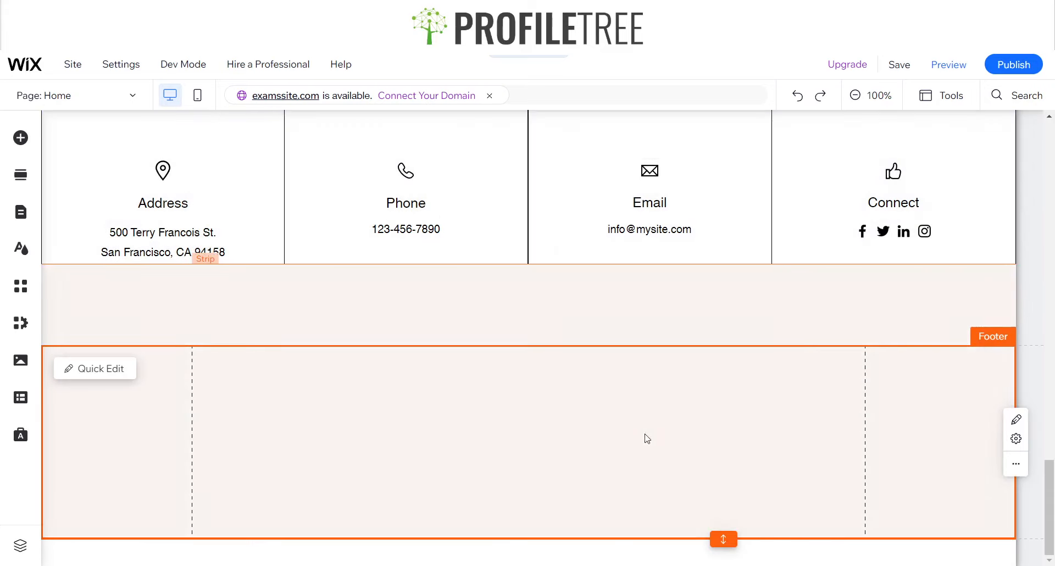
{"action": "left_click", "coordinate": [646, 436]}
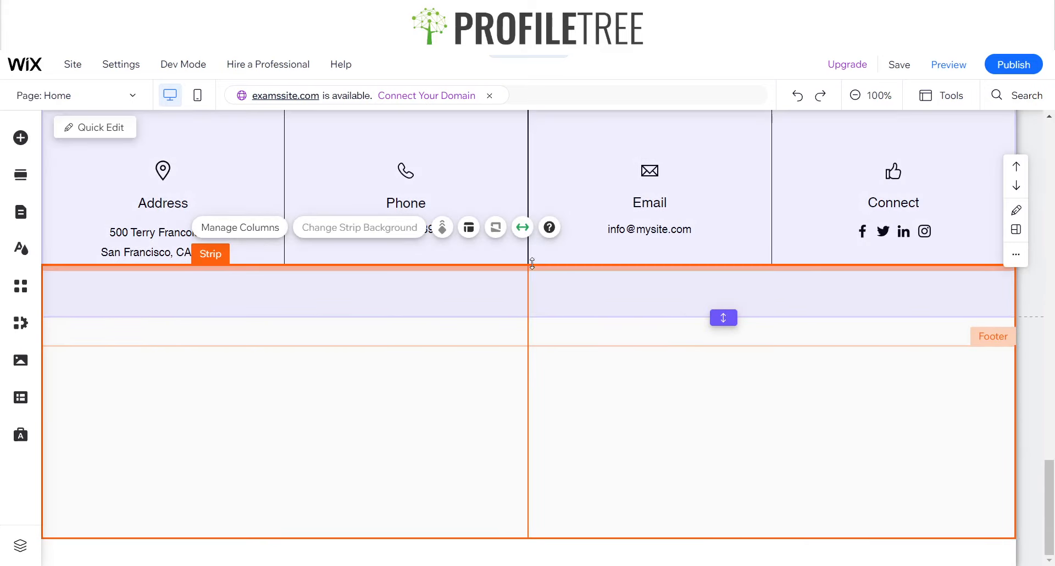
{"action": "left_click_drag", "start_coordinate": [533, 316], "coordinate": [530, 338]}
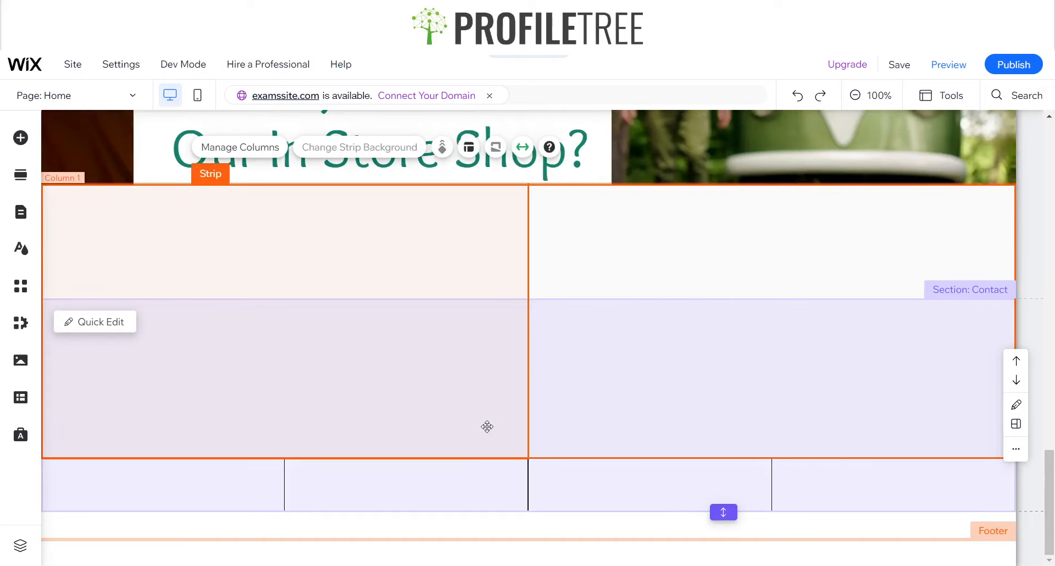
{"action": "key", "text": "ctrl+z"}
{"action": "key", "text": "Delete"}
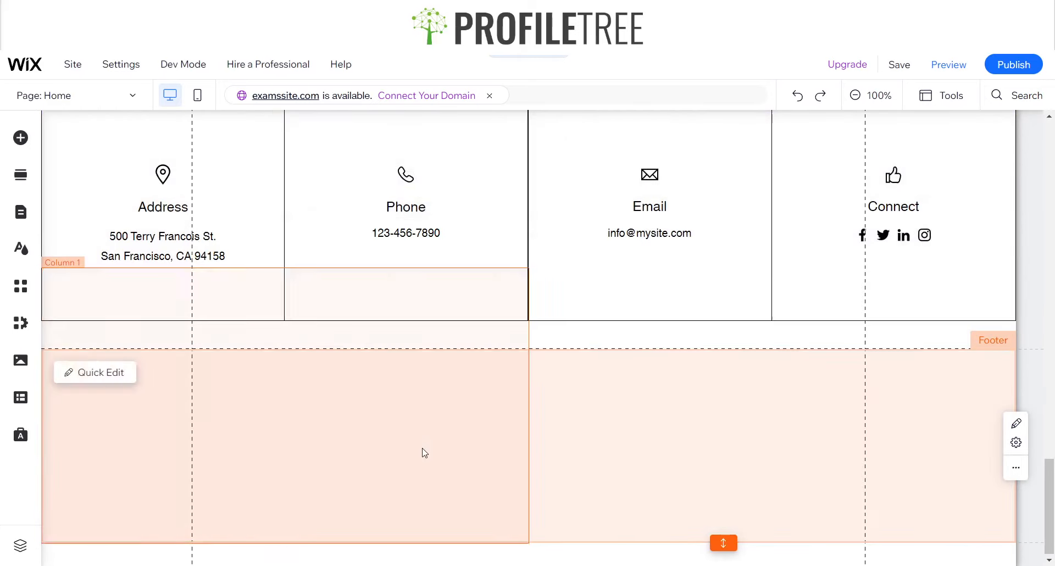
Add a blank white Classic strip to the footer, align it with the footer's upper edge, and remove the extra space below it
{"action": "left_click", "coordinate": [465, 457]}
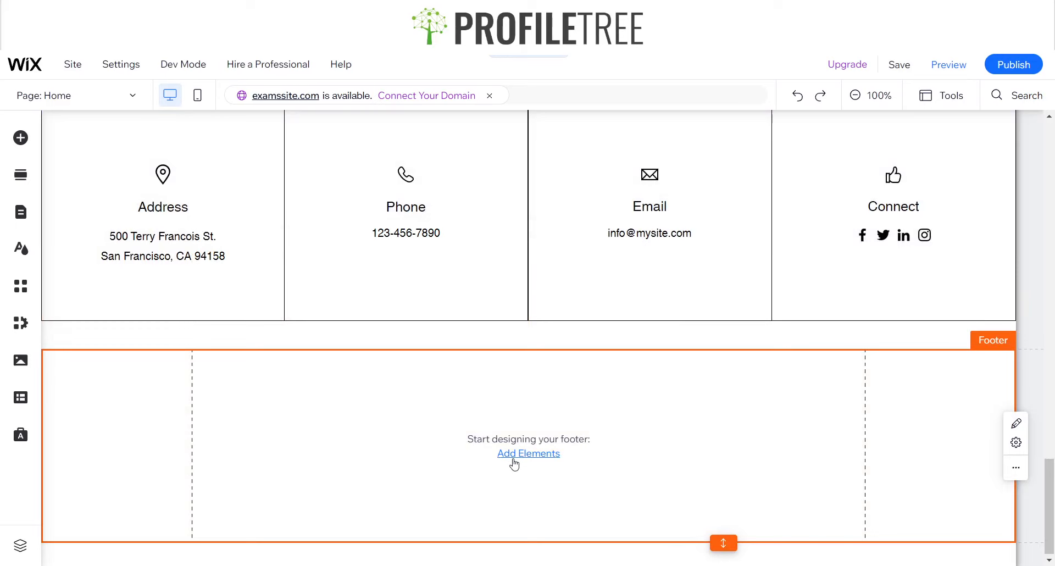
{"action": "left_click", "coordinate": [515, 465]}
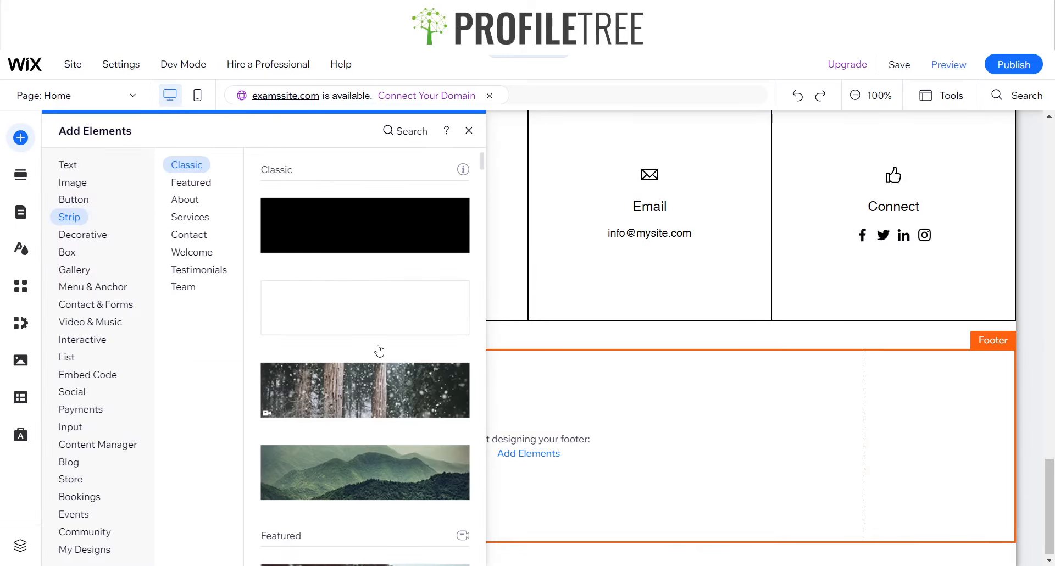
{"action": "left_click_drag", "start_coordinate": [376, 348], "coordinate": [490, 452]}
{"action": "scroll", "coordinate": [451, 292], "scroll_direction": "down", "scroll_amount": 2}
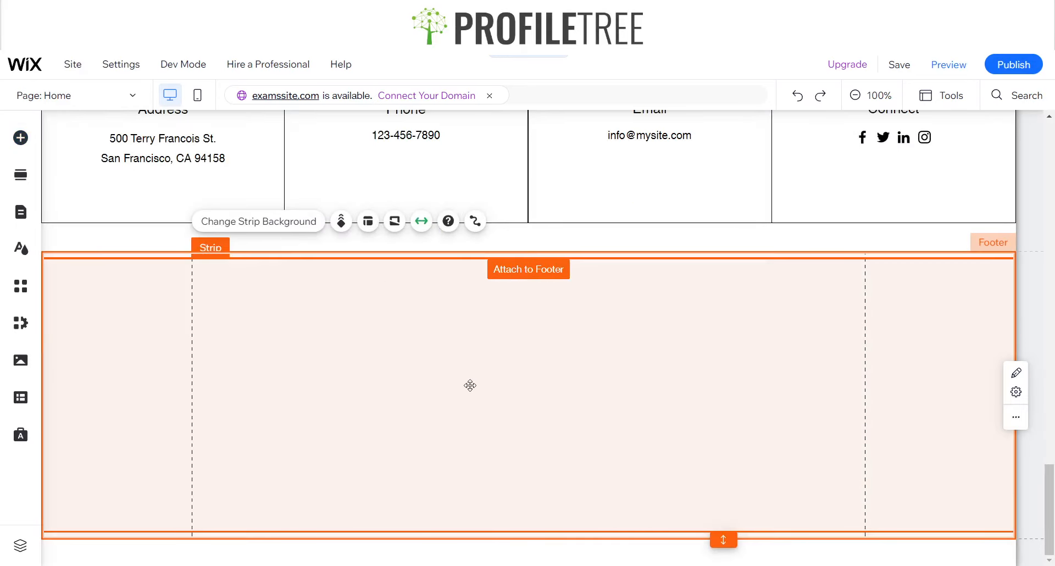
{"action": "mouse_move", "coordinate": [470, 385]}
{"action": "left_mouse_down"}
{"action": "mouse_move", "coordinate": [468, 412]}
{"action": "mouse_move", "coordinate": [468, 377]}
{"action": "left_mouse_up"}
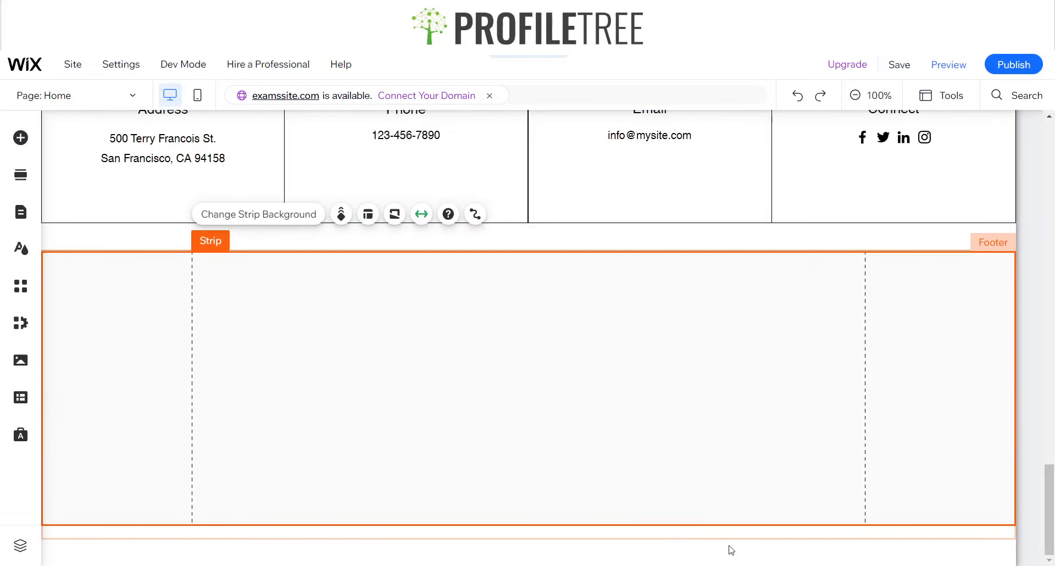
{"action": "double_click", "coordinate": [712, 538]}
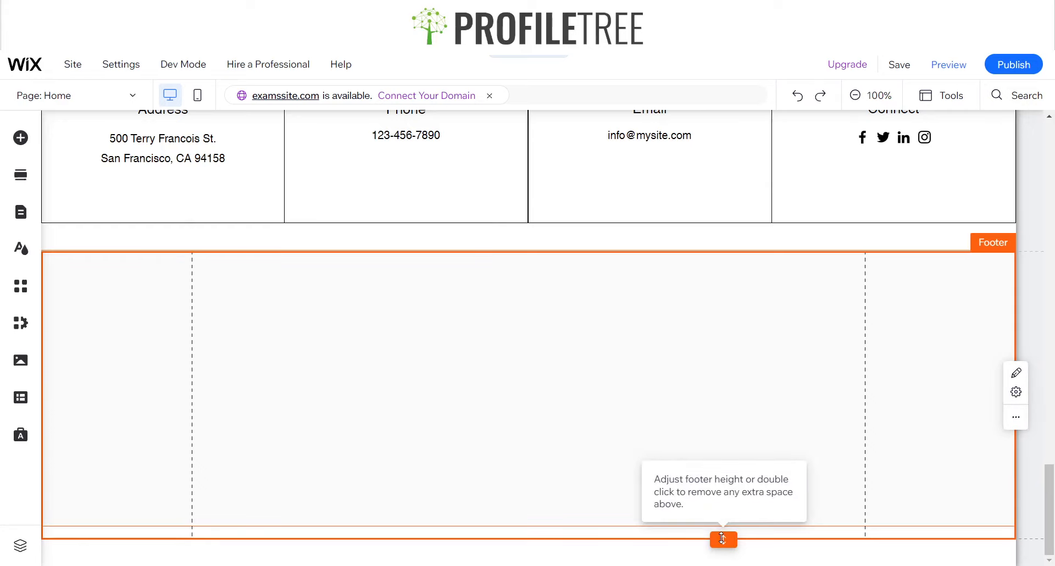
Divide the footer strip into three equal columns
{"action": "left_click", "coordinate": [501, 478]}
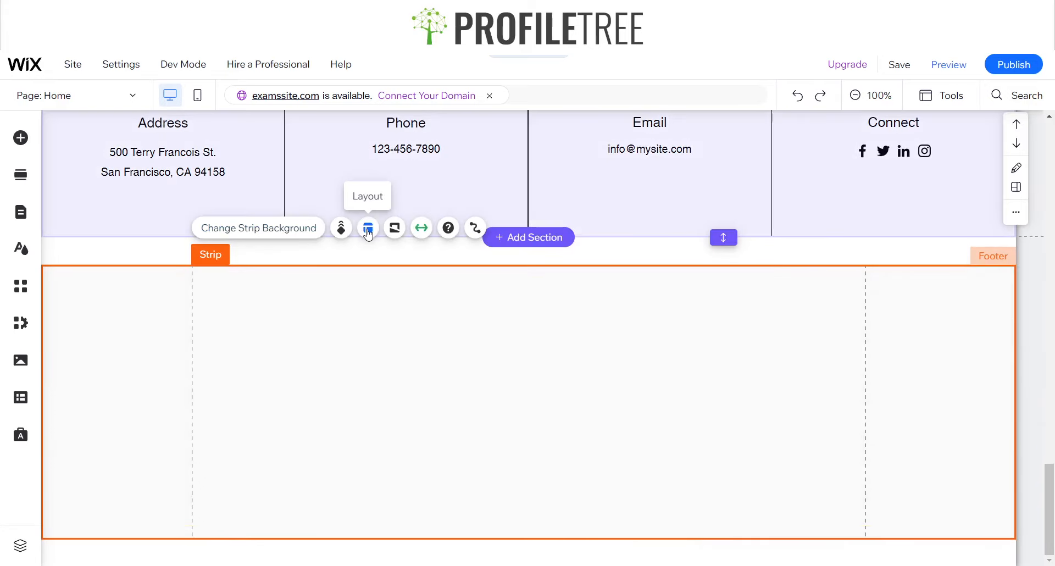
{"action": "left_click", "coordinate": [368, 229]}
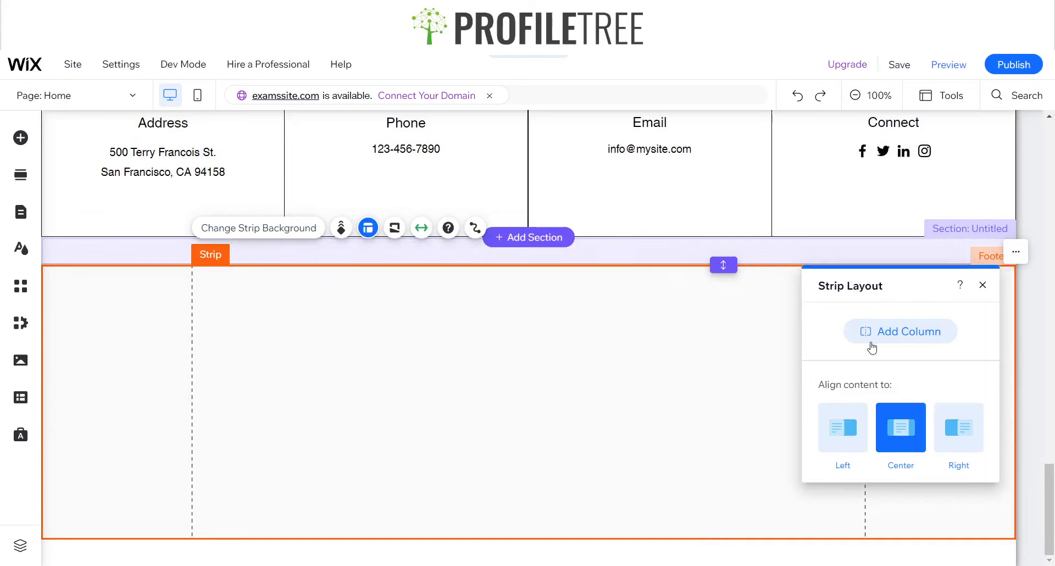
{"action": "left_click", "coordinate": [872, 346]}
{"action": "left_click", "coordinate": [303, 417]}
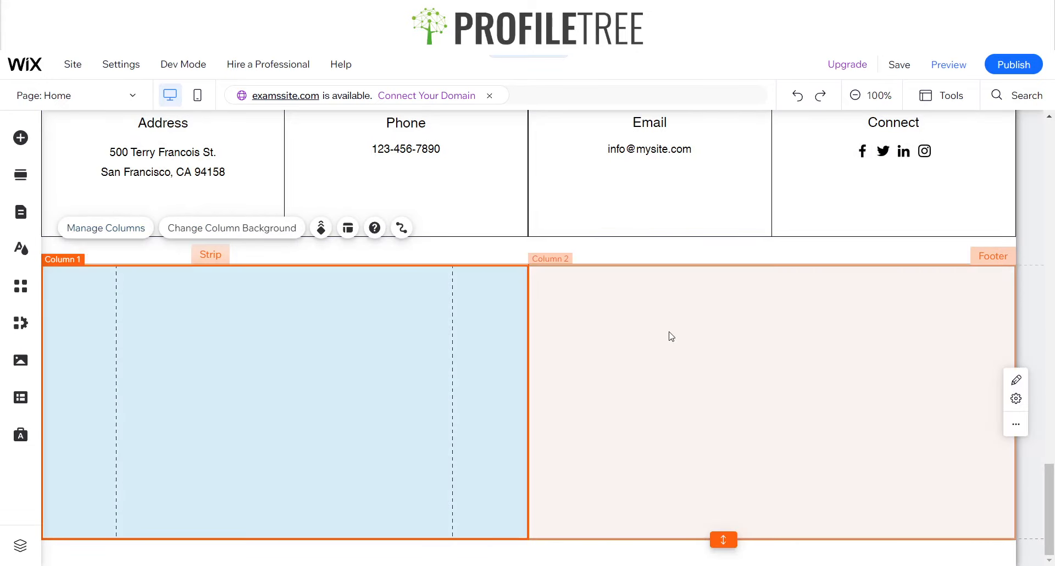
{"action": "left_click", "coordinate": [126, 230]}
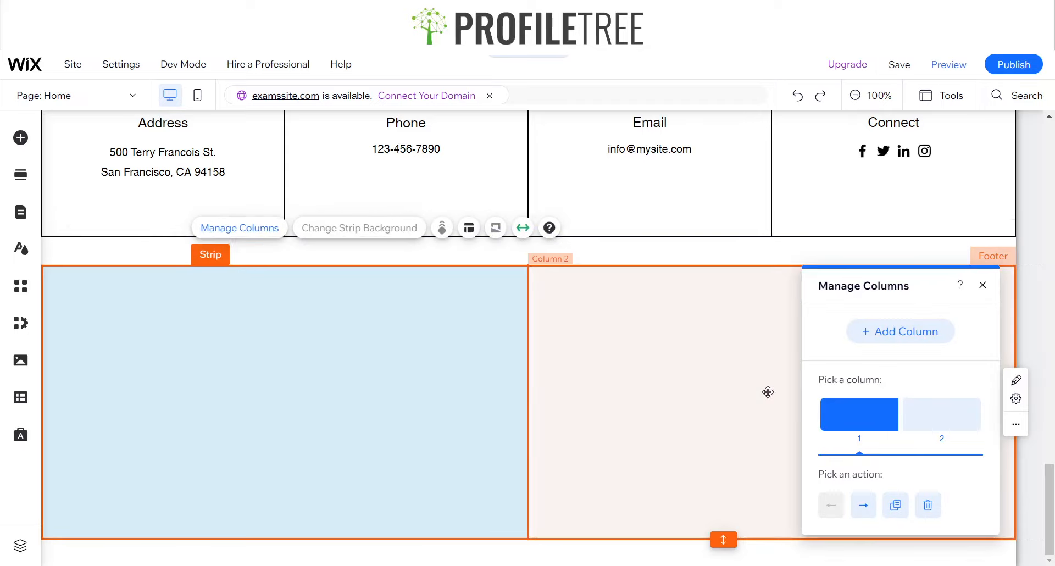
{"action": "left_click", "coordinate": [868, 346]}
{"action": "left_click", "coordinate": [984, 284]}
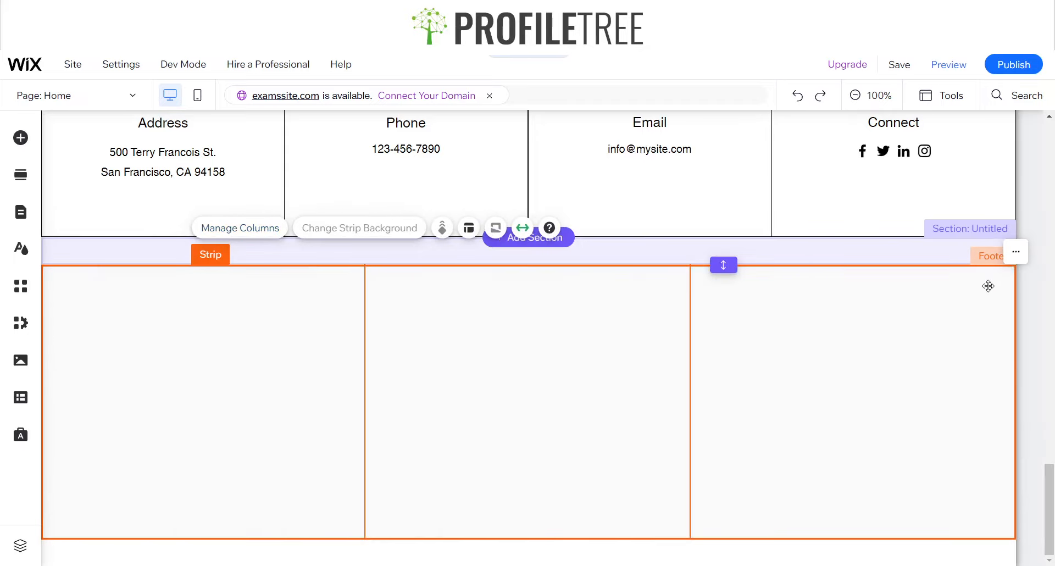
With the strip's third column selected, search the editor for Google Maps and bring up the regular map designs
{"action": "left_click", "coordinate": [810, 374]}
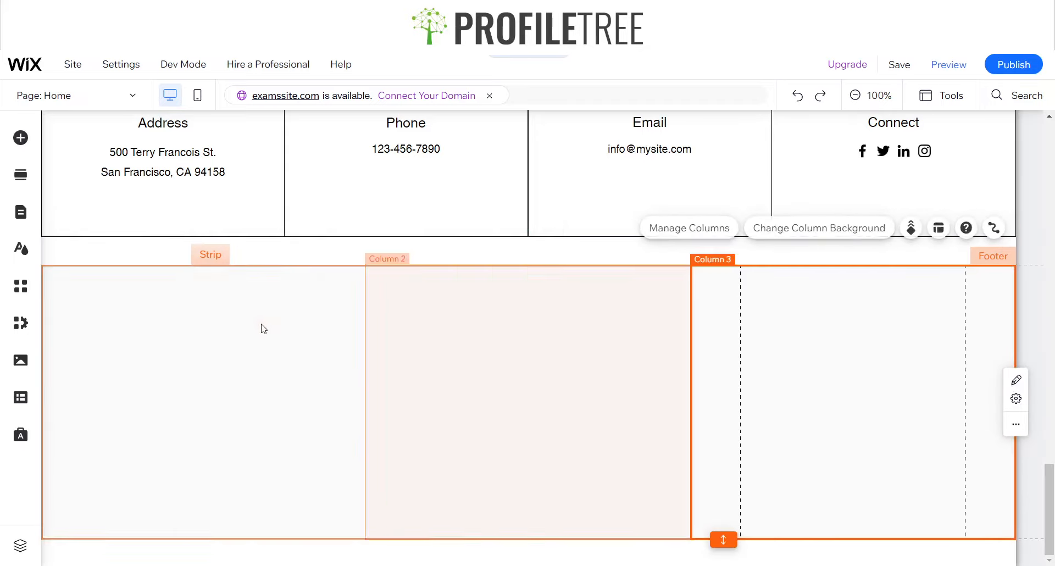
{"action": "left_click", "coordinate": [21, 137]}
{"action": "left_click", "coordinate": [66, 355]}
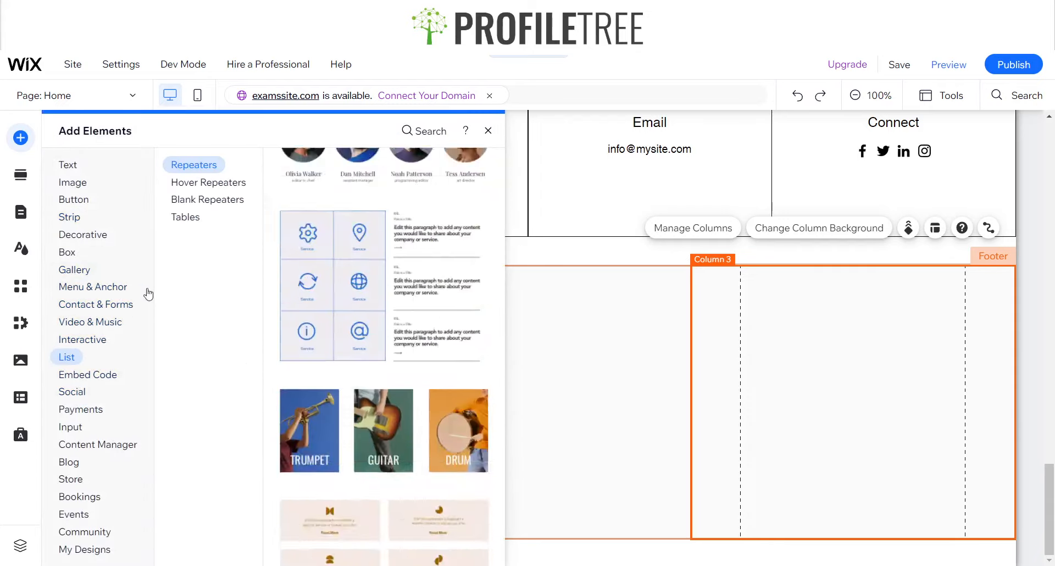
{"action": "left_click", "coordinate": [76, 256]}
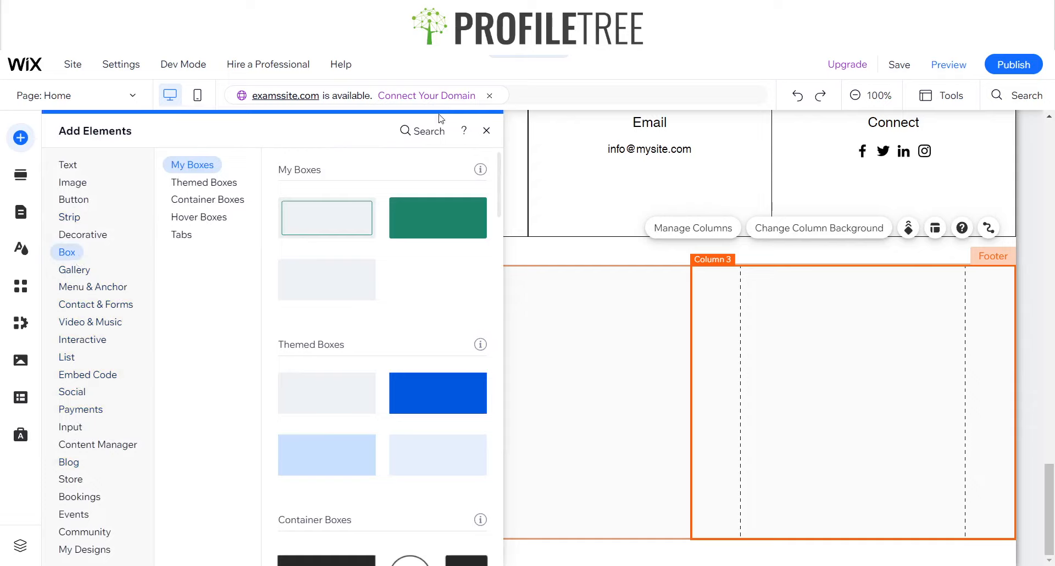
{"action": "left_click", "coordinate": [423, 132]}
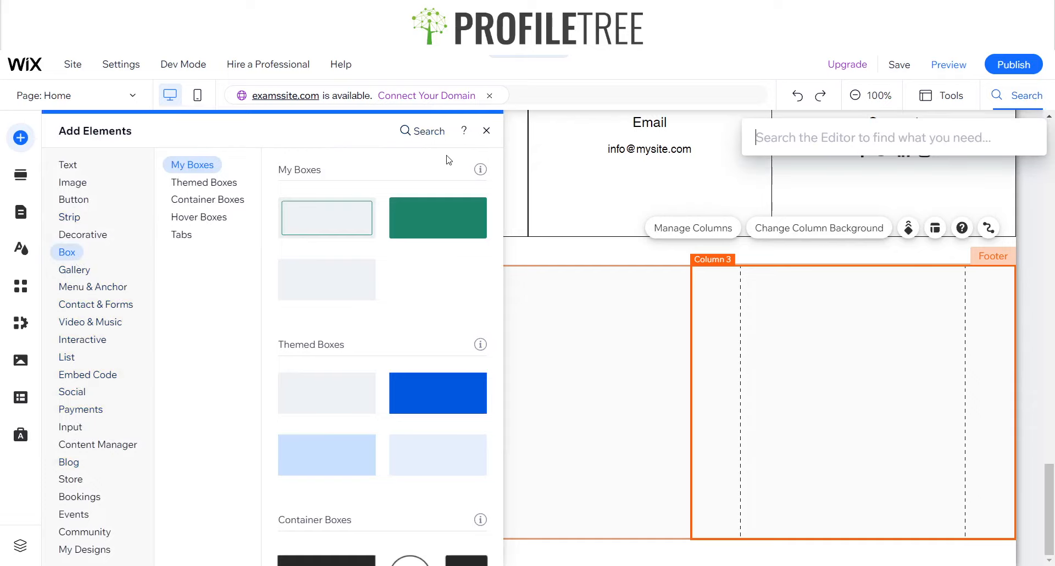
{"action": "type", "text": "Google Ma"}
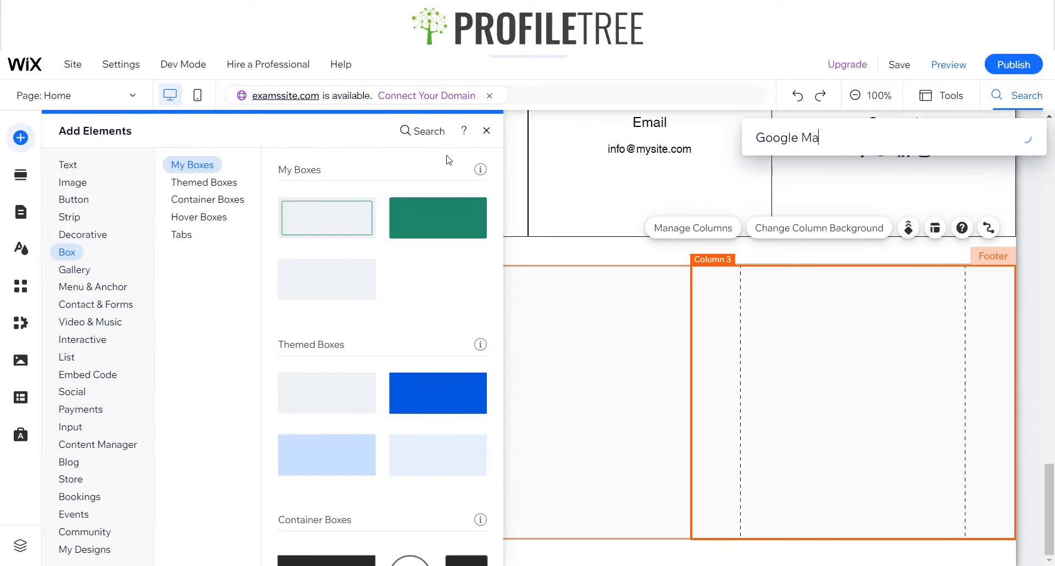
{"action": "type", "text": "ps"}
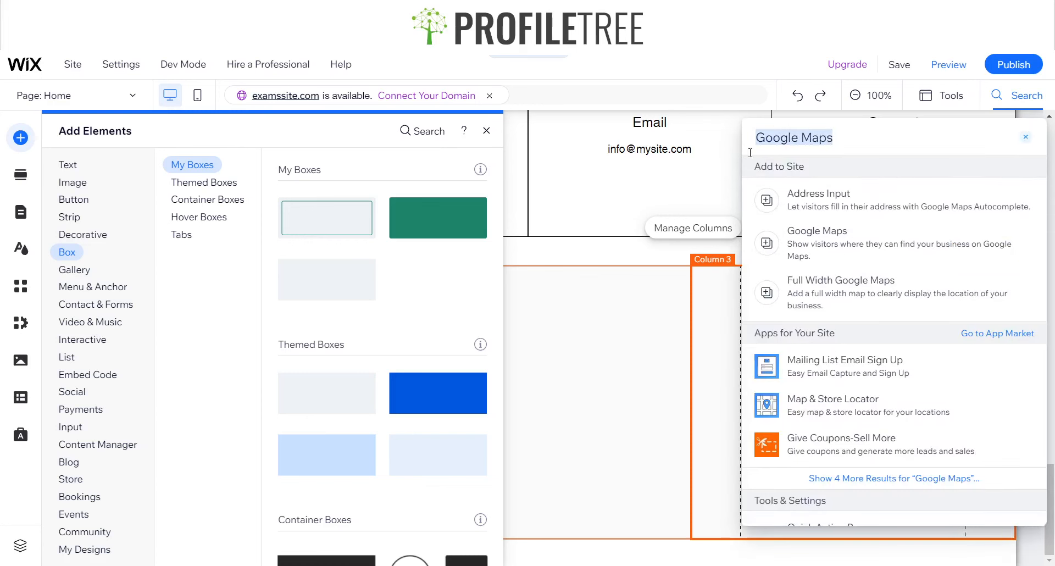
{"action": "left_click", "coordinate": [823, 269]}
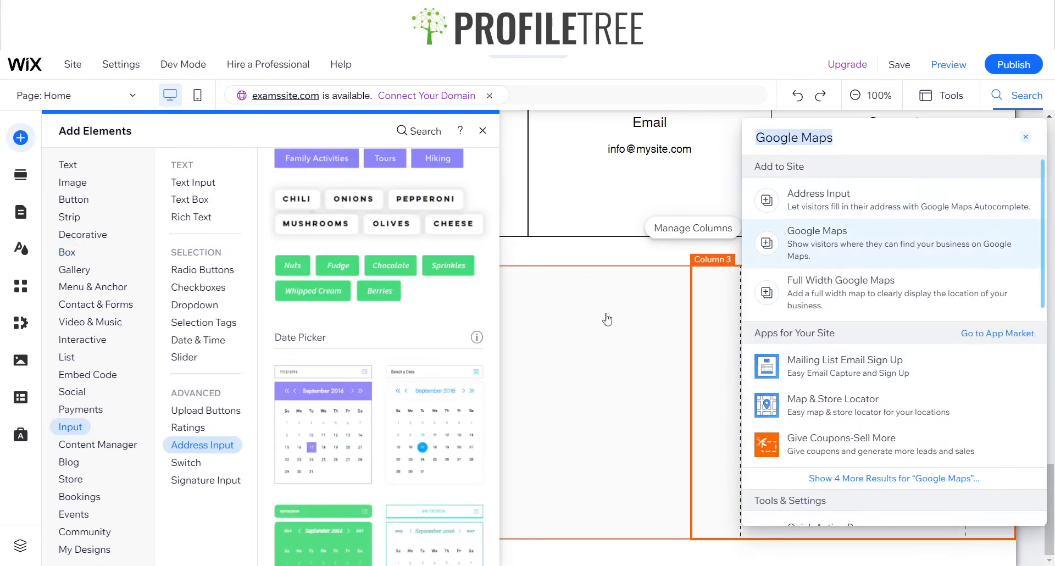
{"action": "left_click", "coordinate": [1025, 138]}
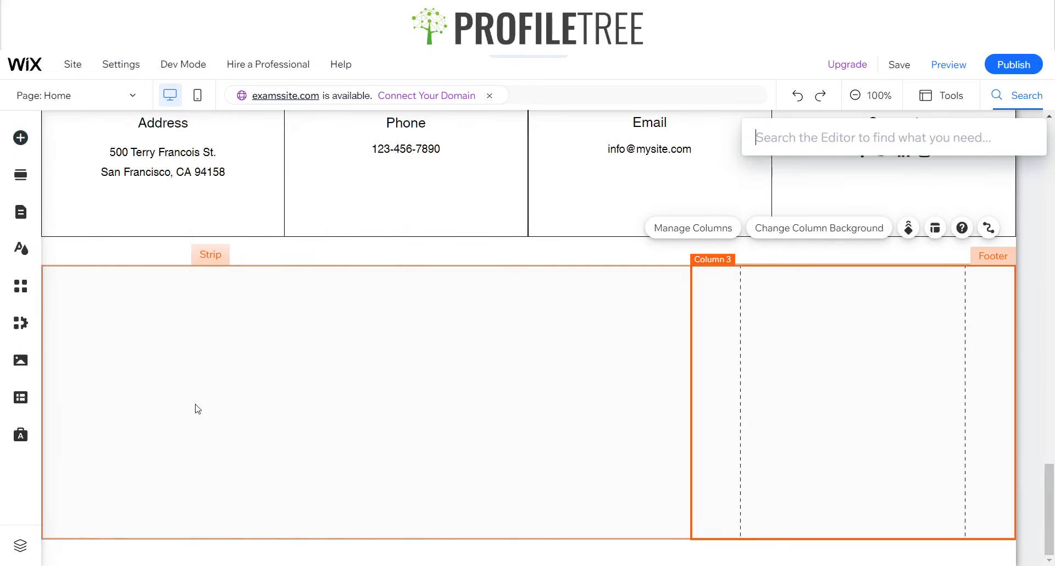
Place the pink Google map in the strip's third column, narrowed to fit and centered there
{"action": "left_click", "coordinate": [21, 219]}
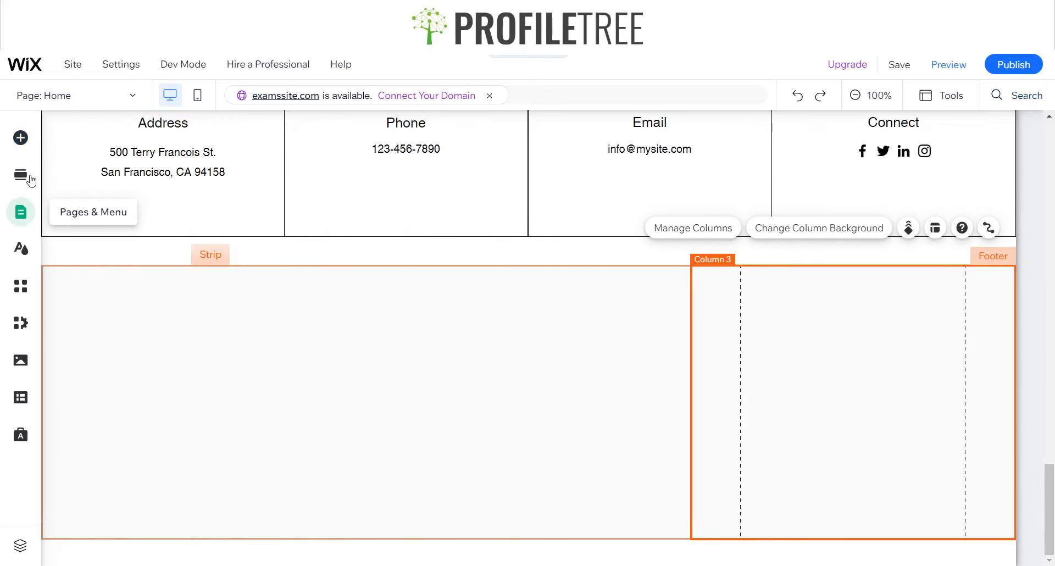
{"action": "left_click", "coordinate": [21, 137]}
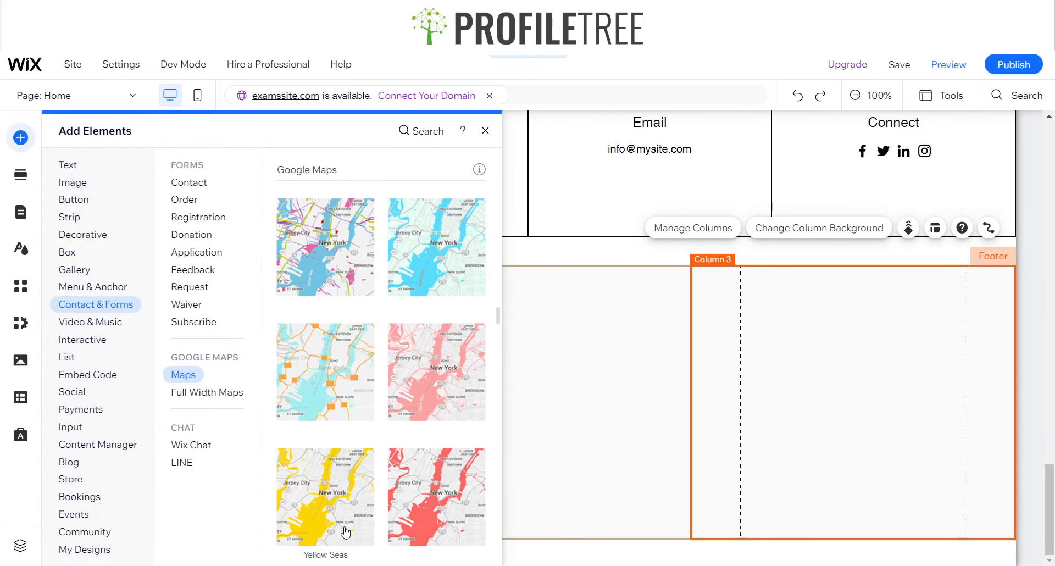
{"action": "left_click_drag", "start_coordinate": [423, 360], "coordinate": [836, 396]}
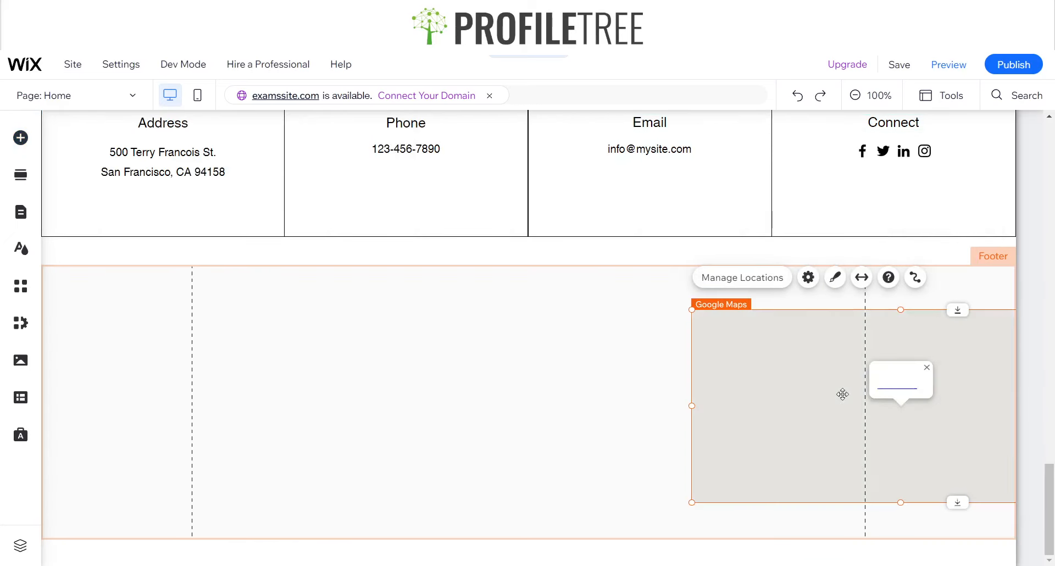
{"action": "left_click_drag", "start_coordinate": [767, 412], "coordinate": [625, 402]}
{"action": "left_click_drag", "start_coordinate": [548, 398], "coordinate": [694, 396]}
{"action": "mouse_move", "coordinate": [800, 417]}
{"action": "left_mouse_down"}
{"action": "mouse_move", "coordinate": [855, 430]}
{"action": "mouse_move", "coordinate": [823, 431]}
{"action": "mouse_move", "coordinate": [820, 419]}
{"action": "left_mouse_up"}
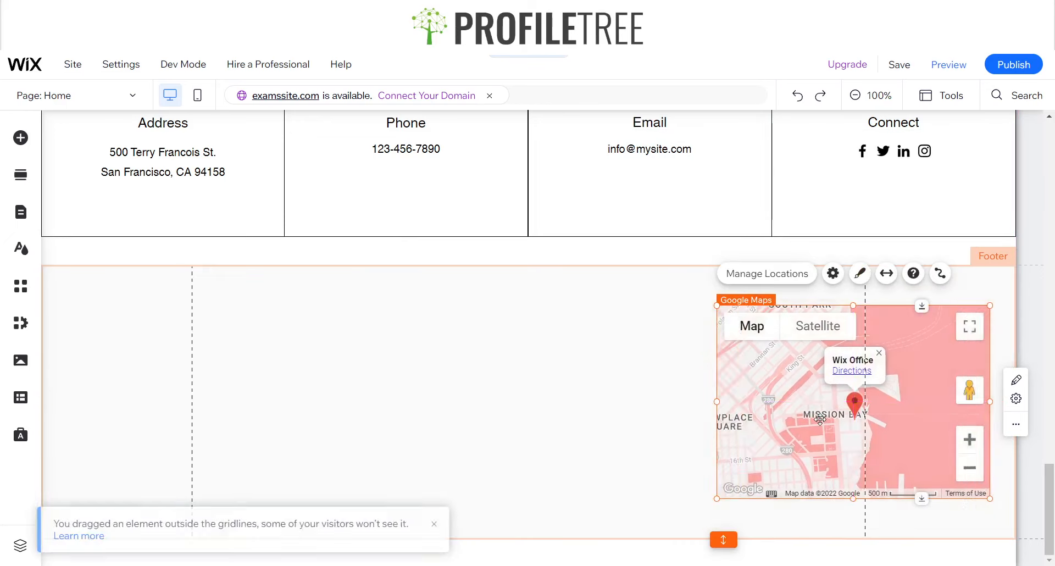
Try the saved green #188167 as the background of the footer strip's third column
{"action": "left_click", "coordinate": [600, 439]}
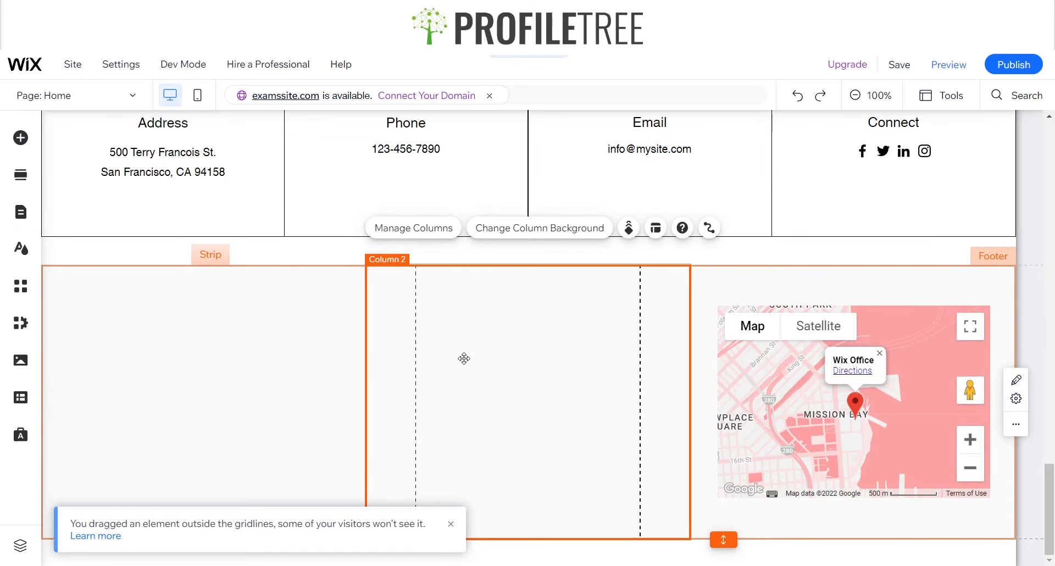
{"action": "left_click", "coordinate": [699, 275]}
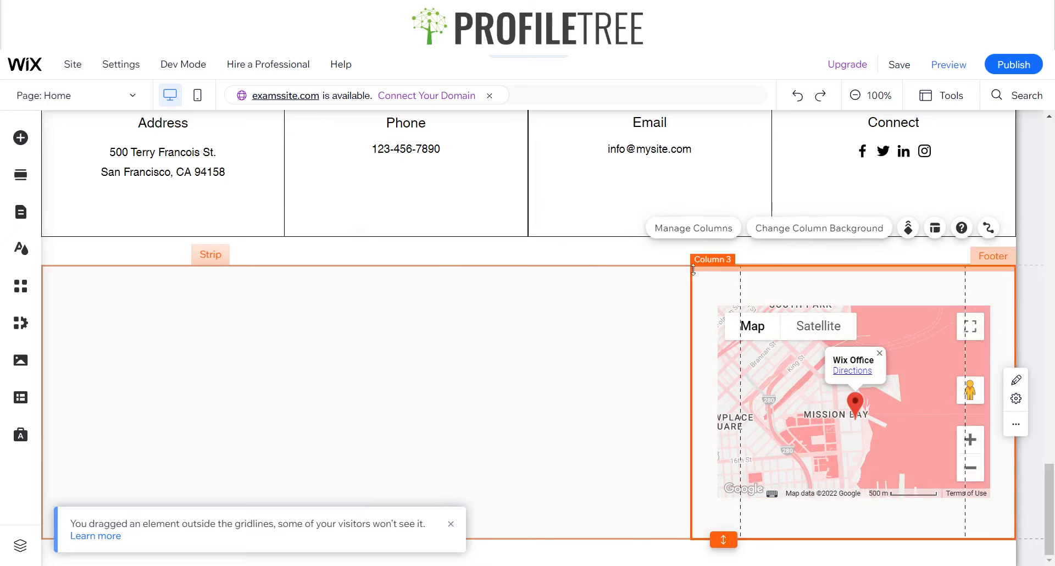
{"action": "left_click", "coordinate": [794, 229]}
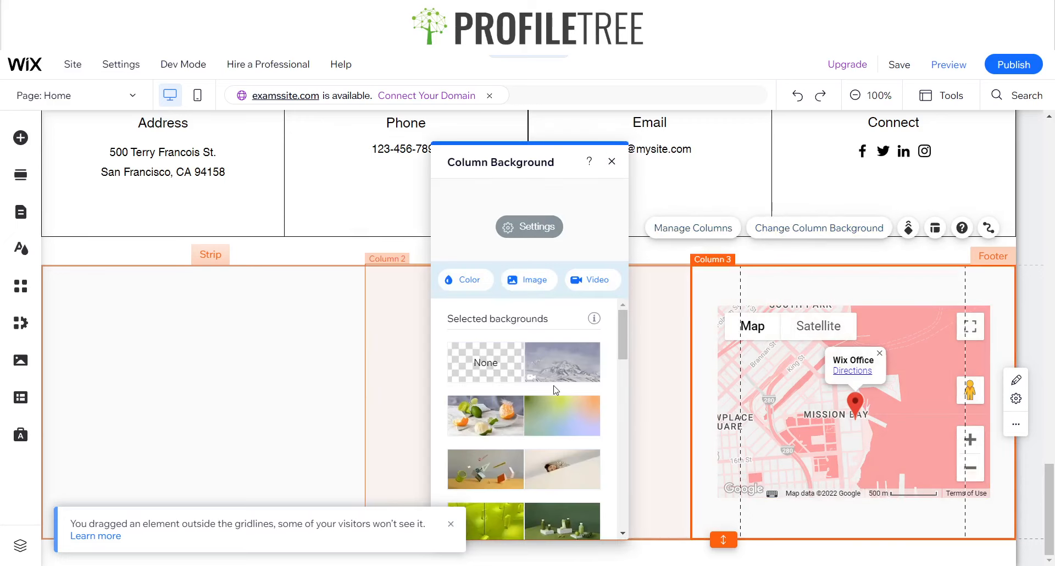
{"action": "left_click", "coordinate": [462, 277]}
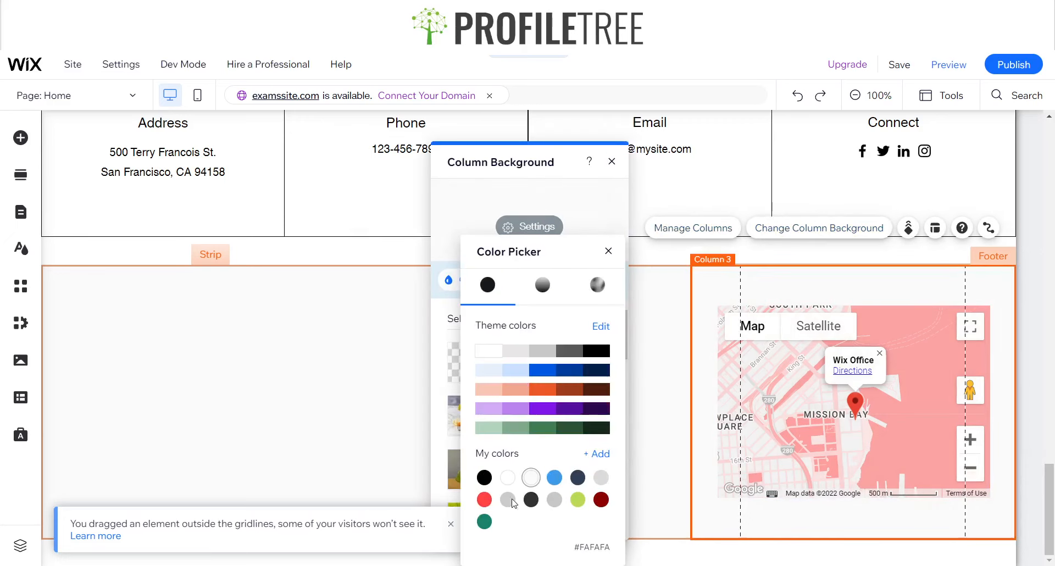
{"action": "left_click", "coordinate": [484, 521]}
{"action": "left_click", "coordinate": [608, 252]}
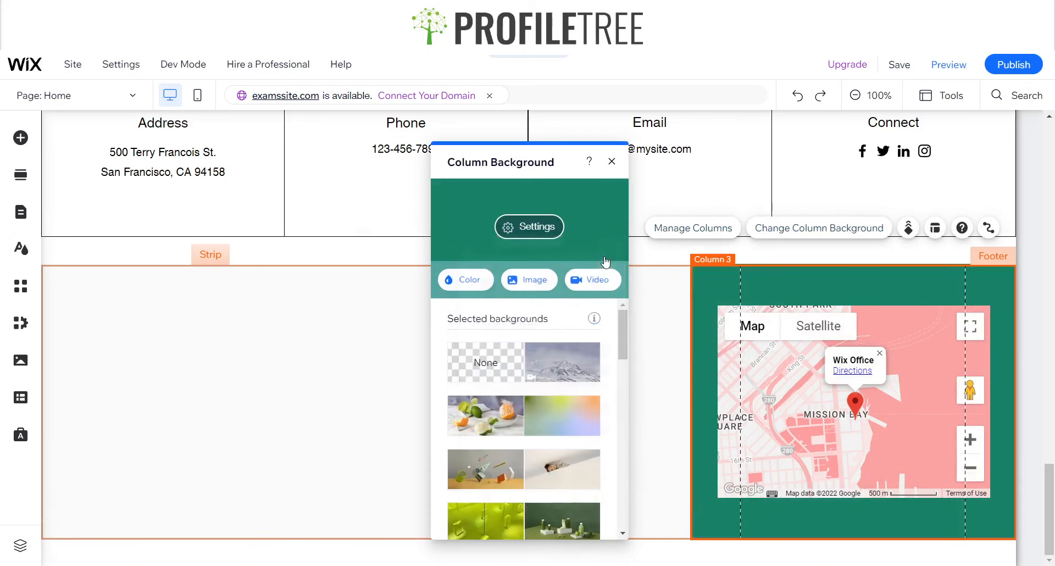
{"action": "left_click", "coordinate": [610, 162]}
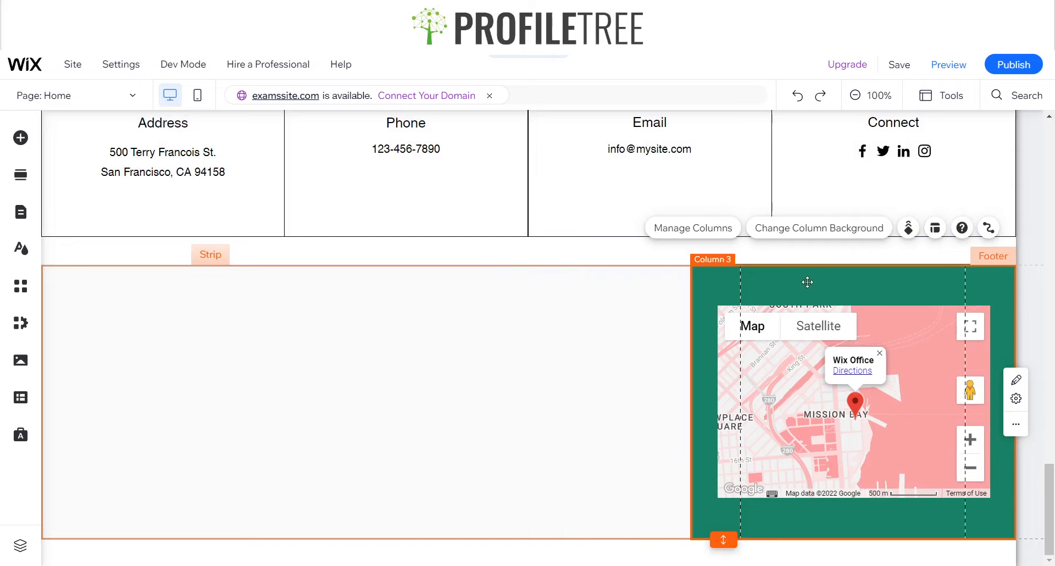
Set the background of the footer strip's third column, behind the map, to white
{"action": "left_click", "coordinate": [819, 228]}
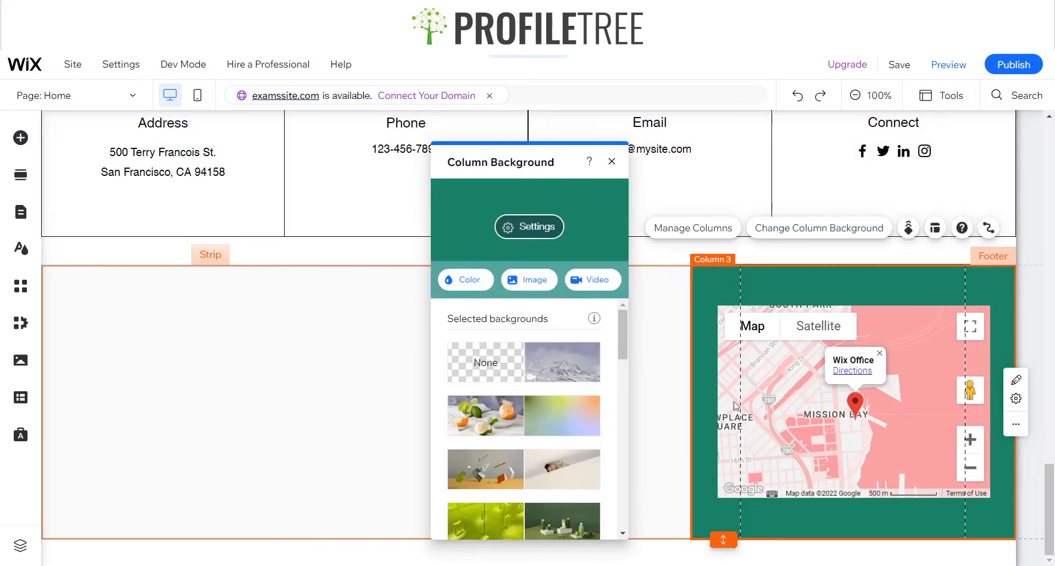
{"action": "left_click", "coordinate": [470, 279]}
{"action": "left_click", "coordinate": [621, 251]}
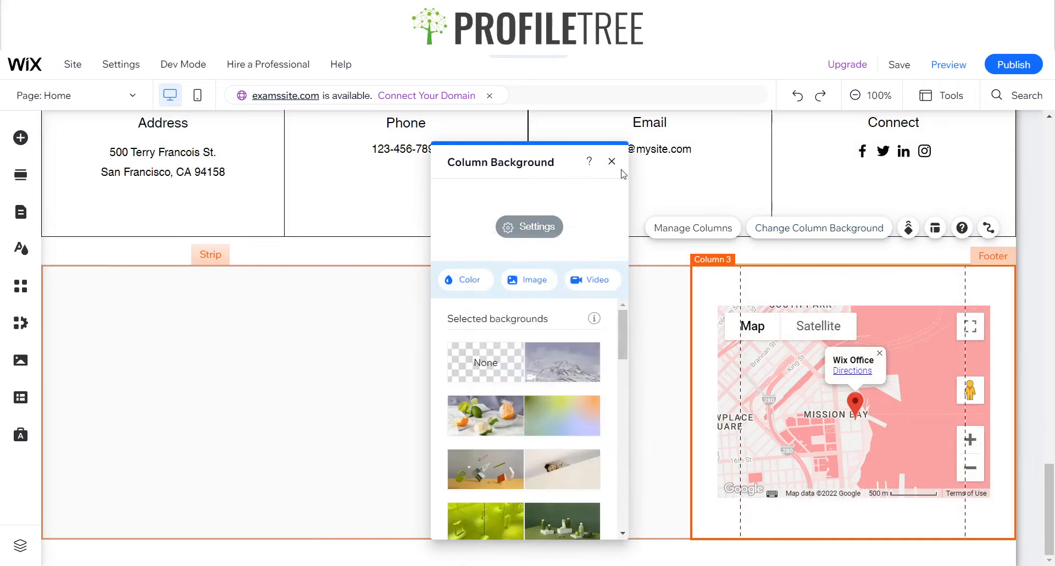
{"action": "left_click", "coordinate": [614, 165]}
Set the background of the footer strip's first column to the saved green #188167
{"action": "left_click", "coordinate": [200, 358]}
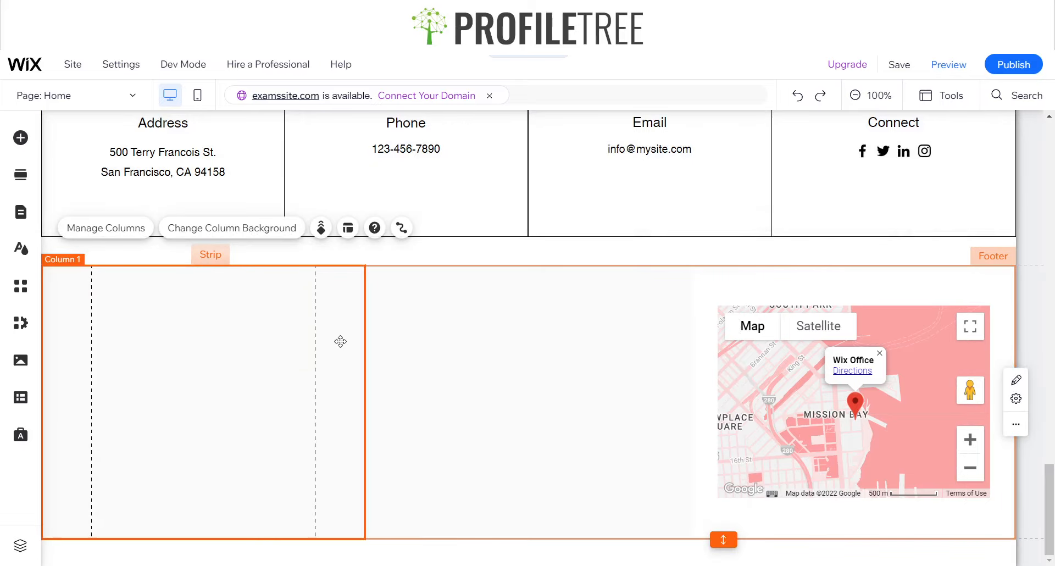
{"action": "left_click", "coordinate": [198, 237]}
{"action": "left_click", "coordinate": [447, 278]}
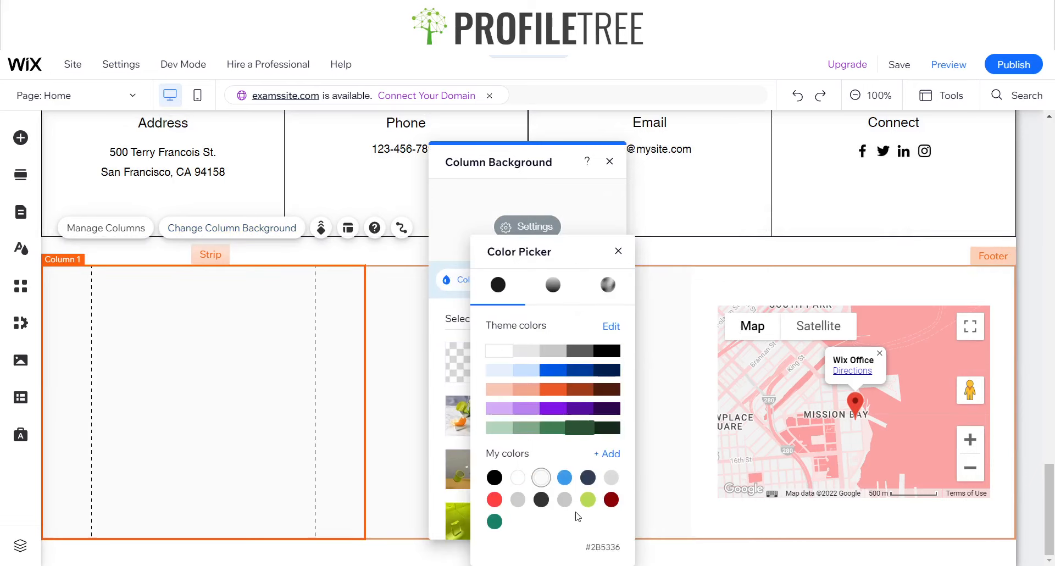
{"action": "left_click", "coordinate": [493, 522]}
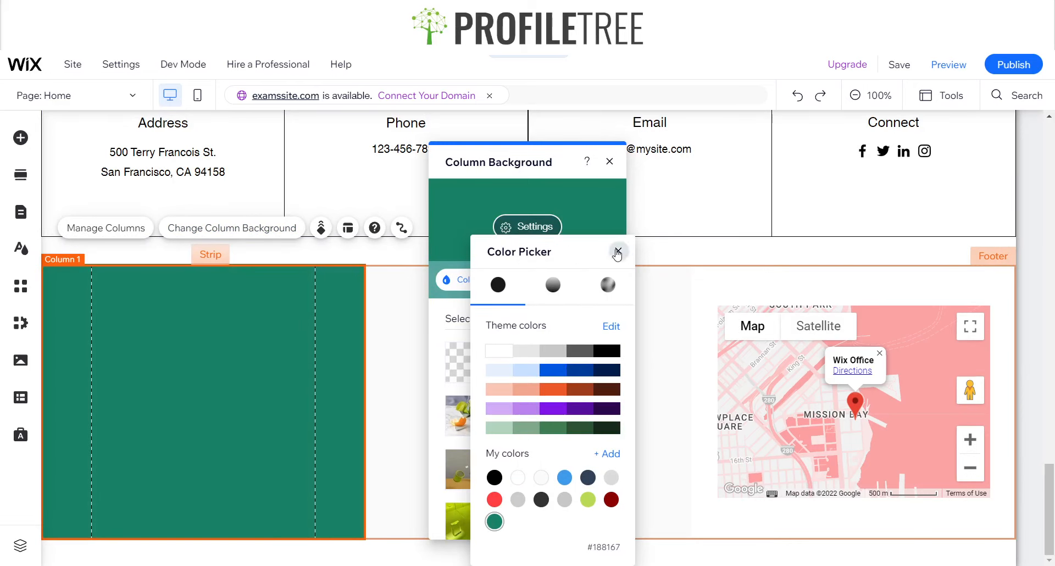
{"action": "left_click", "coordinate": [618, 252]}
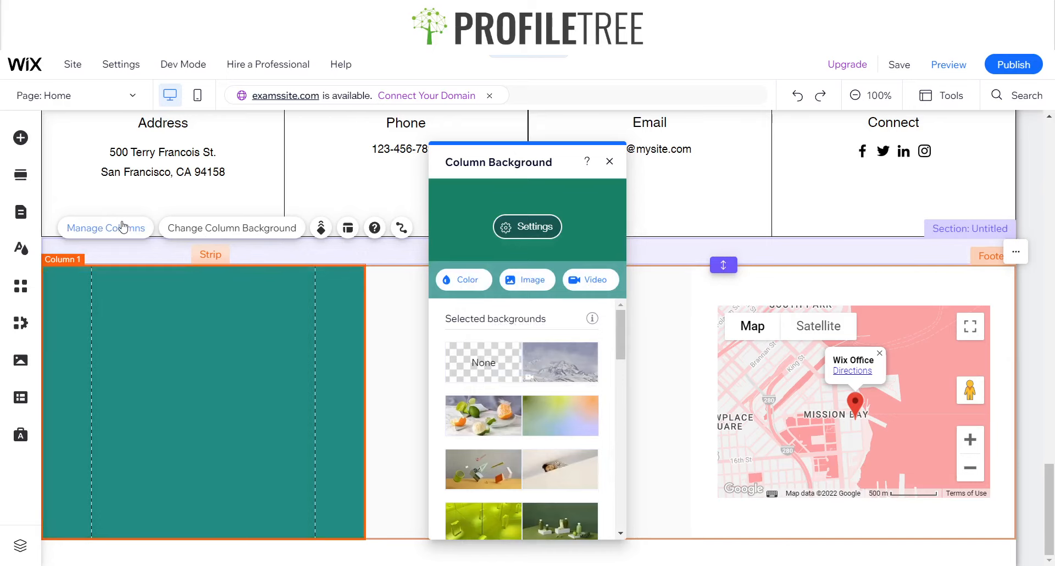
Add a fourth column to the footer strip and delete the duplicate map from the third column
{"action": "left_click", "coordinate": [122, 227]}
{"action": "left_click", "coordinate": [243, 237]}
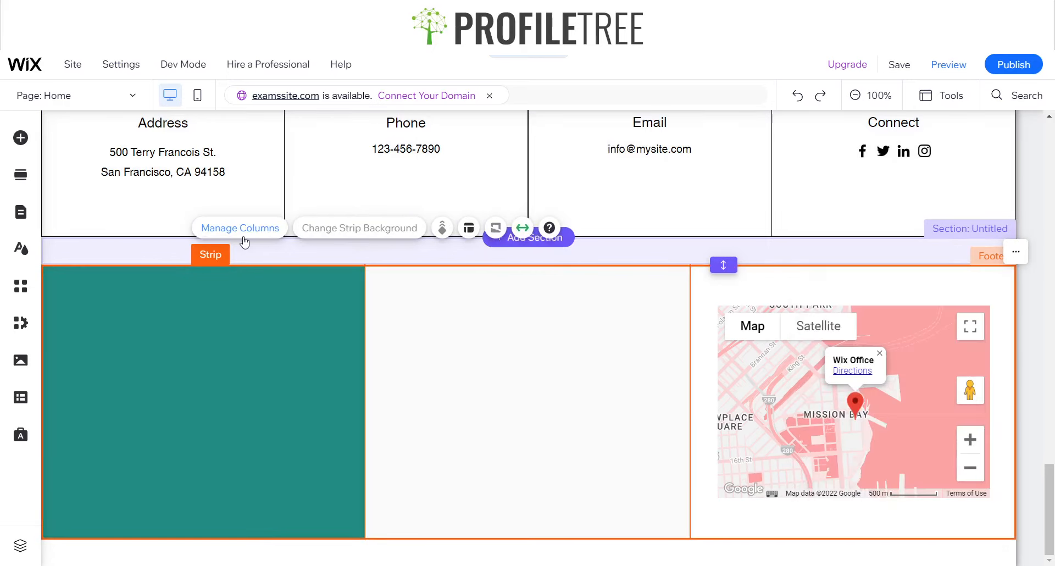
{"action": "left_click", "coordinate": [246, 234]}
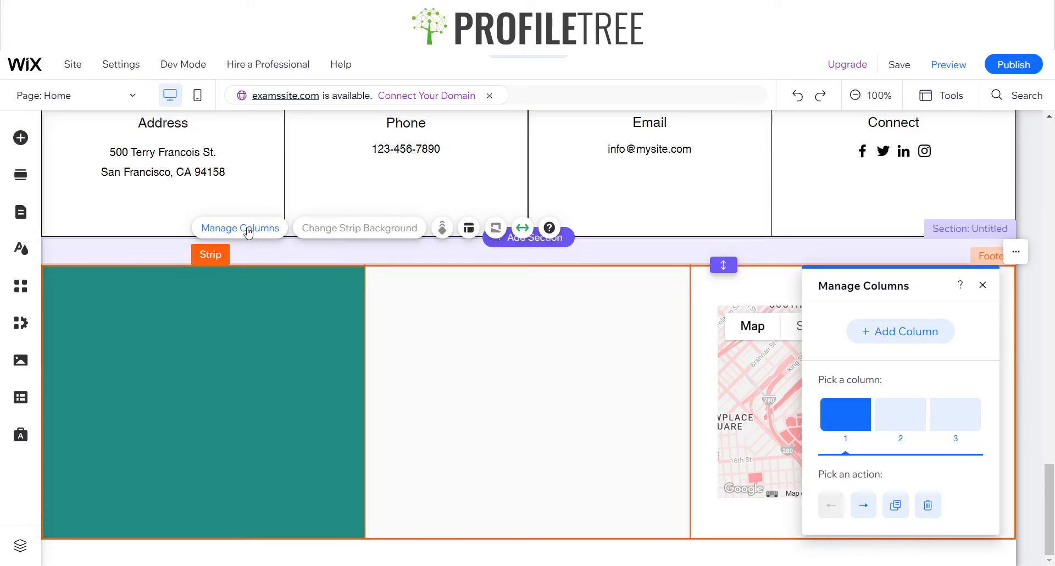
{"action": "left_click", "coordinate": [897, 333]}
{"action": "left_click", "coordinate": [983, 285]}
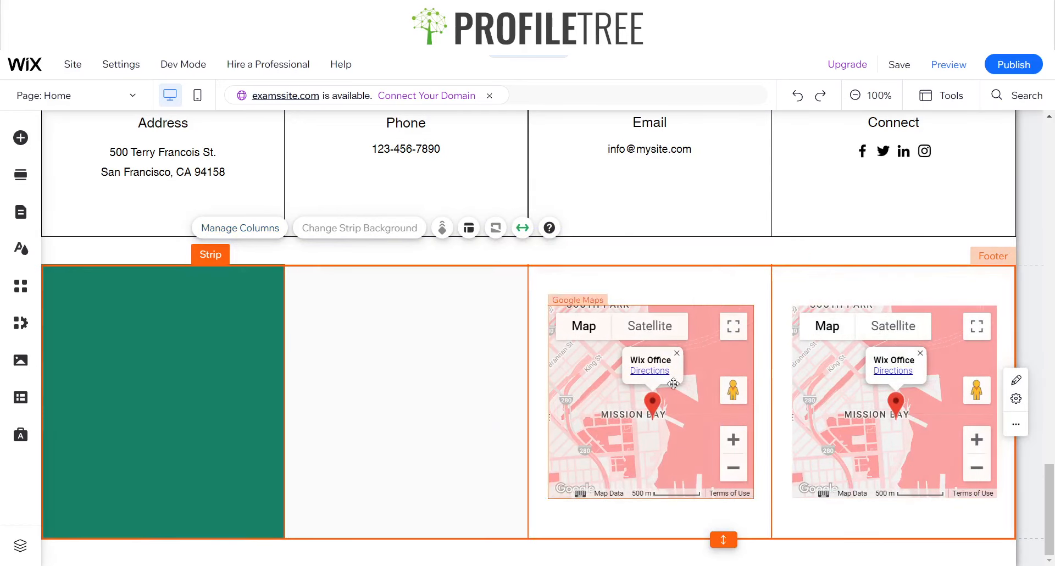
{"action": "left_click", "coordinate": [663, 401]}
{"action": "key", "text": "Delete"}
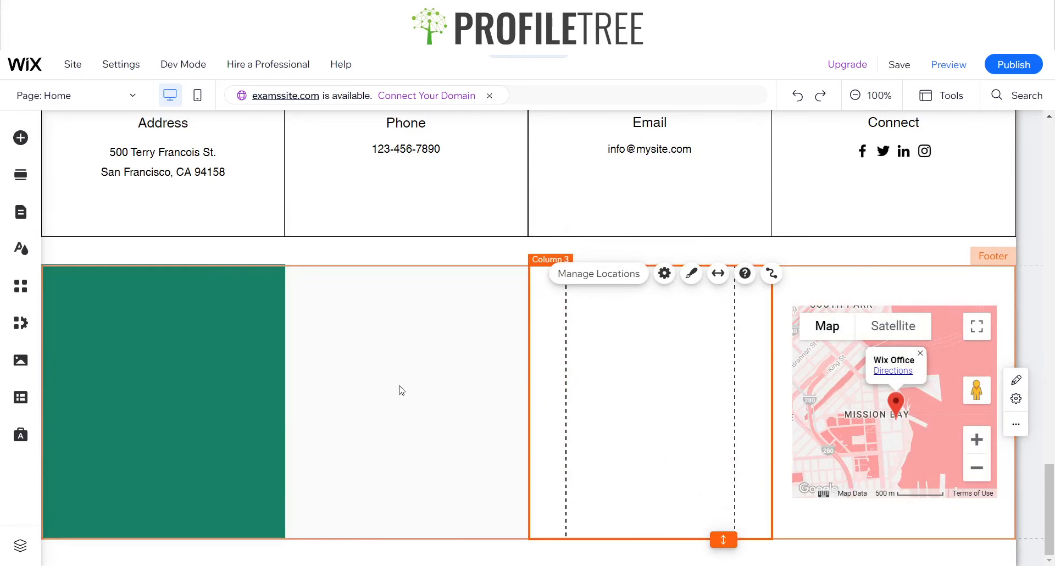
Copy the header's mountain logo into the footer strip's green first column, enlarged and centered there
{"action": "left_click", "coordinate": [178, 379]}
{"action": "scroll", "coordinate": [185, 308], "scroll_direction": "up", "scroll_amount": 20}
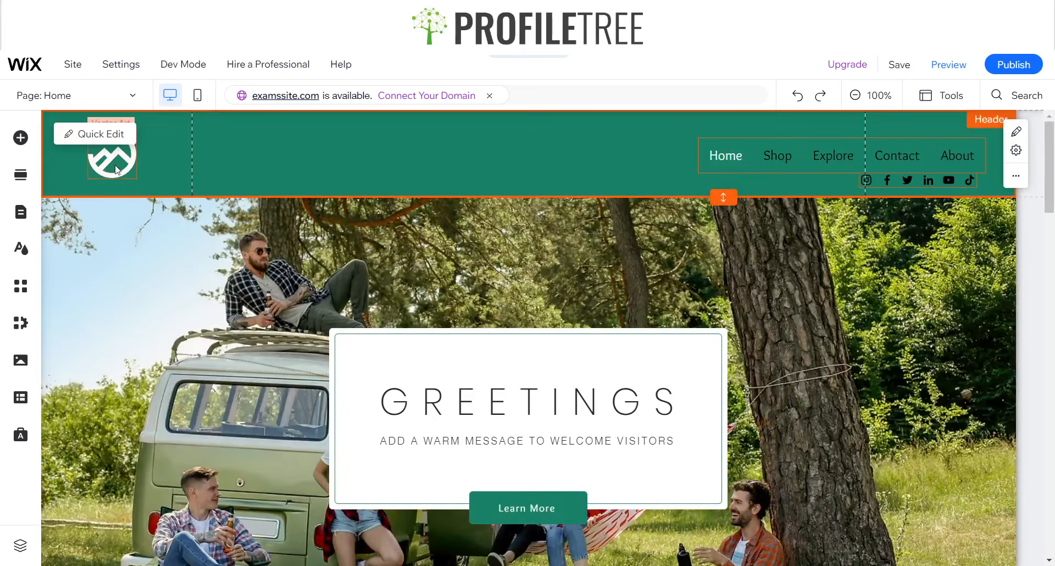
{"action": "left_click", "coordinate": [110, 145]}
{"action": "scroll", "coordinate": [134, 389], "scroll_direction": "down", "scroll_amount": 20}
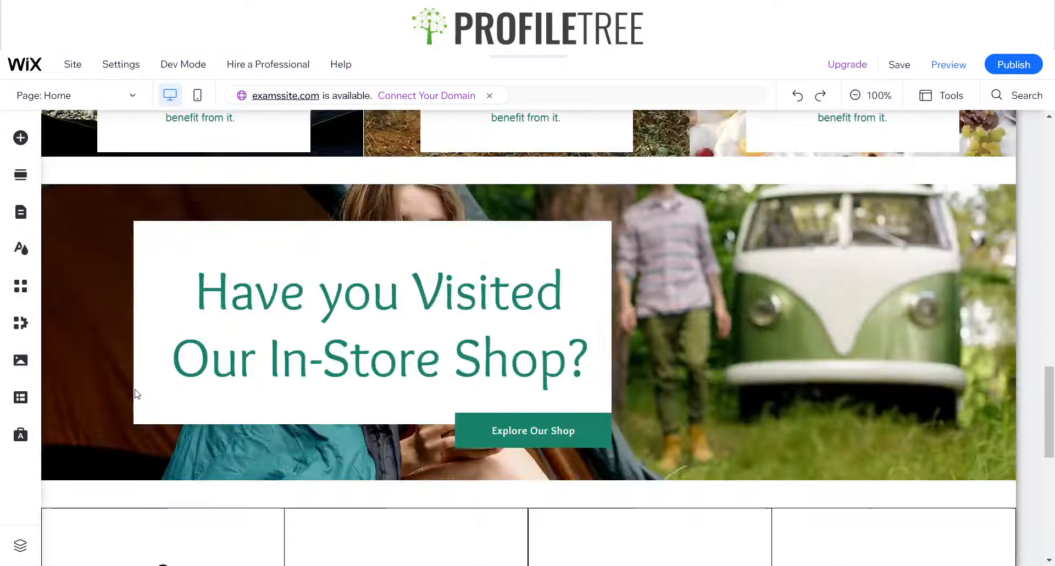
{"action": "key", "text": "ctrl+v"}
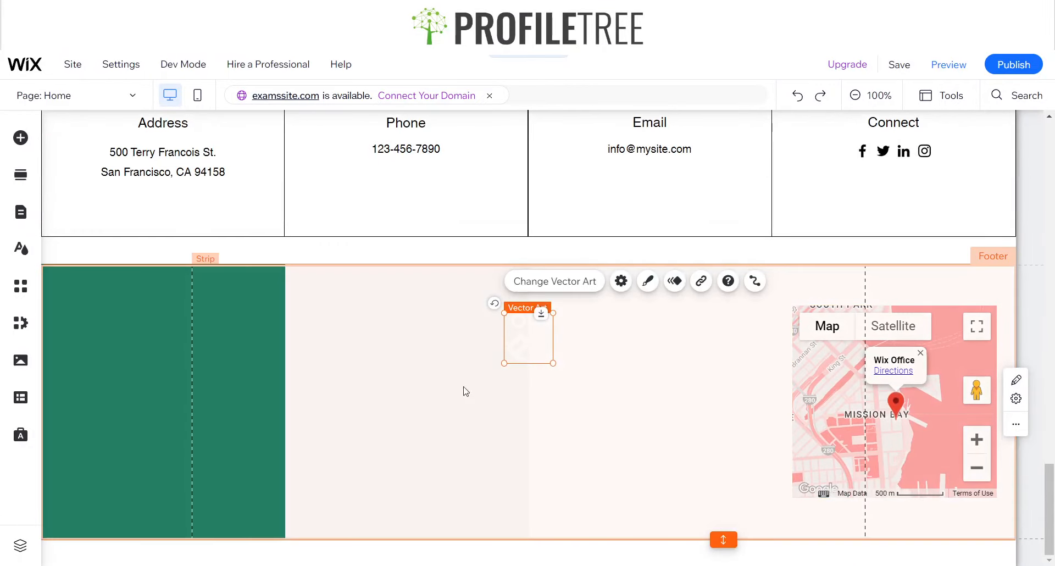
{"action": "left_click_drag", "start_coordinate": [537, 332], "coordinate": [136, 364]}
{"action": "mouse_move", "coordinate": [171, 394]}
{"action": "left_mouse_down"}
{"action": "mouse_move", "coordinate": [210, 433]}
{"action": "mouse_move", "coordinate": [162, 384]}
{"action": "mouse_move", "coordinate": [161, 396]}
{"action": "left_mouse_up"}
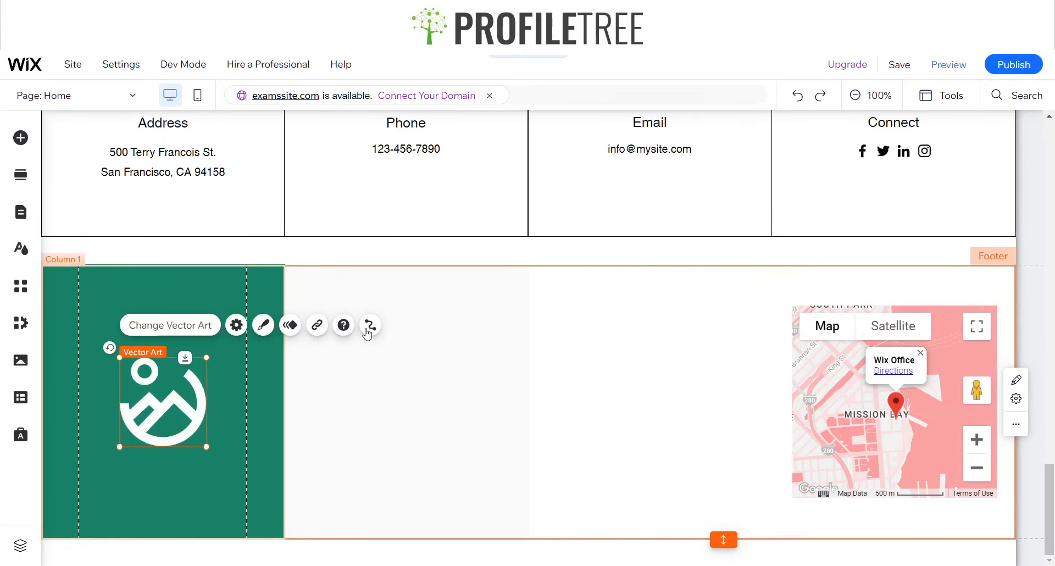
Add a Big Title text near the upper edge of the footer strip's second column and narrow its box to fit
{"action": "left_click", "coordinate": [376, 405]}
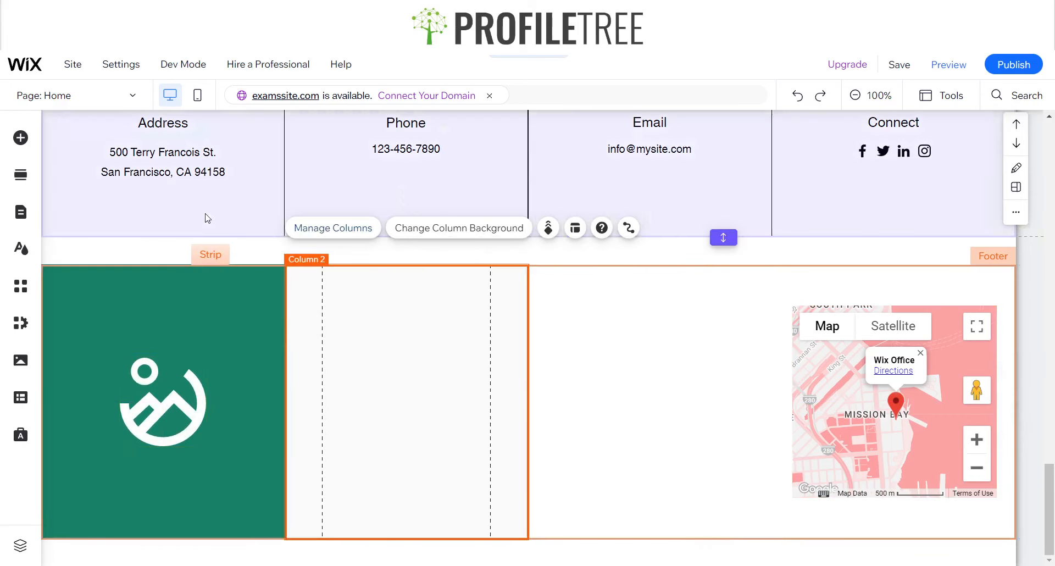
{"action": "left_click", "coordinate": [28, 150]}
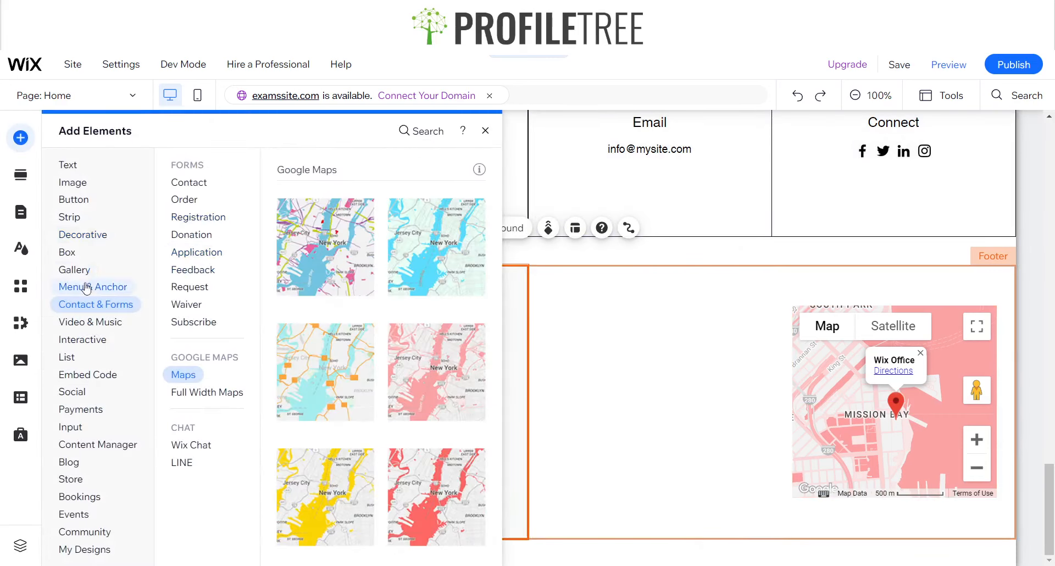
{"action": "left_click", "coordinate": [76, 182]}
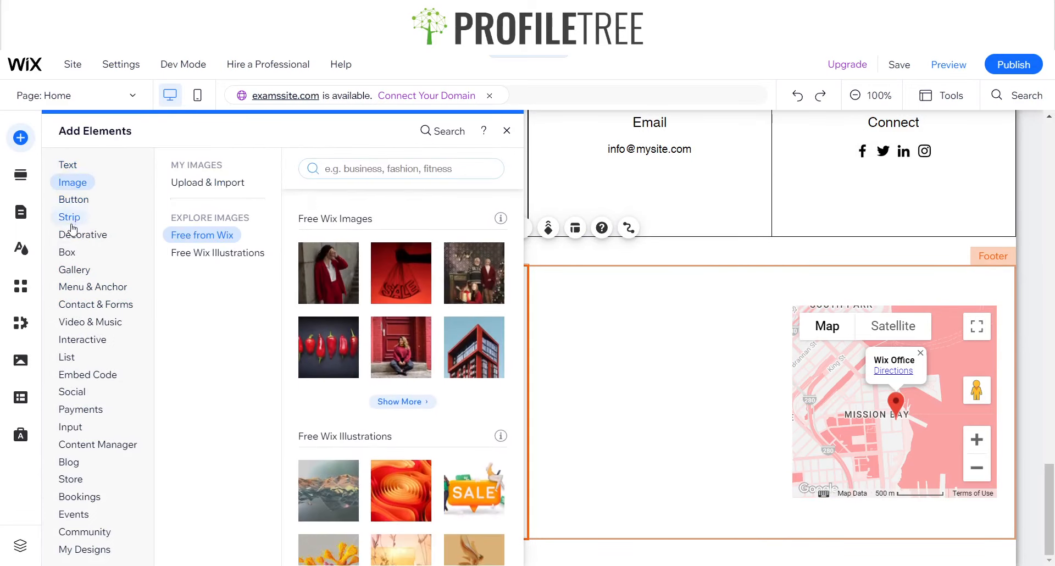
{"action": "mouse_move", "coordinate": [75, 168]}
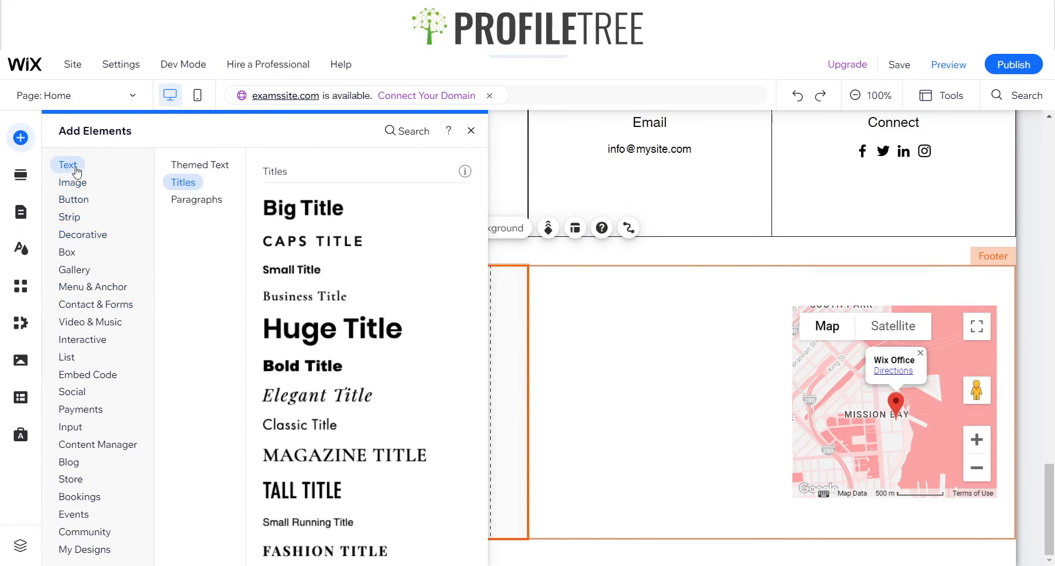
{"action": "left_click_drag", "start_coordinate": [261, 389], "coordinate": [377, 313]}
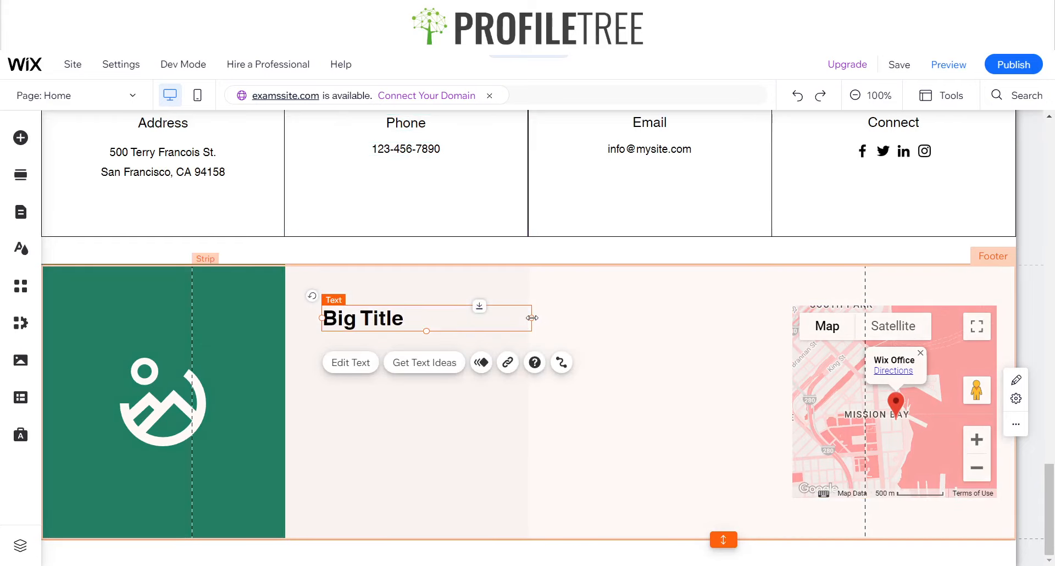
{"action": "left_click_drag", "start_coordinate": [532, 318], "coordinate": [437, 321]}
Change the second column's title text to "Menu" and choose the Overlock font for it
{"action": "left_click", "coordinate": [350, 363]}
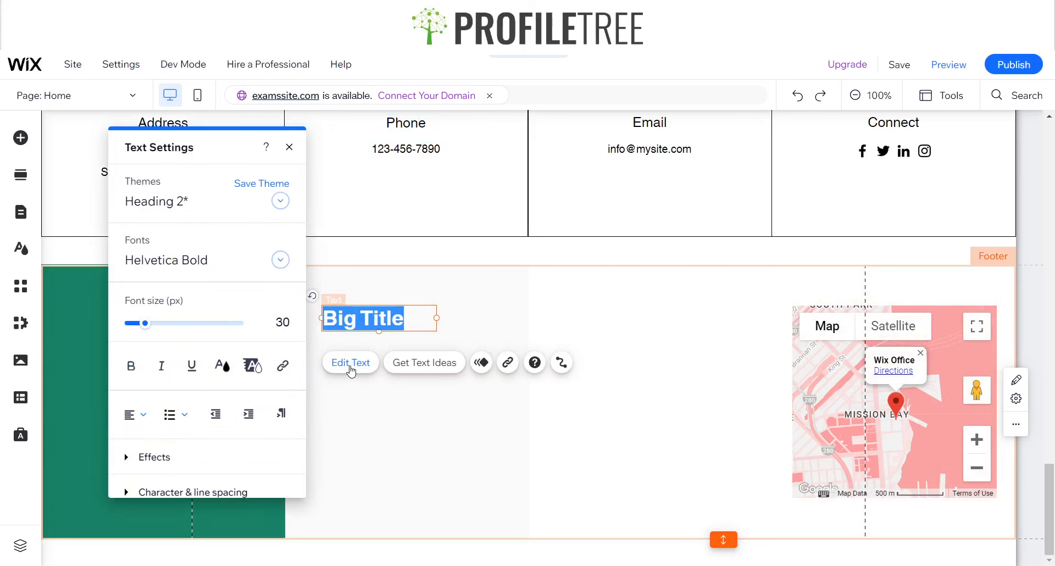
{"action": "type", "text": "Menu"}
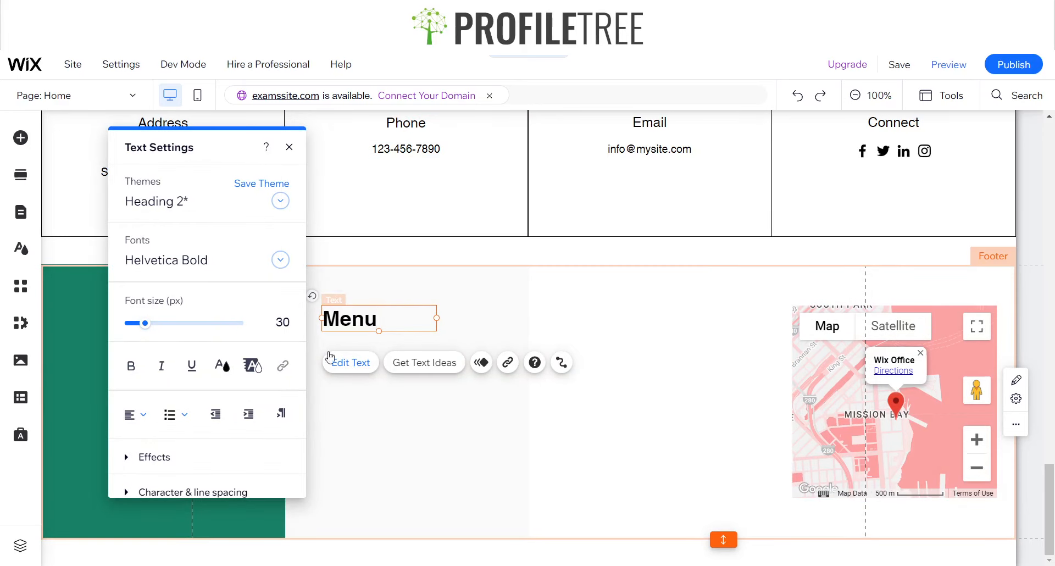
{"action": "left_click", "coordinate": [212, 257]}
{"action": "scroll", "coordinate": [213, 446], "scroll_direction": "down", "scroll_amount": 5}
{"action": "scroll", "coordinate": [213, 449], "scroll_direction": "down", "scroll_amount": 3}
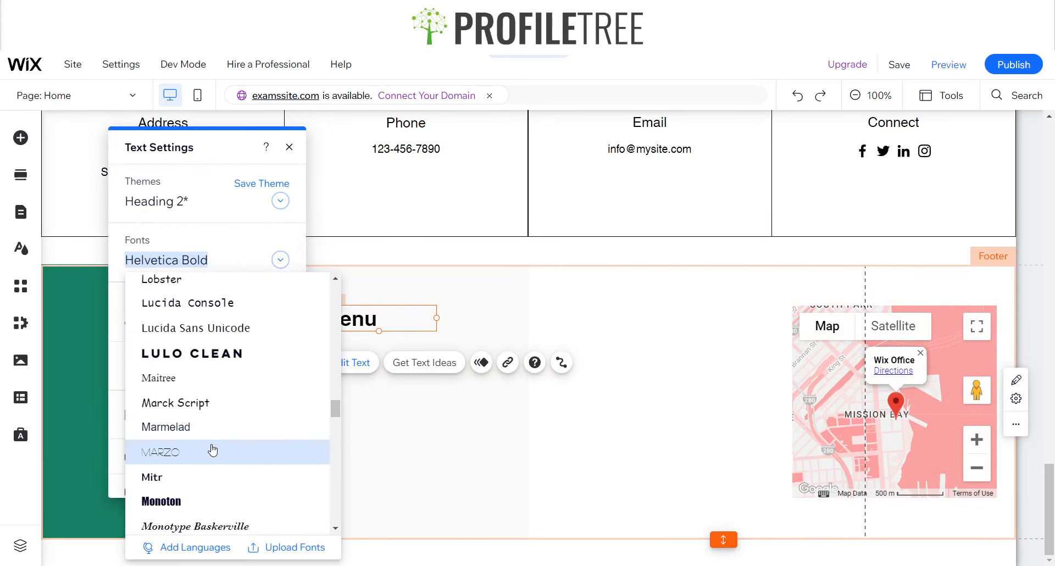
{"action": "scroll", "coordinate": [213, 449], "scroll_direction": "down", "scroll_amount": 6}
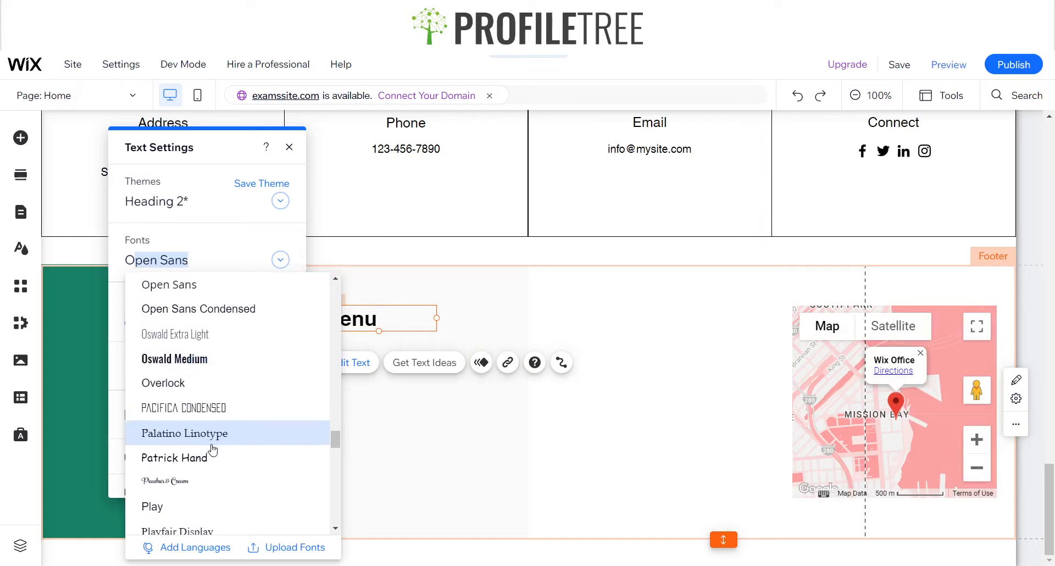
{"action": "left_click", "coordinate": [160, 382]}
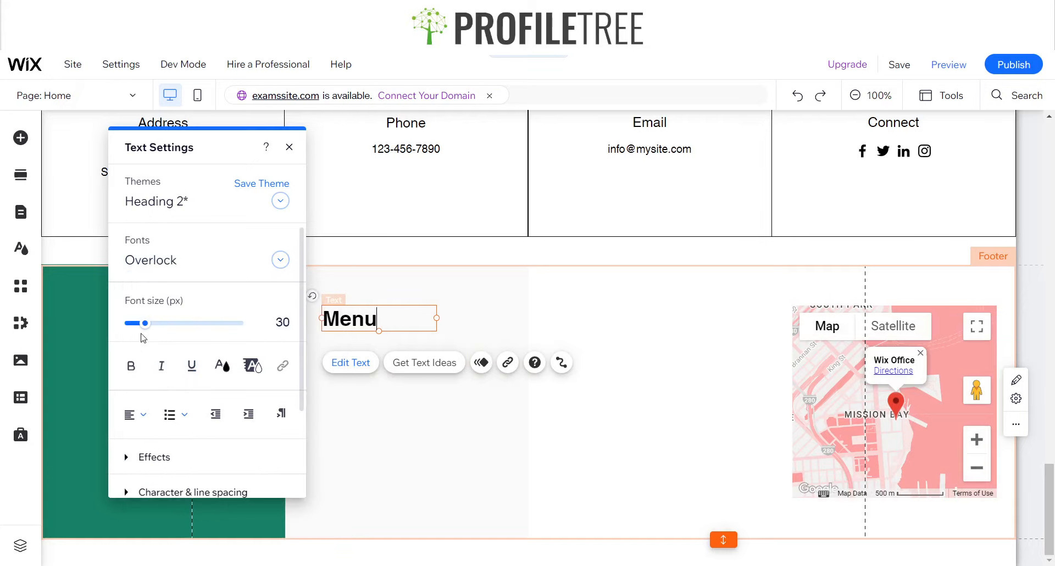
{"action": "mouse_move", "coordinate": [291, 306]}
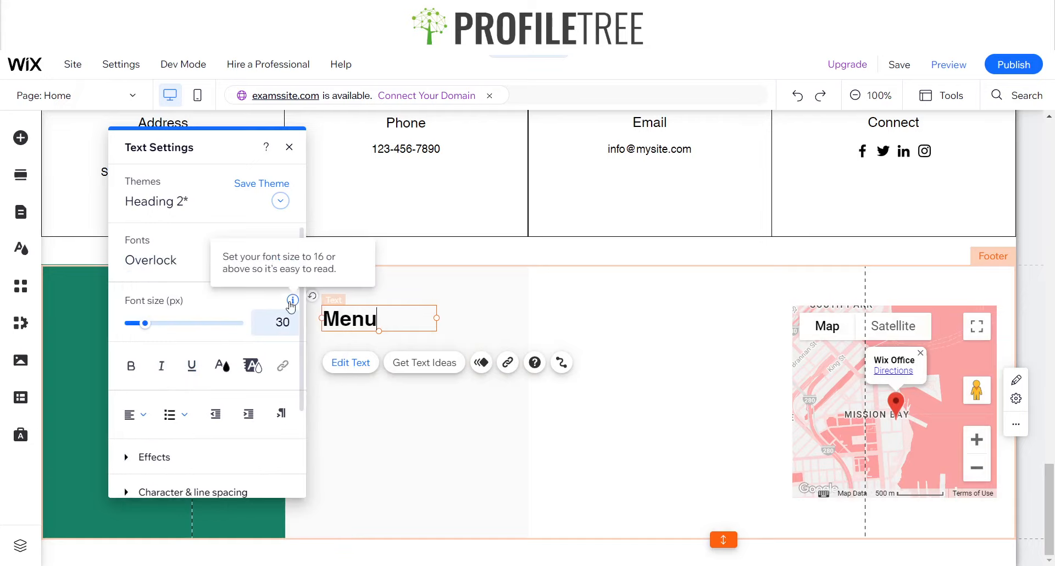
{"action": "left_click", "coordinate": [289, 146]}
Check which font the Hero section's GREETINGS heading uses
{"action": "scroll", "coordinate": [362, 322], "scroll_direction": "up", "scroll_amount": 8}
{"action": "scroll", "coordinate": [362, 322], "scroll_direction": "up", "scroll_amount": 5}
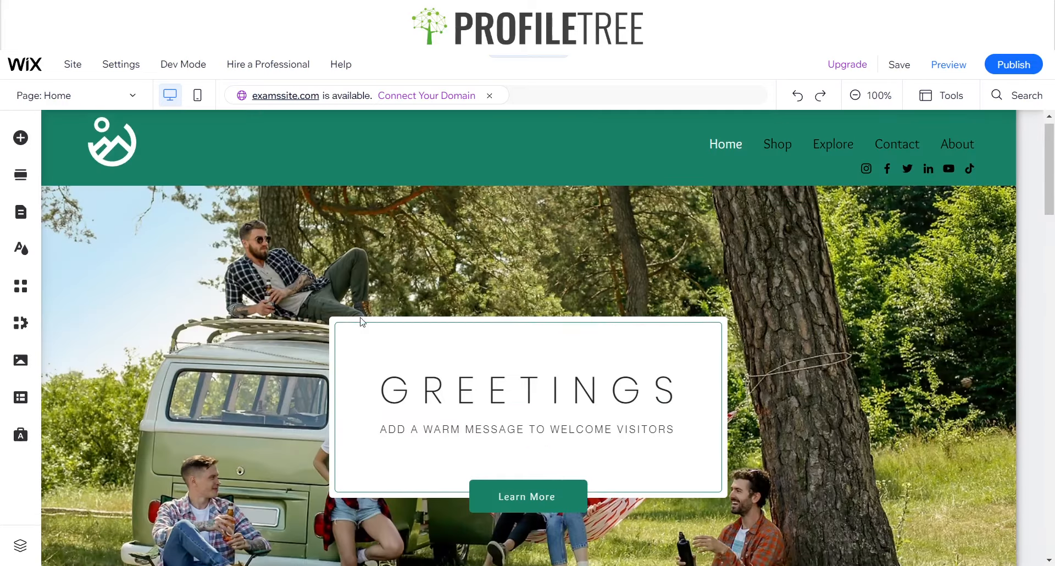
{"action": "scroll", "coordinate": [453, 277], "scroll_direction": "down", "scroll_amount": 2}
{"action": "left_click", "coordinate": [446, 275]}
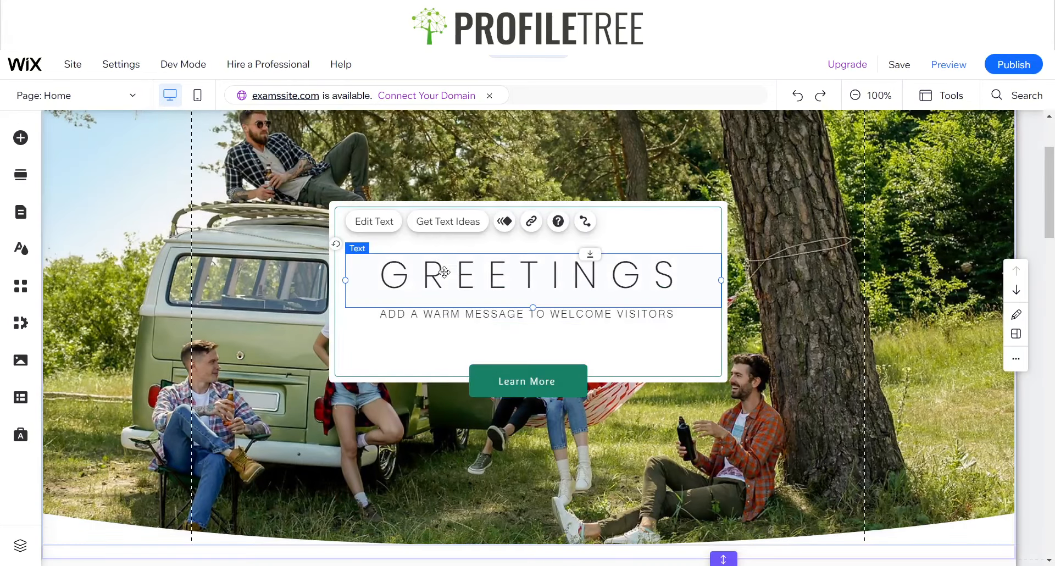
{"action": "left_click", "coordinate": [370, 230]}
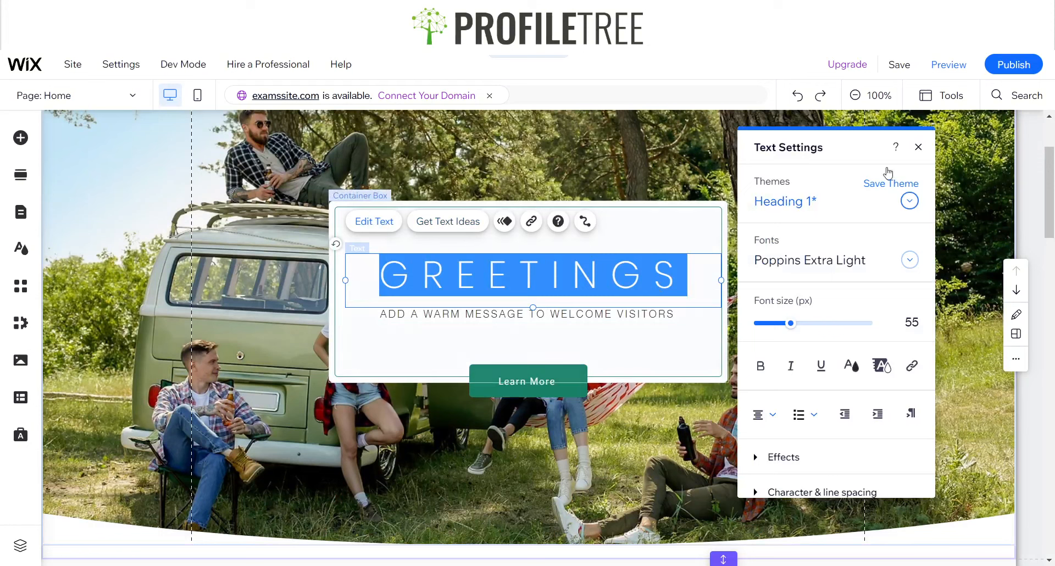
{"action": "left_click", "coordinate": [909, 260]}
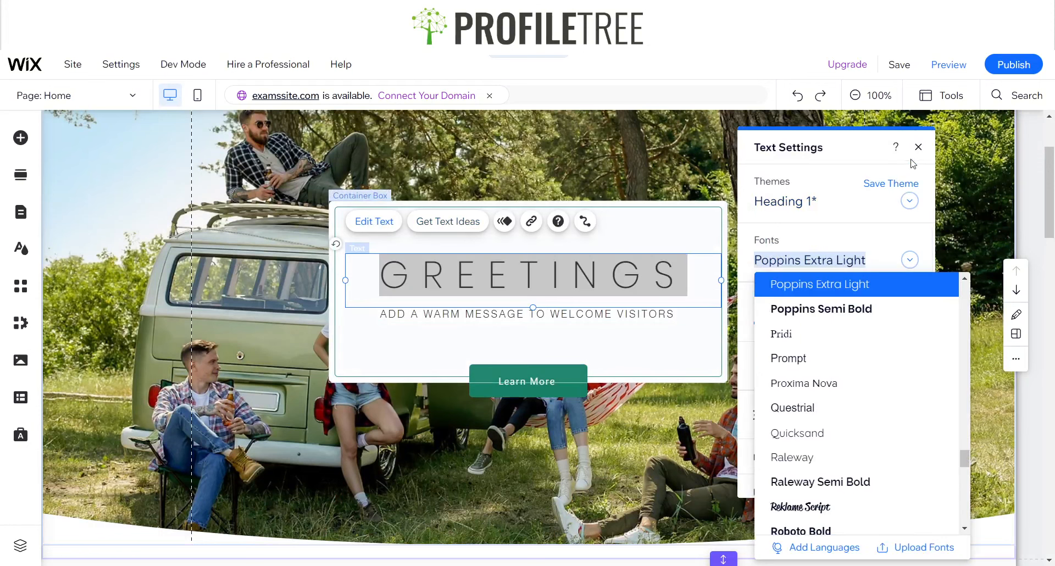
{"action": "left_click", "coordinate": [918, 147]}
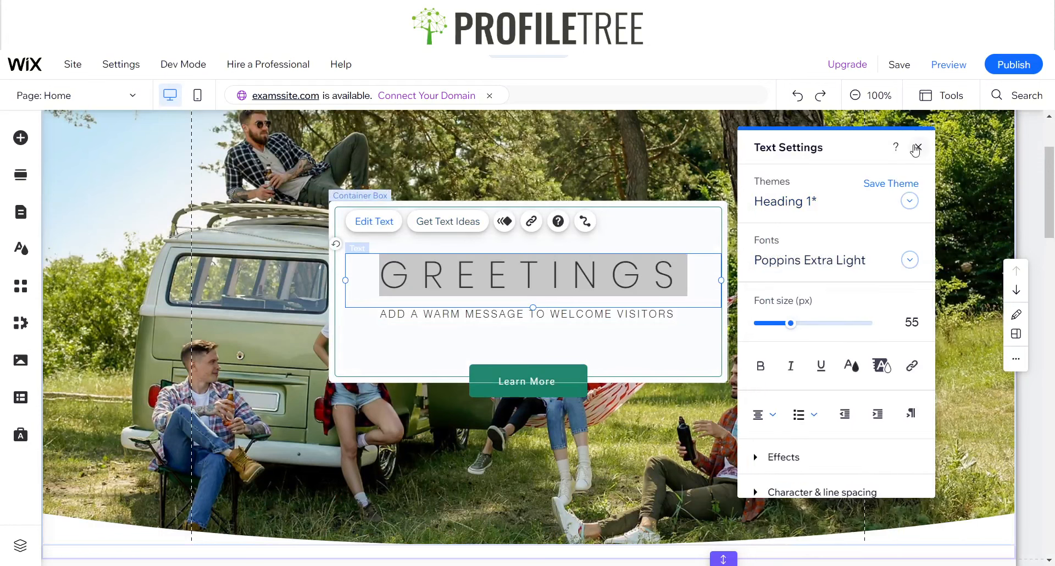
{"action": "left_click", "coordinate": [918, 147]}
{"action": "scroll", "coordinate": [723, 374], "scroll_direction": "down", "scroll_amount": 15}
{"action": "scroll", "coordinate": [722, 374], "scroll_direction": "down", "scroll_amount": 10}
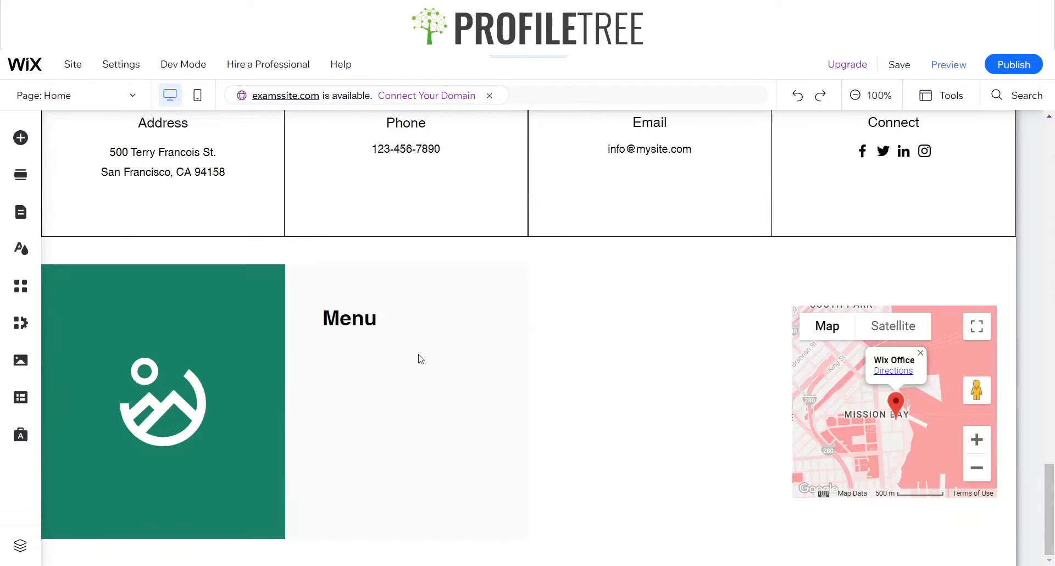
Set the footer's Menu title to the Poppins Extra Light font at a size of 25 px
{"action": "left_click", "coordinate": [368, 325]}
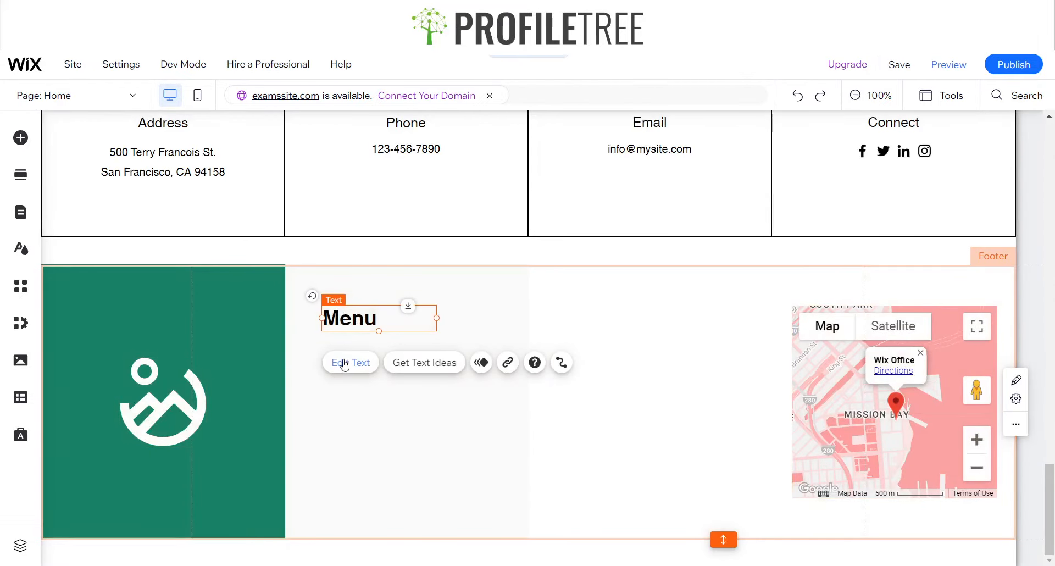
{"action": "left_click", "coordinate": [344, 365]}
{"action": "left_click", "coordinate": [203, 271]}
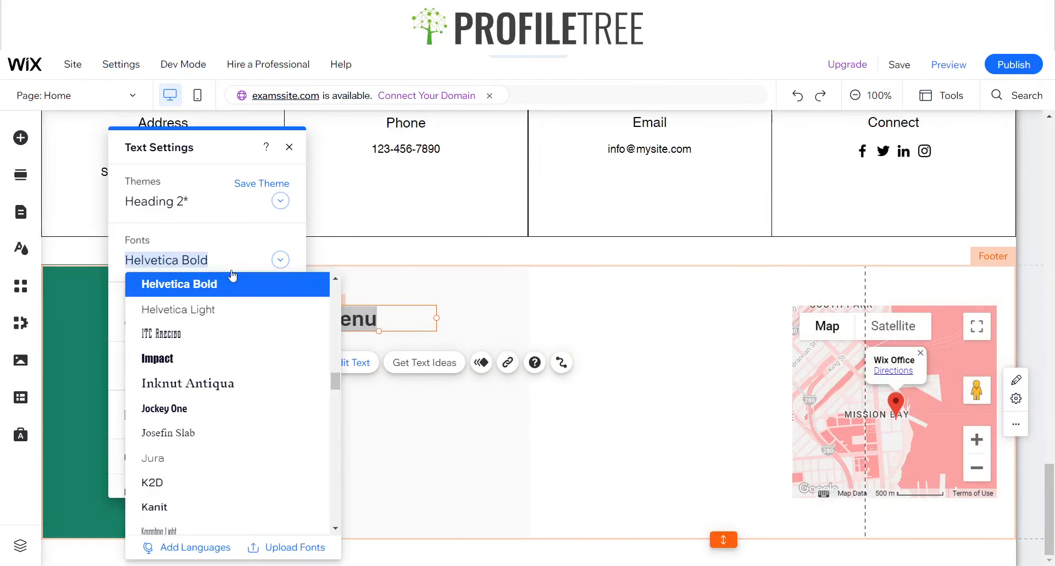
{"action": "type", "text": "Poppins Extra Light"}
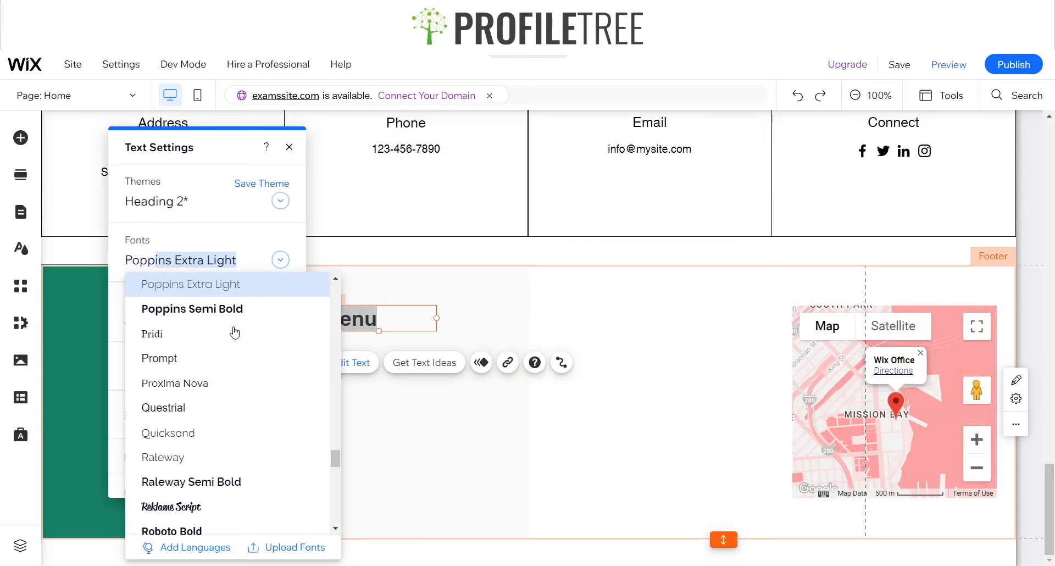
{"action": "key", "text": "Return"}
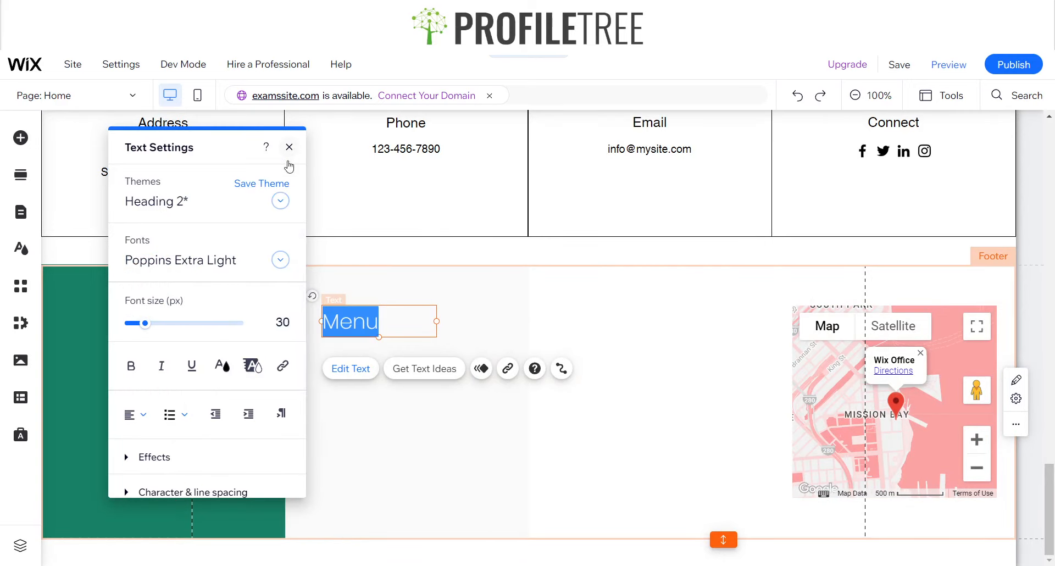
{"action": "left_click", "coordinate": [282, 322]}
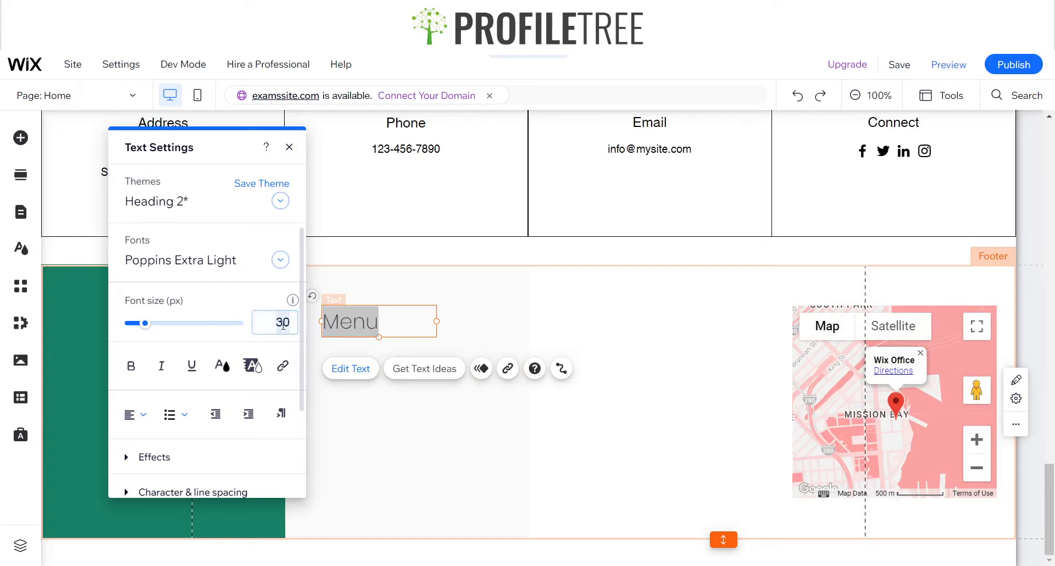
{"action": "type", "text": "25"}
{"action": "key", "text": "Return"}
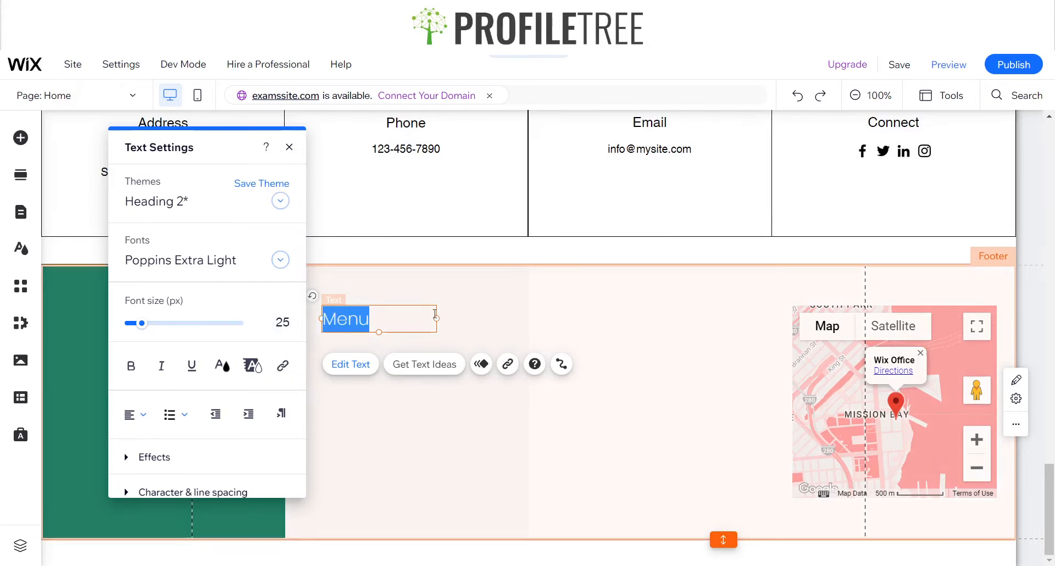
{"action": "left_click", "coordinate": [288, 147]}
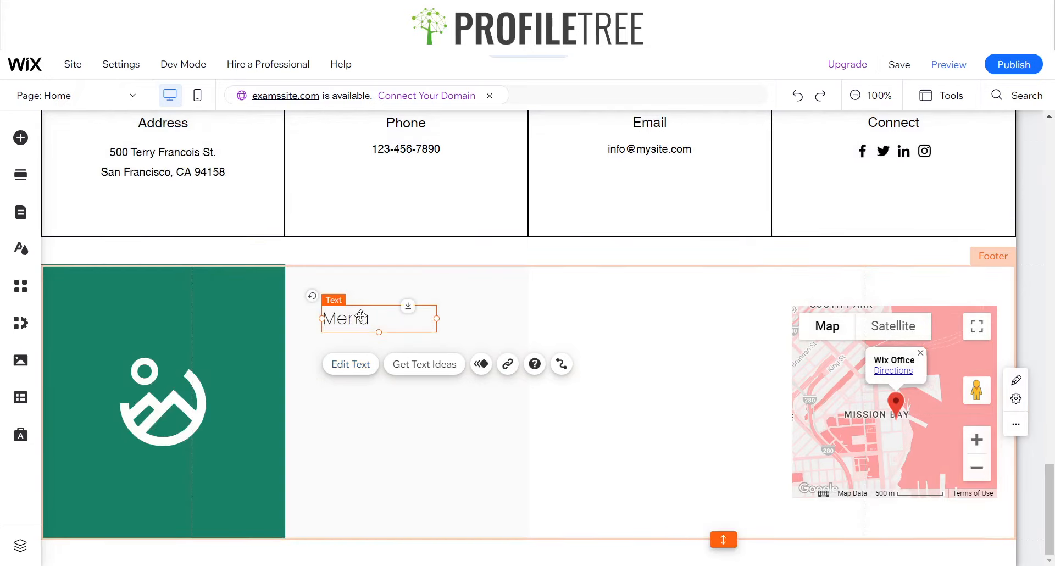
Duplicate the Menu title and place the copy in the footer strip's third column, level with the original
{"action": "left_click", "coordinate": [365, 425]}
{"action": "key", "text": "ctrl+v"}
{"action": "left_click_drag", "start_coordinate": [500, 334], "coordinate": [595, 320]}
{"action": "left_click", "coordinate": [632, 404]}
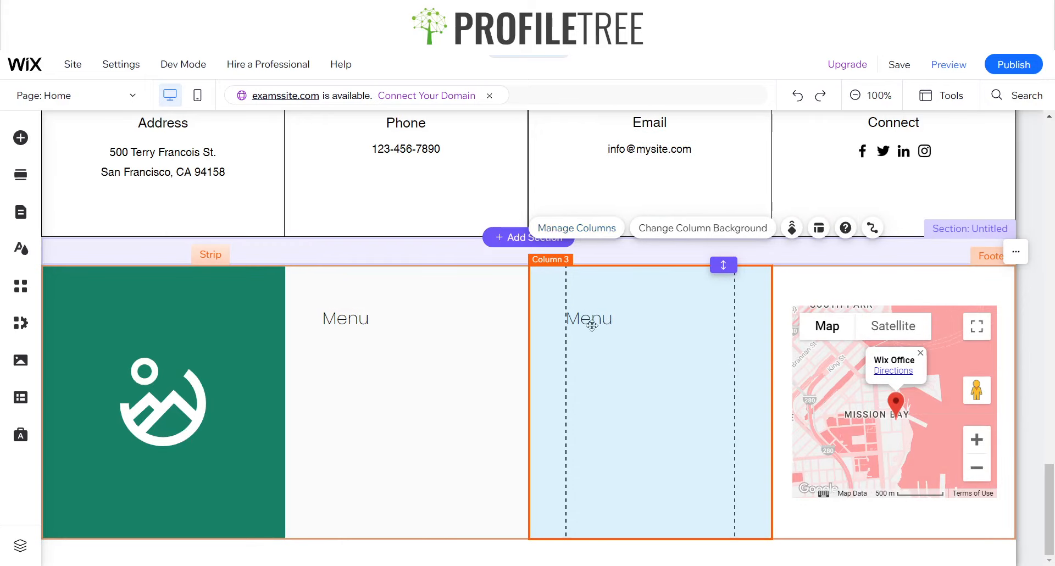
{"action": "left_click", "coordinate": [595, 229]}
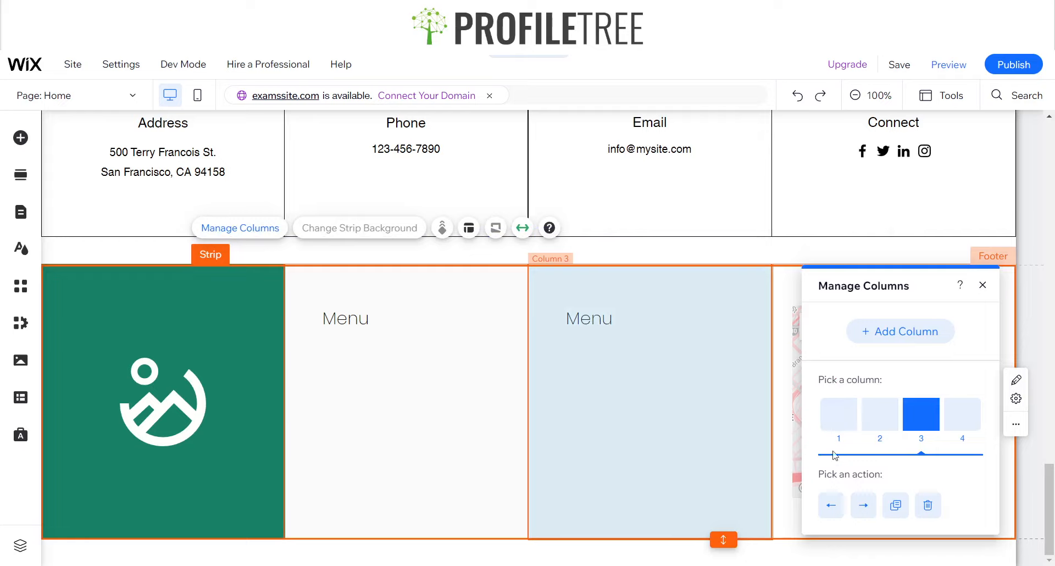
{"action": "left_click", "coordinate": [983, 286]}
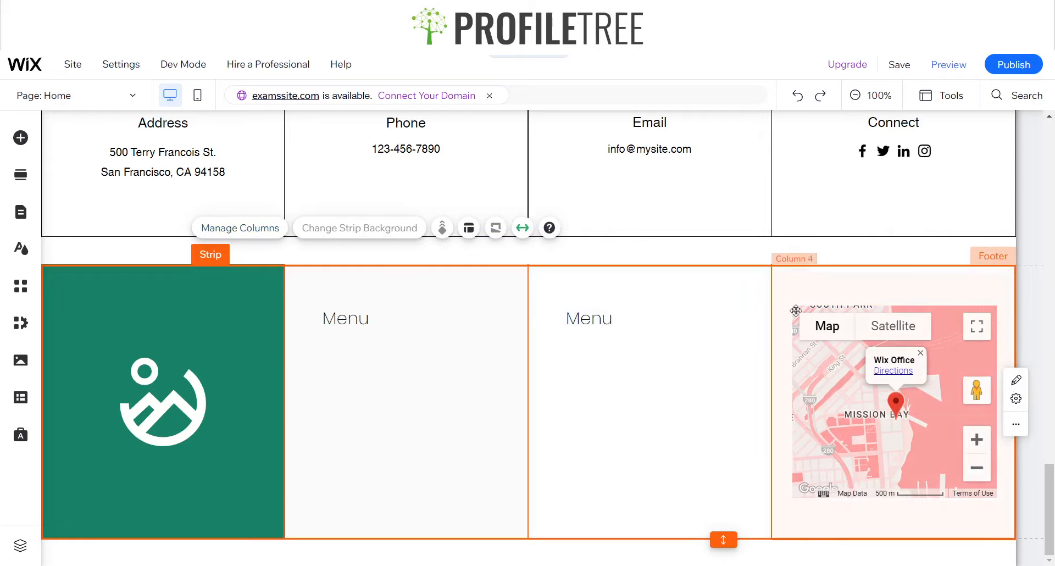
{"action": "left_click", "coordinate": [553, 400]}
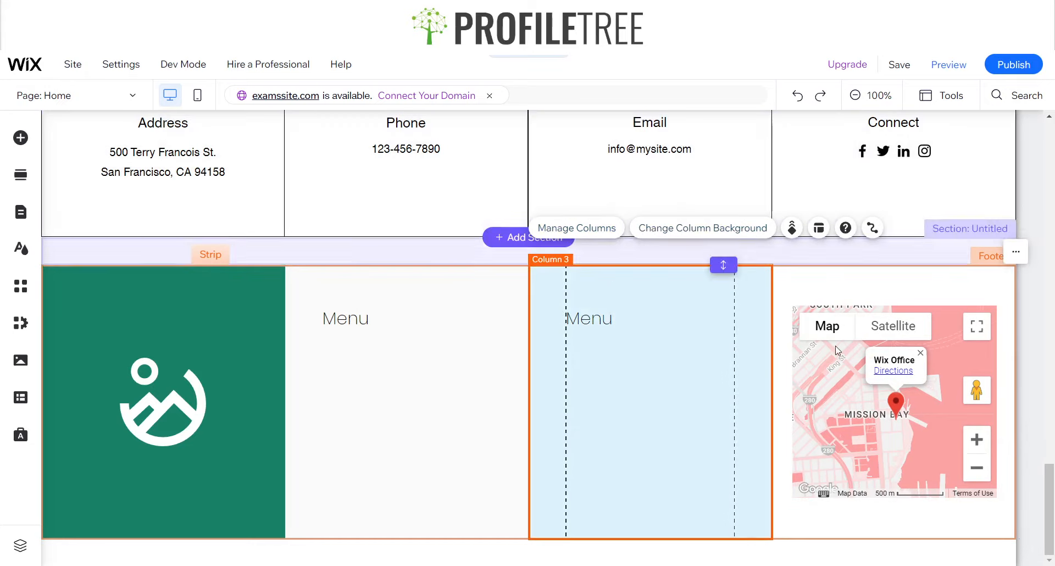
{"action": "left_click", "coordinate": [577, 229]}
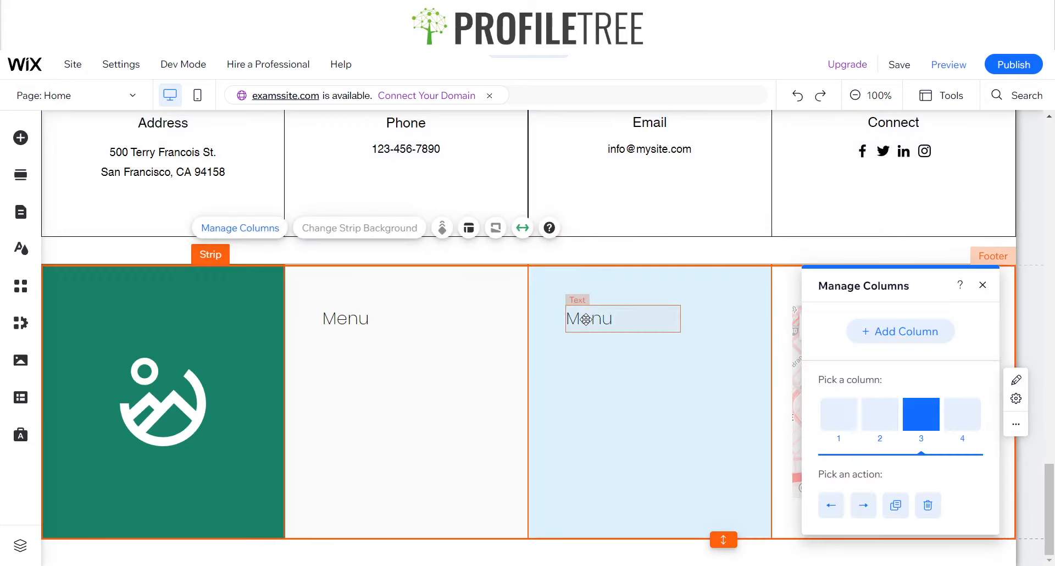
Change the third column's title text to "Social"
{"action": "left_click", "coordinate": [603, 314]}
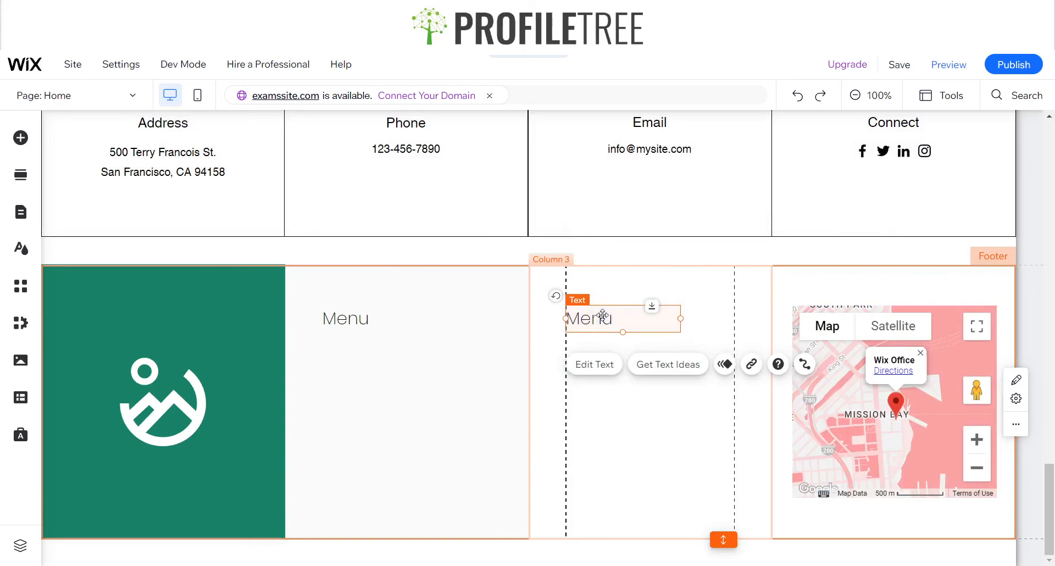
{"action": "left_click", "coordinate": [598, 373]}
{"action": "type", "text": "C"}
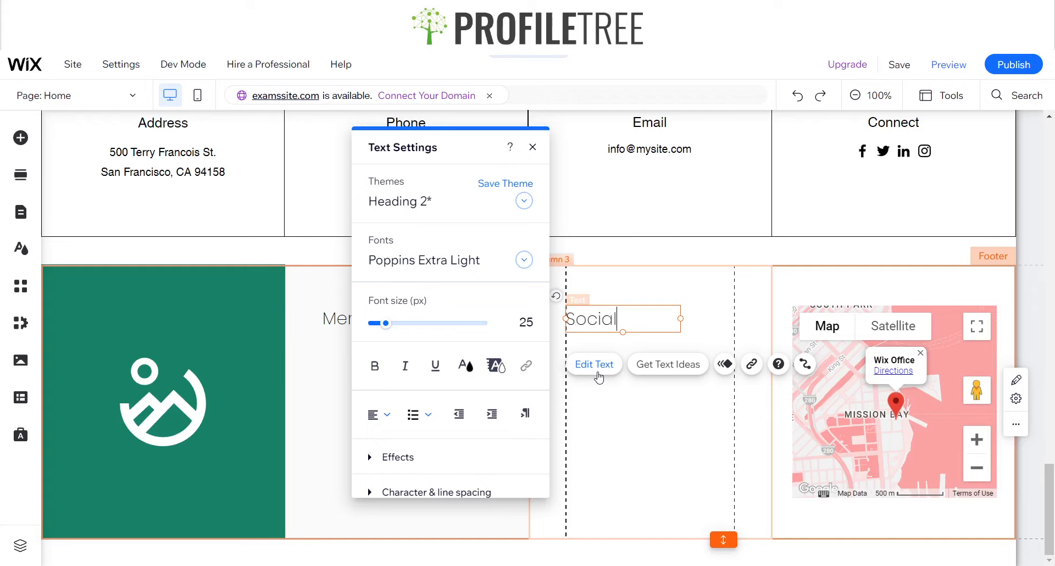
{"action": "left_click", "coordinate": [611, 435]}
Place a copy of the Menu title directly below the original in the second column and stretch its box down near the strip's lower edge
{"action": "left_click", "coordinate": [372, 379]}
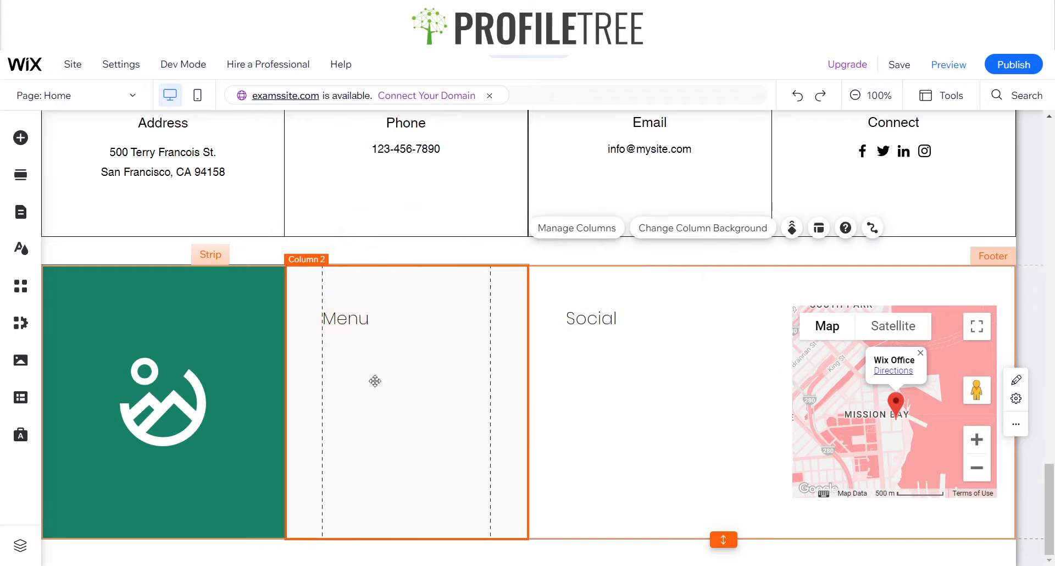
{"action": "left_click", "coordinate": [351, 325]}
{"action": "left_click", "coordinate": [372, 396]}
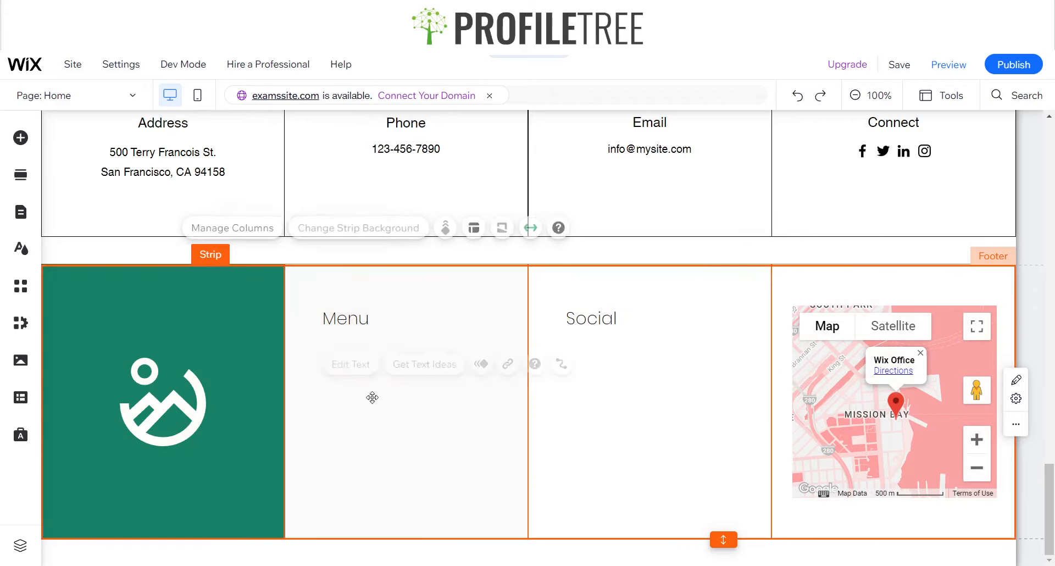
{"action": "key", "text": "ctrl+v"}
{"action": "left_click_drag", "start_coordinate": [385, 345], "coordinate": [377, 477]}
{"action": "left_click_drag", "start_coordinate": [368, 510], "coordinate": [368, 511]}
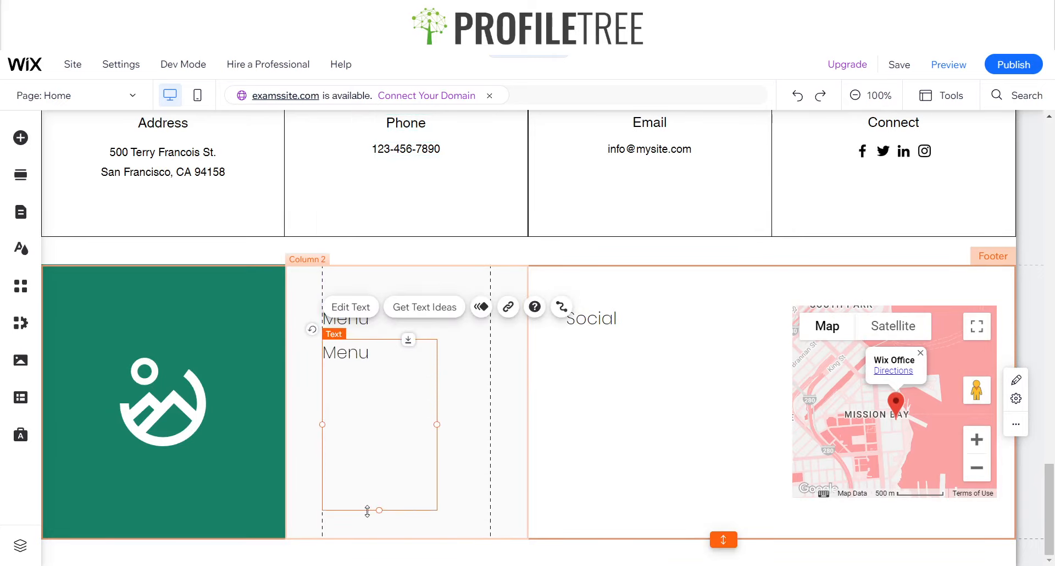
Paste another copy of the Menu text for use in the footer strip's third column
{"action": "left_click", "coordinate": [605, 415]}
{"action": "key", "text": "ctrl+v"}
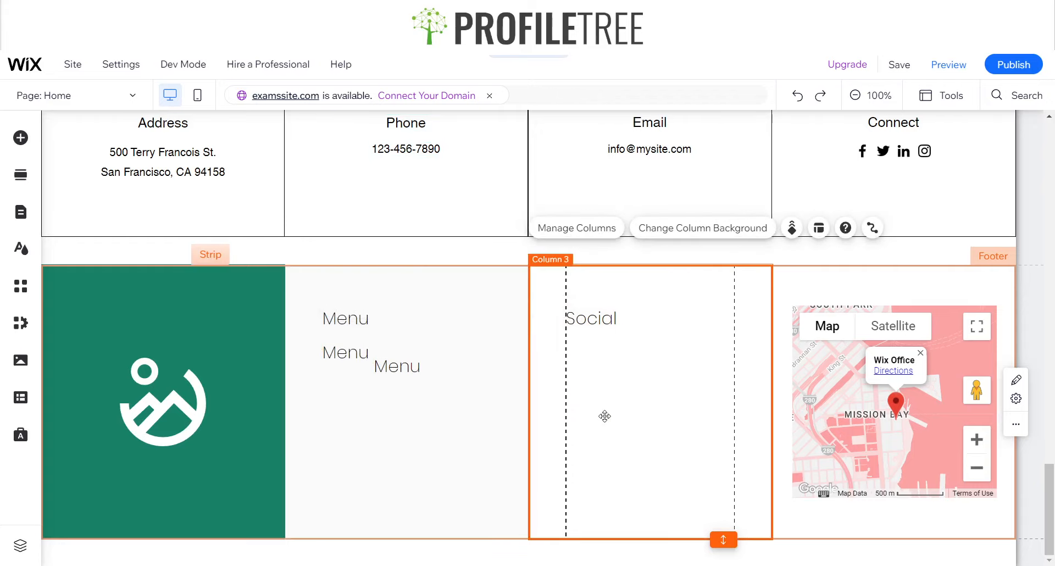
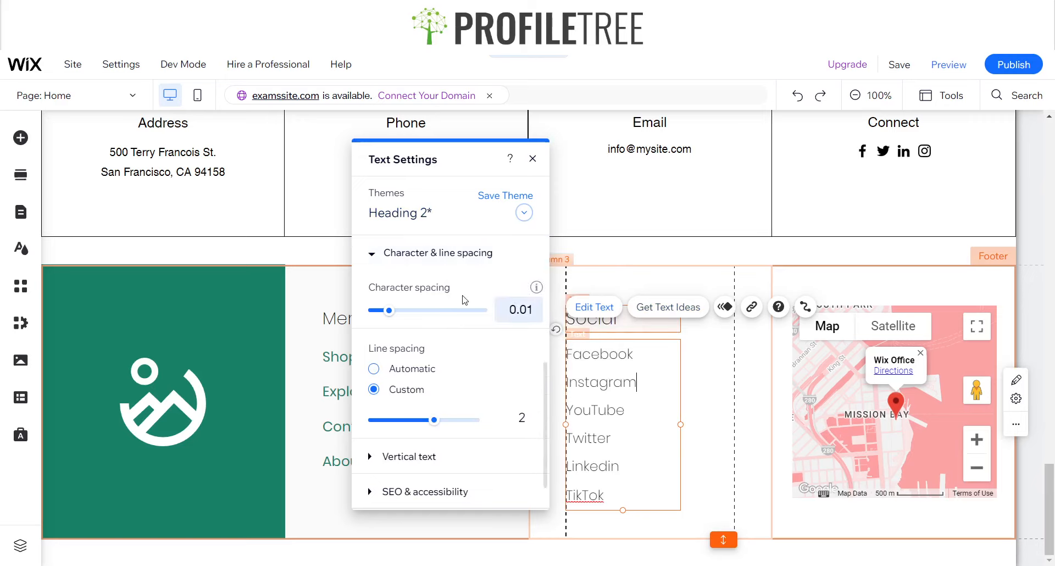
Make the whole list of social network names in the footer's Social column bold and colour it green #188167
{"action": "scroll", "coordinate": [464, 299], "scroll_direction": "up", "scroll_amount": 5}
{"action": "key", "text": "ctrl+a"}
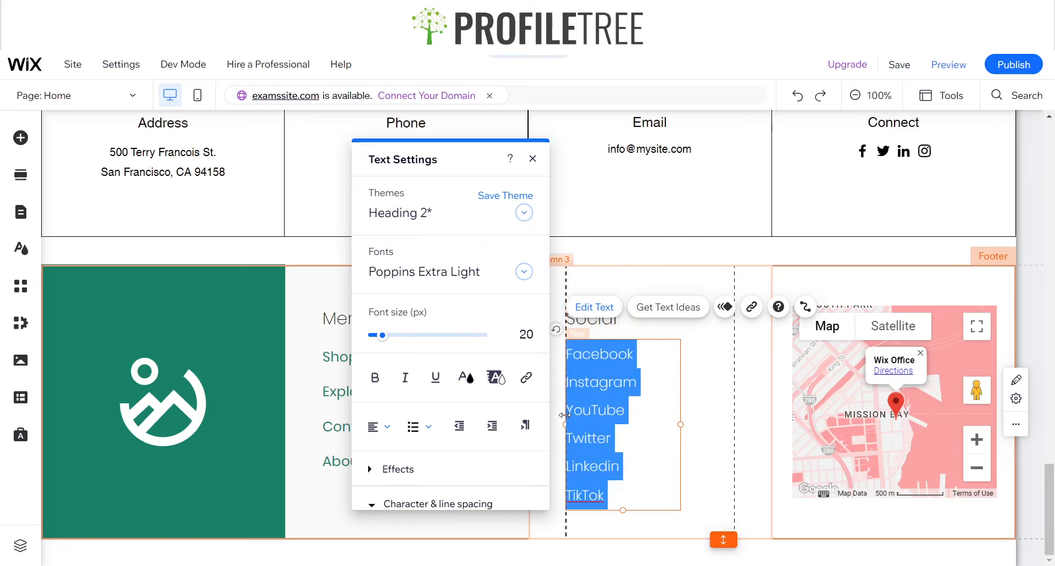
{"action": "left_click", "coordinate": [375, 378]}
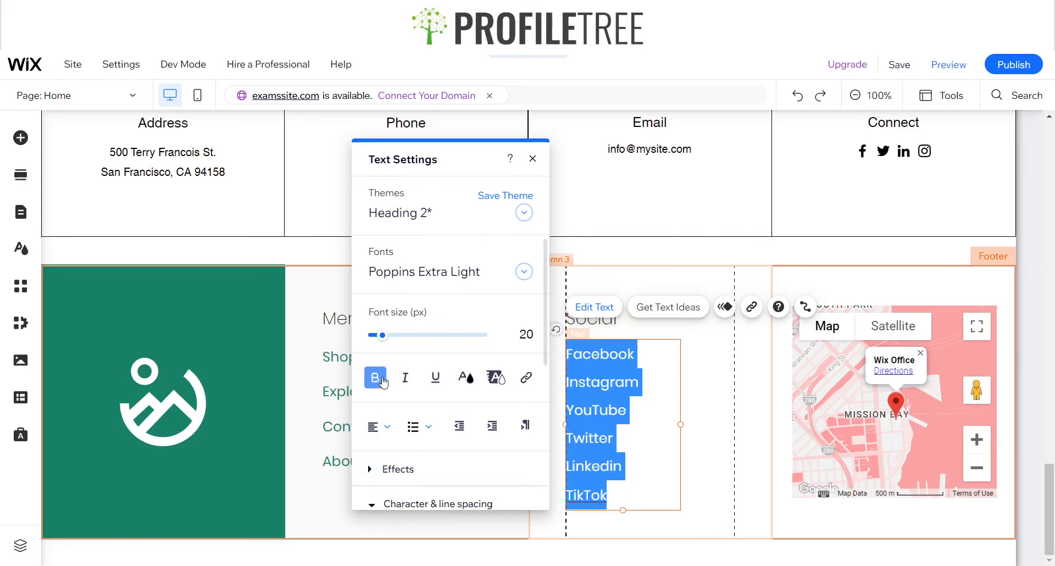
{"action": "left_click", "coordinate": [466, 377]}
{"action": "left_click", "coordinate": [368, 438]}
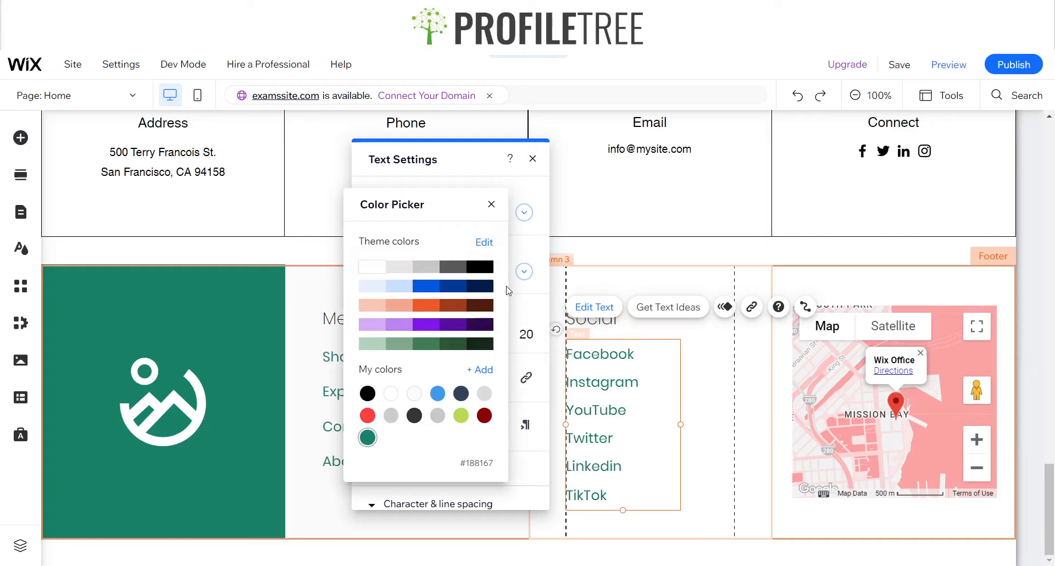
{"action": "left_click", "coordinate": [491, 204]}
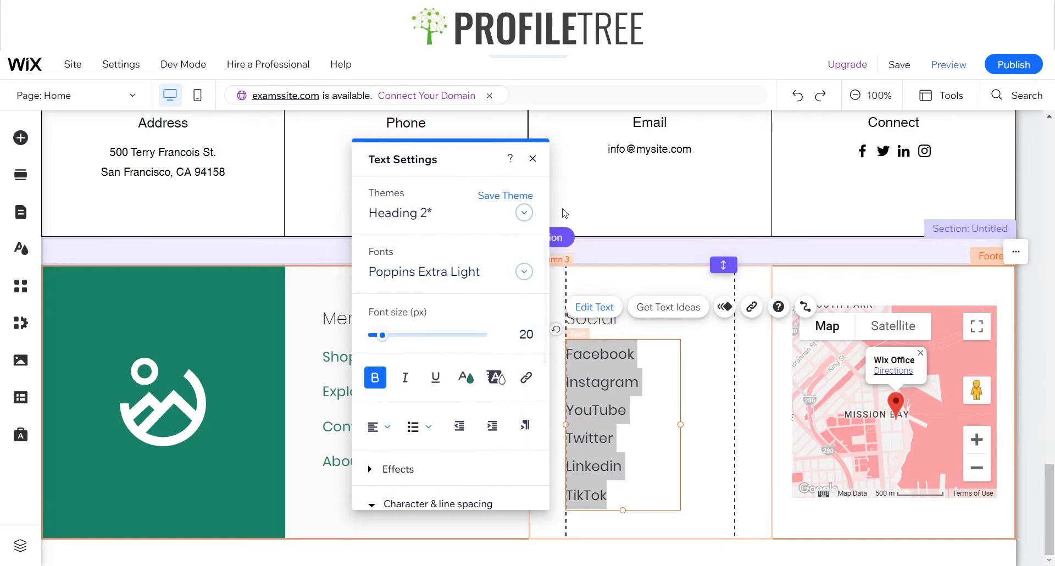
{"action": "left_click", "coordinate": [531, 158]}
{"action": "left_click", "coordinate": [496, 396]}
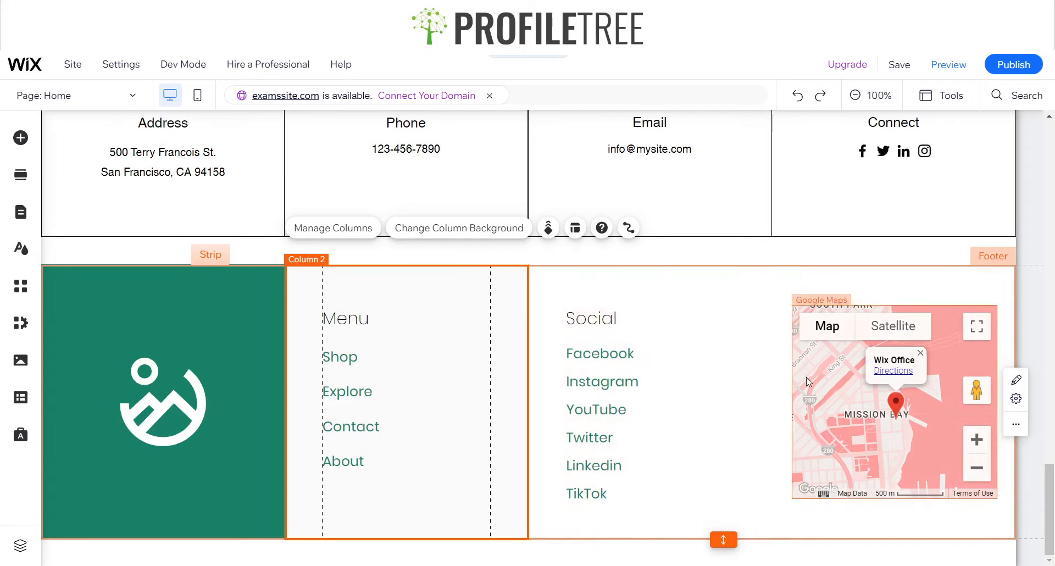
Apply the beige-and-teal map design to the Google Map in the footer's fourth column
{"action": "left_click", "coordinate": [855, 418]}
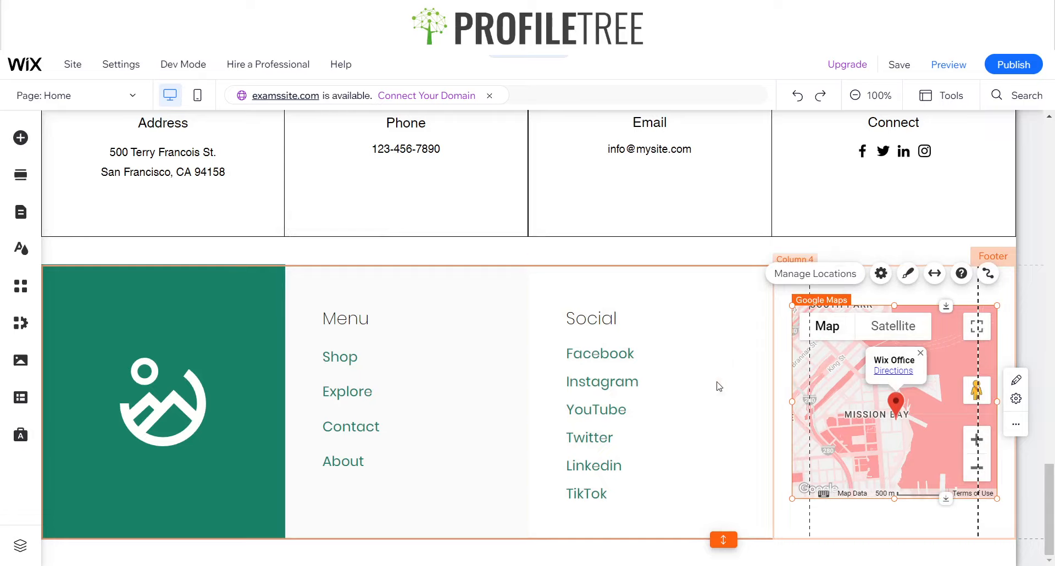
{"action": "left_click", "coordinate": [908, 274]}
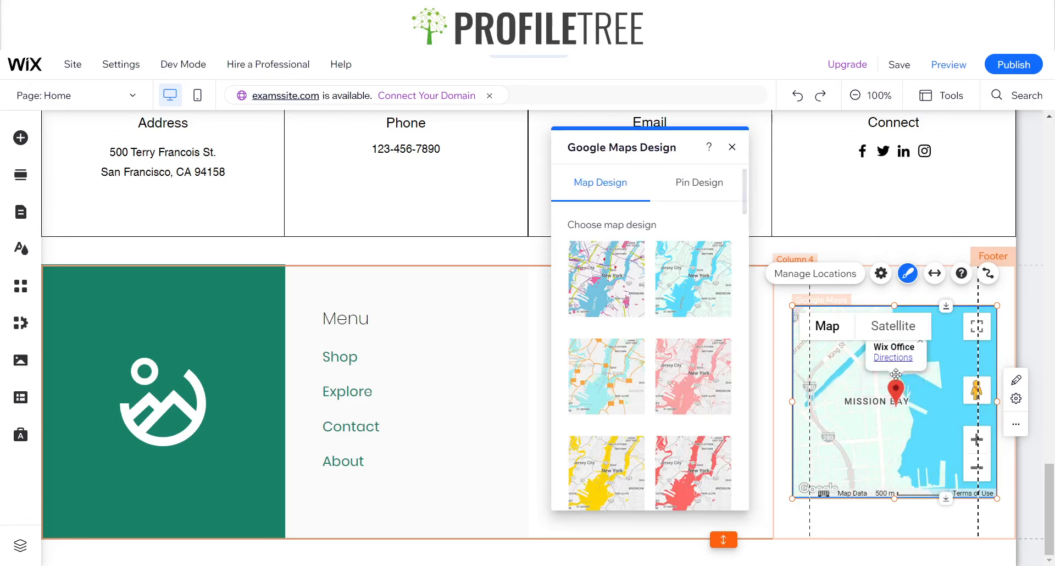
{"action": "scroll", "coordinate": [613, 418], "scroll_direction": "down", "scroll_amount": 2}
{"action": "scroll", "coordinate": [614, 417], "scroll_direction": "down", "scroll_amount": 3}
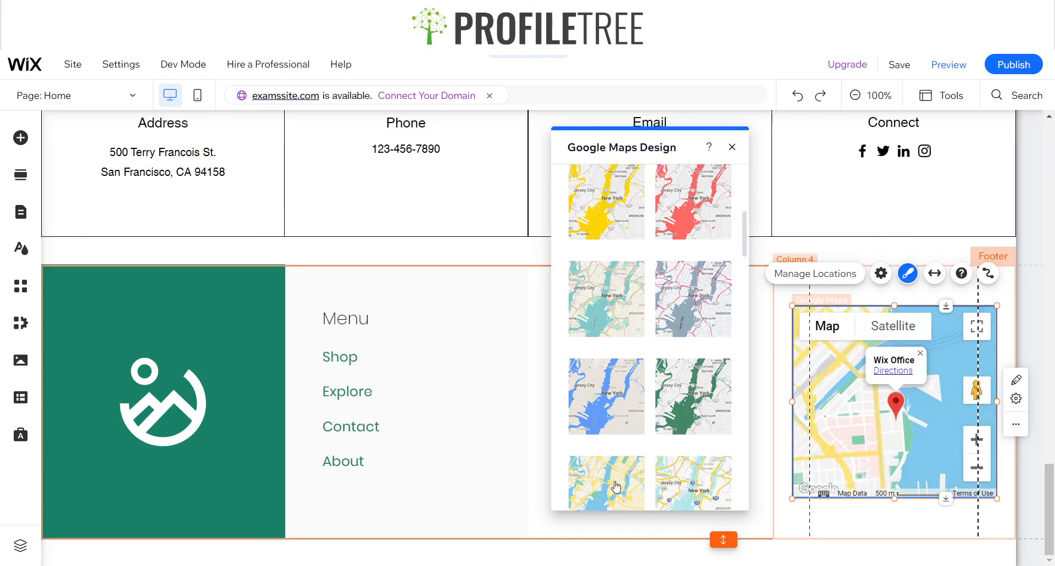
{"action": "left_click", "coordinate": [613, 278]}
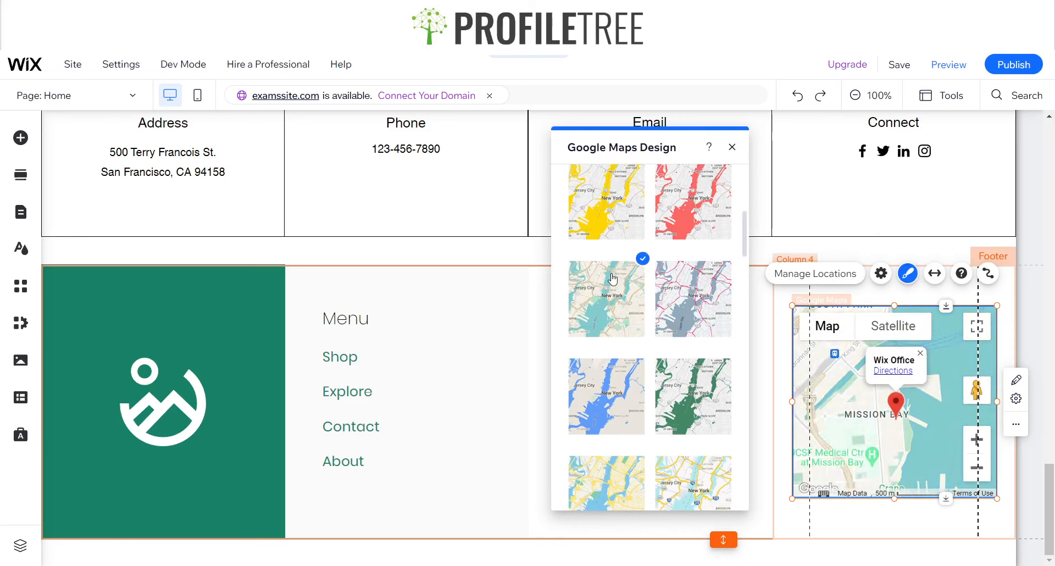
{"action": "left_click", "coordinate": [731, 147]}
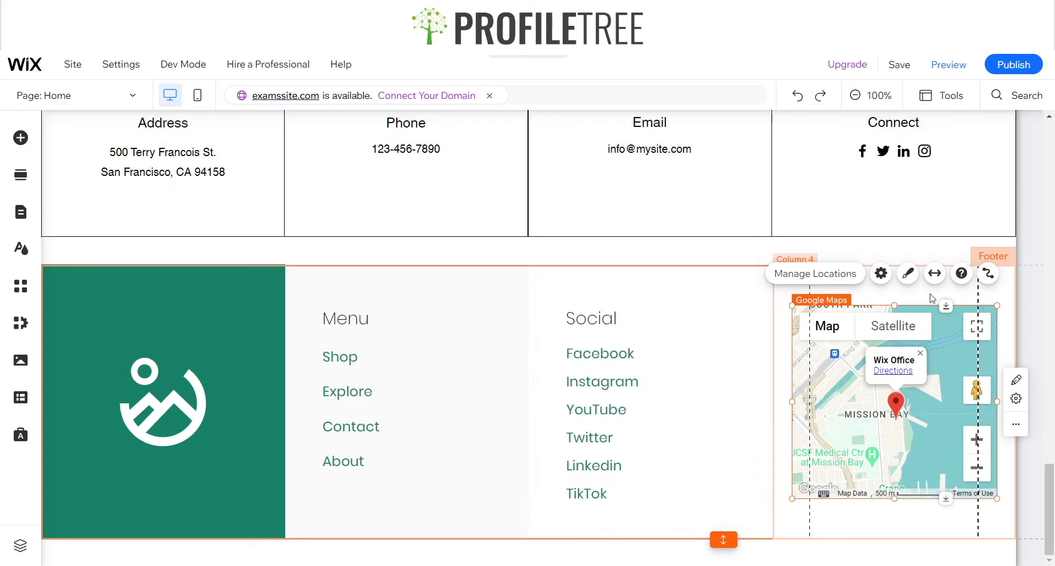
Change the map's pin to the outlined teardrop shape with a centre dot and colour it the saved green
{"action": "left_click", "coordinate": [907, 273]}
{"action": "left_click", "coordinate": [693, 182]}
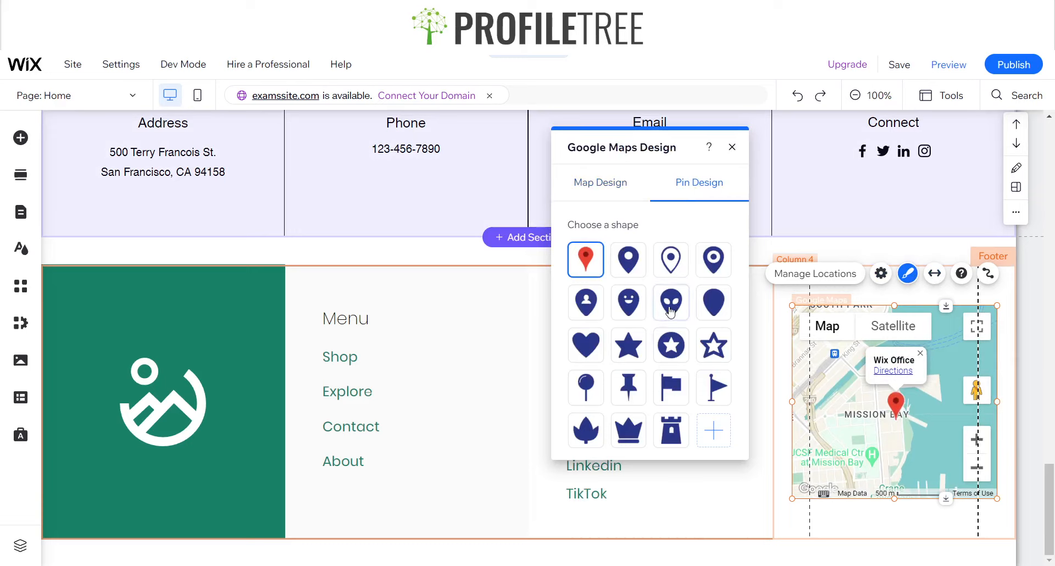
{"action": "left_click", "coordinate": [671, 261]}
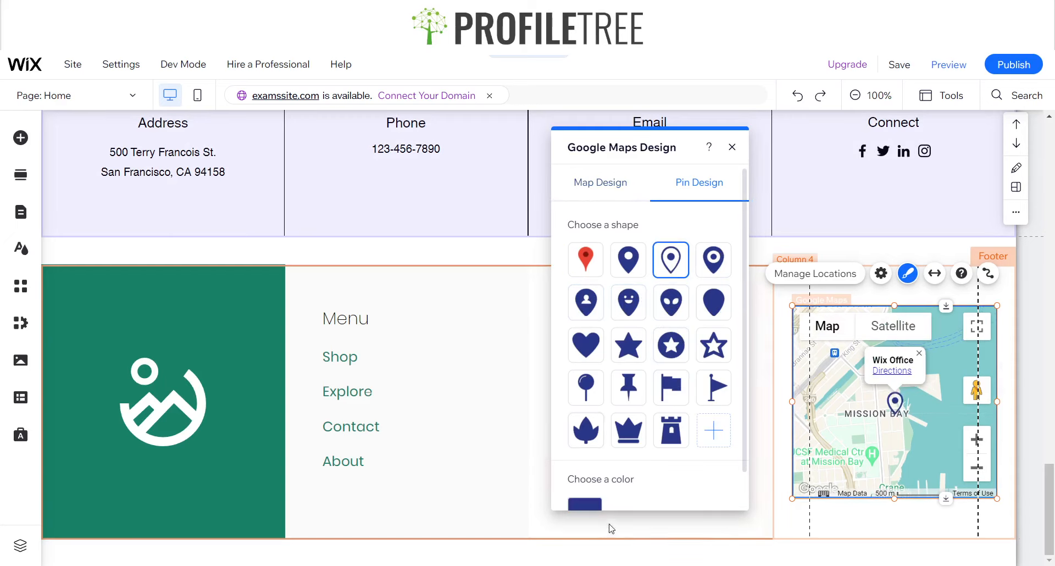
{"action": "scroll", "coordinate": [593, 462], "scroll_direction": "down", "scroll_amount": 1}
{"action": "left_click", "coordinate": [589, 471]}
{"action": "left_click", "coordinate": [590, 426]}
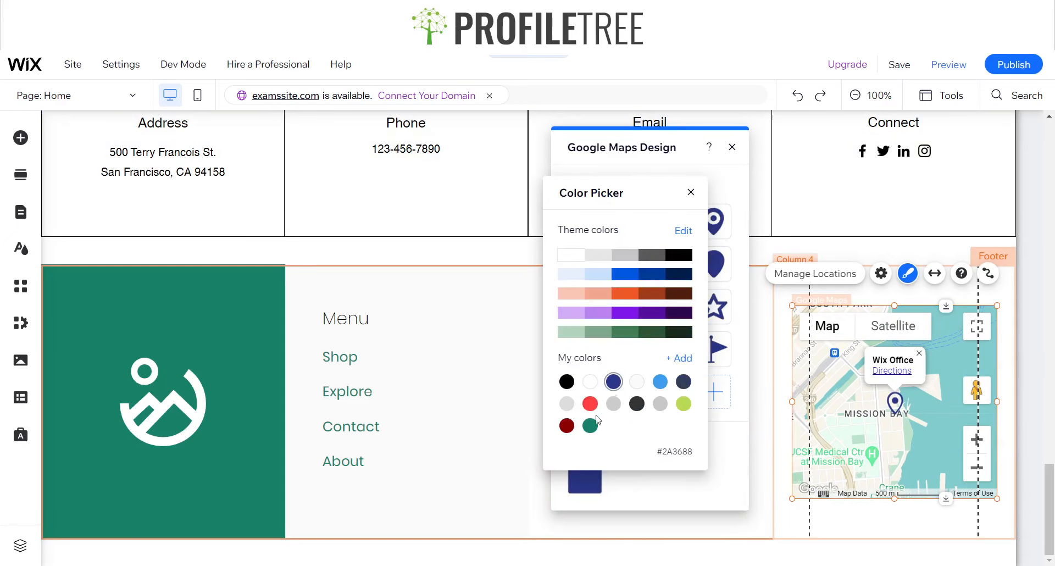
{"action": "left_click", "coordinate": [690, 192]}
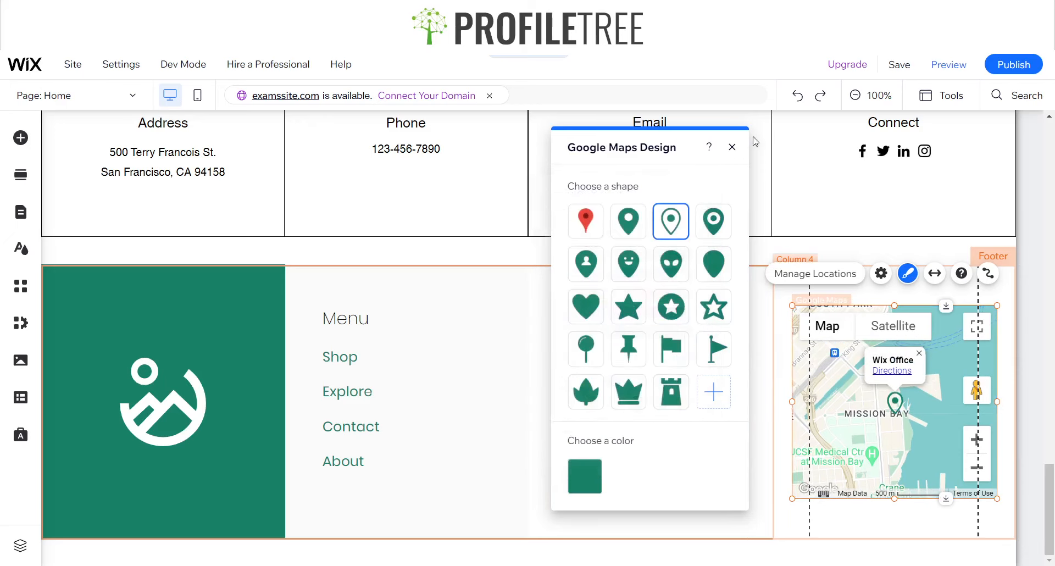
{"action": "left_click", "coordinate": [733, 147]}
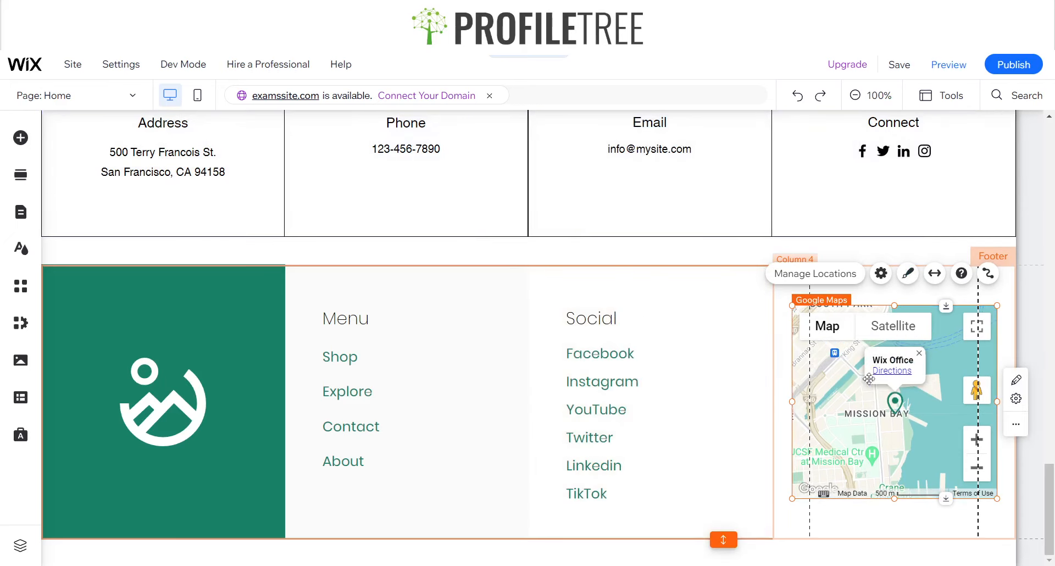
Preview the site and examine the home page from the header through the Hero, About Us, Explore, Shop and Contact sections
{"action": "scroll", "coordinate": [737, 327], "scroll_direction": "up", "scroll_amount": 1}
{"action": "scroll", "coordinate": [736, 328], "scroll_direction": "down", "scroll_amount": 1}
{"action": "scroll", "coordinate": [506, 349], "scroll_direction": "up", "scroll_amount": 20}
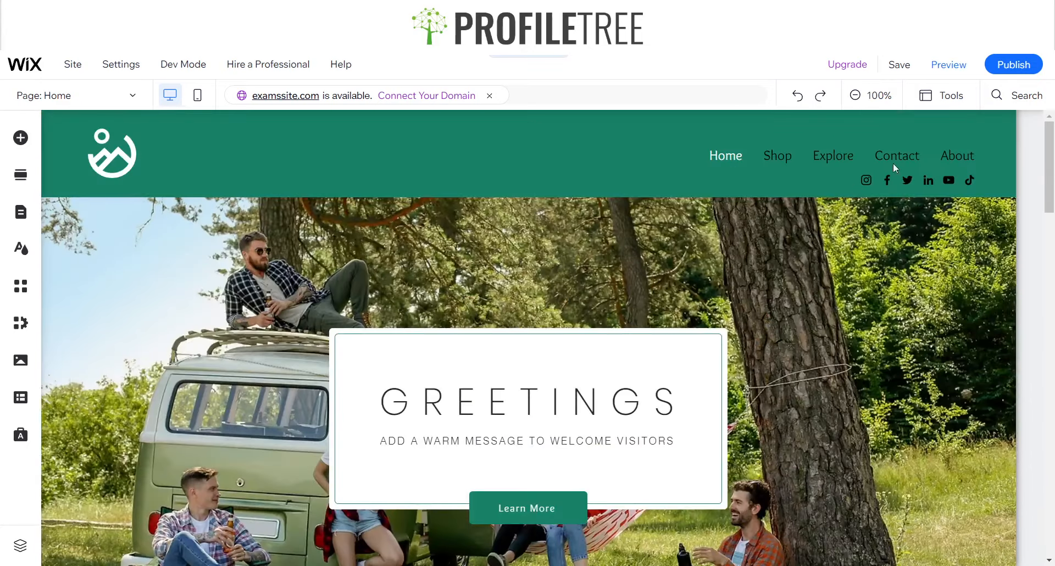
{"action": "left_click", "coordinate": [942, 71]}
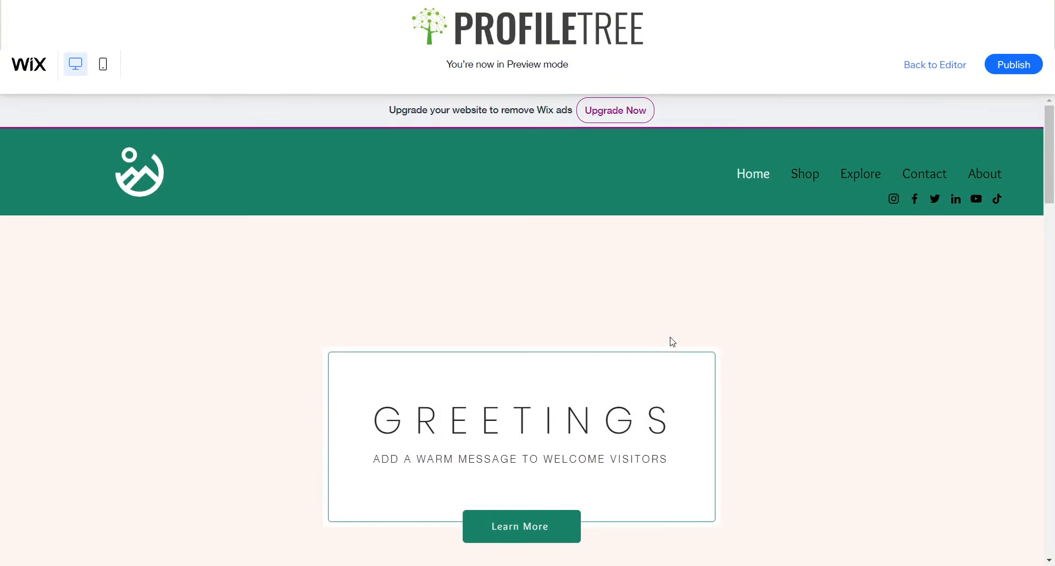
{"action": "scroll", "coordinate": [672, 341], "scroll_direction": "down", "scroll_amount": 2}
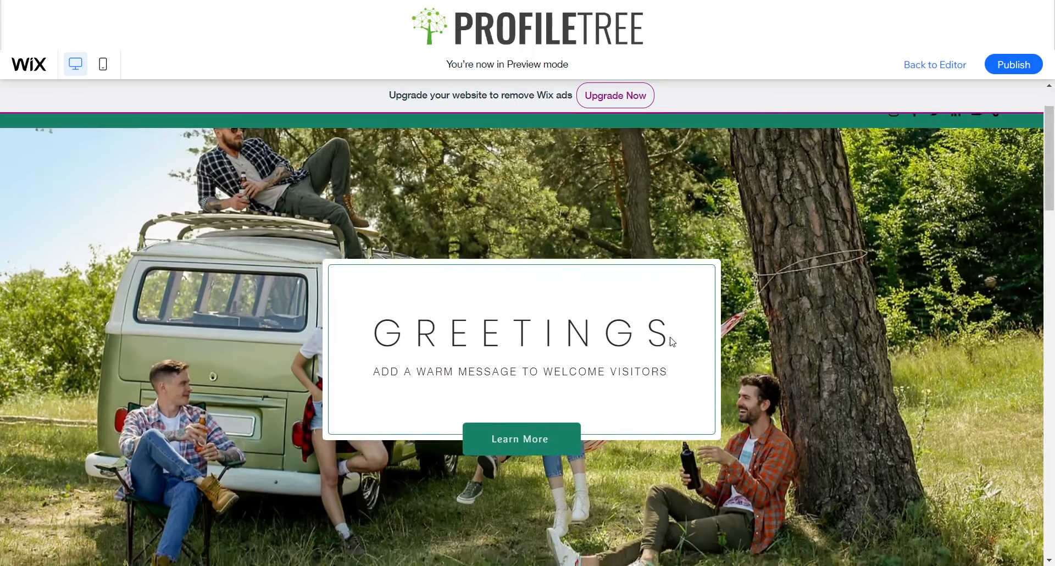
{"action": "scroll", "coordinate": [672, 342], "scroll_direction": "up", "scroll_amount": 2}
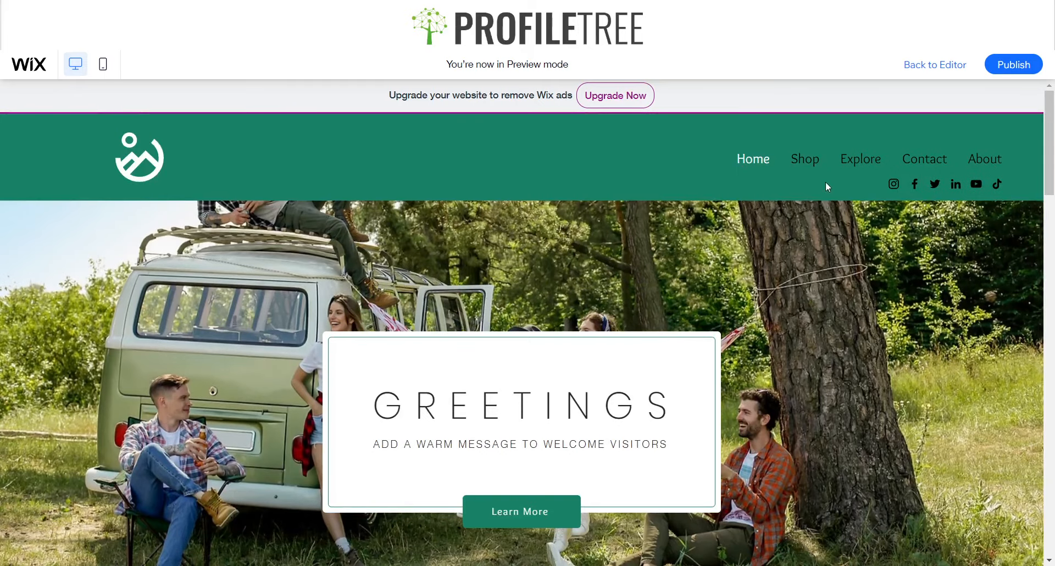
{"action": "mouse_move", "coordinate": [807, 155]}
{"action": "scroll", "coordinate": [683, 469], "scroll_direction": "down", "scroll_amount": 4}
{"action": "scroll", "coordinate": [606, 472], "scroll_direction": "up", "scroll_amount": 4}
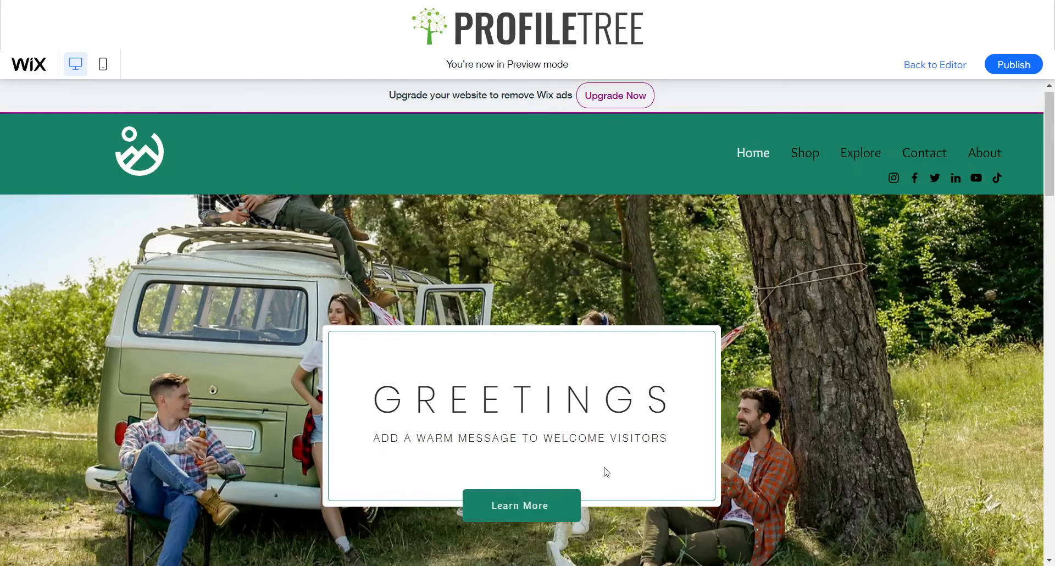
{"action": "scroll", "coordinate": [533, 509], "scroll_direction": "down", "scroll_amount": 3}
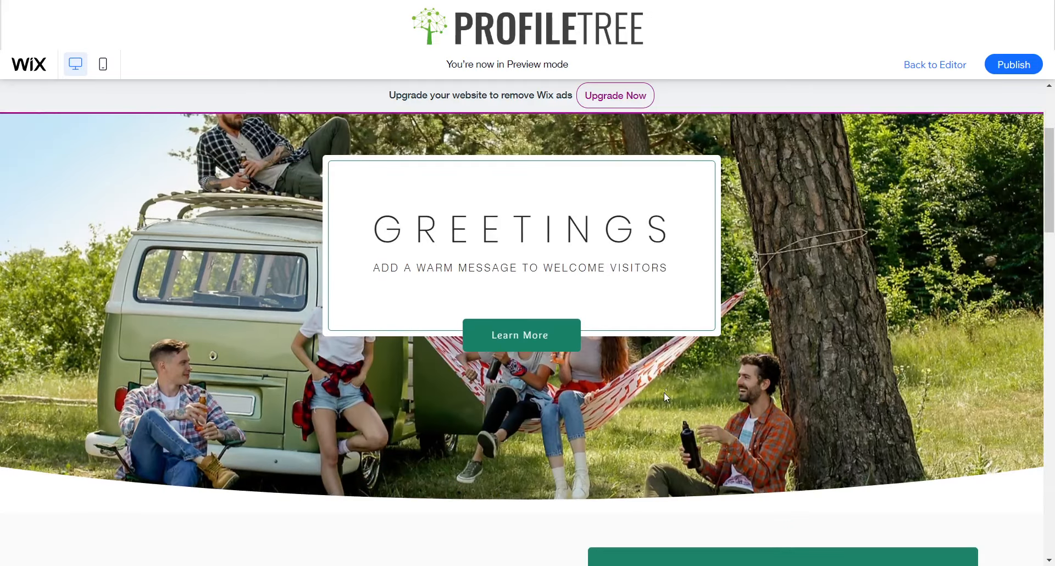
{"action": "scroll", "coordinate": [529, 338], "scroll_direction": "up", "scroll_amount": 3}
{"action": "scroll", "coordinate": [466, 393], "scroll_direction": "down", "scroll_amount": 12}
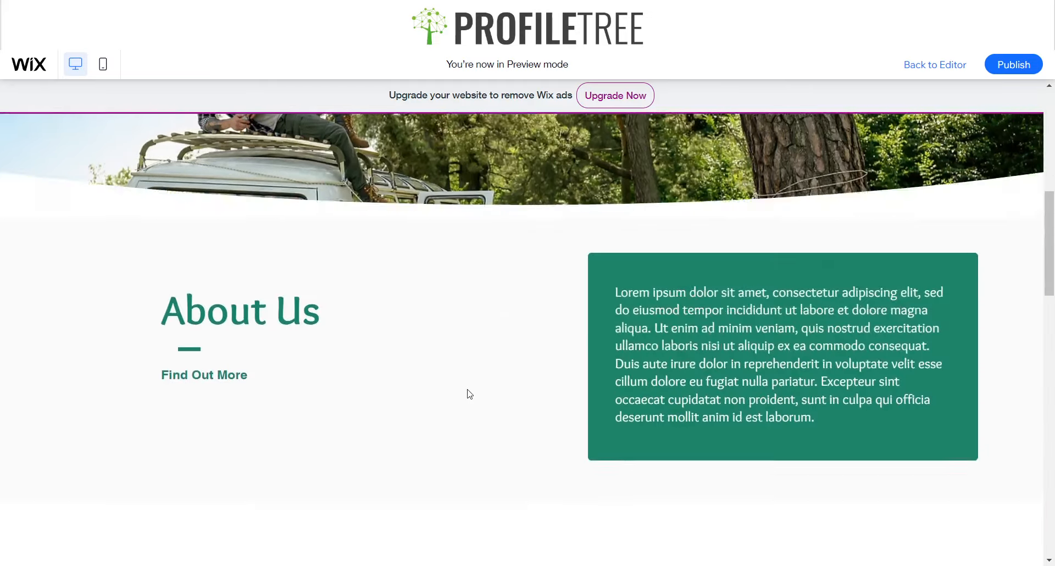
{"action": "scroll", "coordinate": [470, 394], "scroll_direction": "up", "scroll_amount": 6}
{"action": "scroll", "coordinate": [469, 394], "scroll_direction": "down", "scroll_amount": 15}
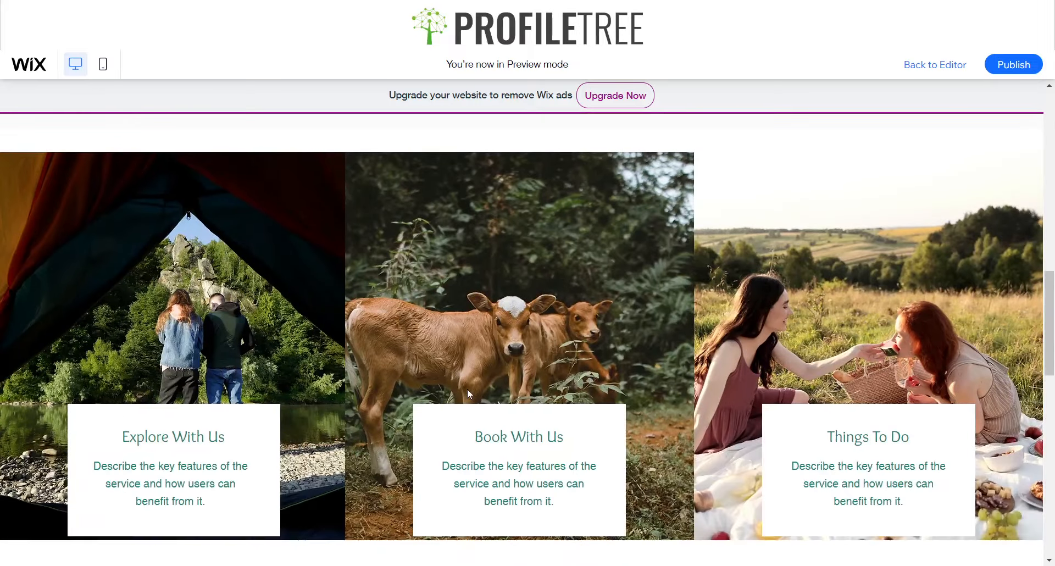
{"action": "scroll", "coordinate": [521, 387], "scroll_direction": "down", "scroll_amount": 6}
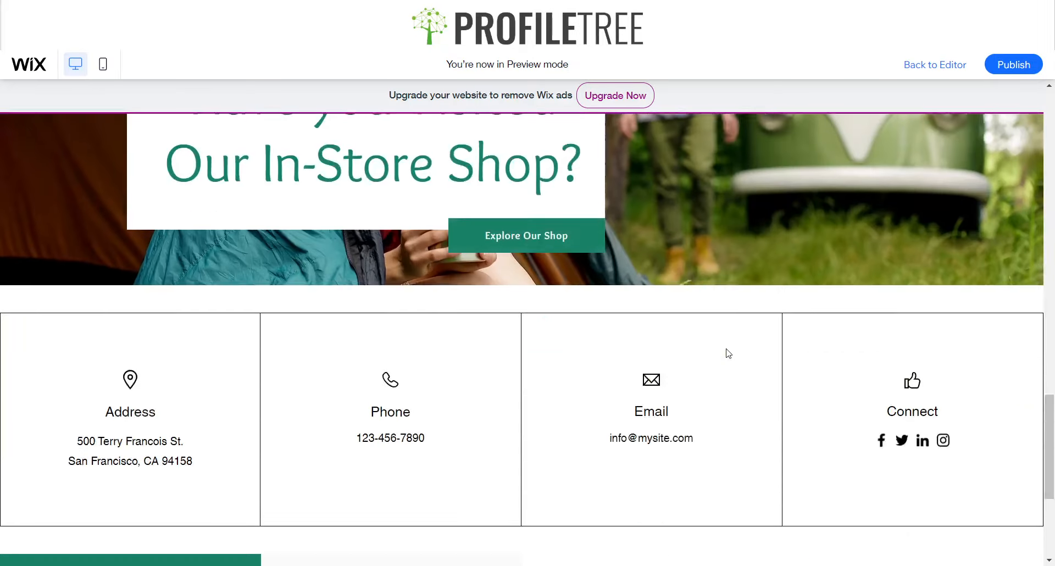
Examine the Shop, Explore, Contact and About entries in the footer's Menu column in preview, and return to the editor
{"action": "double_click", "coordinate": [316, 445]}
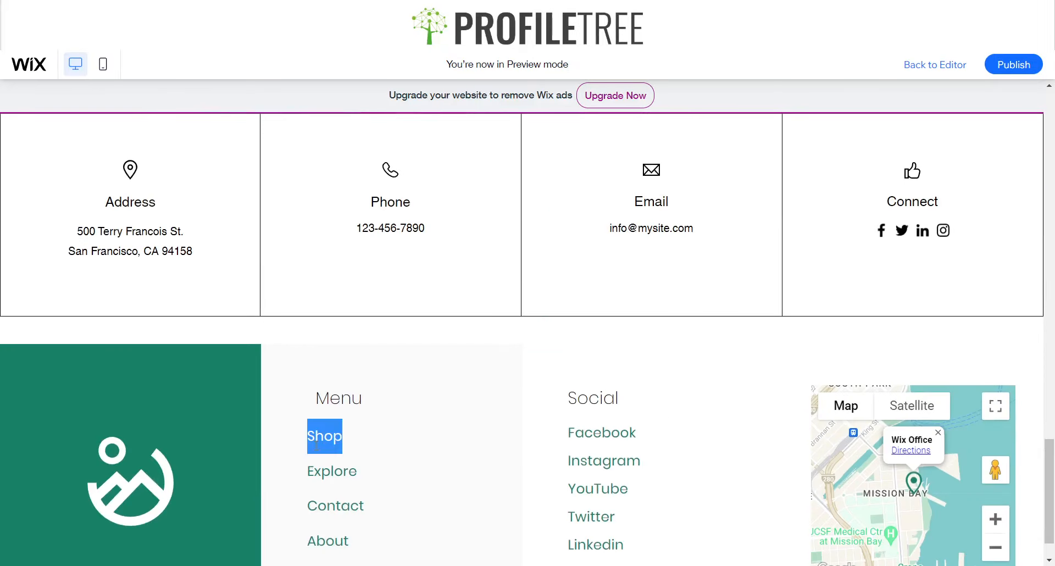
{"action": "scroll", "coordinate": [316, 445], "scroll_direction": "down", "scroll_amount": 1}
{"action": "double_click", "coordinate": [324, 417]}
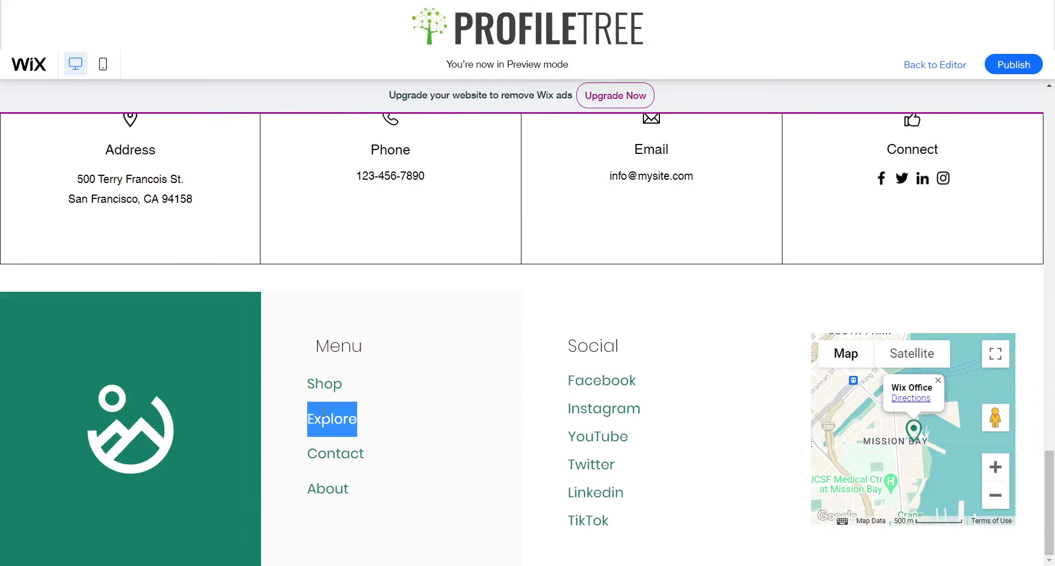
{"action": "double_click", "coordinate": [323, 453]}
{"action": "double_click", "coordinate": [321, 489]}
{"action": "left_click", "coordinate": [935, 66]}
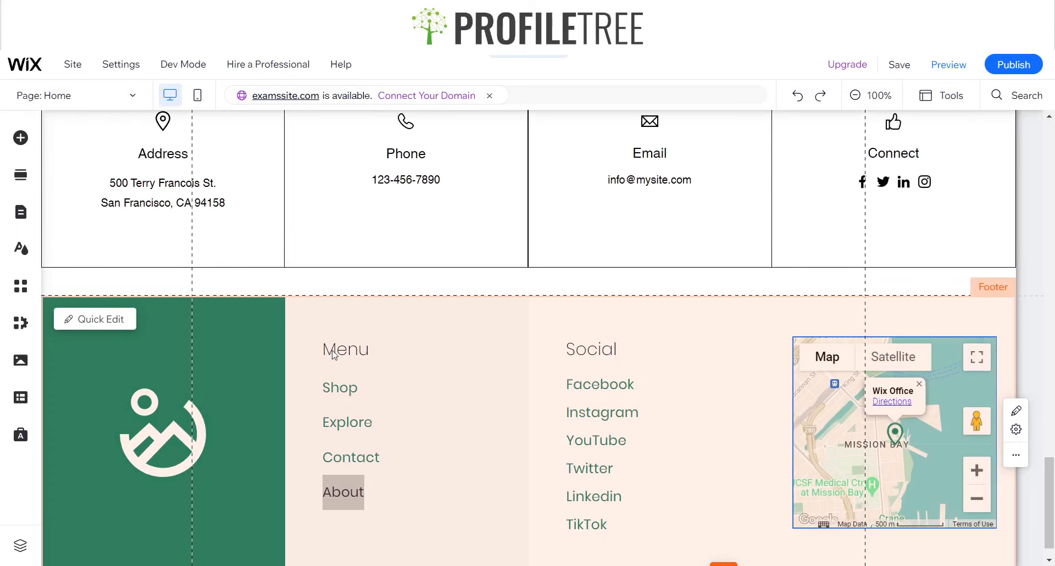
{"action": "left_click", "coordinate": [335, 354]}
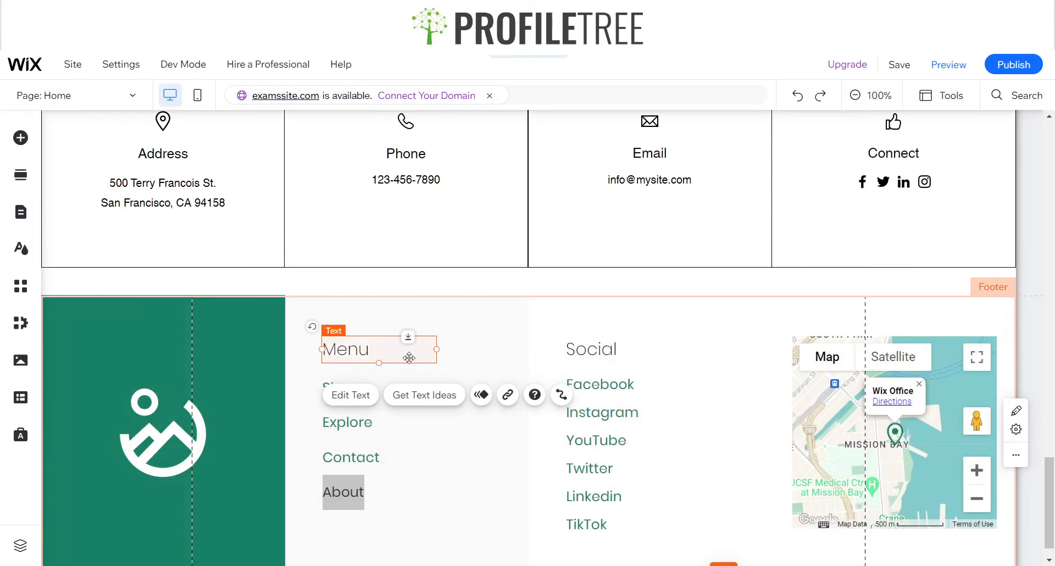
{"action": "left_click", "coordinate": [525, 327]}
Hide the Home page from the header's horizontal menu
{"action": "scroll", "coordinate": [526, 328], "scroll_direction": "up", "scroll_amount": 20}
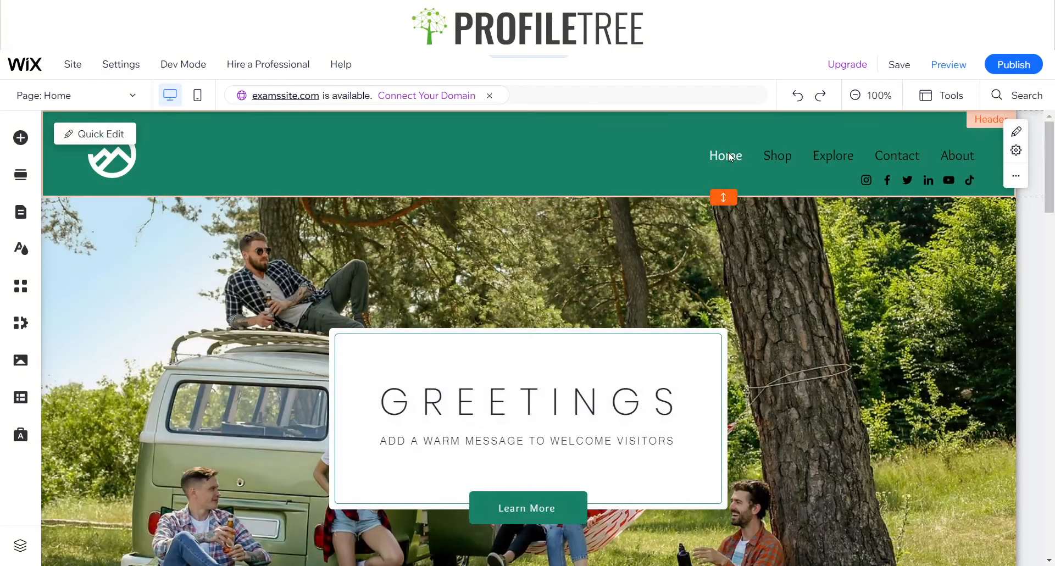
{"action": "left_click", "coordinate": [728, 153]}
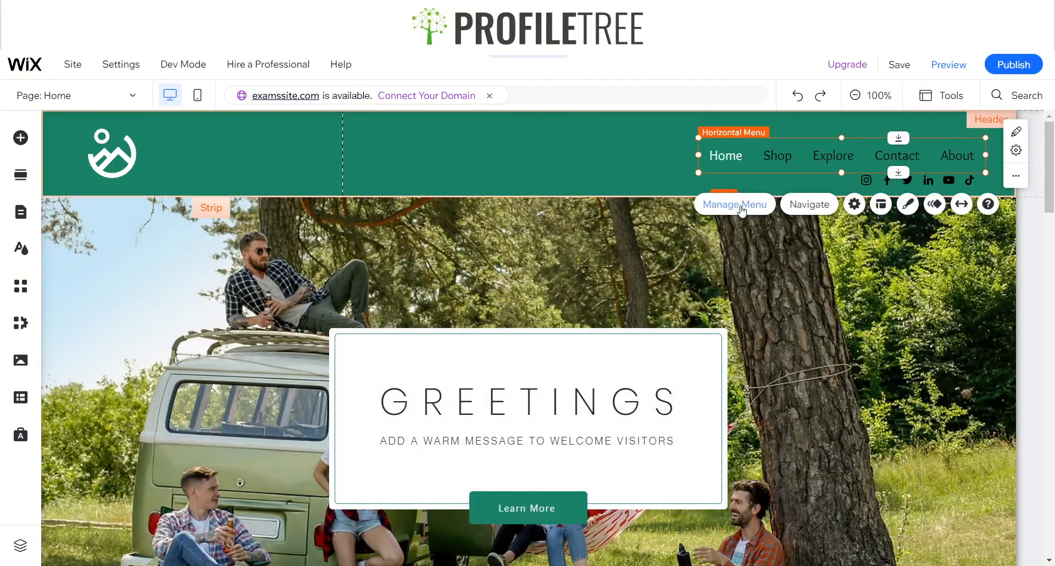
{"action": "left_click", "coordinate": [741, 209]}
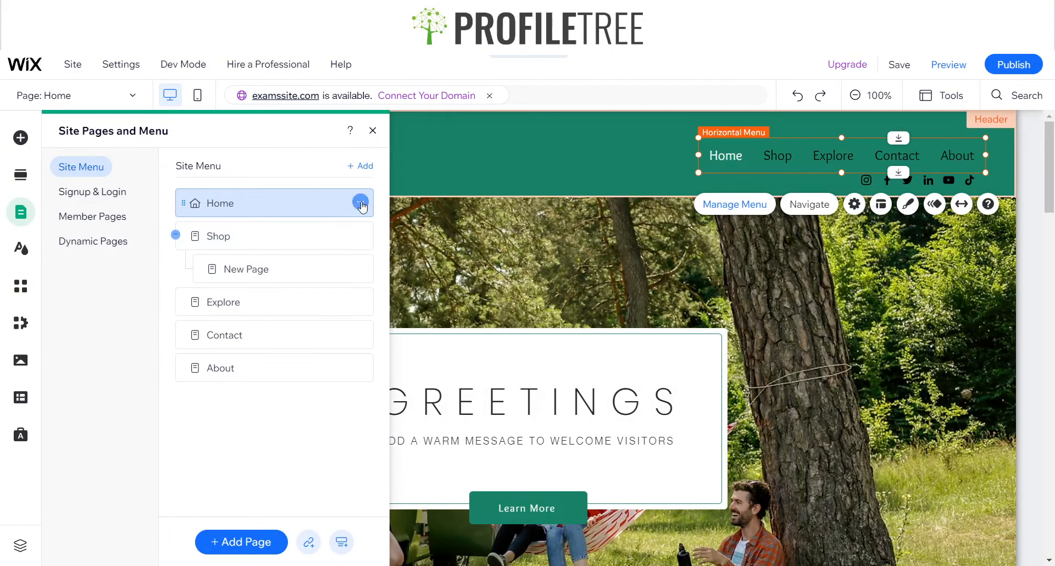
{"action": "left_click", "coordinate": [360, 202]}
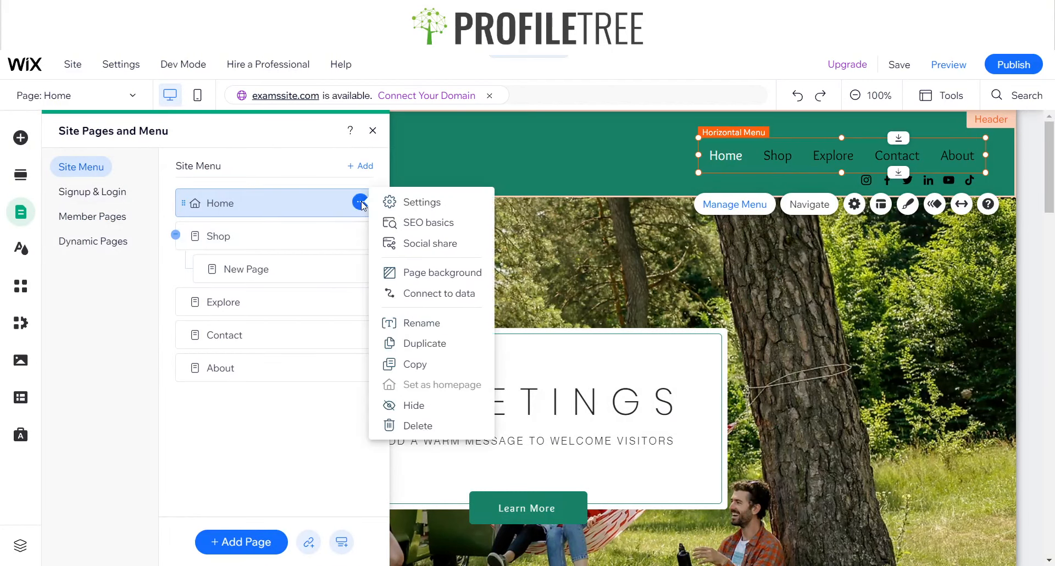
{"action": "left_click", "coordinate": [393, 407]}
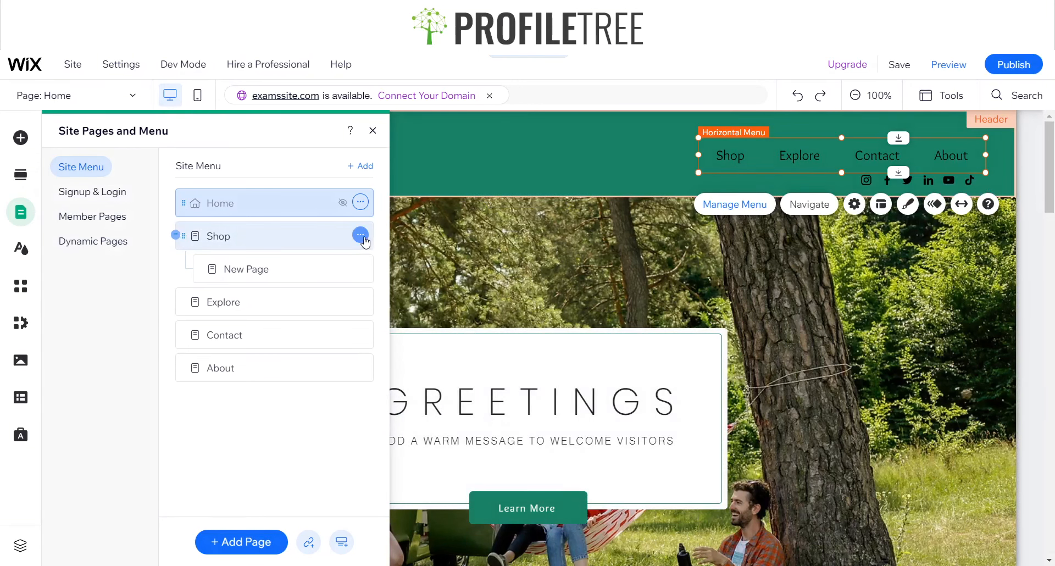
{"action": "left_click", "coordinate": [360, 235]}
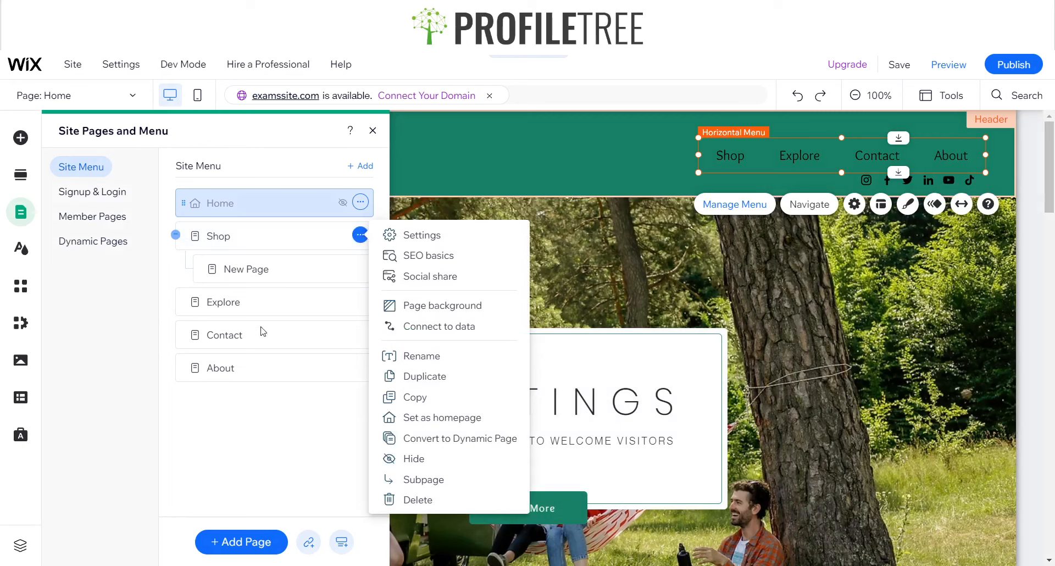
{"action": "left_click", "coordinate": [246, 434]}
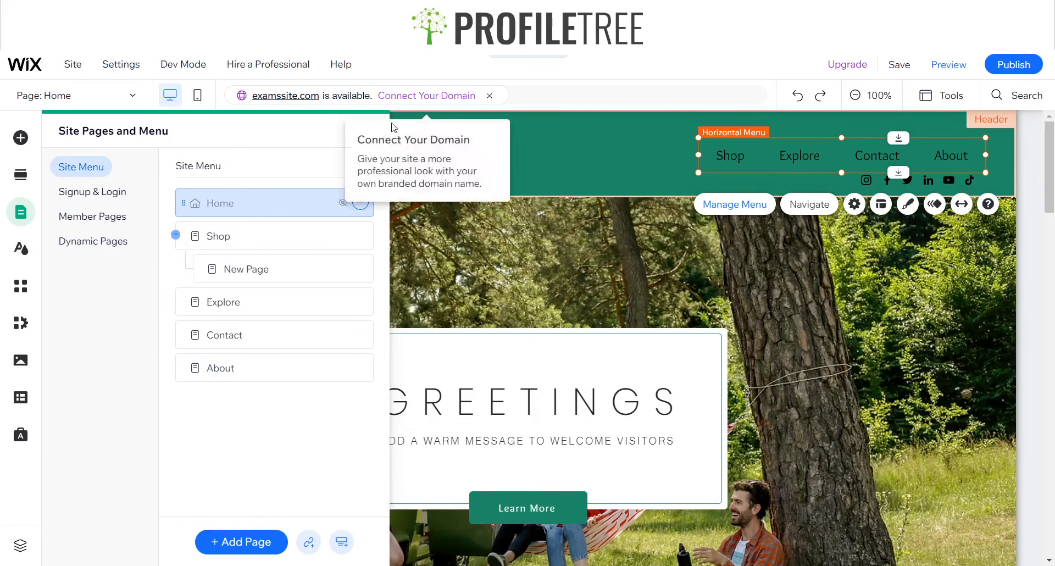
{"action": "left_click", "coordinate": [372, 131]}
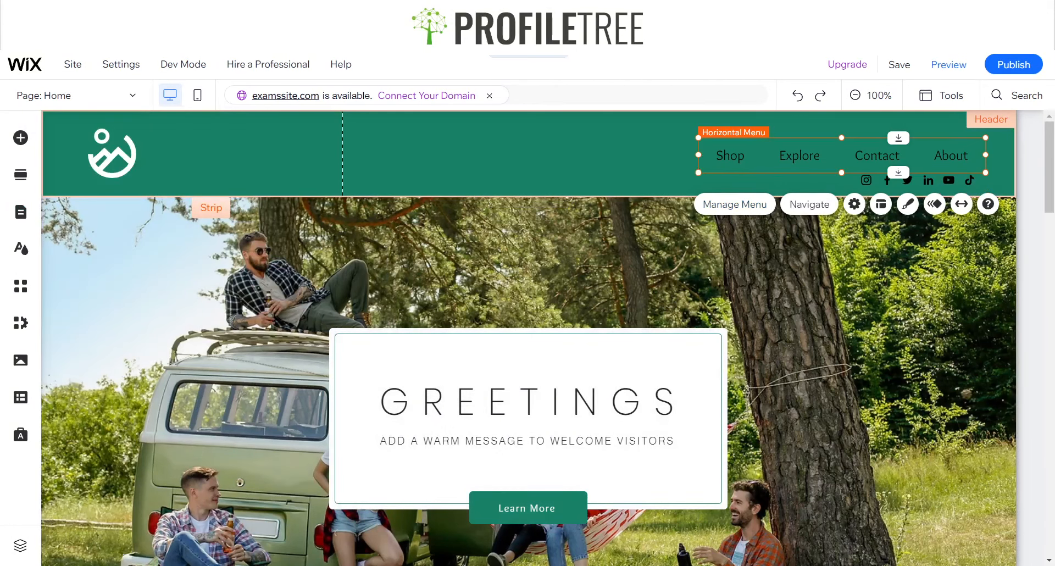
{"action": "left_click", "coordinate": [734, 204]}
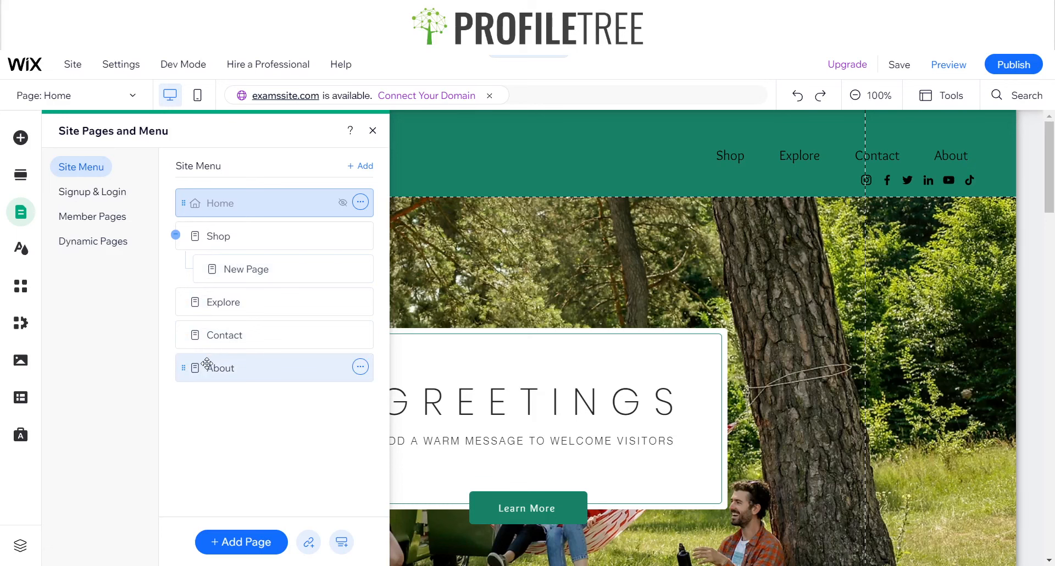
{"action": "left_click", "coordinate": [372, 132]}
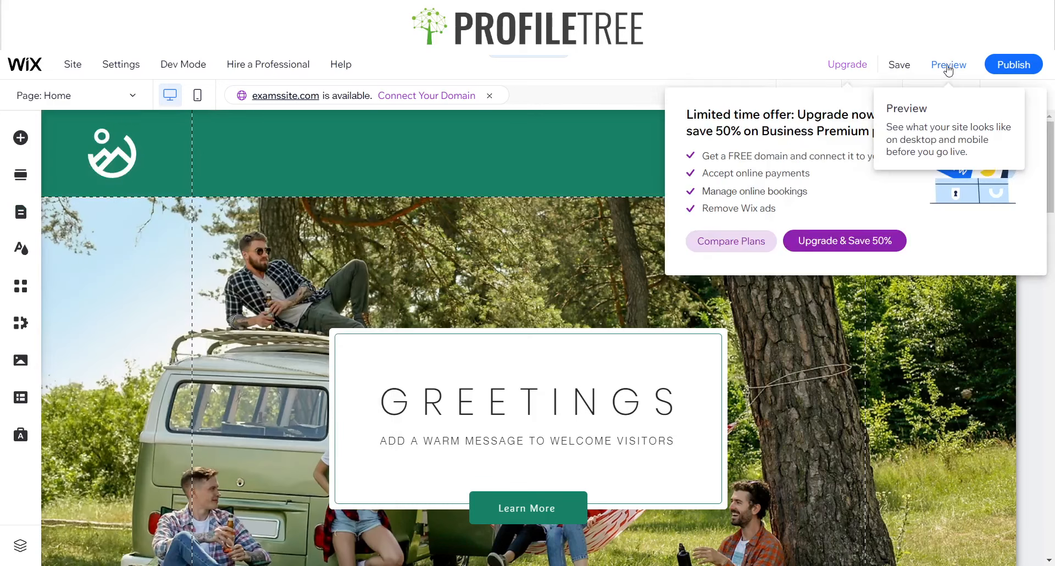
Preview the site, examine the Shop, Explore, Contact and About pages reached from the header menu, and return to the editor
{"action": "left_click", "coordinate": [949, 68]}
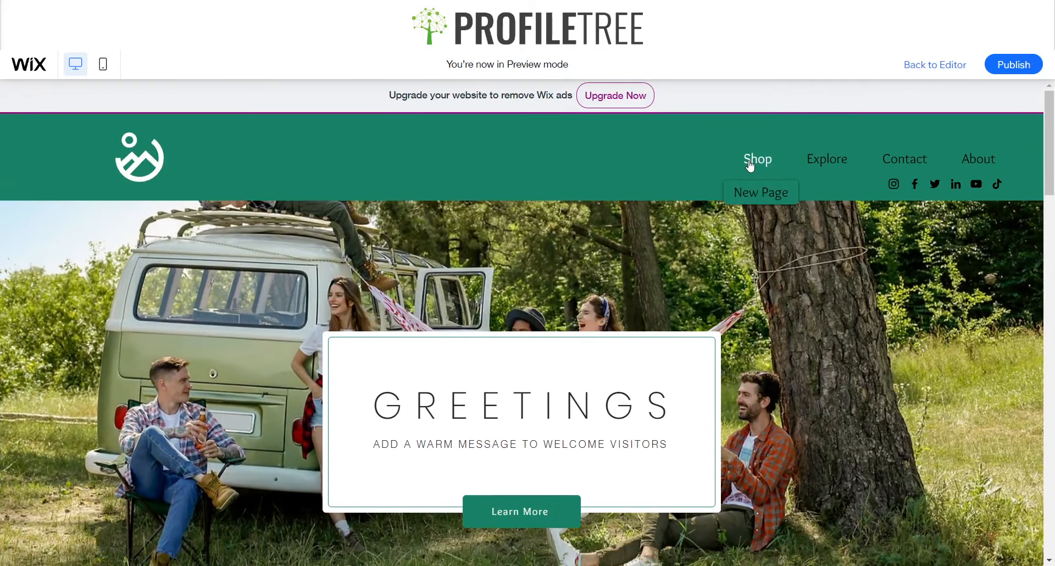
{"action": "left_click", "coordinate": [750, 162]}
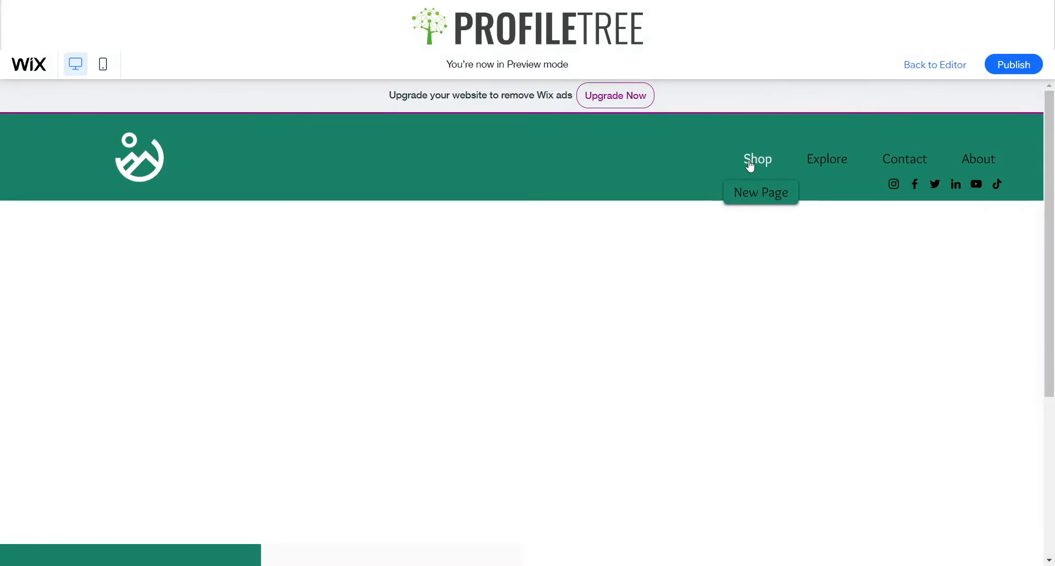
{"action": "left_click", "coordinate": [826, 158]}
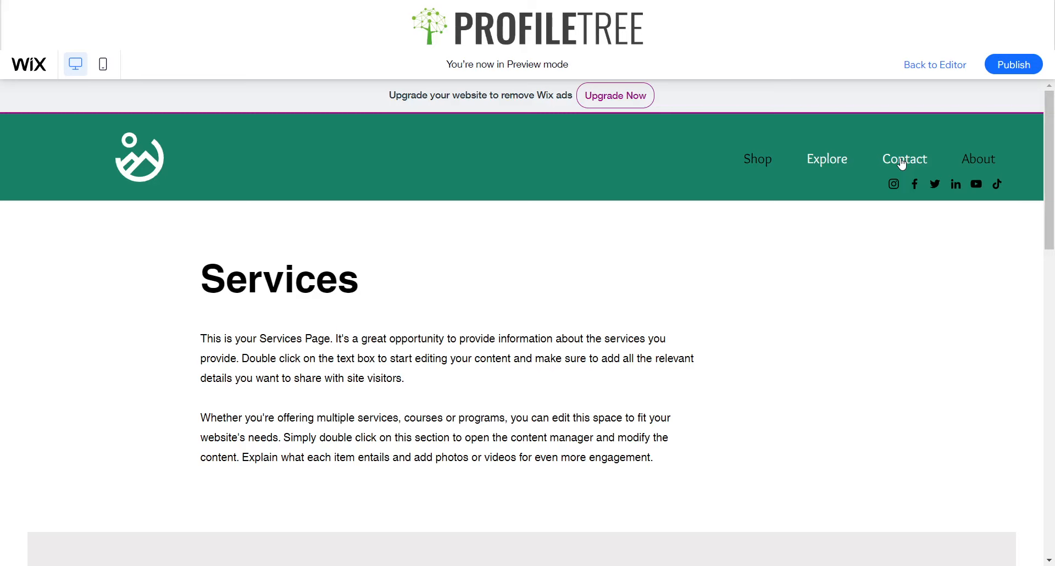
{"action": "left_click", "coordinate": [901, 163]}
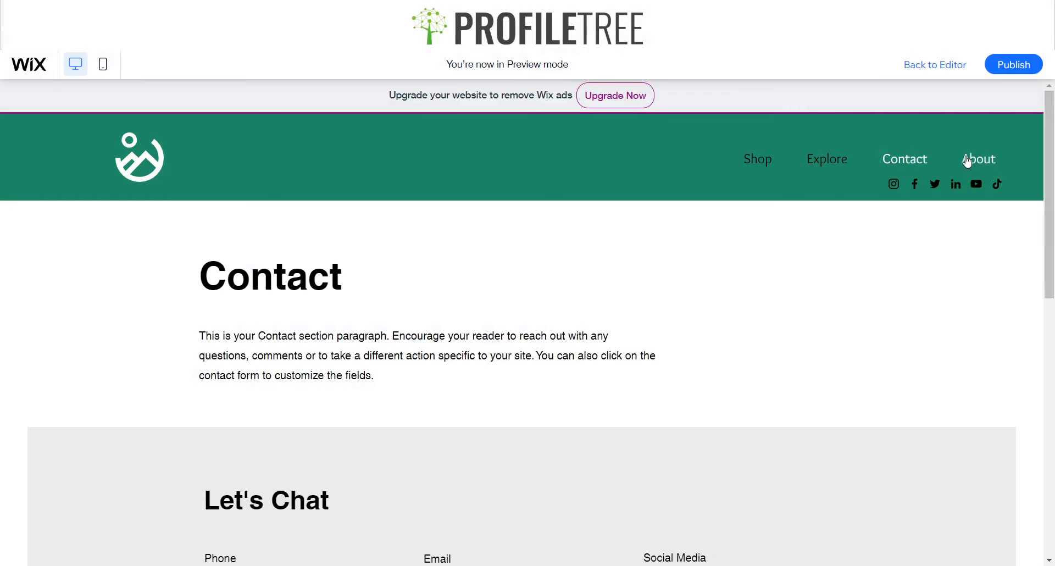
{"action": "left_click", "coordinate": [966, 161]}
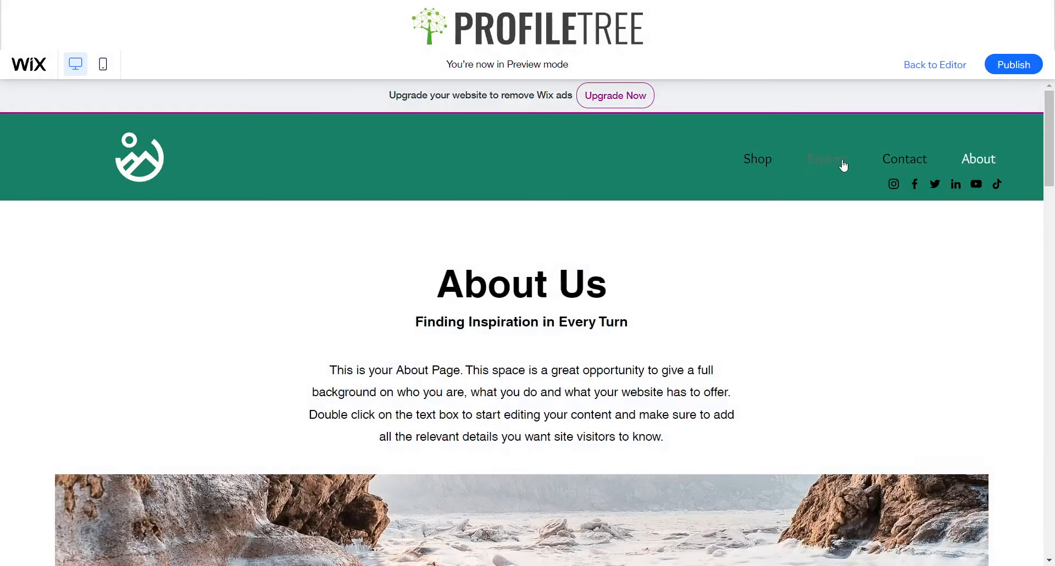
{"action": "scroll", "coordinate": [761, 192], "scroll_direction": "down", "scroll_amount": 5}
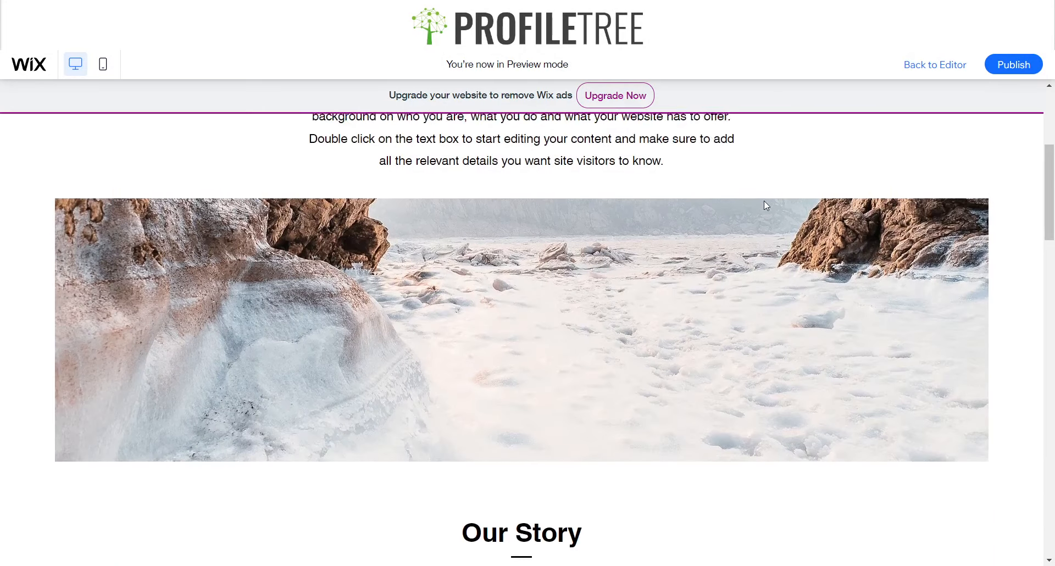
{"action": "scroll", "coordinate": [763, 200], "scroll_direction": "down", "scroll_amount": 6}
{"action": "scroll", "coordinate": [763, 203], "scroll_direction": "up", "scroll_amount": 10}
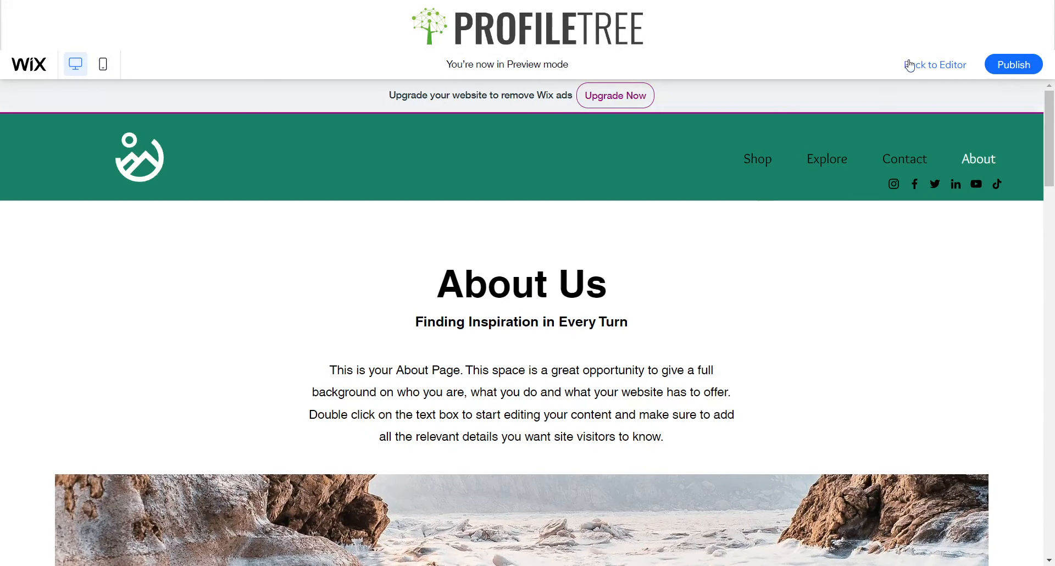
{"action": "left_click", "coordinate": [918, 67]}
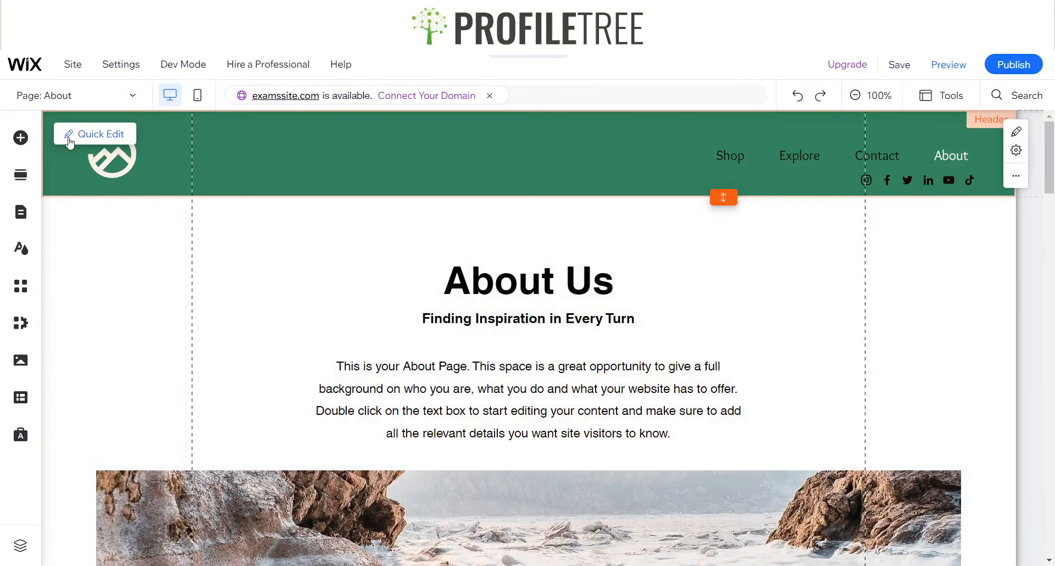
Start a new link in the site menu that targets a section or anchor on the Home page
{"action": "left_click", "coordinate": [19, 219]}
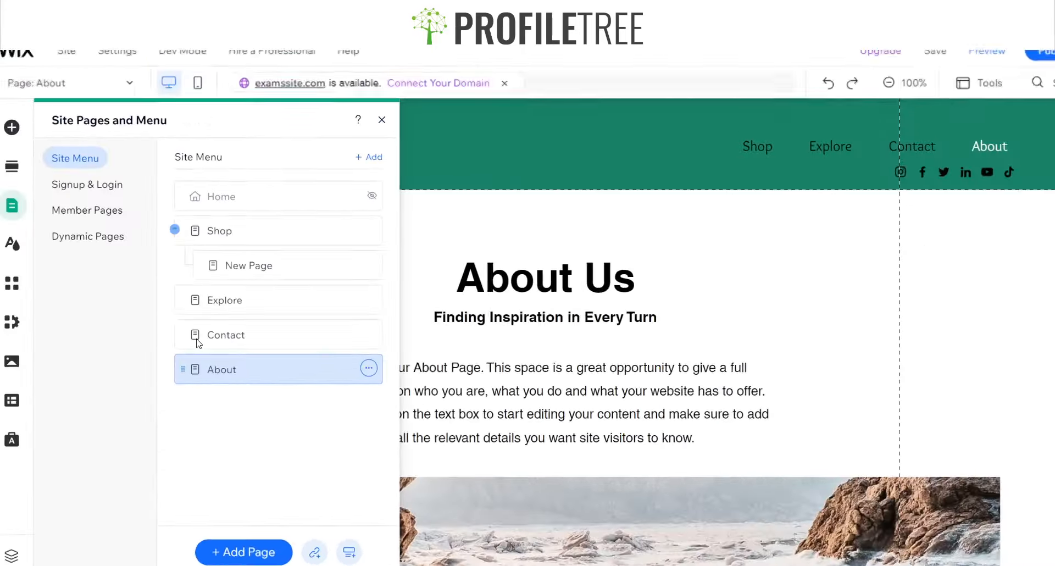
{"action": "left_click", "coordinate": [316, 541]}
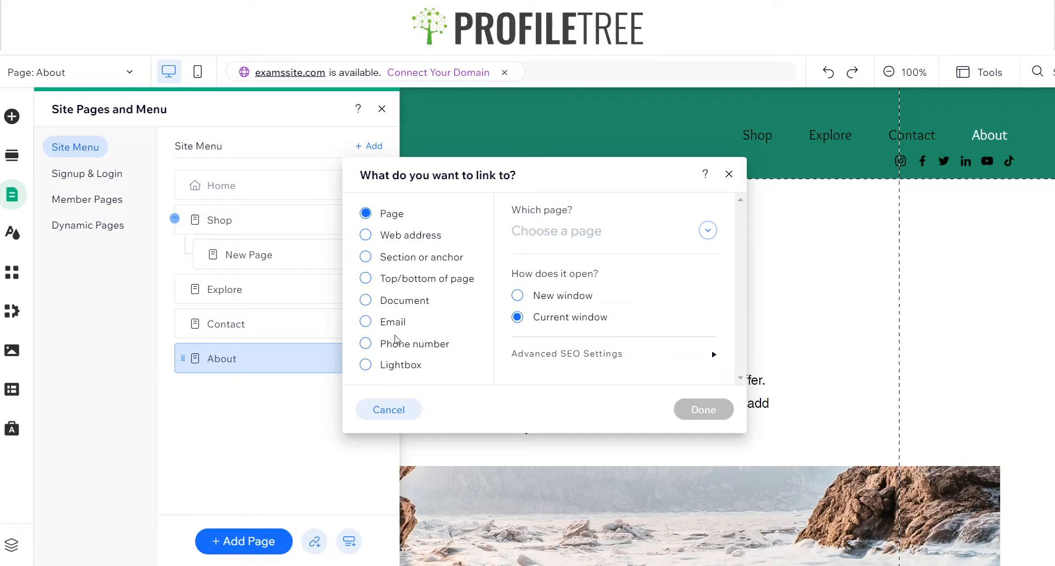
{"action": "left_click", "coordinate": [403, 265]}
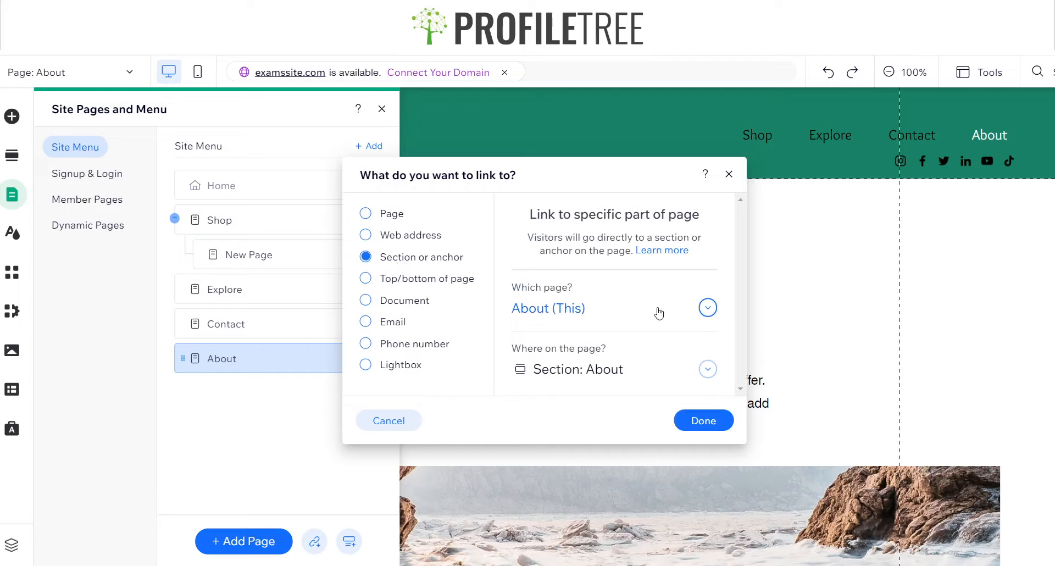
{"action": "left_click", "coordinate": [577, 316]}
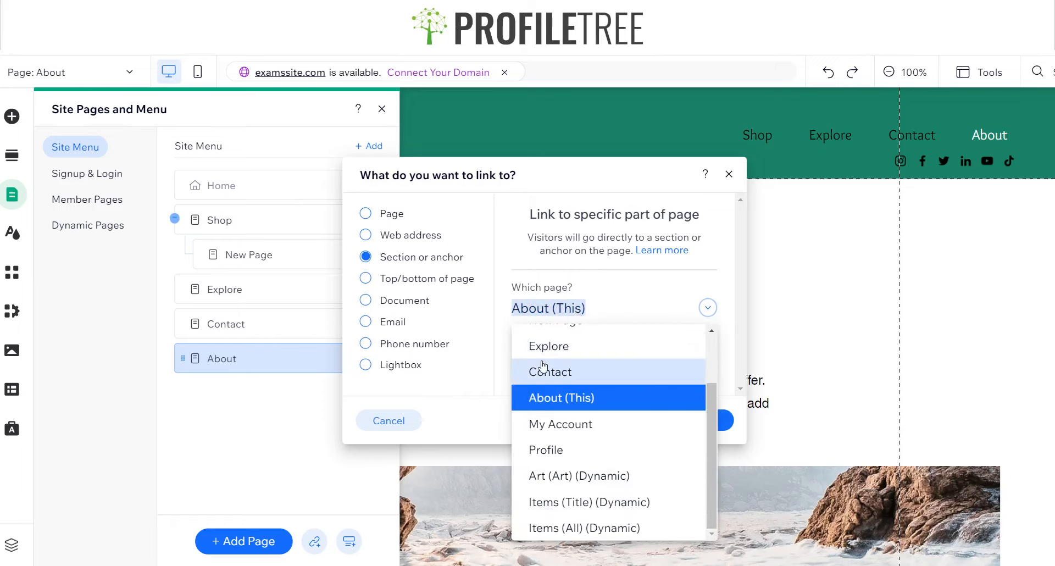
{"action": "scroll", "coordinate": [542, 362], "scroll_direction": "up", "scroll_amount": 3}
{"action": "left_click", "coordinate": [556, 335]}
Point the new menu link to the Home page's Shop section and keep the name Shop
{"action": "left_click", "coordinate": [551, 375]}
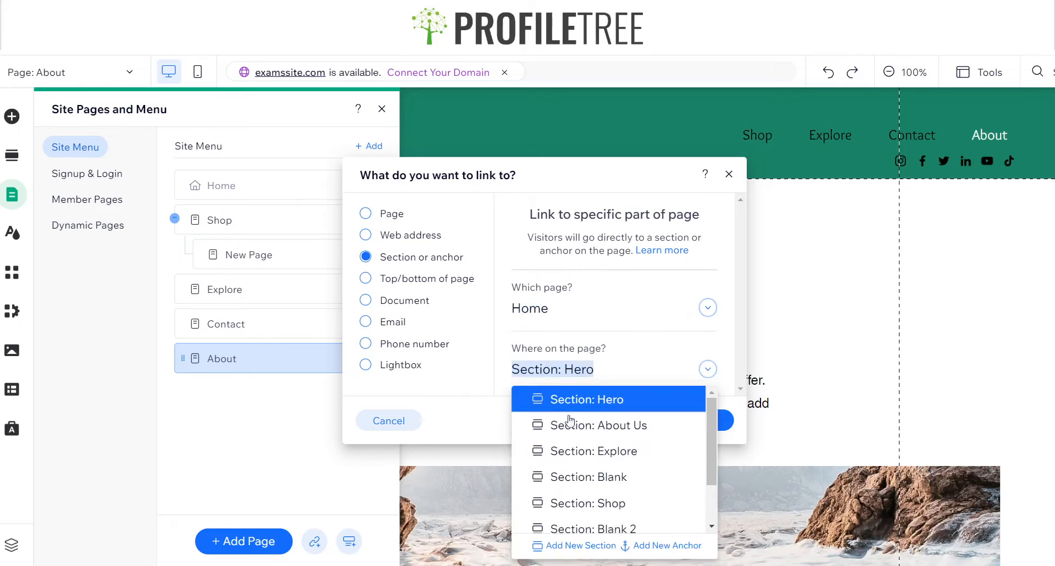
{"action": "scroll", "coordinate": [572, 455], "scroll_direction": "down", "scroll_amount": 1}
{"action": "scroll", "coordinate": [574, 459], "scroll_direction": "down", "scroll_amount": 1}
{"action": "scroll", "coordinate": [573, 459], "scroll_direction": "up", "scroll_amount": 3}
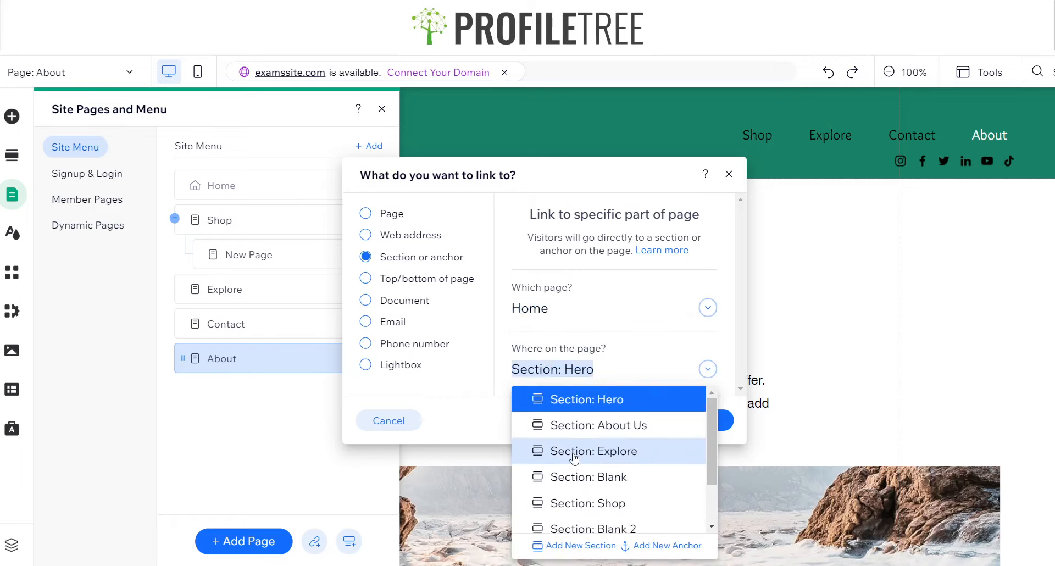
{"action": "left_click", "coordinate": [591, 501]}
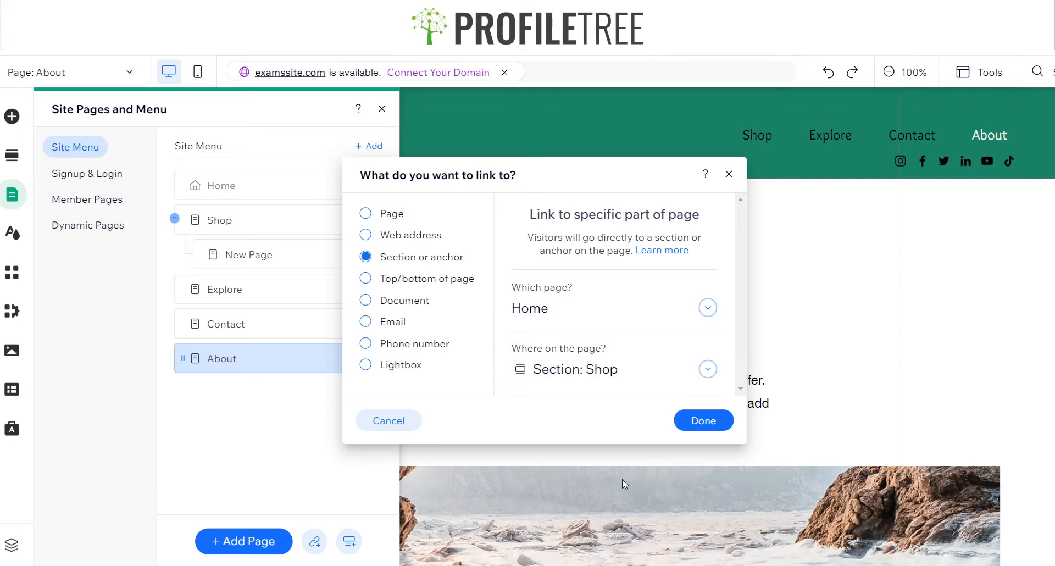
{"action": "left_click", "coordinate": [705, 416]}
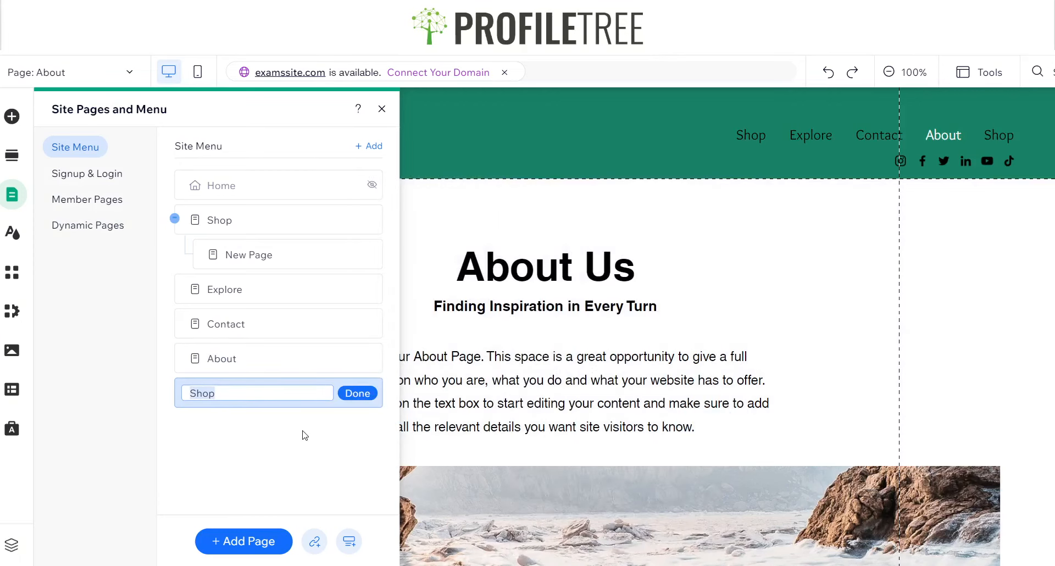
{"action": "left_click", "coordinate": [305, 435]}
{"action": "left_click", "coordinate": [219, 394]}
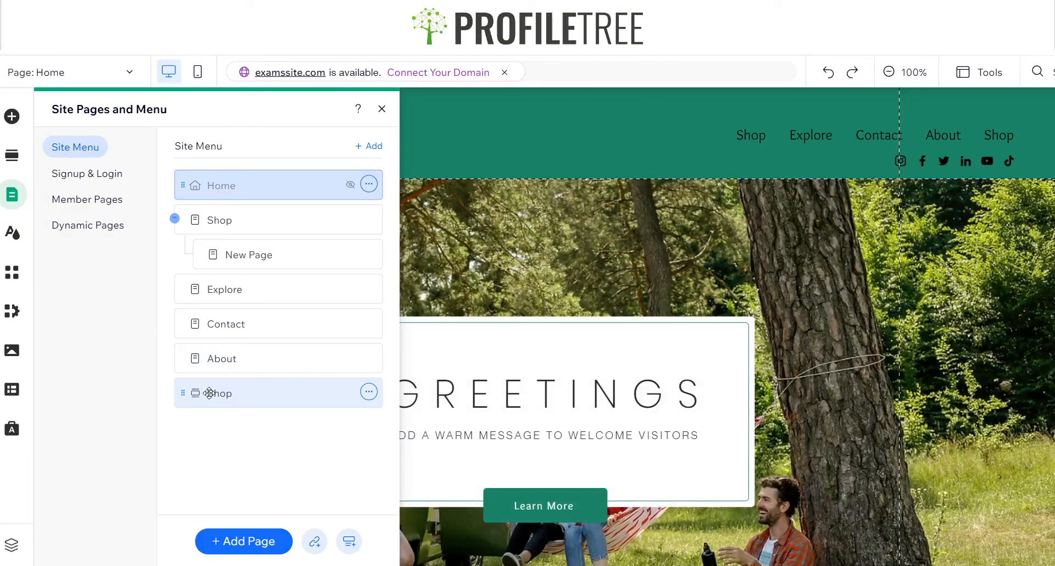
Hide the original Shop page from the site menu and move the Shop section link directly below Home
{"action": "left_click", "coordinate": [209, 393]}
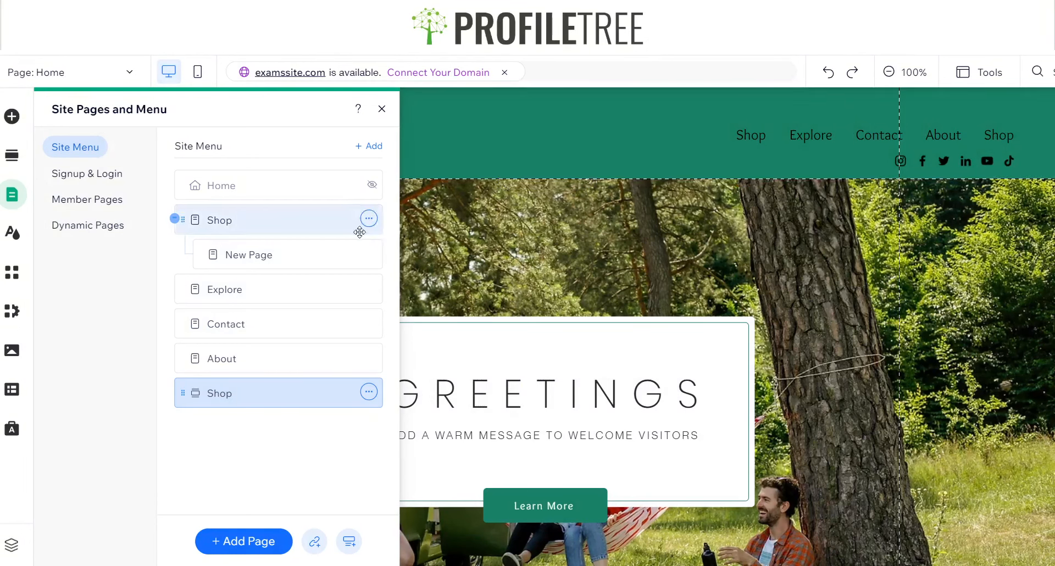
{"action": "left_click", "coordinate": [368, 219]}
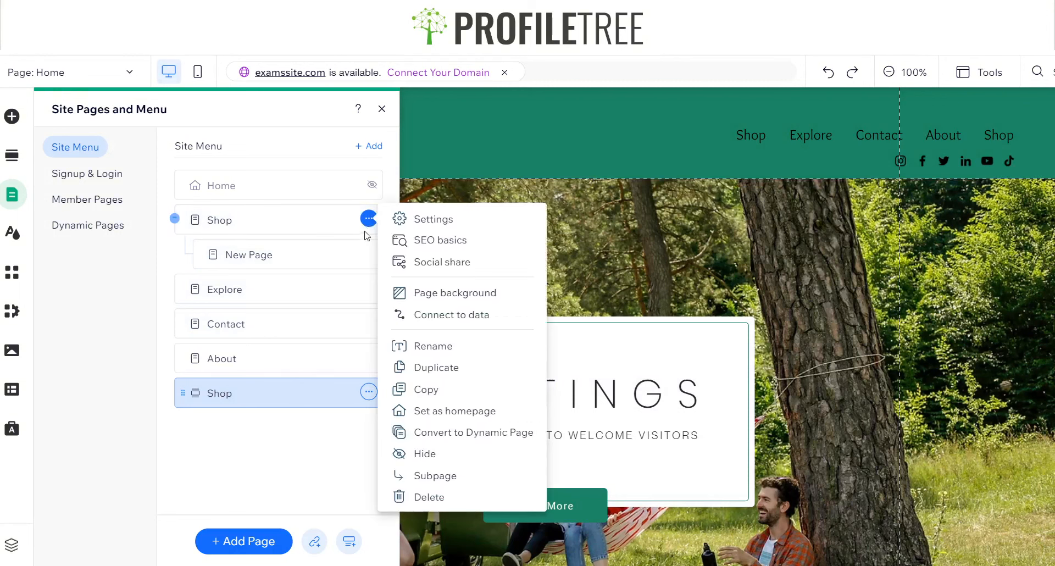
{"action": "left_click", "coordinate": [431, 456]}
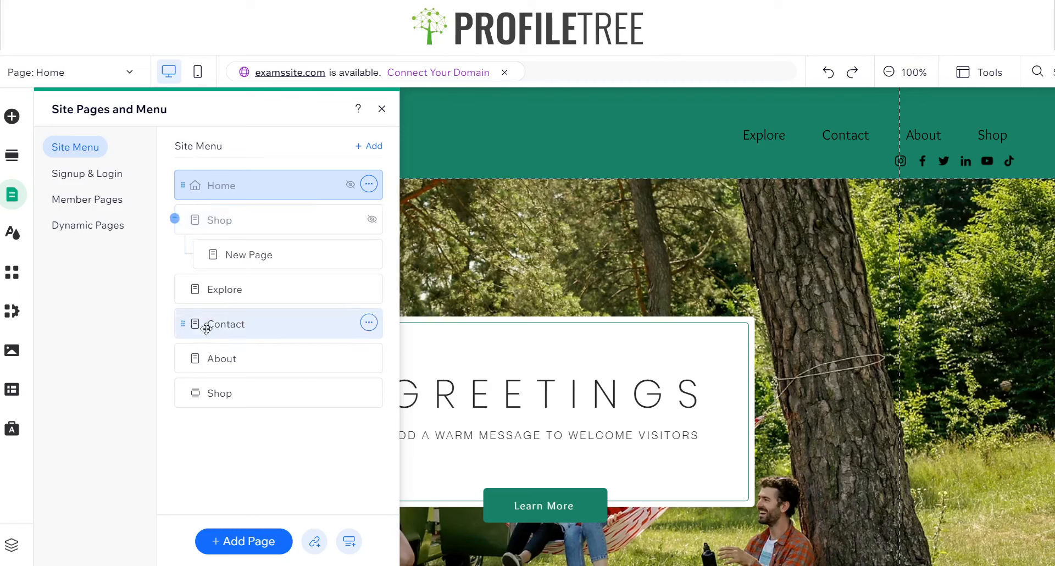
{"action": "left_click_drag", "start_coordinate": [207, 391], "coordinate": [220, 220]}
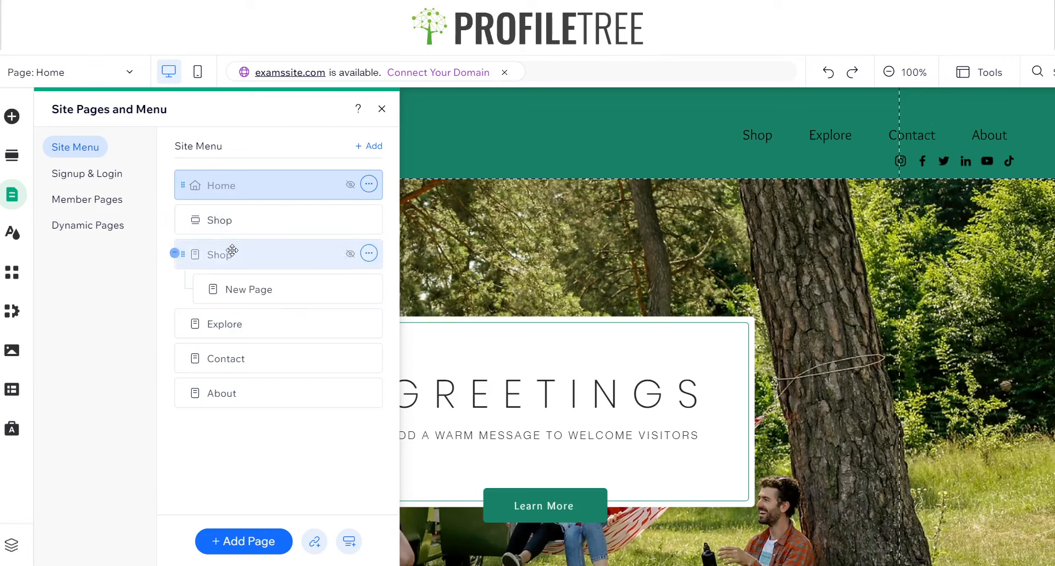
Duplicate the Shop section link in the site menu and name the copy Explore
{"action": "left_click", "coordinate": [369, 219]}
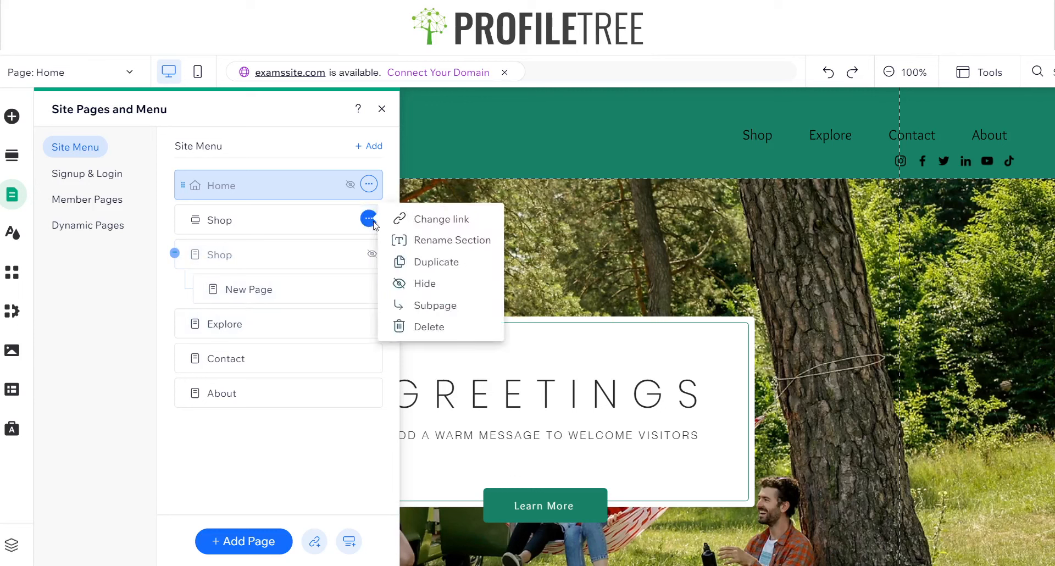
{"action": "left_click", "coordinate": [418, 263]}
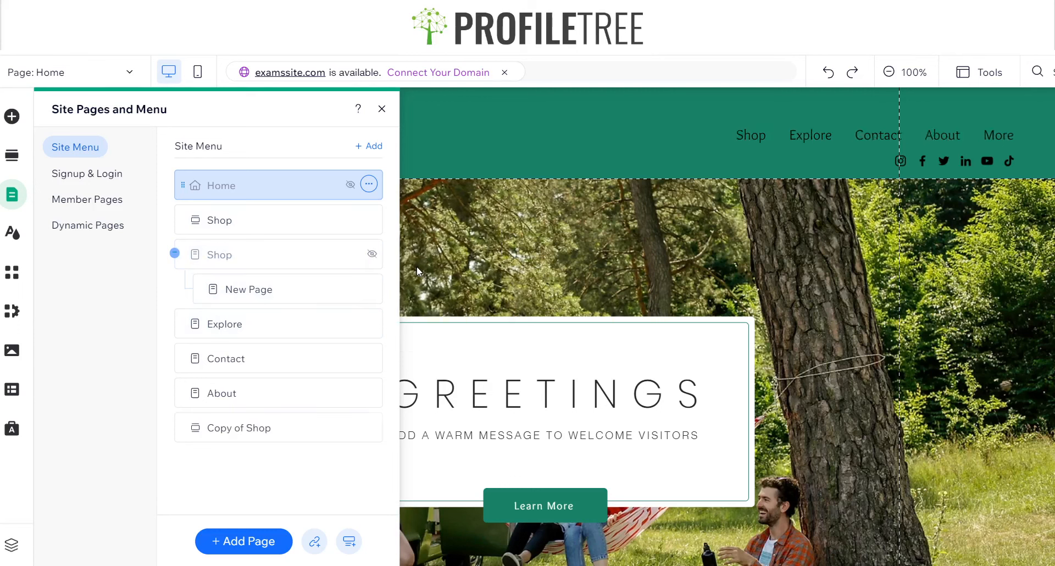
{"action": "type", "text": "Explore"}
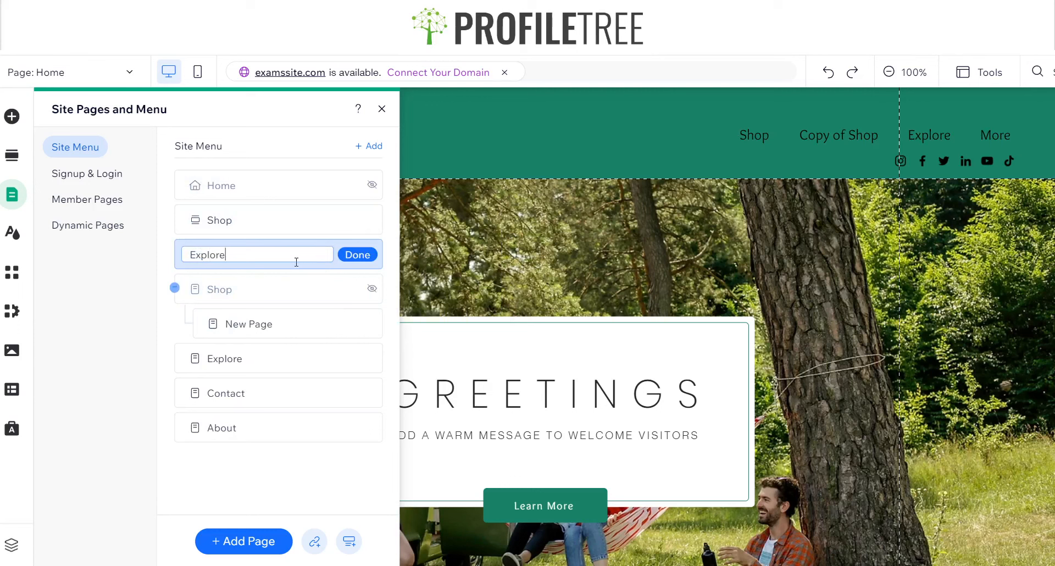
{"action": "key", "text": "Return"}
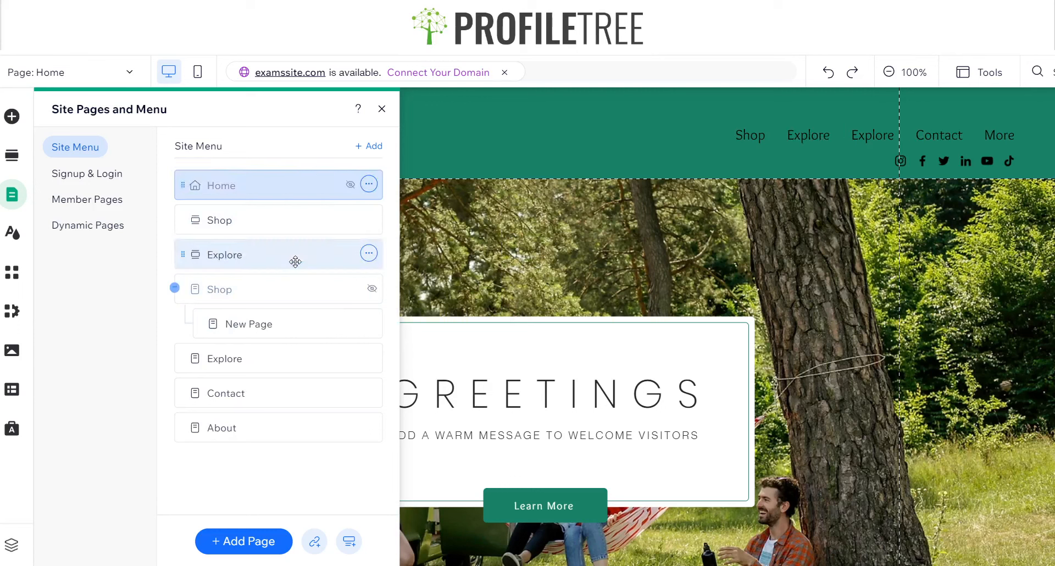
Duplicate the Explore section link in the site menu and name the copy Contact
{"action": "left_click", "coordinate": [369, 253]}
{"action": "left_click", "coordinate": [420, 296]}
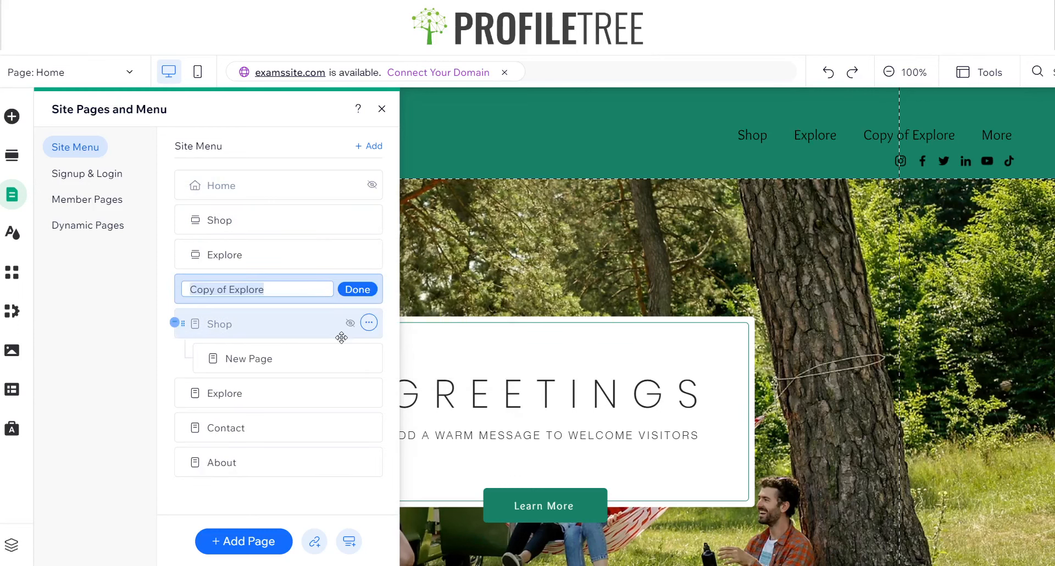
{"action": "type", "text": "Contact"}
{"action": "key", "text": "Return"}
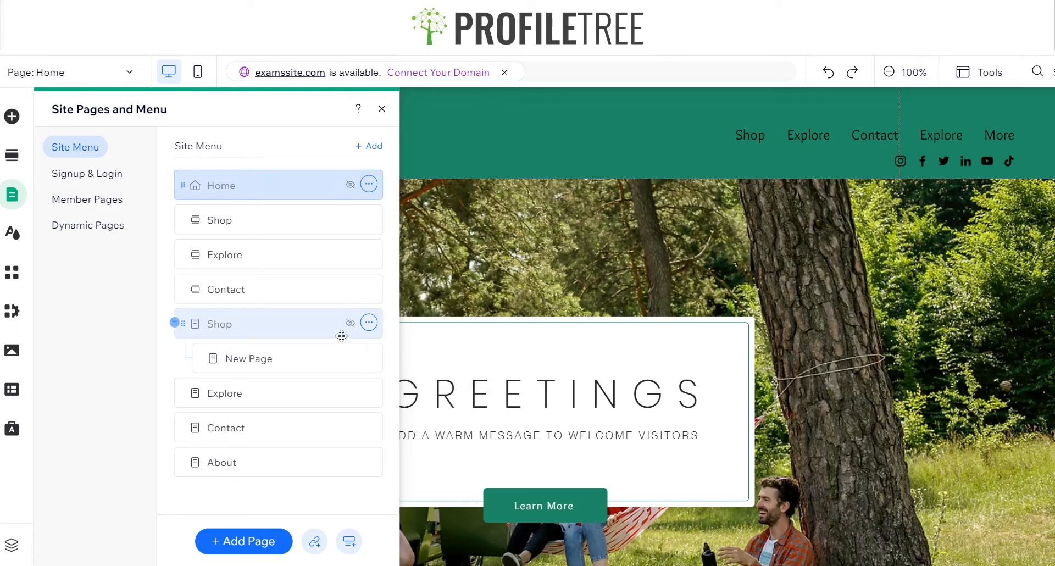
Duplicate the Contact section link in the site menu and name the copy About
{"action": "left_click", "coordinate": [369, 288]}
{"action": "left_click", "coordinate": [418, 332]}
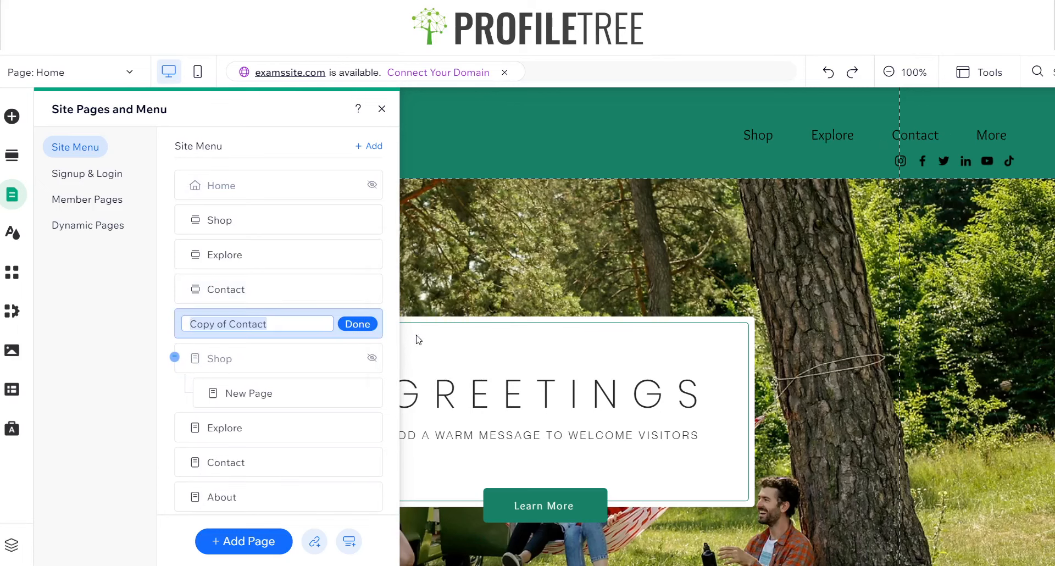
{"action": "type", "text": "About"}
{"action": "key", "text": "Return"}
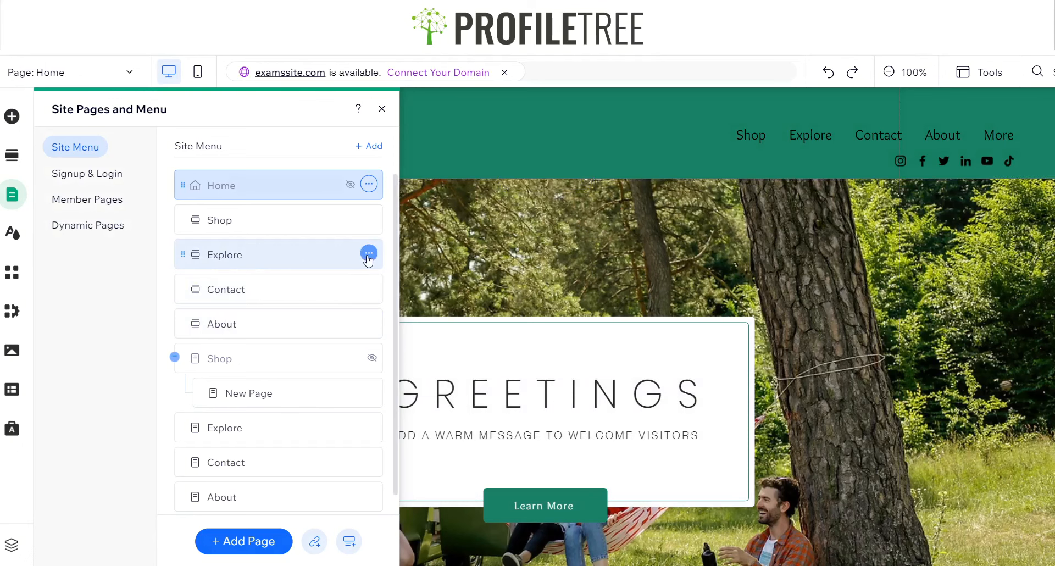
Link the Explore section entry in the site menu to Section: Explore on the Home page
{"action": "left_click", "coordinate": [368, 256]}
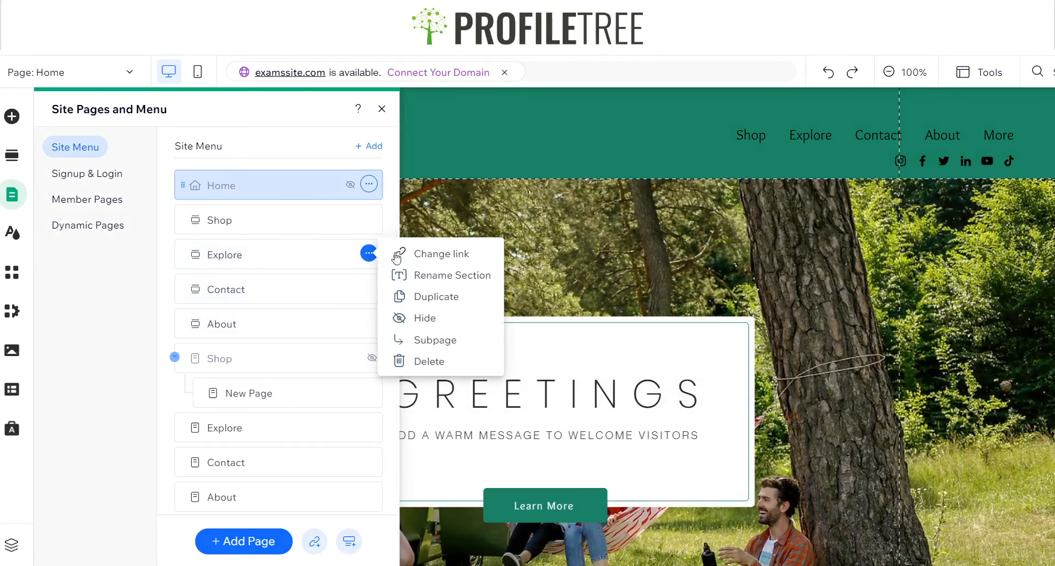
{"action": "left_click", "coordinate": [420, 254]}
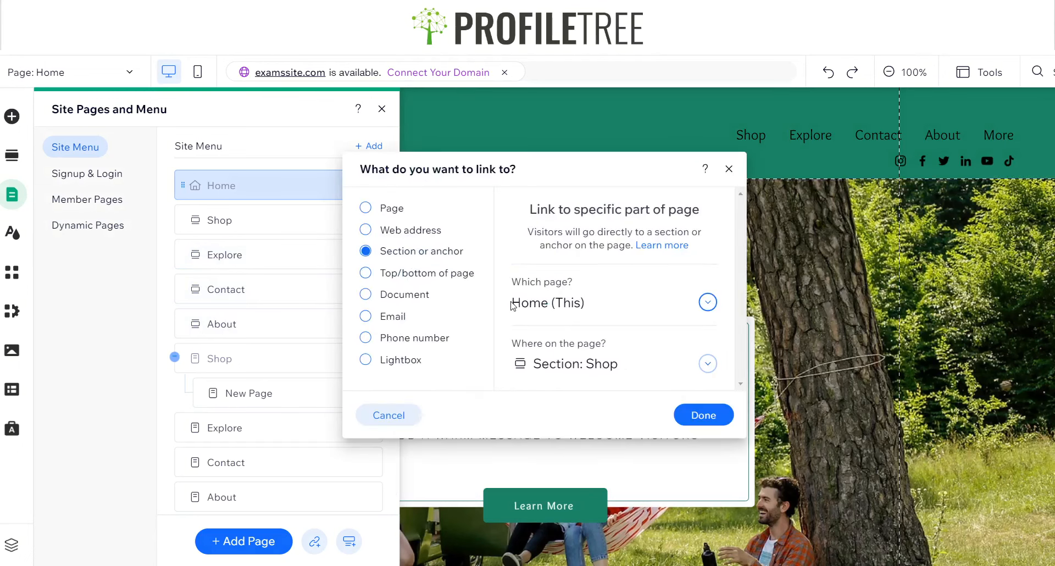
{"action": "left_click", "coordinate": [571, 365]}
{"action": "left_click", "coordinate": [572, 391]}
{"action": "left_click", "coordinate": [693, 415]}
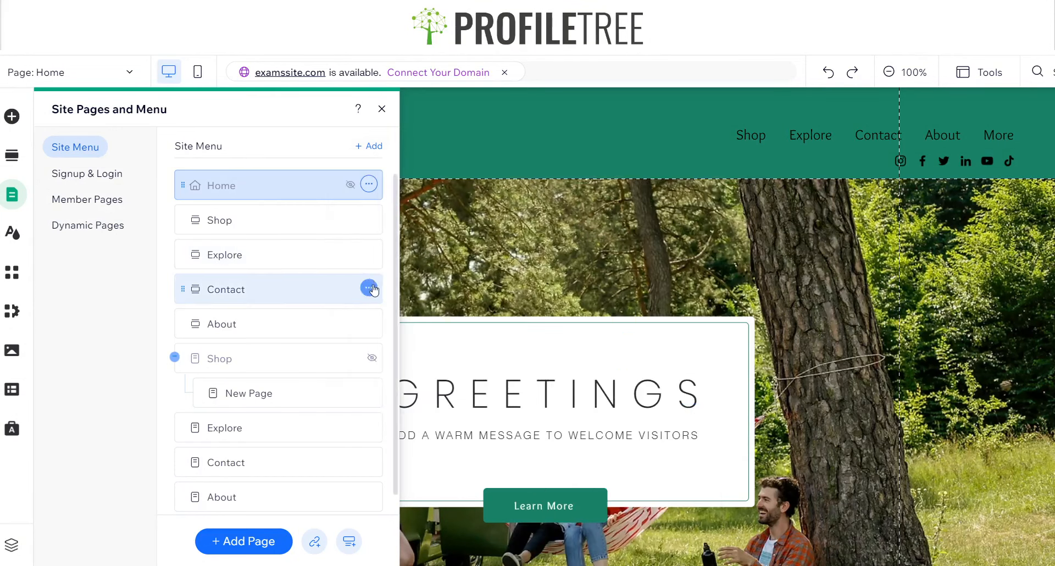
Link the Contact section entry in the site menu to Section: Contact on the Home page
{"action": "left_click", "coordinate": [368, 287]}
{"action": "left_click", "coordinate": [404, 288]}
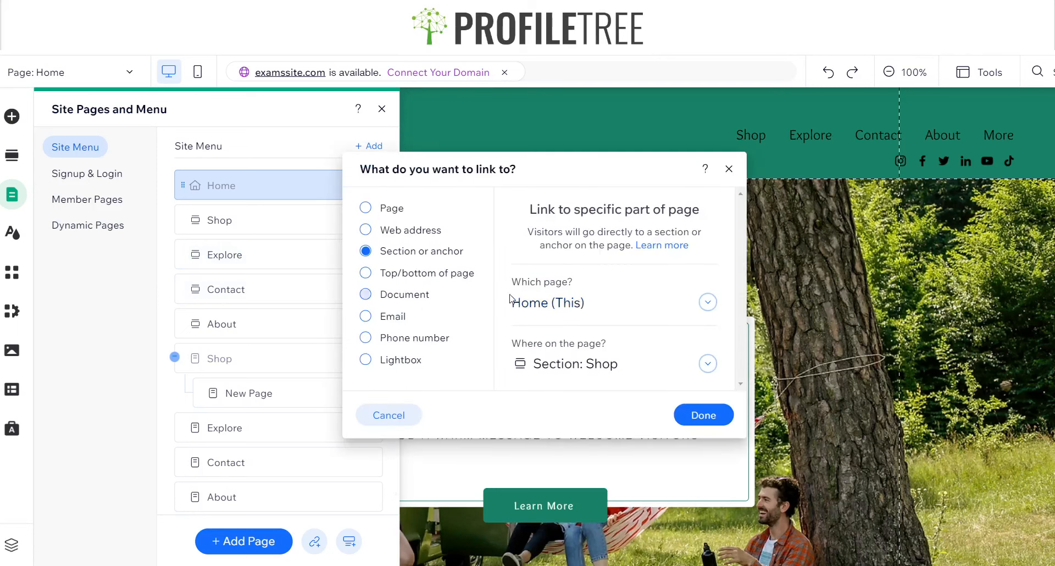
{"action": "left_click", "coordinate": [707, 363]}
{"action": "left_click", "coordinate": [590, 496]}
Link the About section entry in the site menu to Section: About Us and close the page manager
{"action": "left_click", "coordinate": [370, 322]}
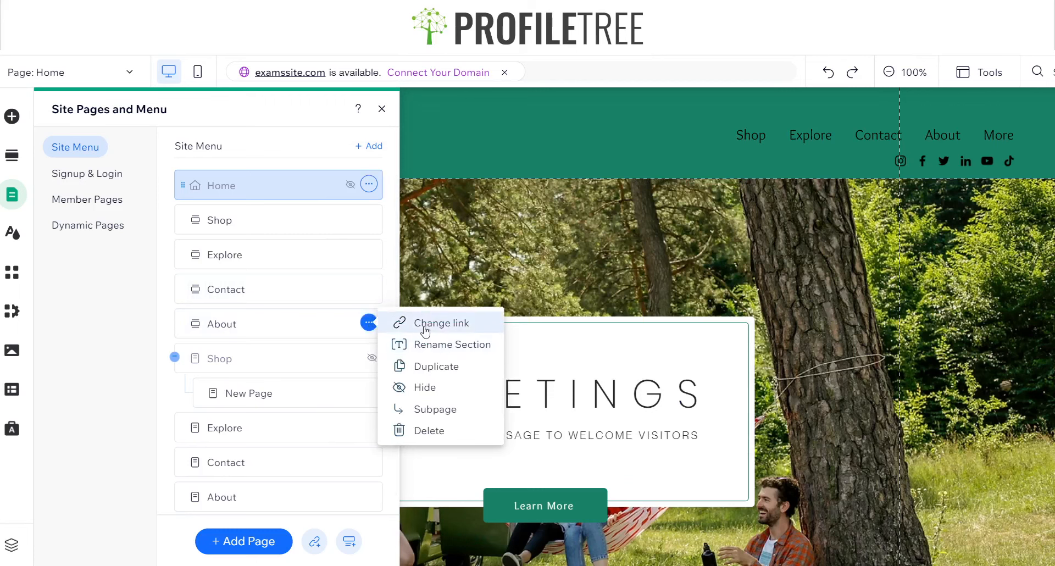
{"action": "left_click", "coordinate": [425, 327]}
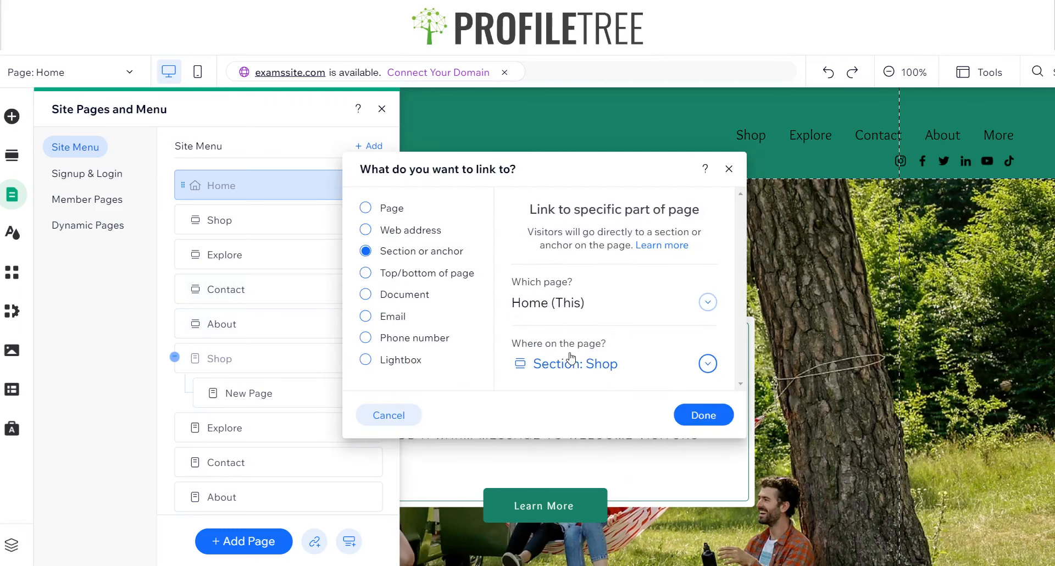
{"action": "left_click", "coordinate": [707, 364]}
{"action": "scroll", "coordinate": [602, 443], "scroll_direction": "up", "scroll_amount": 2}
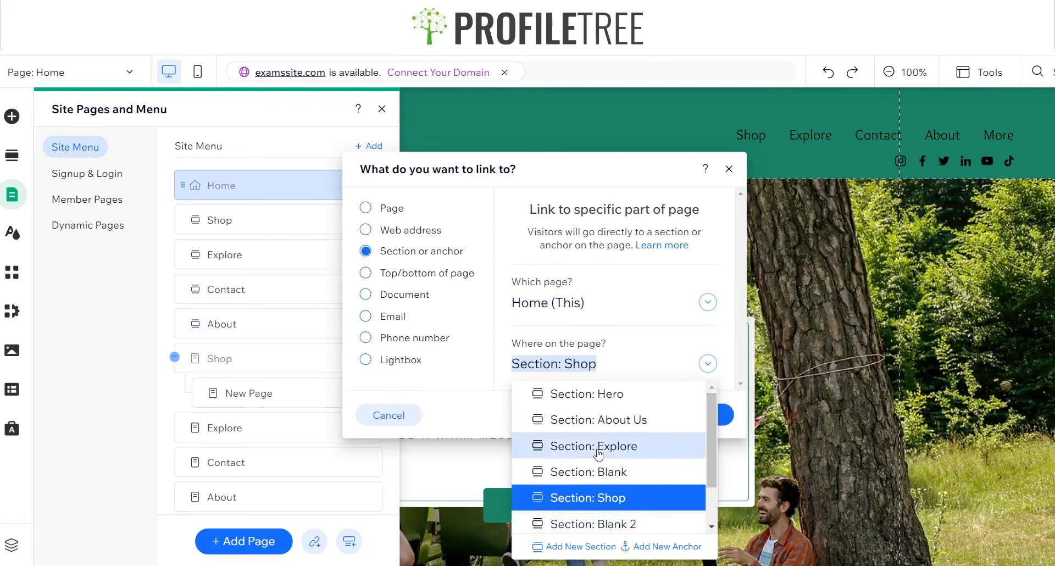
{"action": "left_click", "coordinate": [600, 430]}
{"action": "left_click", "coordinate": [707, 412]}
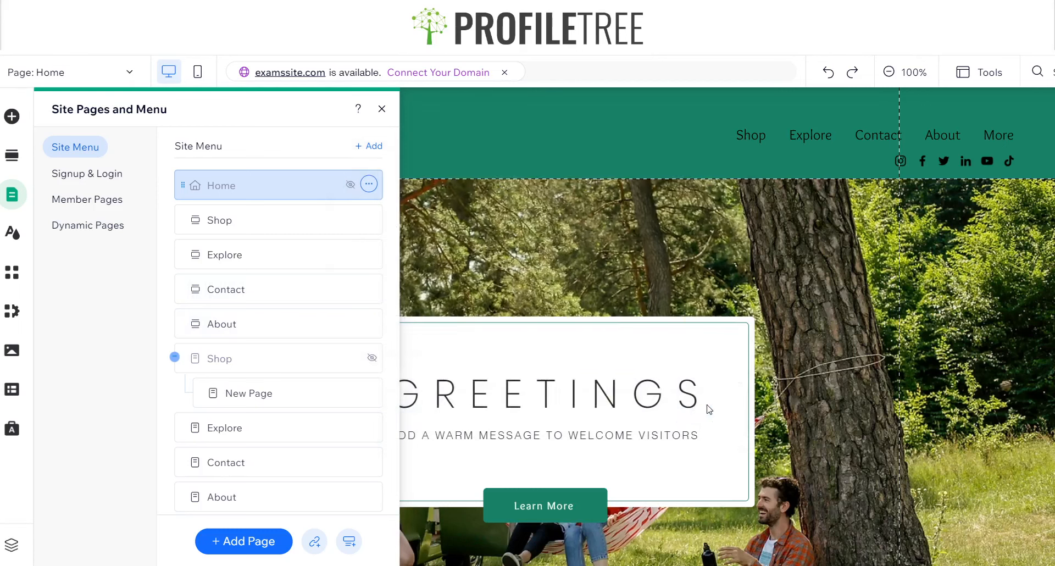
{"action": "left_click", "coordinate": [385, 110]}
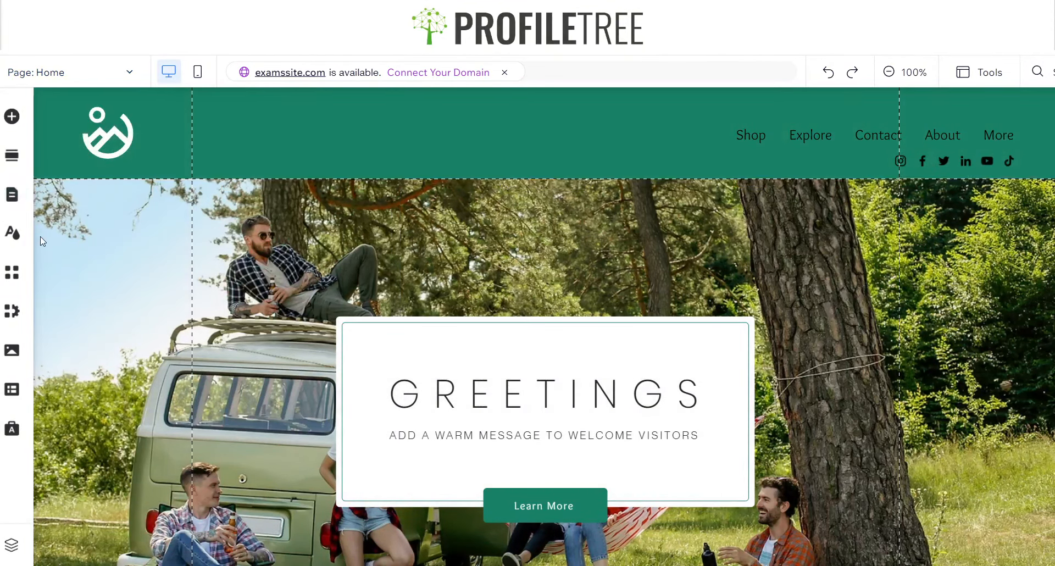
Hide the original Explore, Contact and About pages from the site menu
{"action": "left_click", "coordinate": [12, 194]}
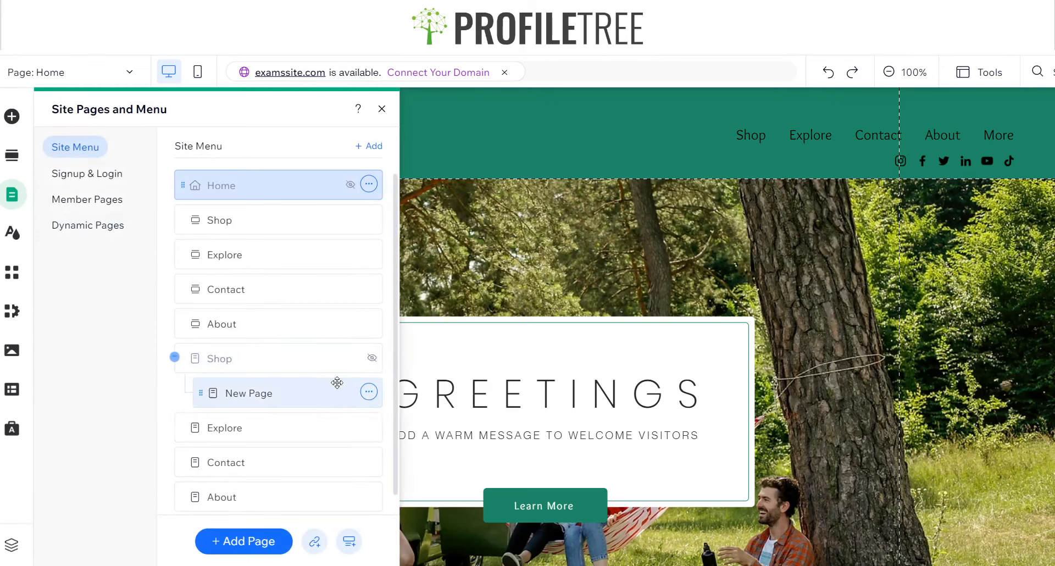
{"action": "scroll", "coordinate": [352, 428], "scroll_direction": "down", "scroll_amount": 1}
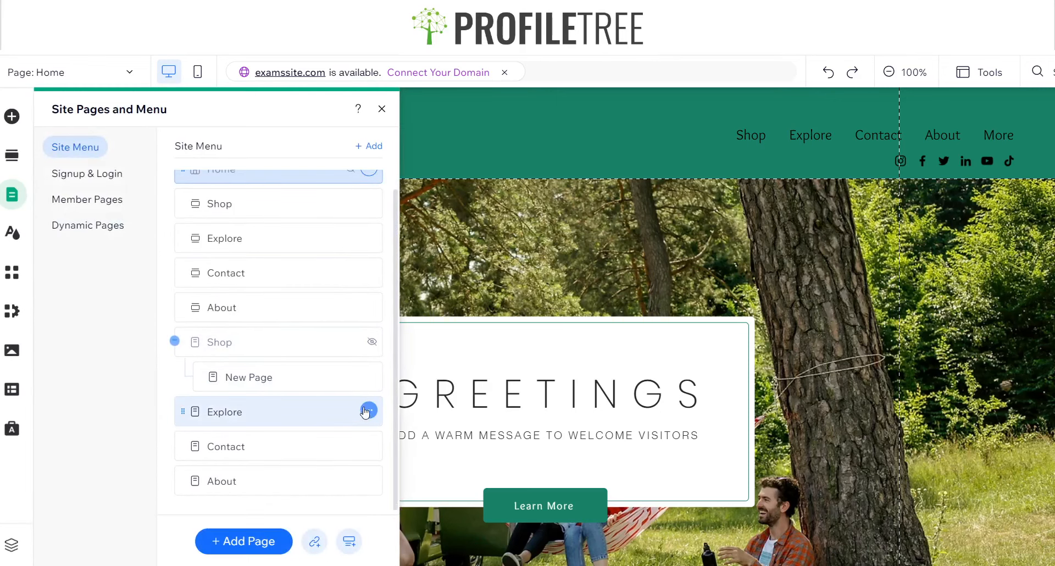
{"action": "left_click", "coordinate": [363, 411]}
{"action": "left_click", "coordinate": [423, 370]}
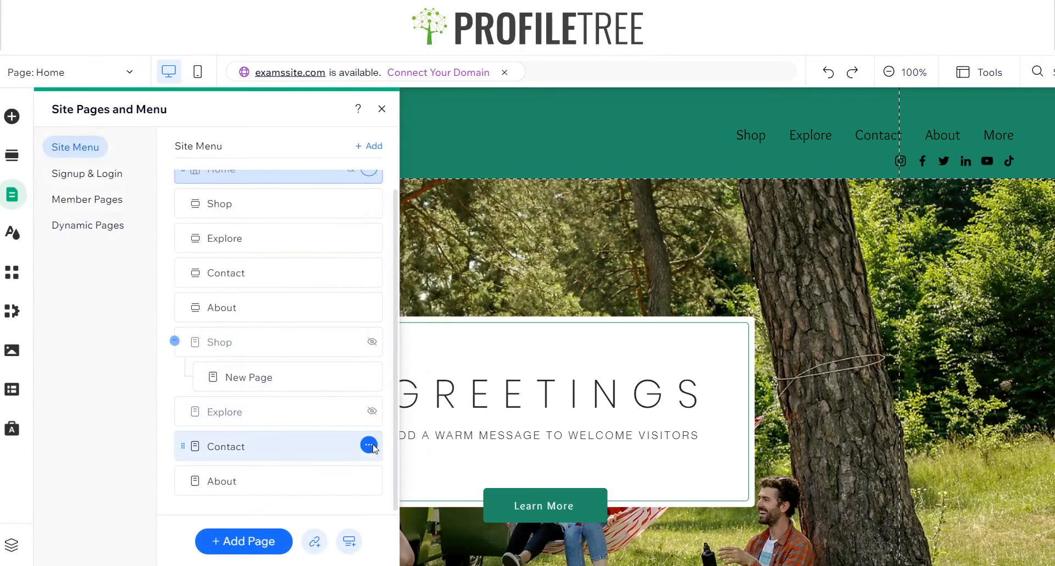
{"action": "left_click", "coordinate": [368, 446]}
{"action": "left_click", "coordinate": [423, 403]}
{"action": "left_click", "coordinate": [368, 481]}
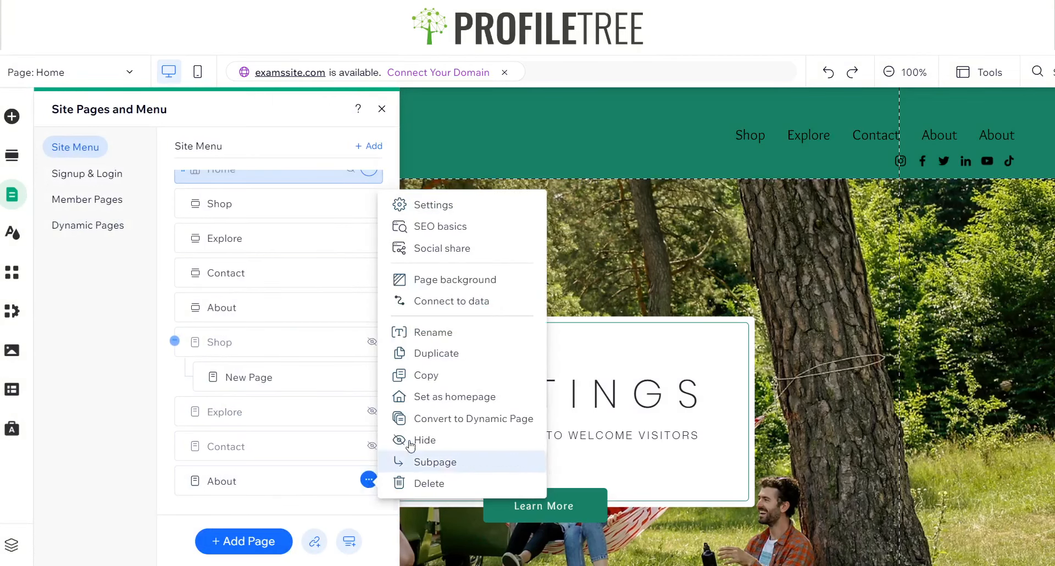
{"action": "left_click", "coordinate": [424, 437]}
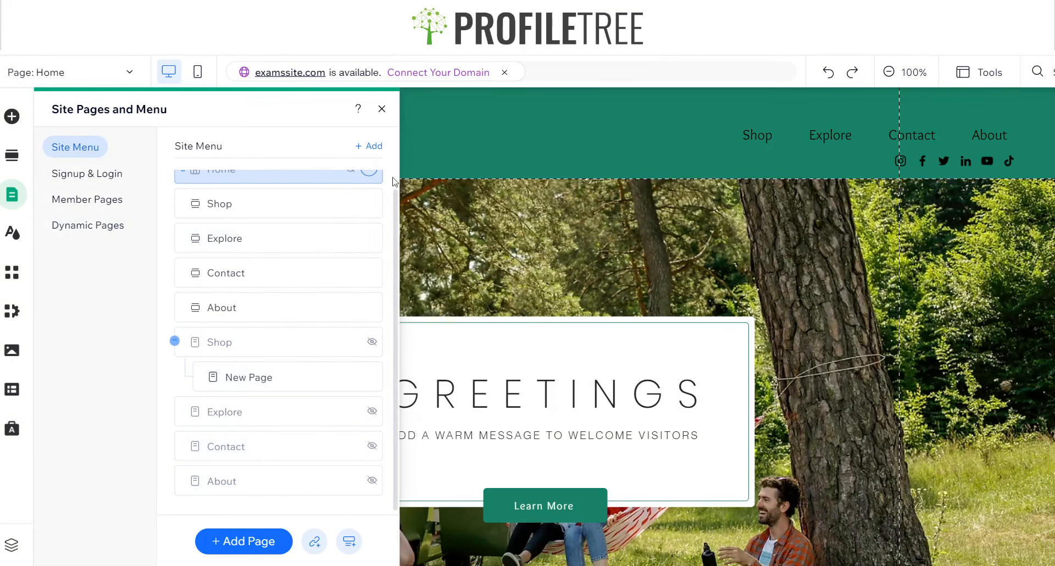
Show the original About and Contact pages in the site menu, and hide both pages again
{"action": "left_click", "coordinate": [369, 479]}
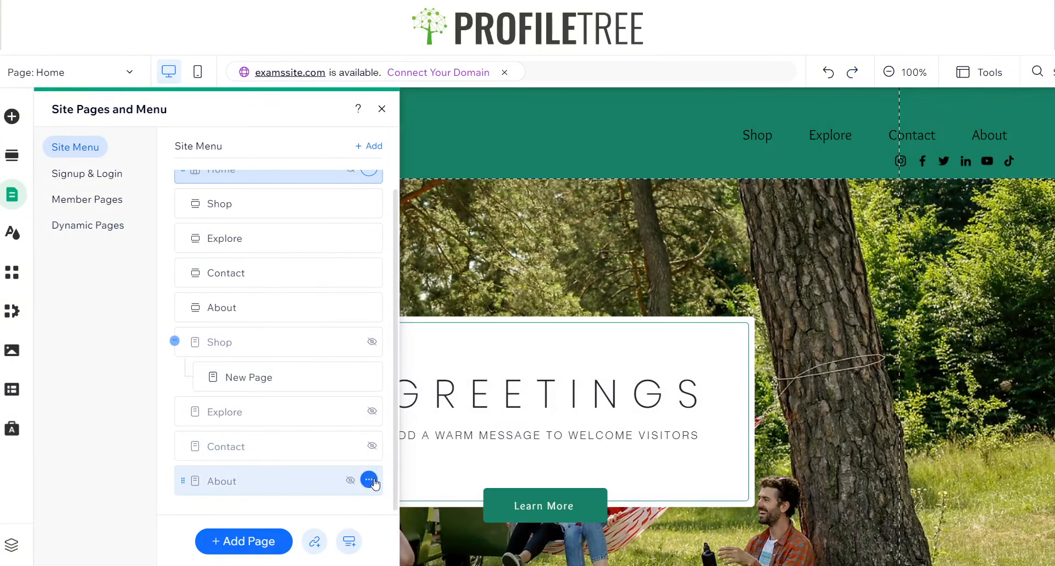
{"action": "left_click", "coordinate": [426, 440]}
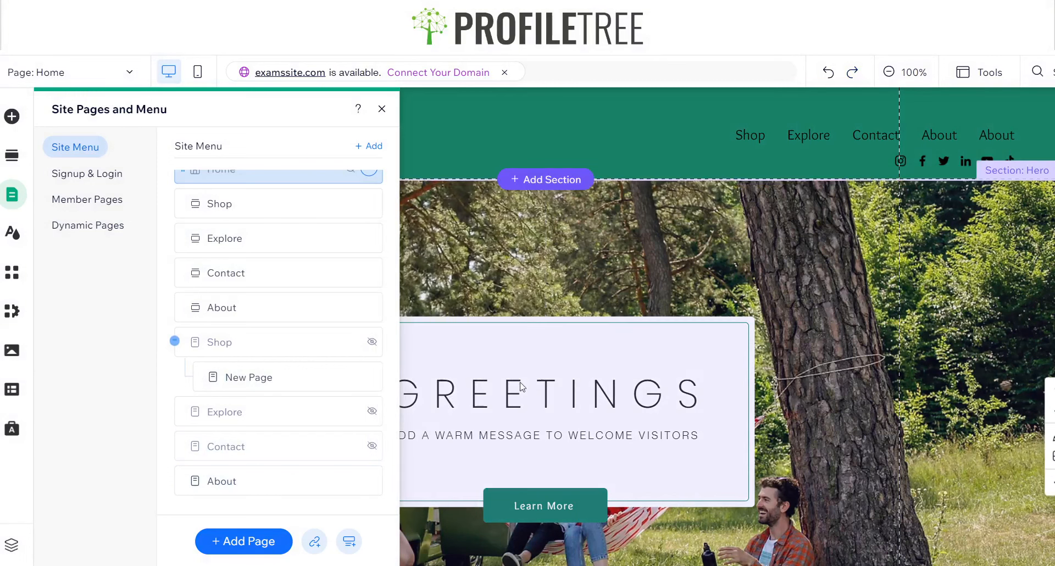
{"action": "left_click", "coordinate": [368, 445]}
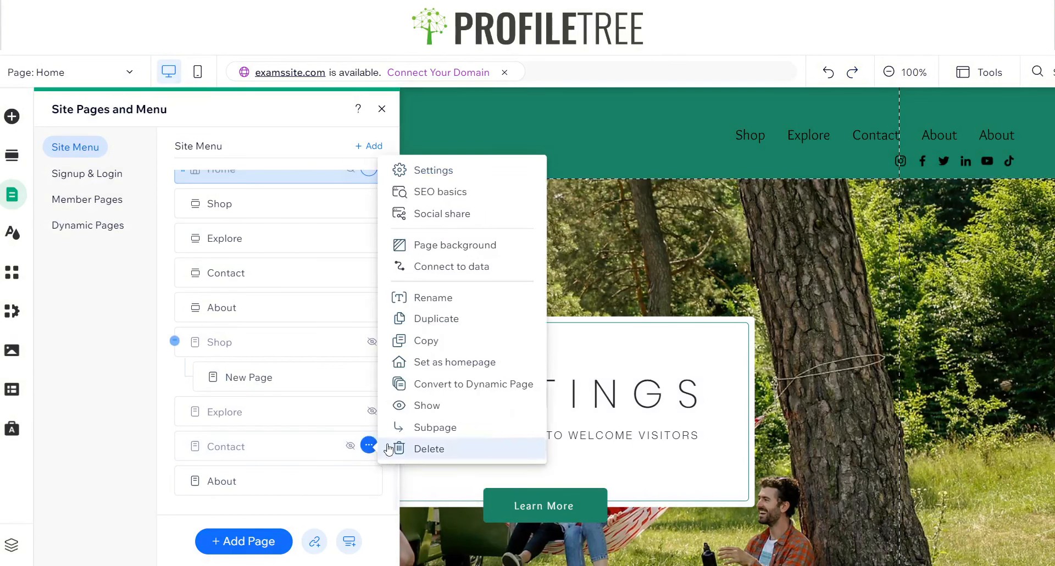
{"action": "left_click", "coordinate": [416, 405]}
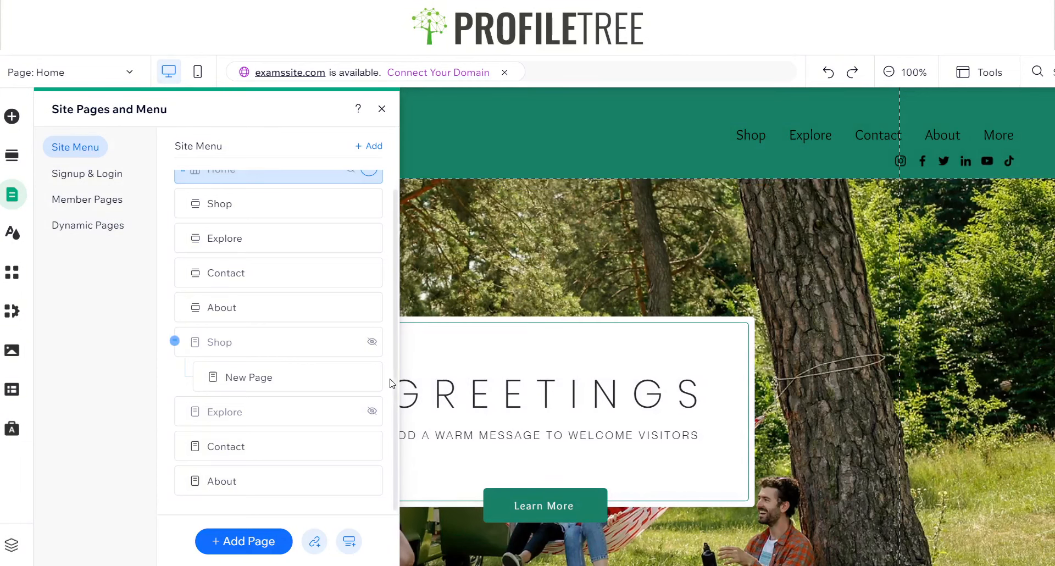
{"action": "mouse_move", "coordinate": [372, 417]}
{"action": "left_click", "coordinate": [368, 445]}
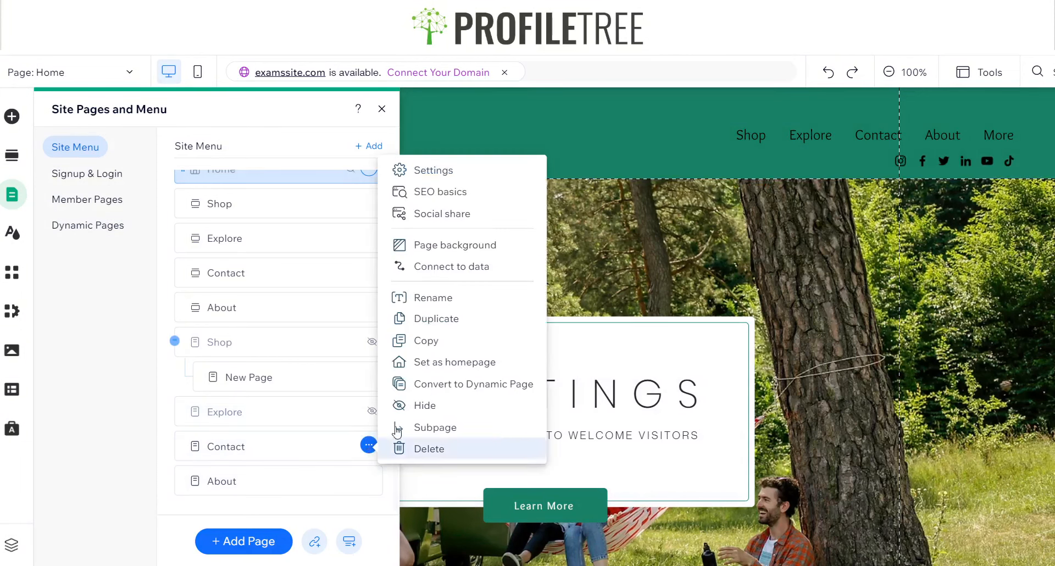
{"action": "left_click", "coordinate": [408, 405]}
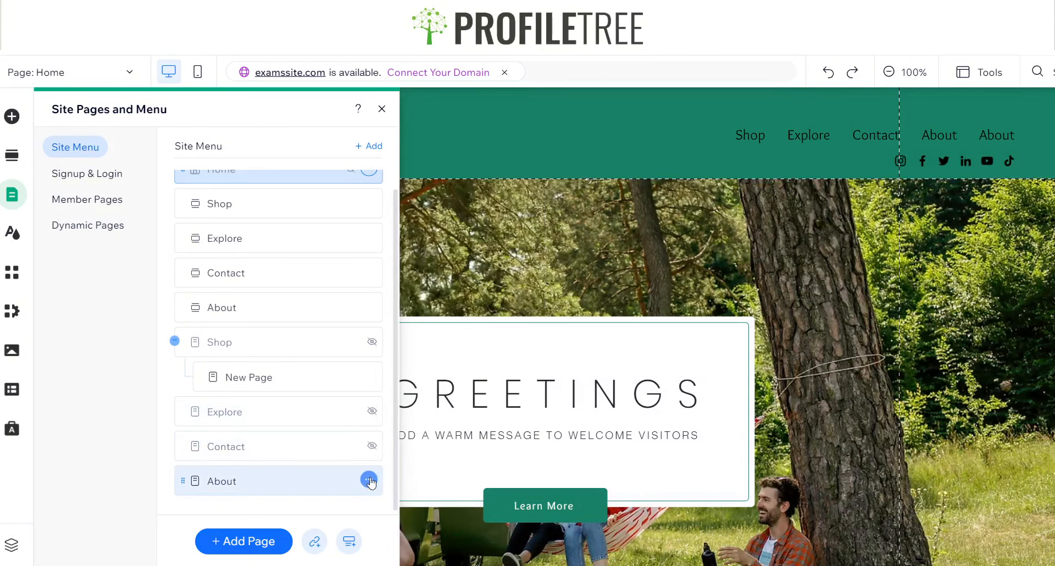
{"action": "left_click", "coordinate": [368, 479]}
{"action": "left_click", "coordinate": [407, 440]}
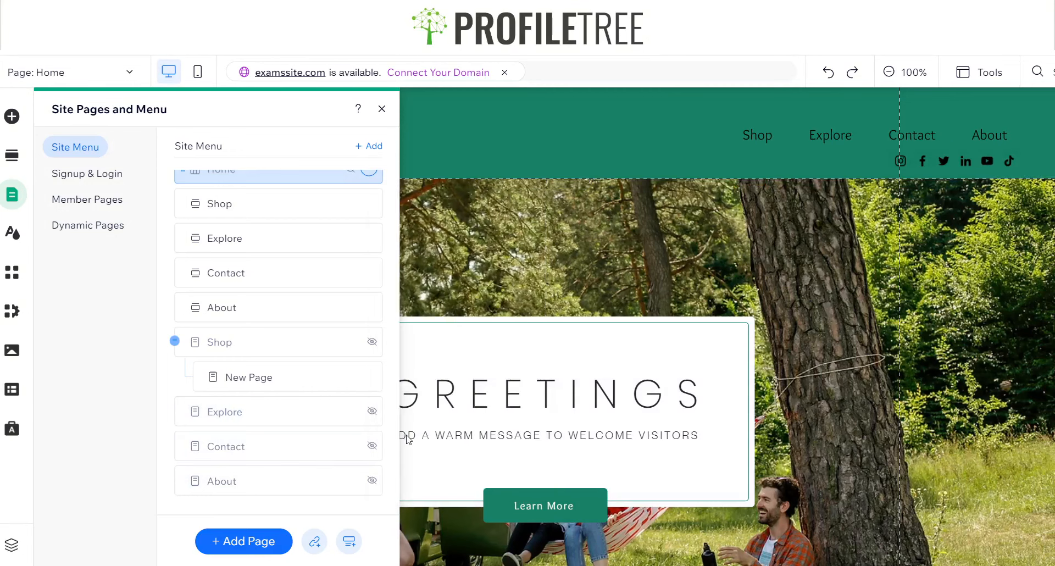
Preview the site and test the header menu's Shop link
{"action": "left_click", "coordinate": [382, 109]}
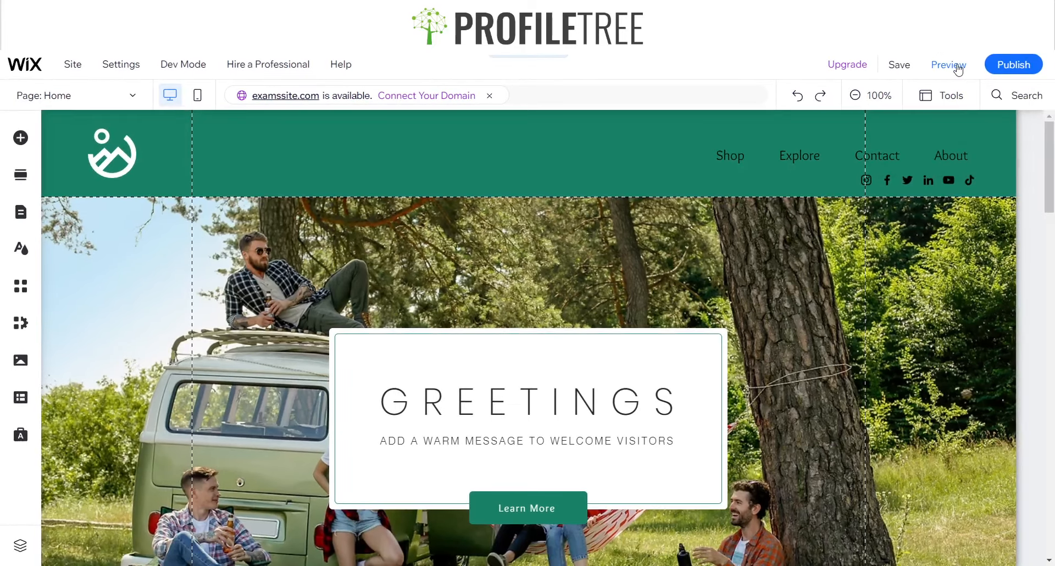
{"action": "left_click", "coordinate": [958, 67]}
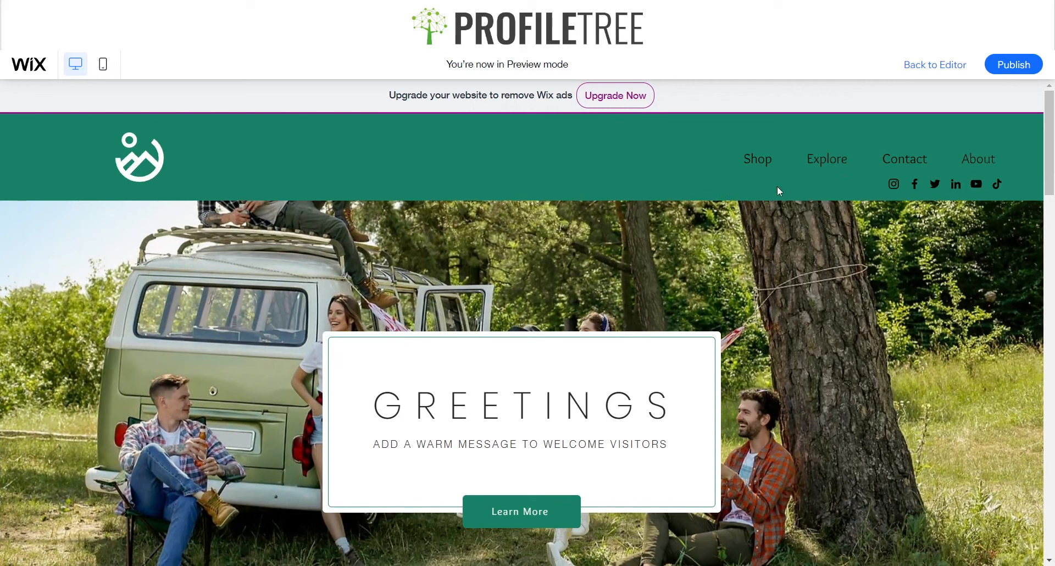
{"action": "left_click", "coordinate": [756, 159]}
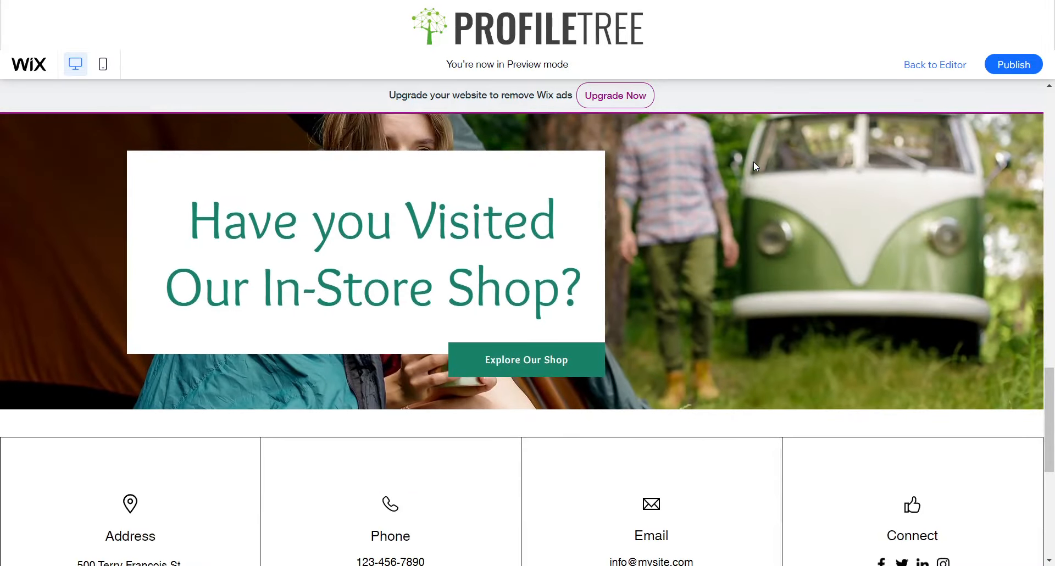
{"action": "scroll", "coordinate": [753, 160], "scroll_direction": "up", "scroll_amount": 1}
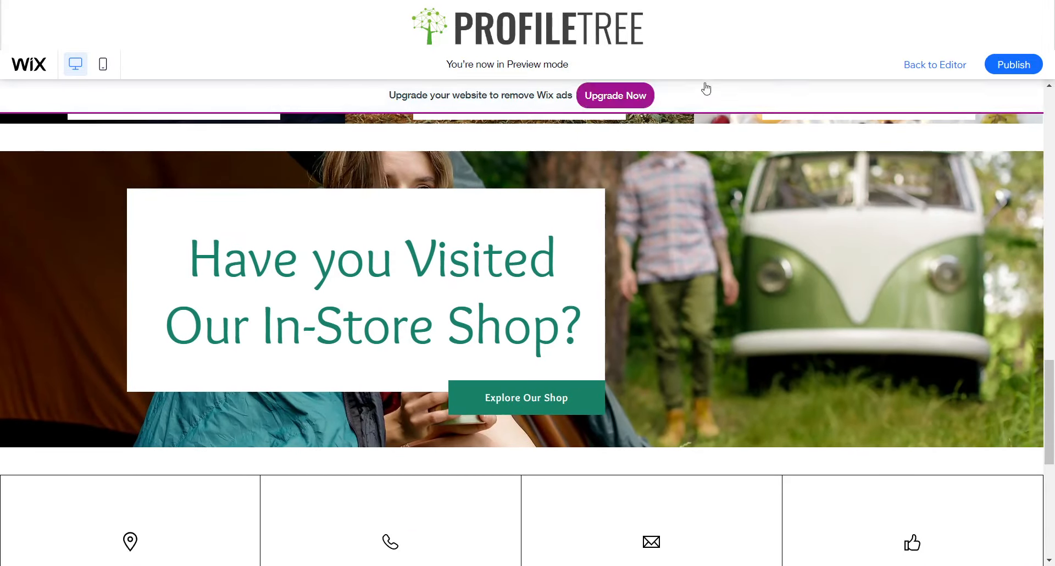
{"action": "scroll", "coordinate": [658, 344], "scroll_direction": "up", "scroll_amount": 10}
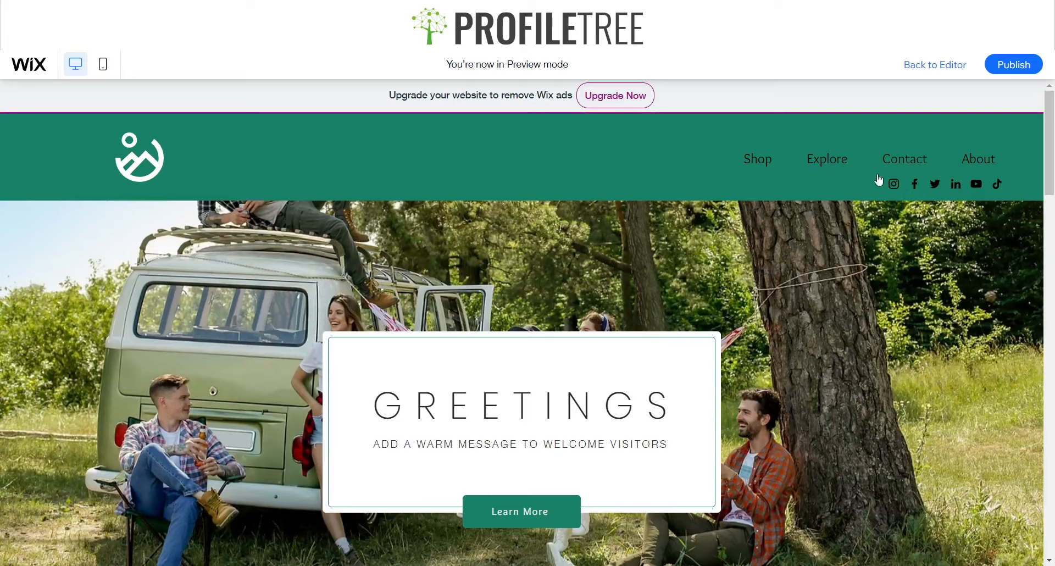
Test the header menu's Explore and Contact links in the preview
{"action": "left_click", "coordinate": [828, 161]}
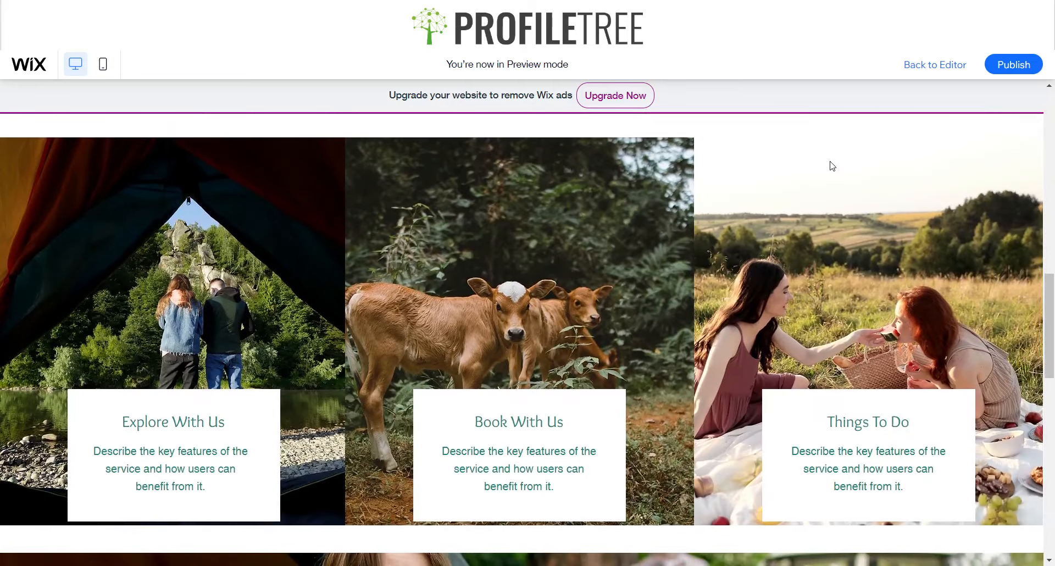
{"action": "scroll", "coordinate": [829, 161], "scroll_direction": "up", "scroll_amount": 10}
{"action": "left_click", "coordinate": [906, 158]}
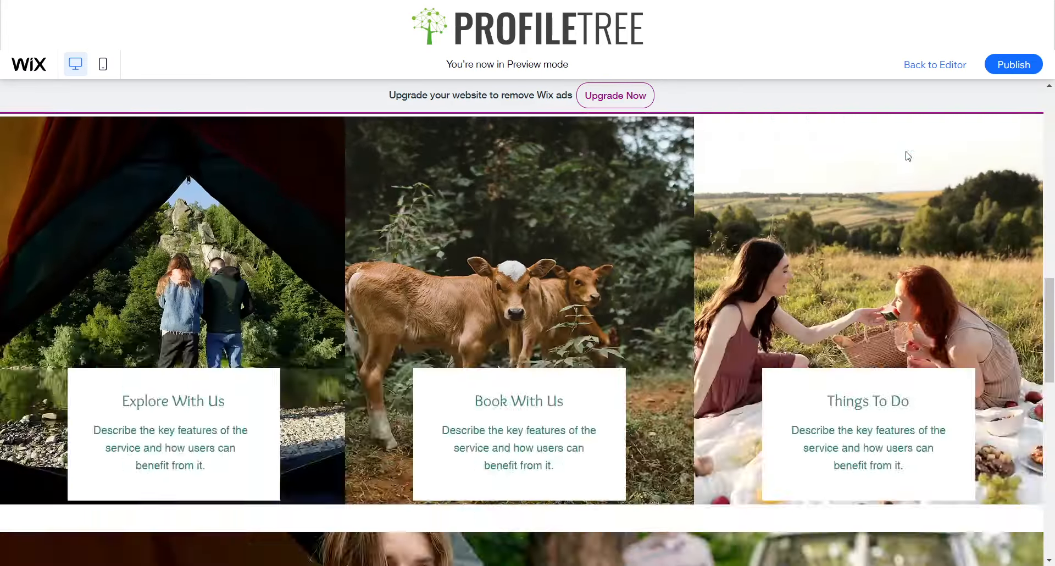
{"action": "scroll", "coordinate": [906, 154], "scroll_direction": "up", "scroll_amount": 10}
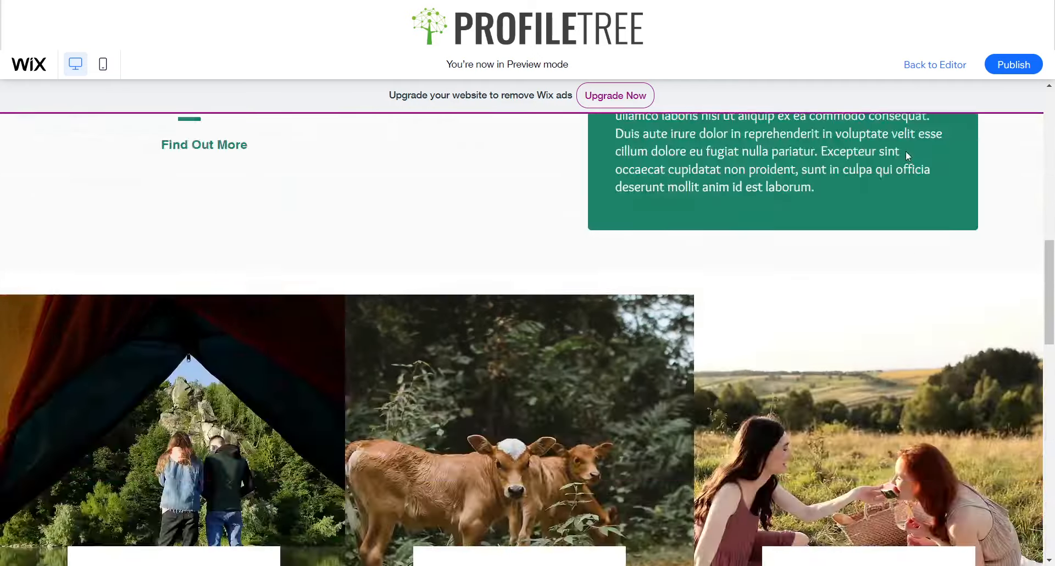
{"action": "scroll", "coordinate": [605, 413], "scroll_direction": "down", "scroll_amount": 2}
{"action": "scroll", "coordinate": [606, 416], "scroll_direction": "down", "scroll_amount": 6}
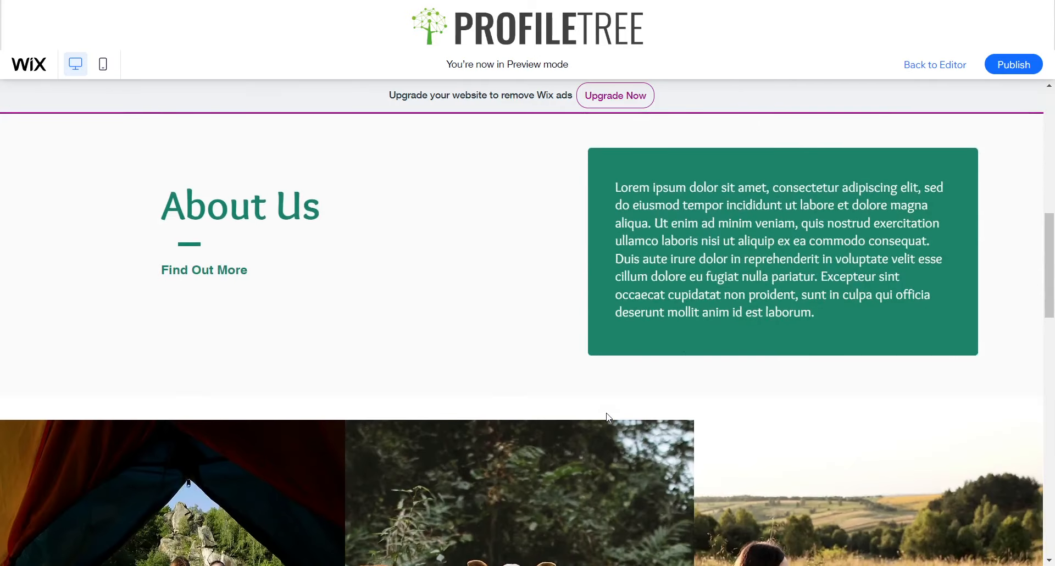
Return from the preview to the editor and look through the home page's sections
{"action": "left_click", "coordinate": [928, 66]}
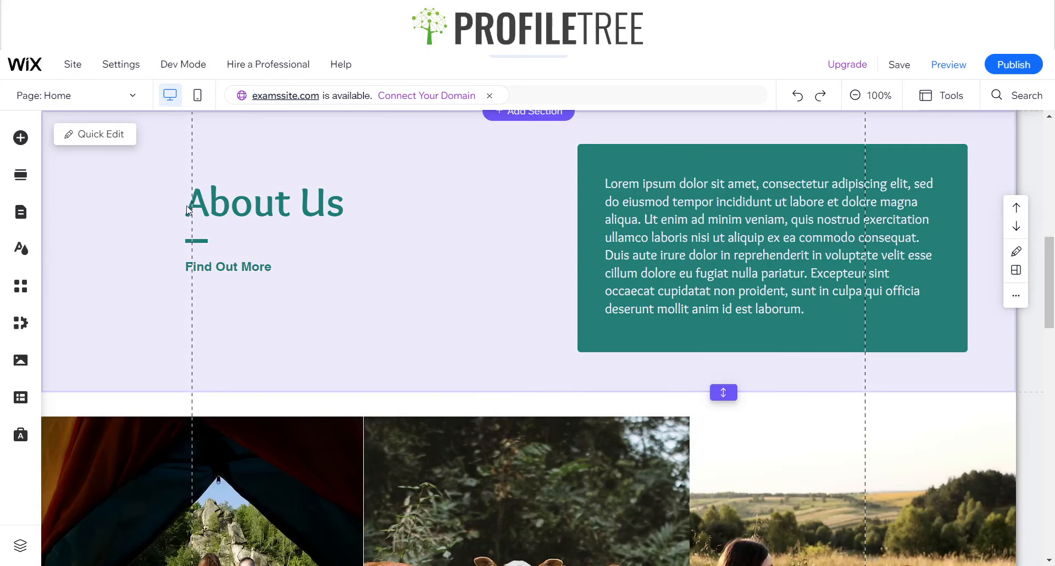
{"action": "scroll", "coordinate": [164, 245], "scroll_direction": "up", "scroll_amount": 4}
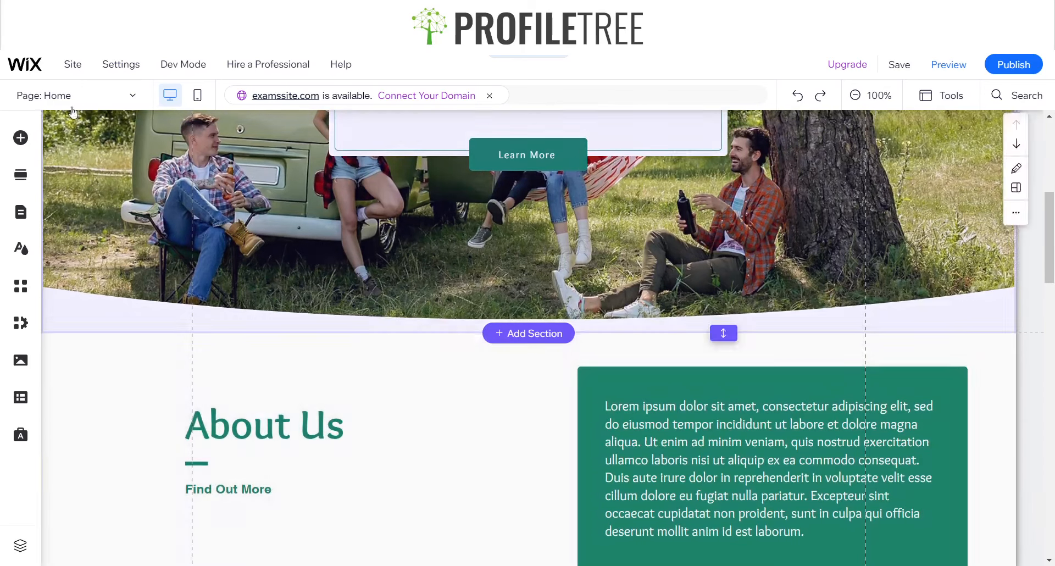
{"action": "scroll", "coordinate": [209, 473], "scroll_direction": "down", "scroll_amount": 10}
{"action": "scroll", "coordinate": [209, 474], "scroll_direction": "up", "scroll_amount": 2}
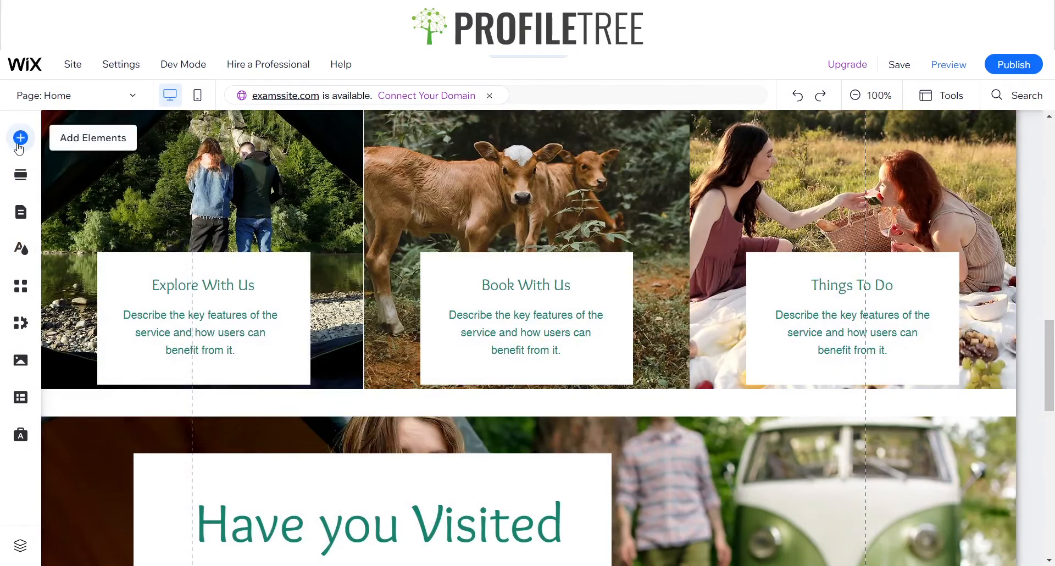
Search for "anchor" elements and place an in-page anchor near the lower edge of the home page's Explore section
{"action": "left_click", "coordinate": [20, 140]}
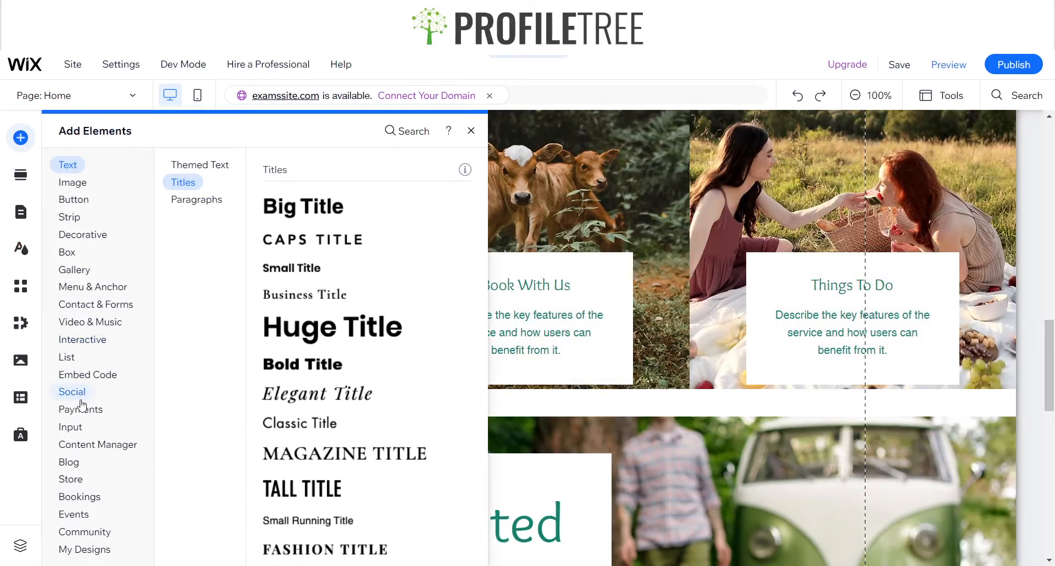
{"action": "left_click", "coordinate": [77, 407]}
{"action": "left_click", "coordinate": [72, 392]}
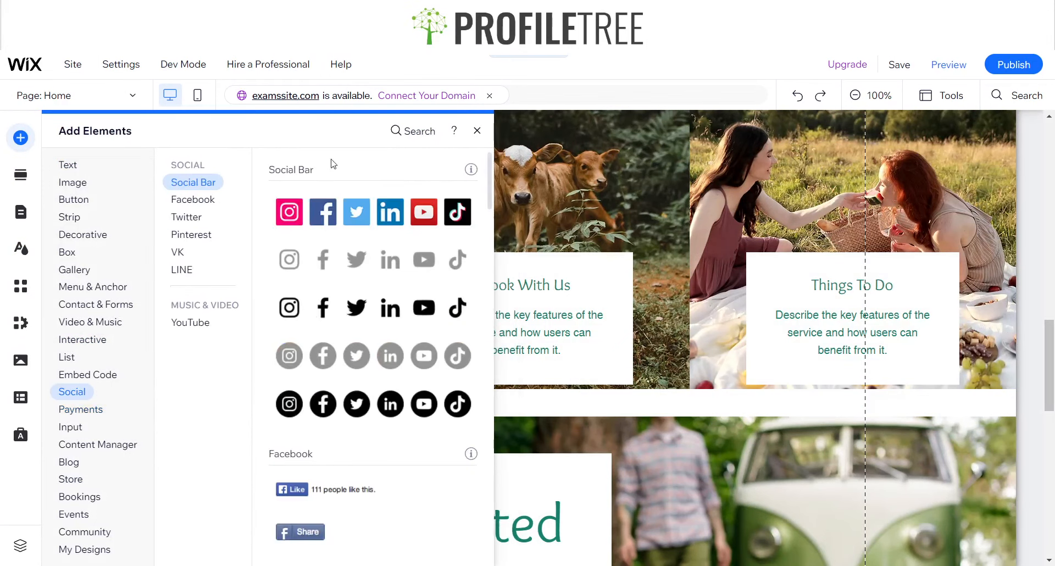
{"action": "left_click", "coordinate": [418, 130]}
{"action": "type", "text": "anchor"}
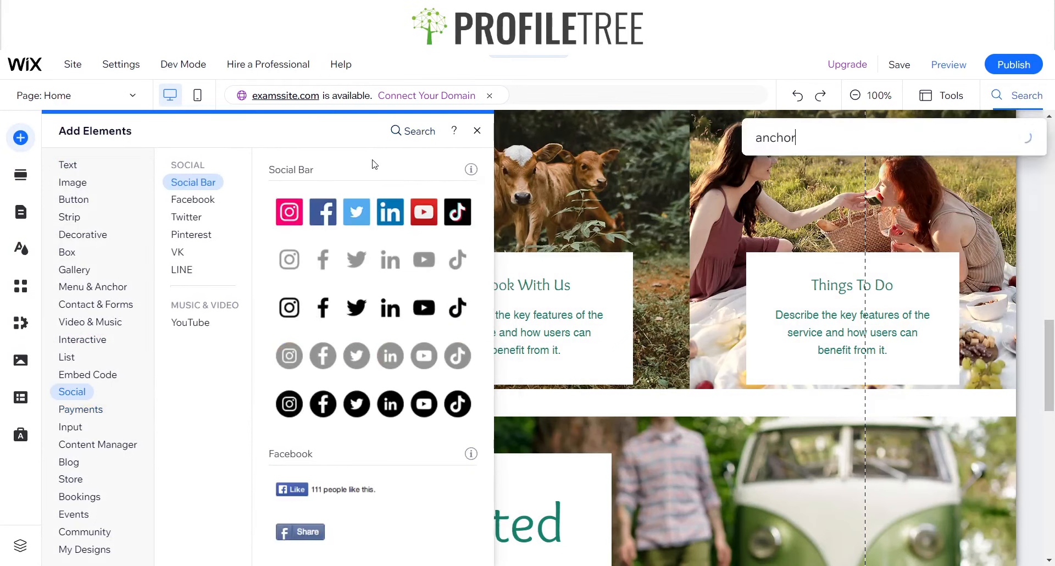
{"action": "left_click", "coordinate": [820, 195]}
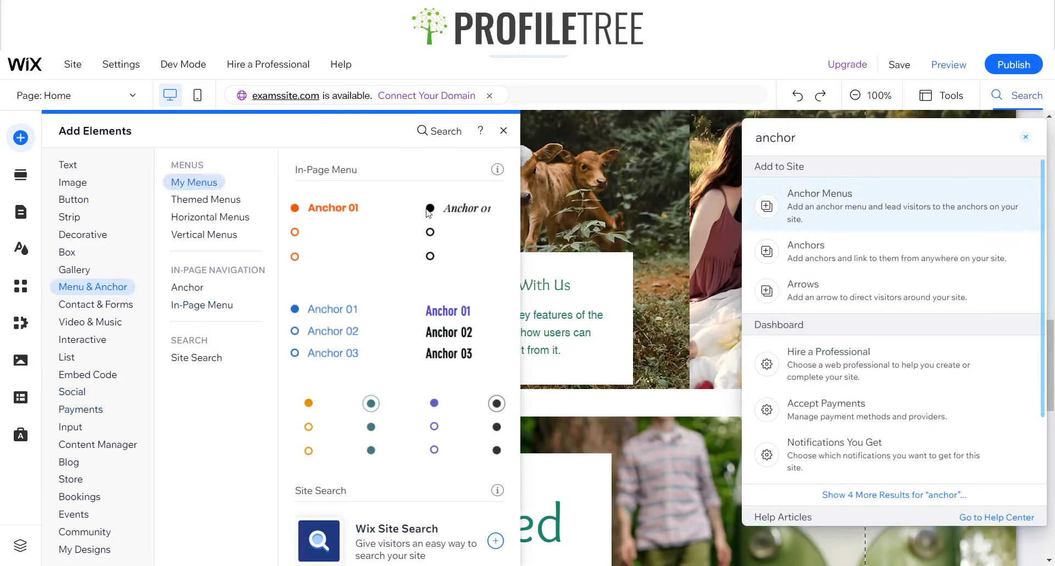
{"action": "left_click", "coordinate": [180, 292]}
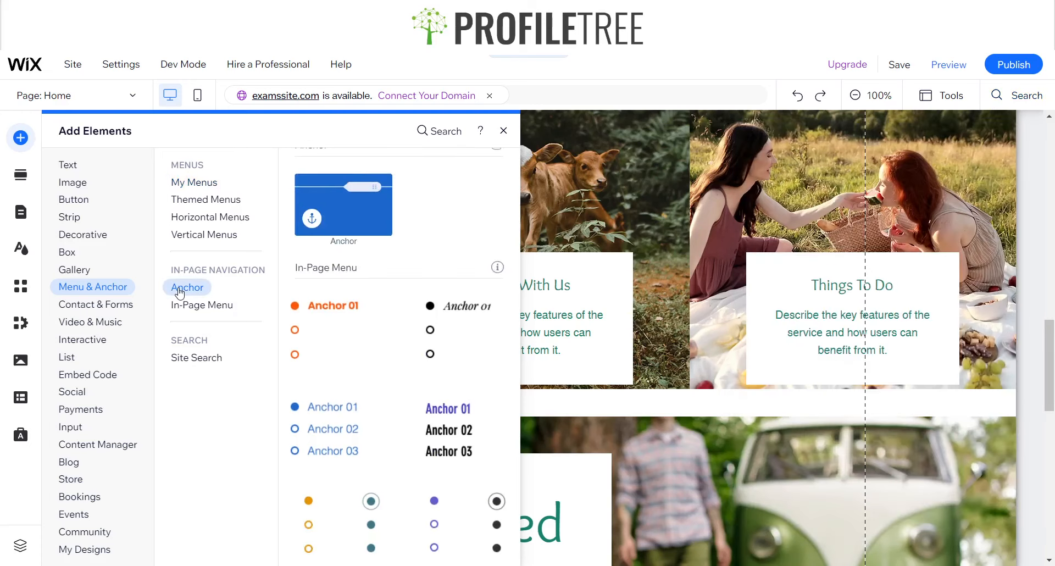
{"action": "left_click_drag", "start_coordinate": [339, 235], "coordinate": [768, 291]}
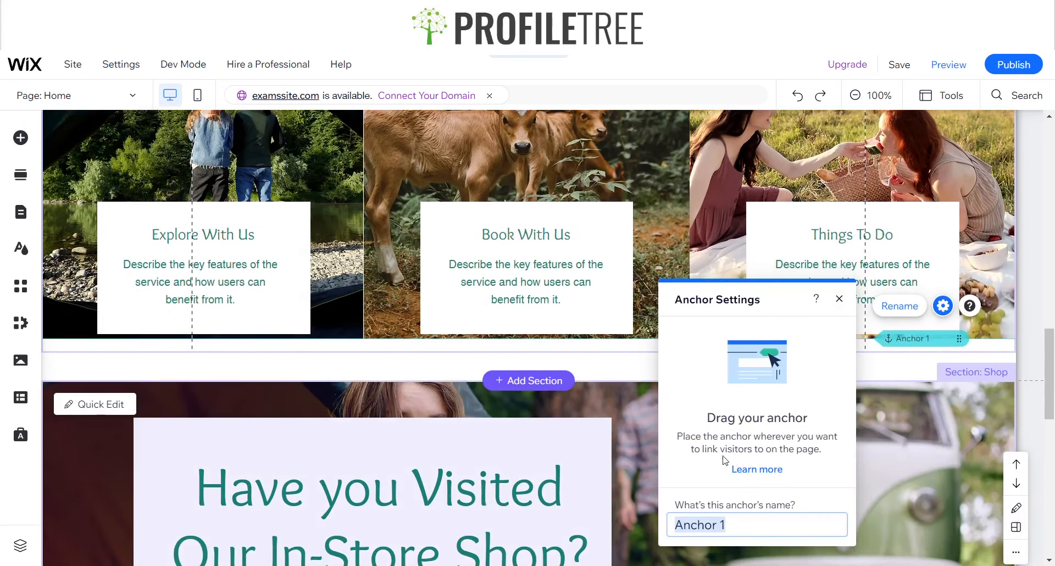
Name the new anchor "Random" and close its settings
{"action": "type", "text": "Rano"}
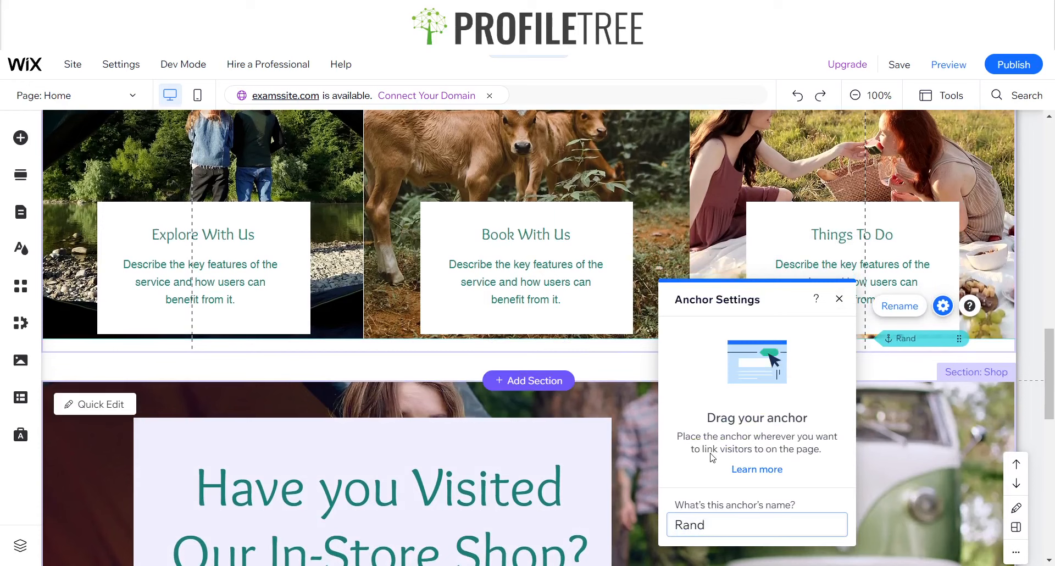
{"action": "left_click", "coordinate": [710, 454]}
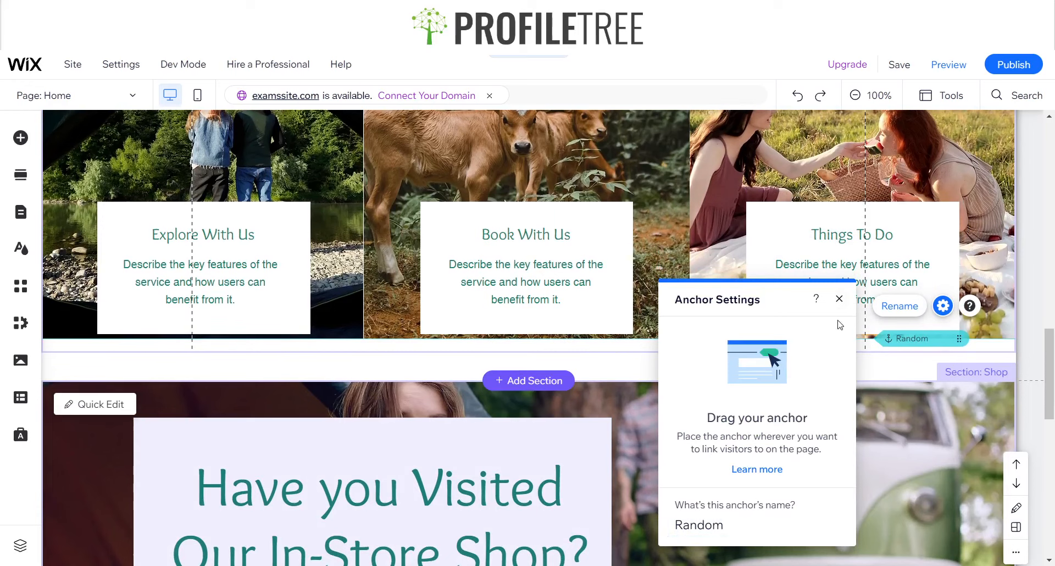
{"action": "left_click", "coordinate": [836, 297]}
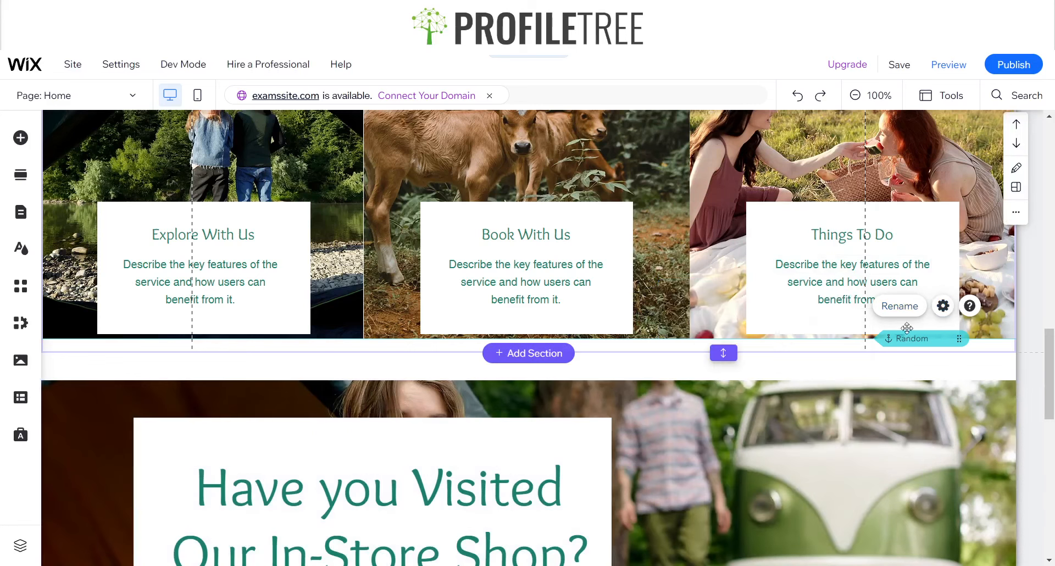
Move the Random anchor up to the middle of the Explore section, across the images above the text boxes
{"action": "left_click_drag", "start_coordinate": [907, 340], "coordinate": [893, 127]}
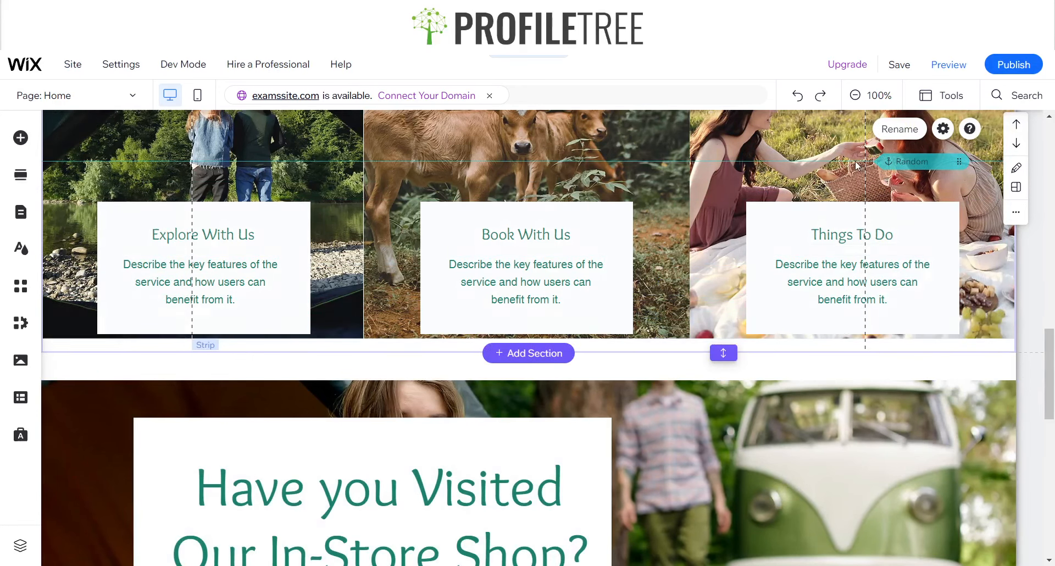
{"action": "scroll", "coordinate": [816, 215], "scroll_direction": "up", "scroll_amount": 5}
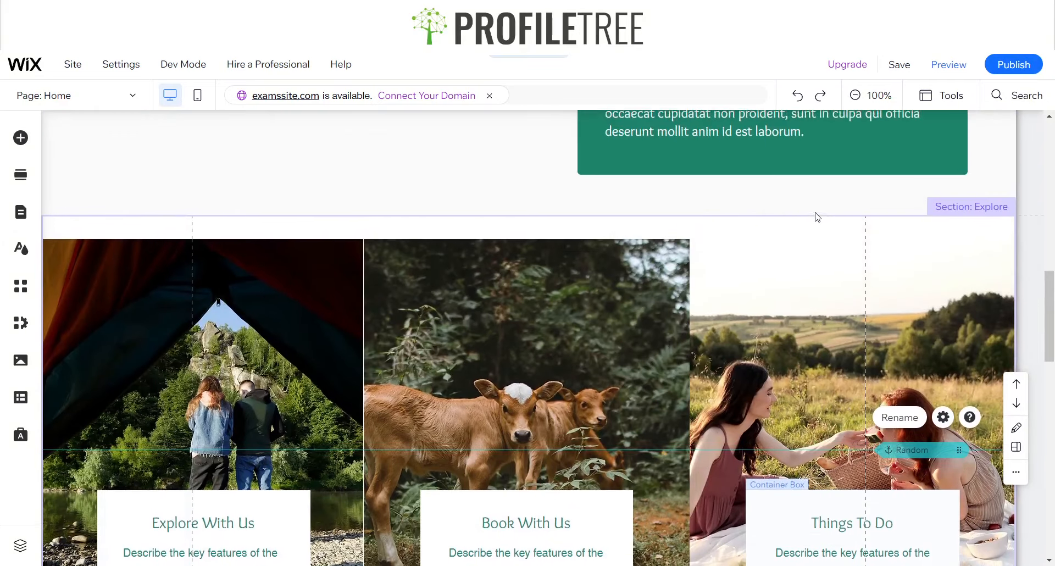
{"action": "scroll", "coordinate": [817, 216], "scroll_direction": "down", "scroll_amount": 1}
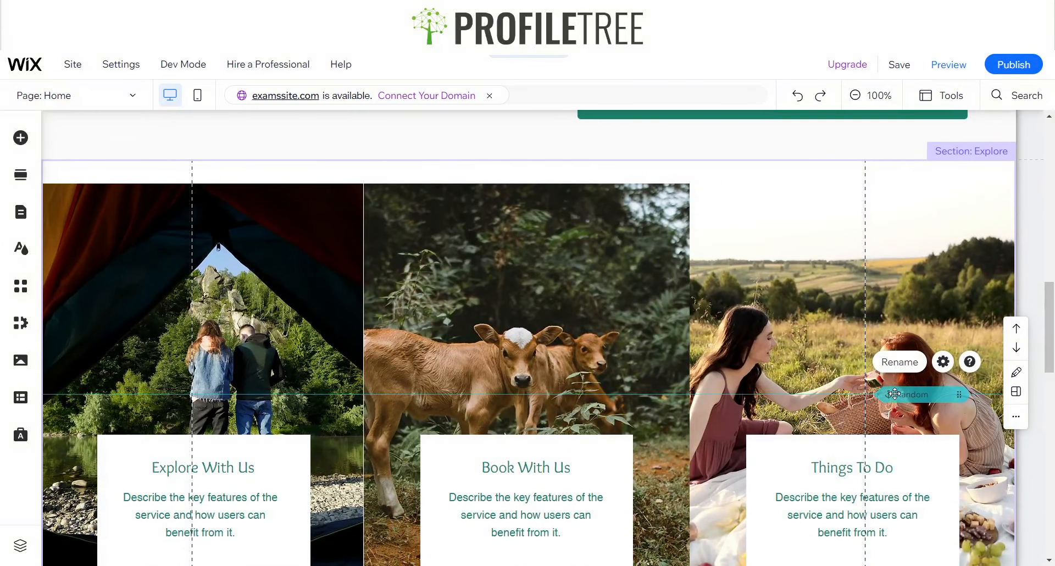
{"action": "left_click_drag", "start_coordinate": [894, 393], "coordinate": [893, 385]}
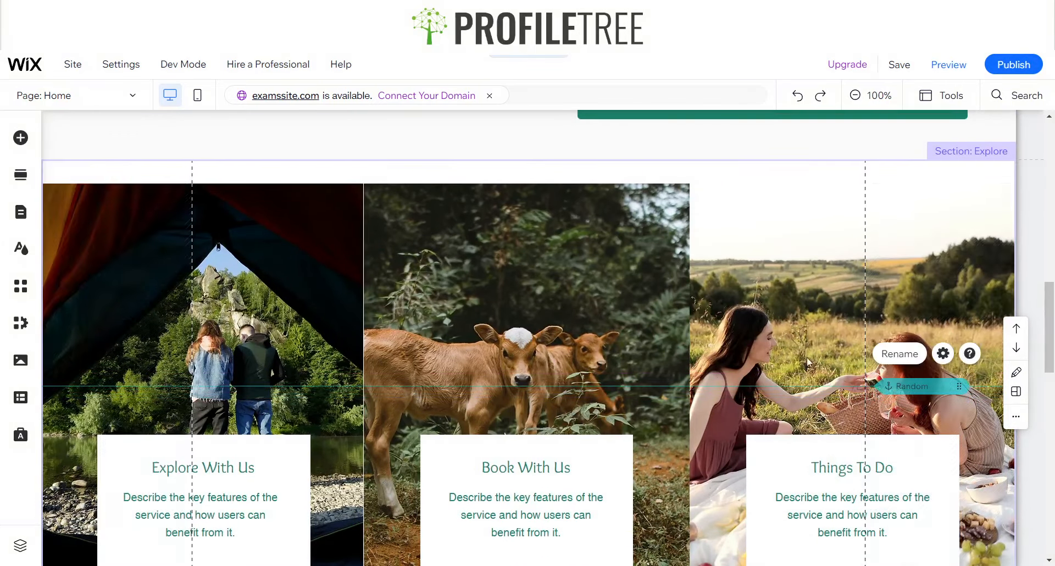
{"action": "scroll", "coordinate": [731, 395], "scroll_direction": "down", "scroll_amount": 4}
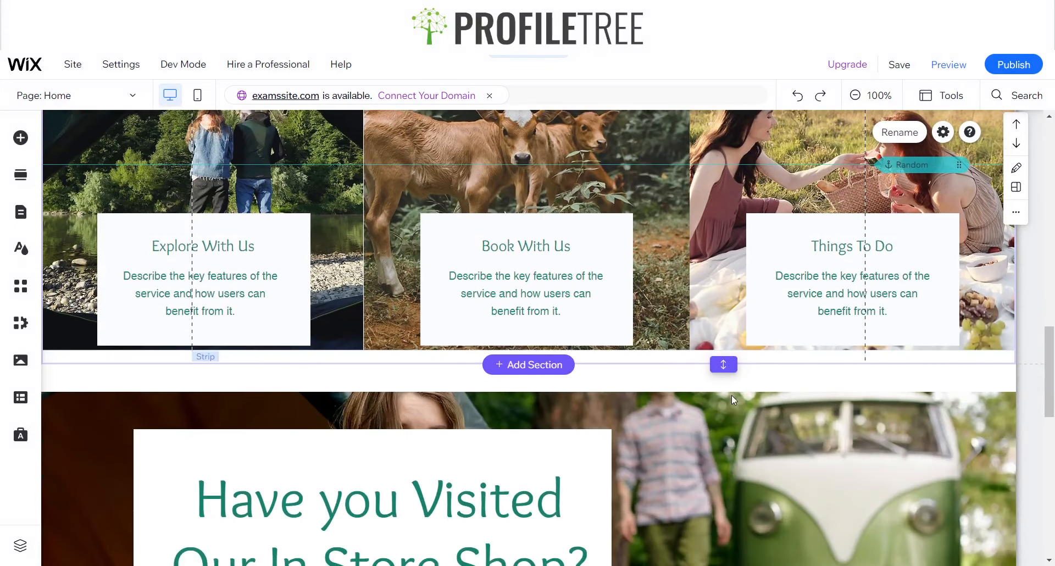
{"action": "scroll", "coordinate": [731, 395], "scroll_direction": "down", "scroll_amount": 1}
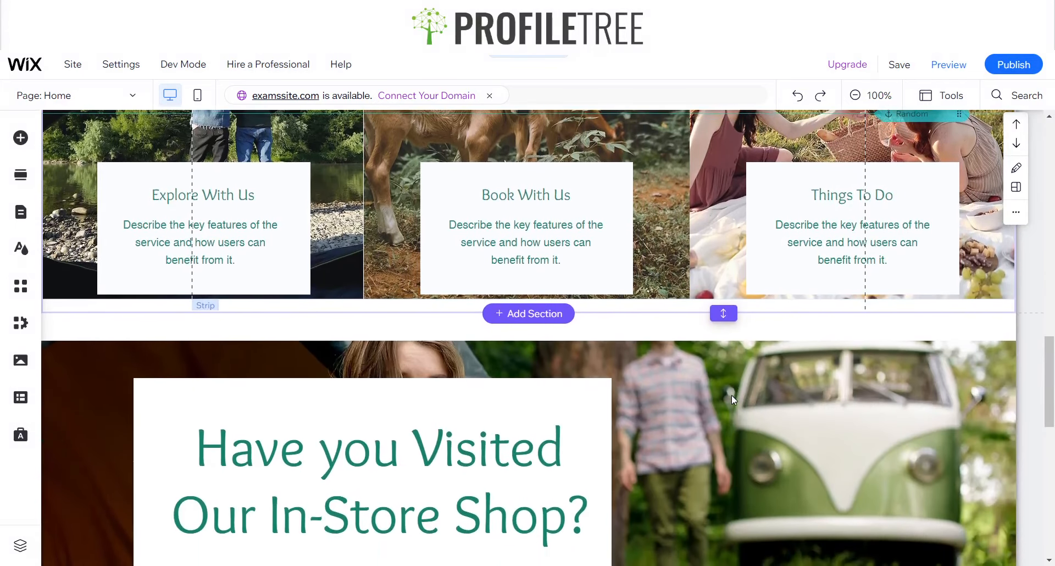
{"action": "scroll", "coordinate": [731, 395], "scroll_direction": "up", "scroll_amount": 4}
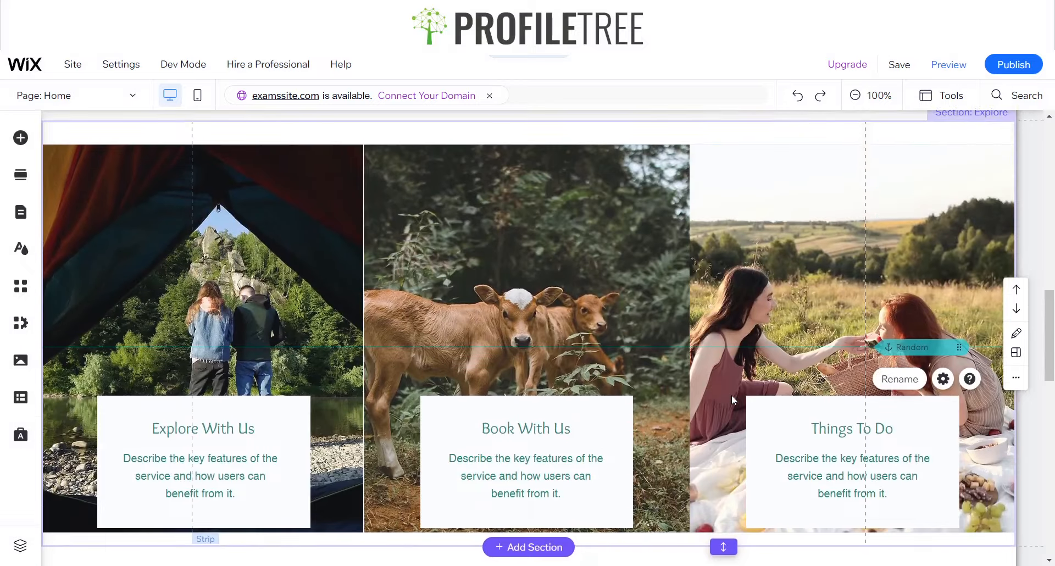
Change the link of the site menu's Shop section entry to the Random anchor on the Home page
{"action": "scroll", "coordinate": [730, 394], "scroll_direction": "up", "scroll_amount": 6}
{"action": "scroll", "coordinate": [663, 276], "scroll_direction": "up", "scroll_amount": 10}
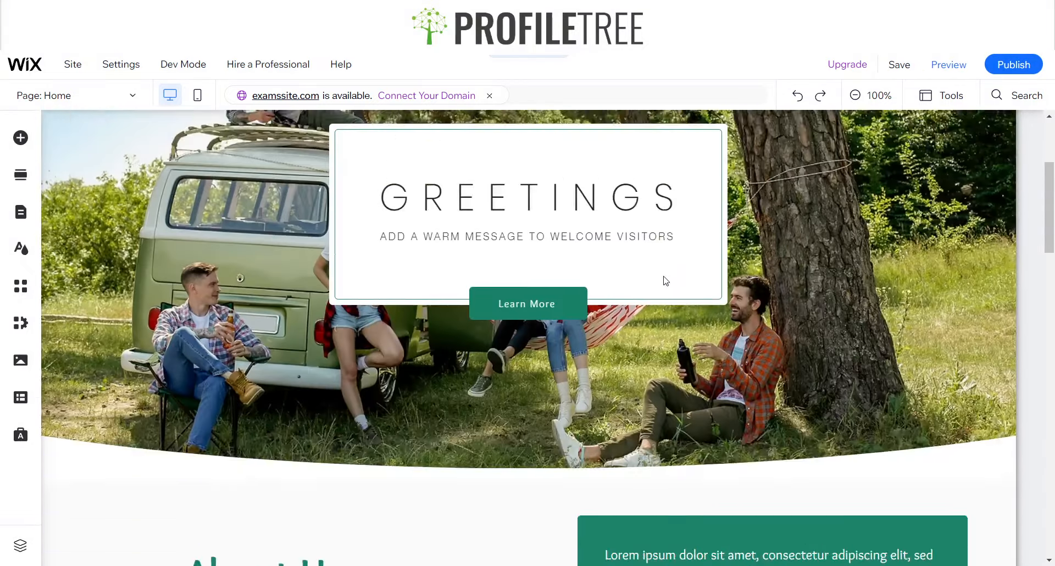
{"action": "scroll", "coordinate": [666, 281], "scroll_direction": "up", "scroll_amount": 4}
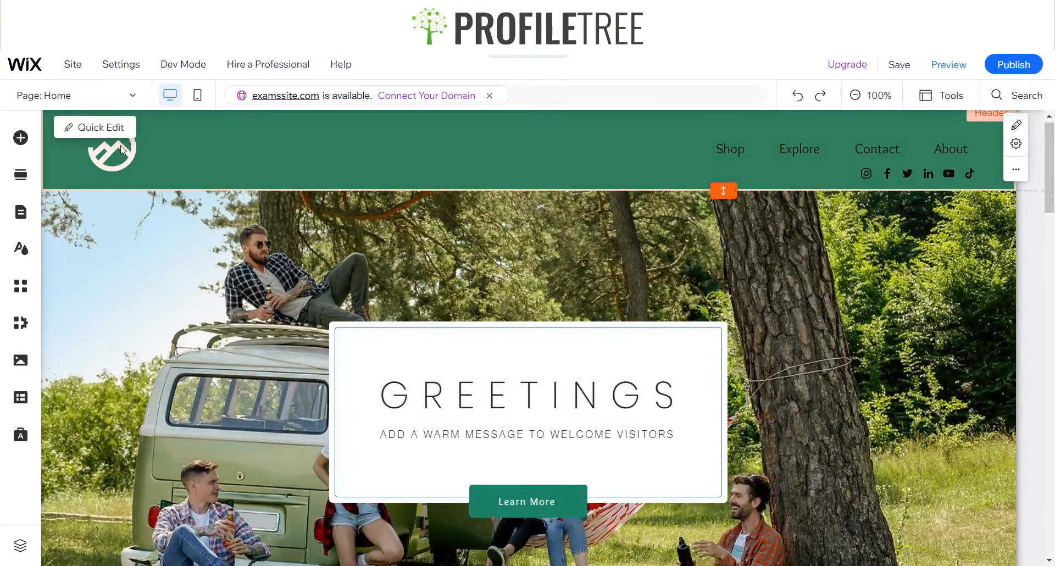
{"action": "double_click", "coordinate": [73, 97]}
{"action": "left_click", "coordinate": [24, 214]}
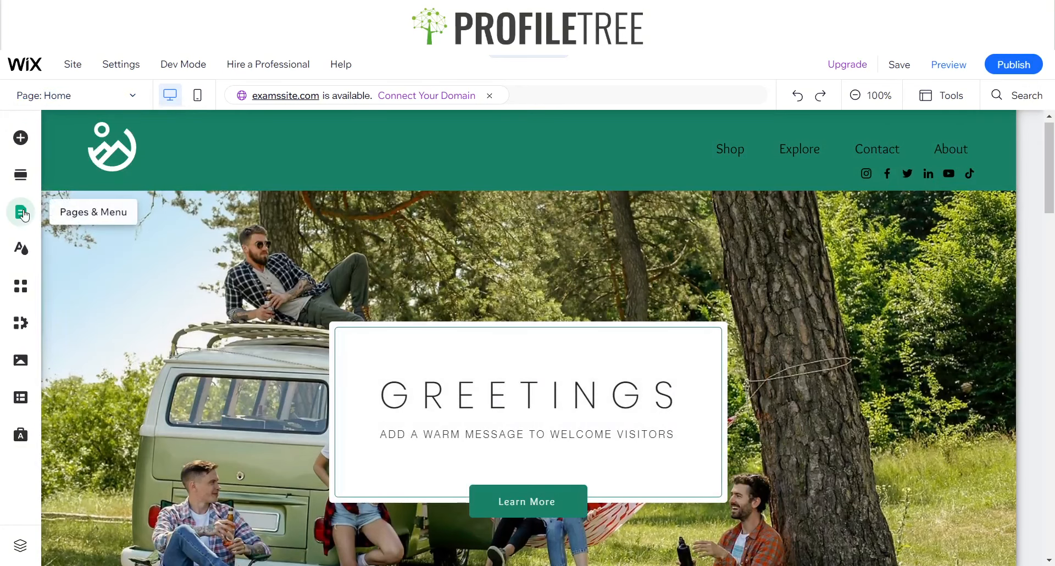
{"action": "left_click", "coordinate": [24, 215]}
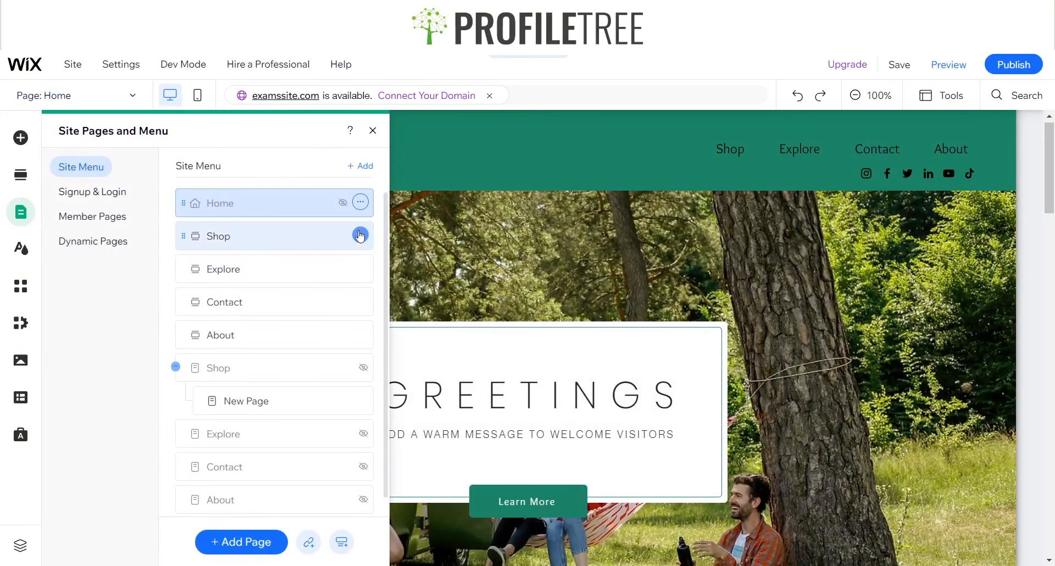
{"action": "left_click", "coordinate": [361, 236]}
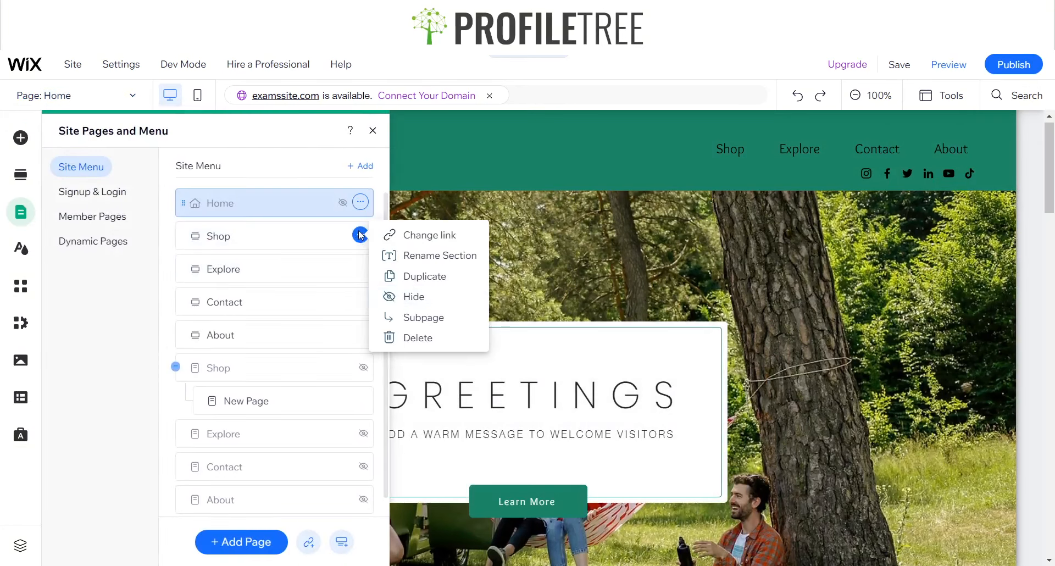
{"action": "left_click", "coordinate": [410, 236]}
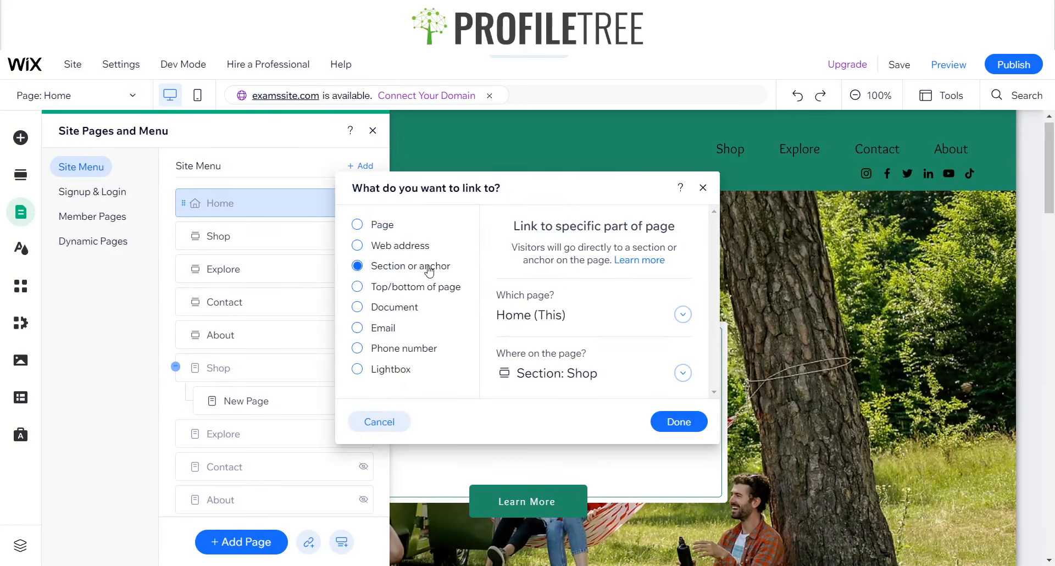
{"action": "left_click", "coordinate": [544, 366]}
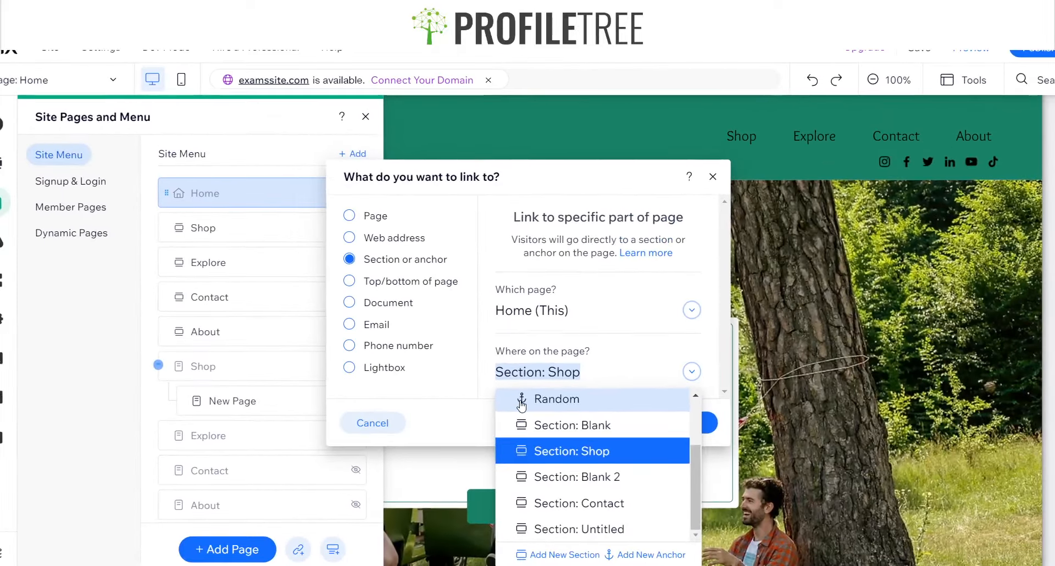
{"action": "left_click", "coordinate": [521, 405]}
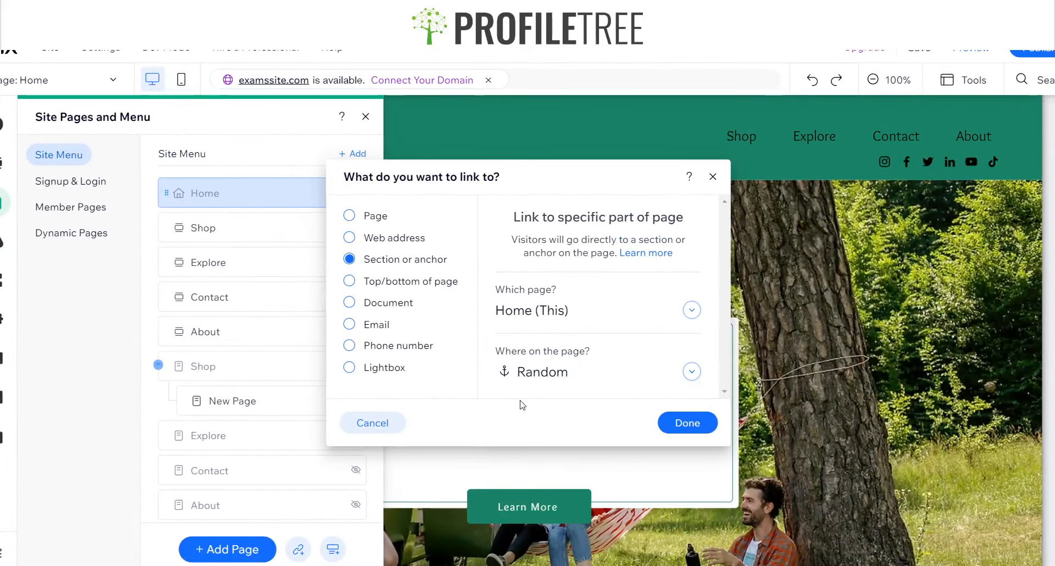
{"action": "left_click", "coordinate": [687, 423]}
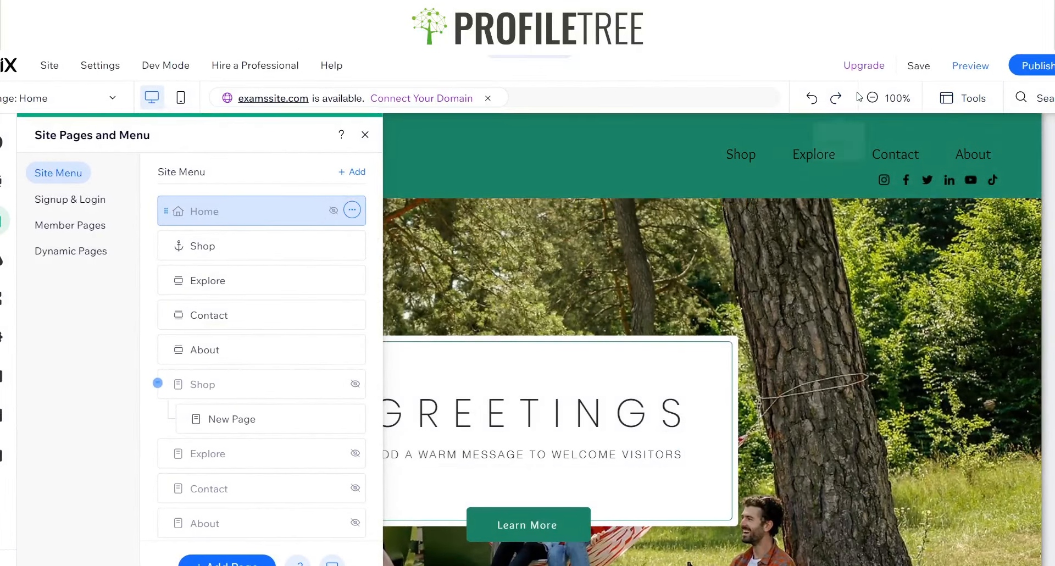
Preview the site, test where the header menu's Shop link lands in the Explore section, and return to the editor
{"action": "left_click", "coordinate": [950, 69]}
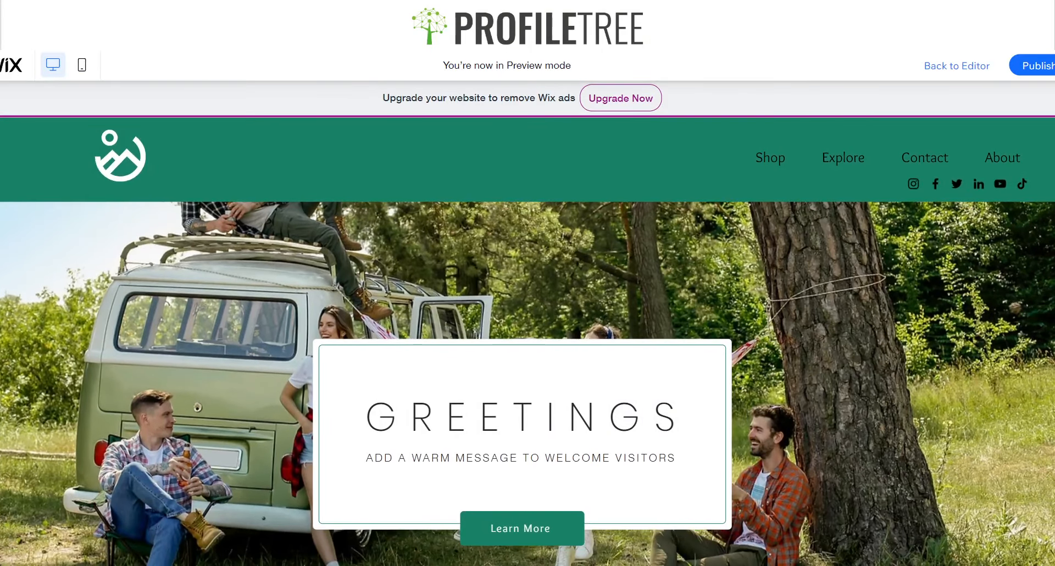
{"action": "scroll", "coordinate": [618, 297], "scroll_direction": "down", "scroll_amount": 5}
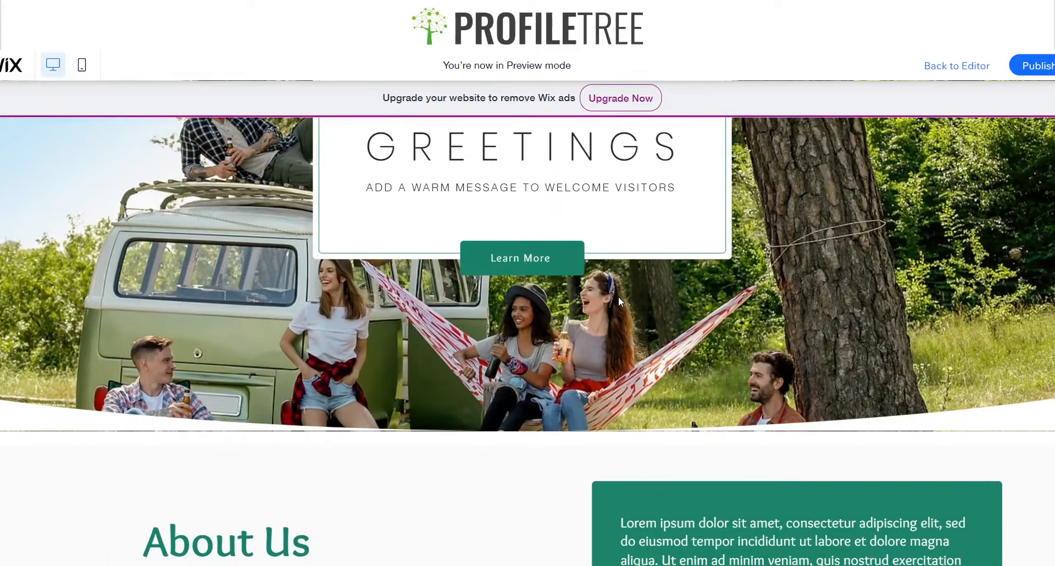
{"action": "scroll", "coordinate": [619, 297], "scroll_direction": "up", "scroll_amount": 1}
{"action": "scroll", "coordinate": [620, 301], "scroll_direction": "up", "scroll_amount": 4}
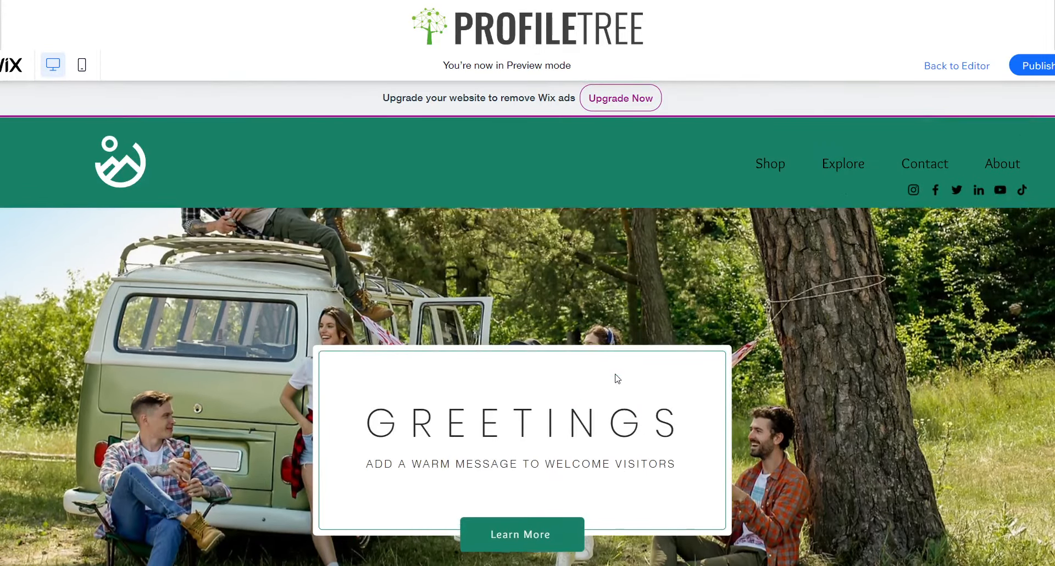
{"action": "left_click", "coordinate": [770, 165]}
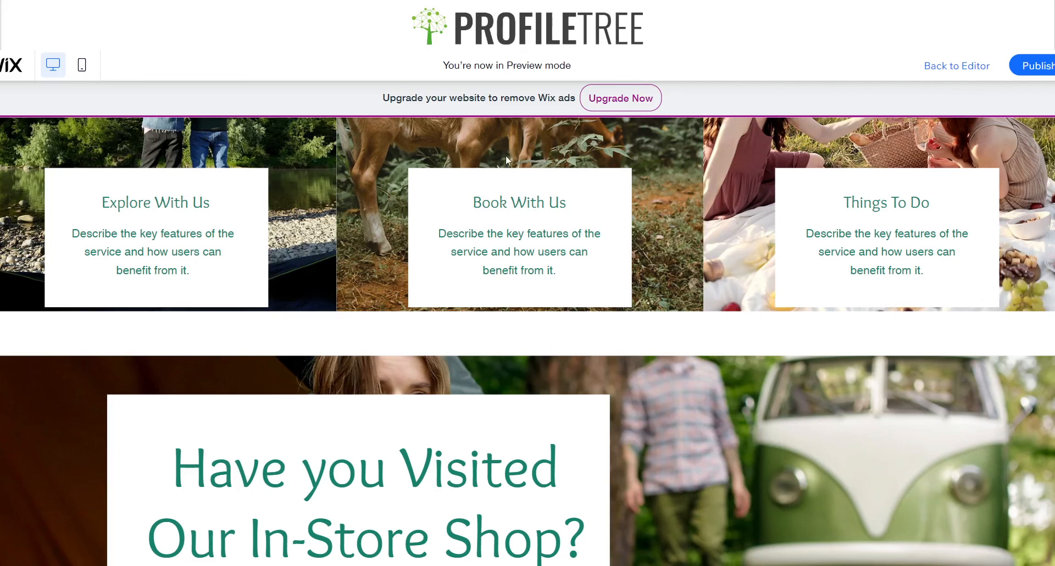
{"action": "scroll", "coordinate": [586, 245], "scroll_direction": "up", "scroll_amount": 6}
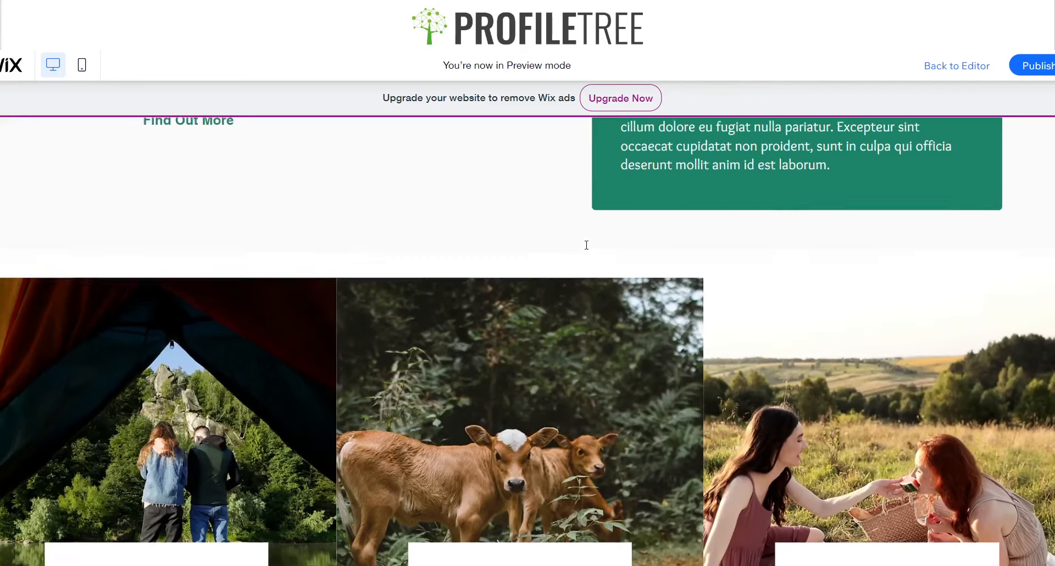
{"action": "scroll", "coordinate": [758, 240], "scroll_direction": "down", "scroll_amount": 4}
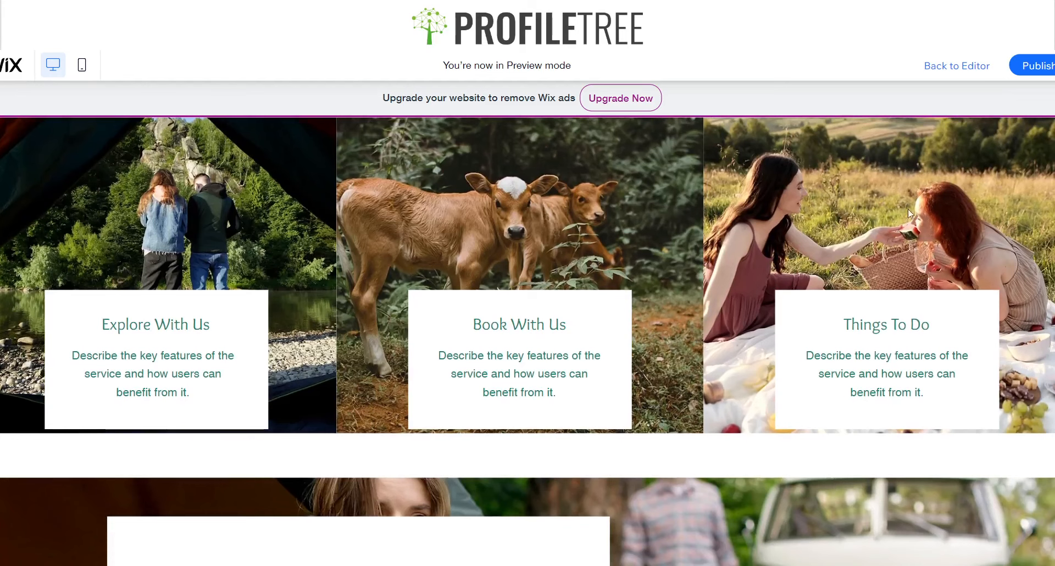
{"action": "scroll", "coordinate": [784, 267], "scroll_direction": "up", "scroll_amount": 3}
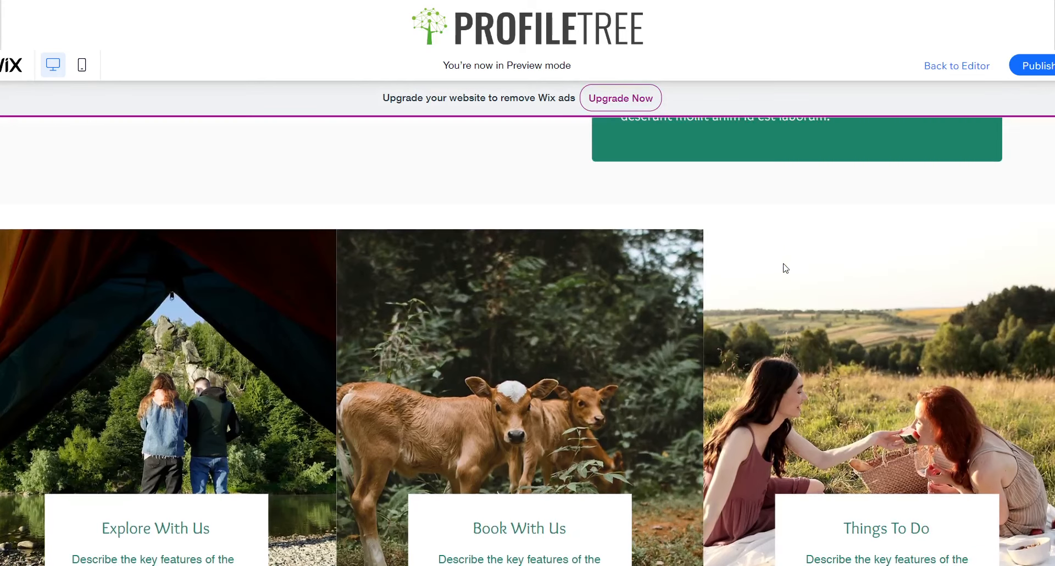
{"action": "scroll", "coordinate": [785, 268], "scroll_direction": "up", "scroll_amount": 15}
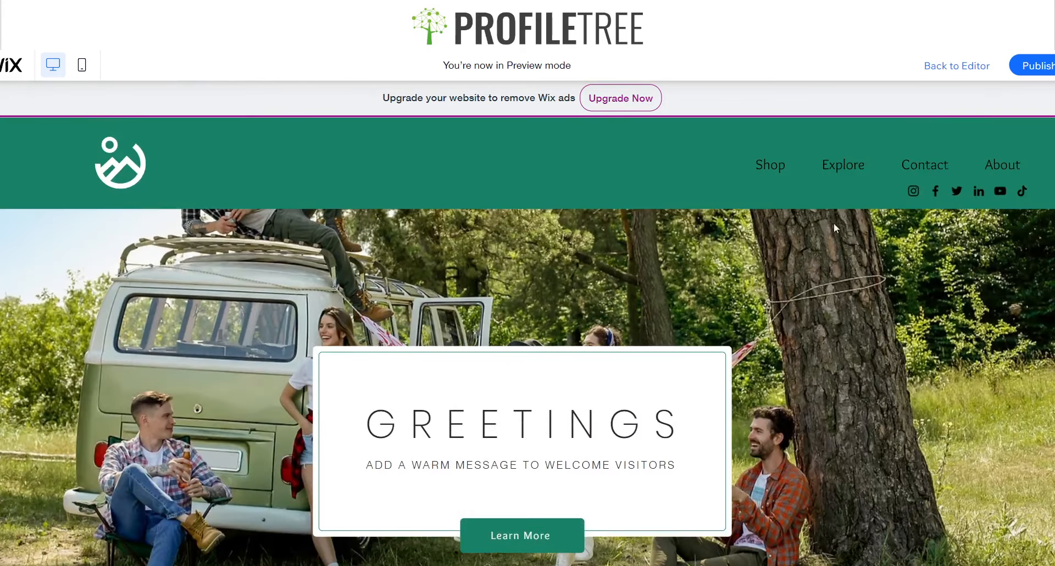
{"action": "left_click", "coordinate": [959, 66]}
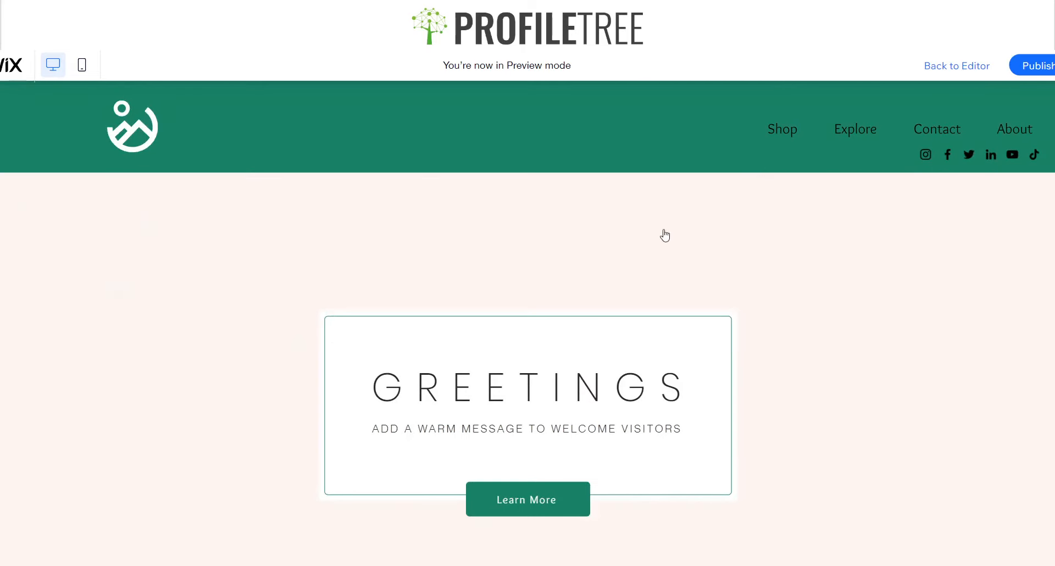
{"action": "scroll", "coordinate": [664, 228], "scroll_direction": "down", "scroll_amount": 10}
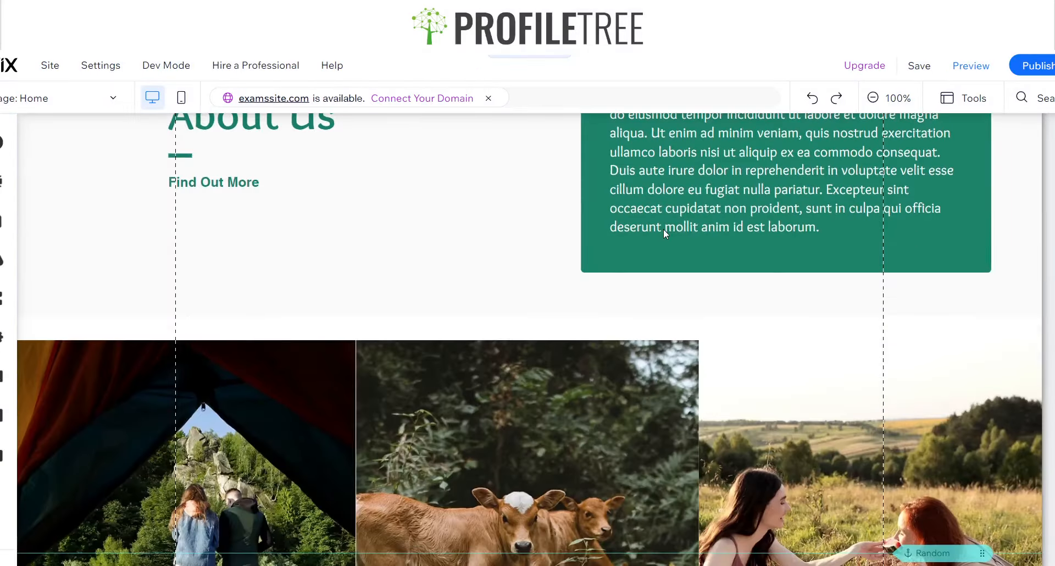
Nudge the Random anchor slightly higher across the three images in the Explore section
{"action": "scroll", "coordinate": [666, 234], "scroll_direction": "down", "scroll_amount": 5}
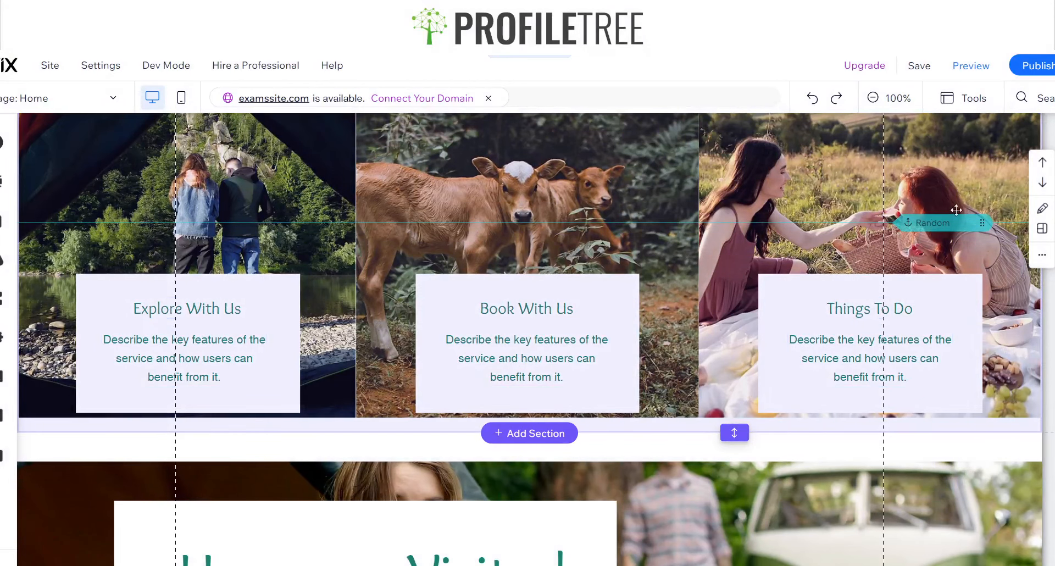
{"action": "left_click", "coordinate": [955, 223]}
{"action": "mouse_move", "coordinate": [982, 223]}
{"action": "left_mouse_down"}
{"action": "mouse_move", "coordinate": [984, 198]}
{"action": "mouse_move", "coordinate": [982, 213]}
{"action": "left_mouse_up"}
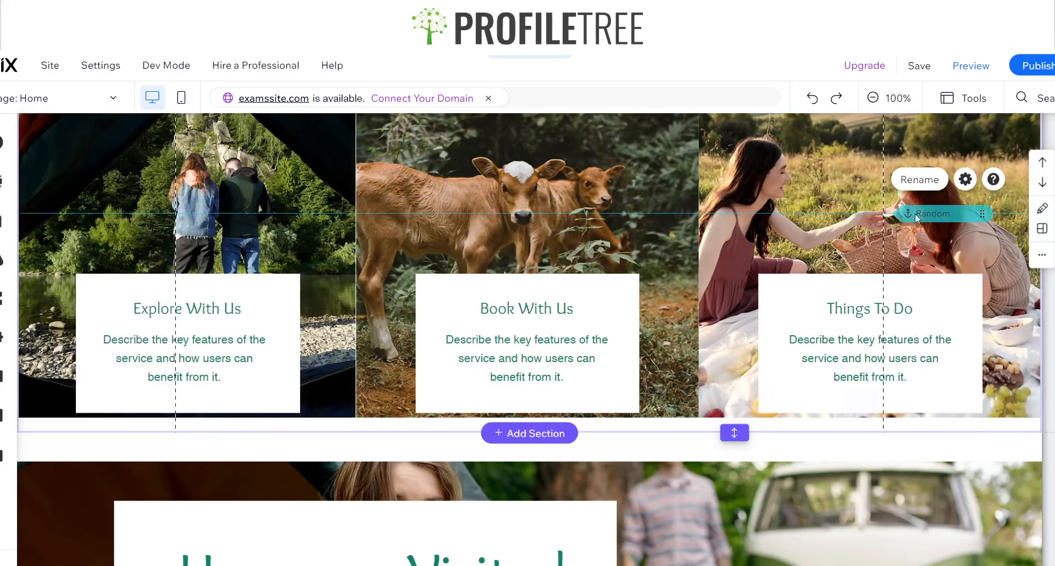
Review the whole Home page layout, from the header and hero through the About Us, Explore and shop sections to the footer
{"action": "scroll", "coordinate": [714, 363], "scroll_direction": "down", "scroll_amount": 12}
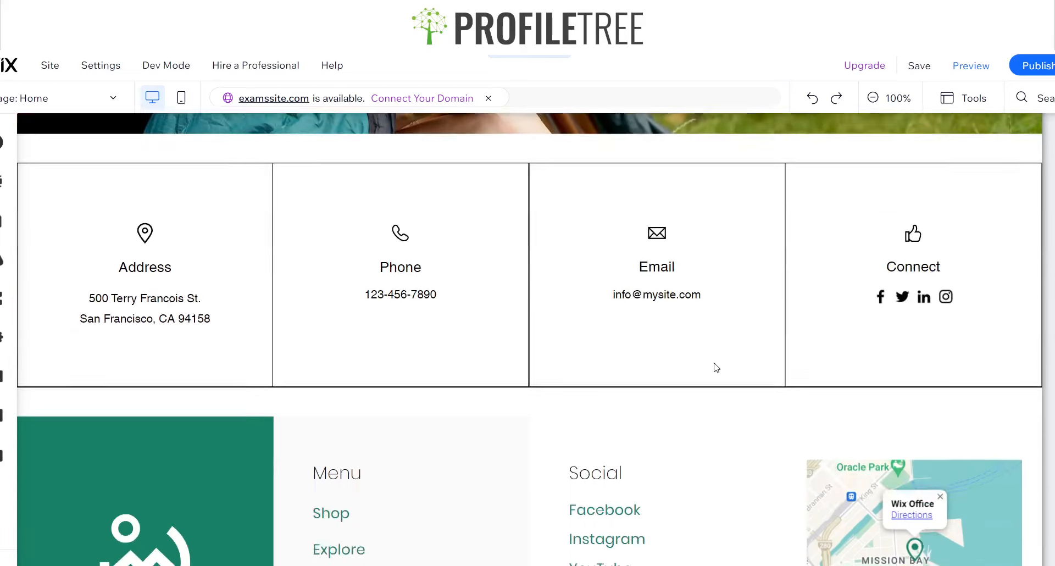
{"action": "scroll", "coordinate": [713, 367], "scroll_direction": "up", "scroll_amount": 15}
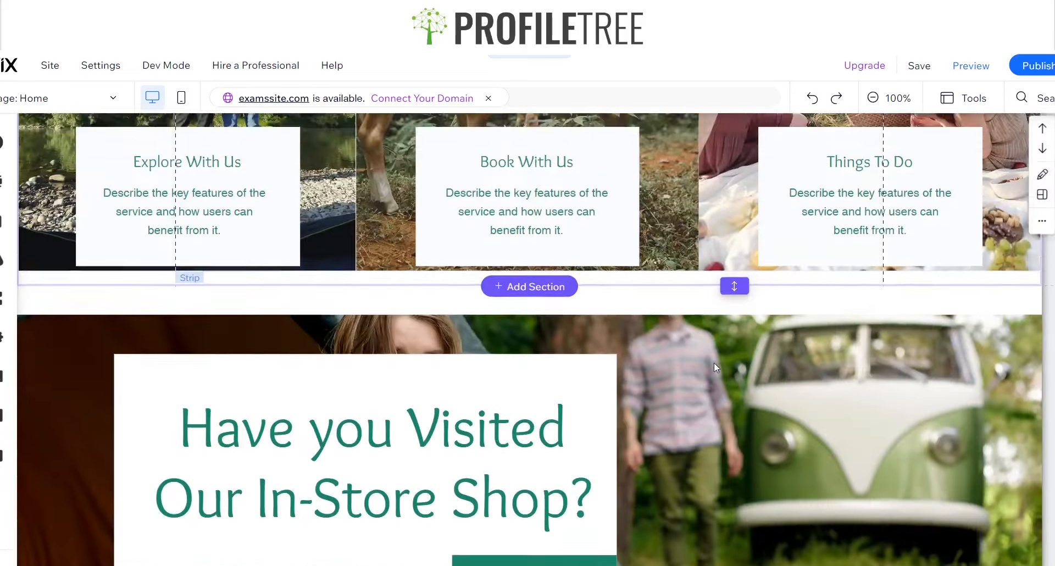
{"action": "scroll", "coordinate": [716, 367], "scroll_direction": "up", "scroll_amount": 10}
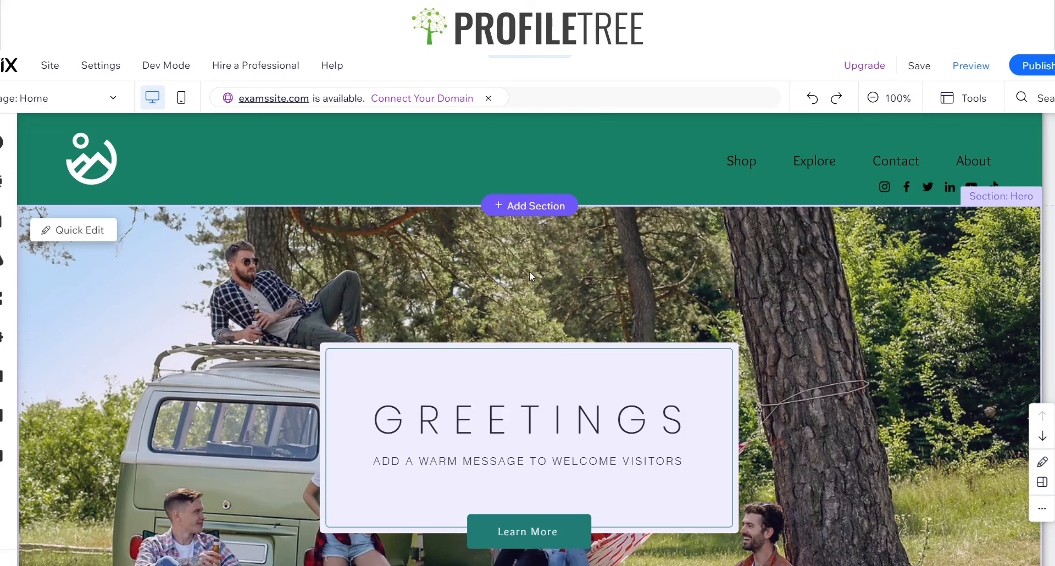
{"action": "scroll", "coordinate": [529, 271], "scroll_direction": "down", "scroll_amount": 10}
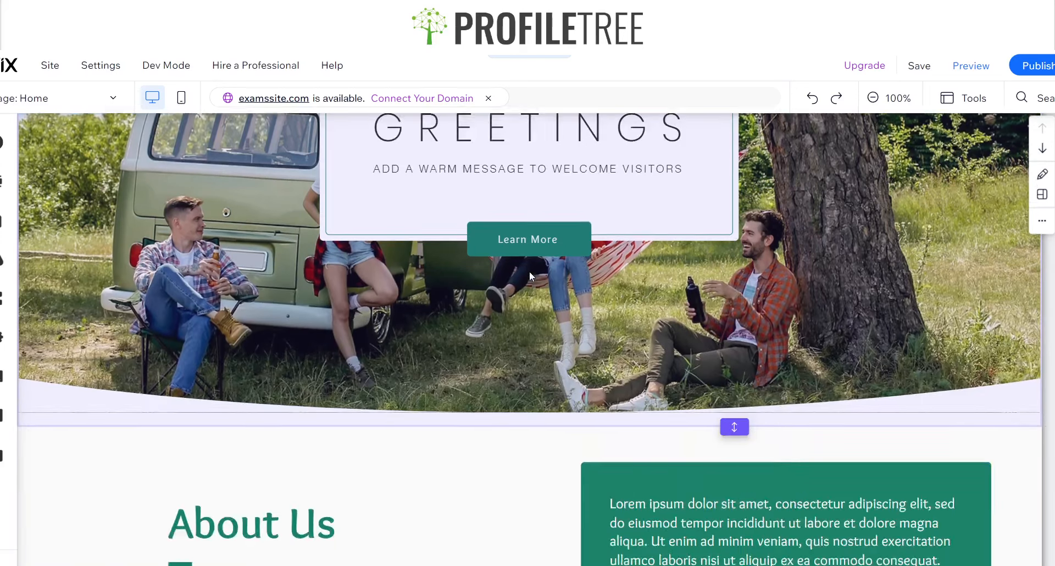
{"action": "scroll", "coordinate": [529, 271], "scroll_direction": "up", "scroll_amount": 10}
{"action": "scroll", "coordinate": [529, 271], "scroll_direction": "down", "scroll_amount": 15}
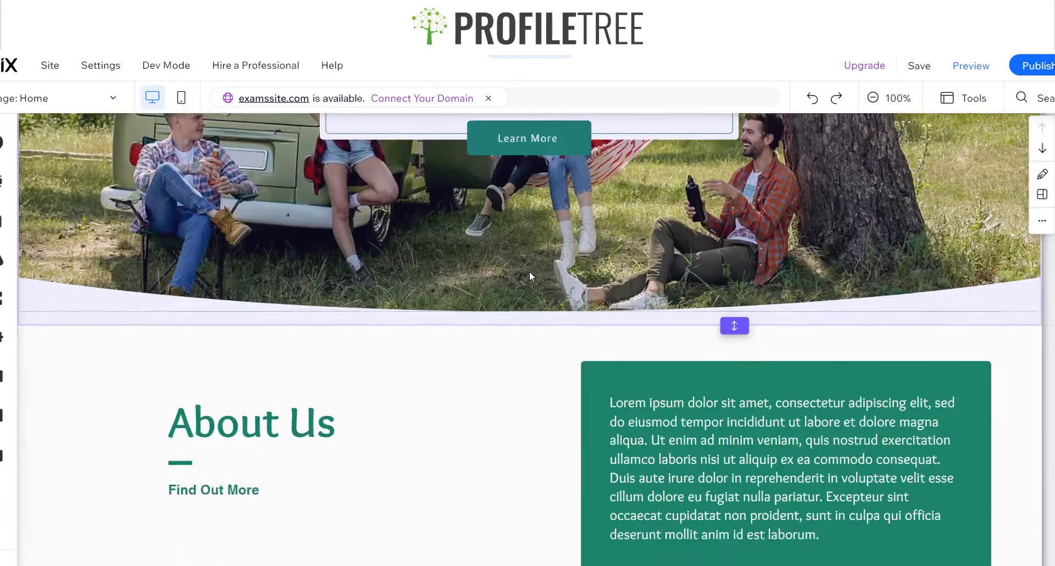
{"action": "scroll", "coordinate": [531, 275], "scroll_direction": "down", "scroll_amount": 5}
{"action": "scroll", "coordinate": [531, 276], "scroll_direction": "up", "scroll_amount": 20}
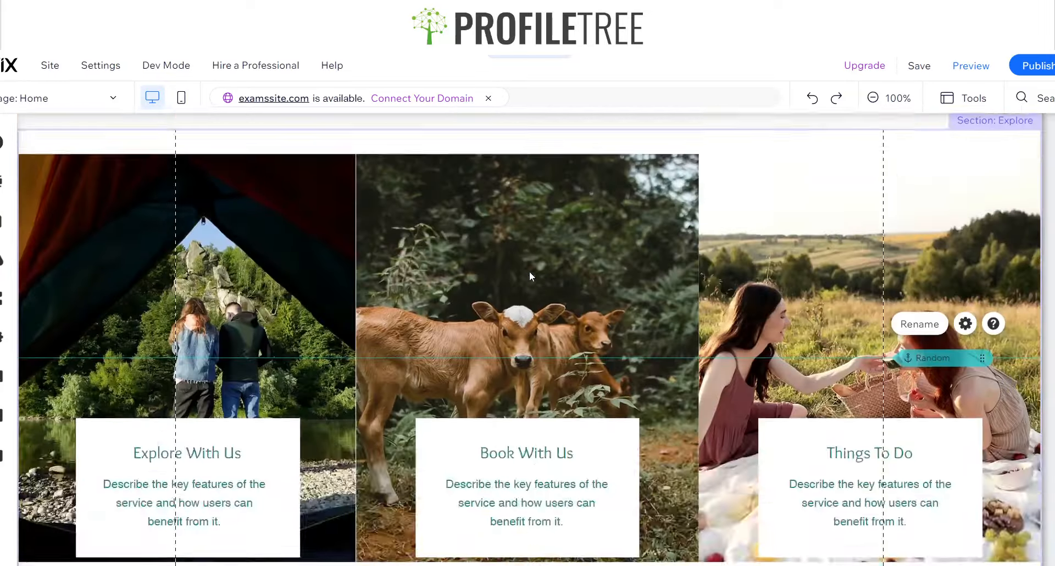
{"action": "scroll", "coordinate": [529, 276], "scroll_direction": "down", "scroll_amount": 15}
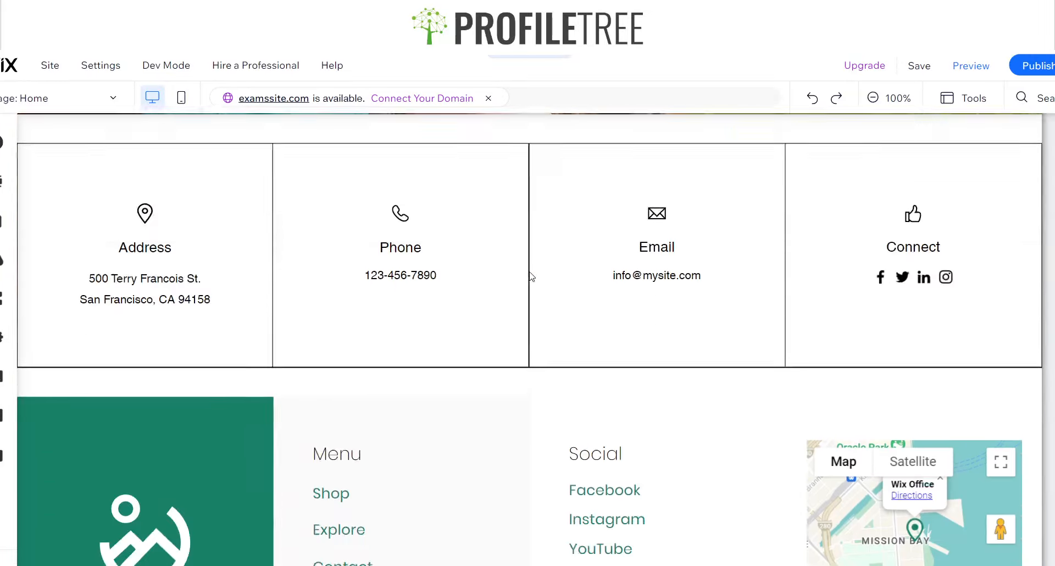
{"action": "scroll", "coordinate": [529, 276], "scroll_direction": "up", "scroll_amount": 8}
{"action": "scroll", "coordinate": [531, 276], "scroll_direction": "up", "scroll_amount": 10}
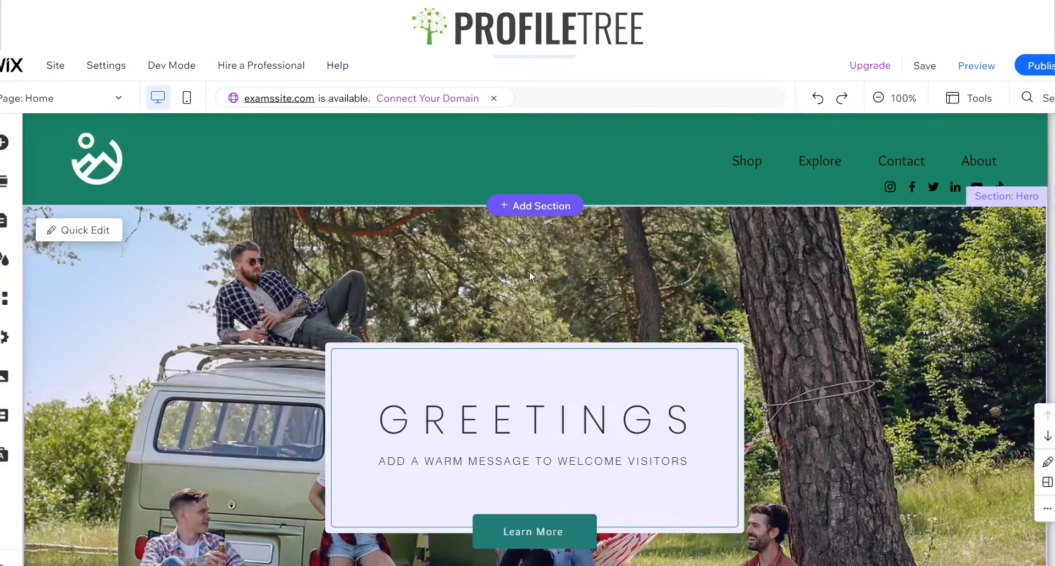